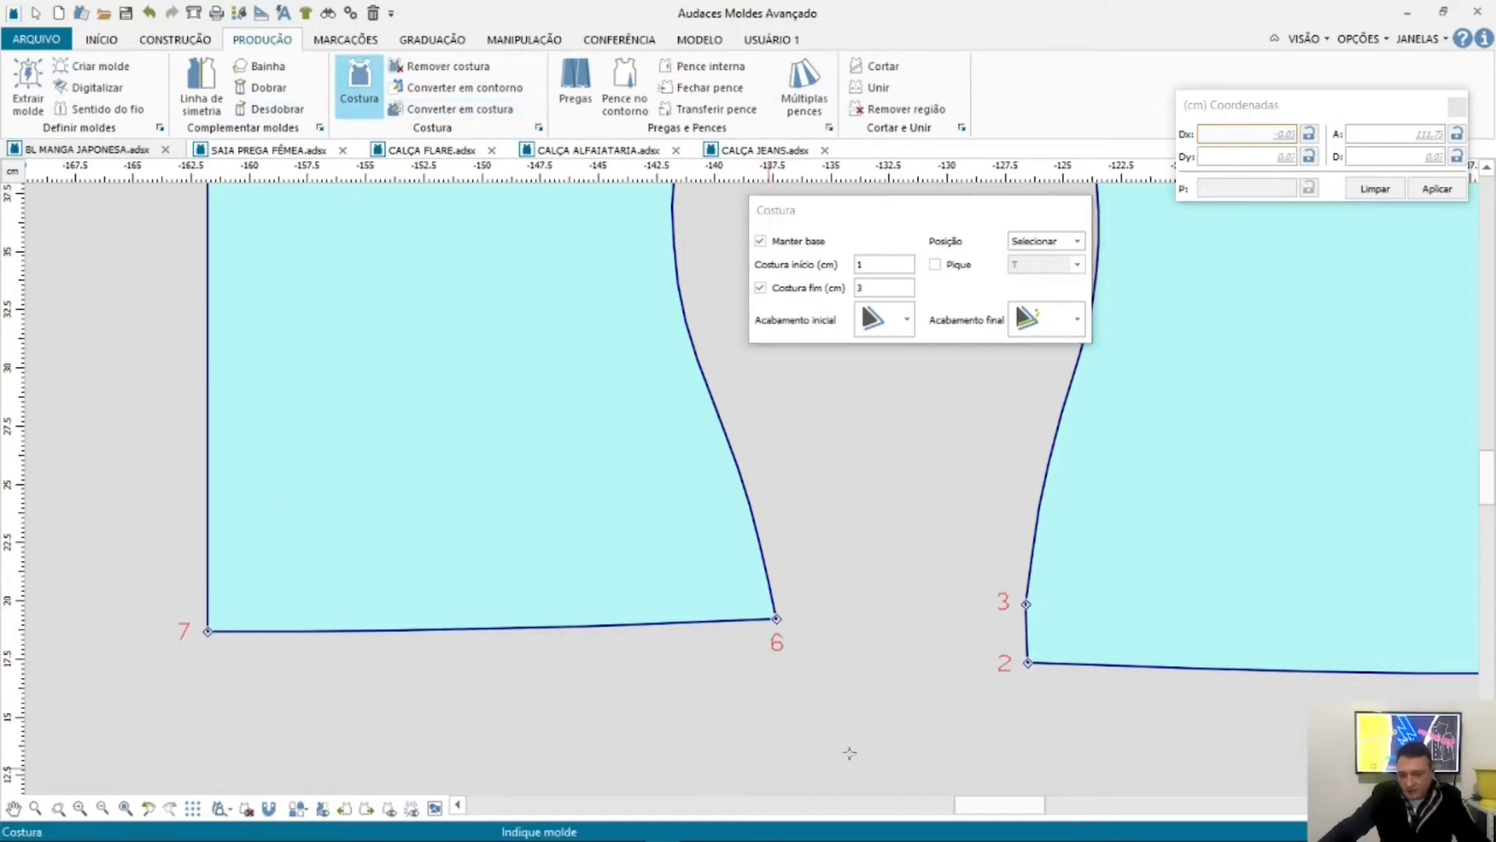
# Step: Turn off the separate end width for the seam and set a uniform seam width of 2.5 cm
pyautogui.click(773, 294)
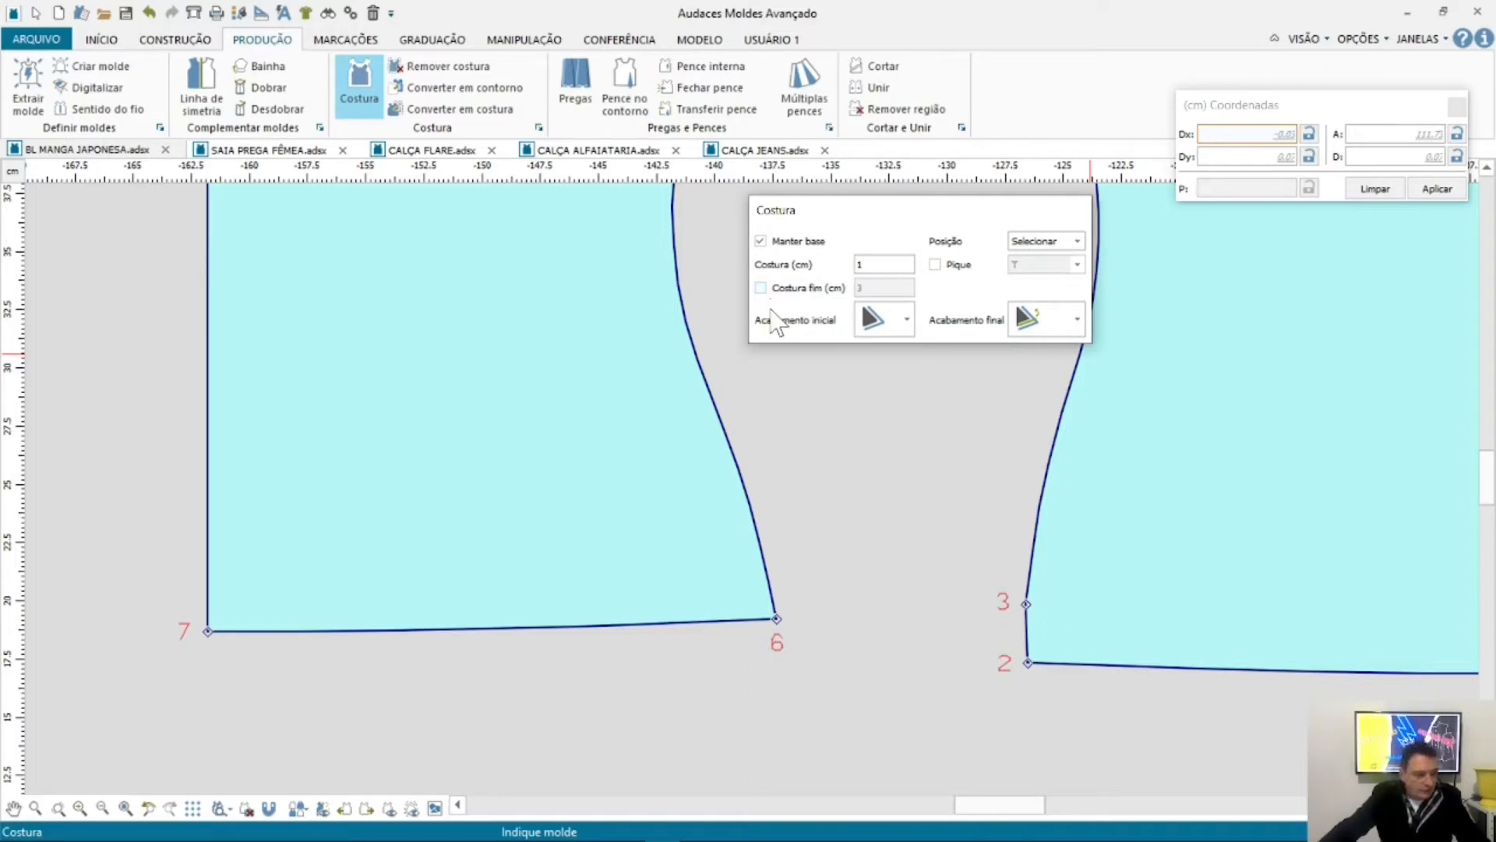
pyautogui.click(883, 268)
pyautogui.moveTo(883, 269); pyautogui.dragTo(811, 281)
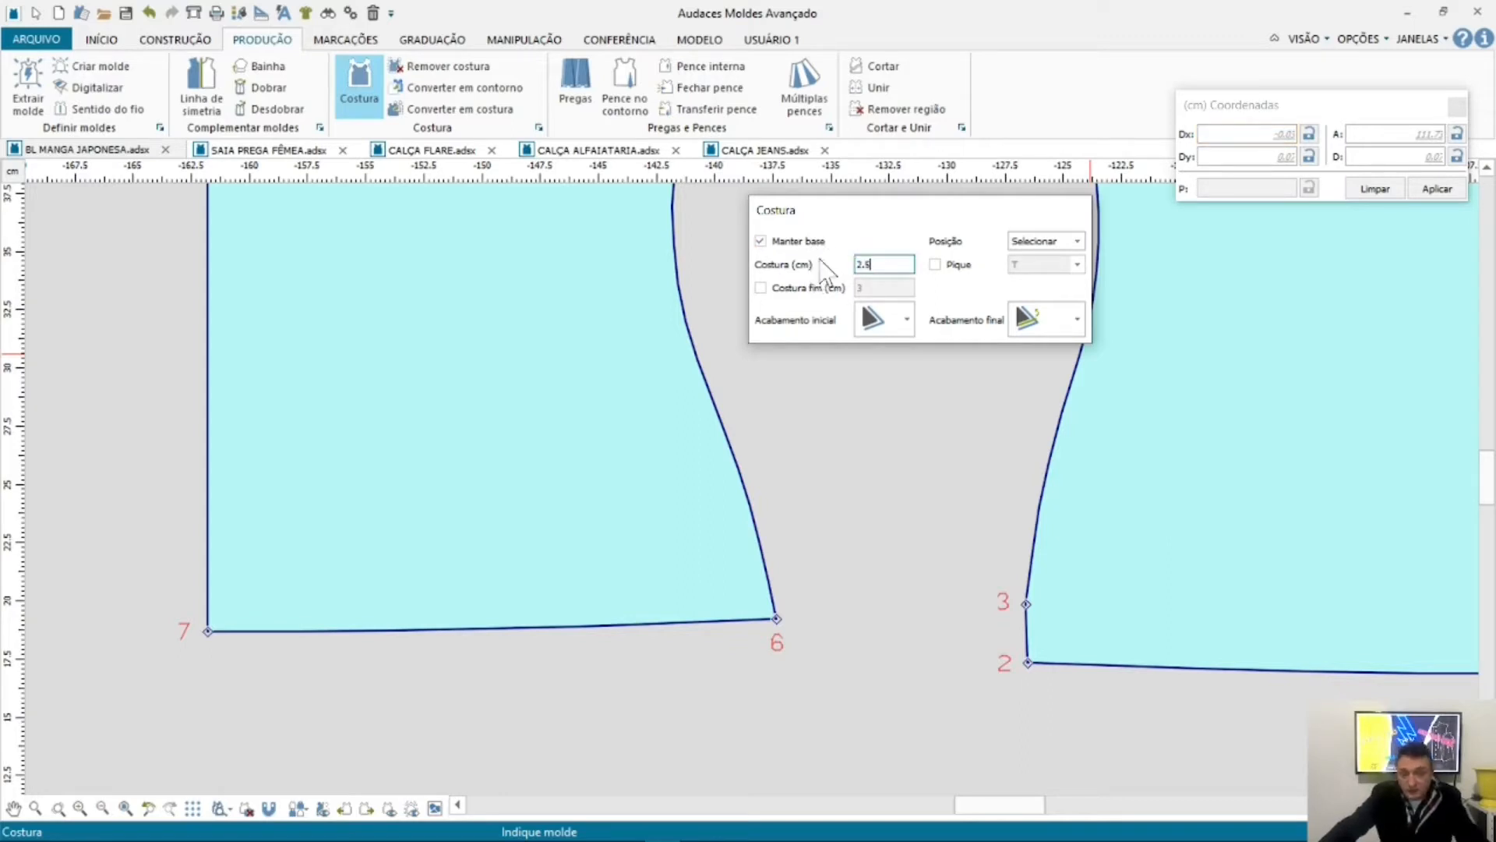
# Step: Set both the initial and final seam finishes to the first type, the plain extended corner
pyautogui.click(1076, 318)
pyautogui.click(1065, 361)
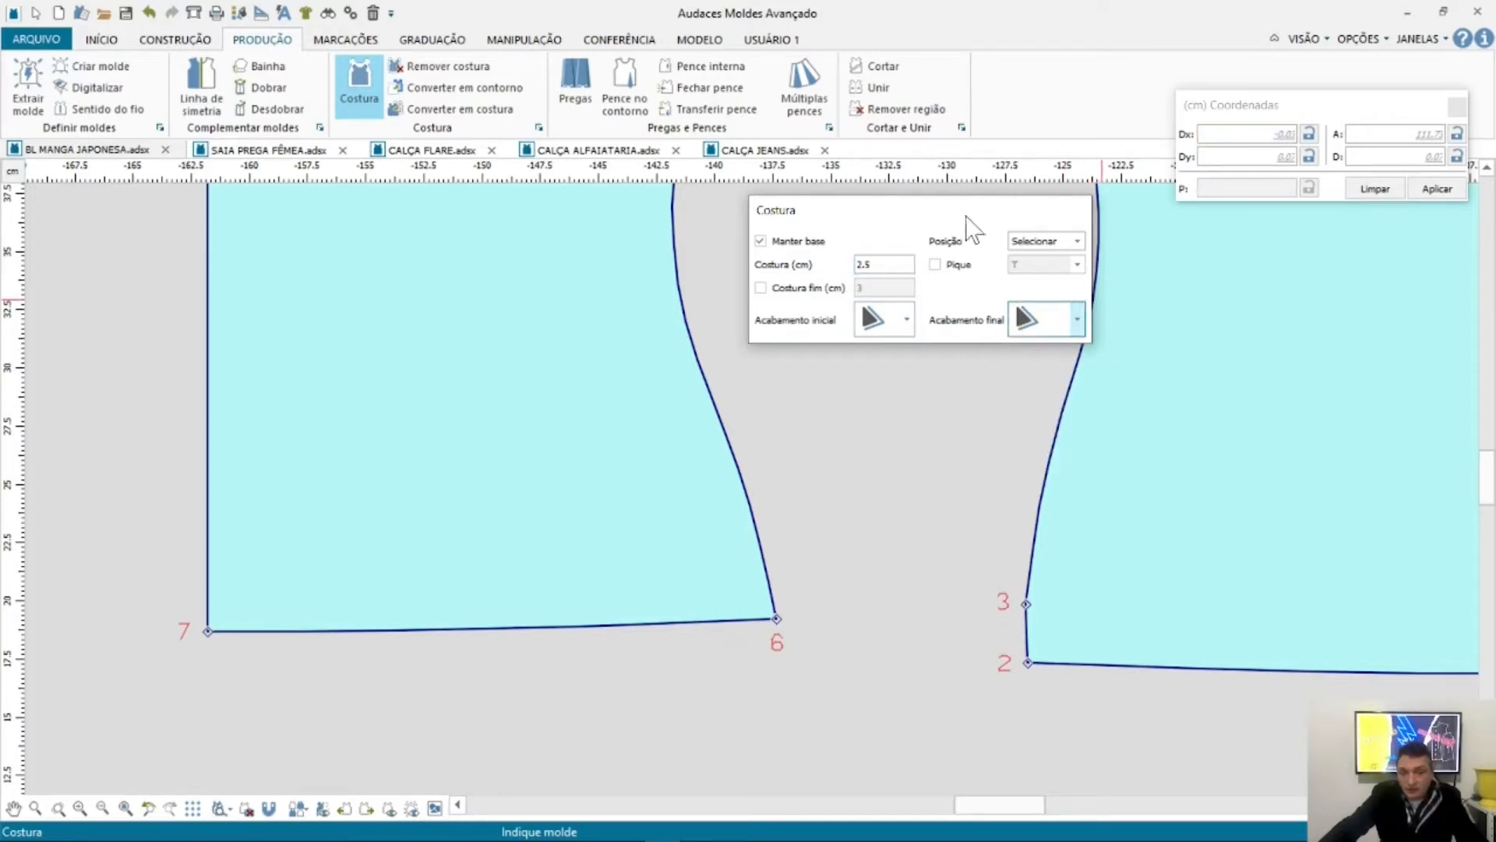
pyautogui.moveTo(966, 217); pyautogui.dragTo(943, 181)
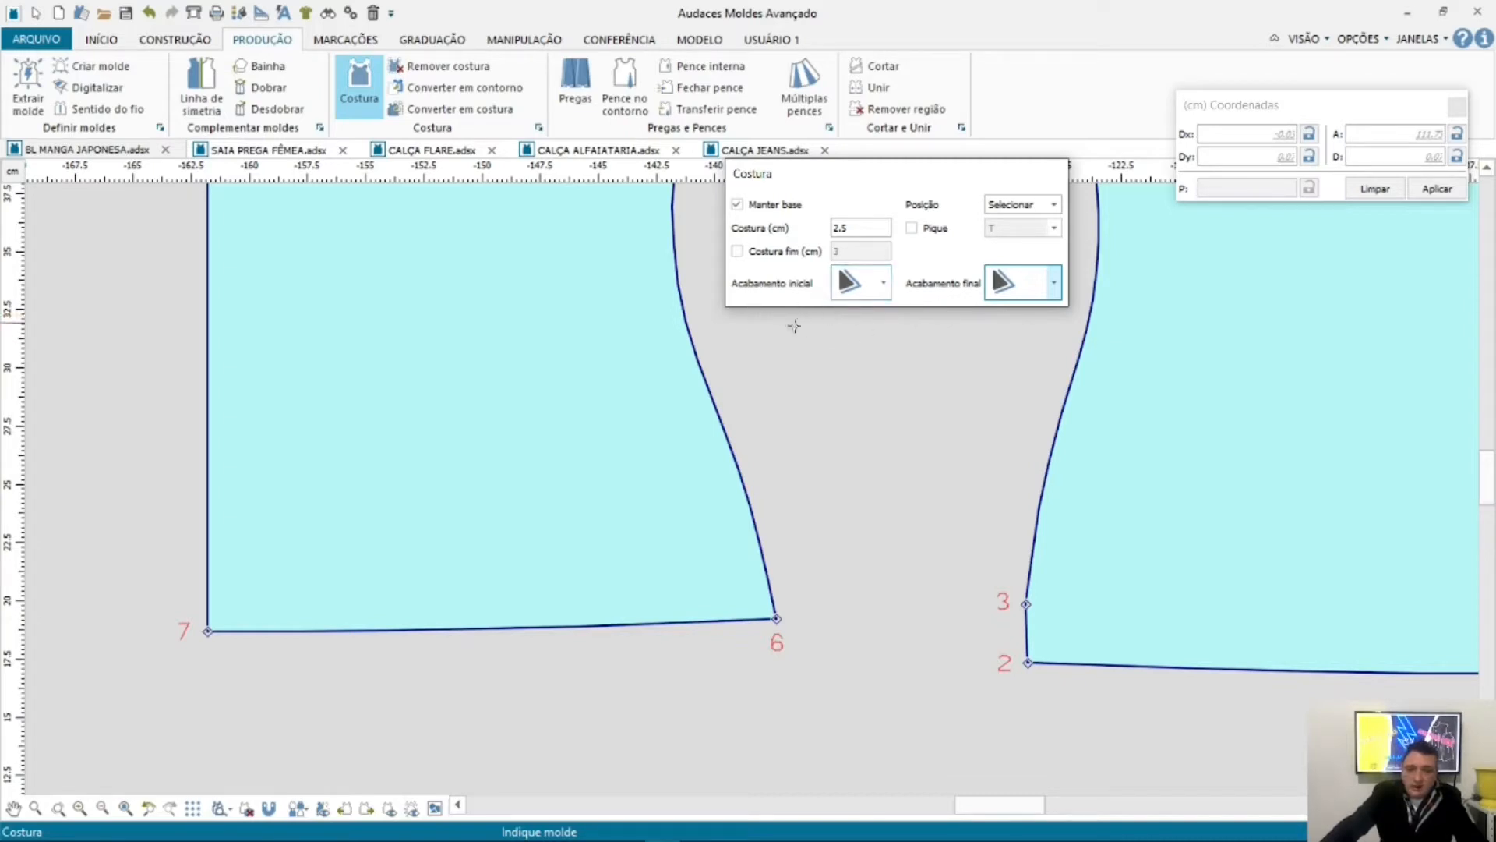
pyautogui.click(885, 283)
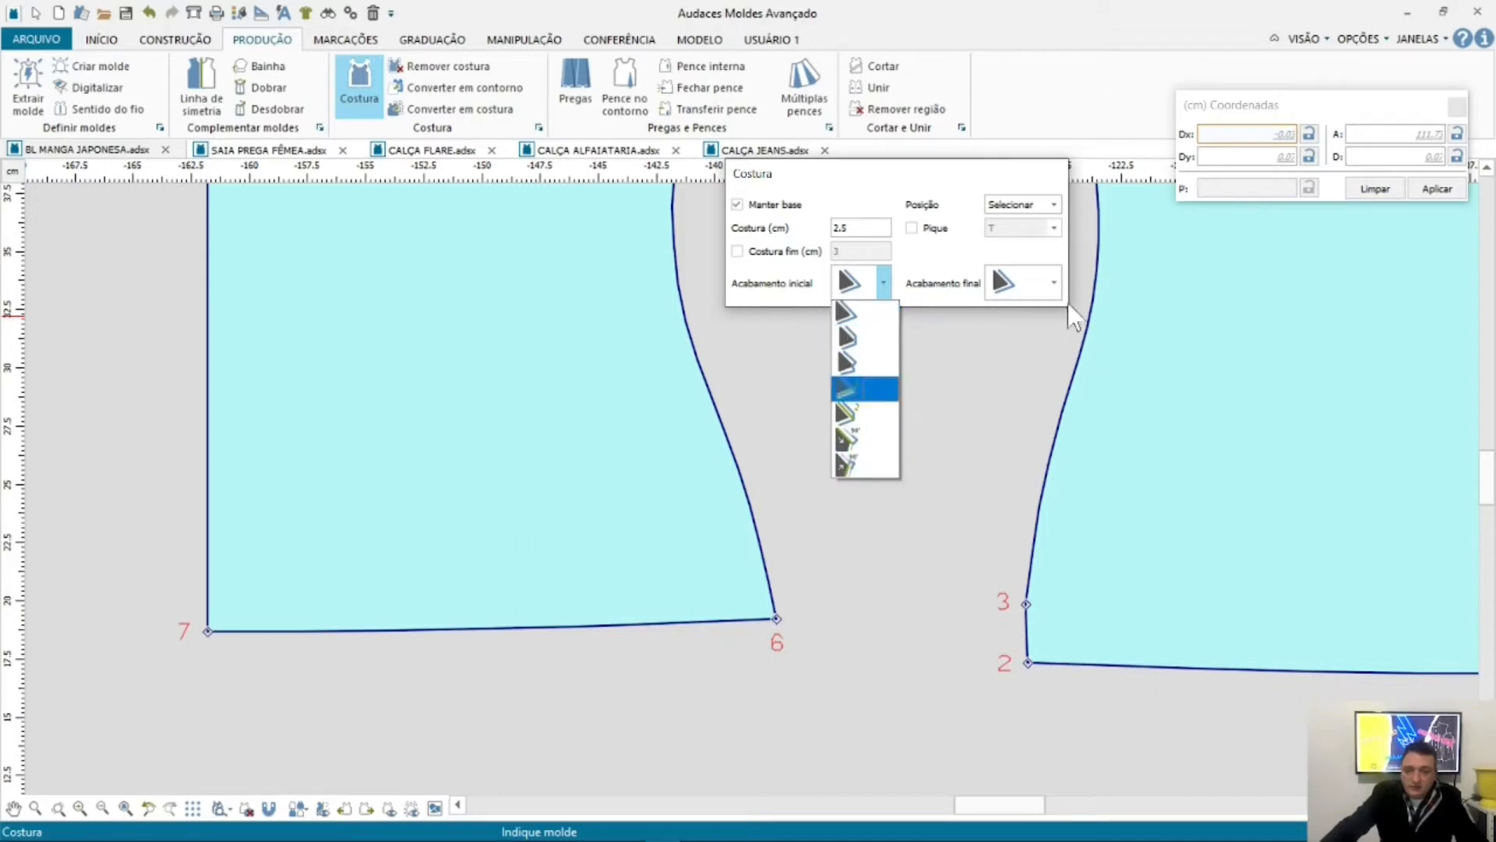
pyautogui.click(1054, 282)
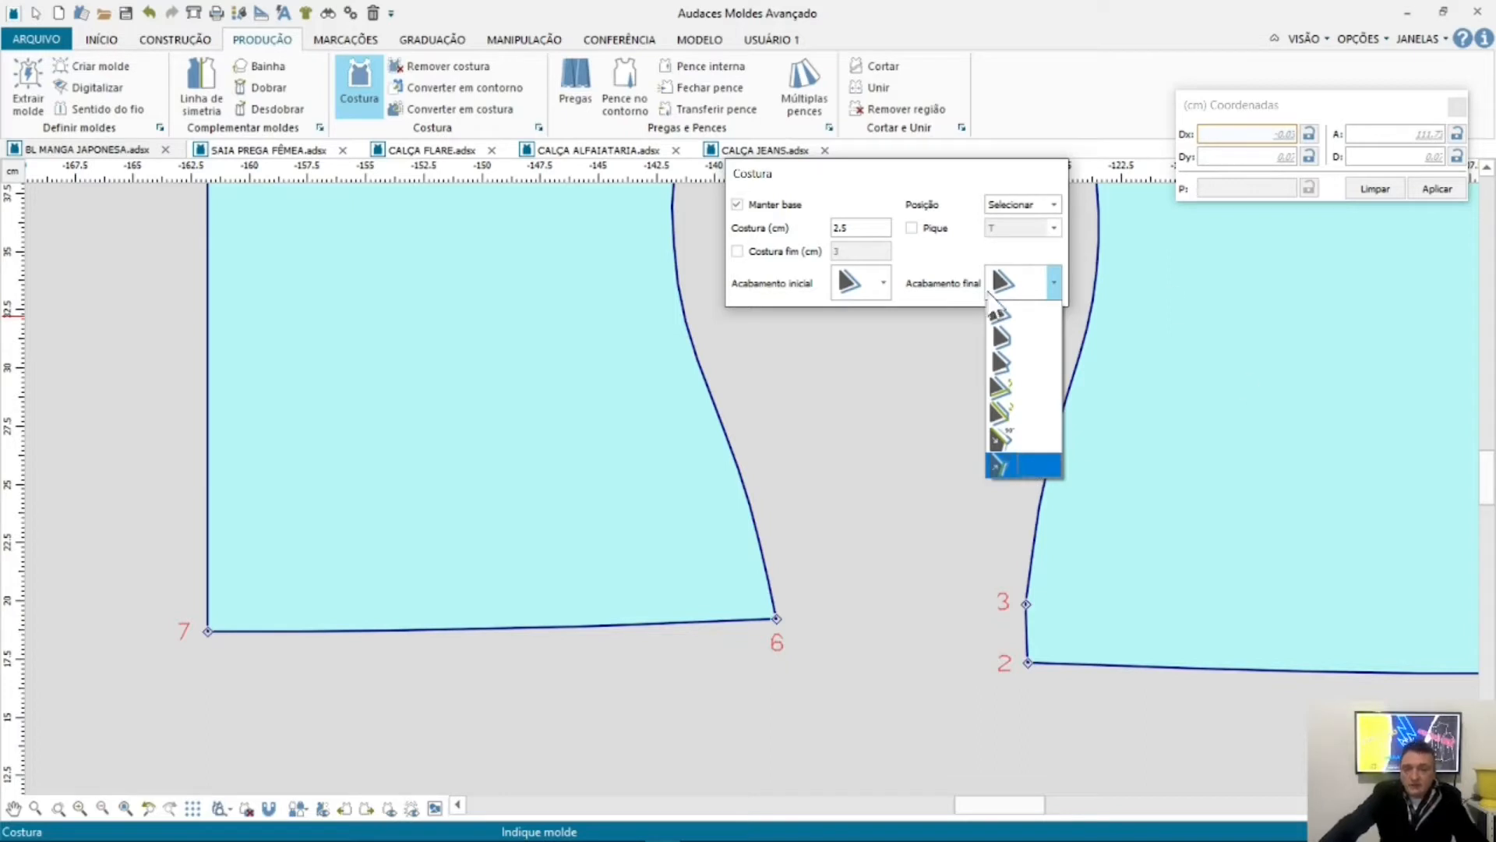
pyautogui.click(1040, 312)
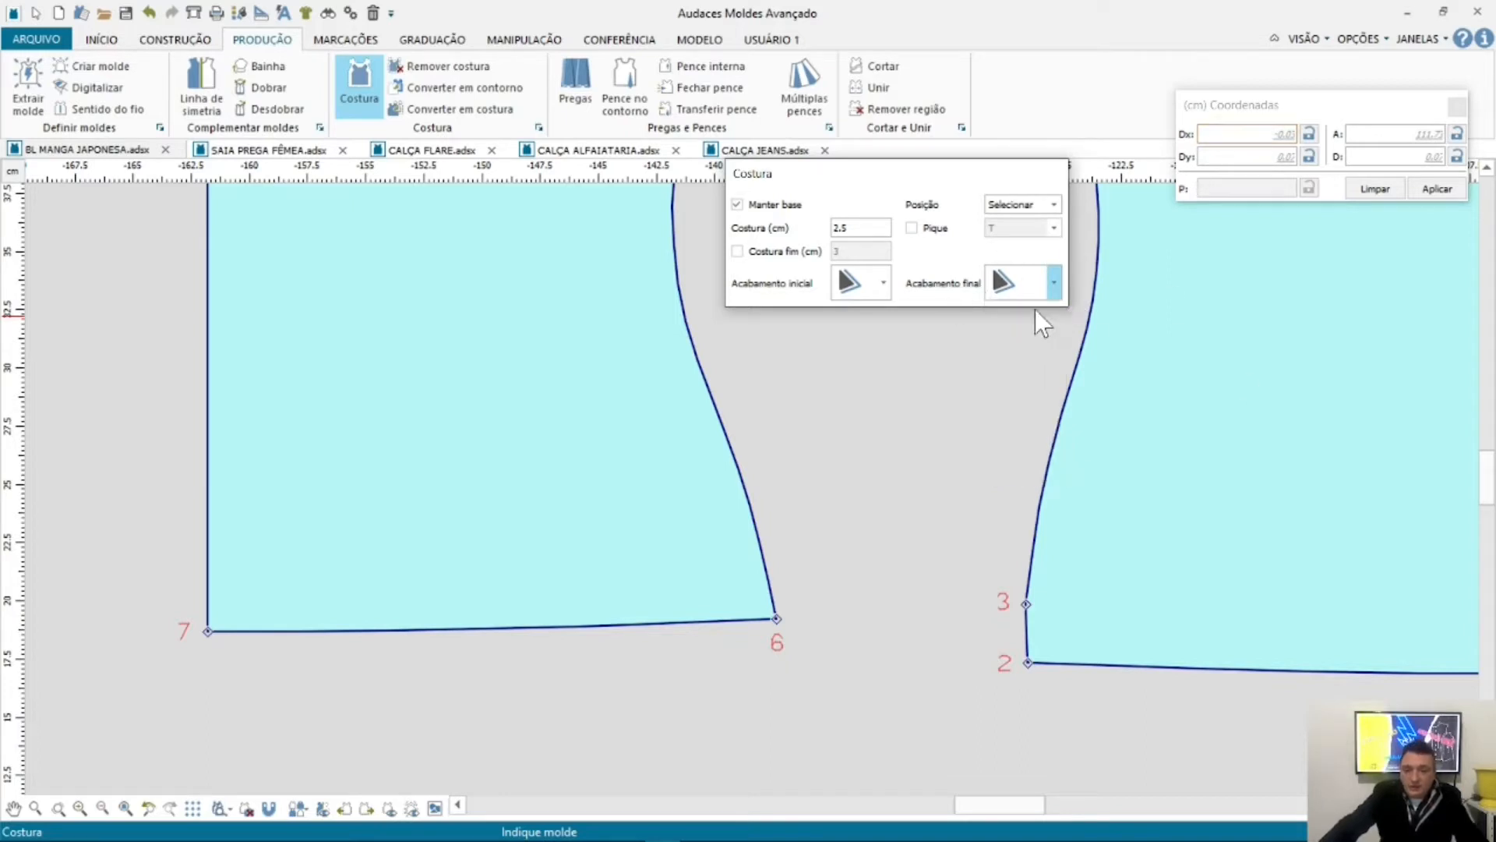
pyautogui.click(888, 276)
pyautogui.click(863, 314)
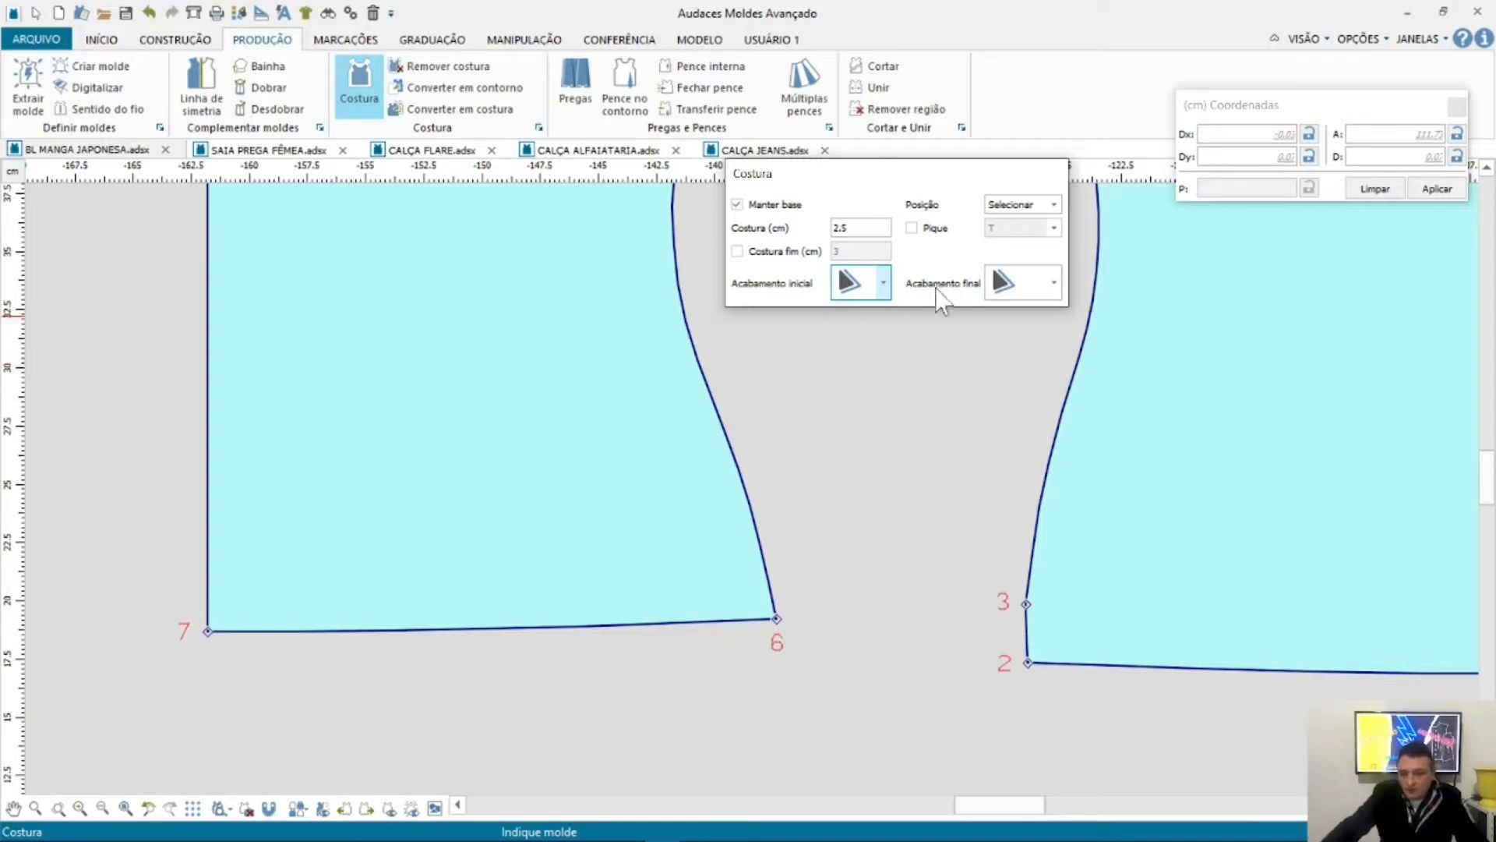
# Step: Add the 2.5 cm seam to the back piece's hem edge between points 6 and 7
pyautogui.click(709, 622)
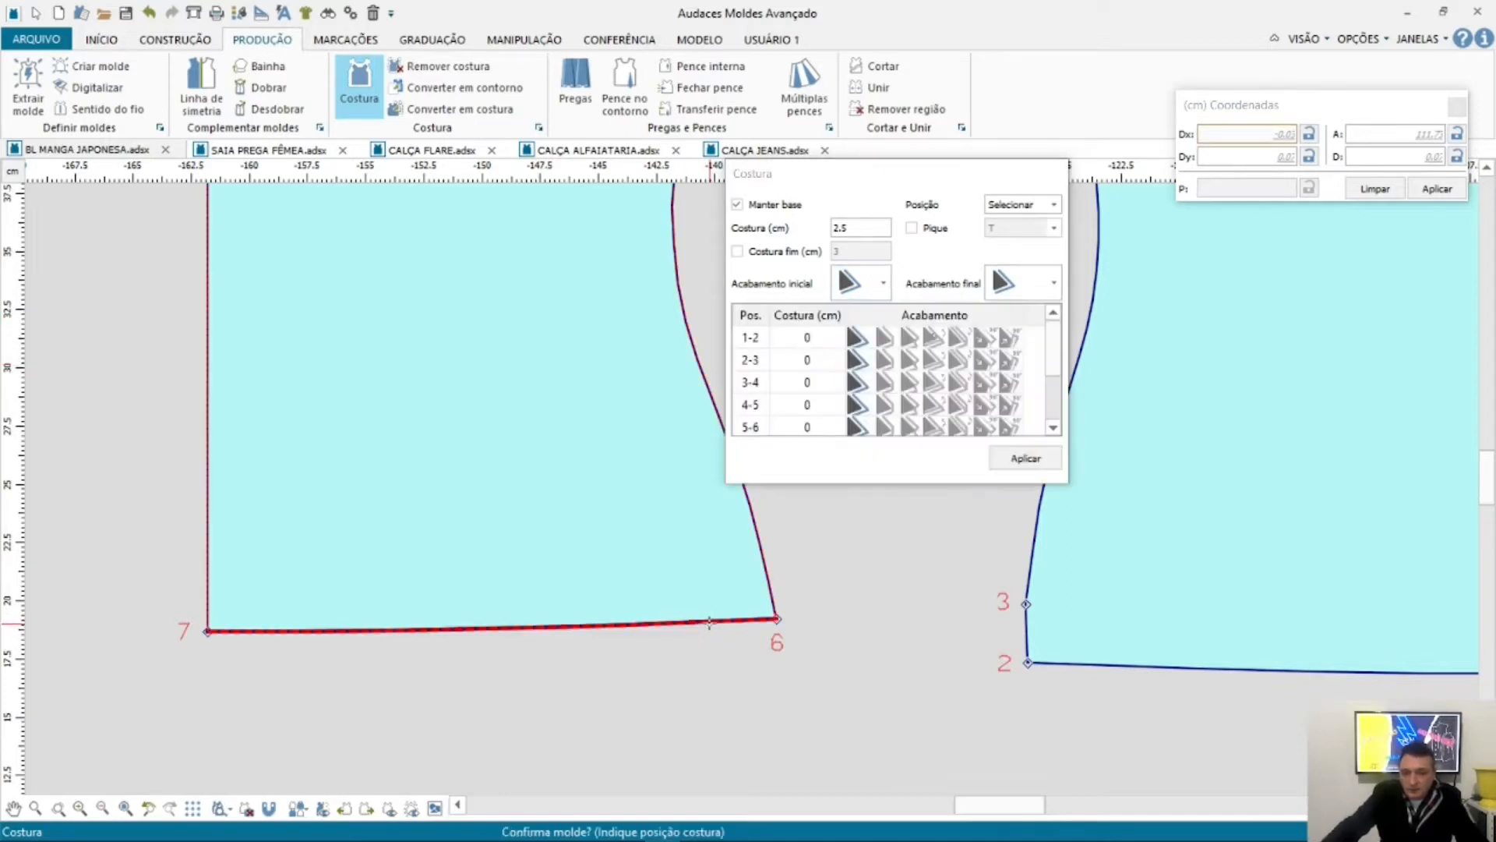
pyautogui.moveTo(962, 174); pyautogui.dragTo(1253, 94)
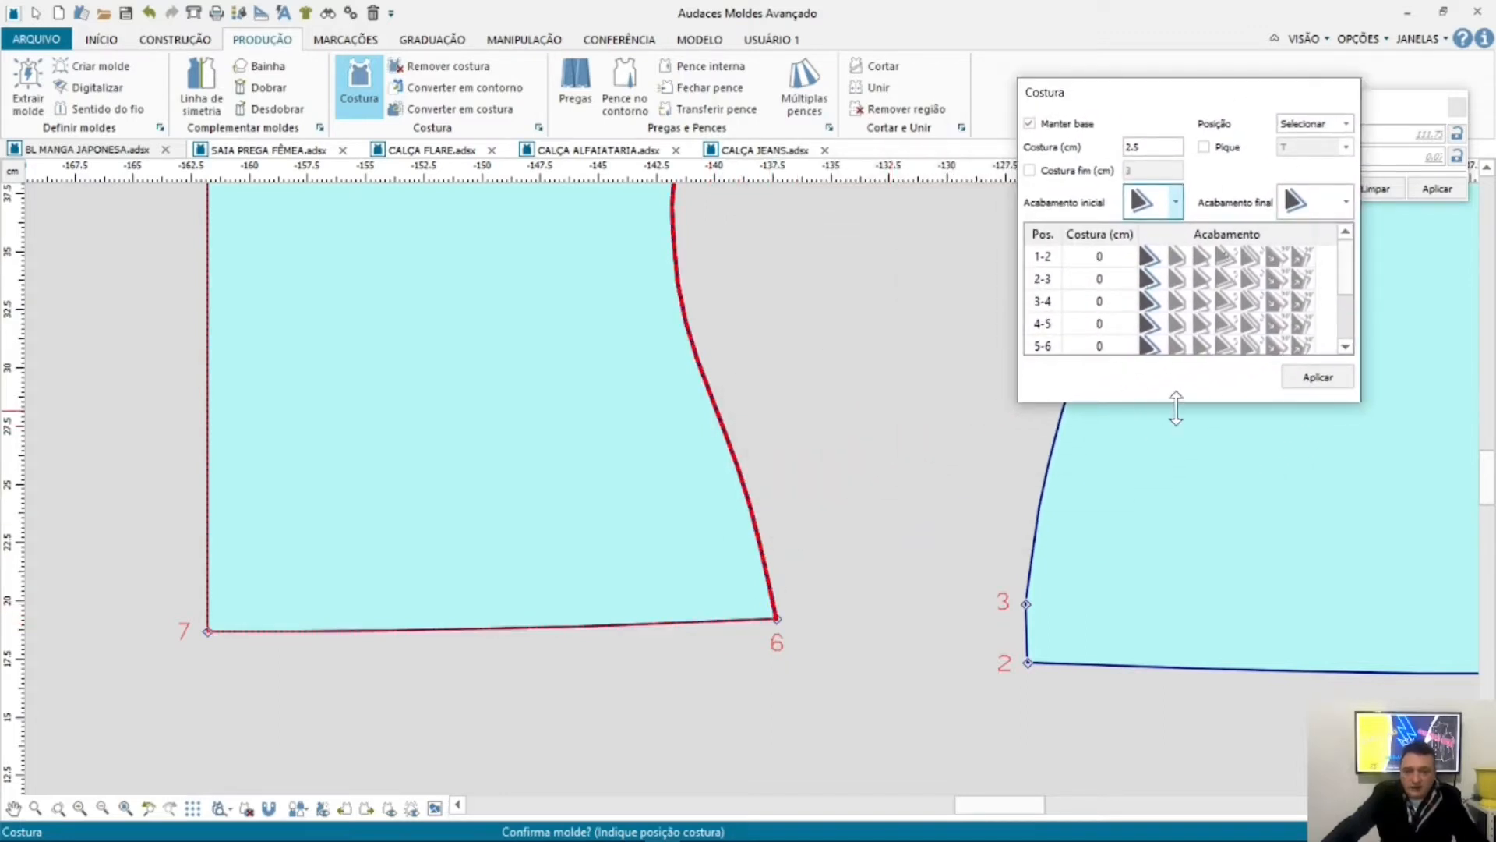
pyautogui.moveTo(1176, 405); pyautogui.dragTo(1181, 485)
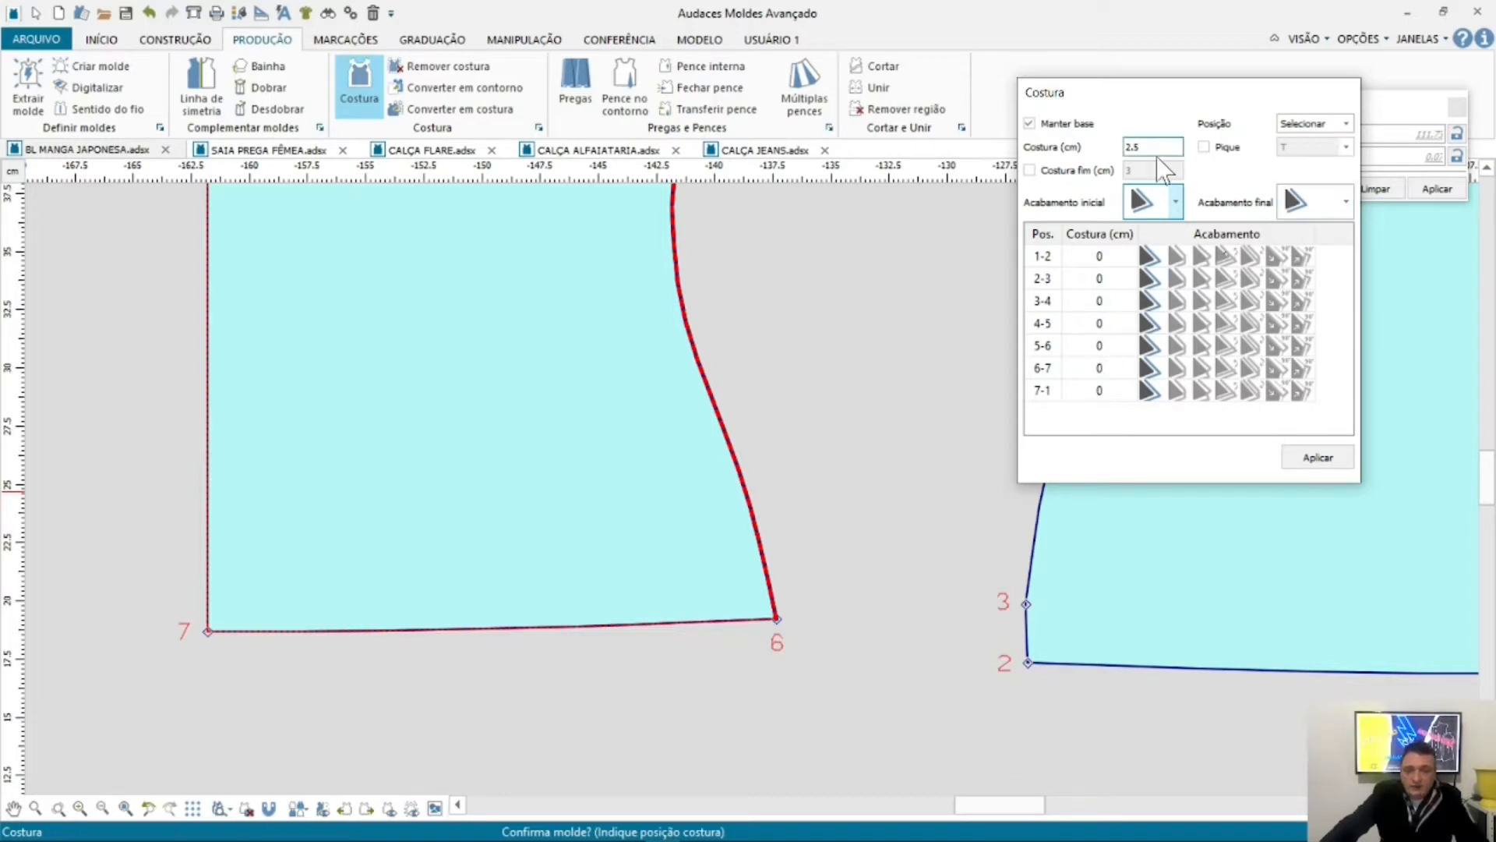
pyautogui.click(575, 642)
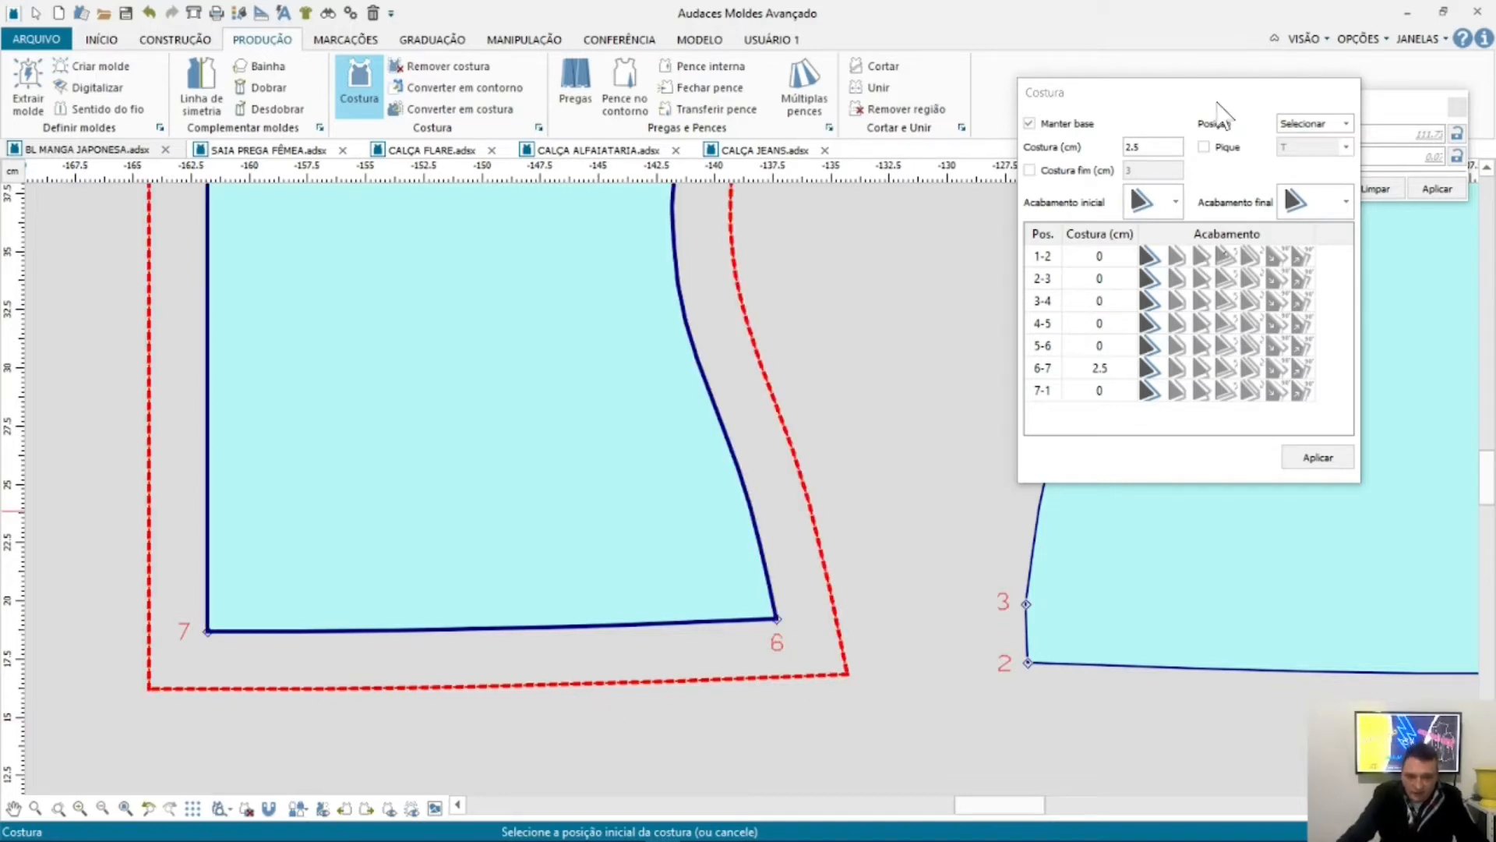
pyautogui.moveTo(1218, 104); pyautogui.dragTo(420, 88)
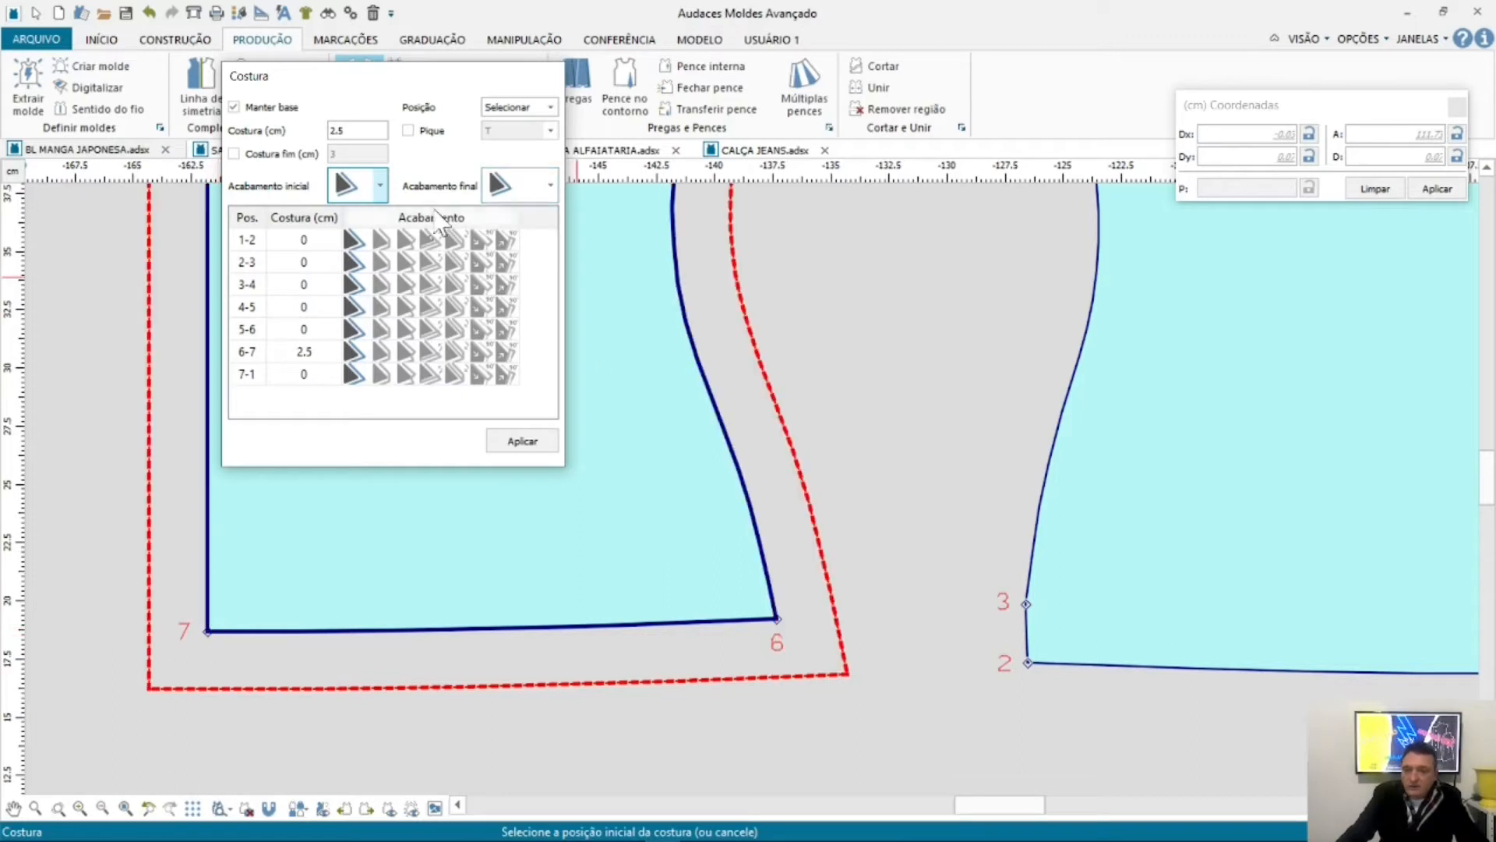
pyautogui.click(506, 630)
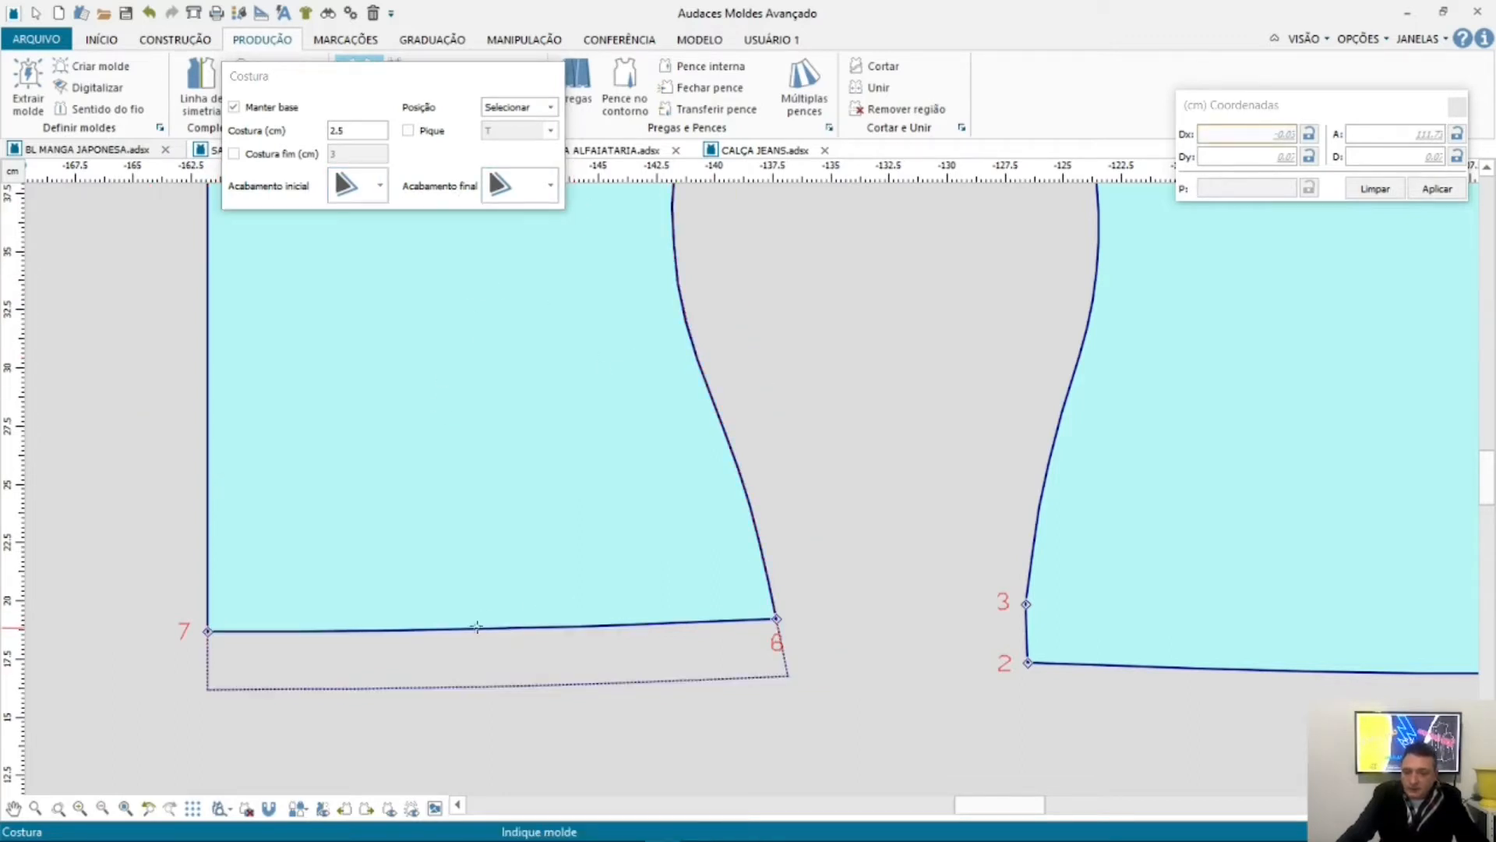
# Step: Reopen the back piece's hem seam between points 6 and 7 and set its initial finish to the last 90° type
pyautogui.click(477, 627)
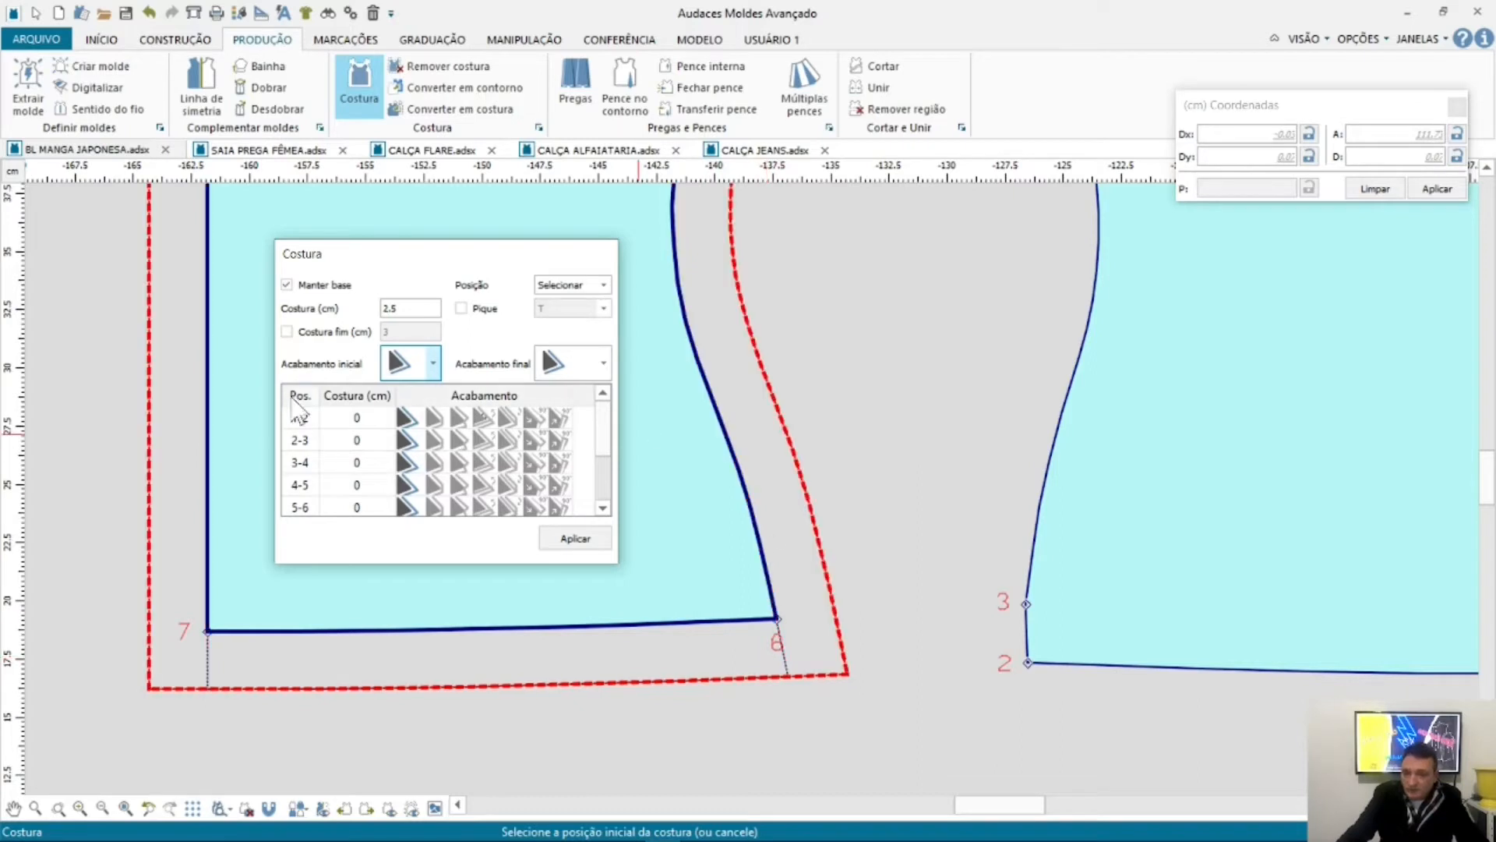
pyautogui.click(433, 363)
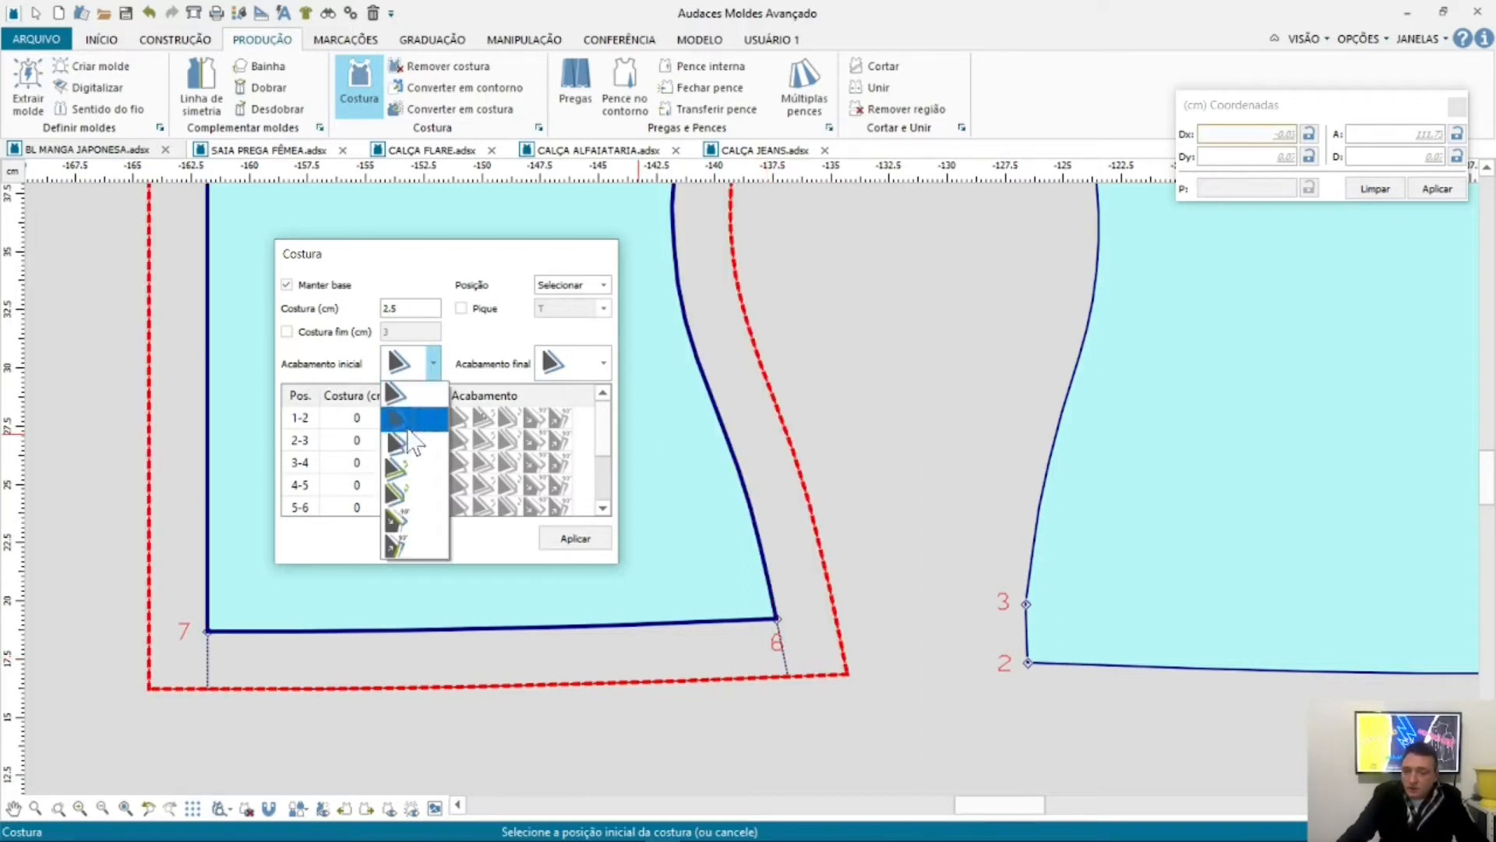
pyautogui.click(416, 544)
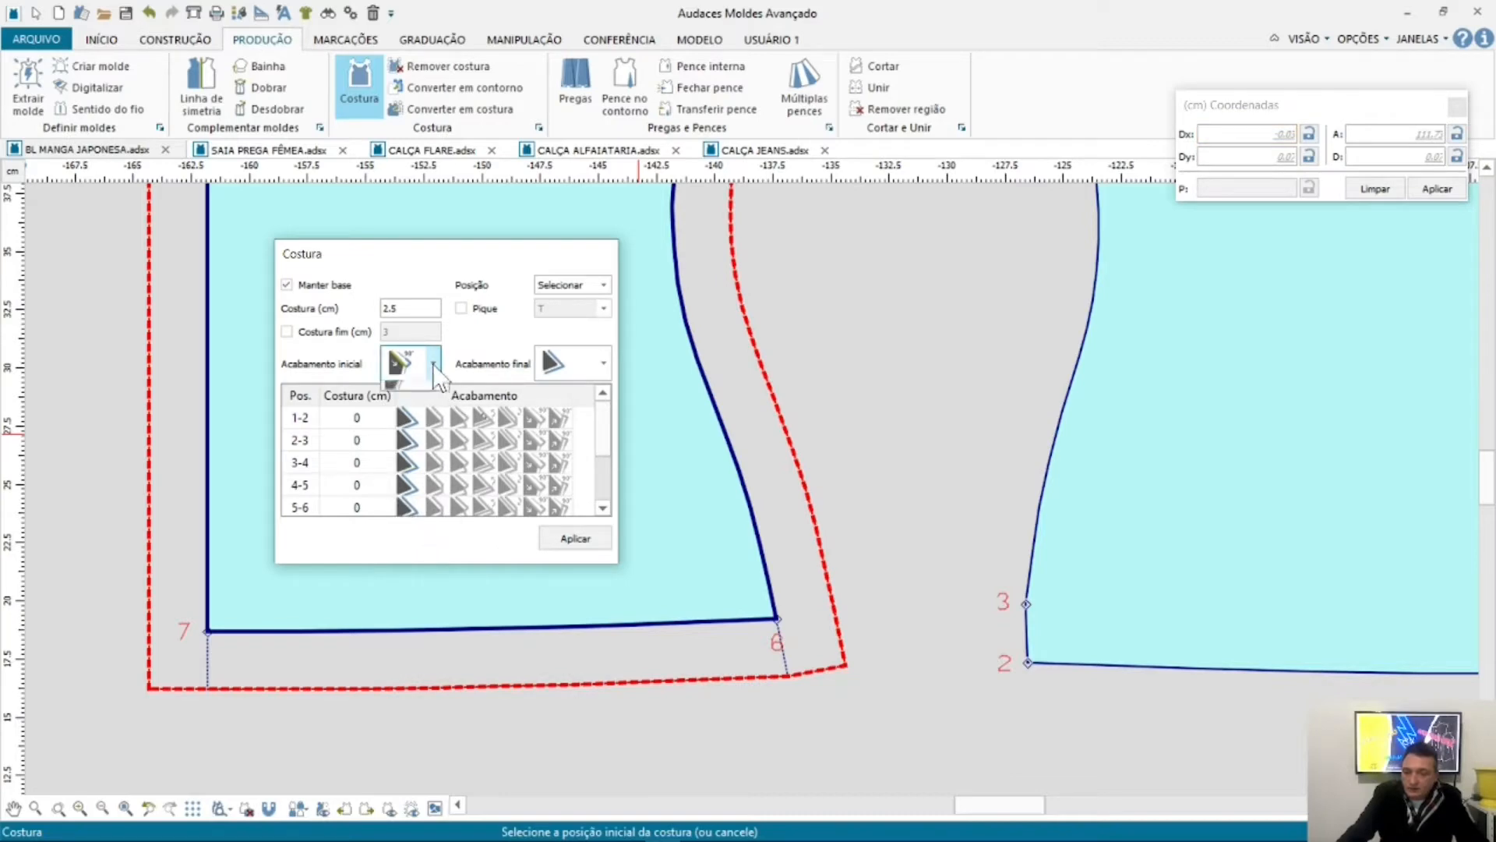
pyautogui.click(421, 363)
pyautogui.click(411, 548)
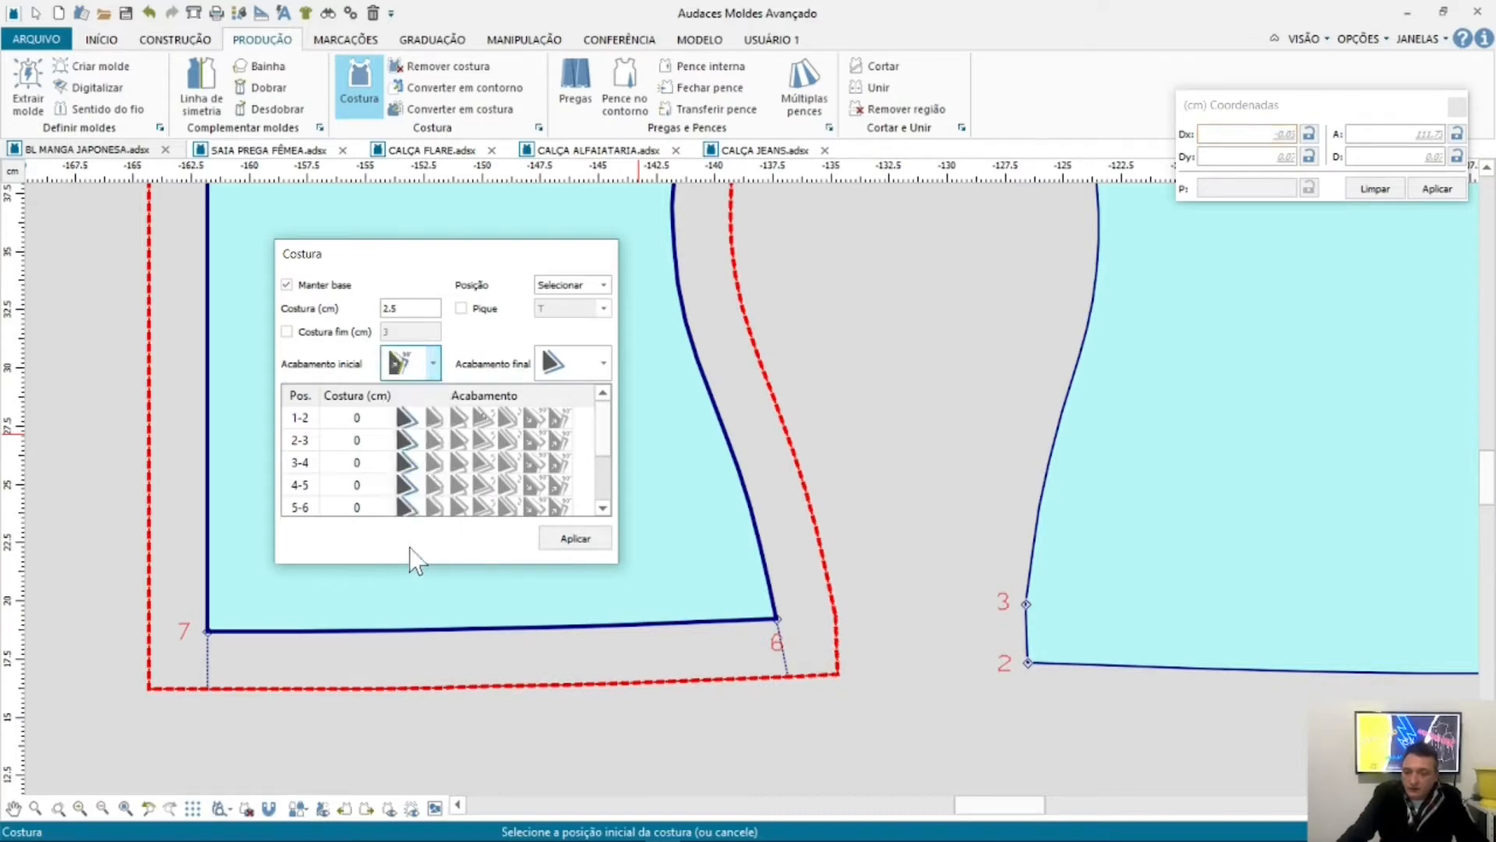
# Step: Try the two mirrored, the stepped and the bevelled initial finishes on the seam corner at point 6
pyautogui.click(431, 363)
pyautogui.click(402, 490)
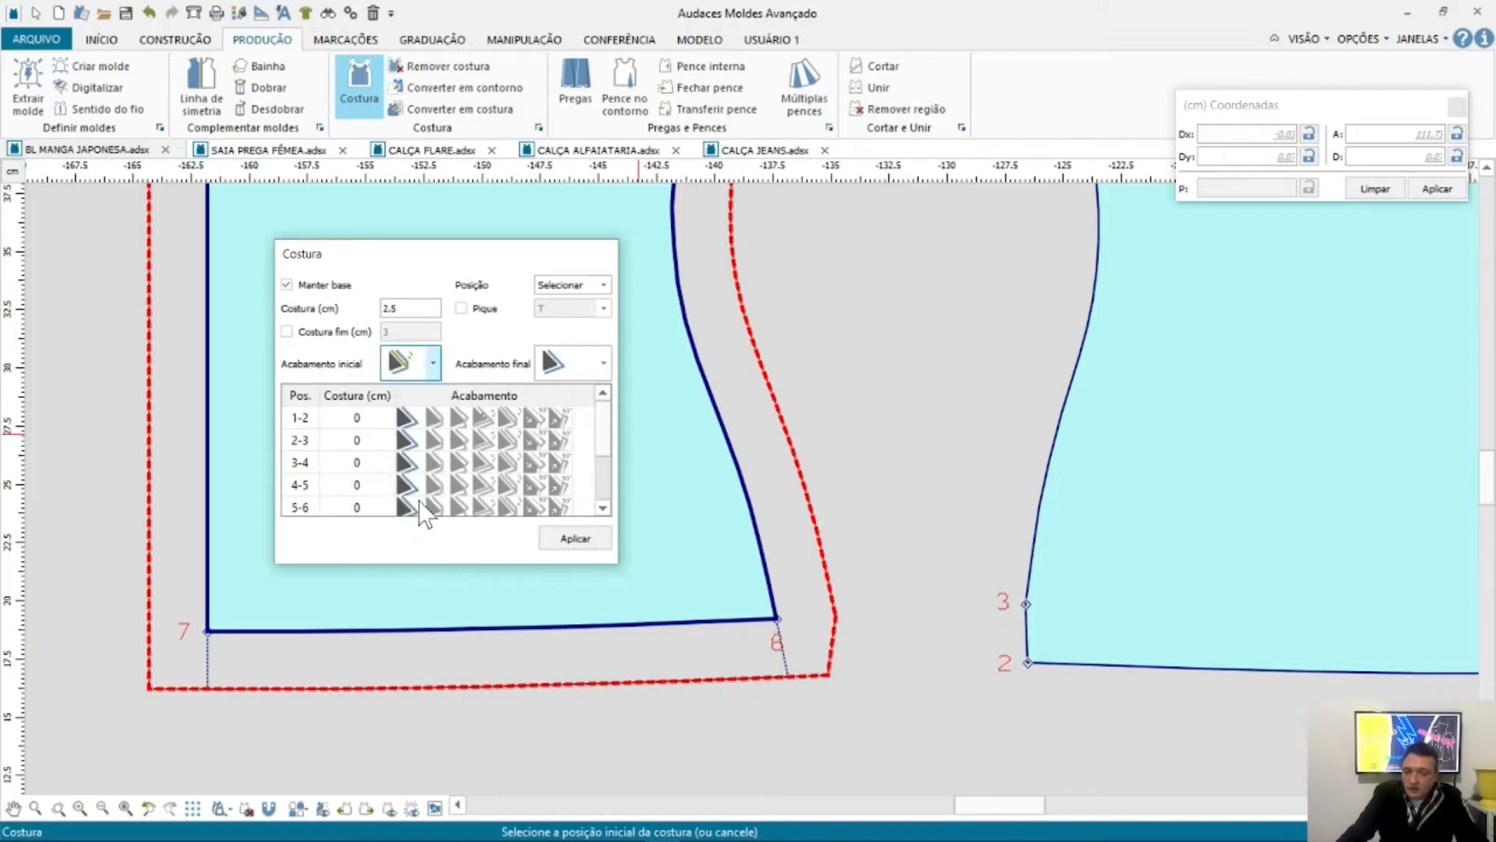
pyautogui.click(433, 363)
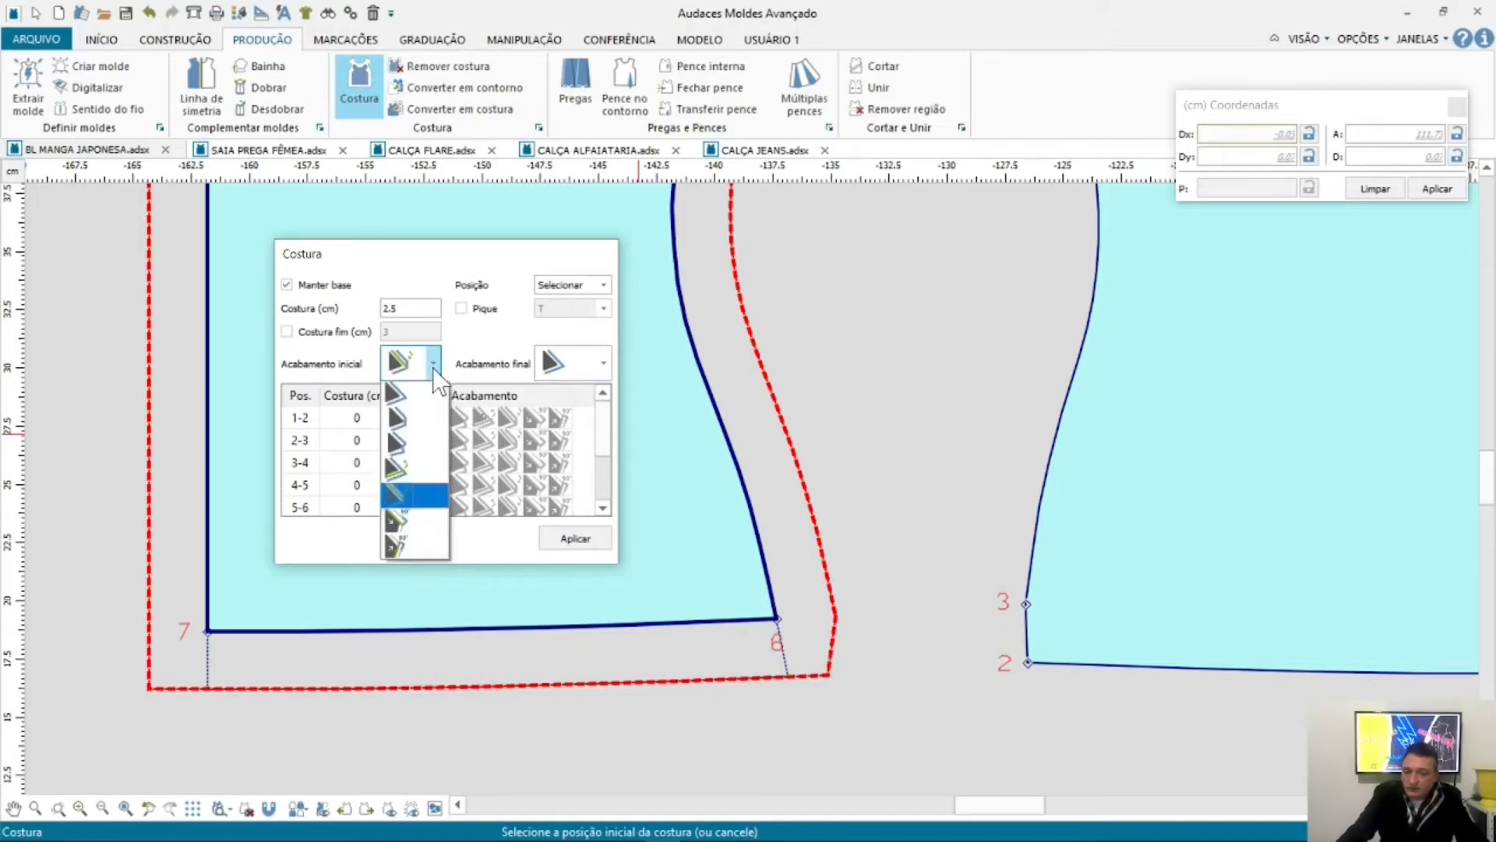
pyautogui.click(422, 470)
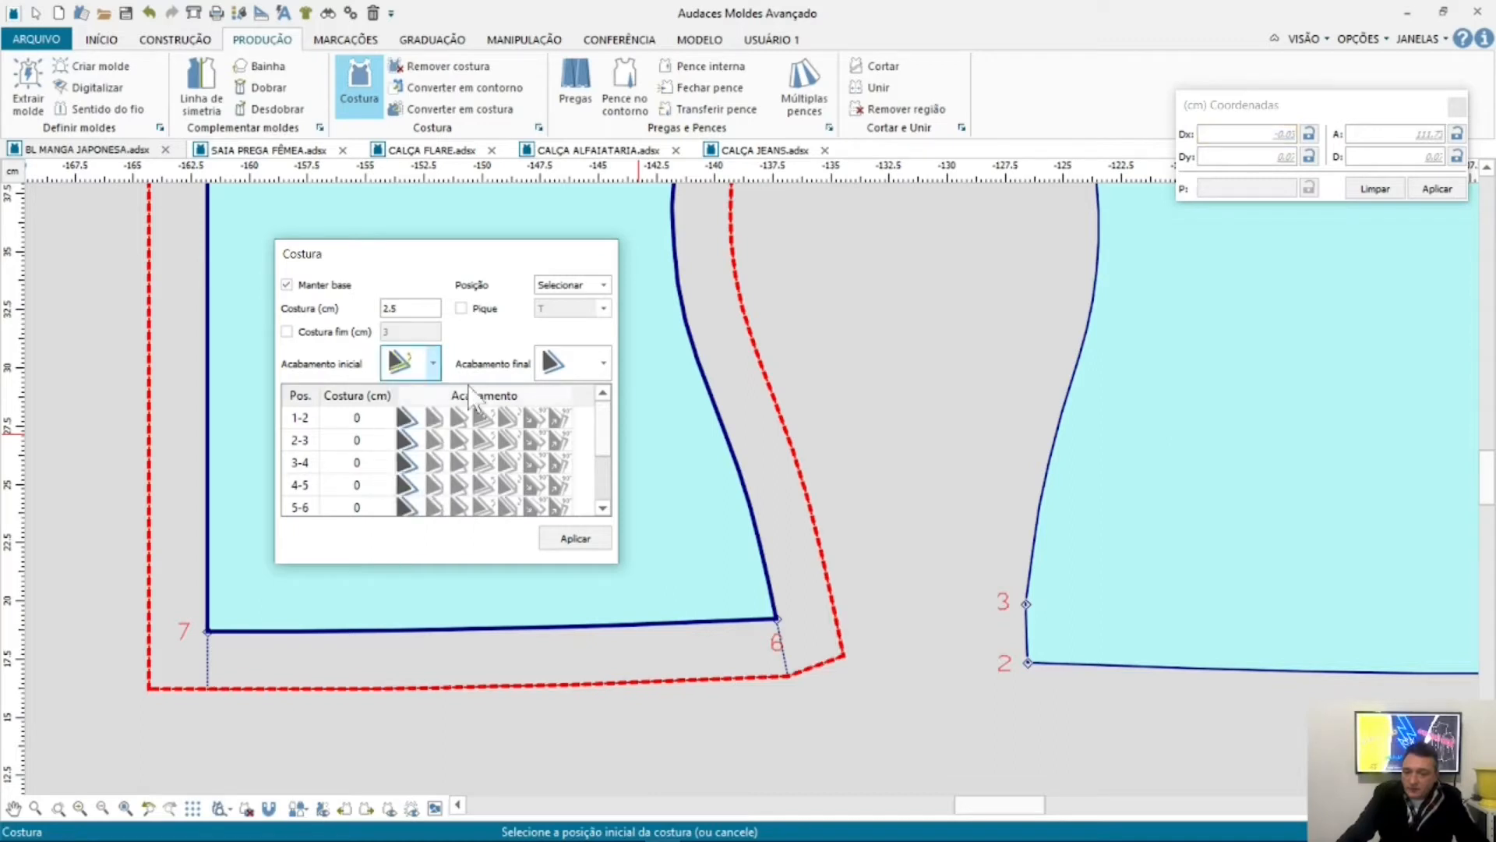
pyautogui.click(433, 363)
pyautogui.click(413, 438)
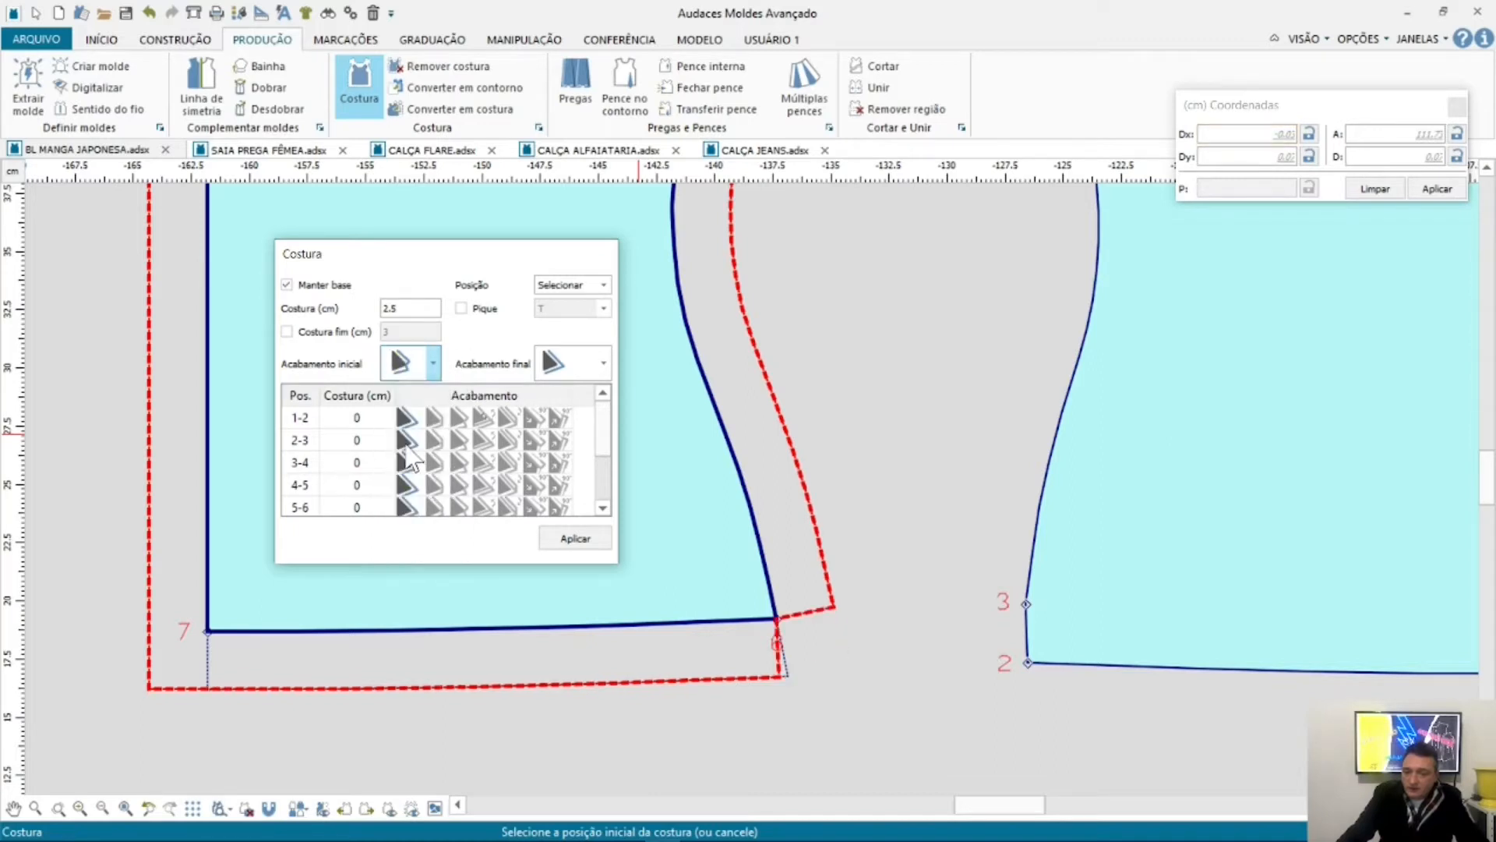
pyautogui.click(433, 363)
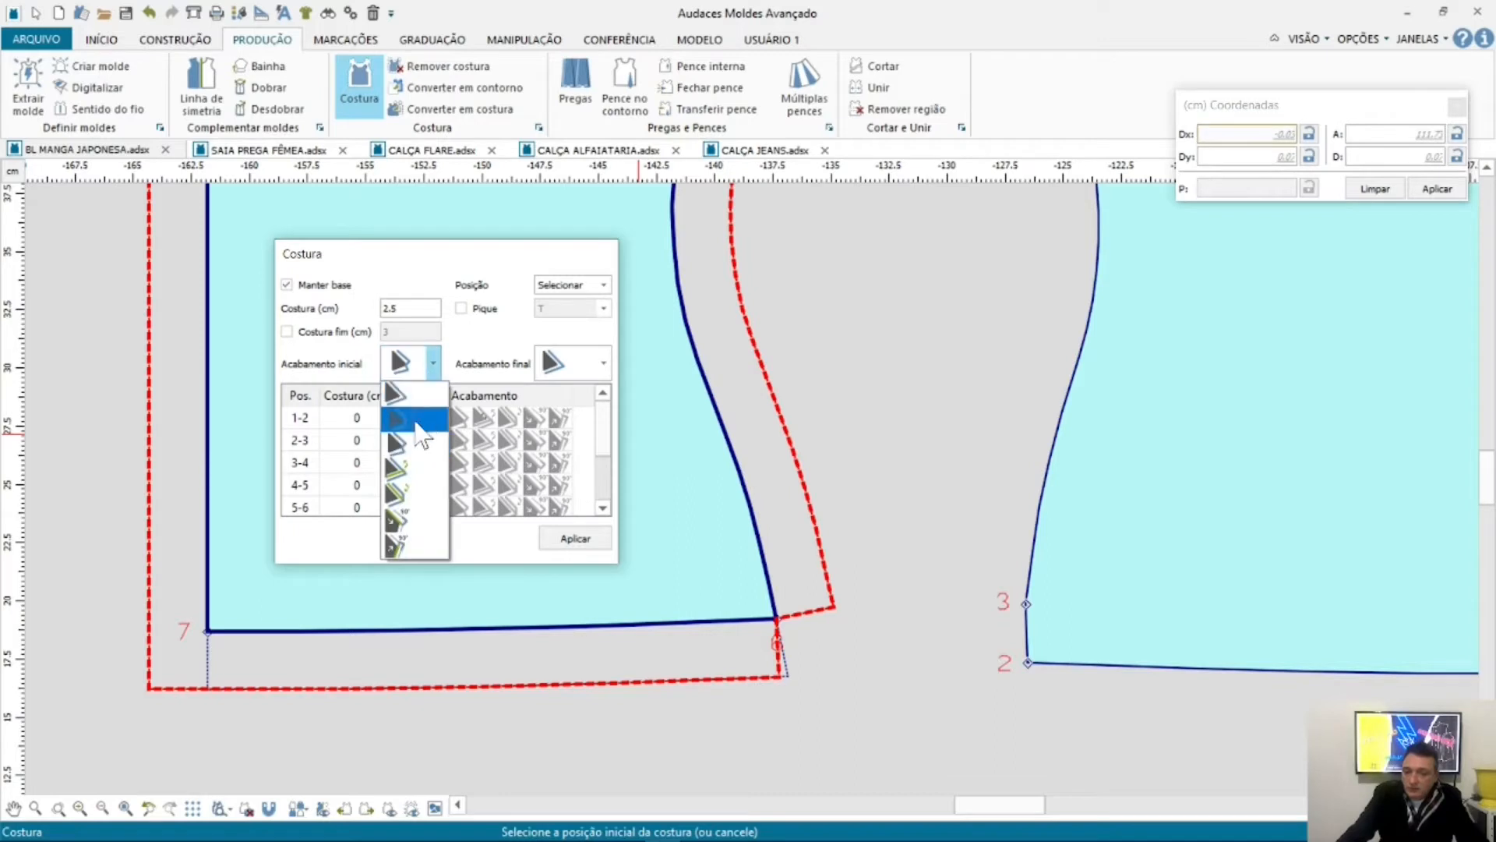
pyautogui.click(415, 432)
# Step: Compare the second mirrored finish with the two 90° initial finishes on the seam corner at point 6
pyautogui.click(433, 363)
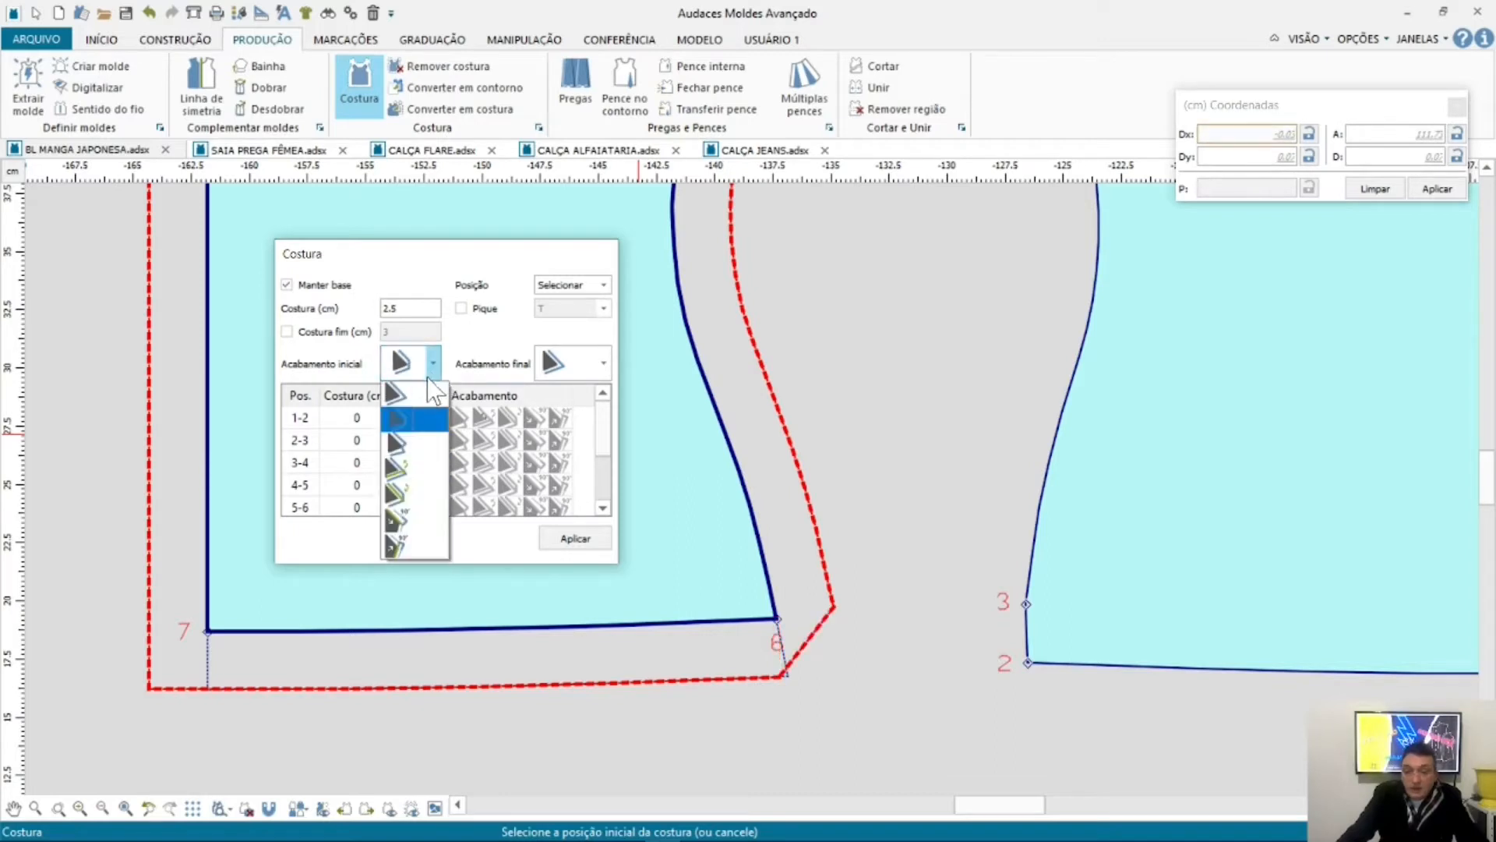
pyautogui.click(425, 495)
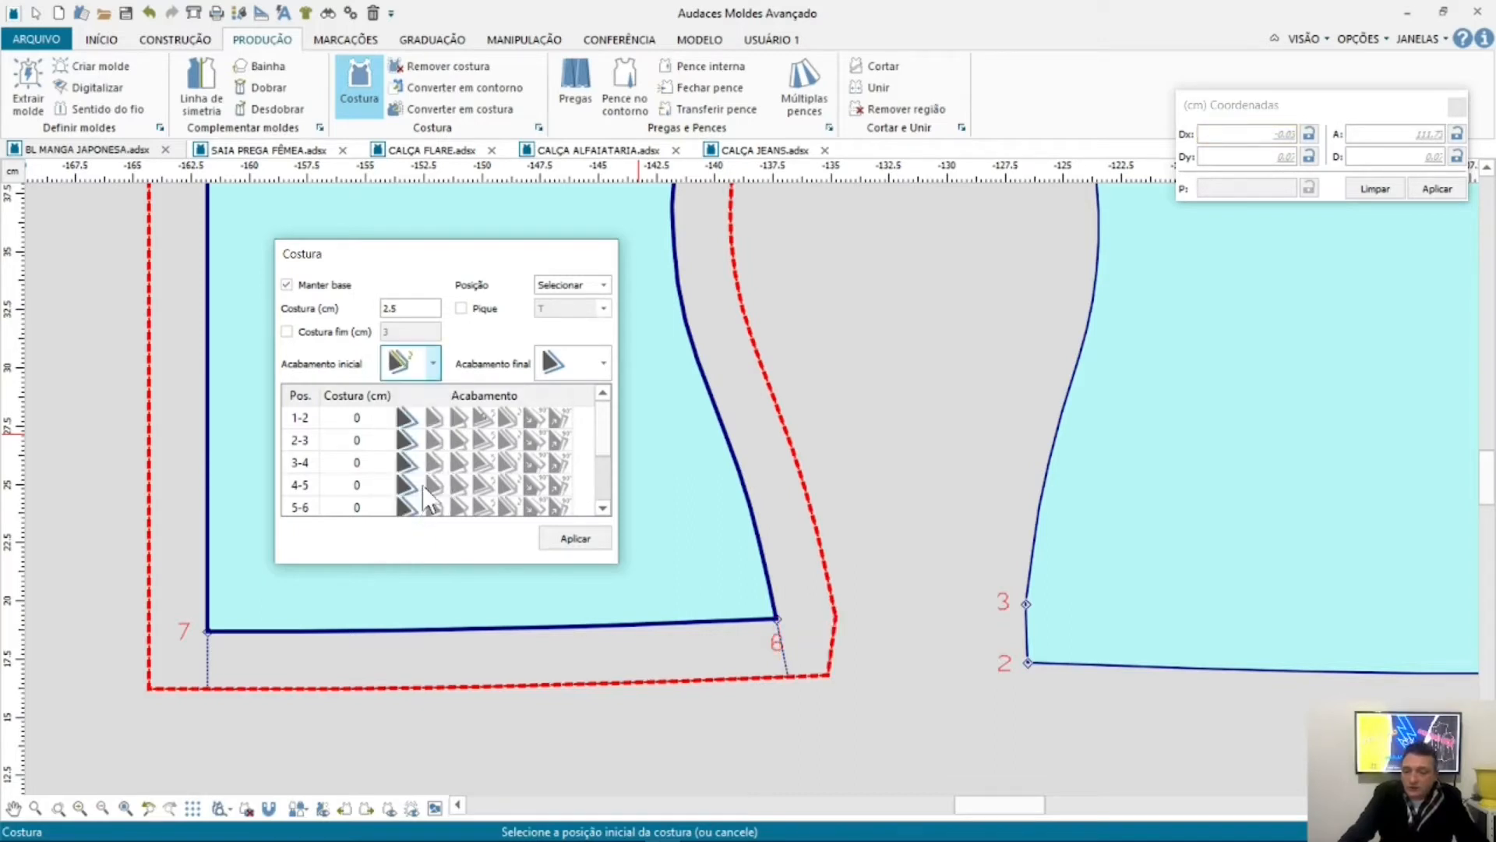
pyautogui.click(438, 365)
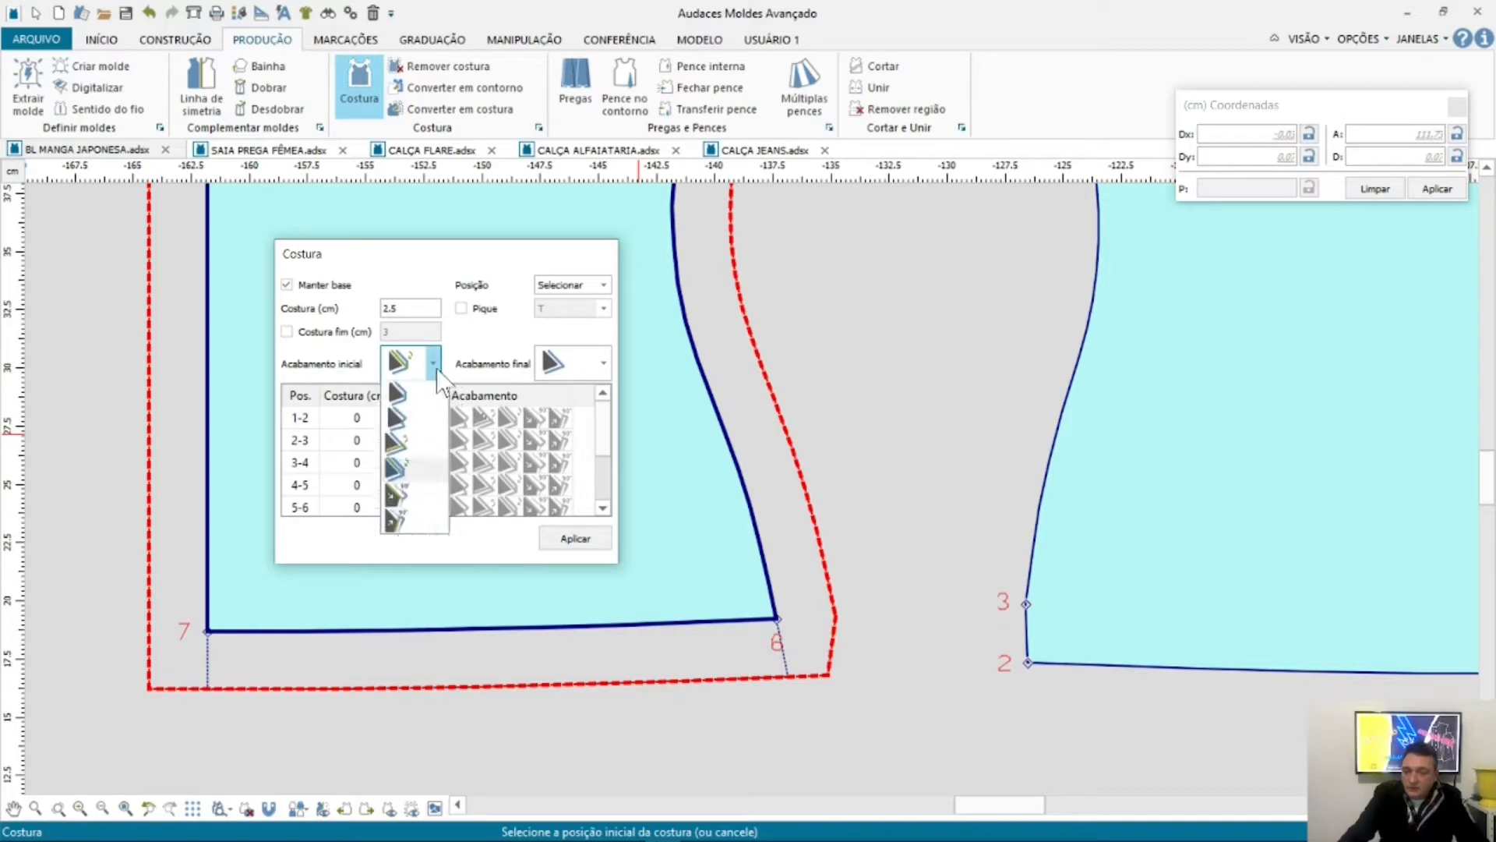
pyautogui.click(421, 555)
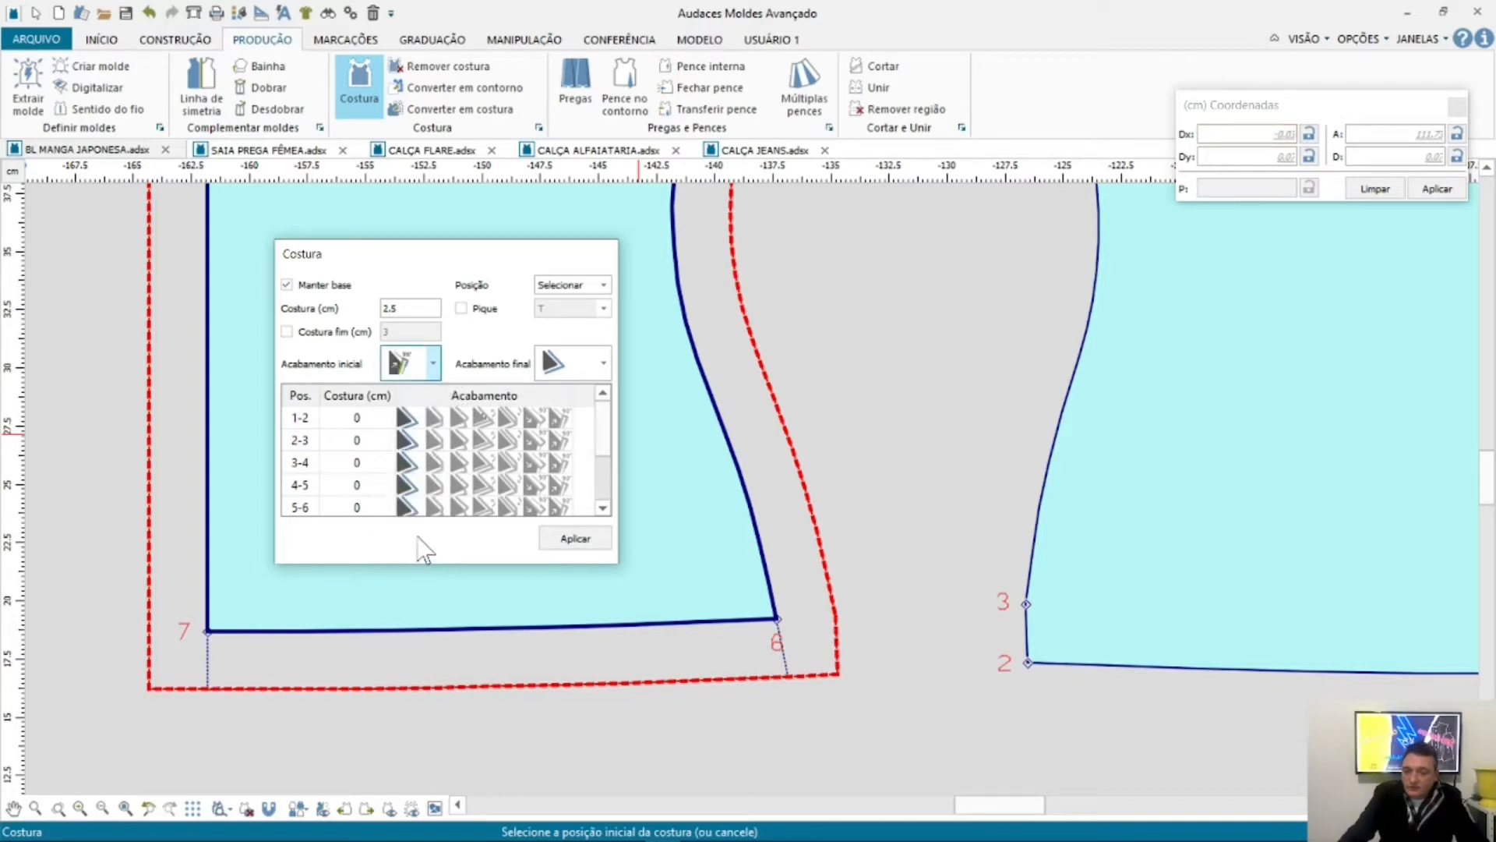
pyautogui.click(433, 363)
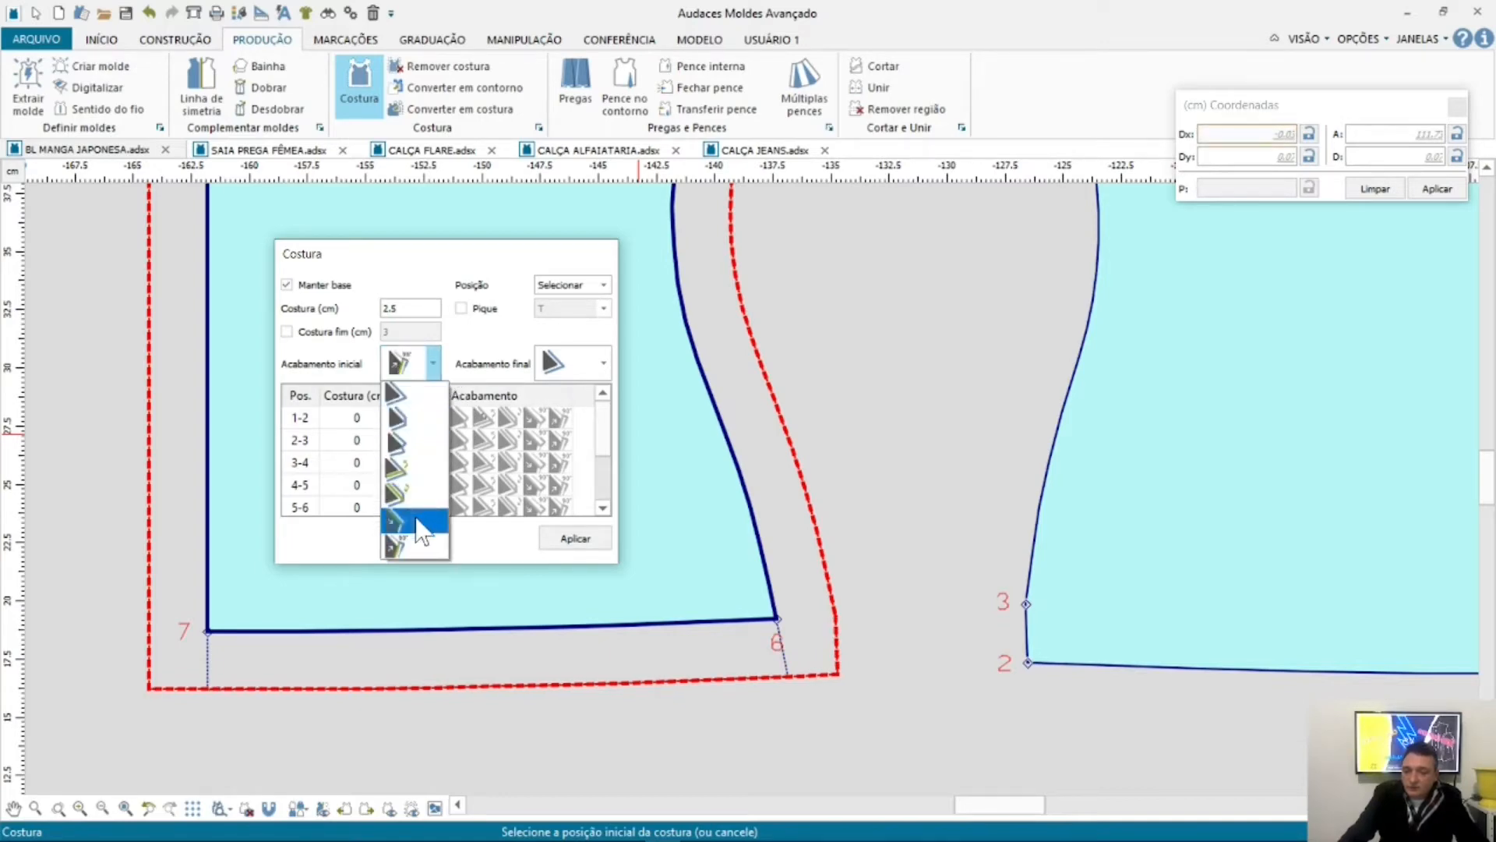
pyautogui.click(414, 520)
# Step: Choose the last 90° type as the hem seam's initial finish, apply it to the back piece and leave the Seam command
pyautogui.click(431, 365)
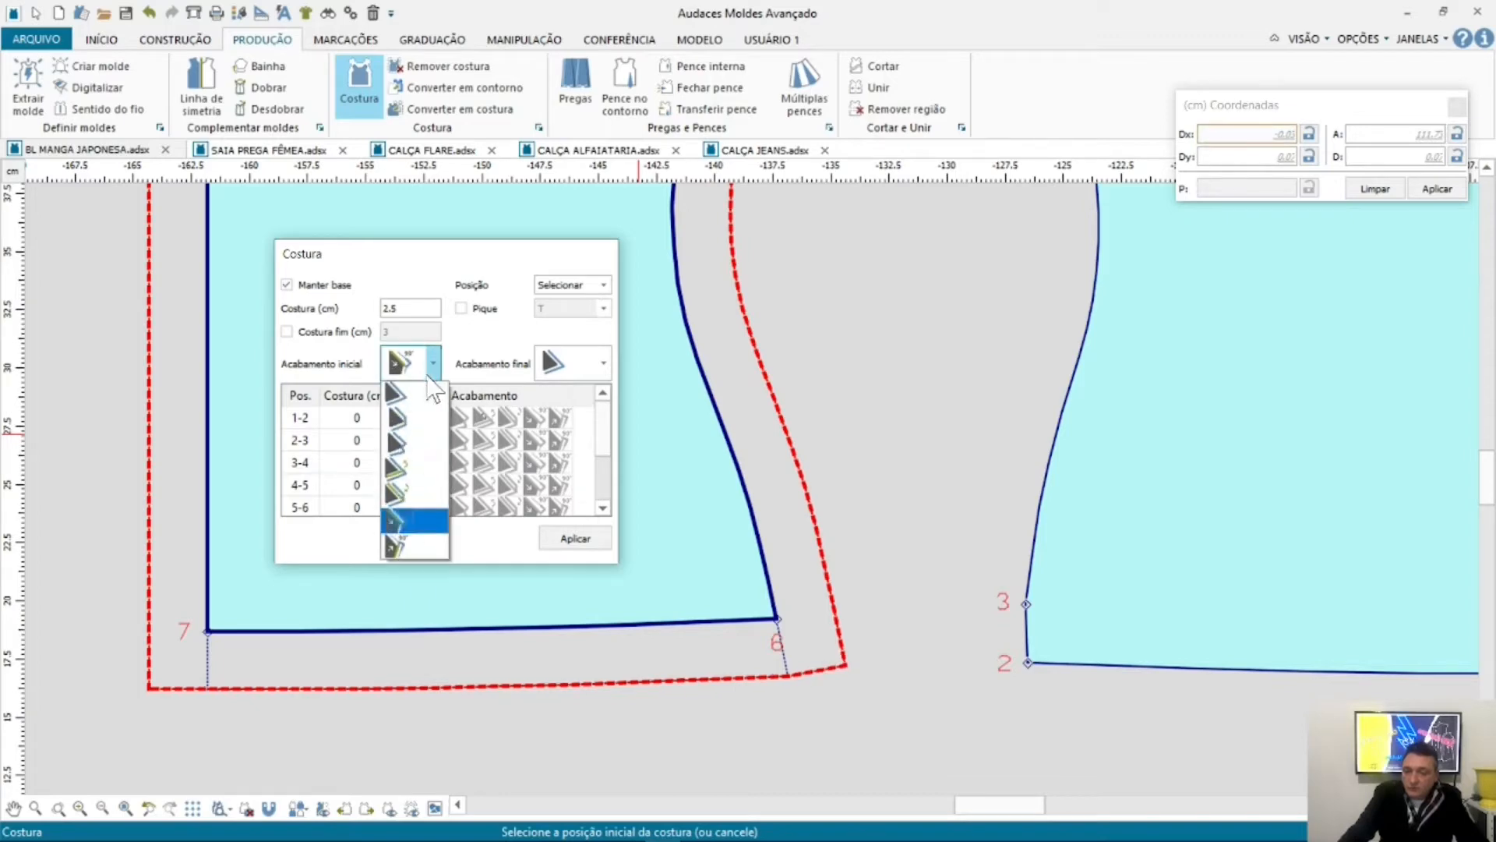
pyautogui.click(407, 550)
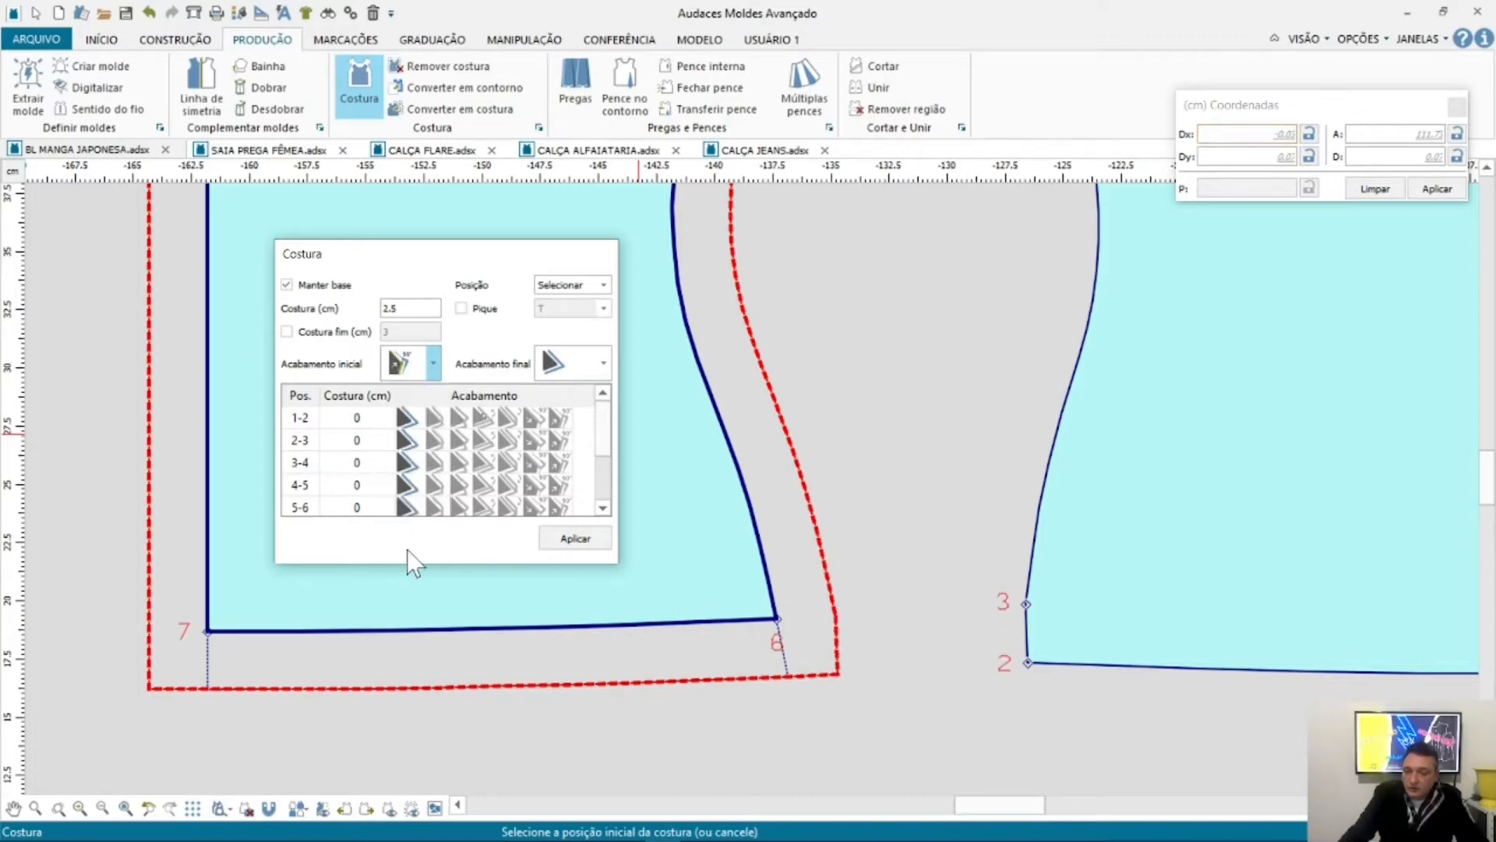
pyautogui.click(433, 363)
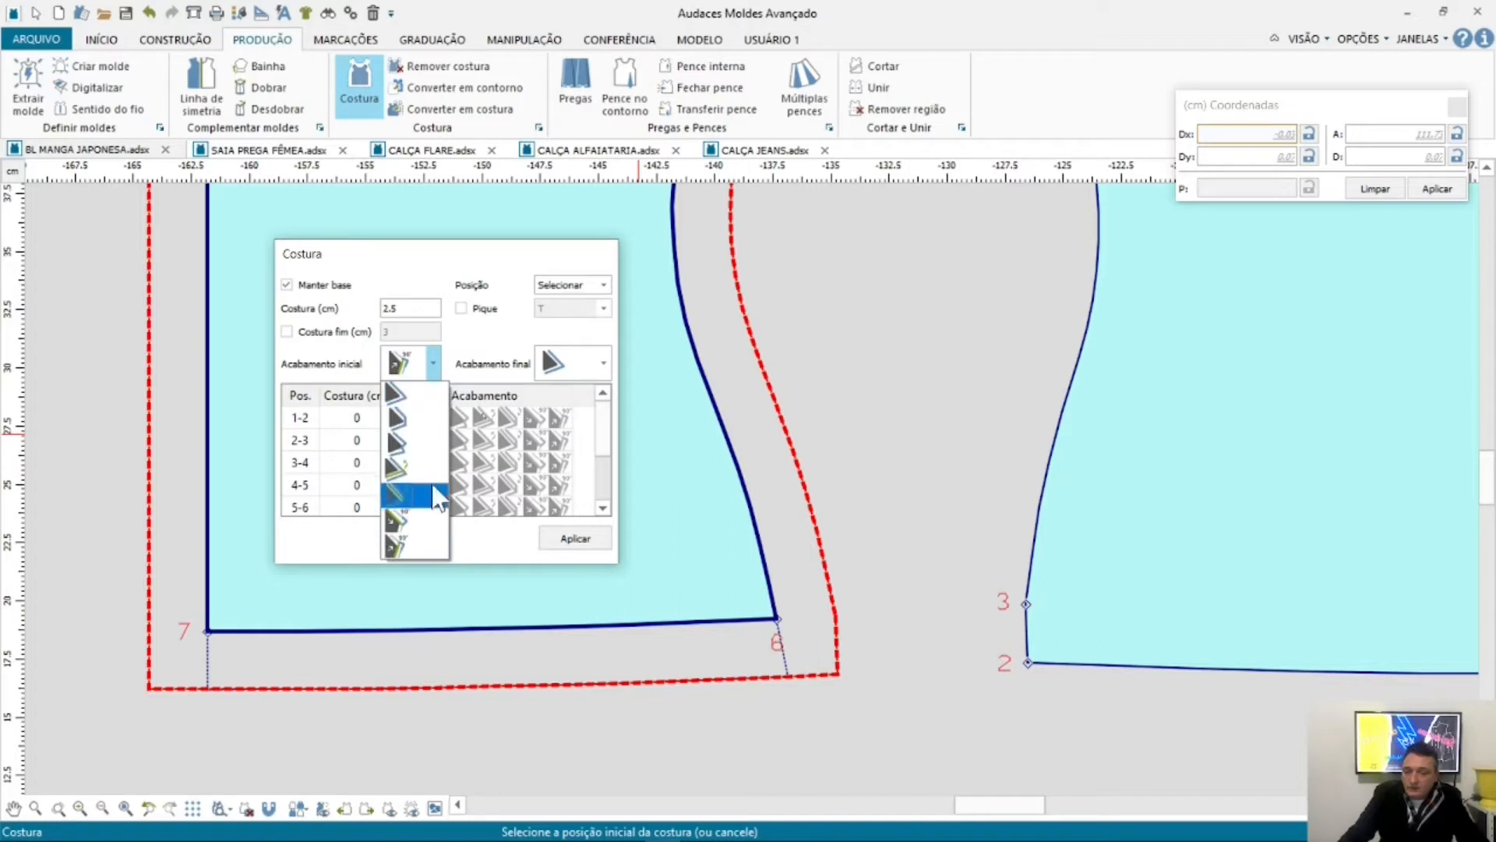
pyautogui.click(411, 546)
pyautogui.click(563, 538)
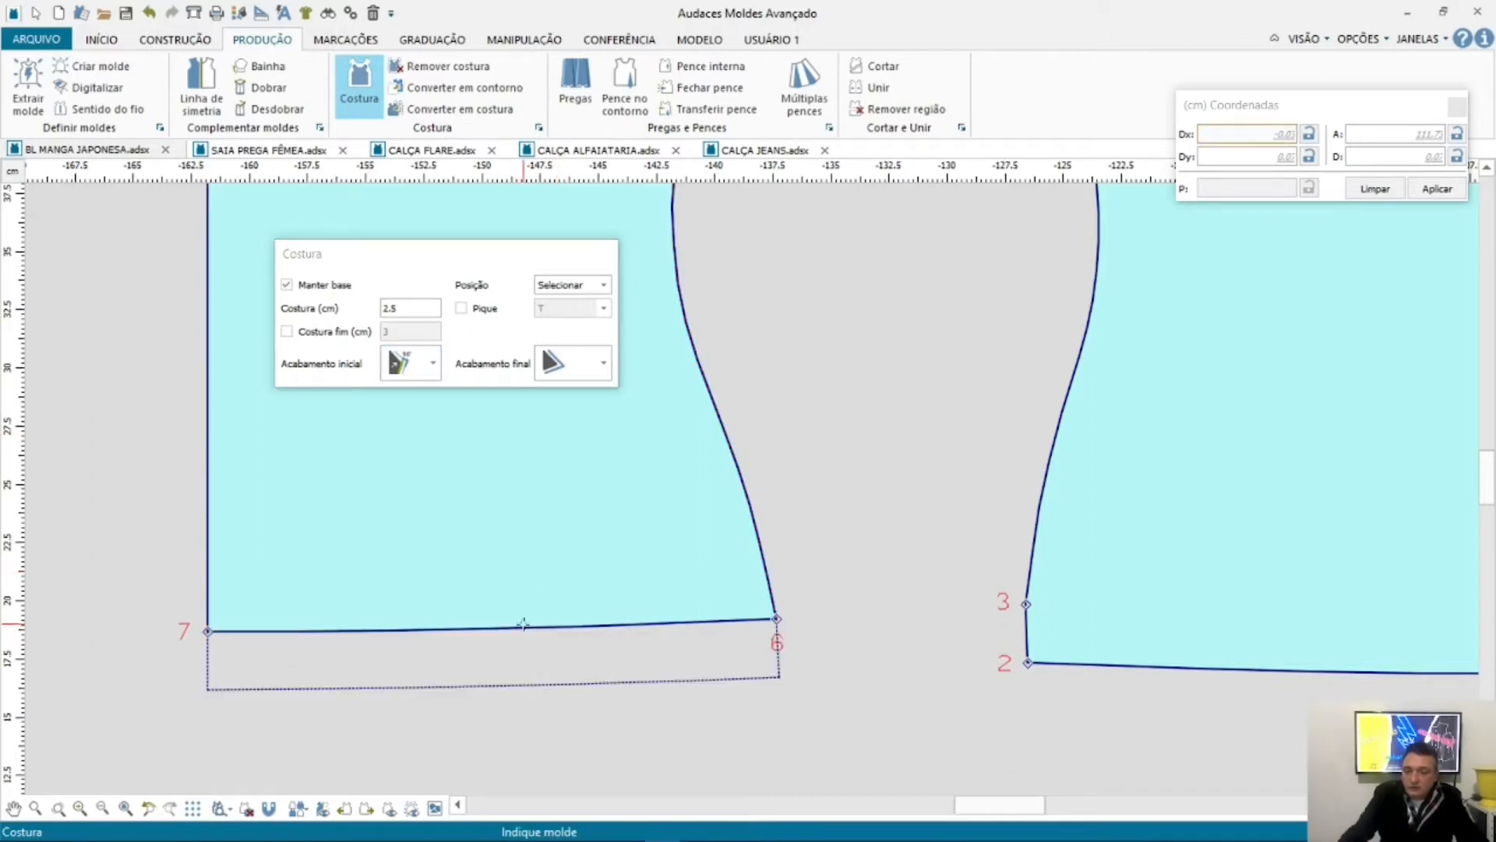
pyautogui.press('Escape')
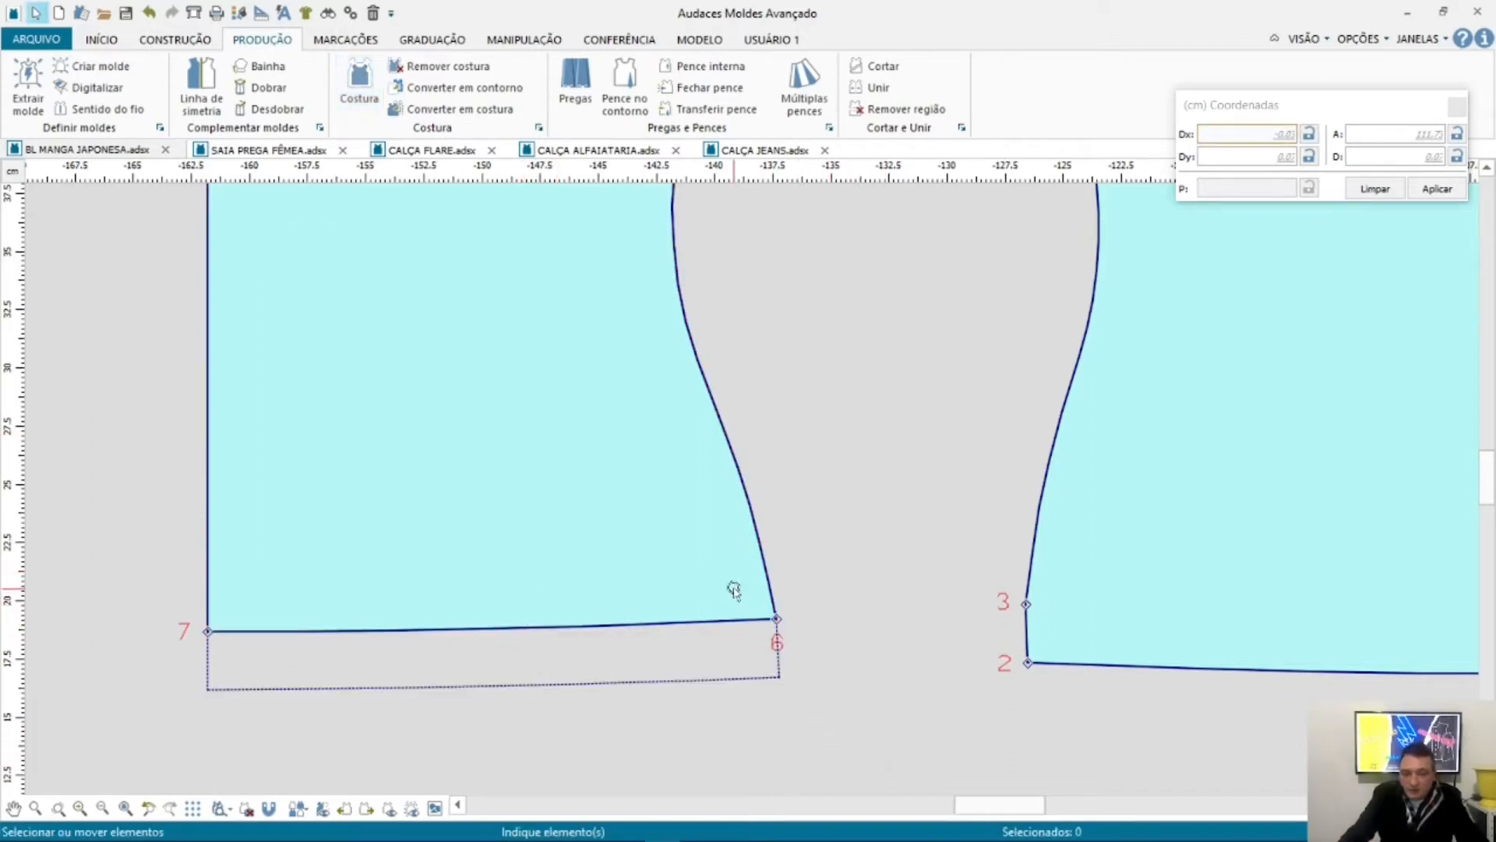
pyautogui.moveTo(729, 678); pyautogui.dragTo(829, 722)
pyautogui.scroll(-3, 374, 586)
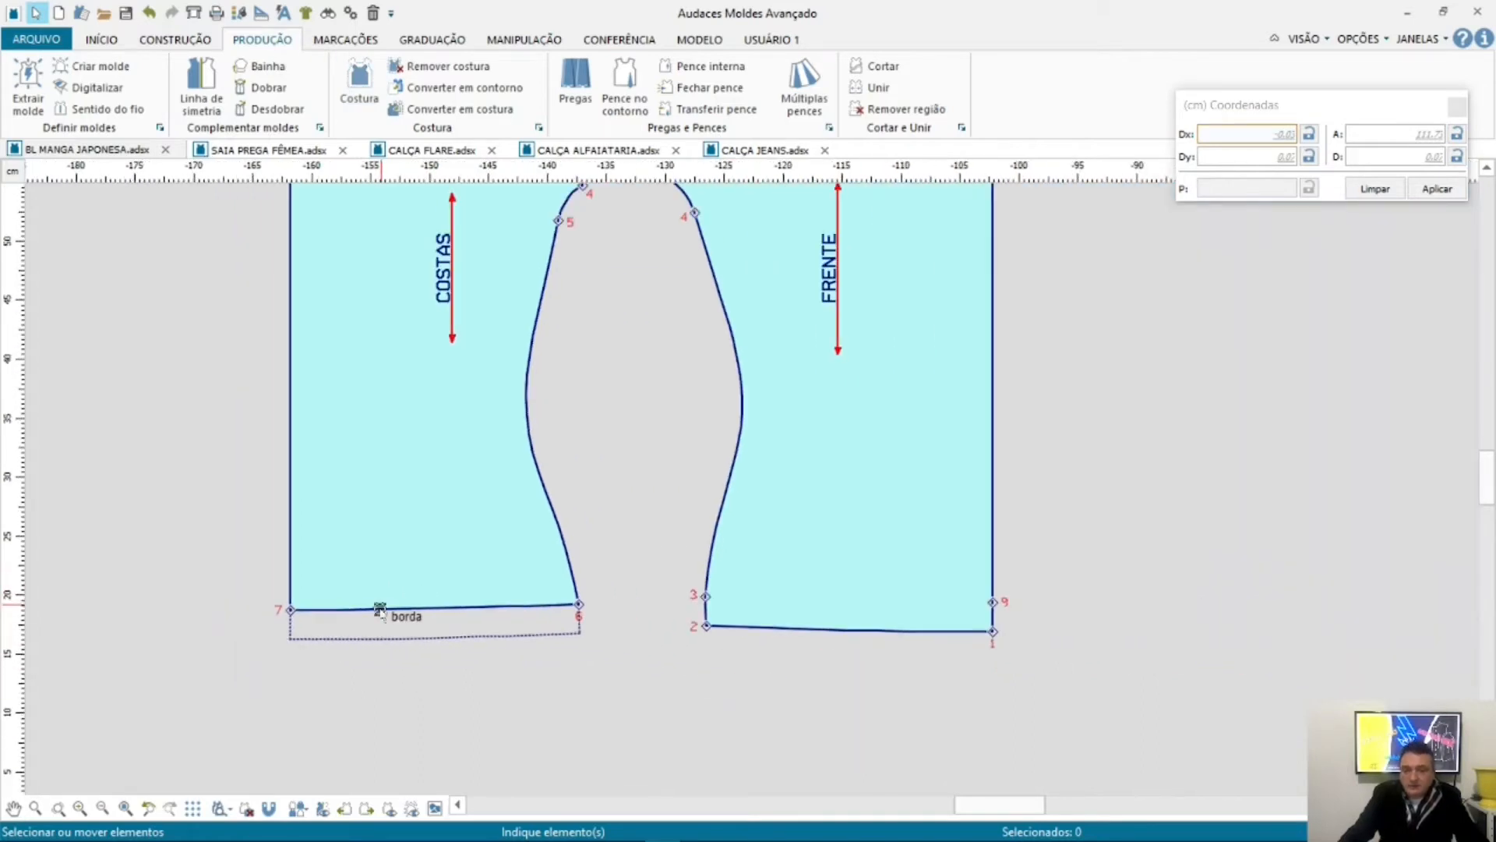
pyautogui.scroll(3, 643, 544)
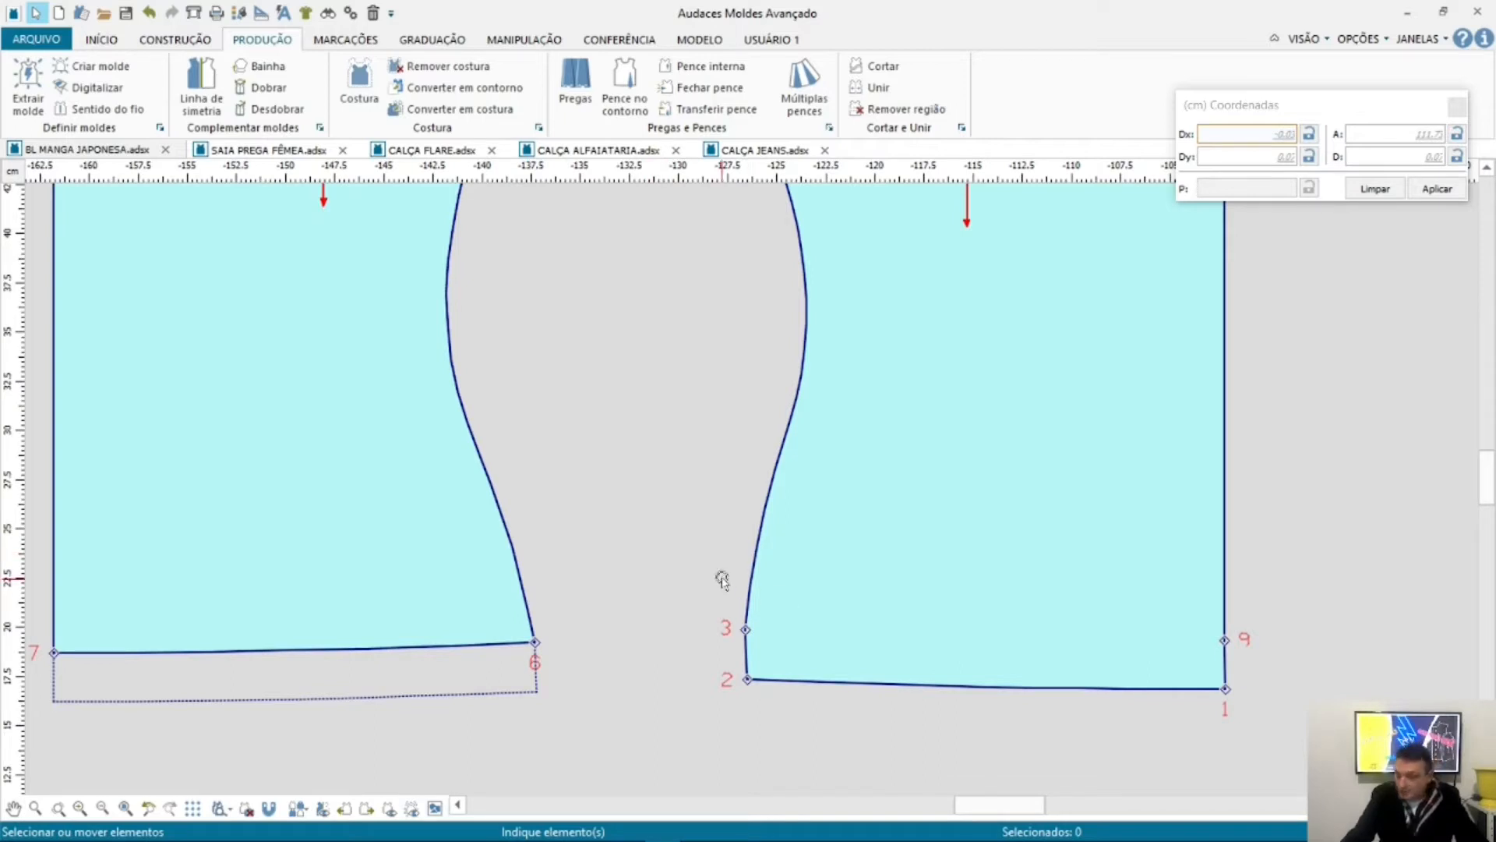
# Step: Examine the back piece's hem seam and the shoulder and side edges around it
pyautogui.scroll(-1, 674, 585)
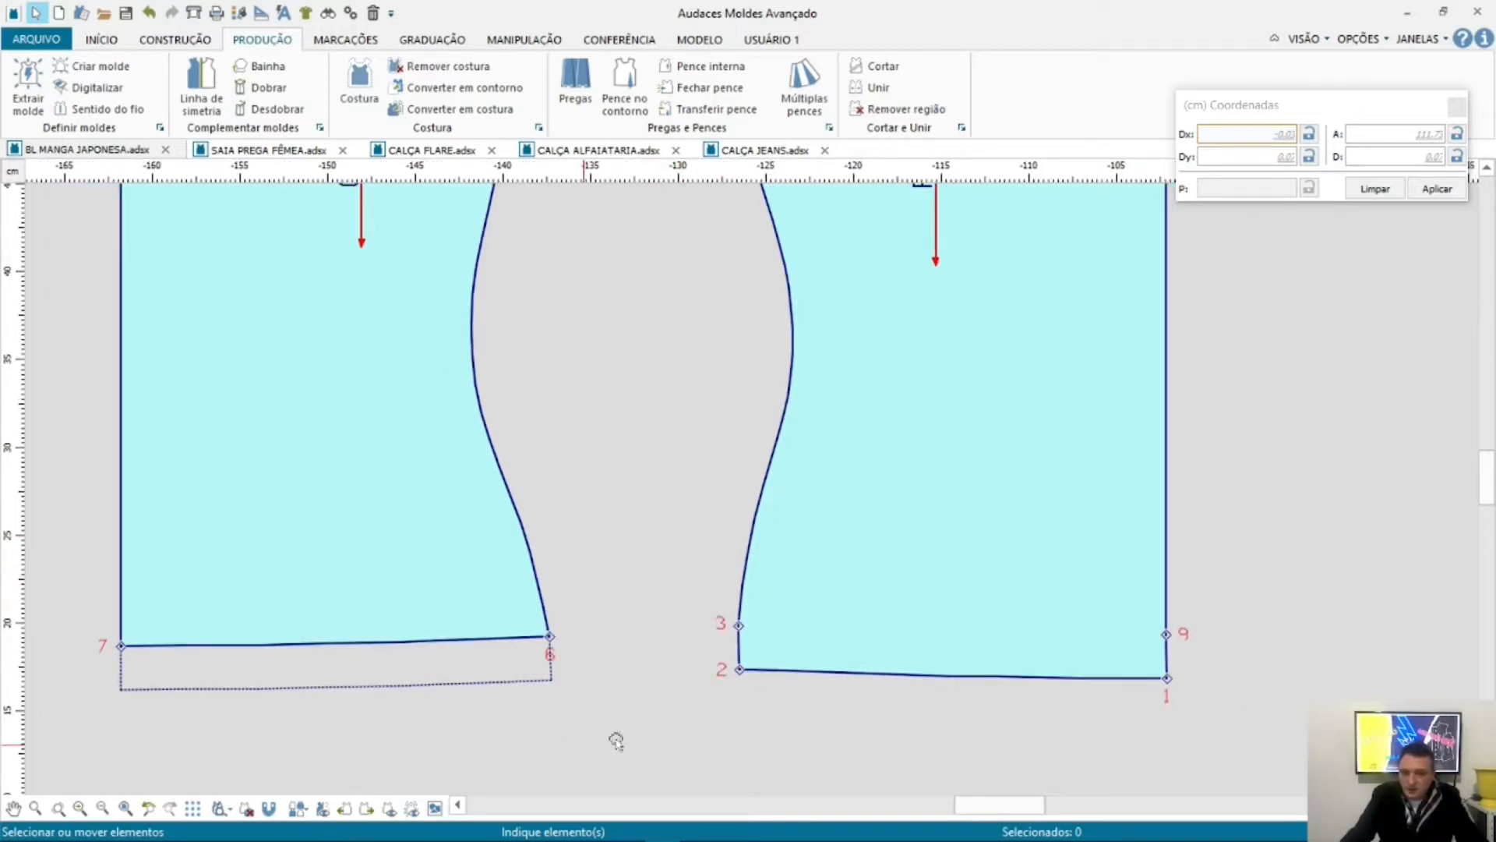
pyautogui.scroll(-2, 655, 647)
pyautogui.scroll(-2, 611, 762)
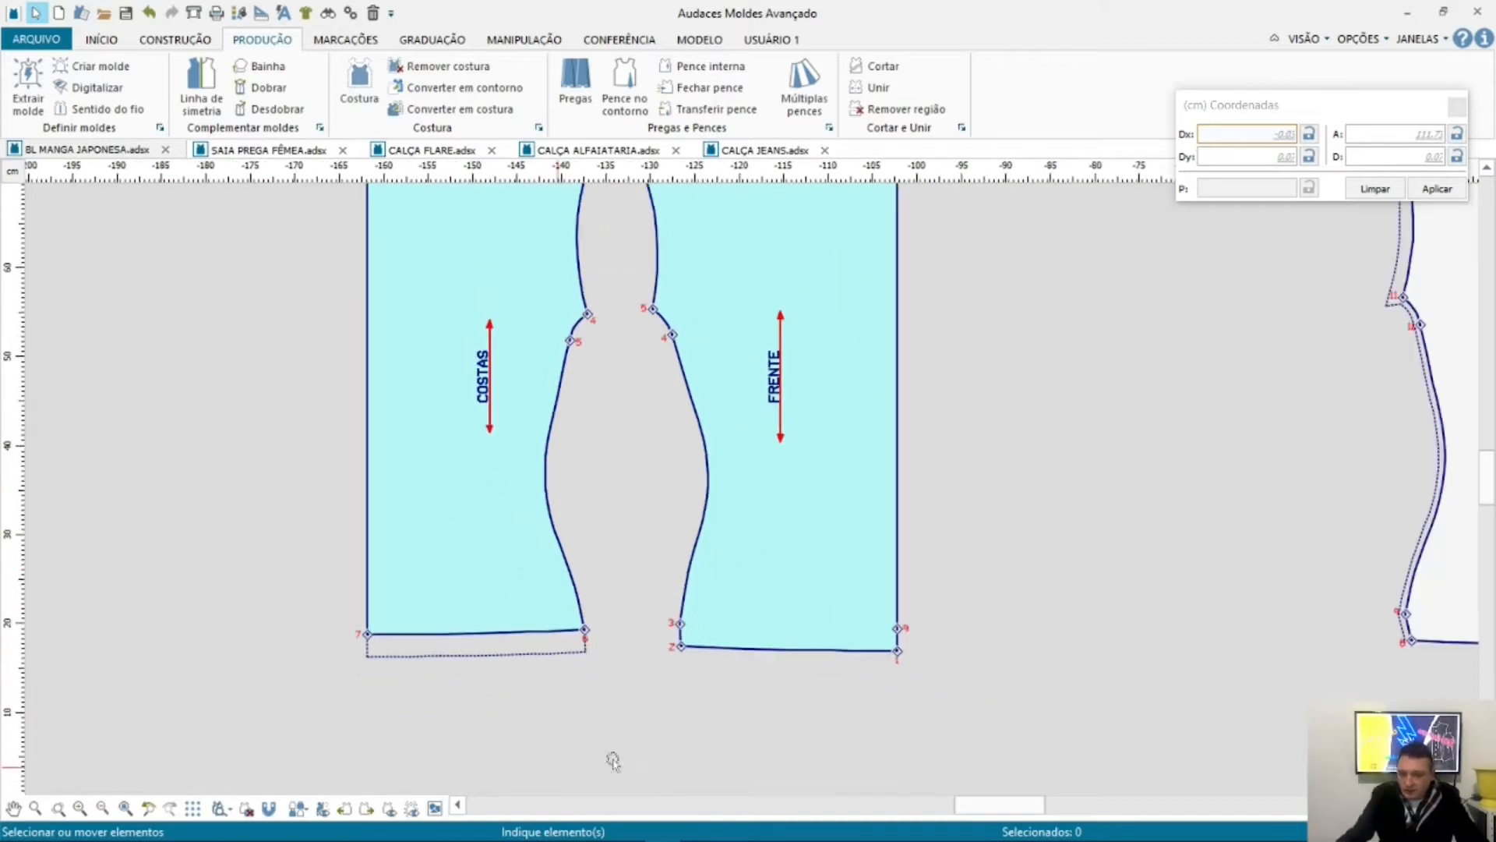
pyautogui.scroll(2, 588, 674)
pyautogui.moveTo(198, 536); pyautogui.dragTo(641, 725)
pyautogui.scroll(-5, 644, 775)
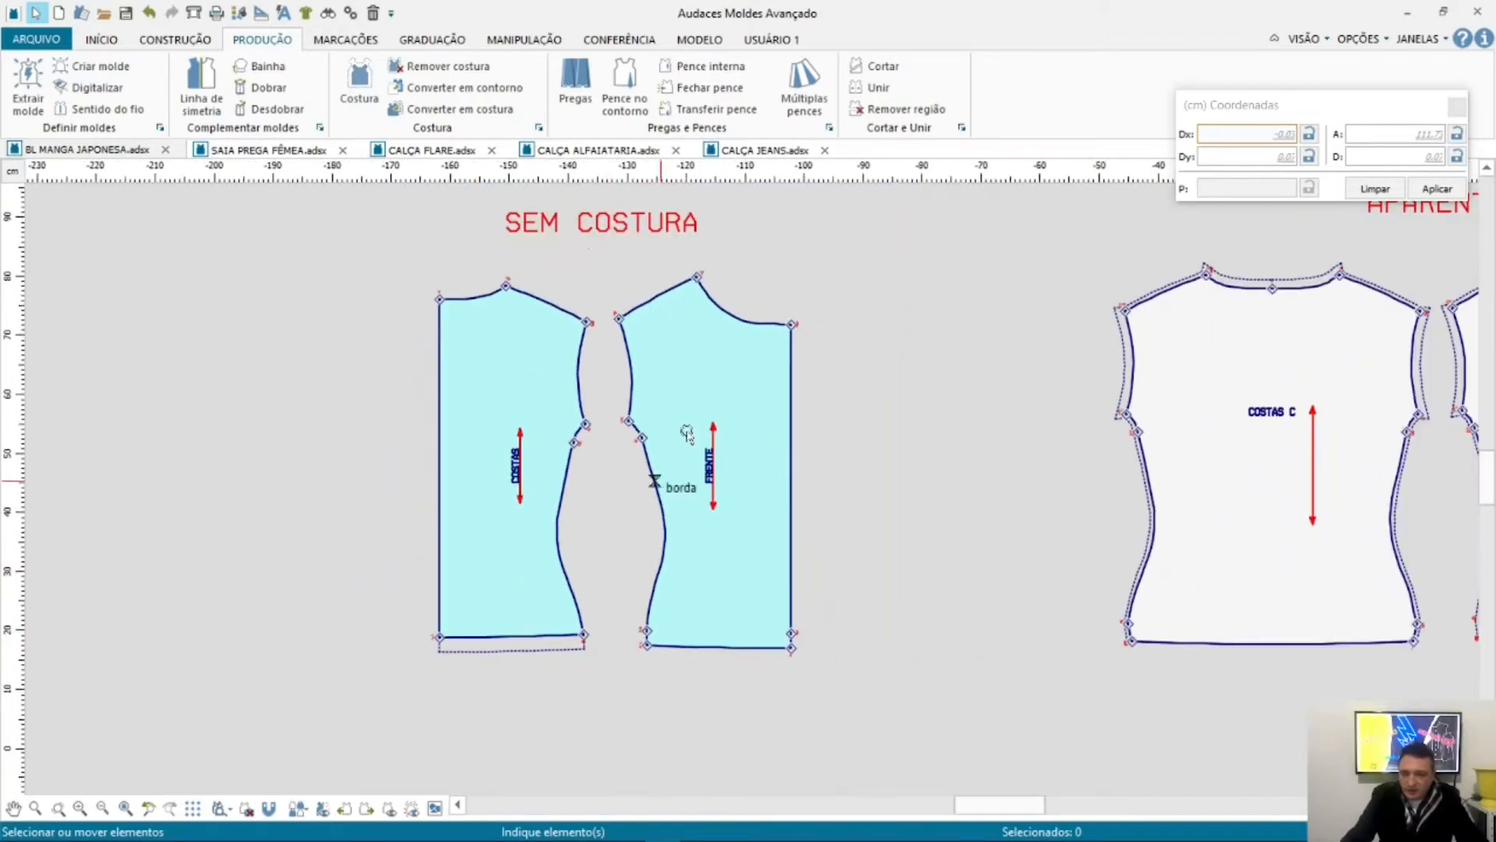
pyautogui.scroll(3, 477, 281)
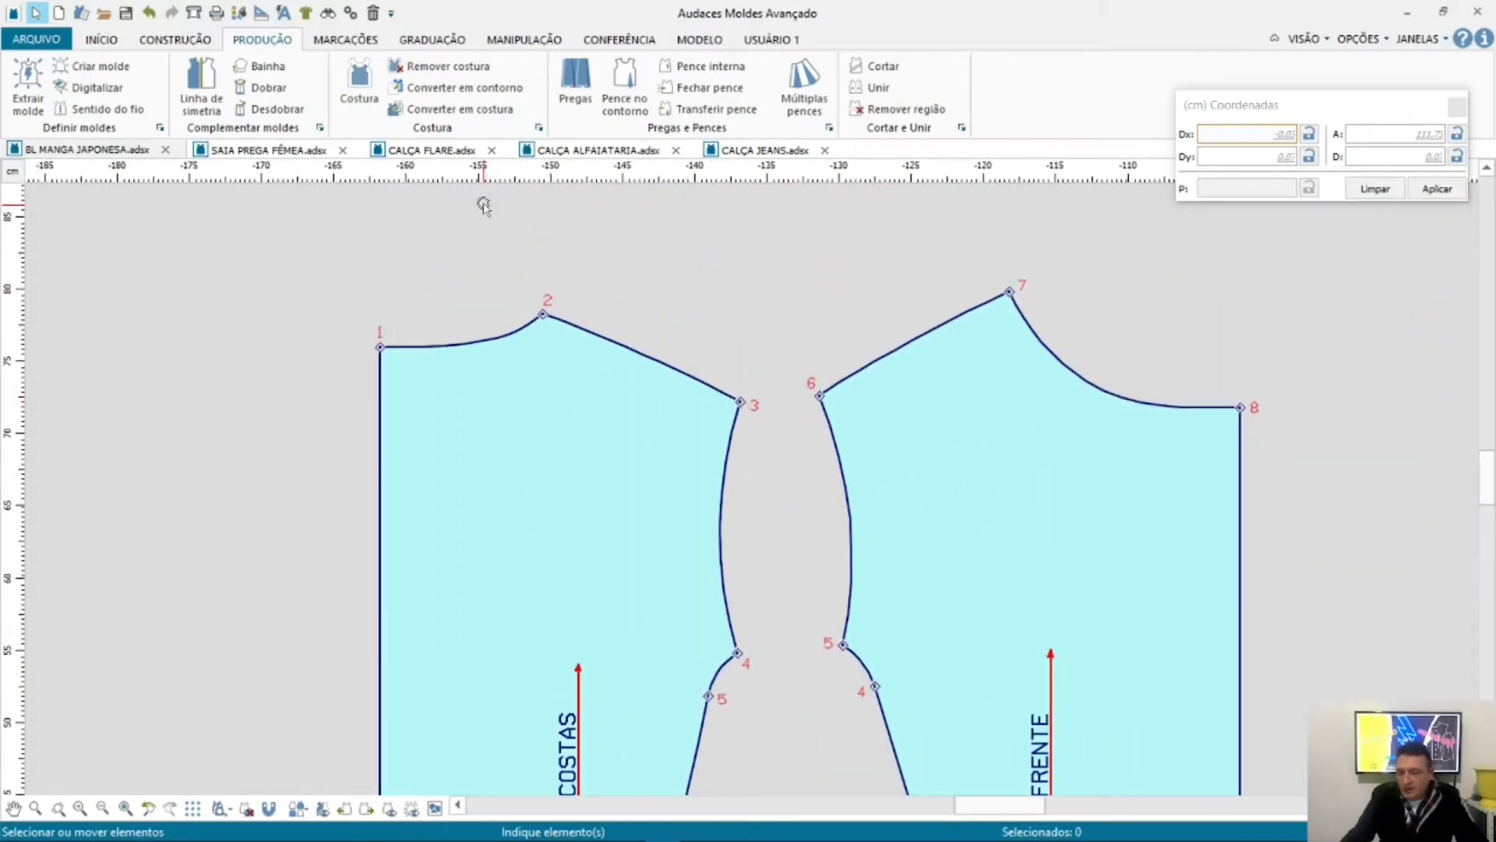
pyautogui.scroll(-2, 485, 207)
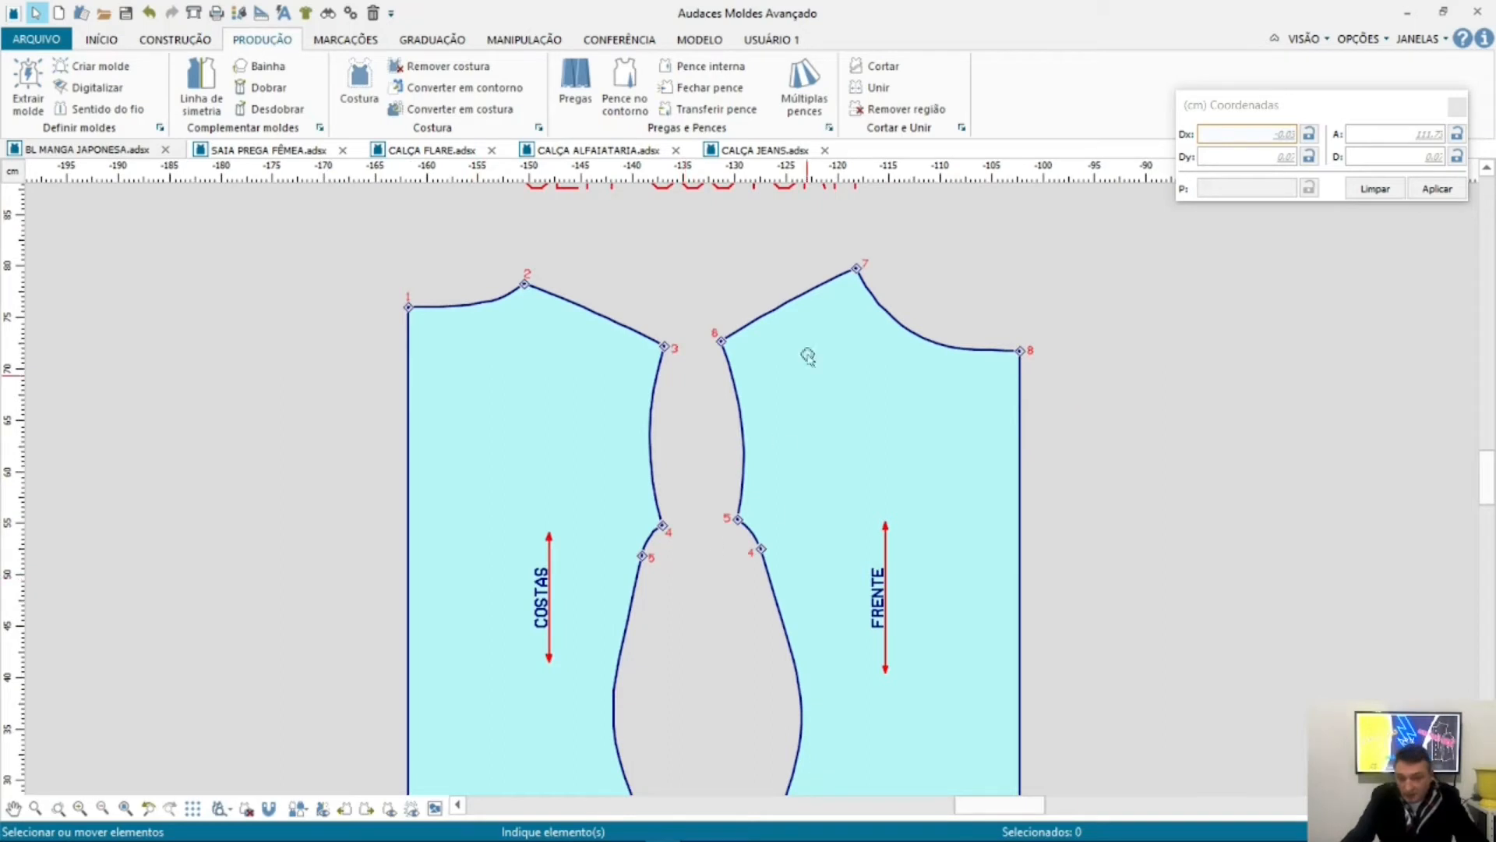
pyautogui.scroll(2, 611, 281)
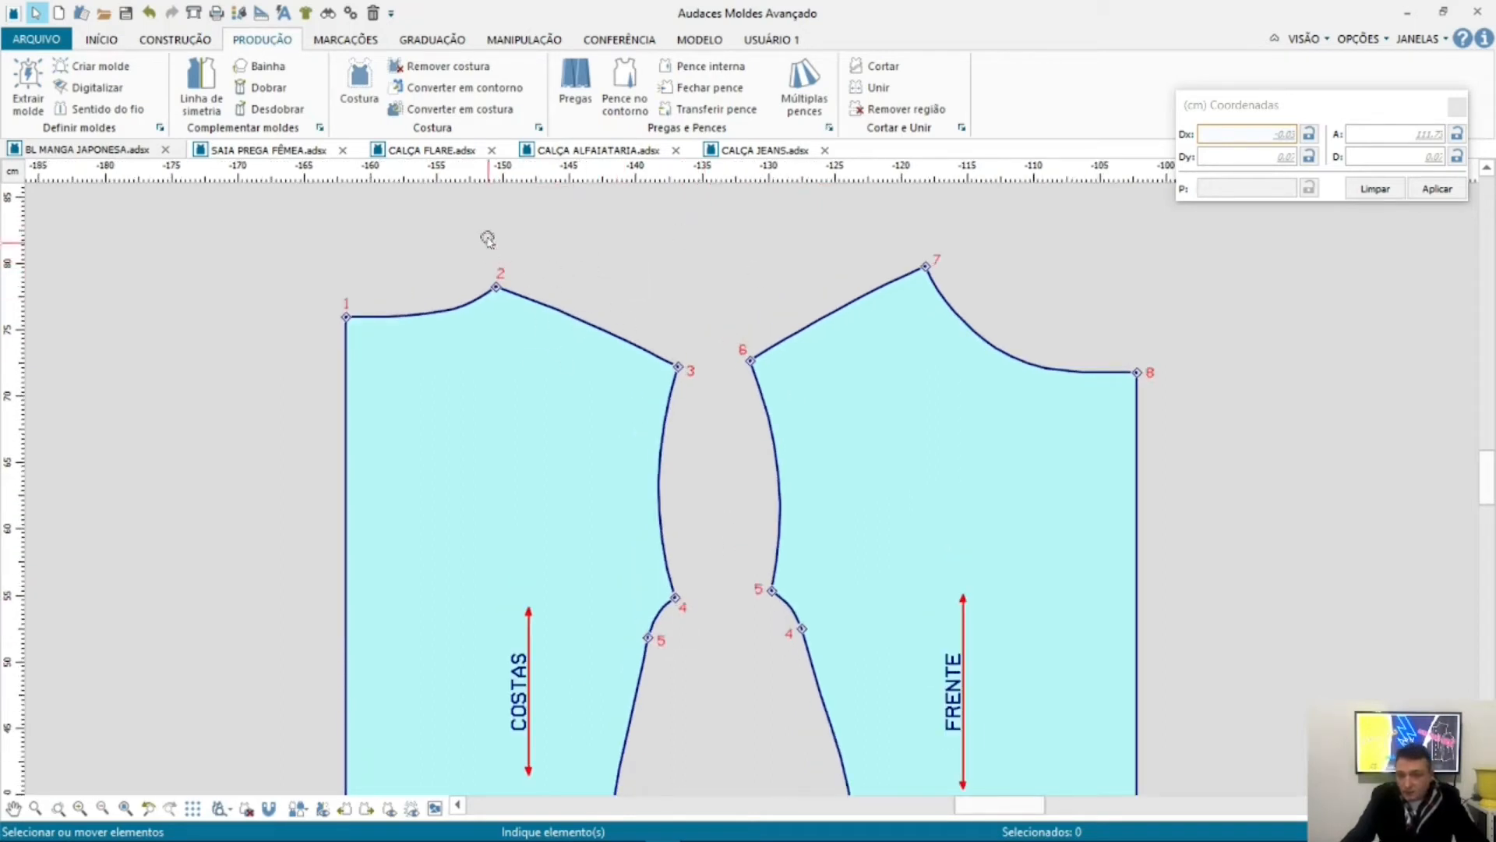
pyautogui.moveTo(492, 225); pyautogui.dragTo(686, 401)
pyautogui.scroll(-2, 662, 401)
pyautogui.moveTo(709, 480); pyautogui.dragTo(610, 810)
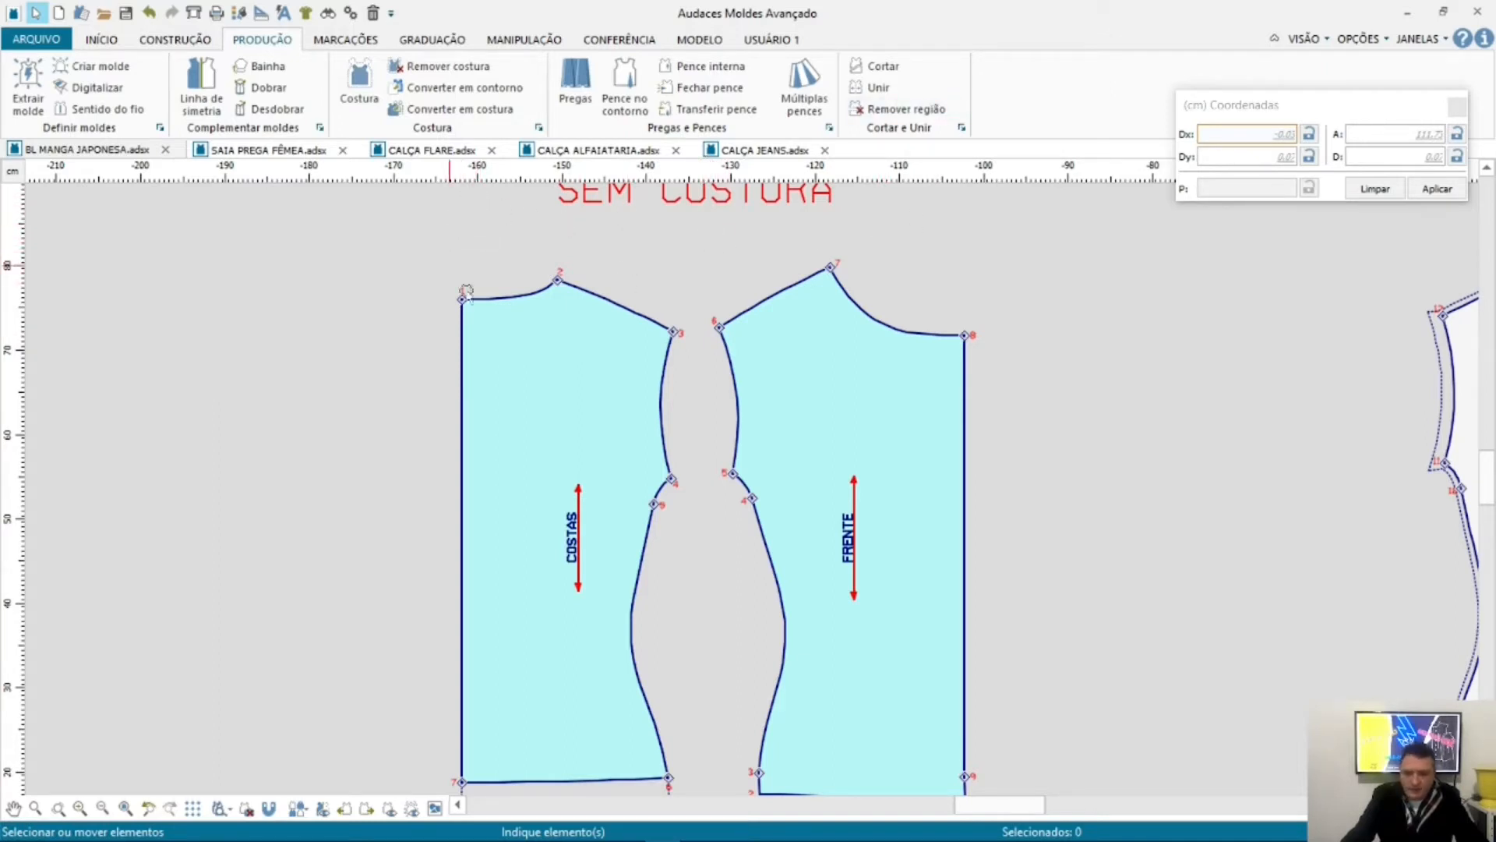
pyautogui.scroll(2, 642, 233)
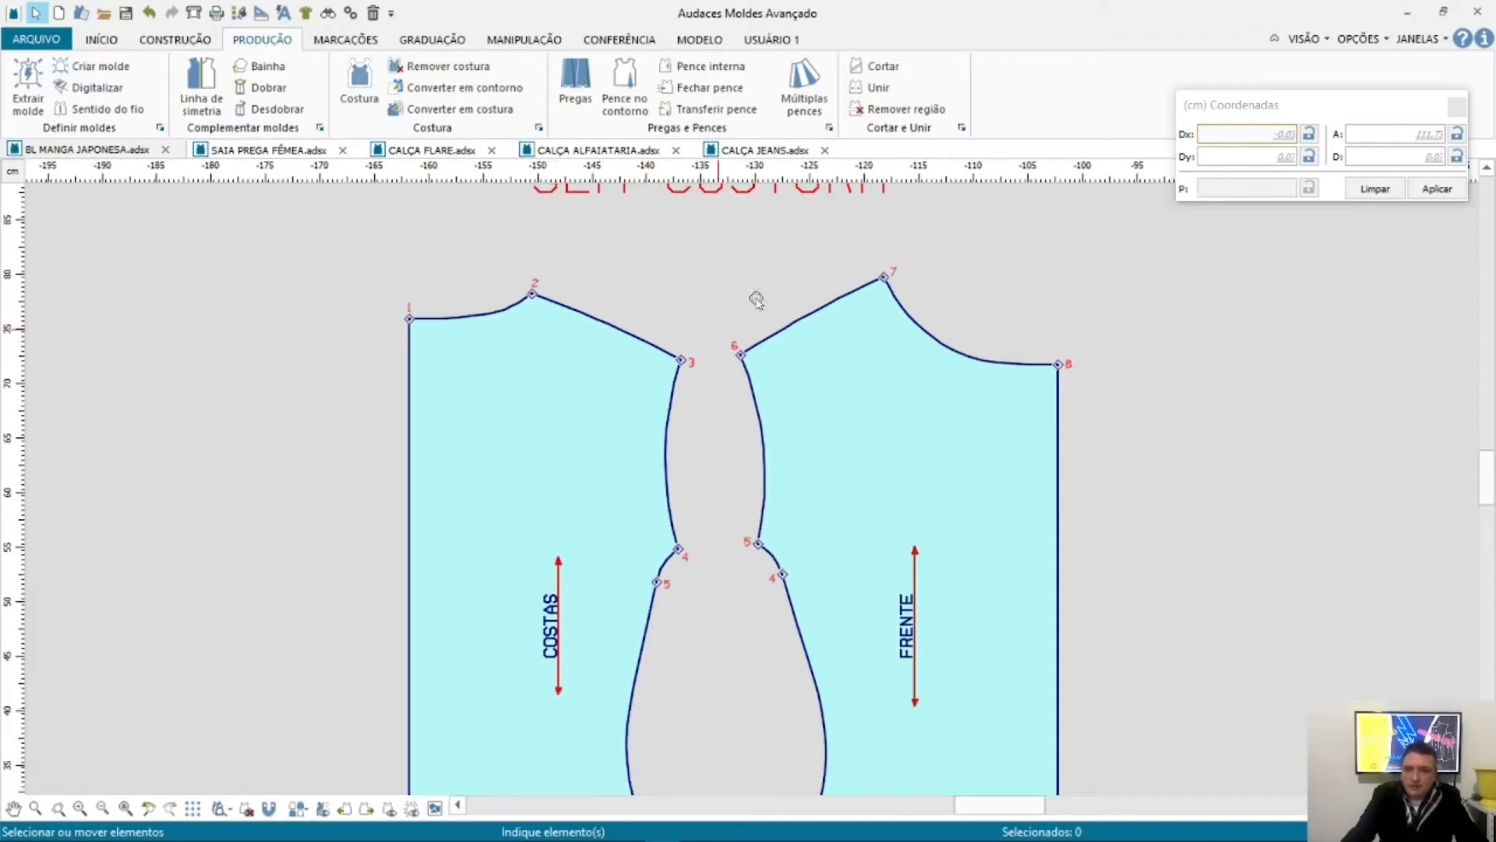
# Step: Start a seam with a width of 0.7 cm on the back piece's shoulder edge between points 2 and 3
pyautogui.click(372, 85)
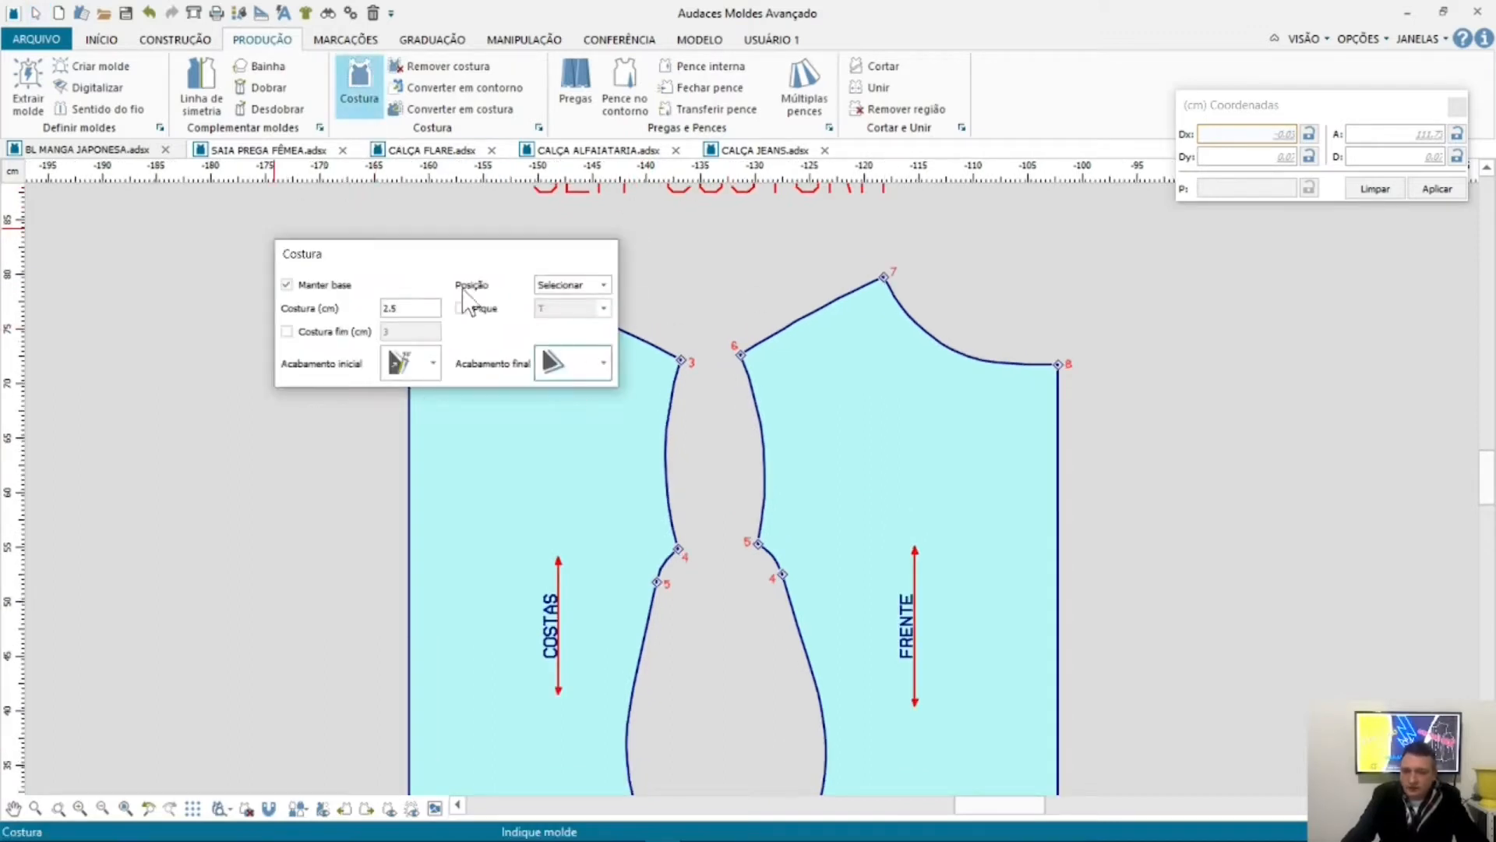
pyautogui.moveTo(450, 255); pyautogui.dragTo(396, 77)
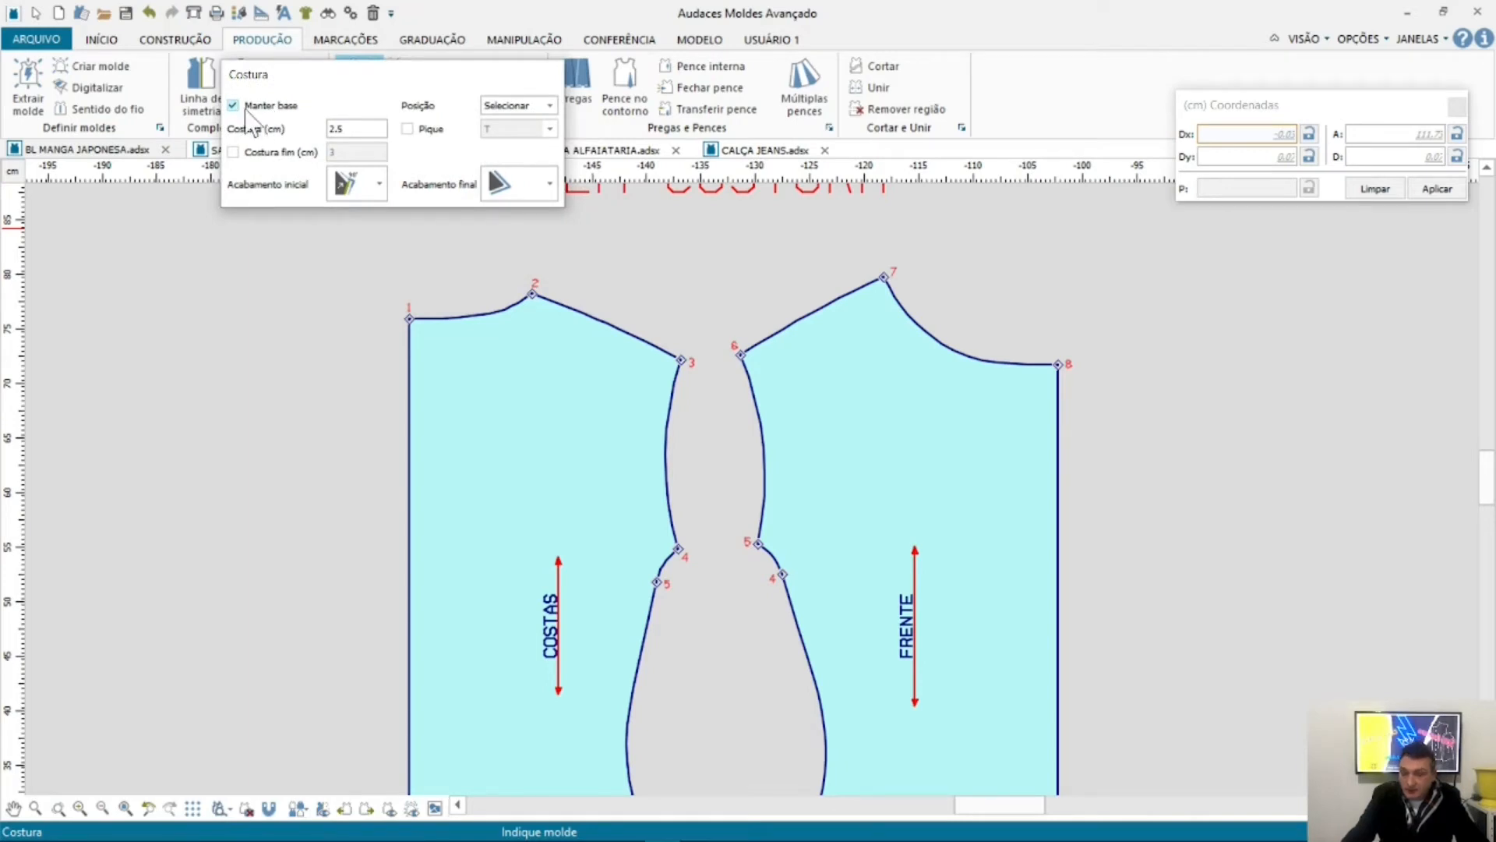
pyautogui.doubleClick(347, 128)
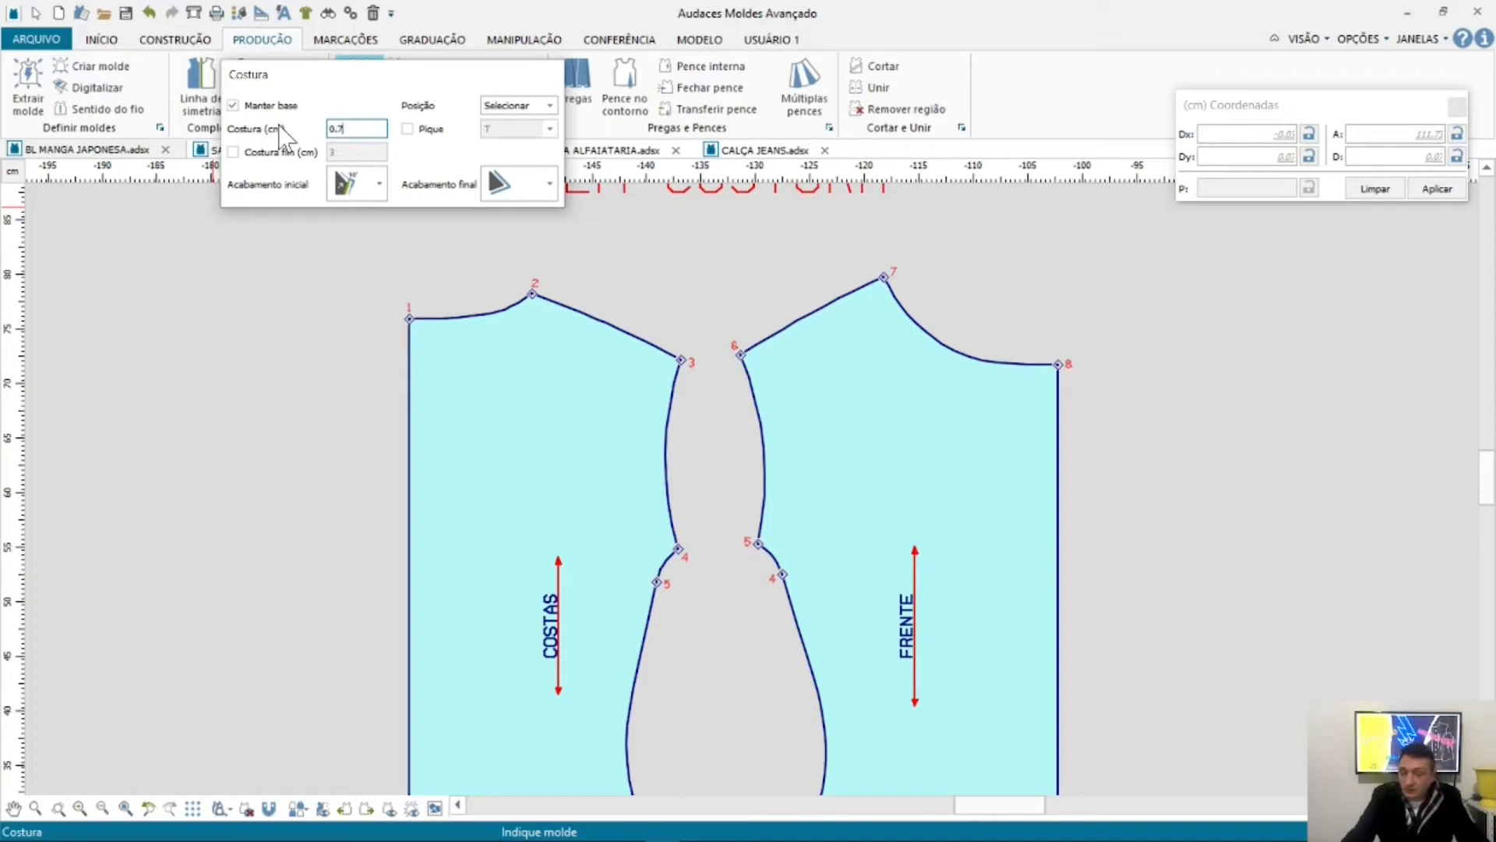
pyautogui.click(594, 316)
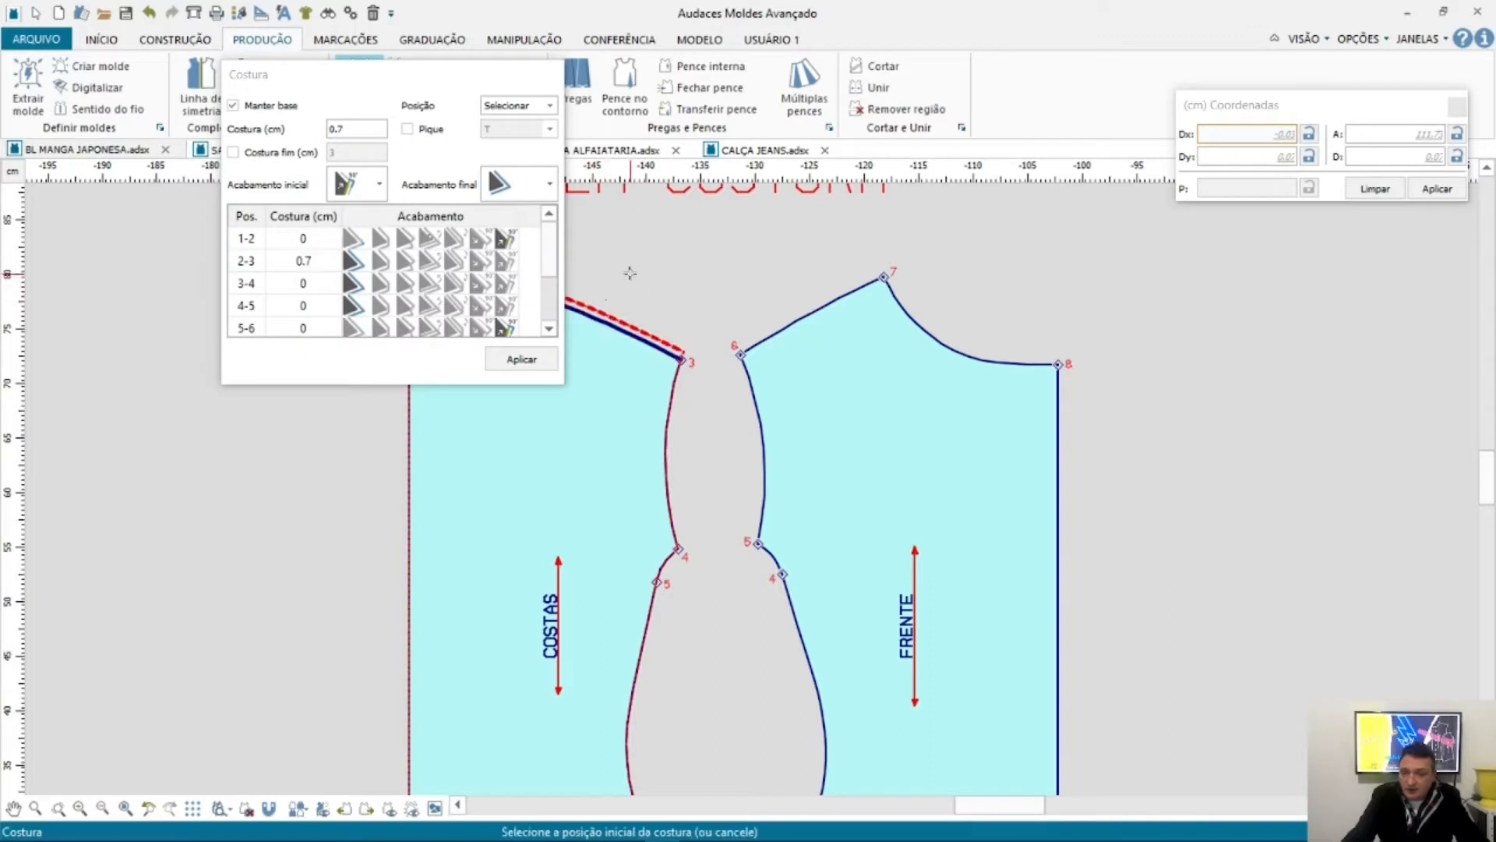
pyautogui.moveTo(468, 83); pyautogui.dragTo(295, 46)
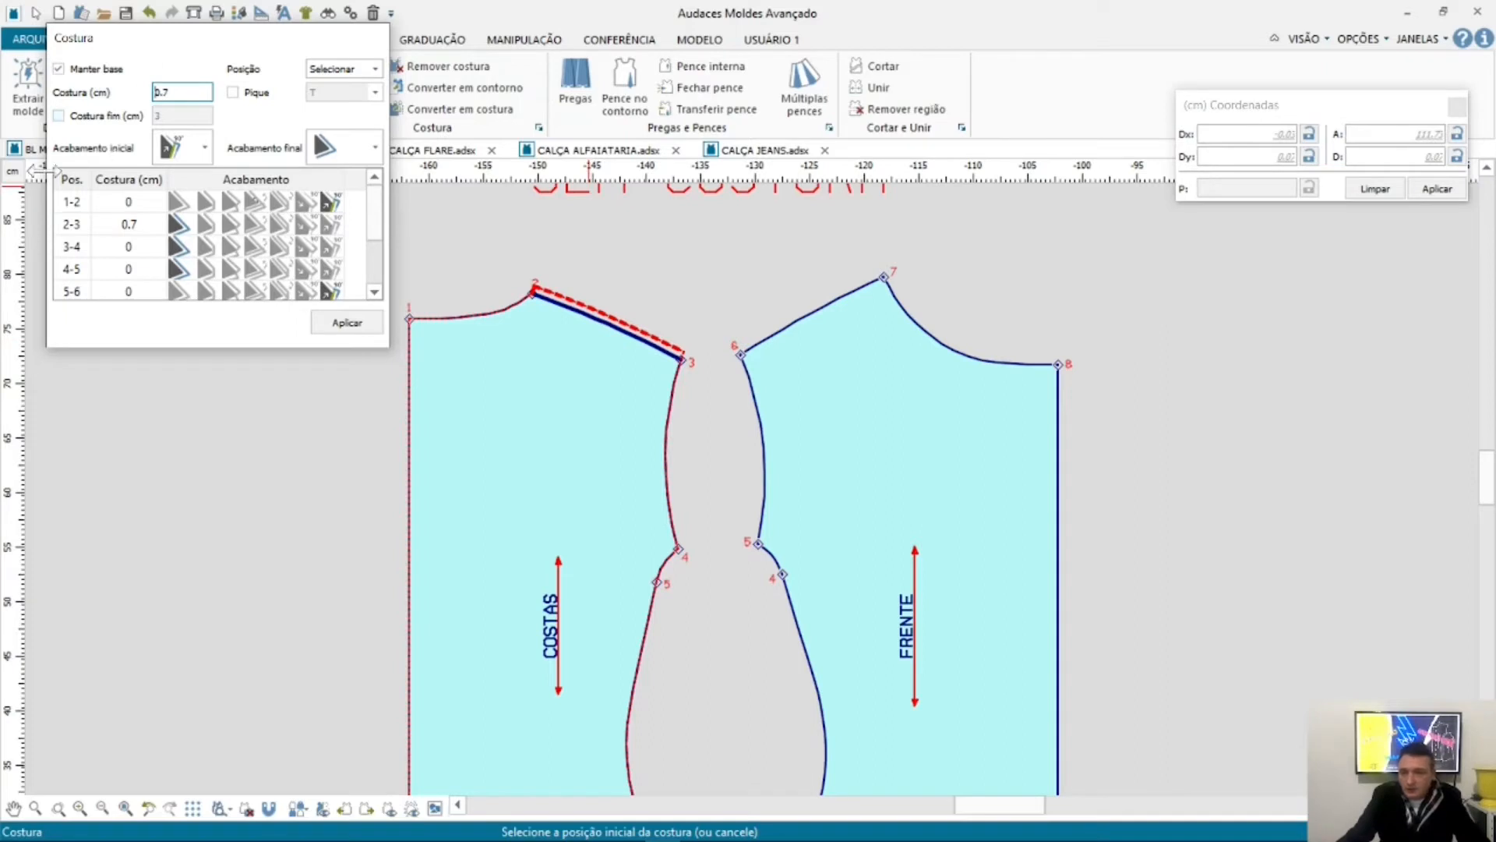
# Step: Set the shoulder seam's initial finish to the first, plain type and apply the seam to the back piece
pyautogui.click(205, 148)
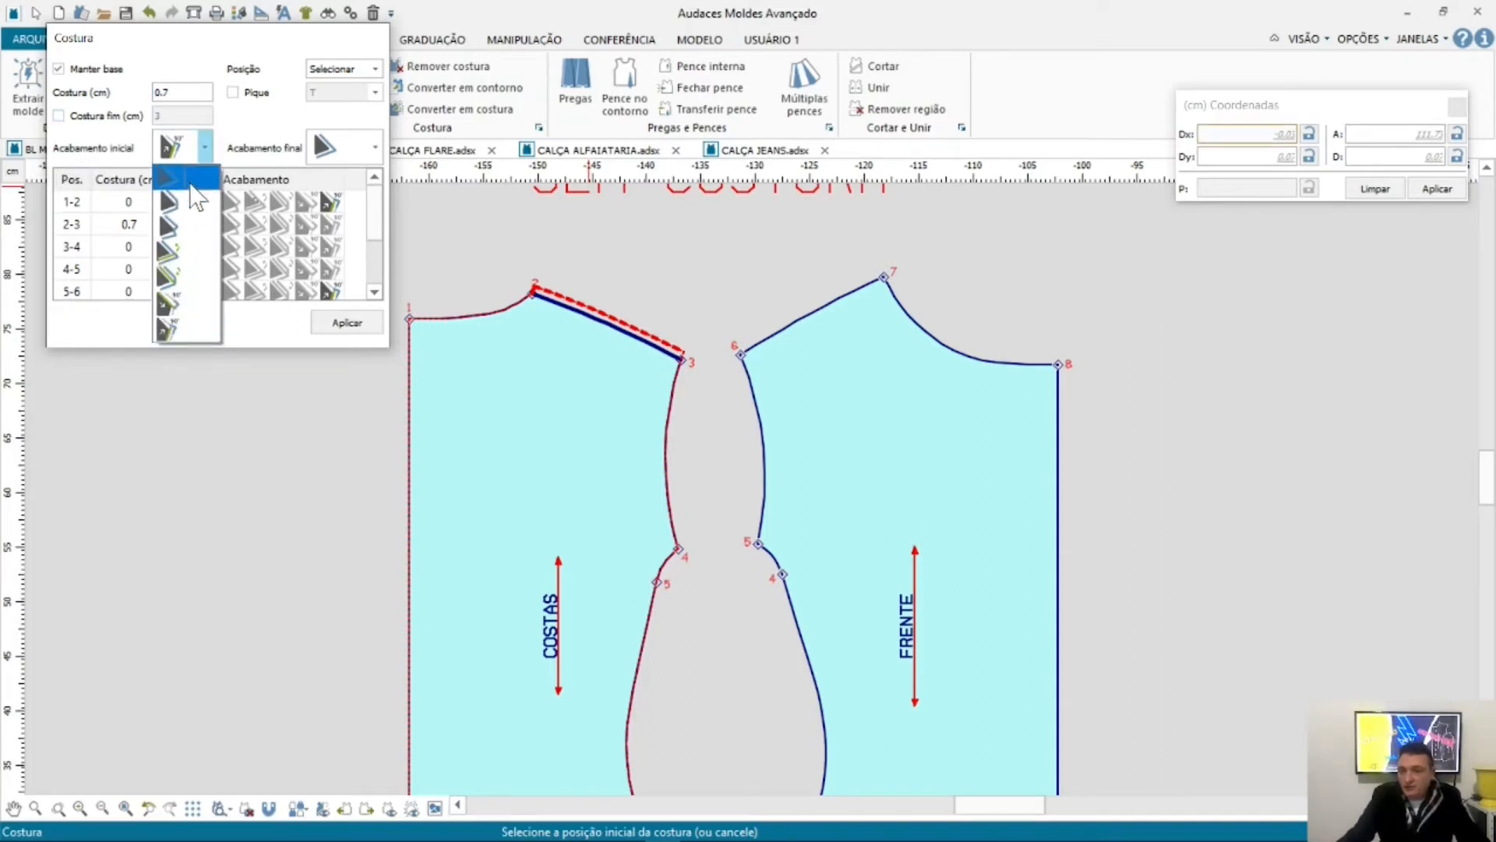
pyautogui.click(193, 187)
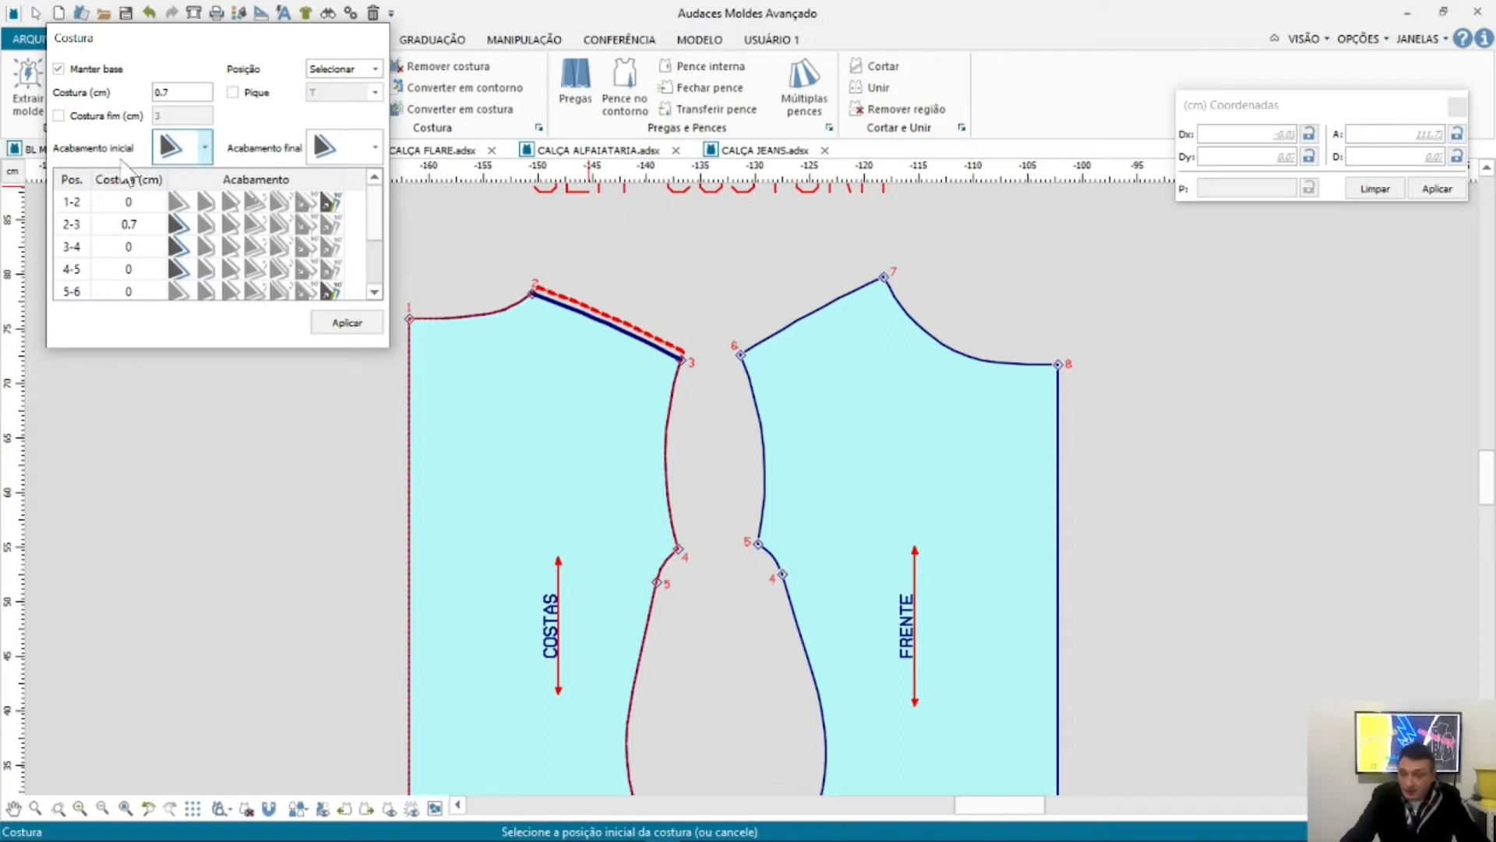
pyautogui.moveTo(205, 48); pyautogui.dragTo(196, 170)
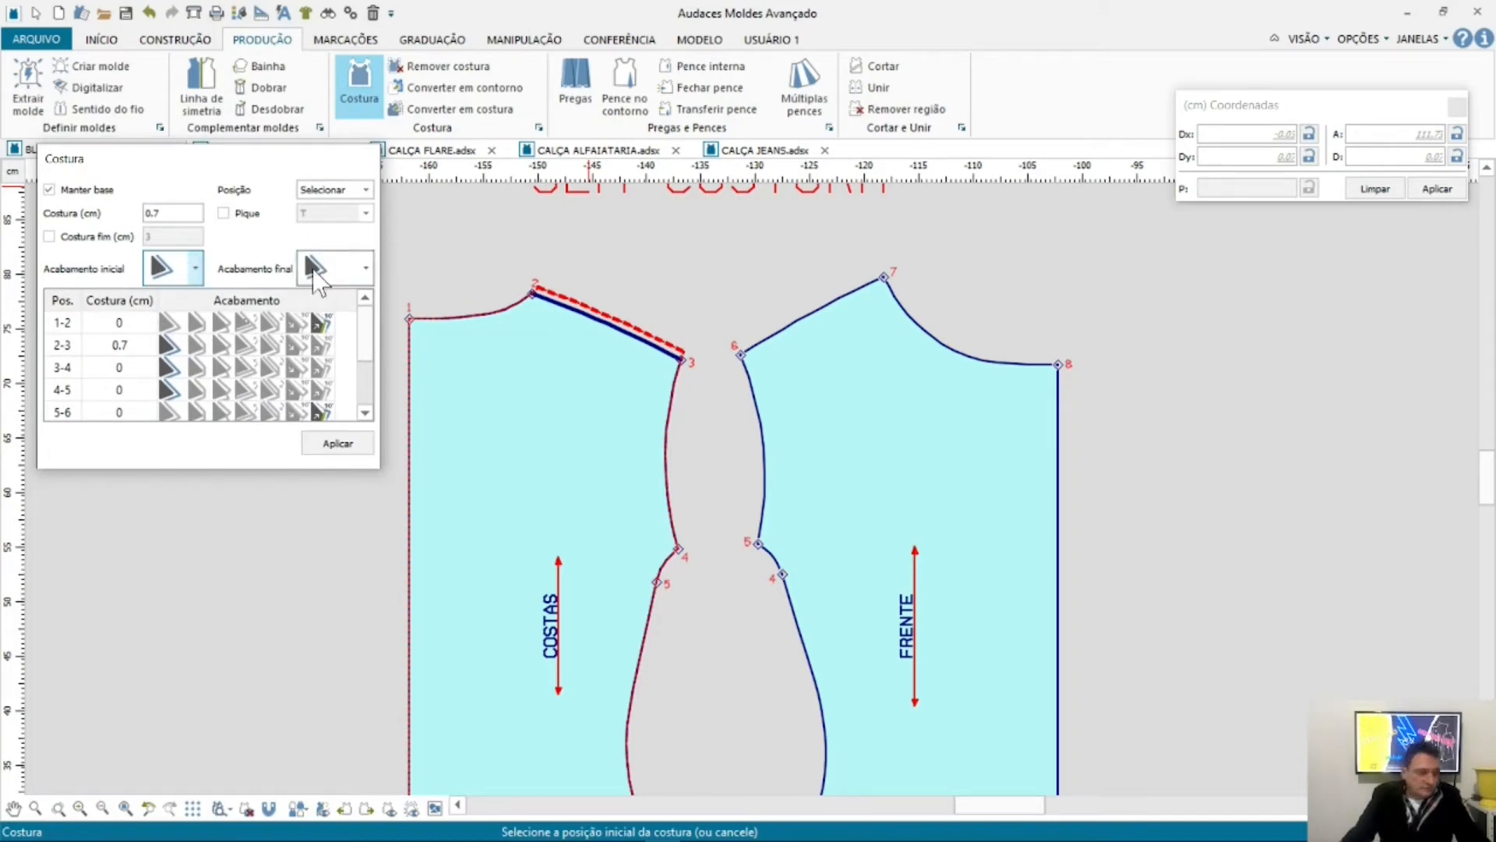
pyautogui.click(621, 336)
pyautogui.rightClick(621, 335)
# Step: Add a 0.7 cm seam with plain finishes along the back piece's side from point 4 through point 5 to point 6
pyautogui.scroll(-2, 680, 351)
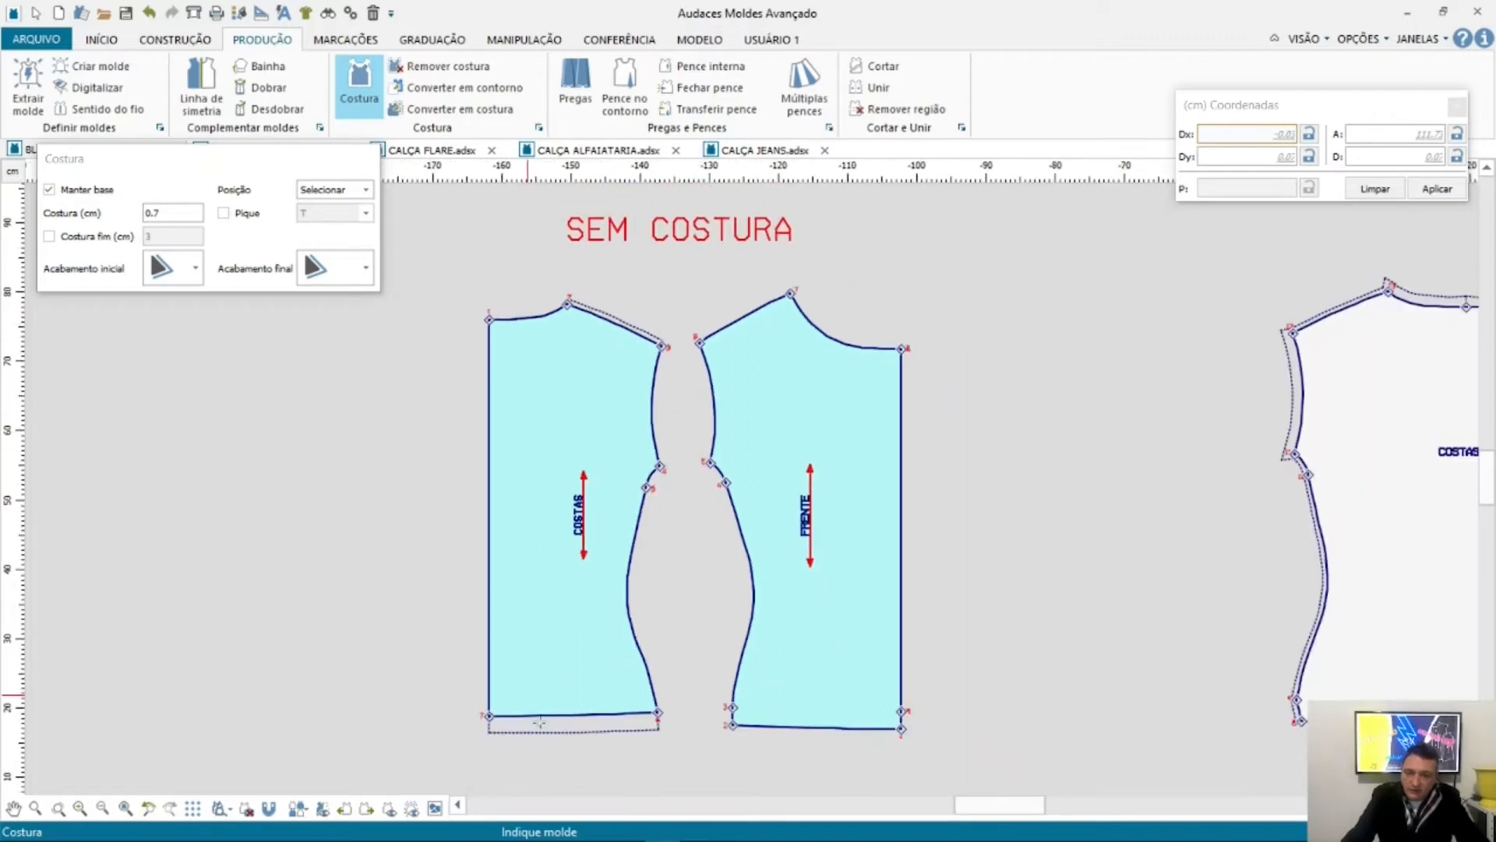
pyautogui.scroll(1, 692, 628)
pyautogui.click(662, 403)
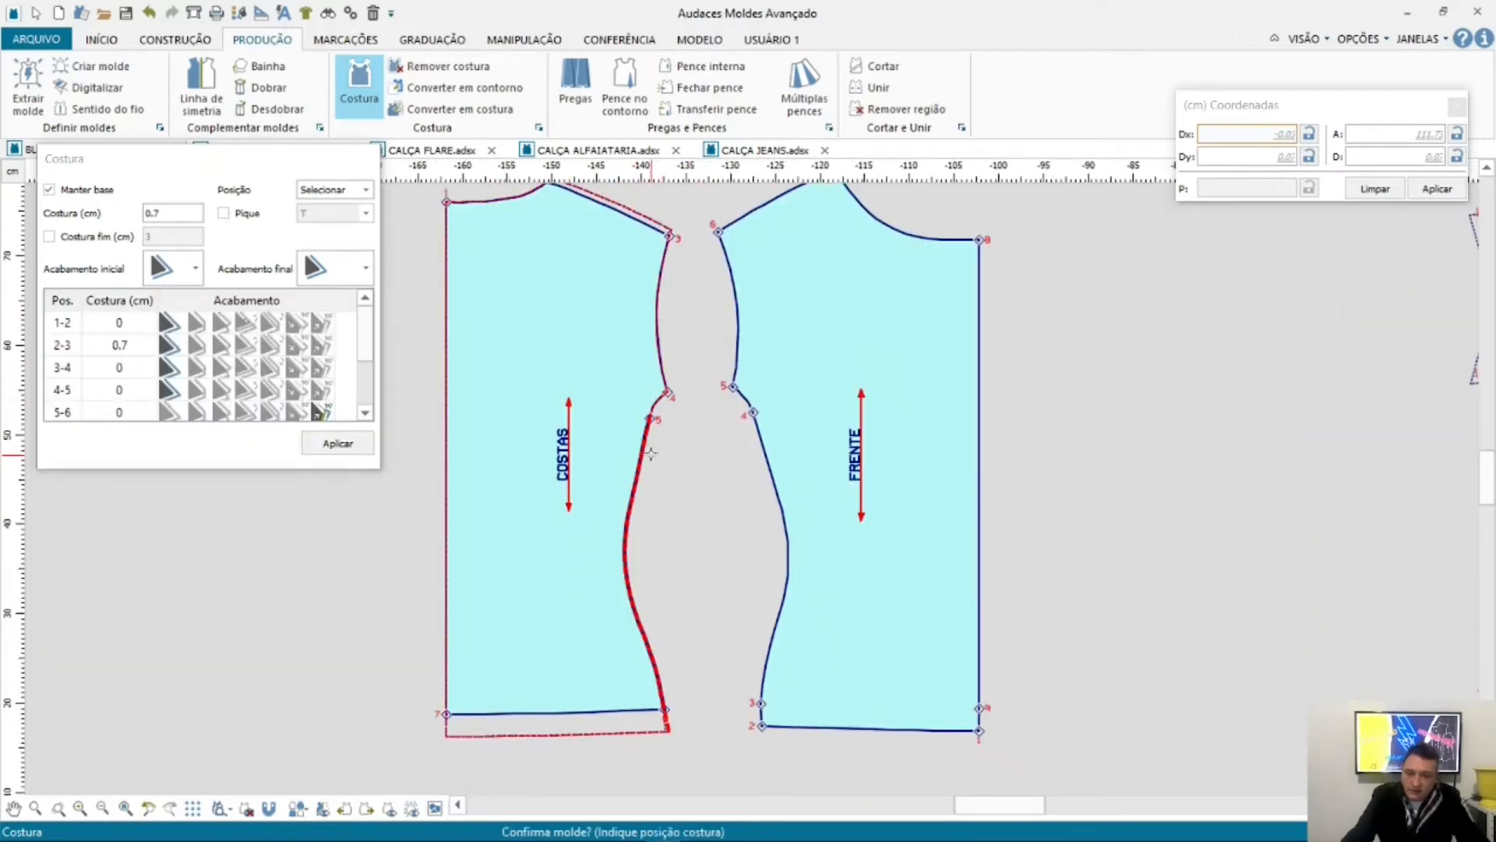
pyautogui.rightClick(681, 575)
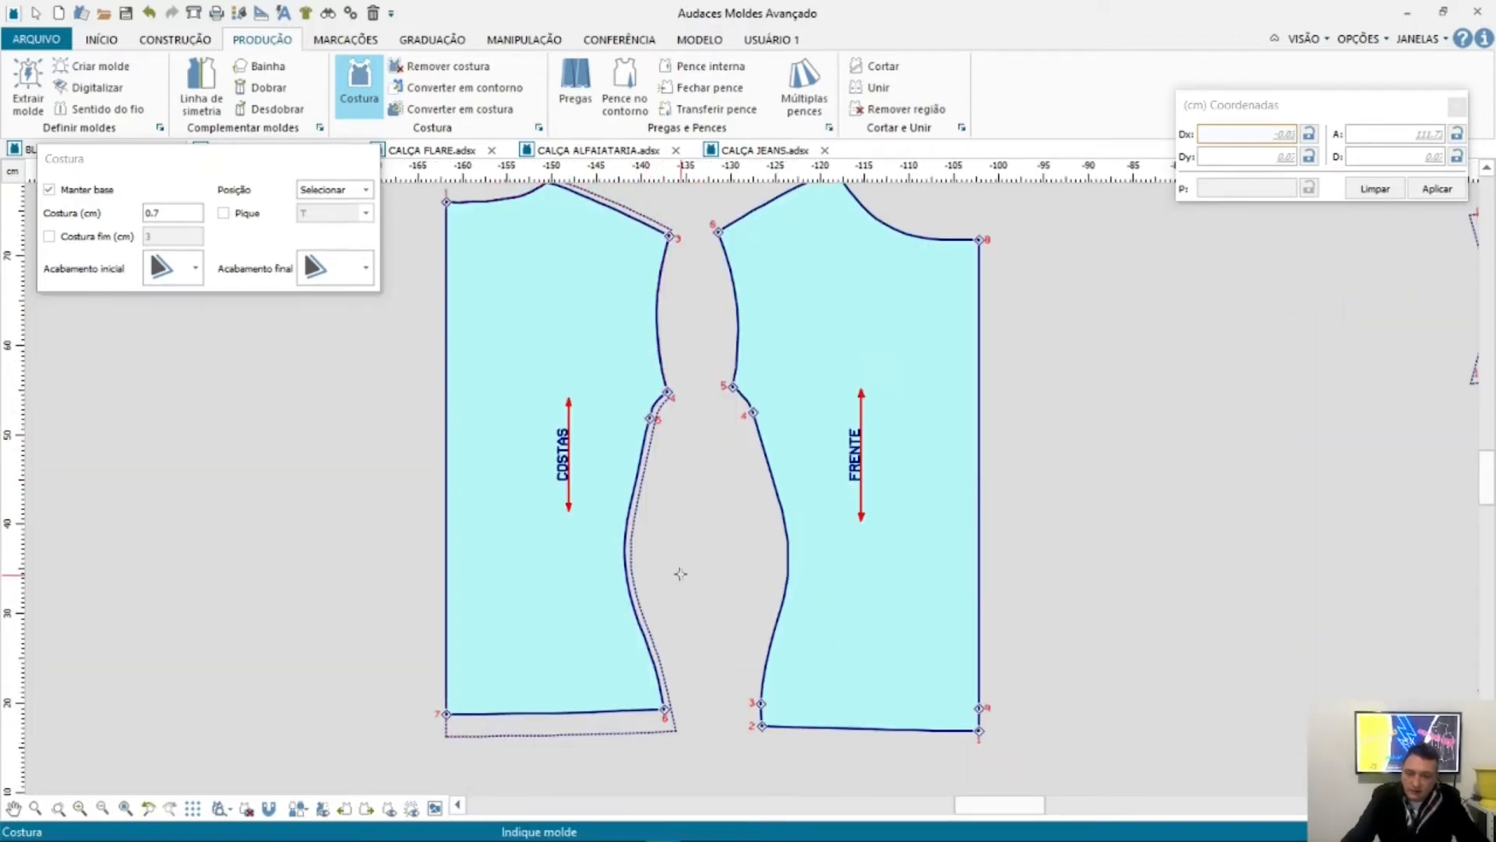
# Step: Try to apply the first 90° type as the final finish of the back piece's side seam
pyautogui.scroll(2, 679, 743)
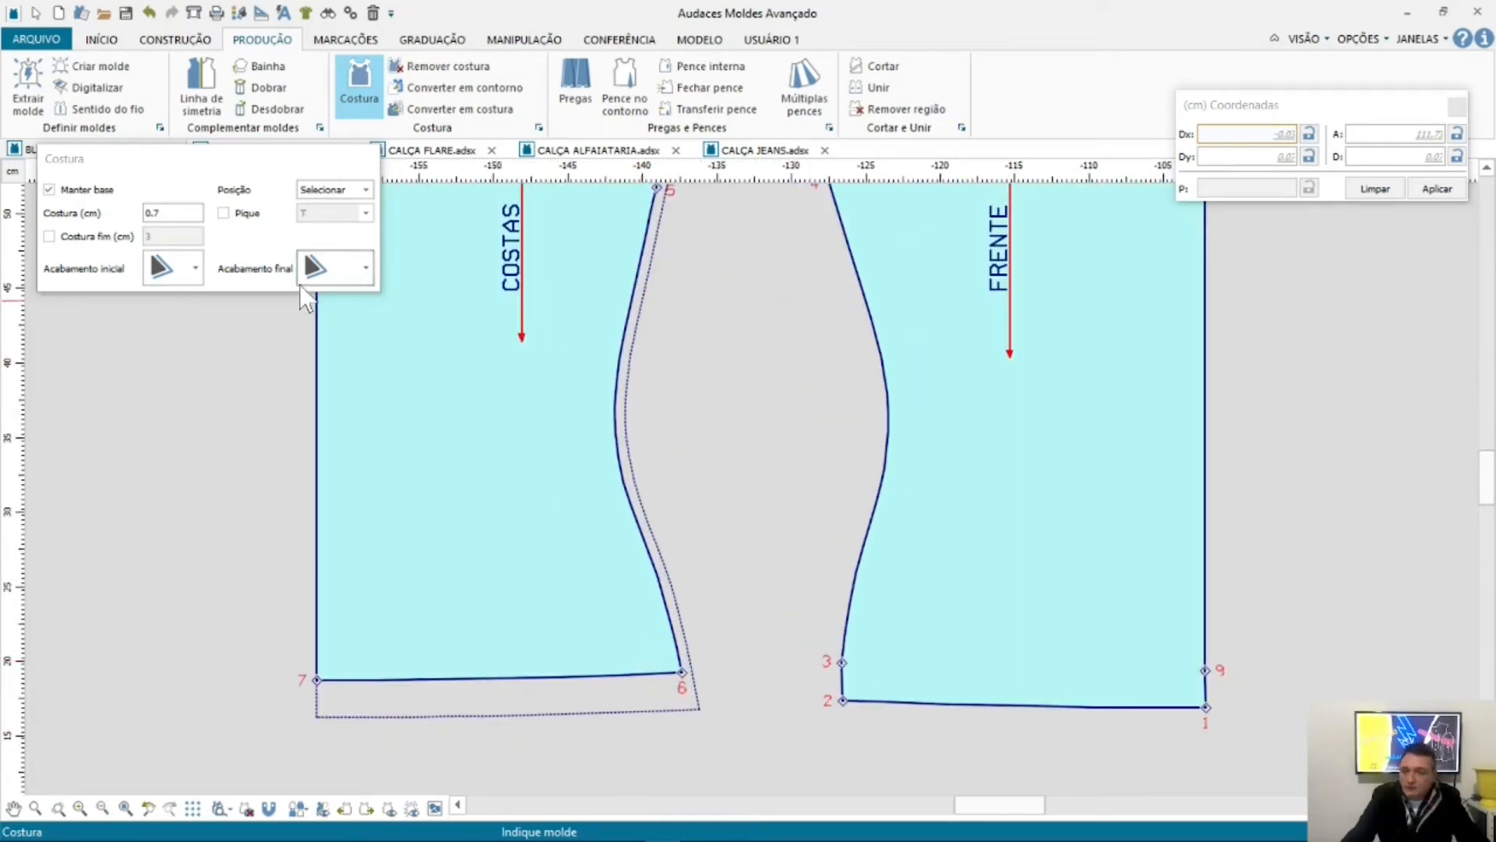
pyautogui.click(660, 599)
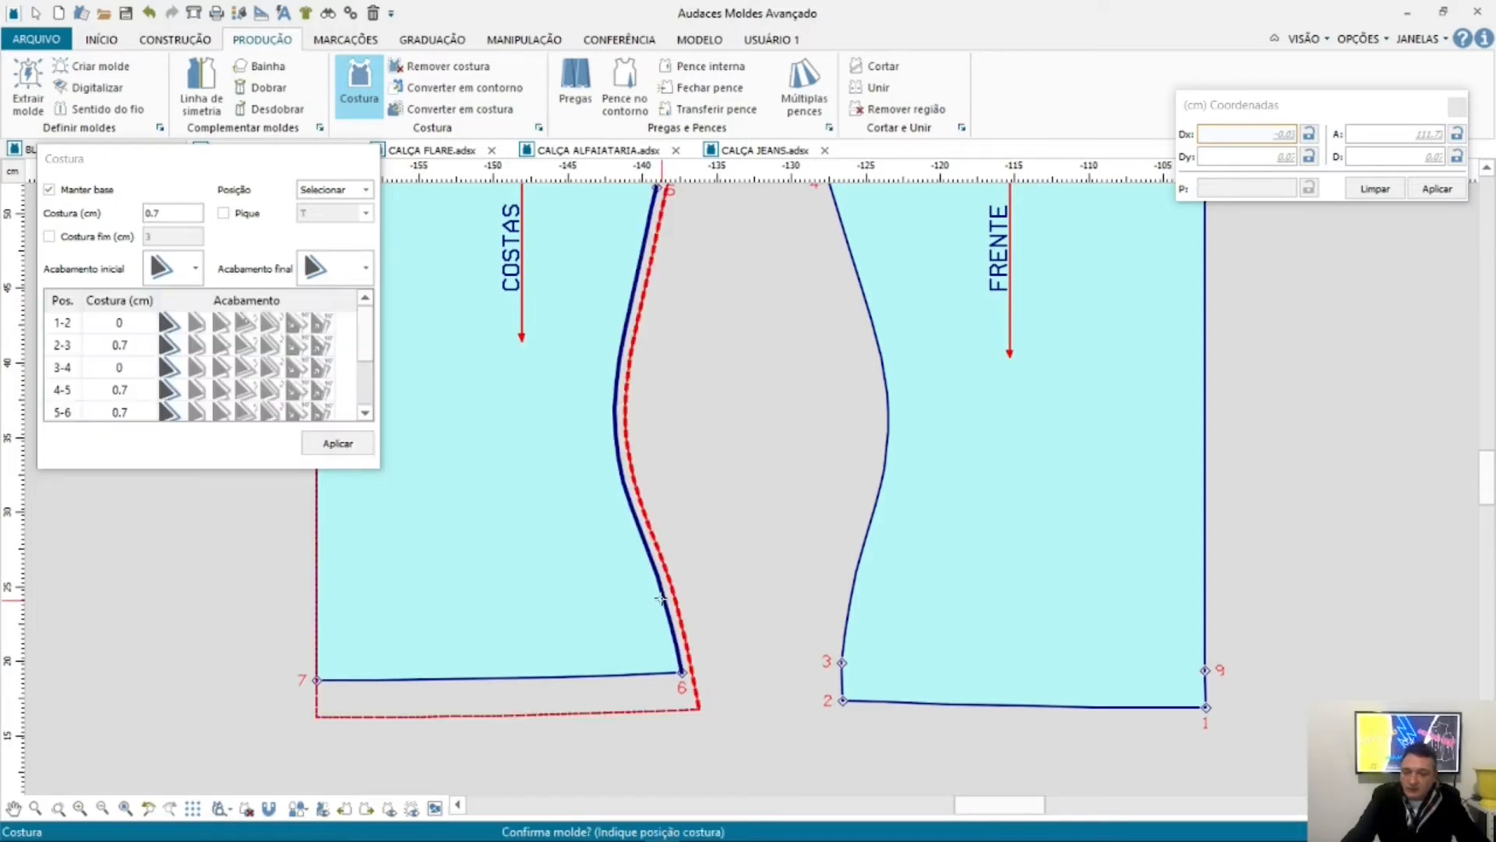
pyautogui.moveTo(326, 166); pyautogui.dragTo(499, 240)
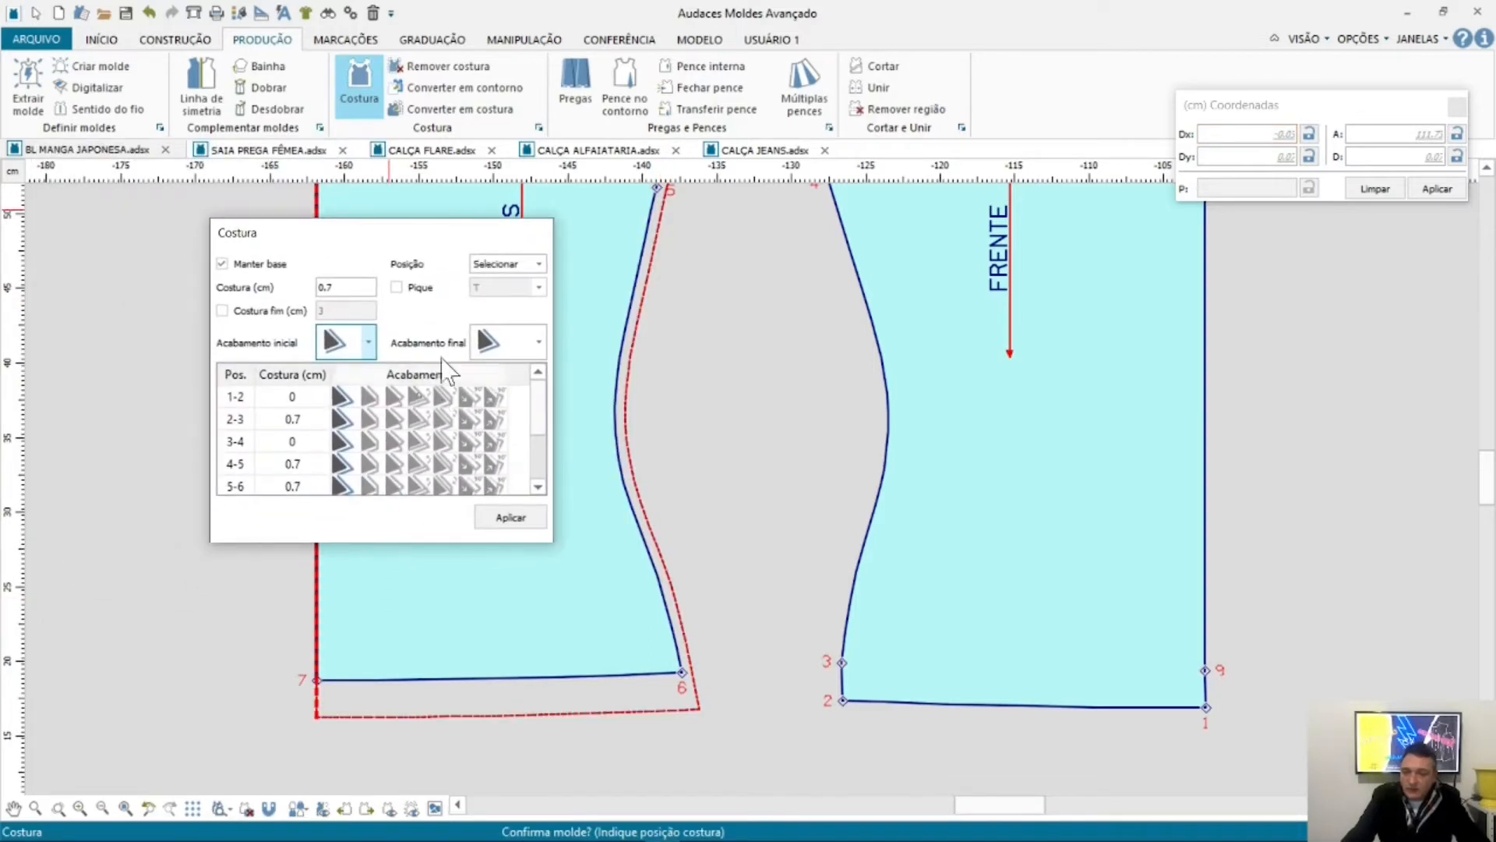
pyautogui.click(538, 341)
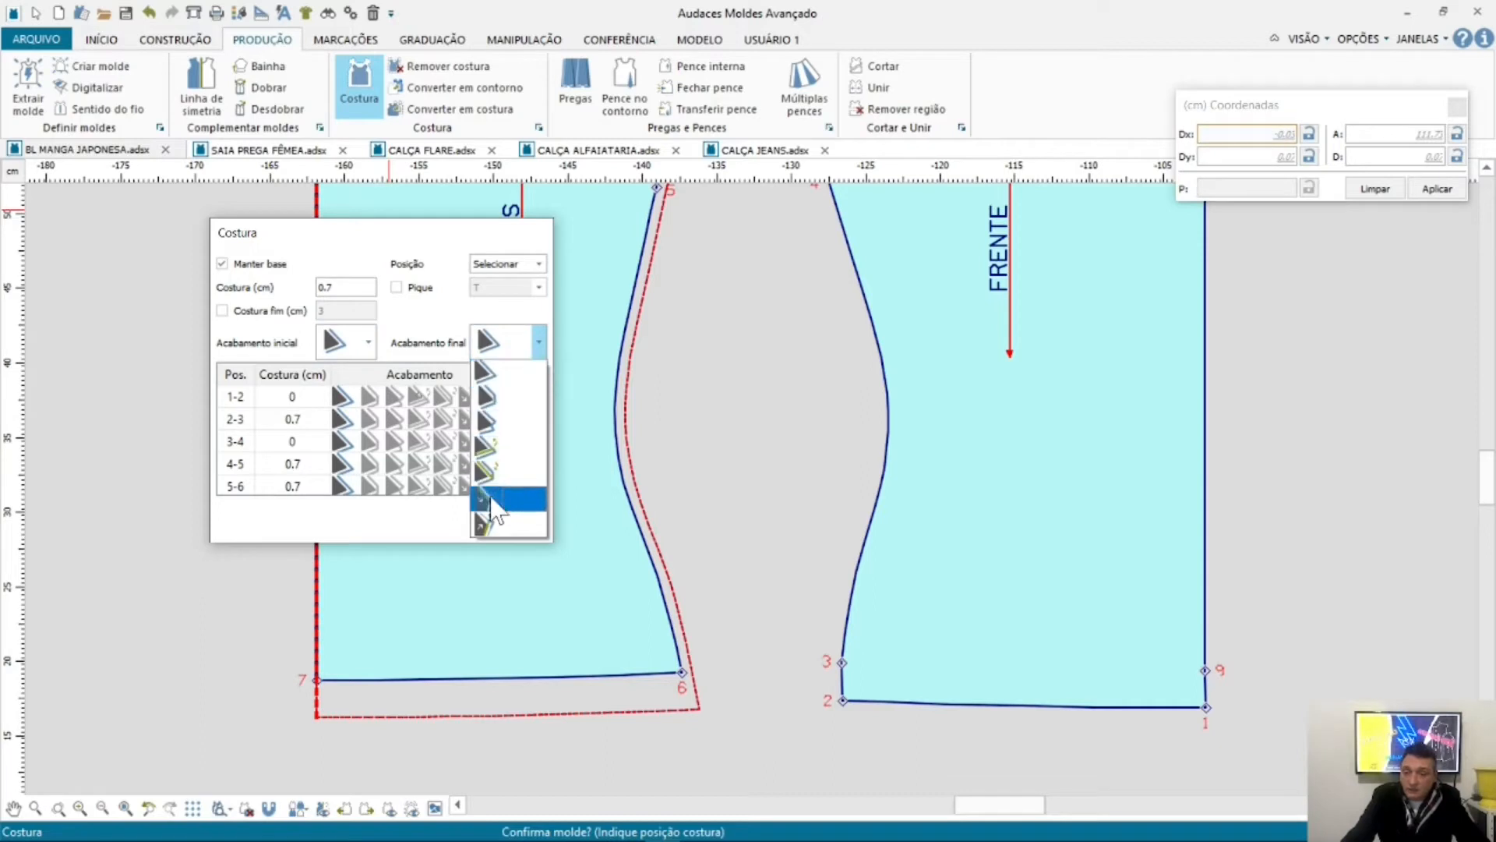
pyautogui.click(496, 497)
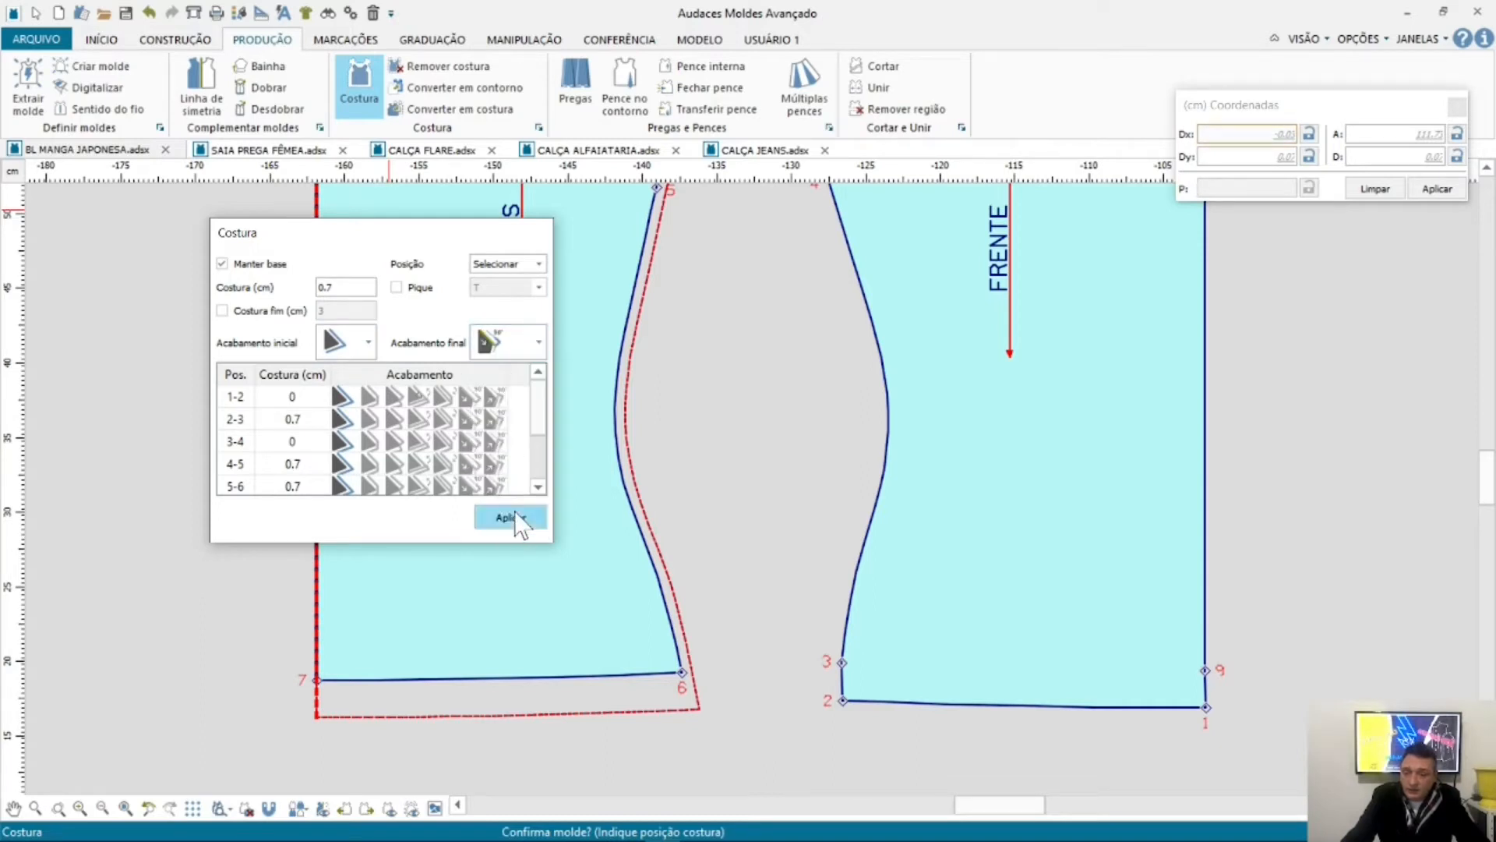
pyautogui.click(513, 517)
pyautogui.click(684, 609)
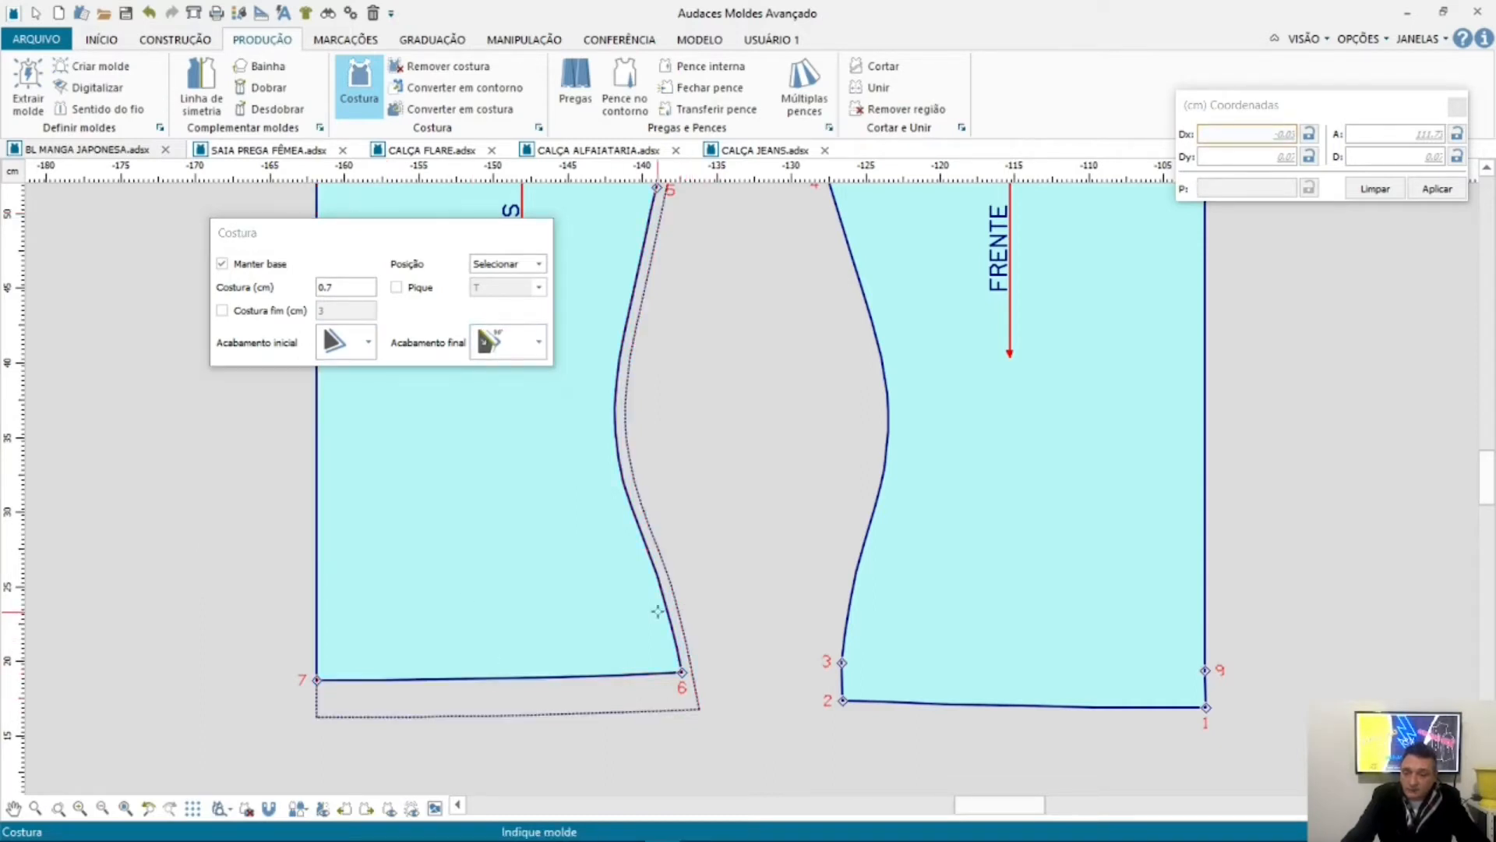
# Step: Reselect the side seam between points 5 and 6 and try the mirrored, the second listed and both 90° final finishes at point 6
pyautogui.click(658, 609)
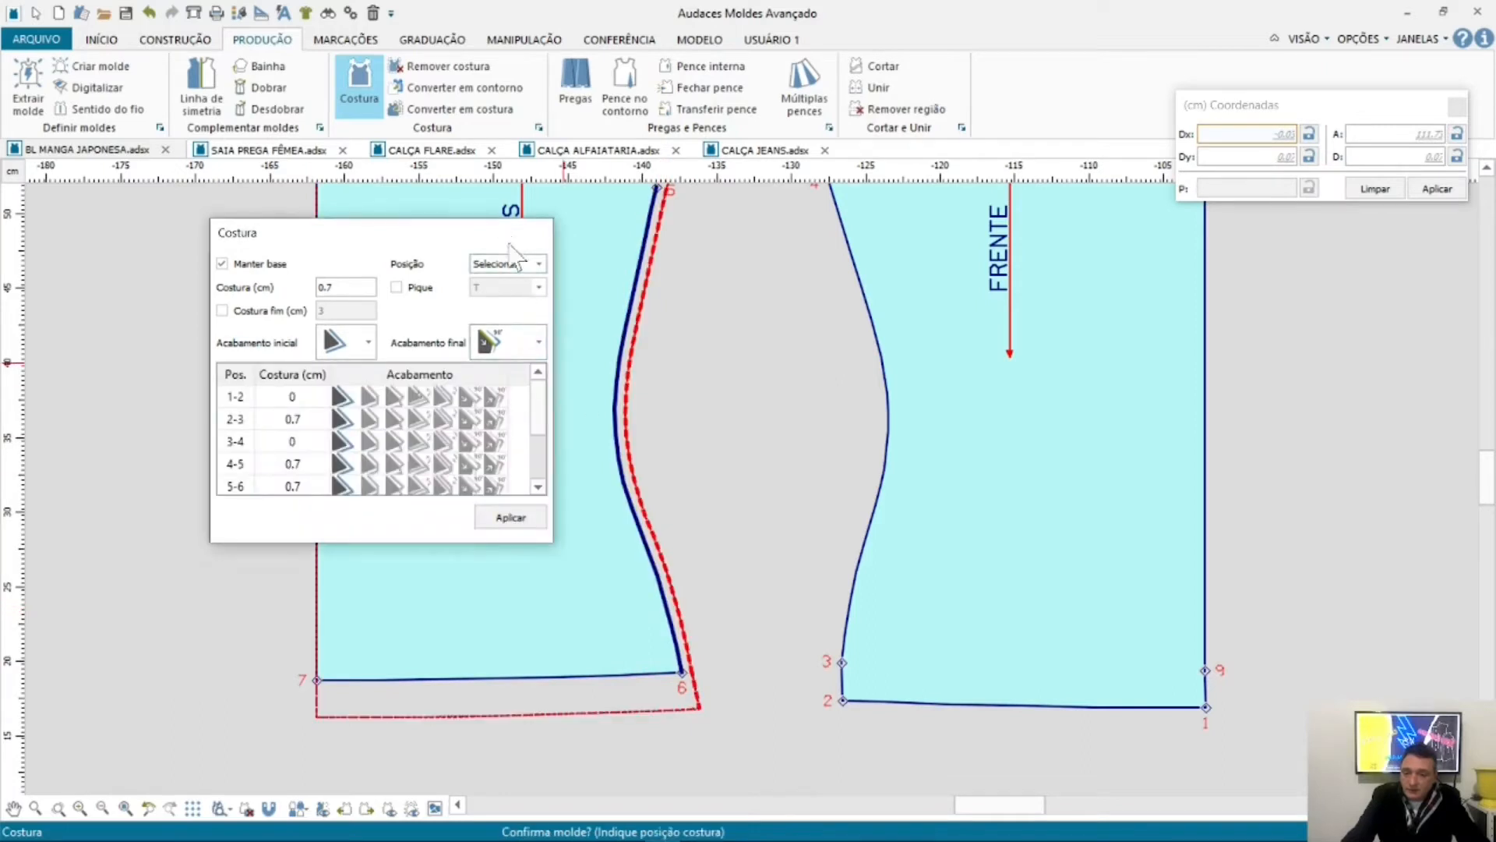
pyautogui.moveTo(510, 242); pyautogui.dragTo(549, 346)
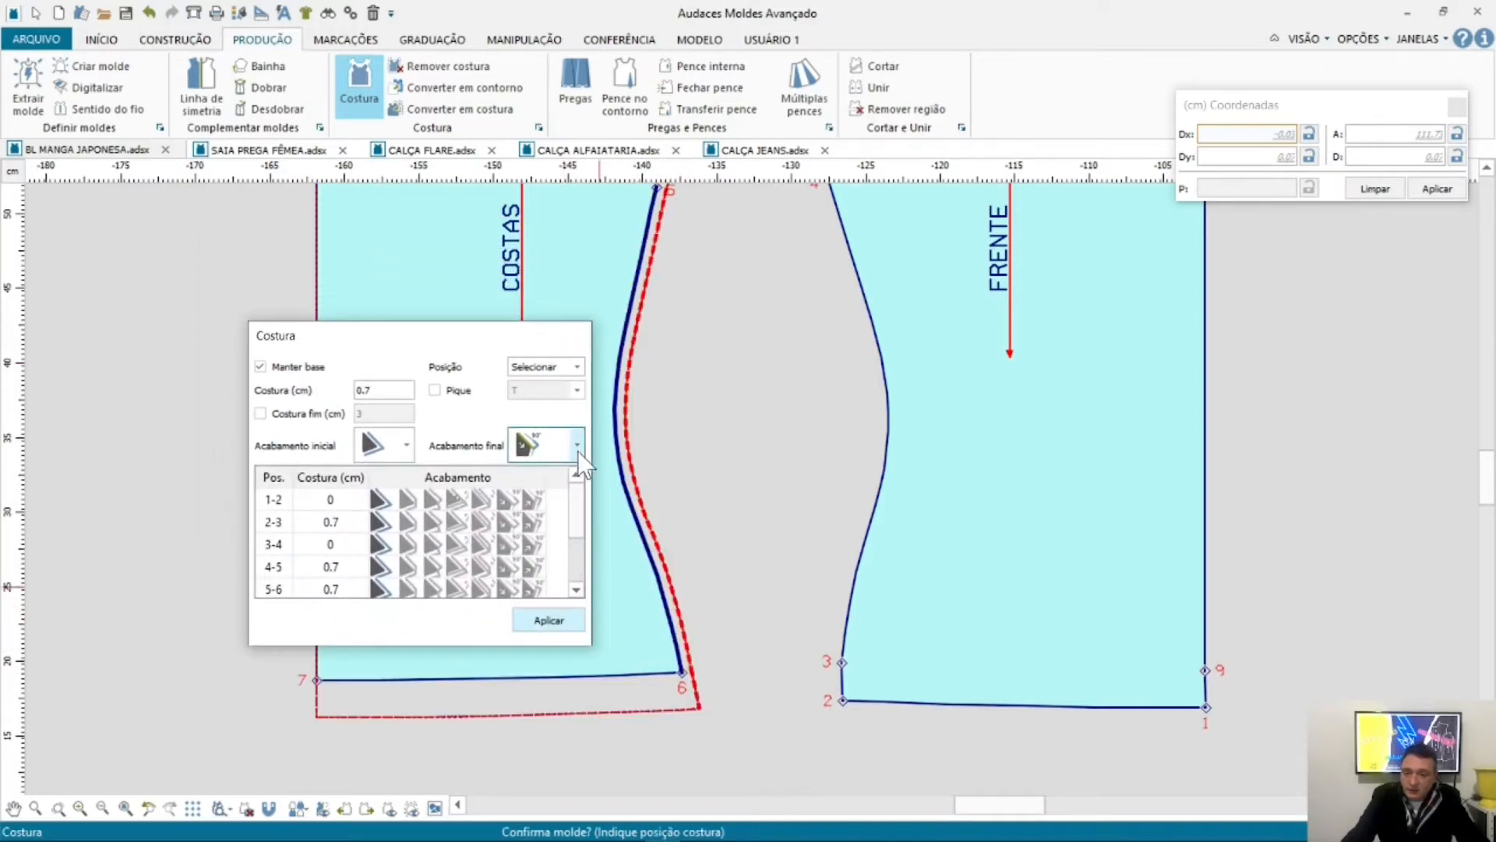
pyautogui.click(577, 446)
pyautogui.click(546, 573)
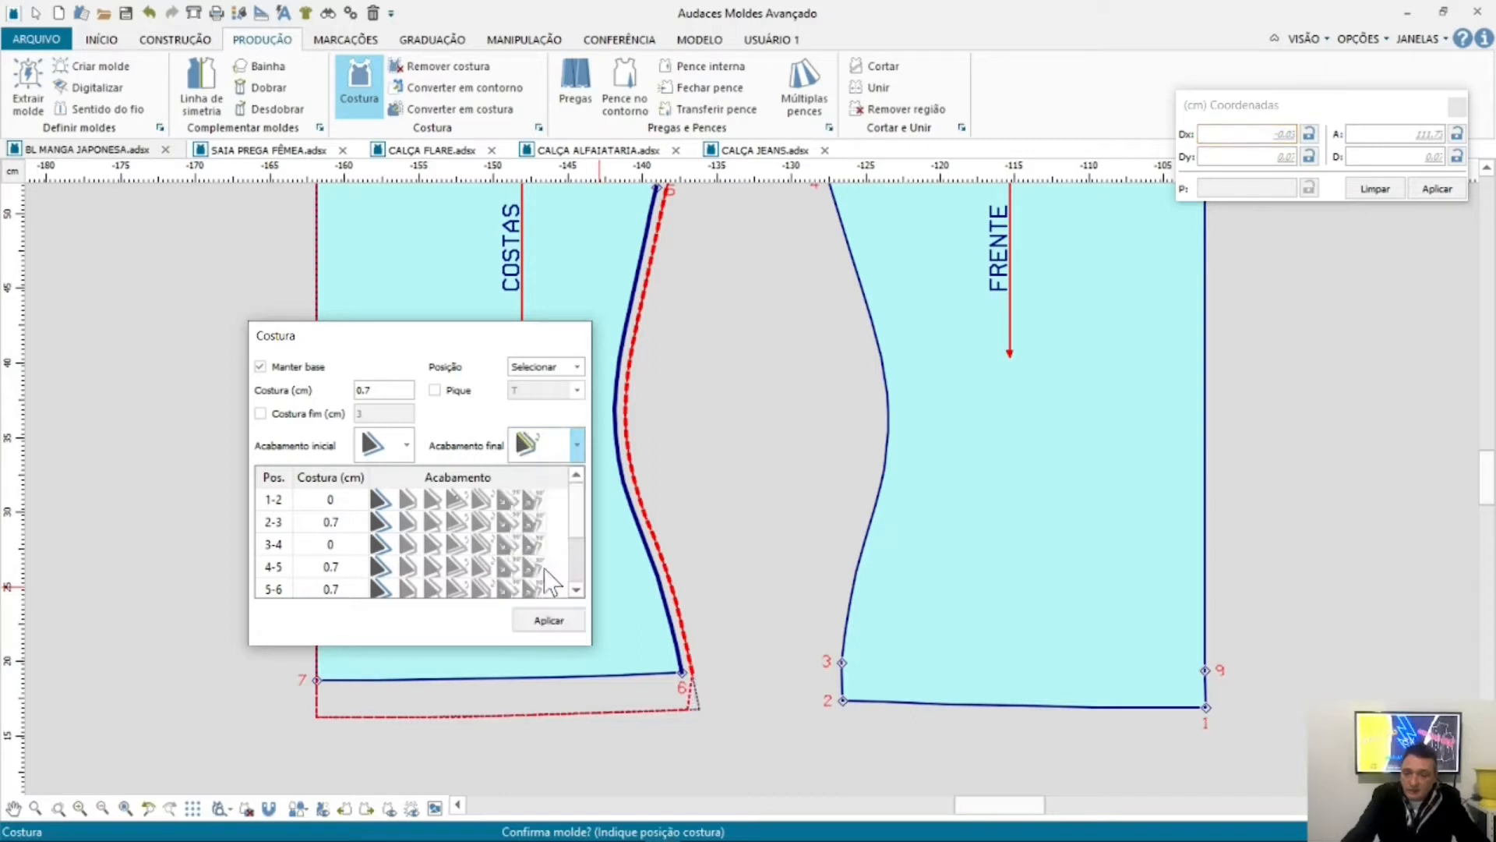
pyautogui.click(578, 450)
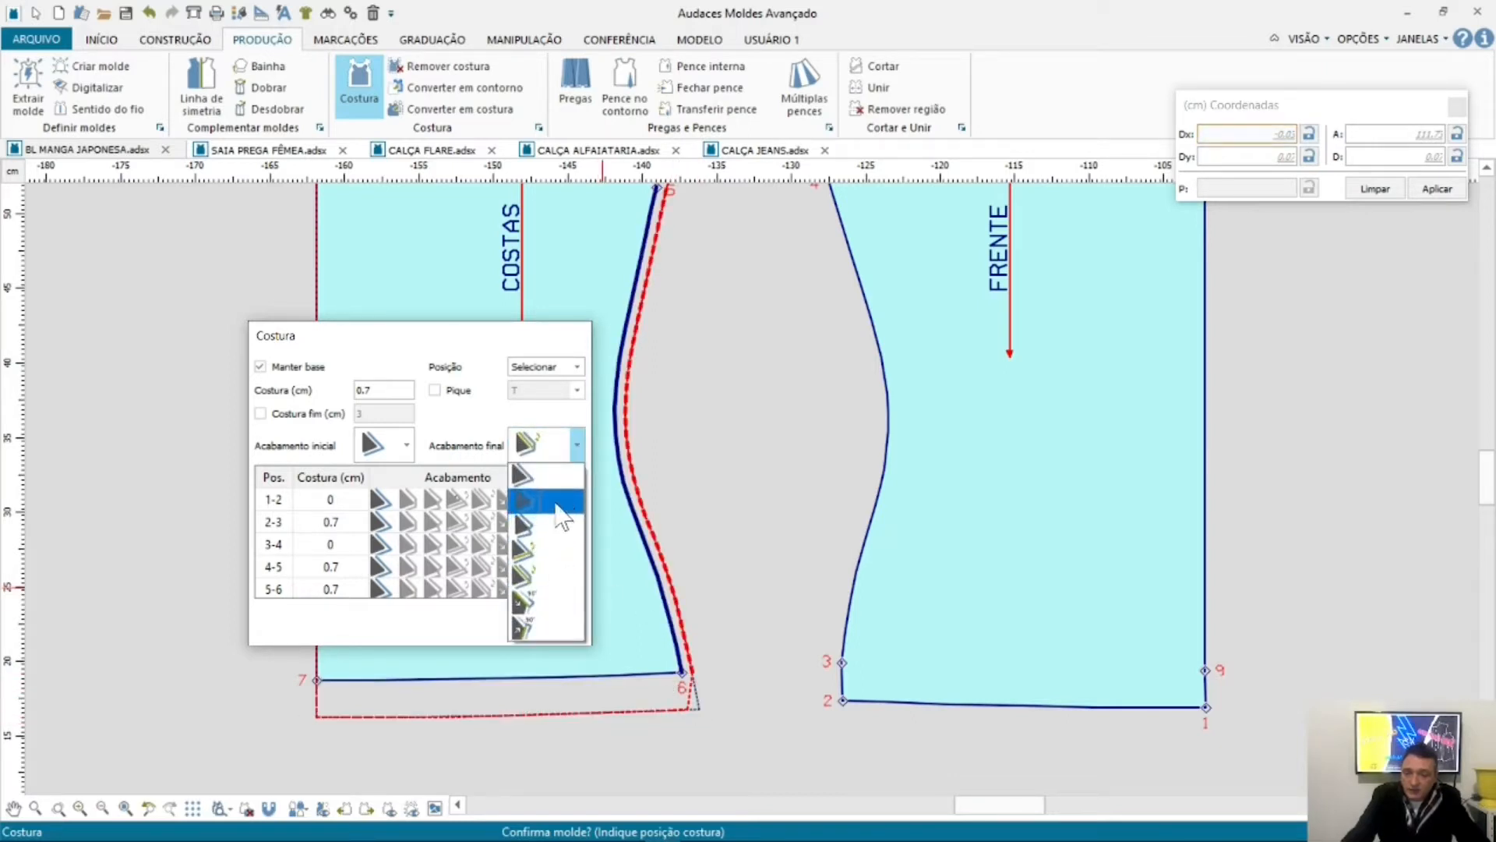
pyautogui.click(556, 502)
pyautogui.click(578, 446)
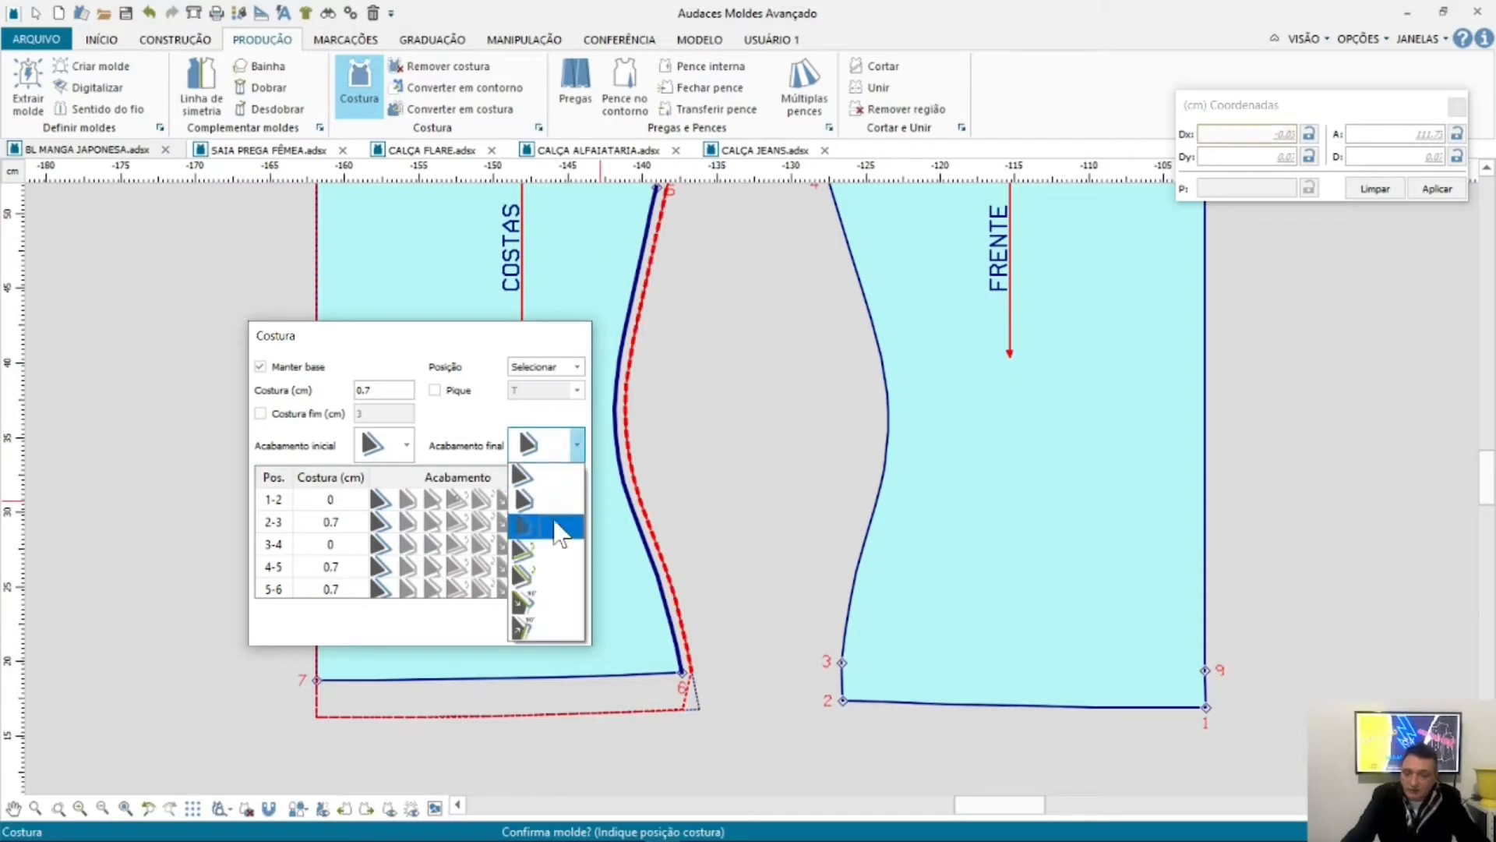
pyautogui.click(541, 630)
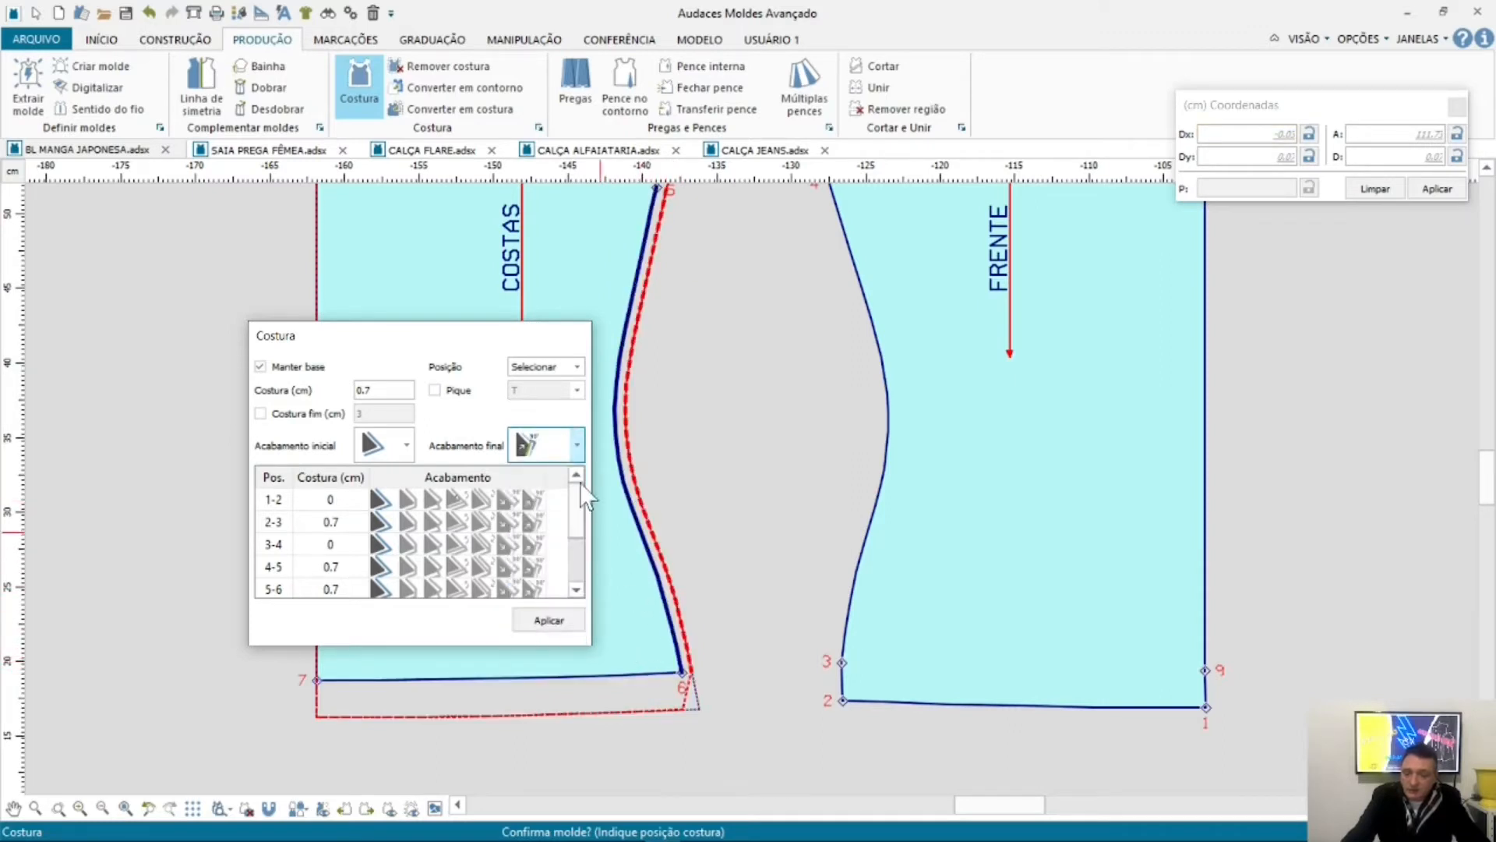
pyautogui.click(576, 444)
pyautogui.click(554, 604)
# Step: Try to apply a mirrored final finish to the side seam's corner at point 6 of the back piece
pyautogui.click(576, 446)
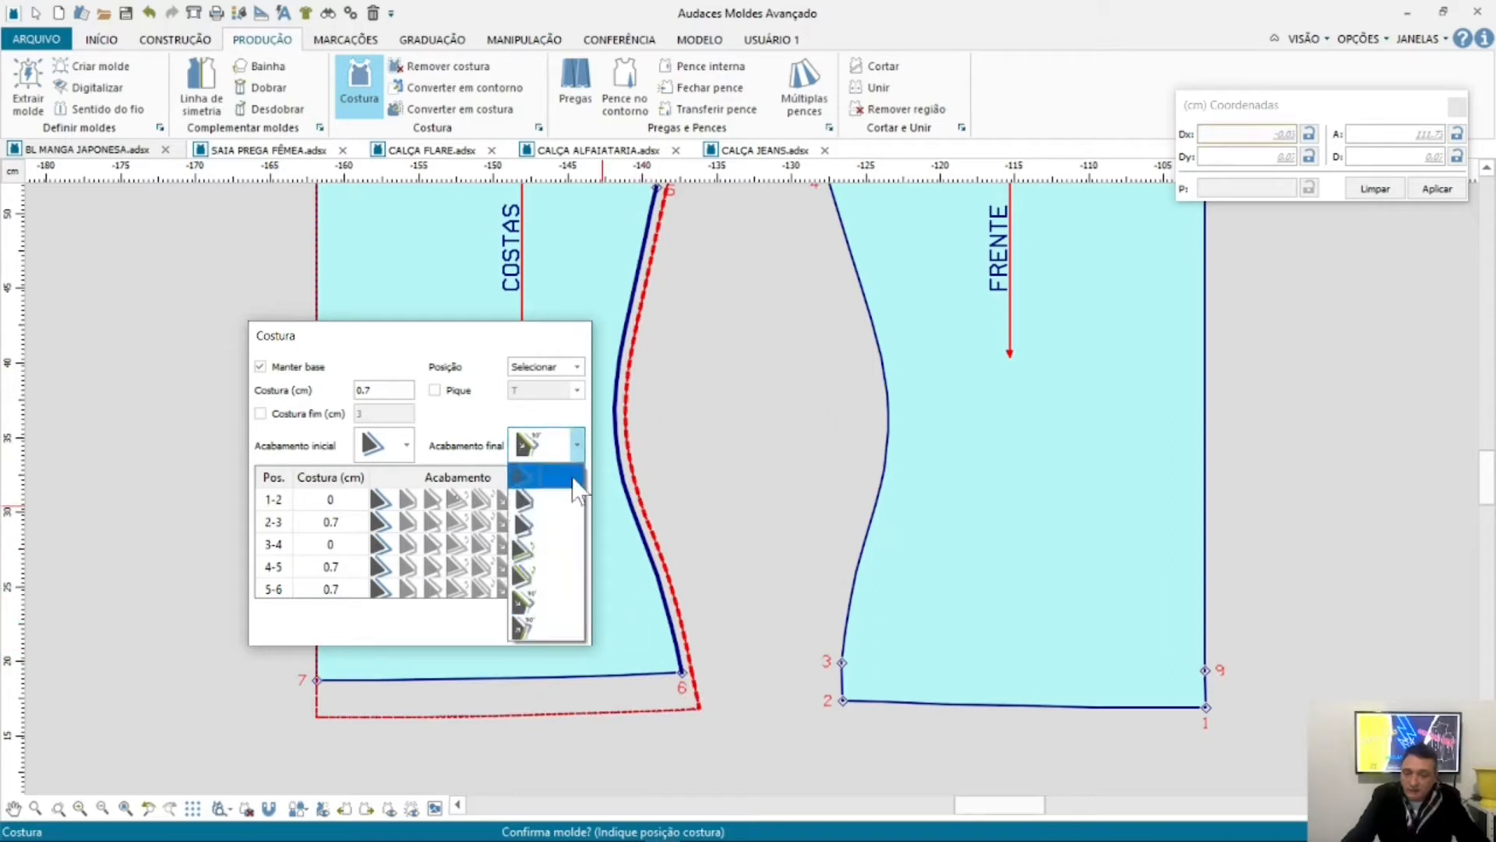
pyautogui.click(553, 600)
pyautogui.click(645, 623)
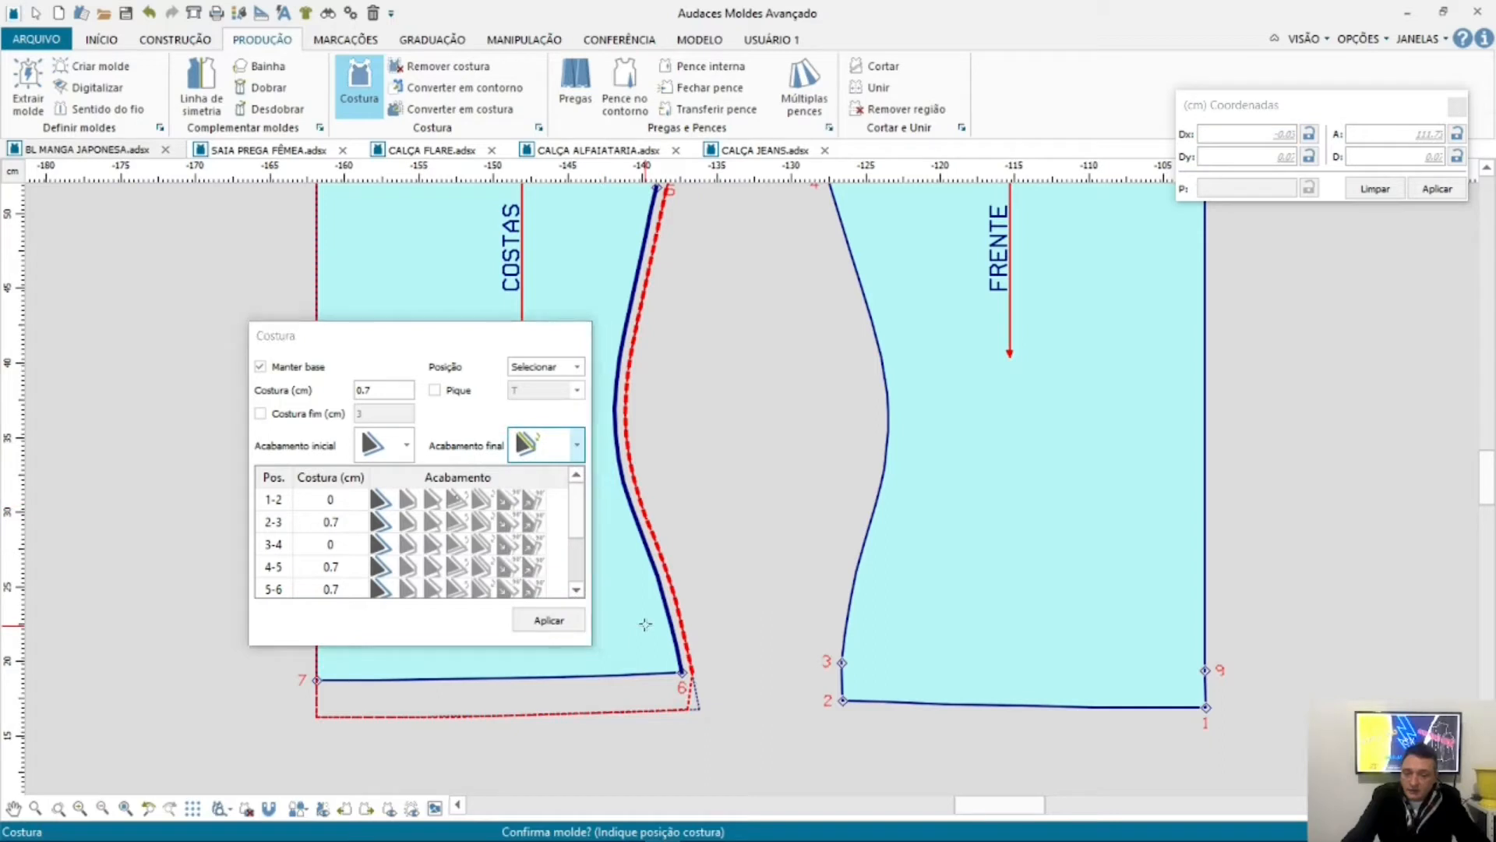
pyautogui.click(567, 620)
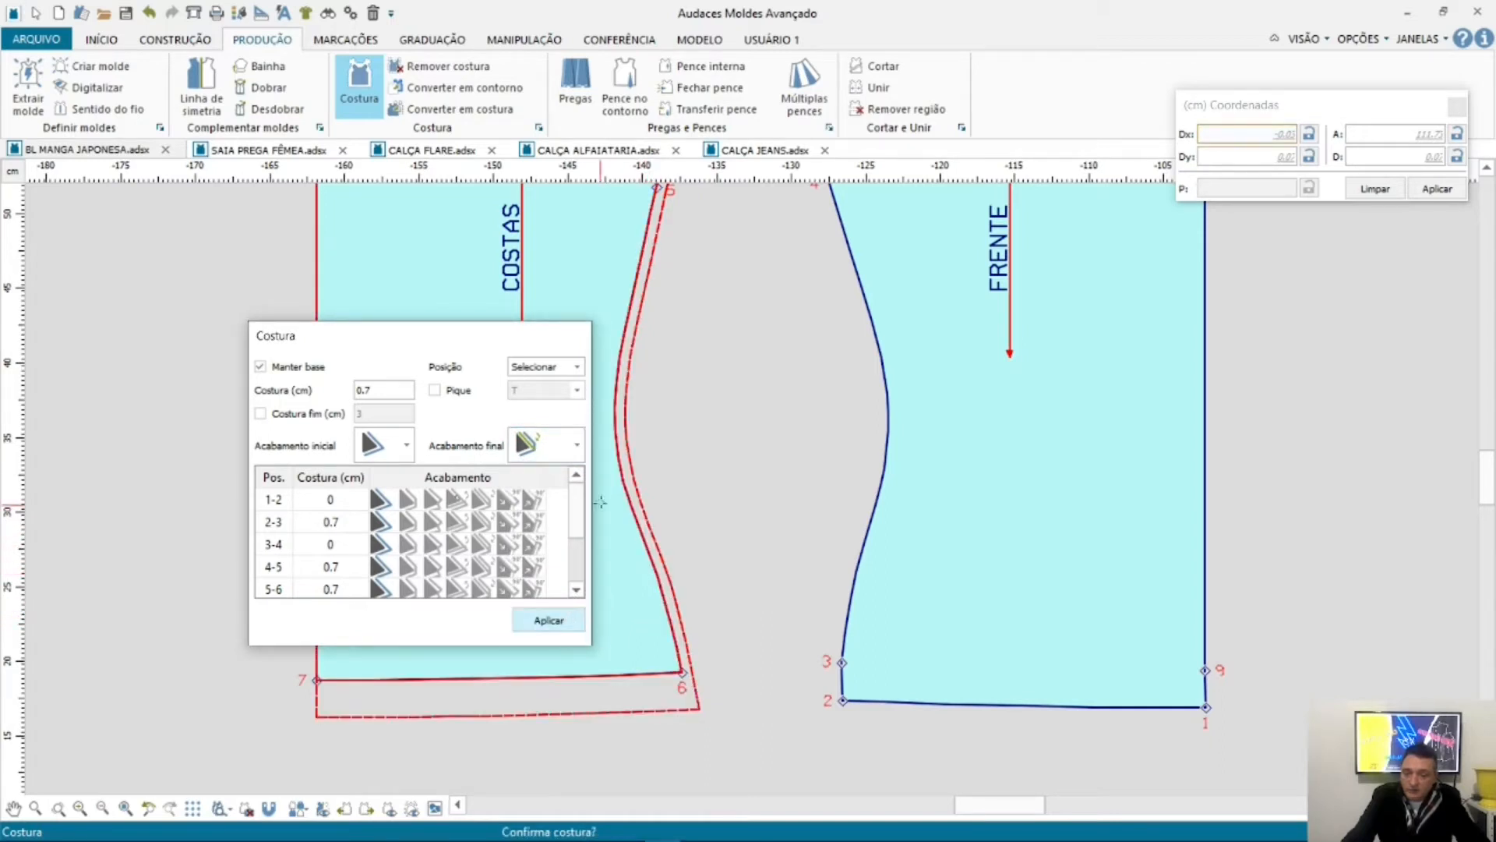
pyautogui.click(666, 532)
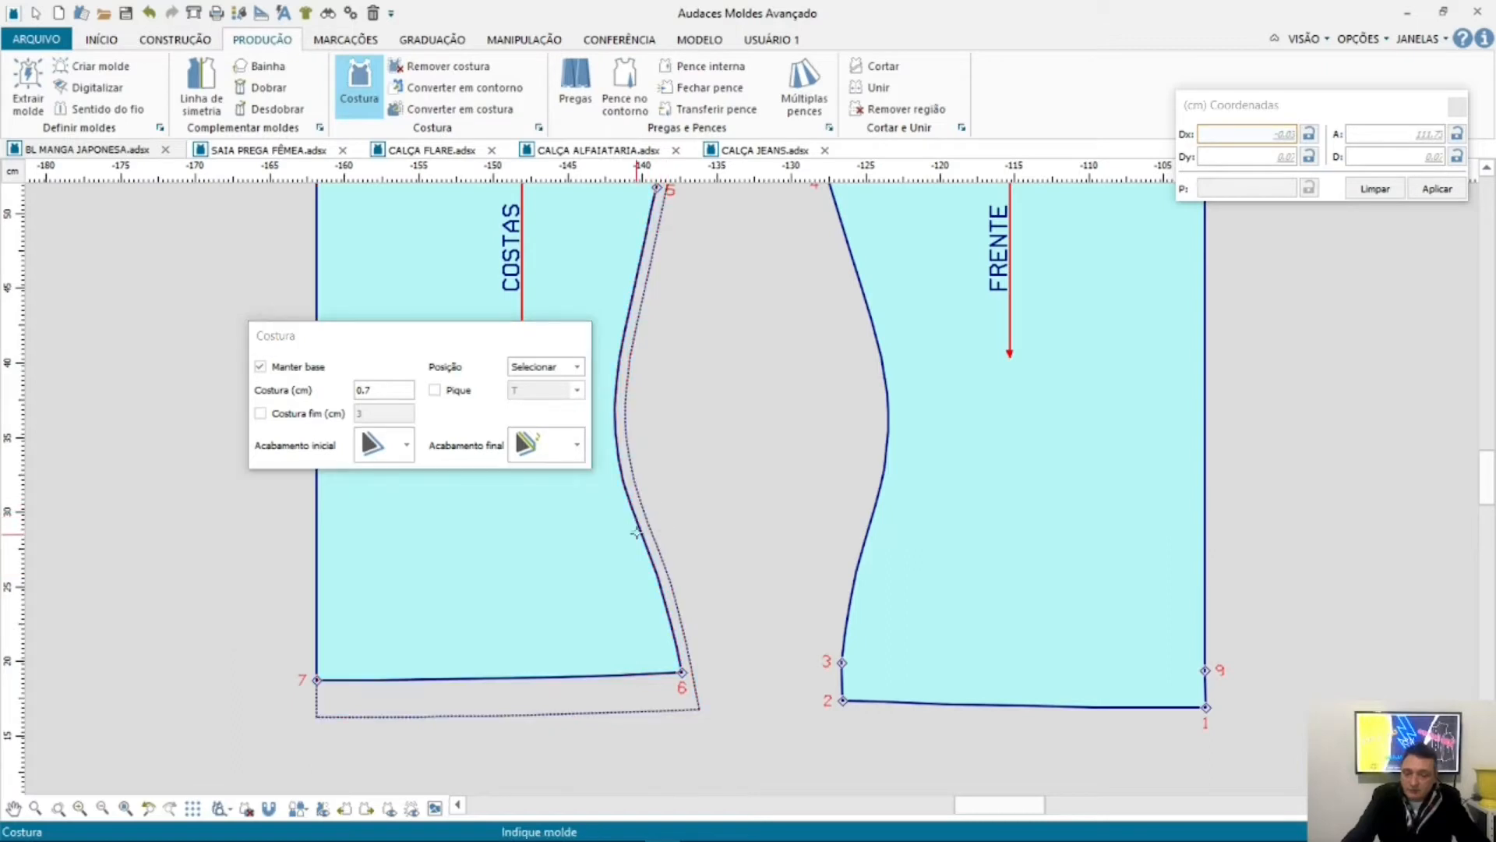
# Step: Apply the second mirrored final finish to the back piece's side seam between points 5 and 6
pyautogui.click(635, 533)
pyautogui.click(662, 518)
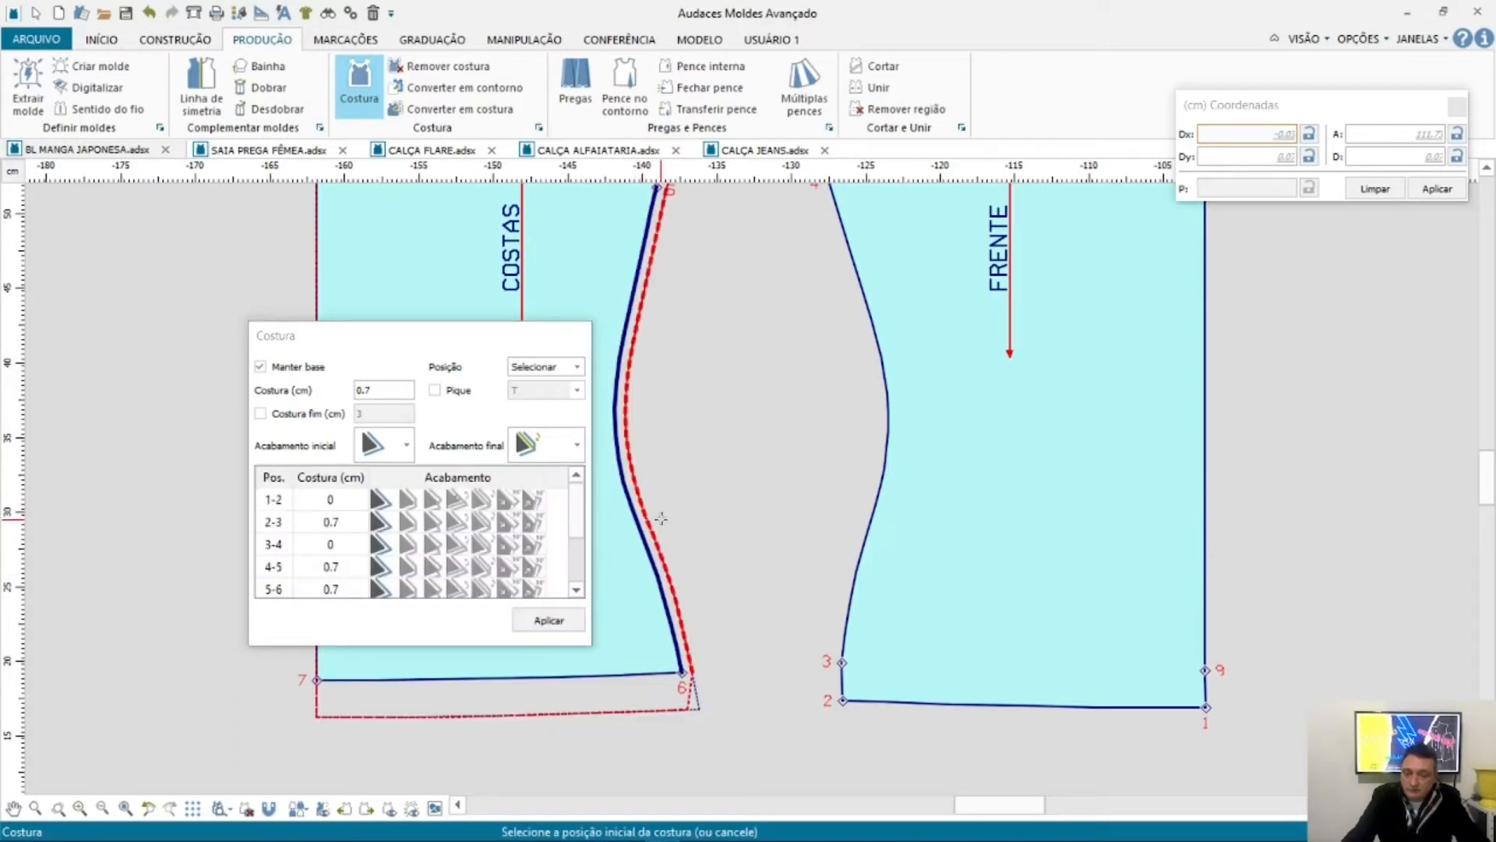
pyautogui.click(660, 518)
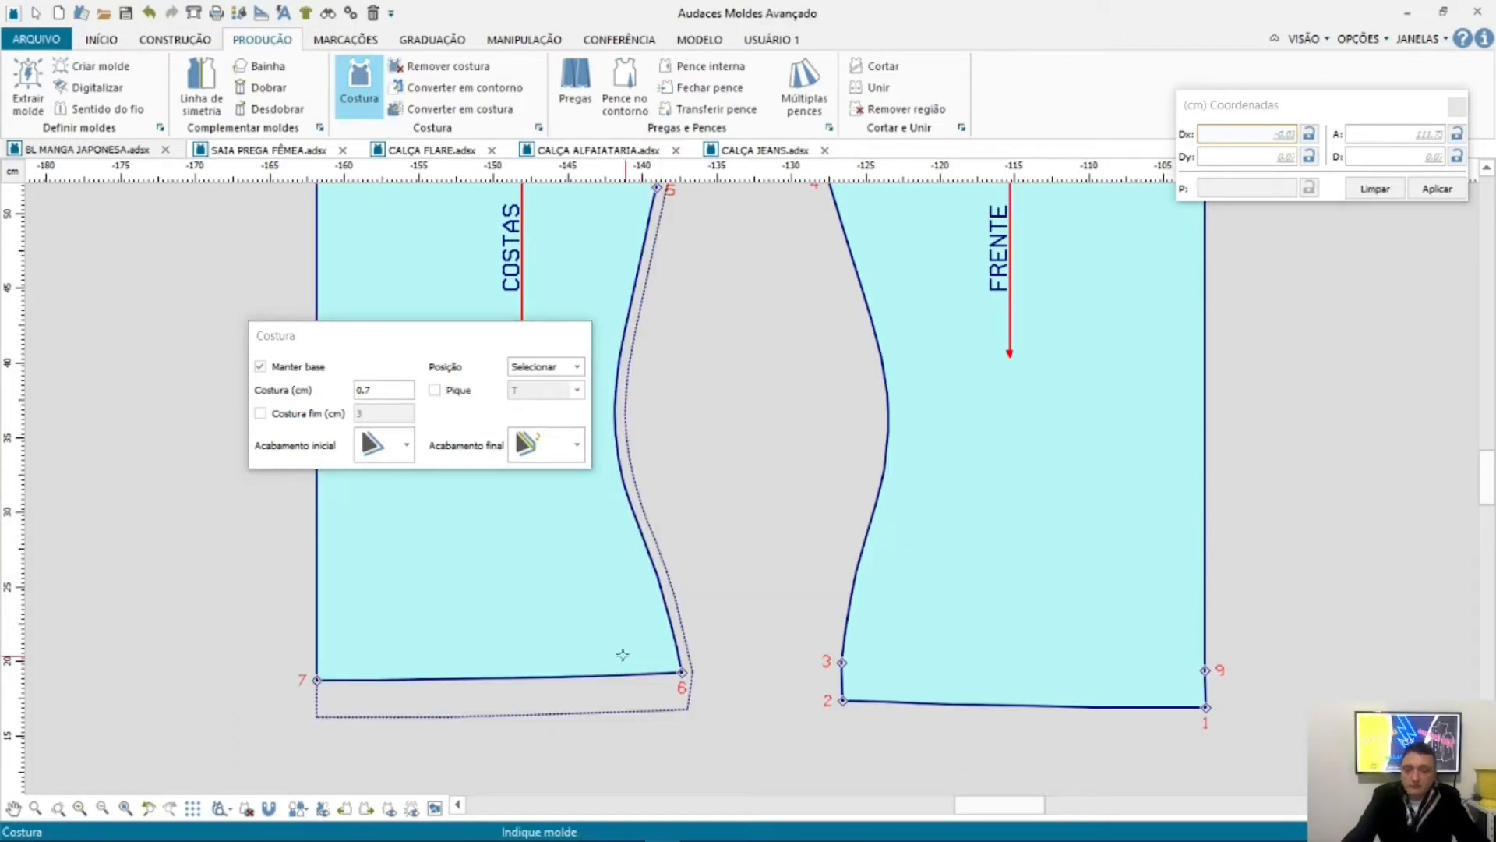
pyautogui.press('Escape')
pyautogui.scroll(-3, 664, 555)
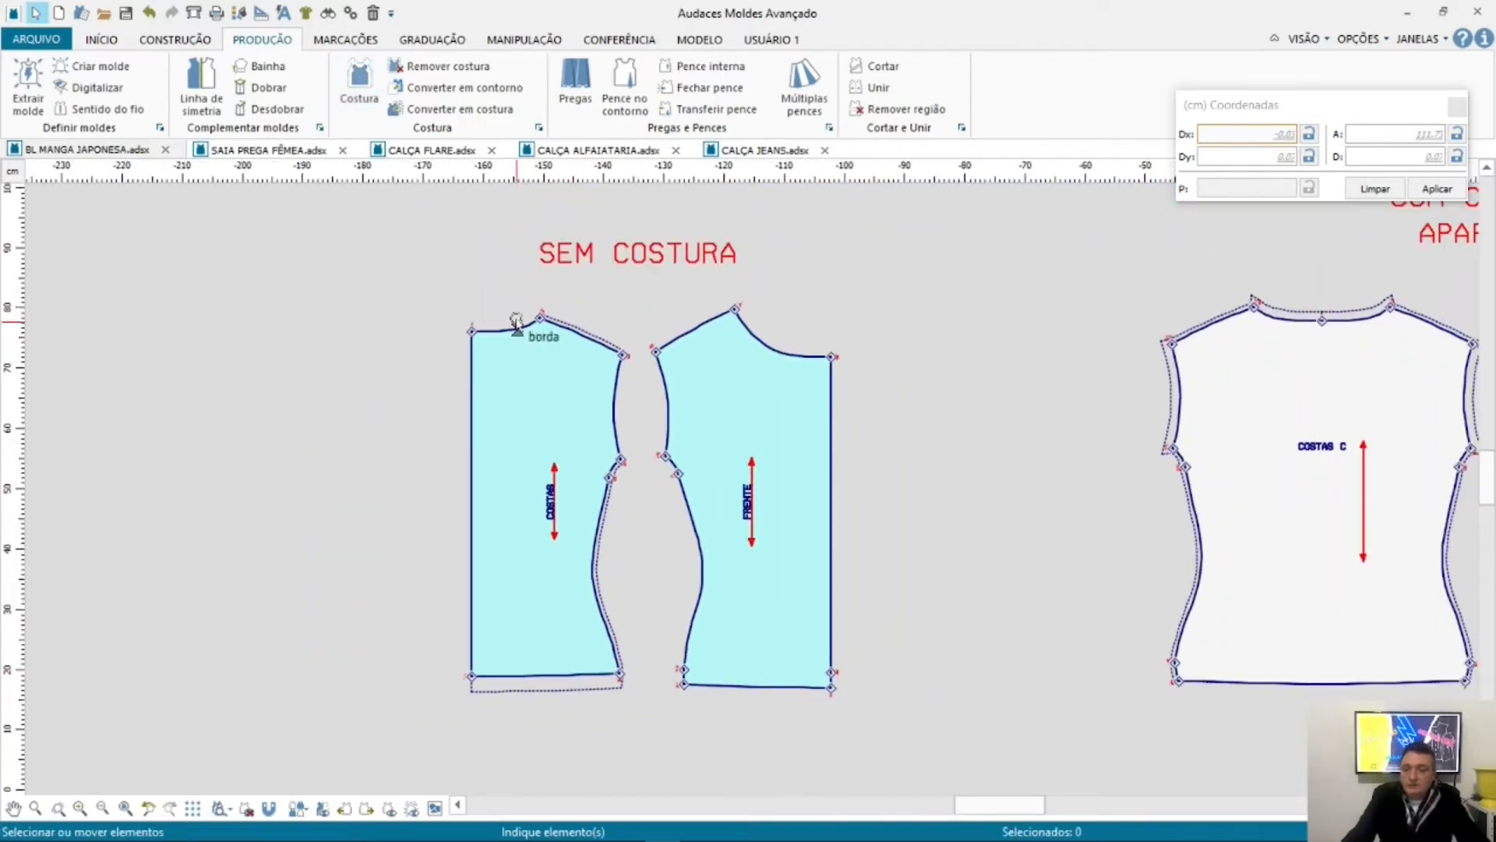
pyautogui.scroll(3, 549, 331)
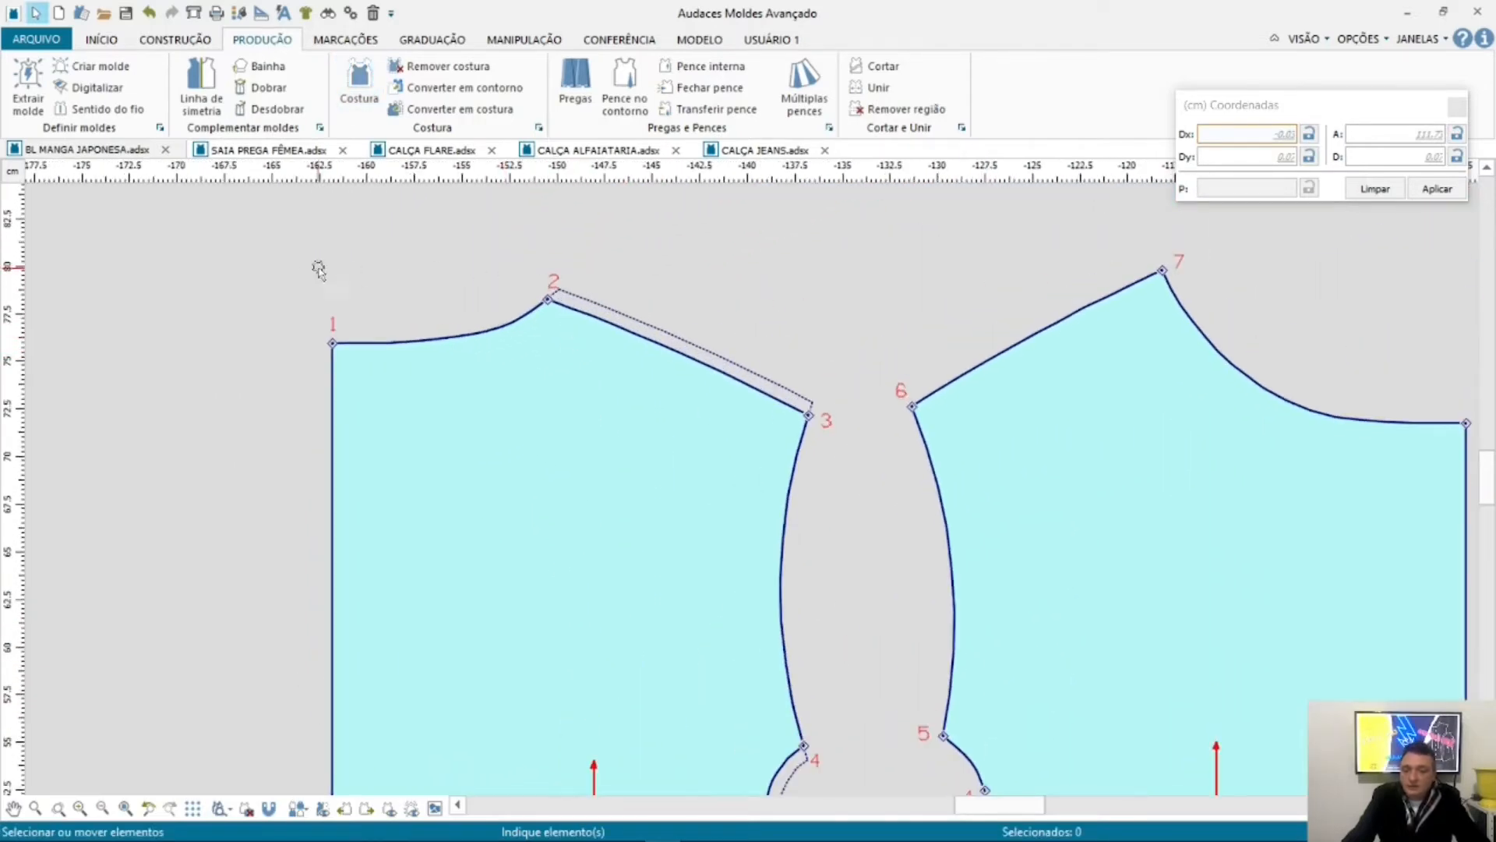
pyautogui.moveTo(297, 242); pyautogui.dragTo(580, 437)
pyautogui.moveTo(883, 378); pyautogui.dragTo(691, 781)
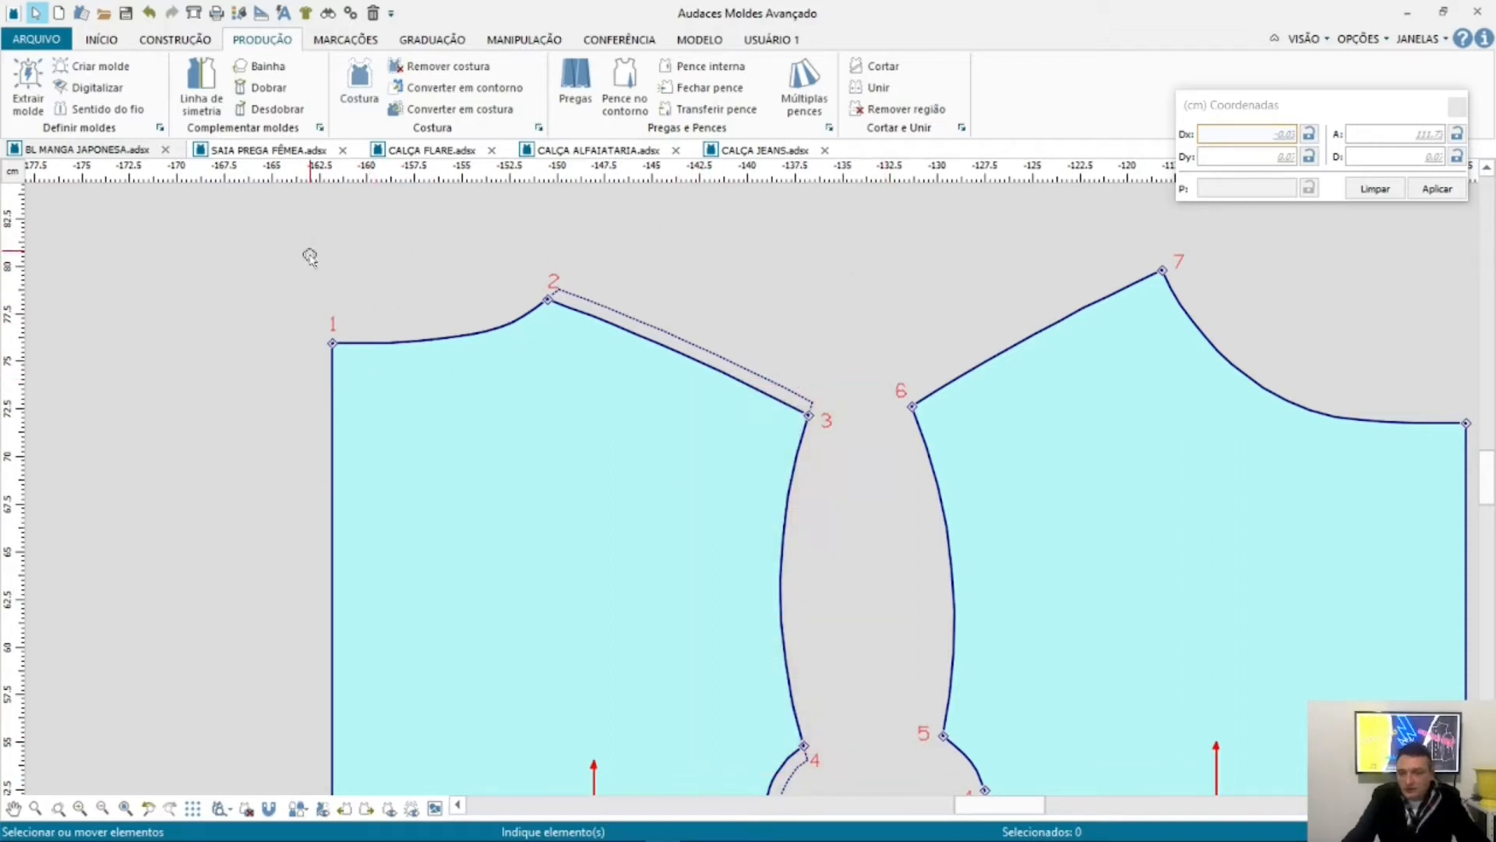
pyautogui.moveTo(308, 248); pyautogui.dragTo(628, 406)
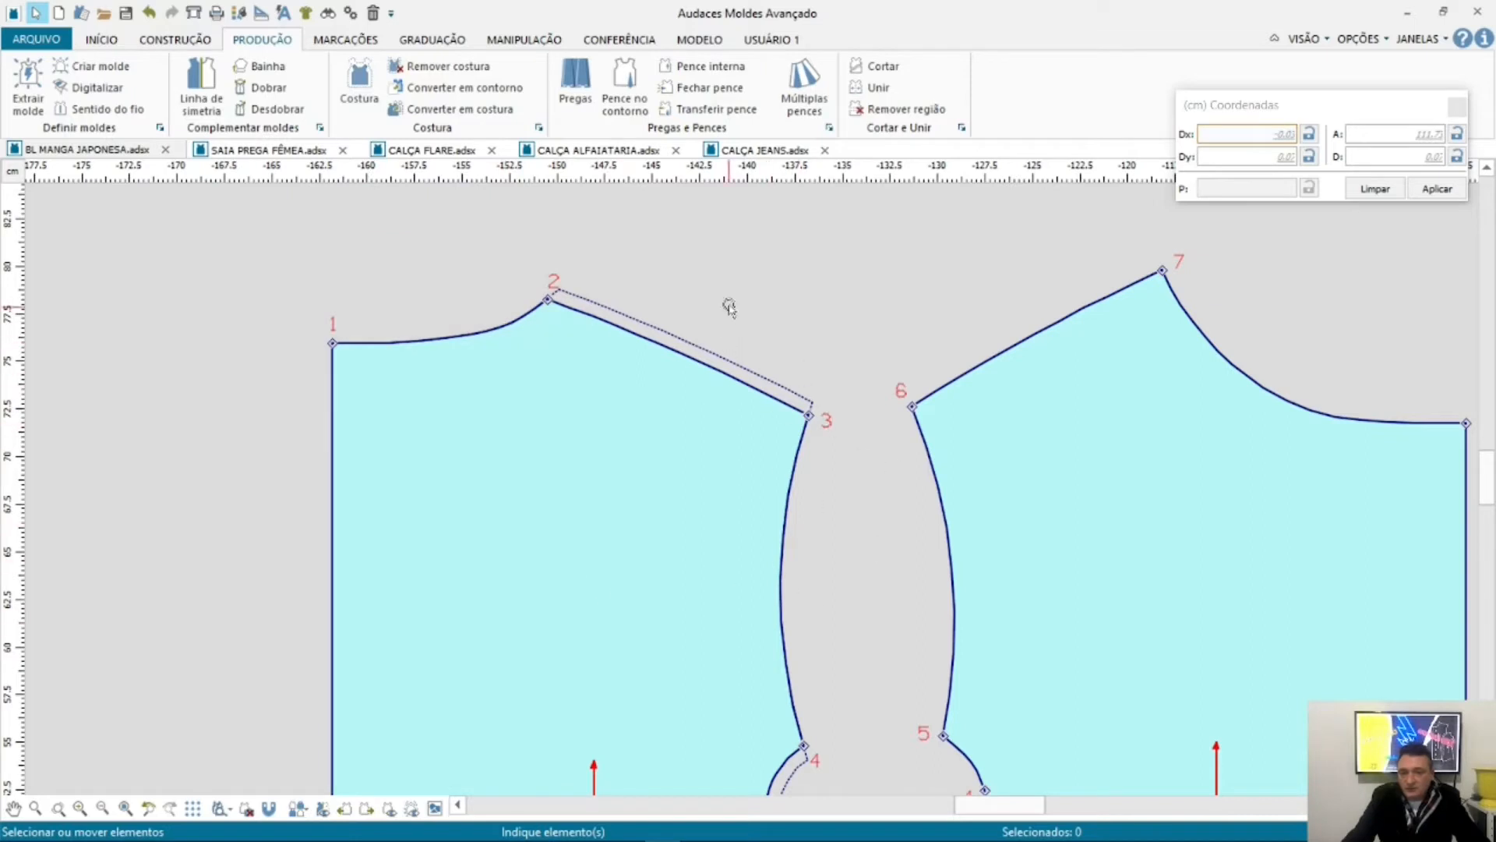
# Step: Add a 1.5 cm seam with plain initial and final finishes along the back piece's neckline between points 1 and 2
pyautogui.click(373, 78)
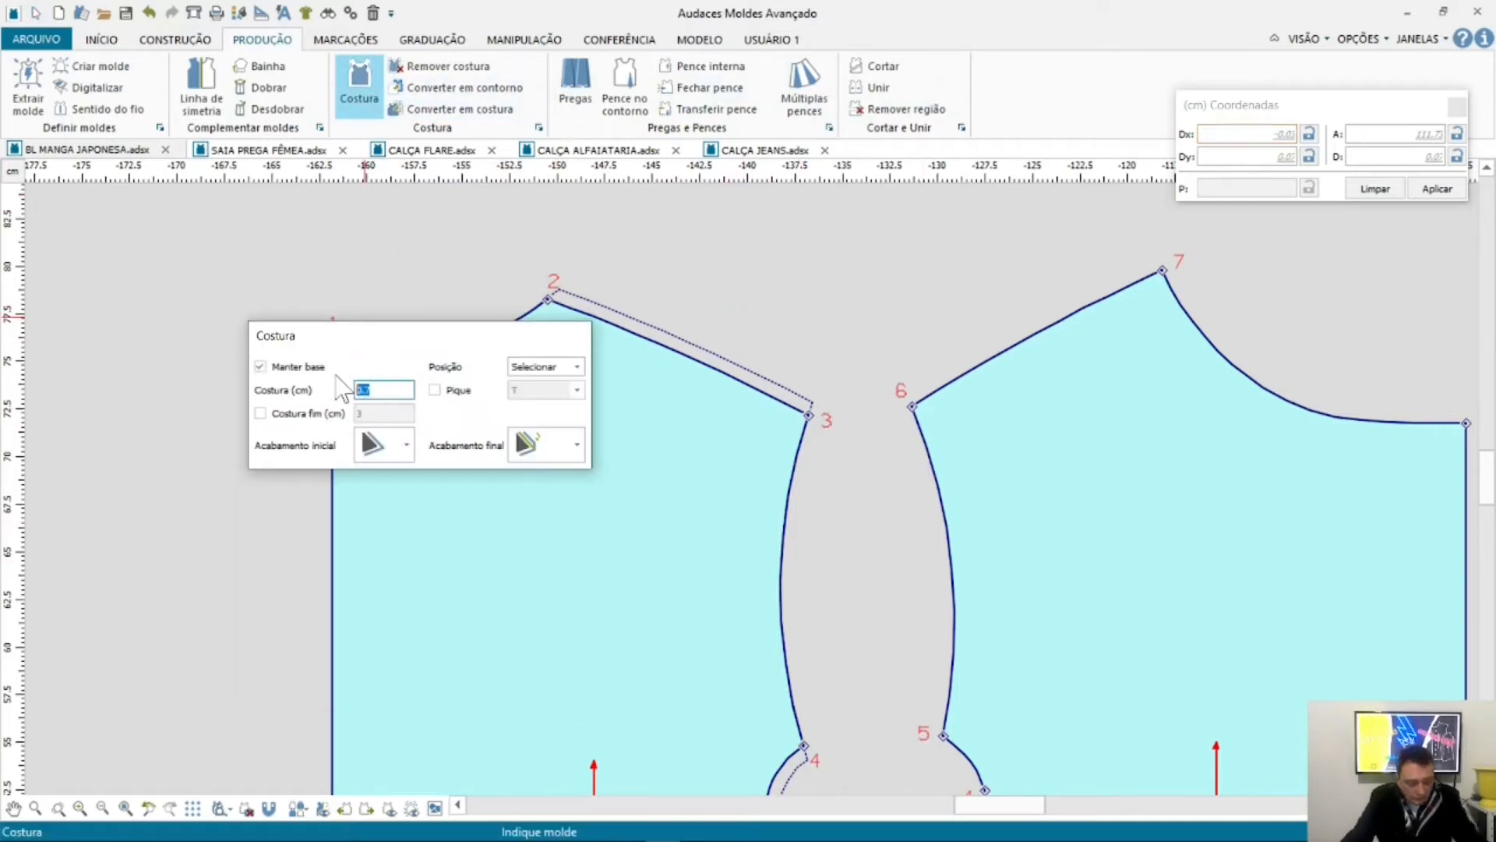
pyautogui.write('.5')
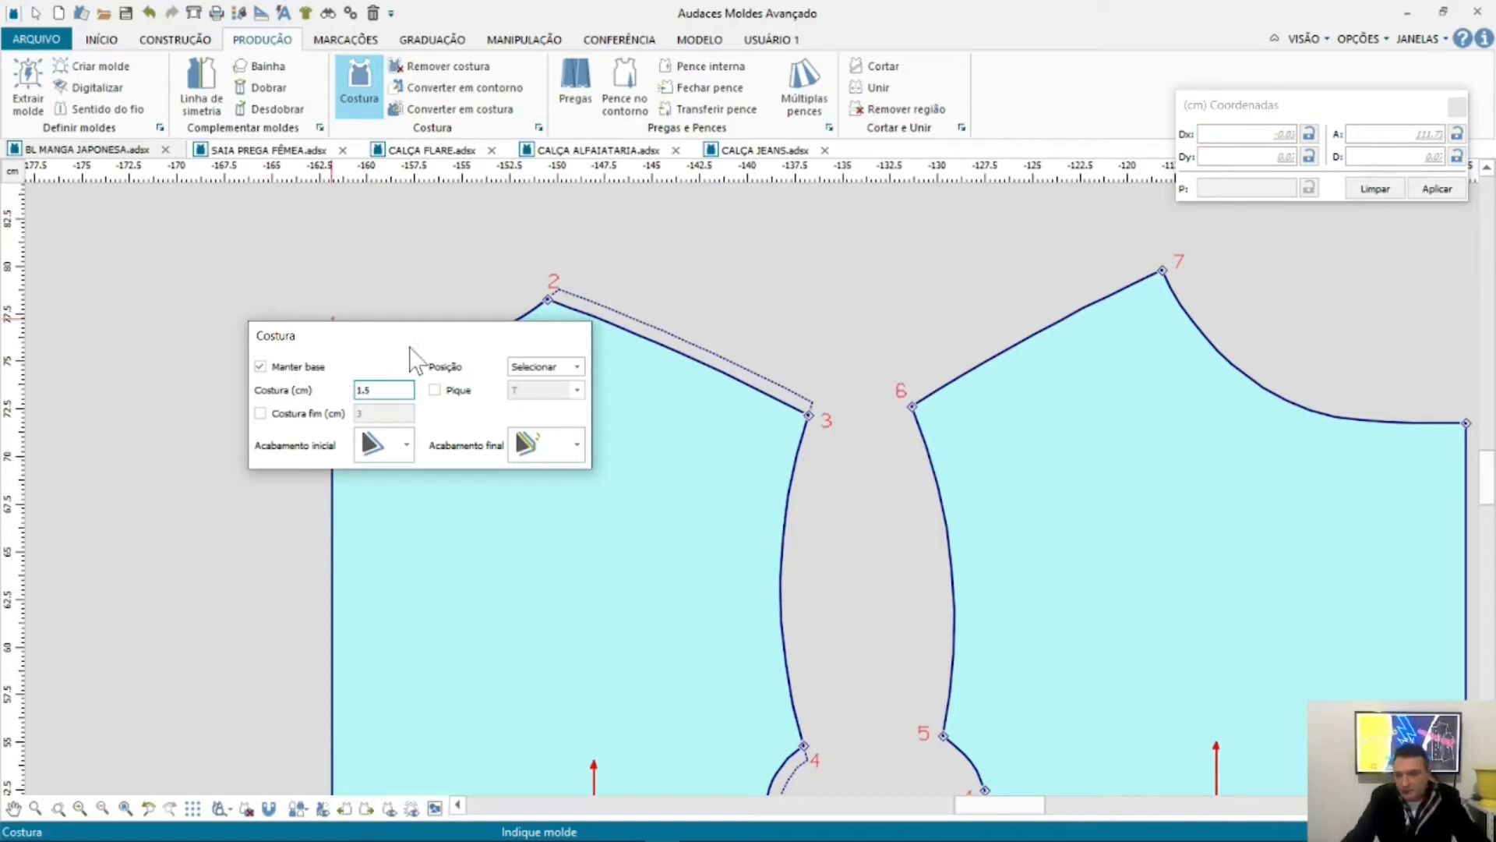
pyautogui.moveTo(410, 347); pyautogui.dragTo(293, 100)
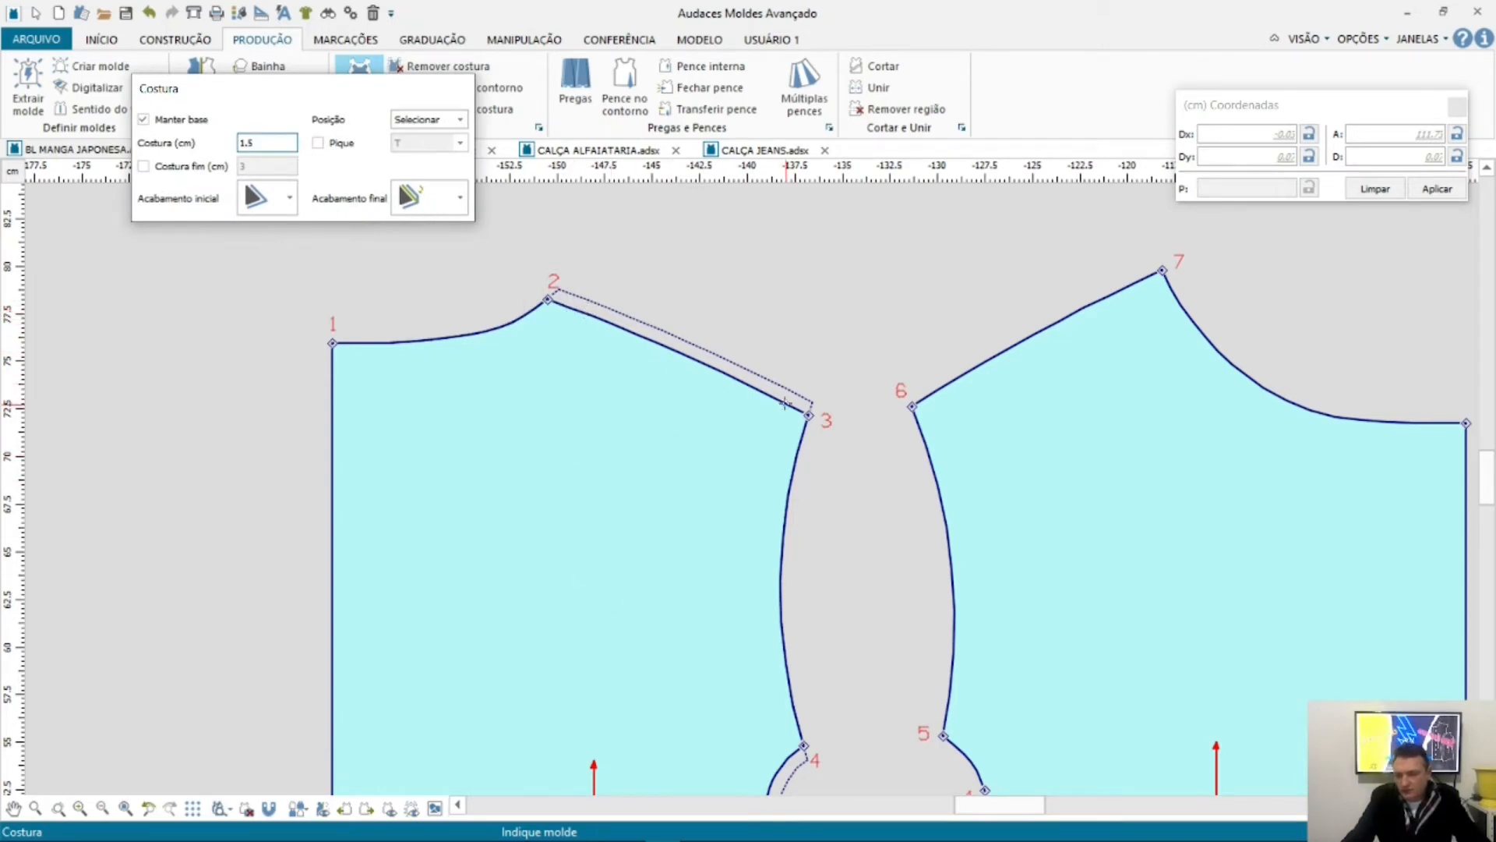
pyautogui.moveTo(336, 101); pyautogui.dragTo(550, 401)
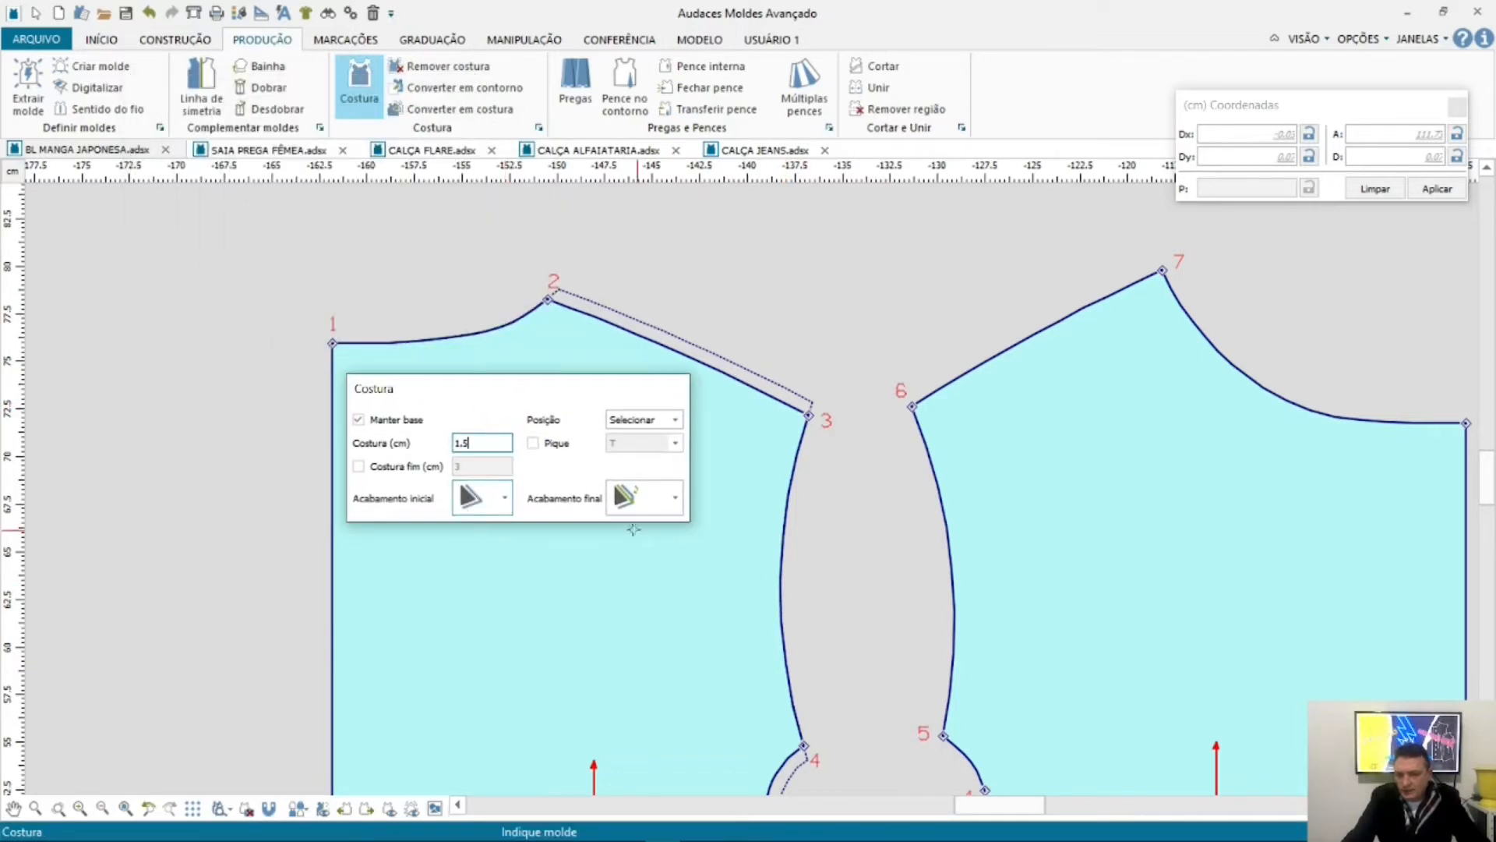
pyautogui.click(669, 495)
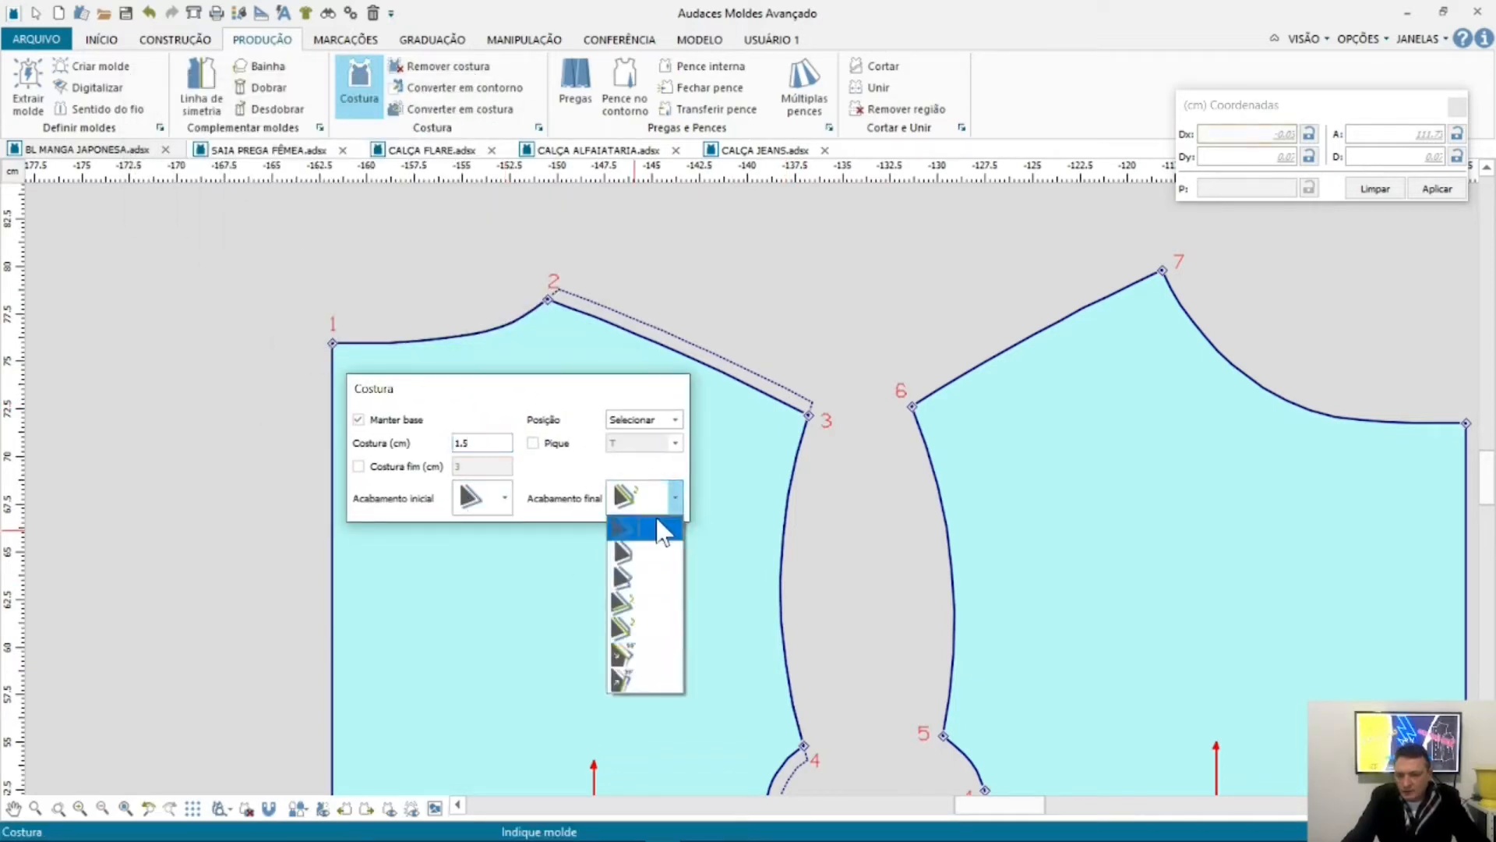
pyautogui.click(663, 530)
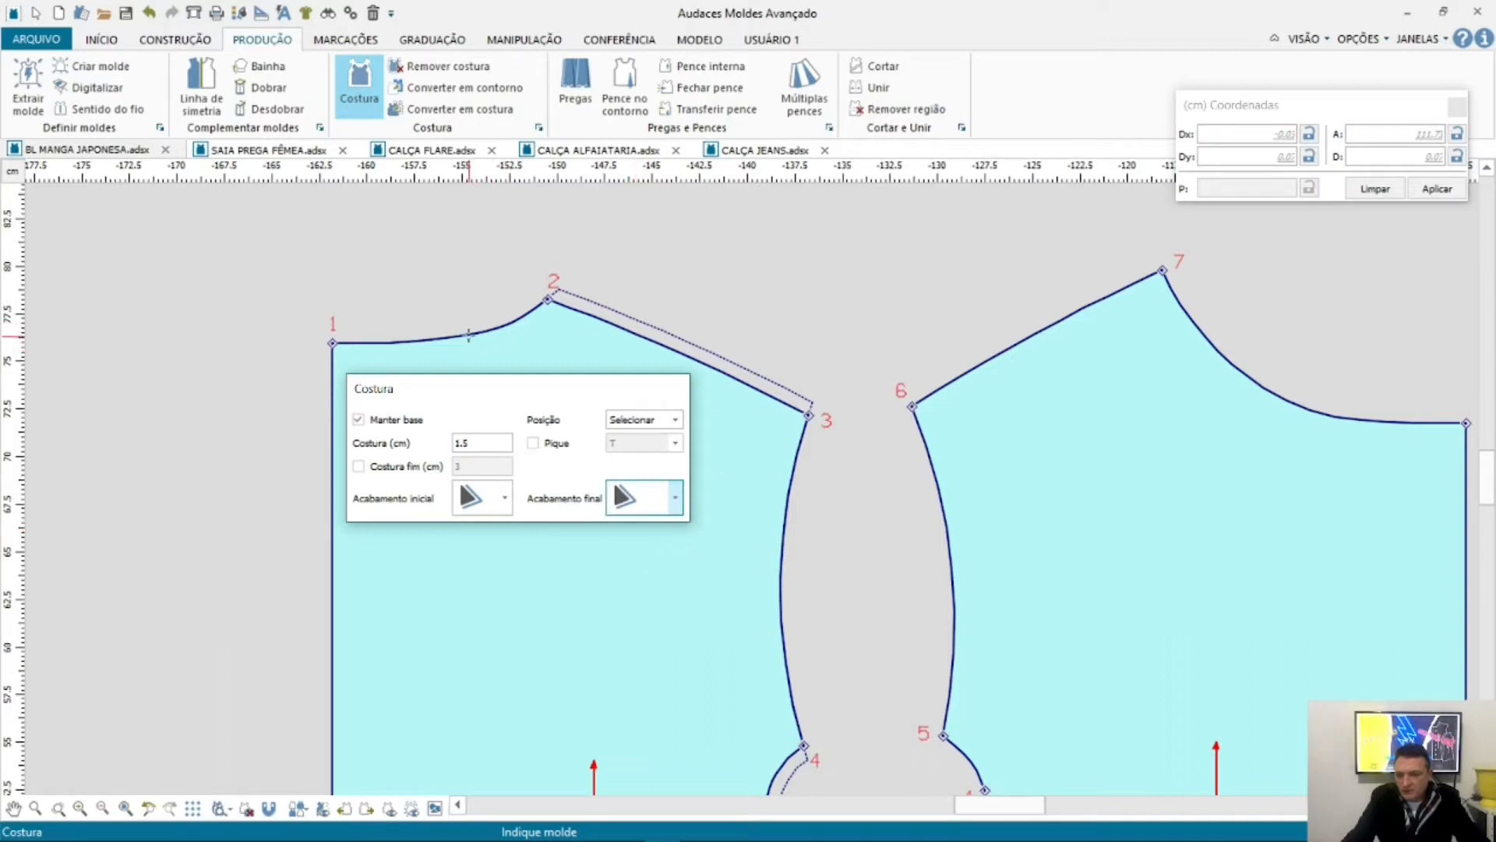
pyautogui.click(469, 335)
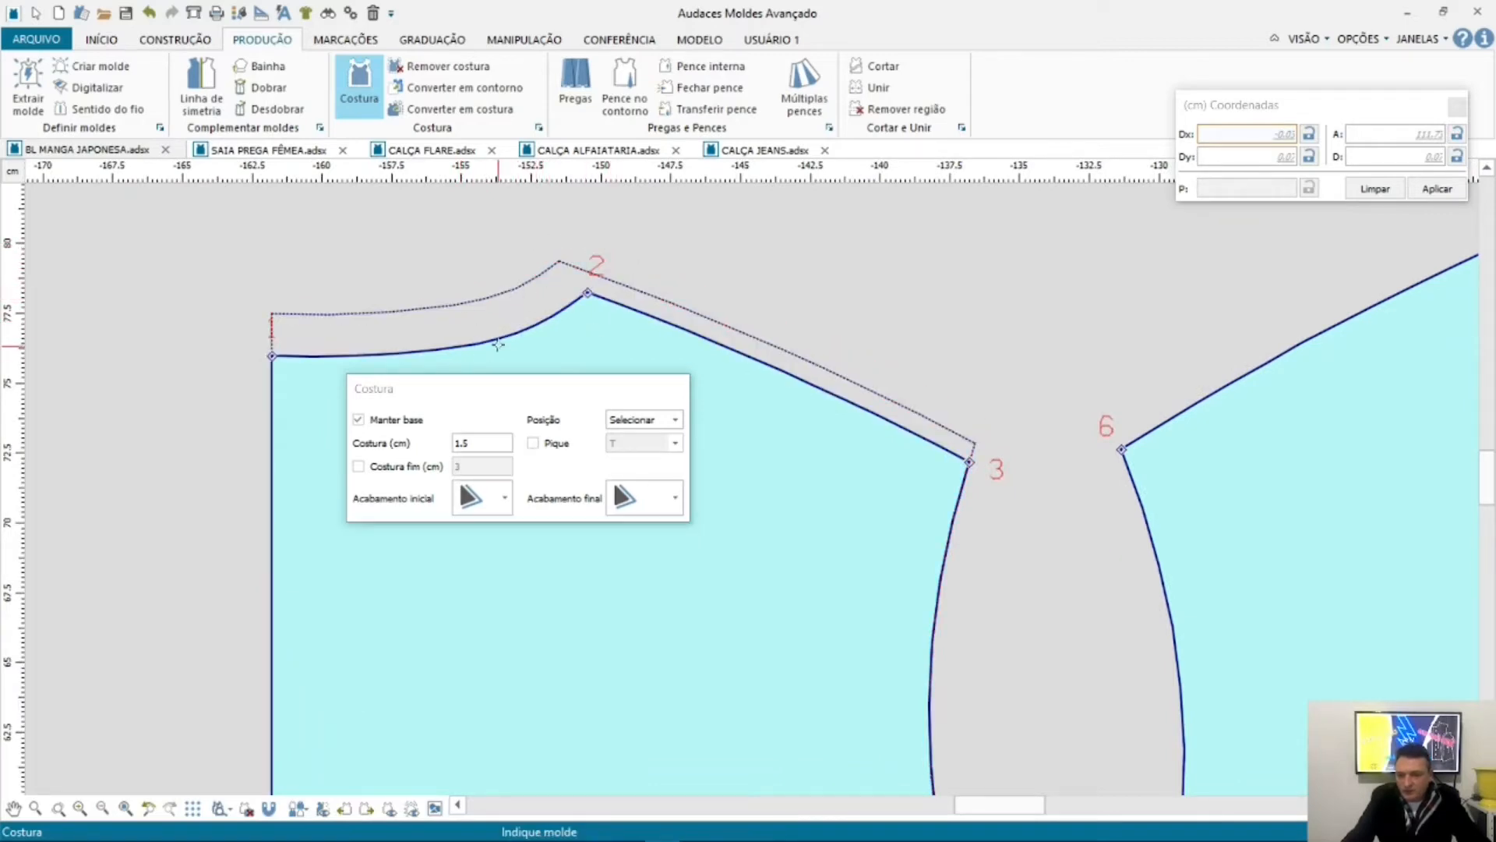
# Step: Reselect the back neckline seam and try the second mirrored, both 90° and the second listed final finishes at point 2
pyautogui.click(498, 340)
pyautogui.click(490, 335)
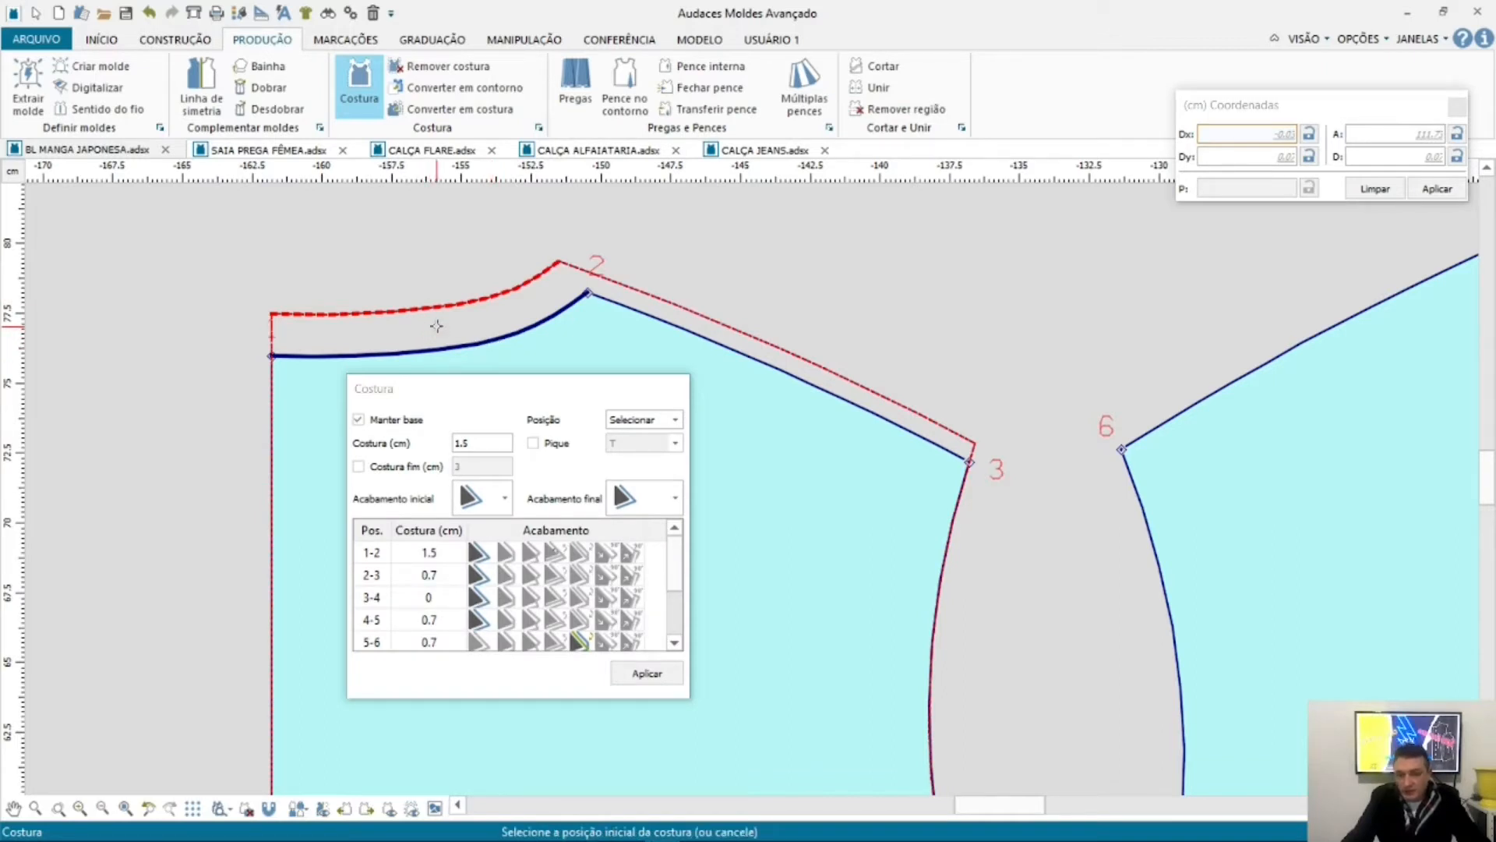
pyautogui.click(675, 501)
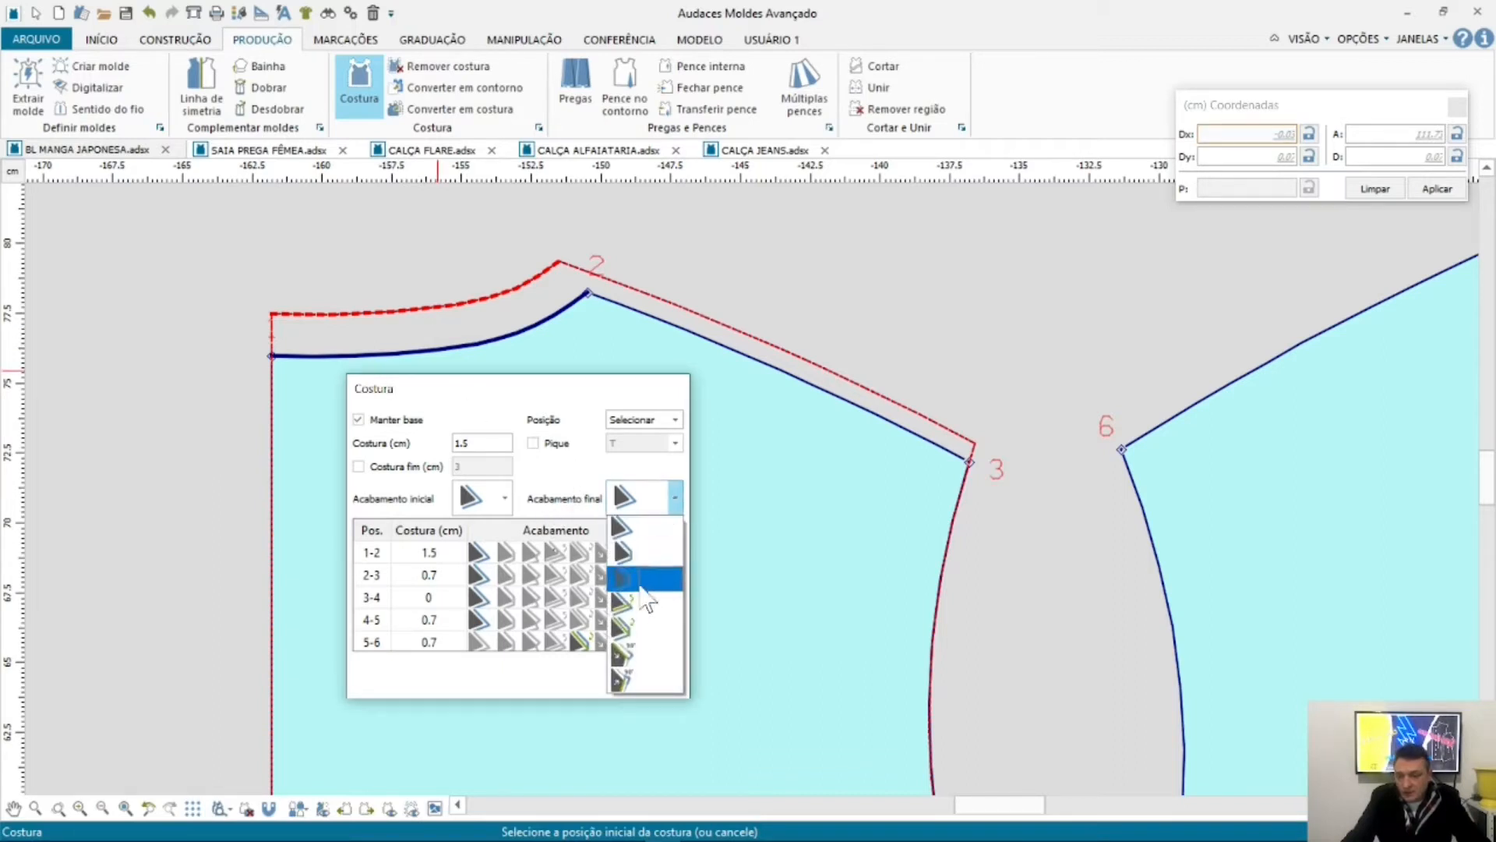
pyautogui.click(670, 625)
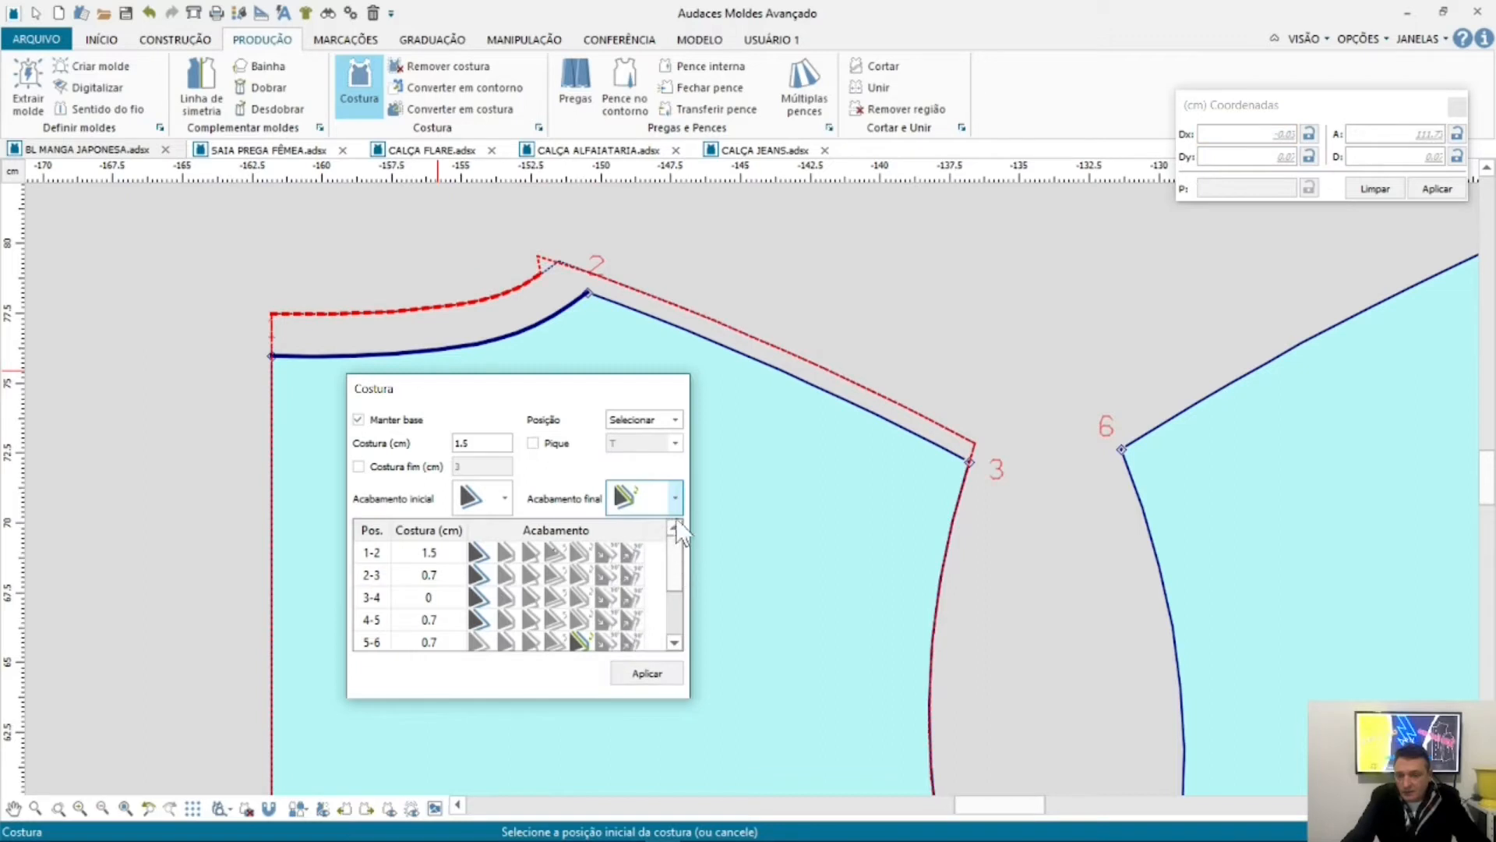
pyautogui.click(675, 499)
pyautogui.click(633, 643)
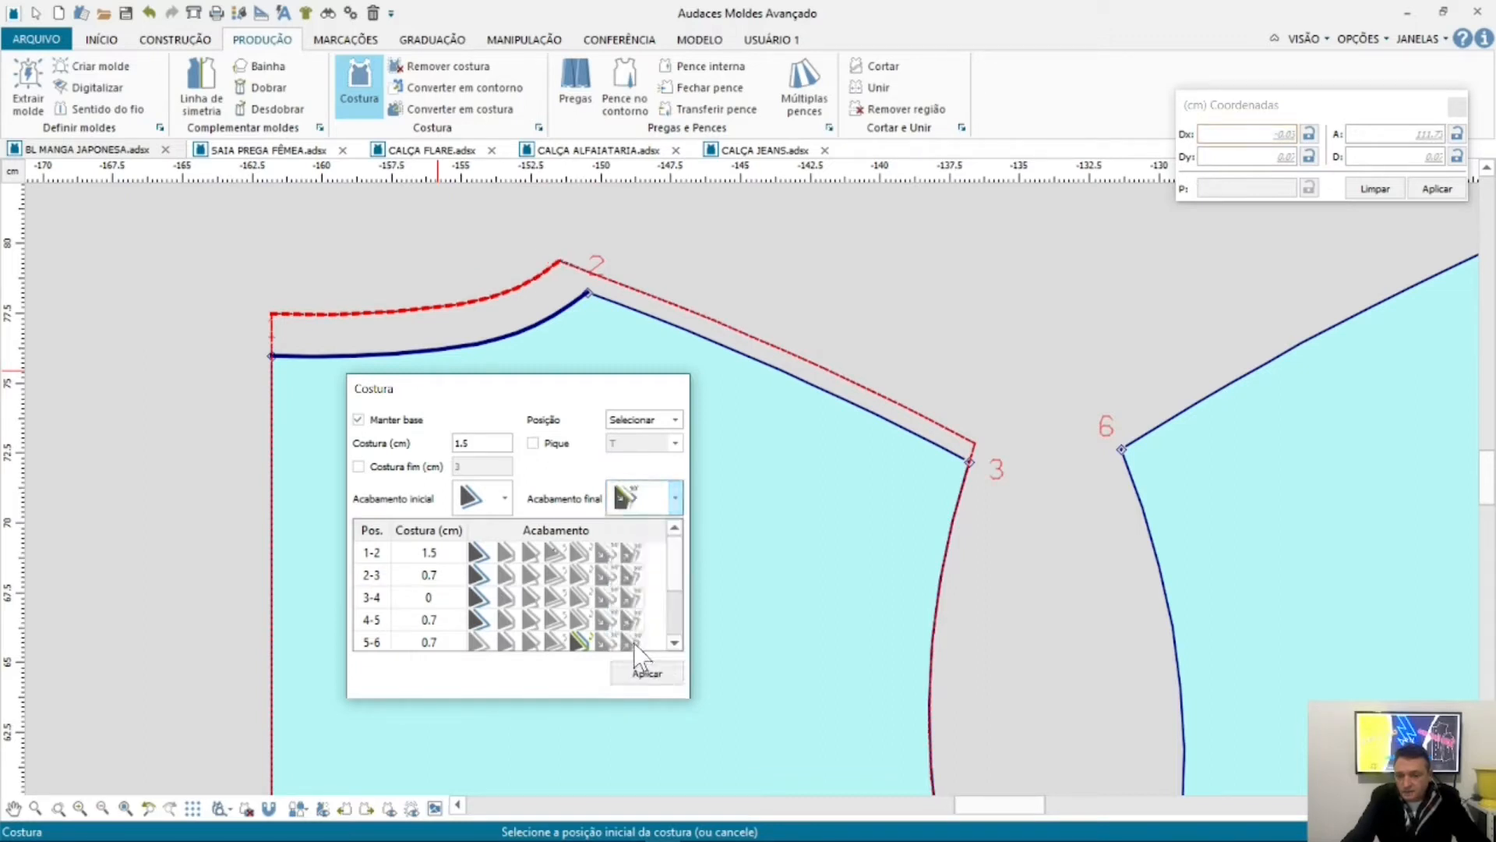
pyautogui.click(675, 499)
pyautogui.click(623, 685)
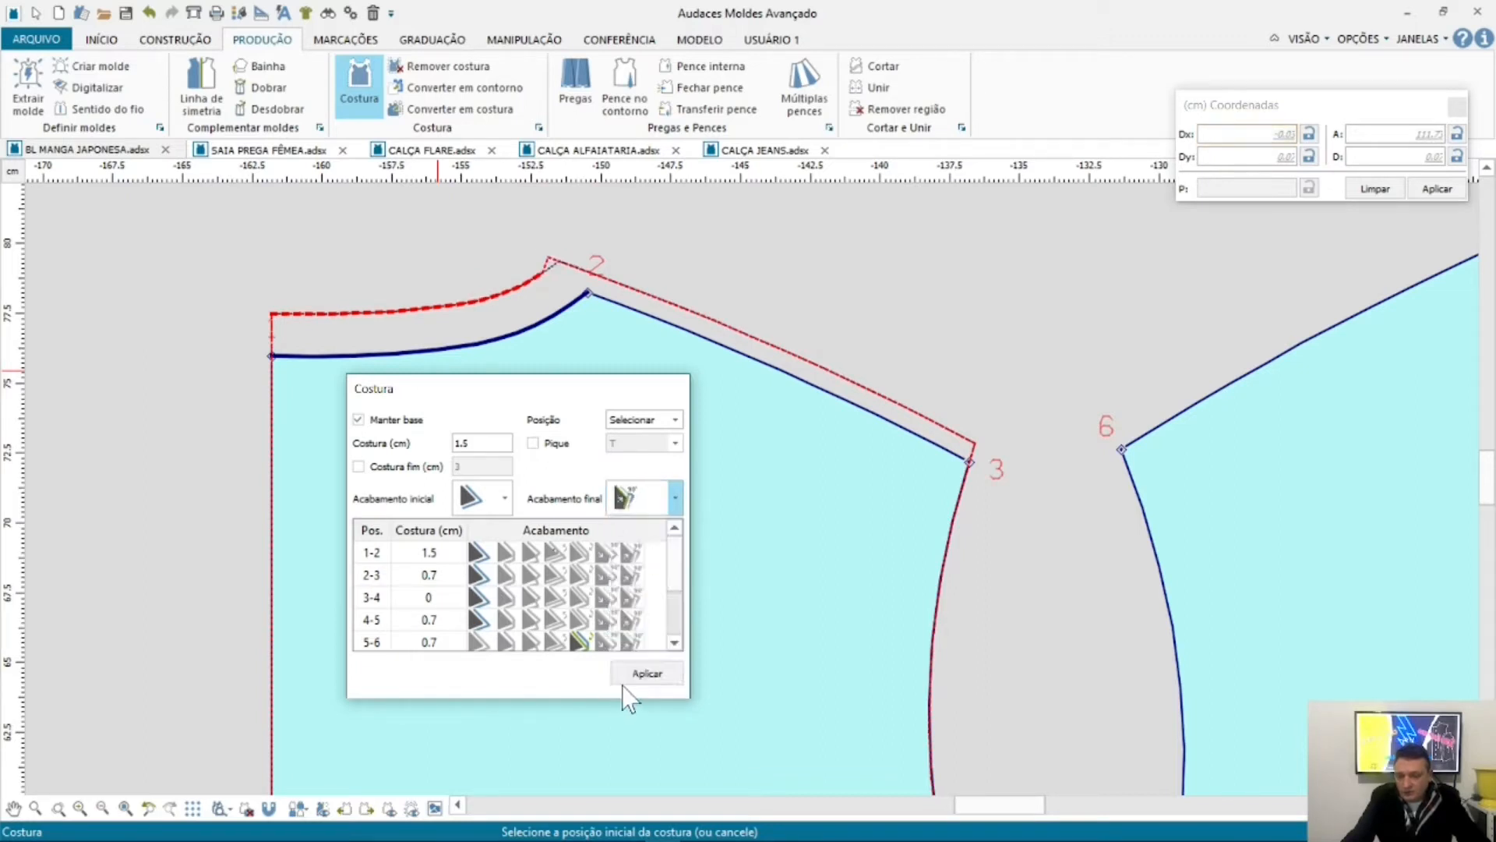
pyautogui.click(676, 499)
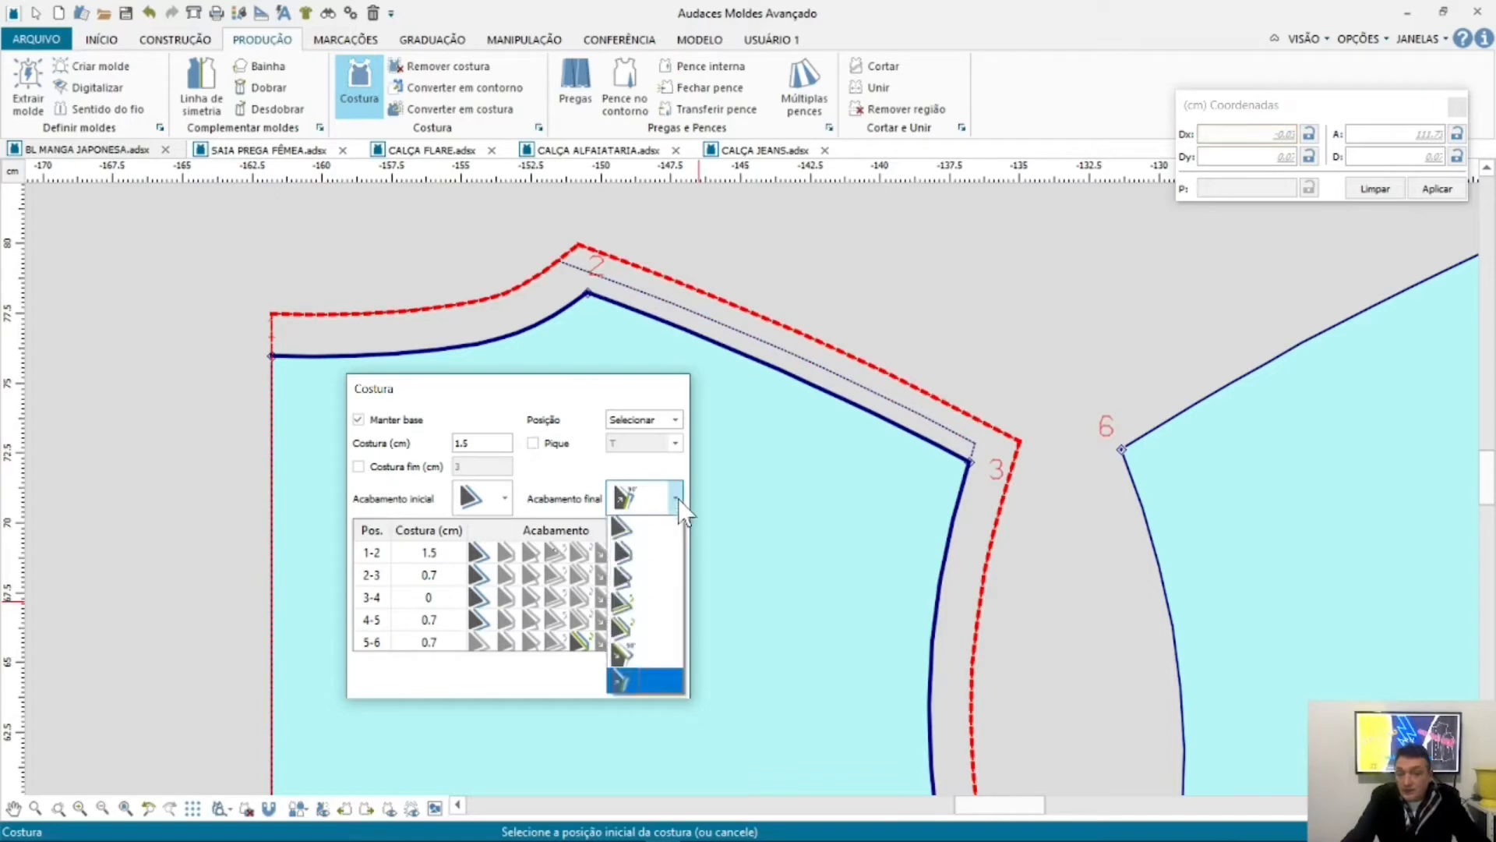
pyautogui.click(661, 580)
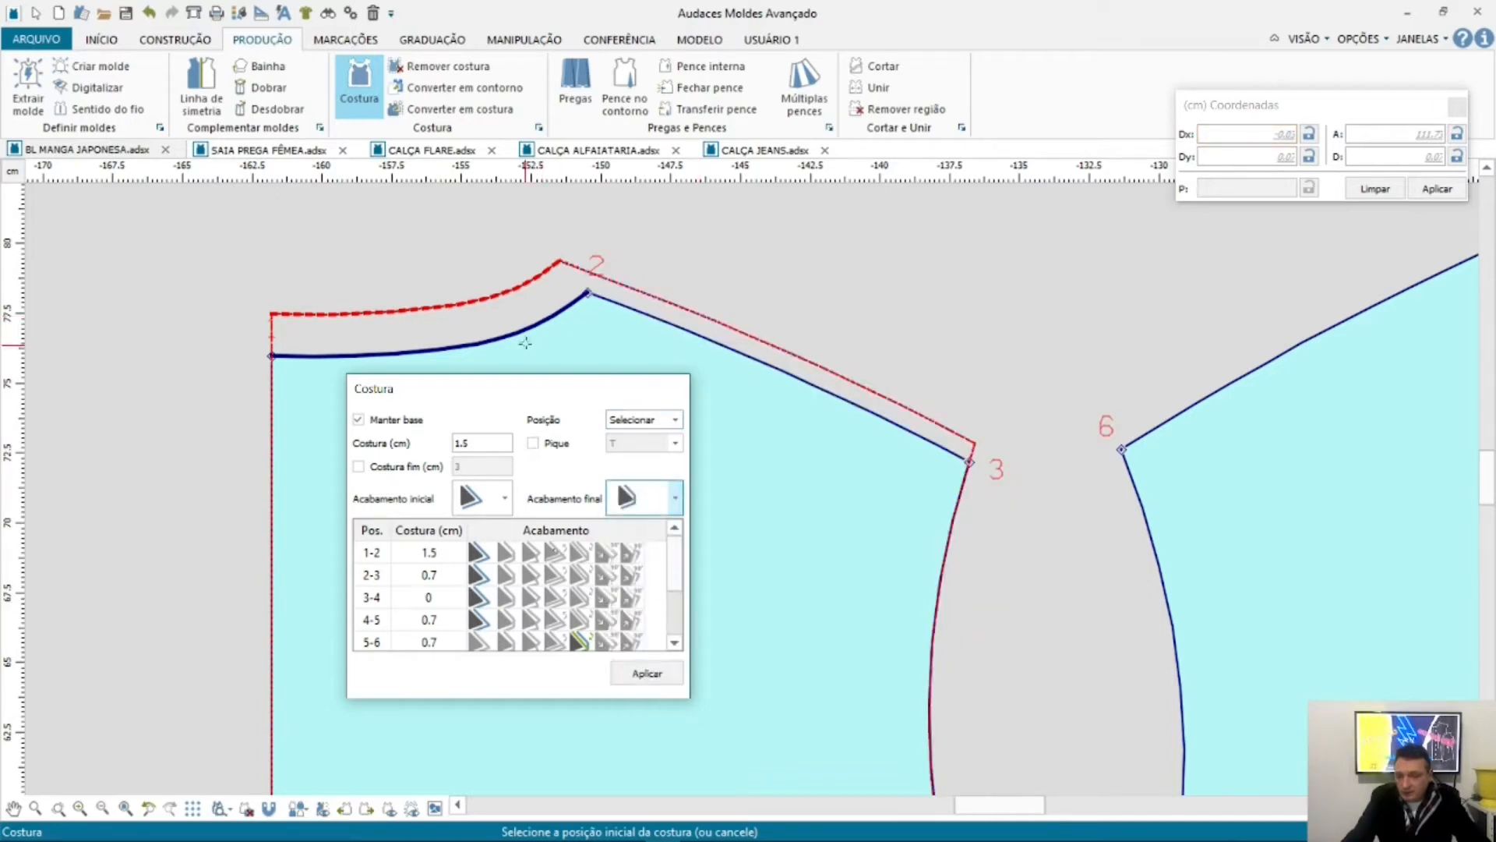
# Step: Try the second mirrored final finish on the neckline seam again, and apply the first 90° type at point 2
pyautogui.click(675, 499)
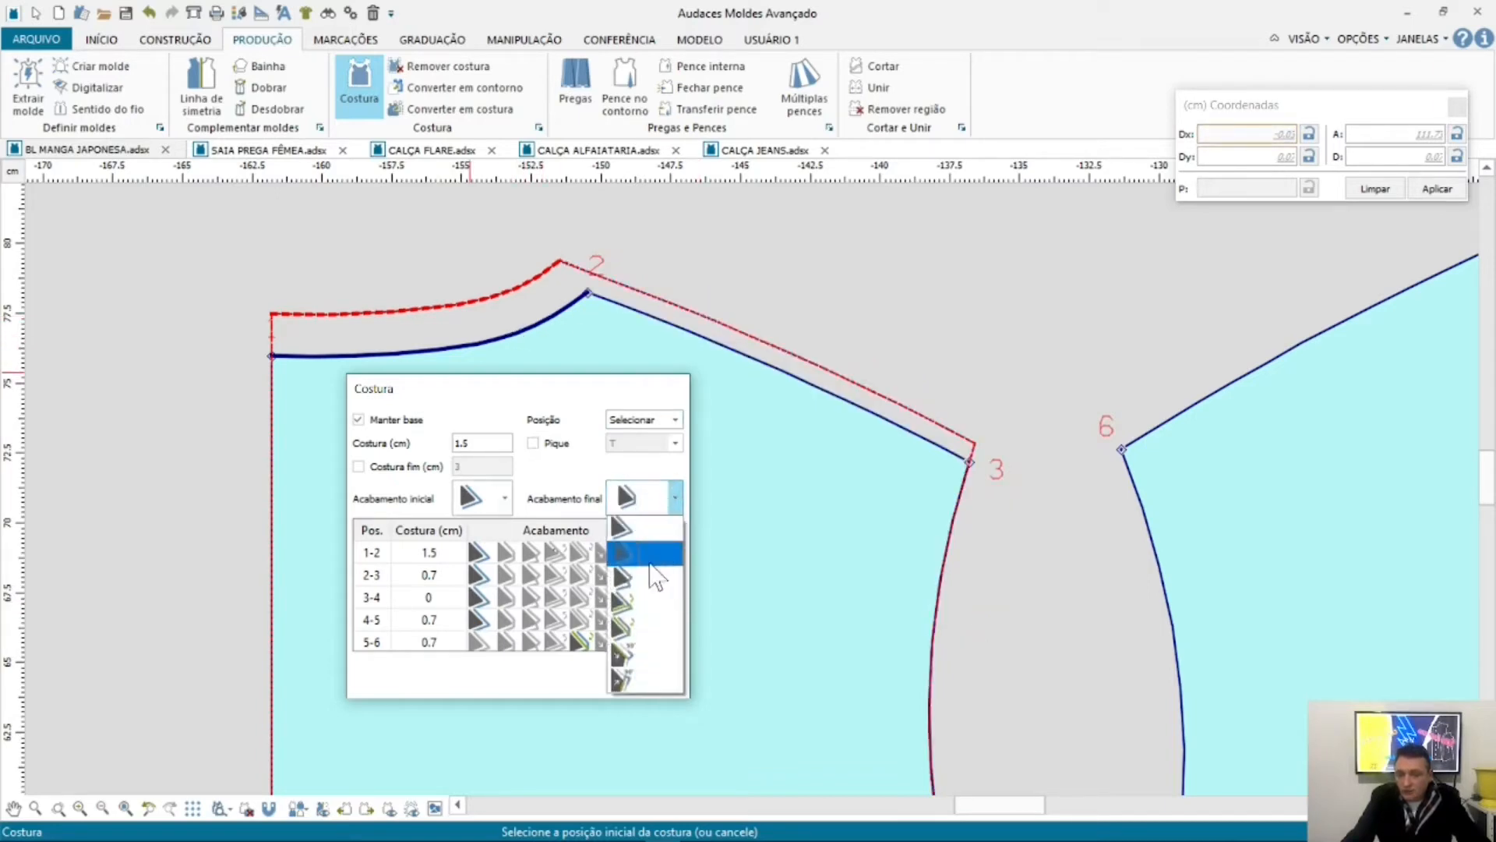
pyautogui.click(647, 631)
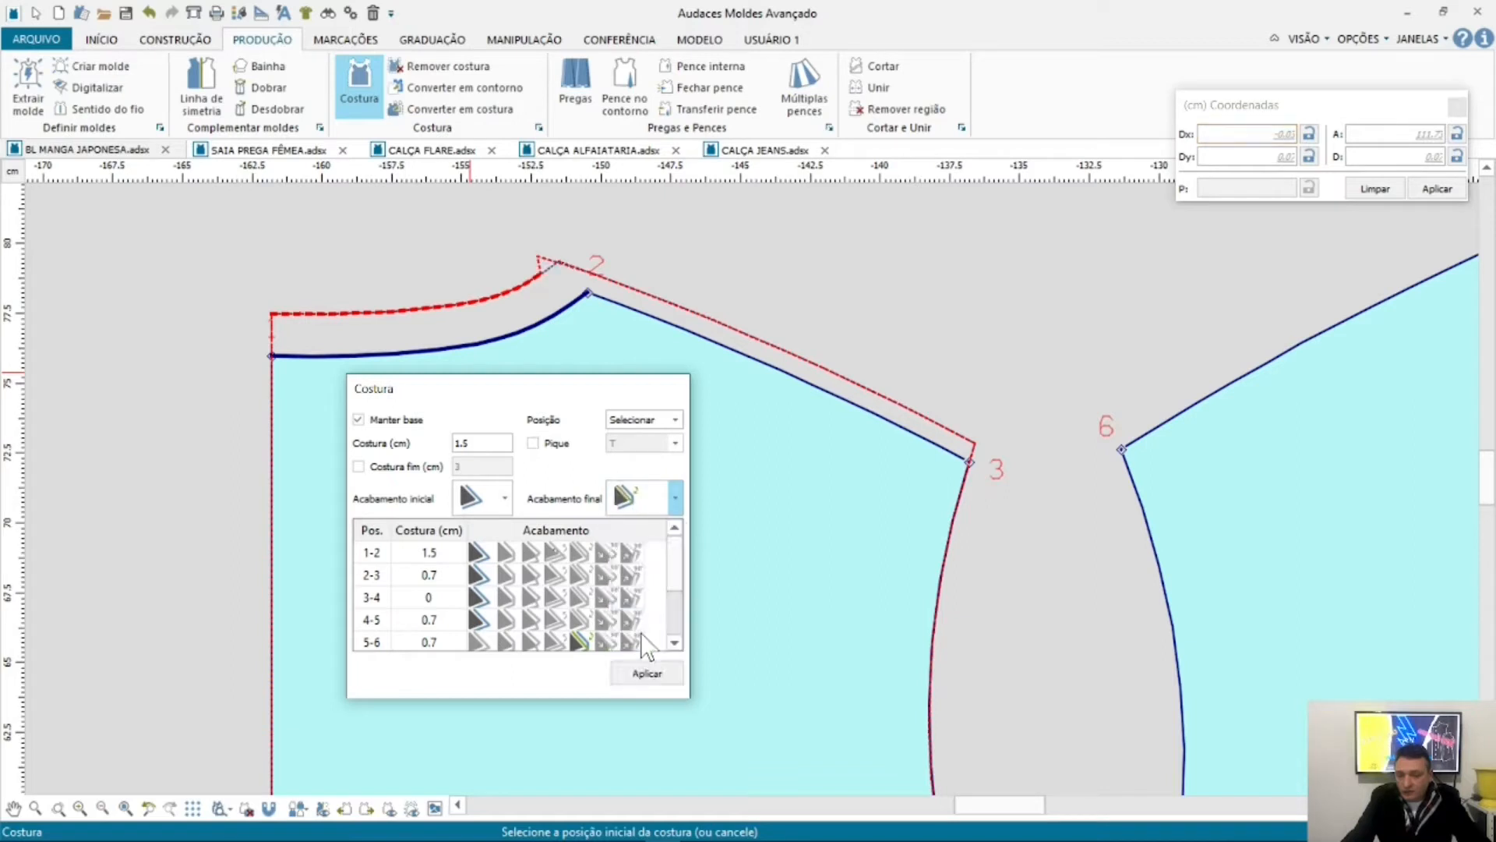
pyautogui.click(675, 499)
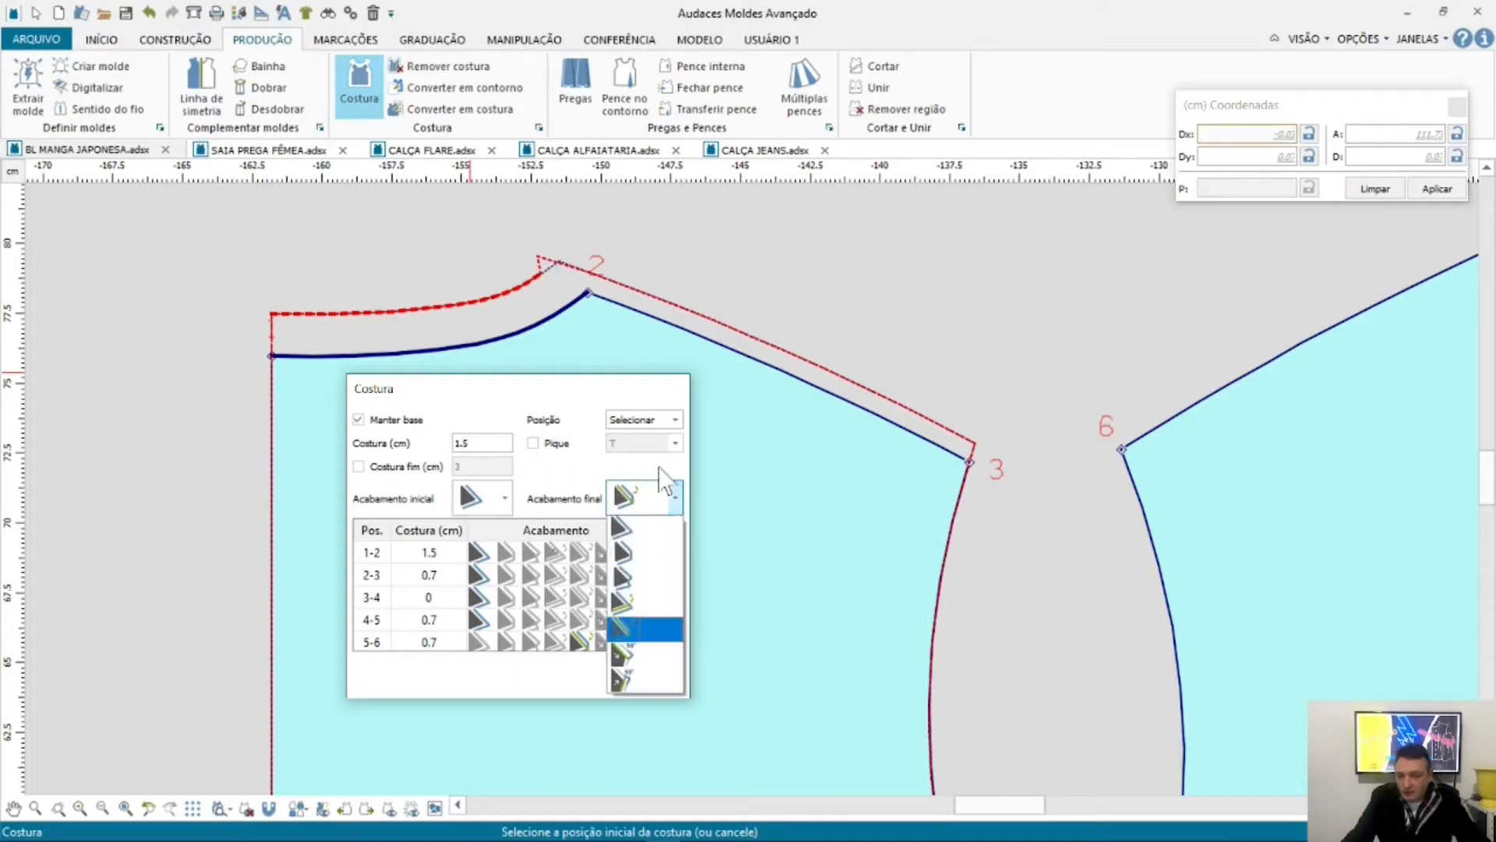
pyautogui.click(635, 663)
pyautogui.rightClick(481, 279)
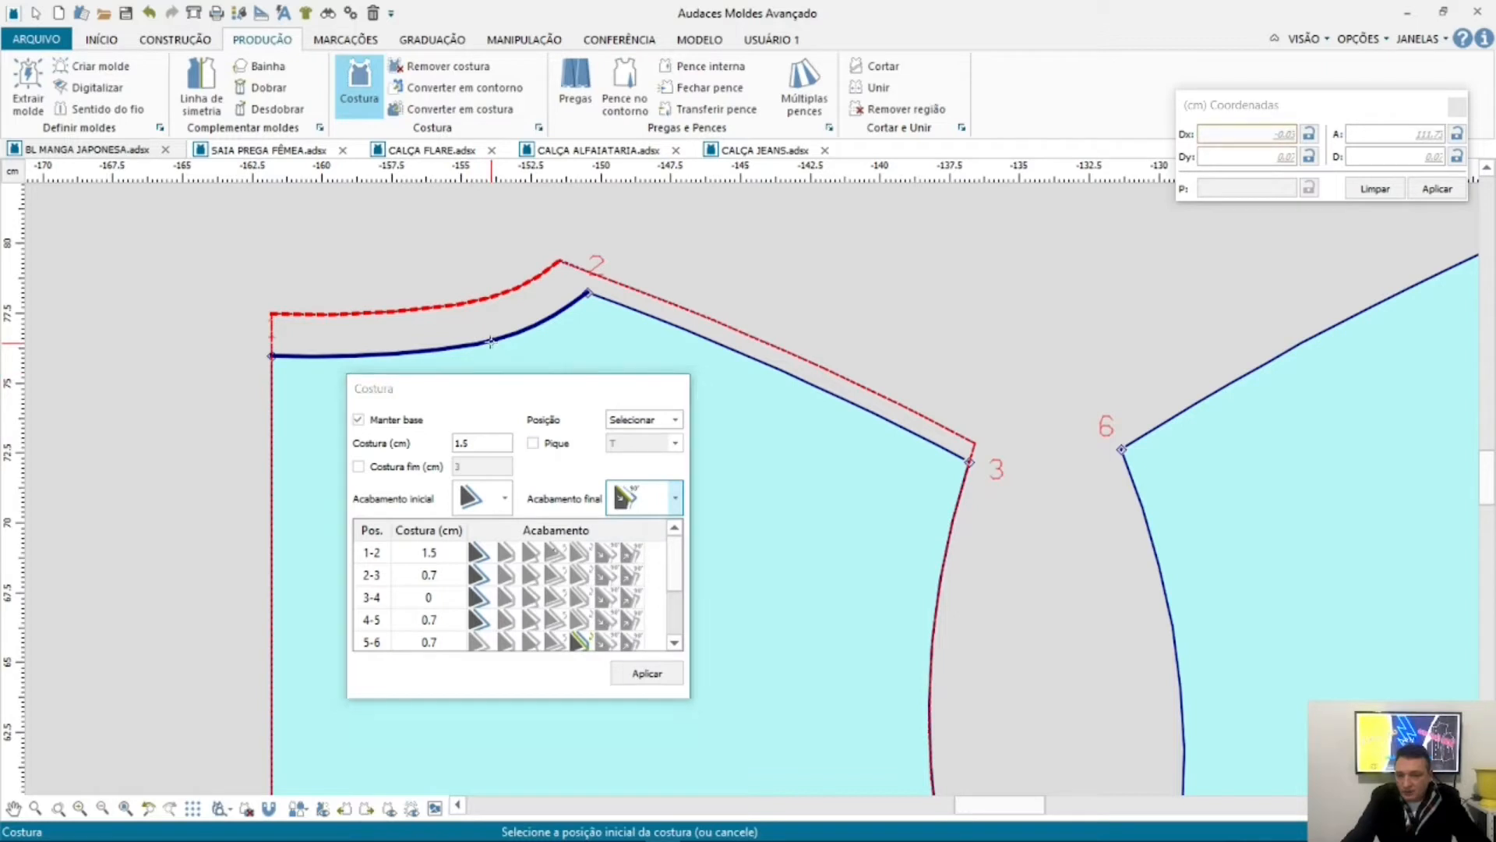
# Step: Reselect the neckline seam between points 1 and 2 and try the second and third listed final finishes at point 2
pyautogui.click(675, 499)
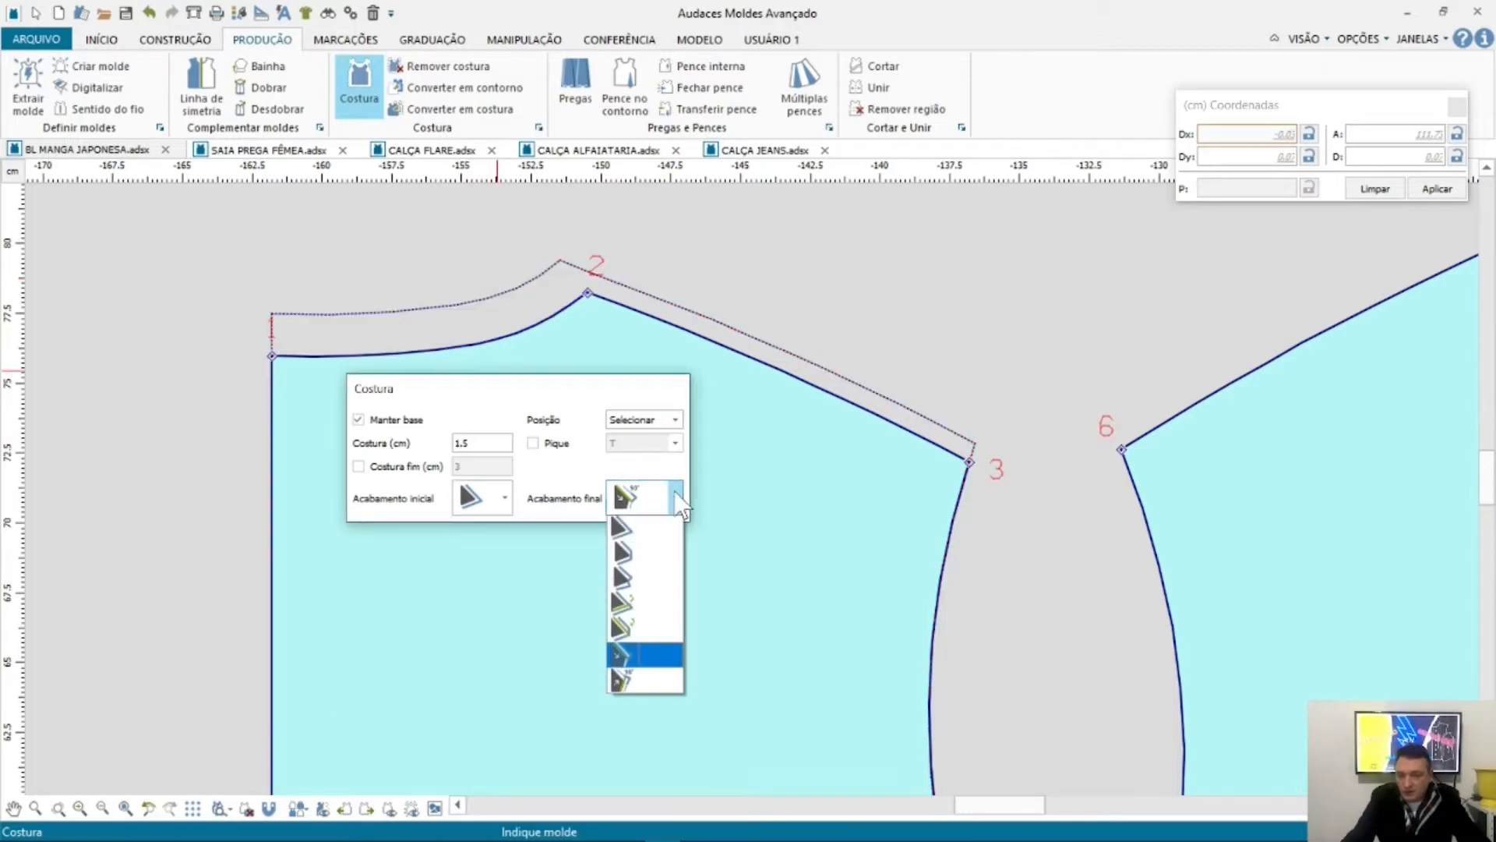
pyautogui.click(648, 554)
pyautogui.click(518, 322)
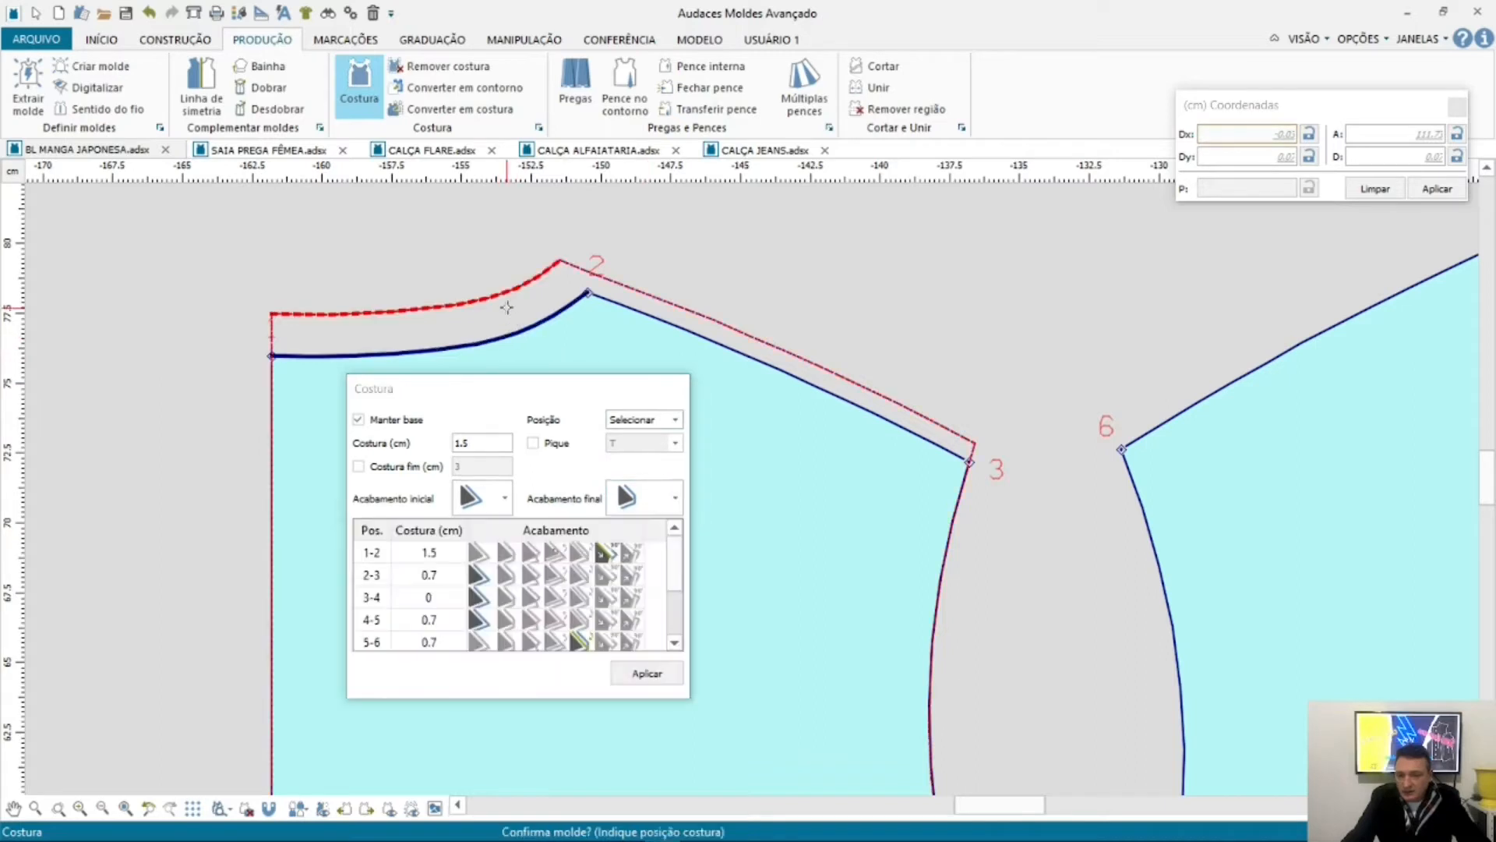
pyautogui.click(507, 308)
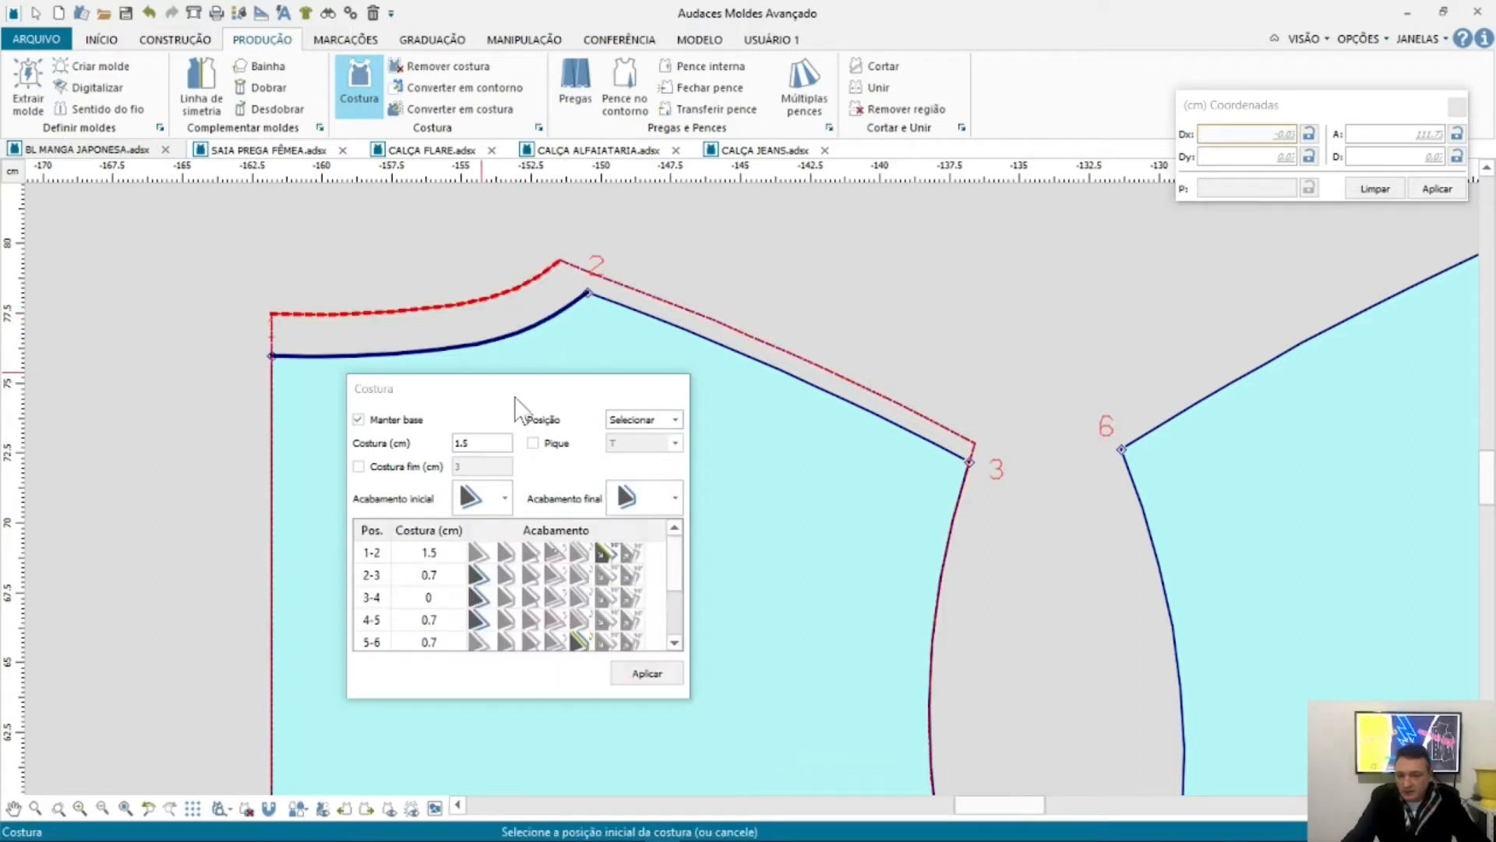
pyautogui.moveTo(515, 397); pyautogui.dragTo(340, 373)
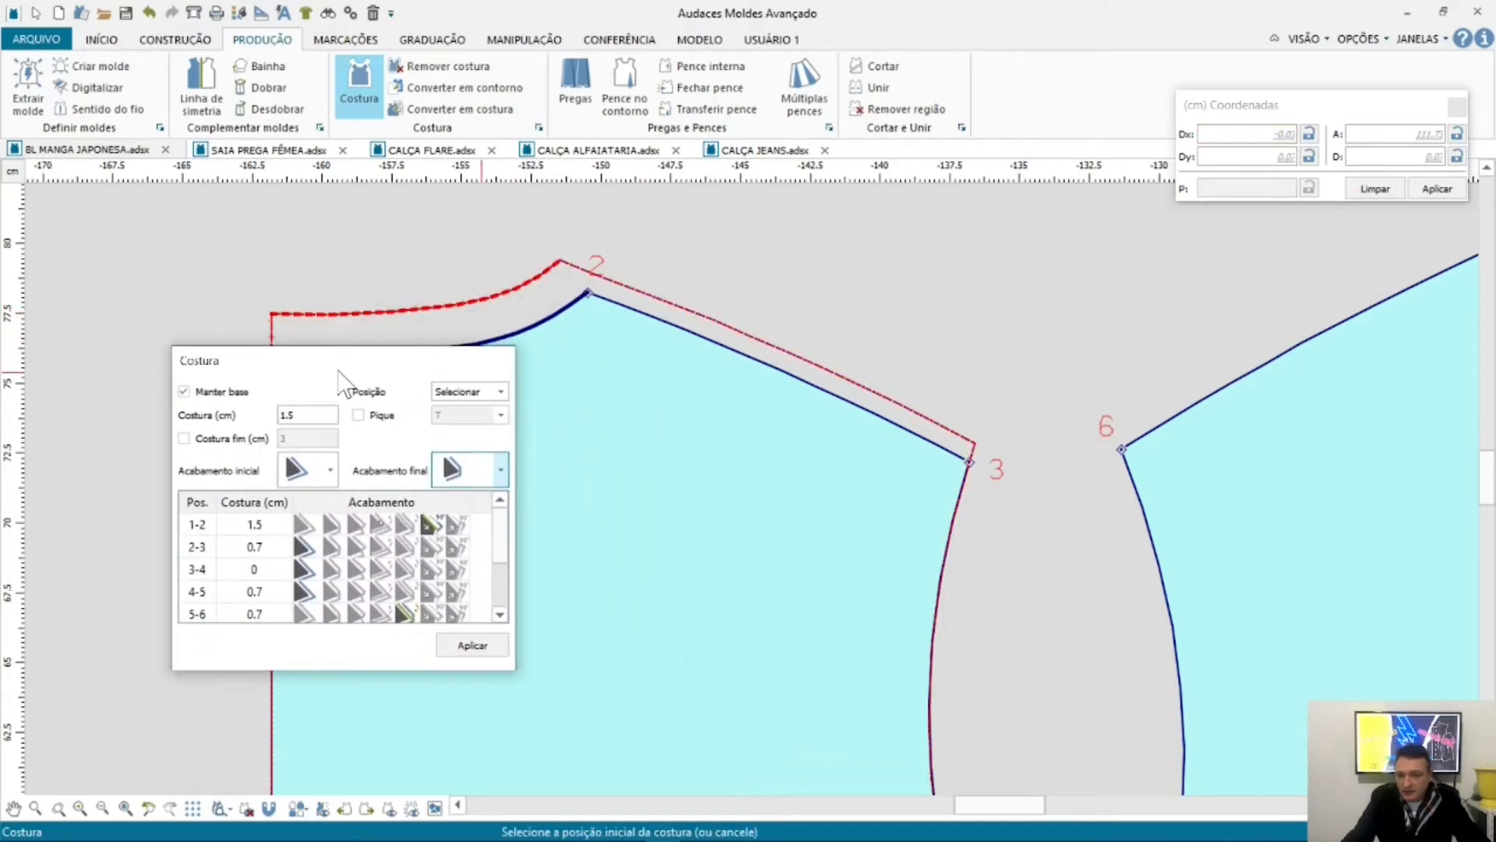
pyautogui.click(499, 470)
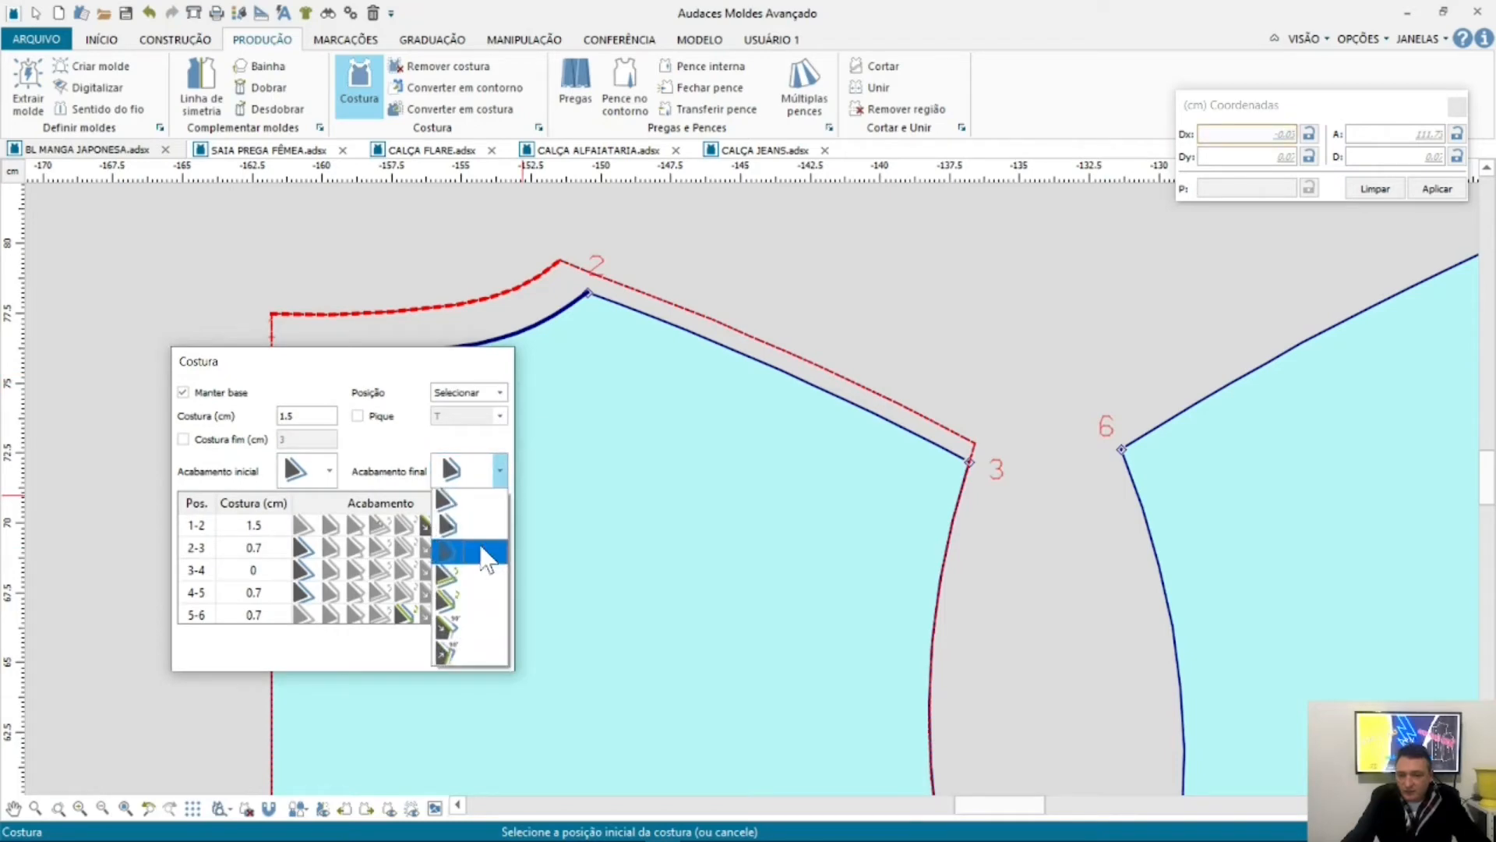
pyautogui.click(489, 556)
# Step: Apply the first mirrored final finish to the back piece's 1.5 cm neckline seam at point 2
pyautogui.click(500, 470)
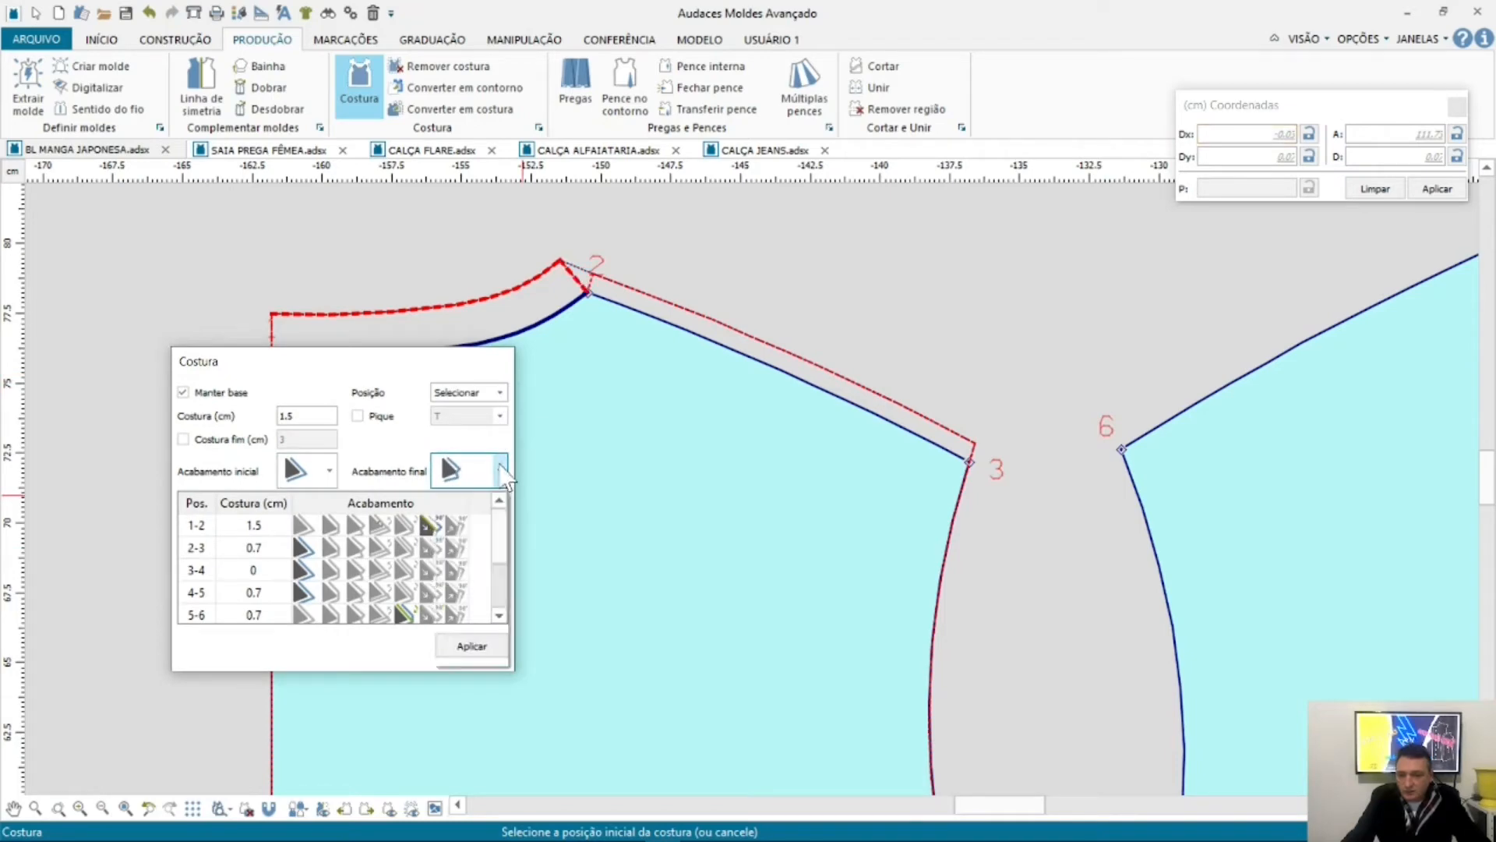
pyautogui.click(484, 586)
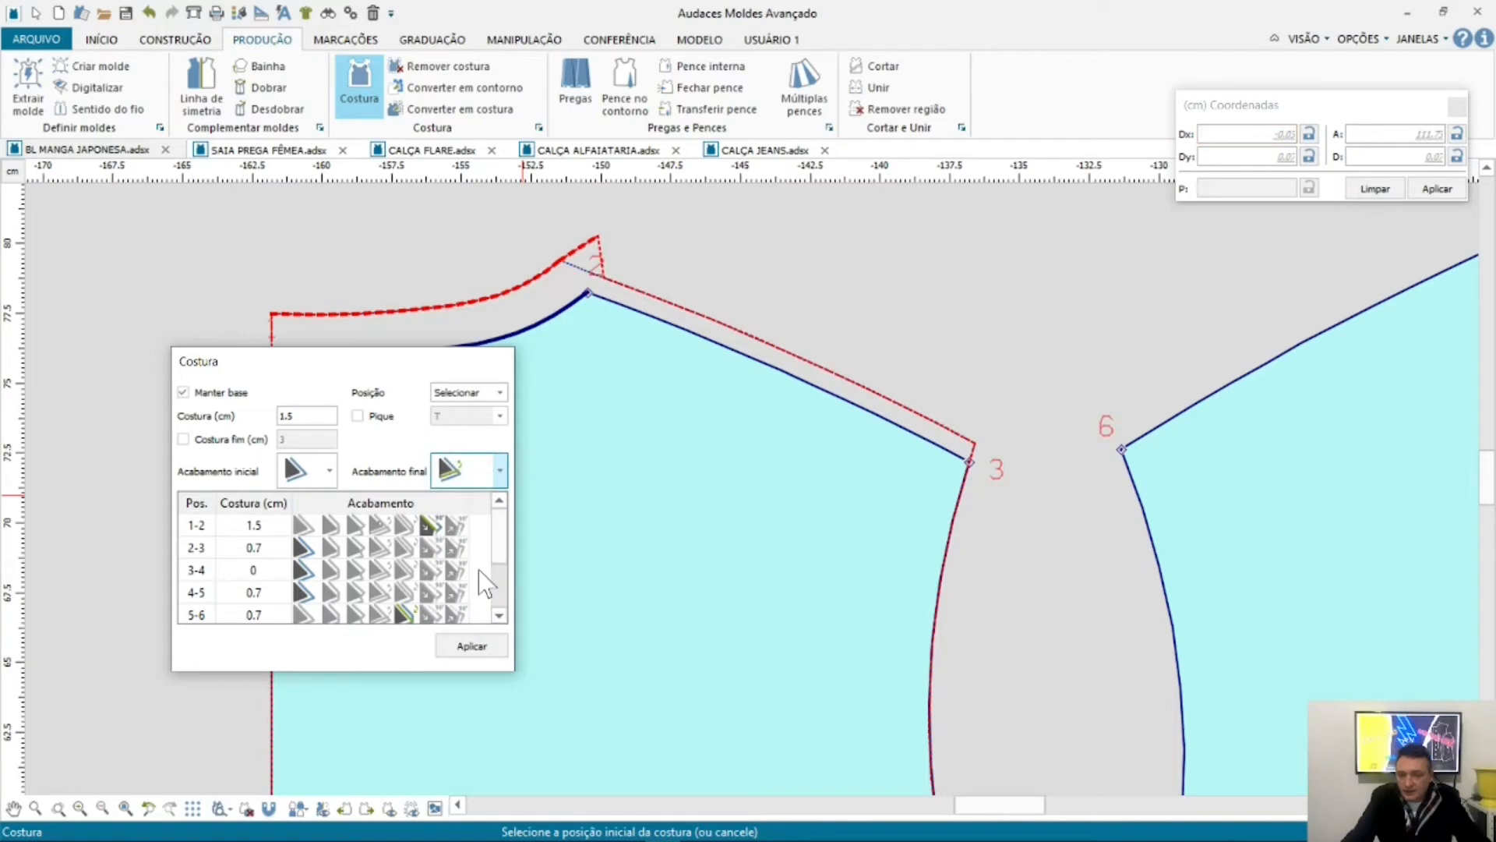
pyautogui.click(474, 646)
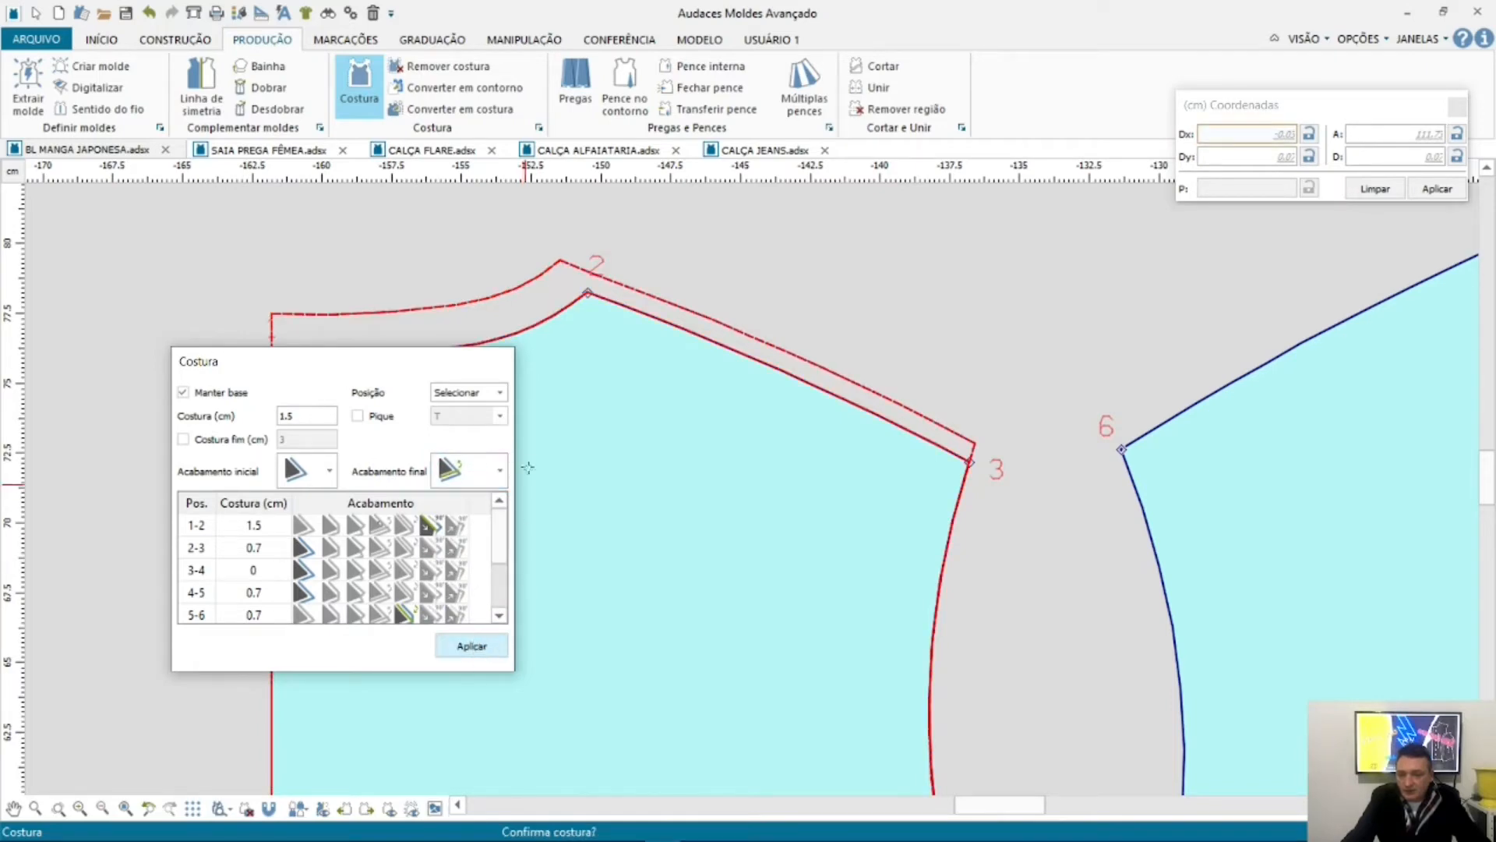
pyautogui.click(510, 337)
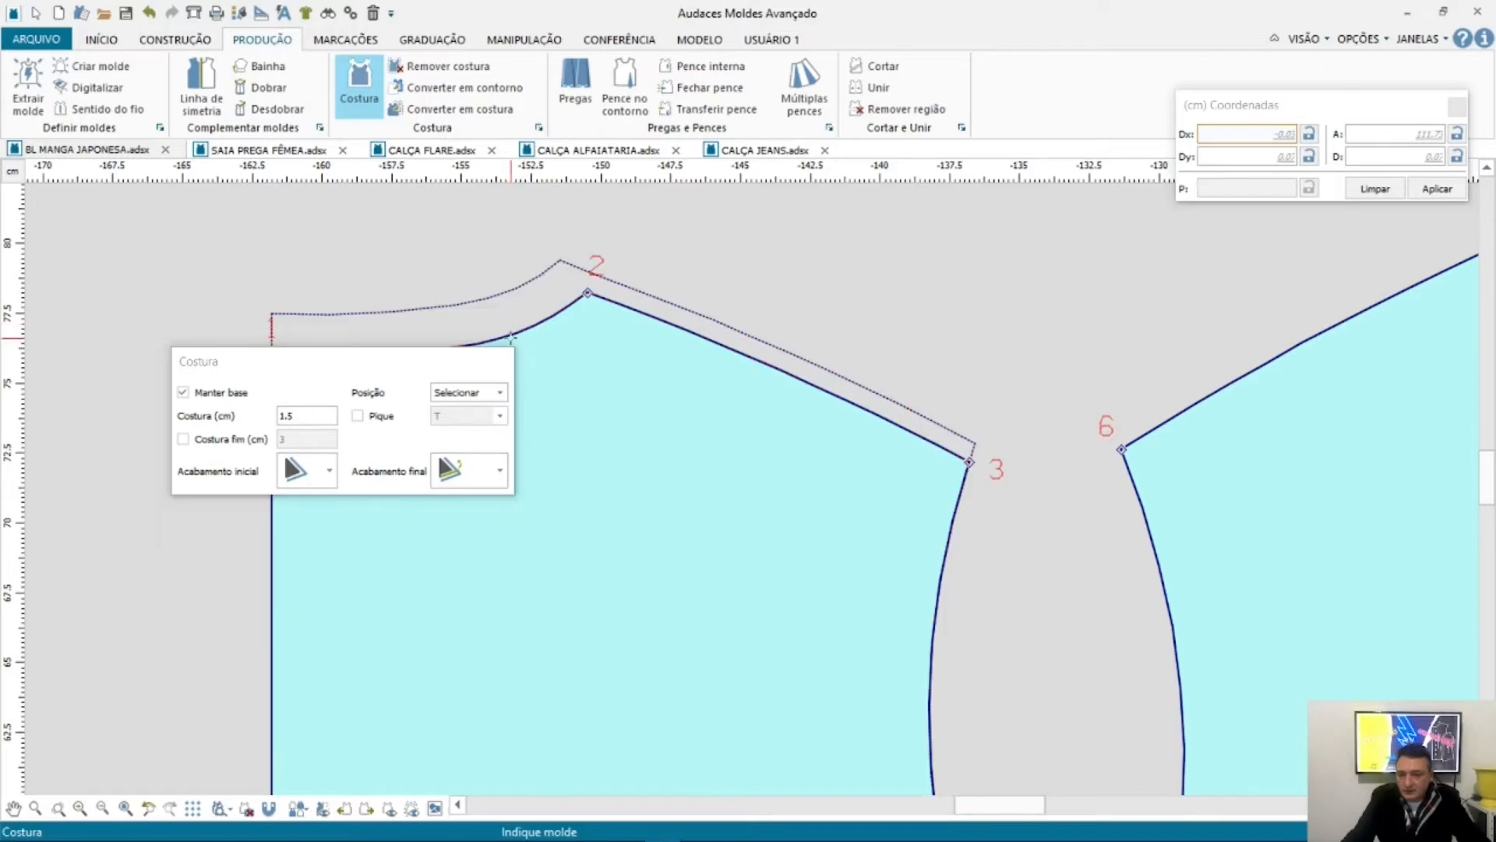
pyautogui.click(511, 328)
pyautogui.click(510, 312)
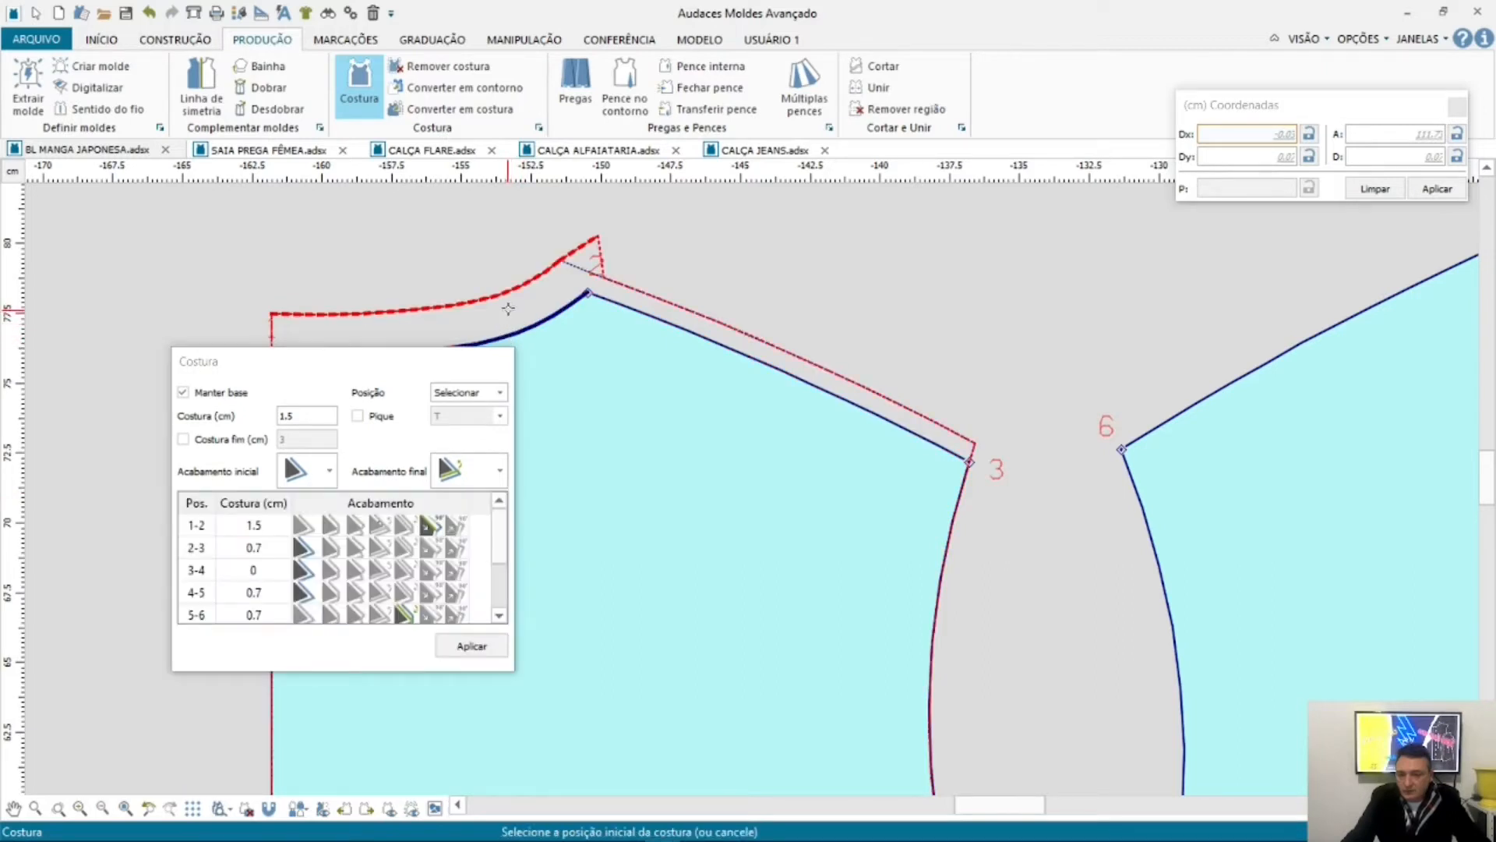
pyautogui.rightClick(508, 309)
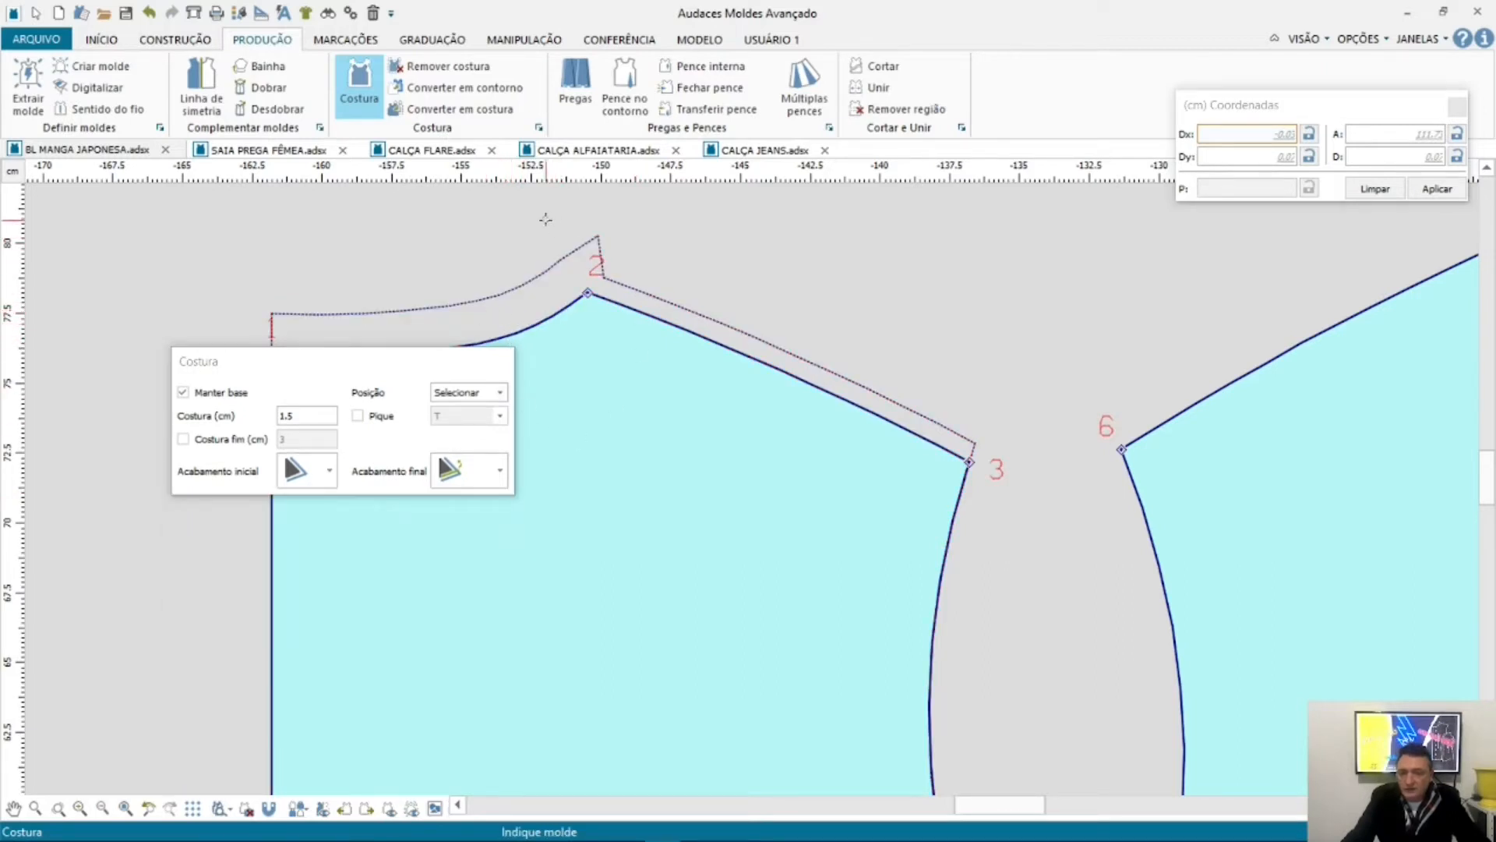
# Step: Add a 1.5 cm seam allowance to the back armhole between points 3 and 4, with the first listed finish at both ends
pyautogui.scroll(-4, 421, 228)
pyautogui.scroll(-1, 844, 460)
pyautogui.scroll(2, 845, 593)
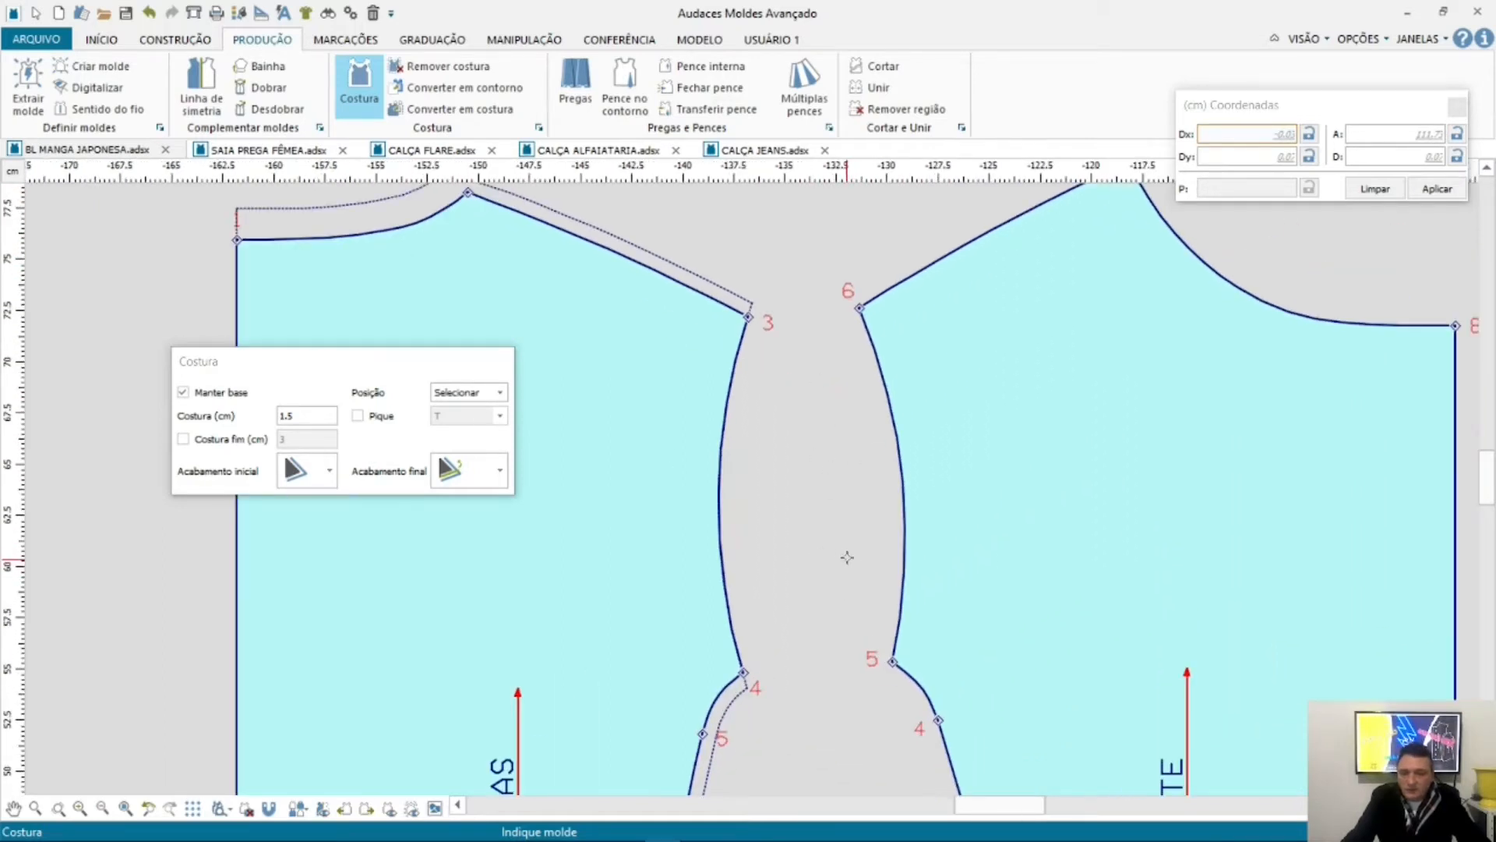
pyautogui.scroll(-1, 847, 557)
pyautogui.scroll(1, 680, 296)
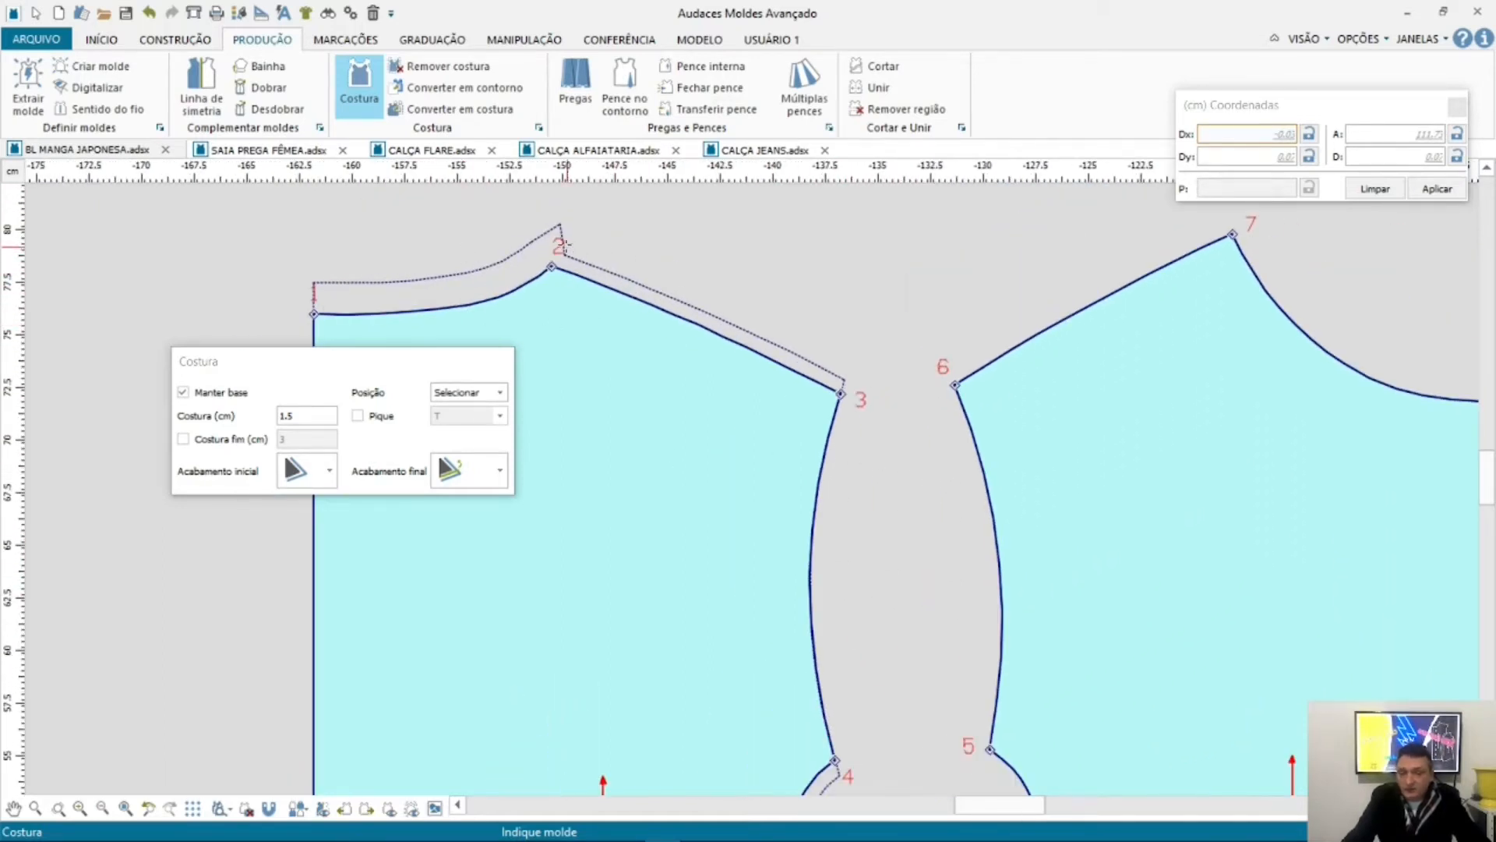
pyautogui.moveTo(458, 365); pyautogui.dragTo(545, 466)
pyautogui.scroll(-1, 499, 515)
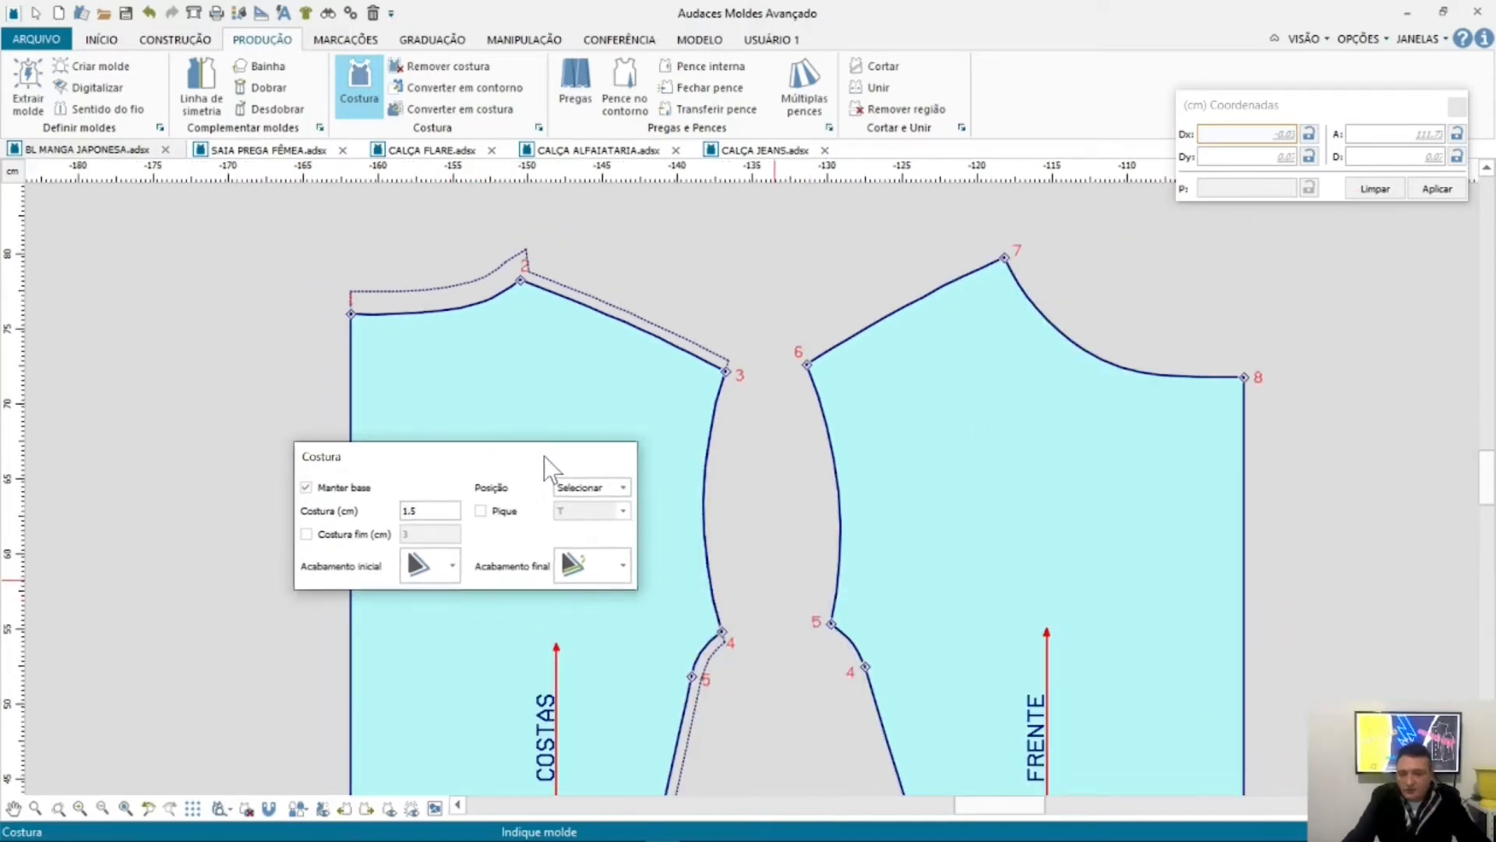
pyautogui.scroll(1, 687, 496)
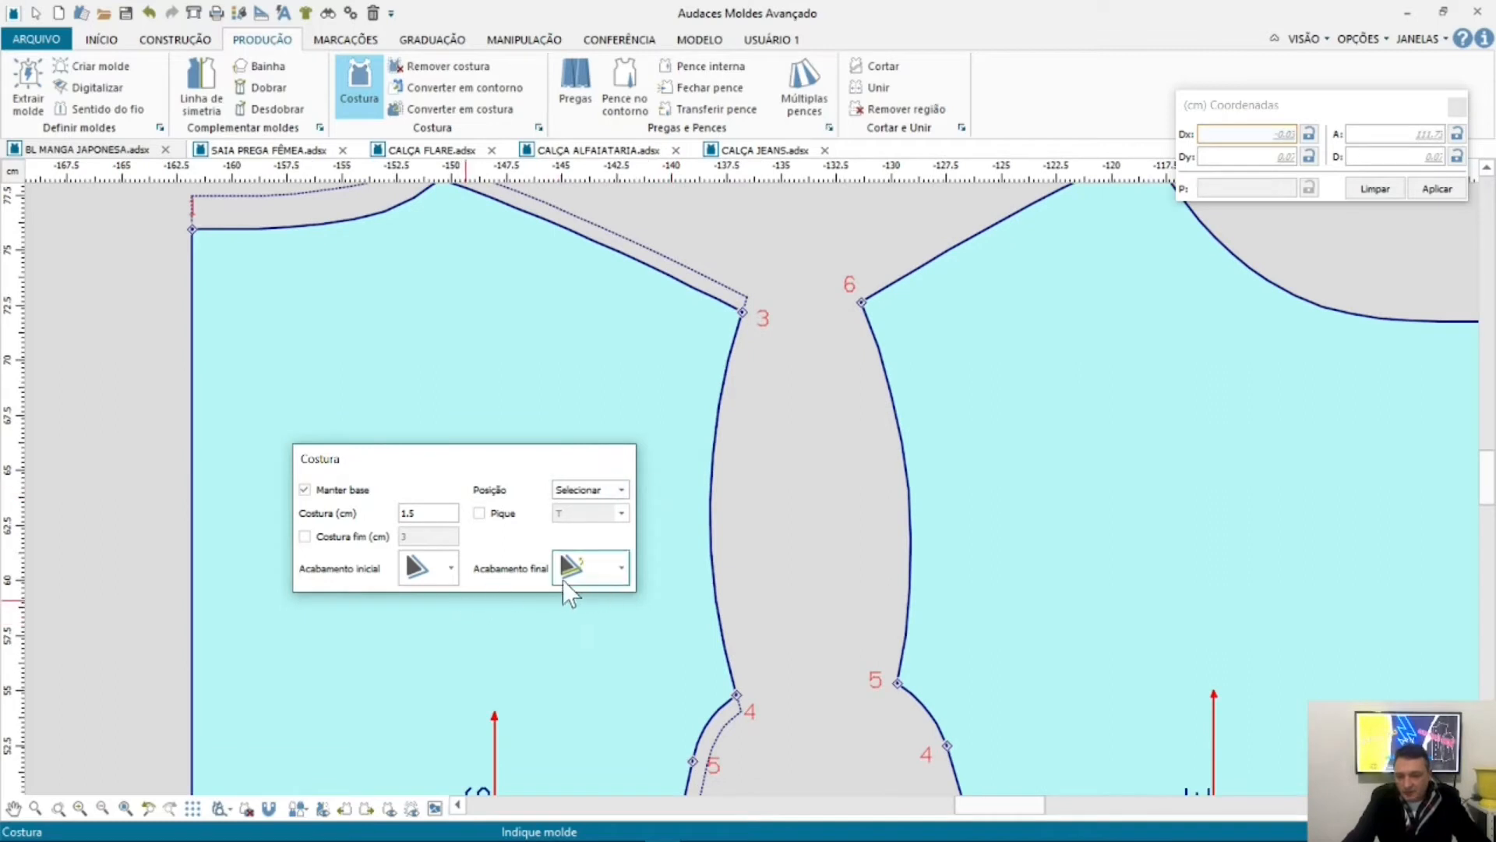
pyautogui.click(622, 568)
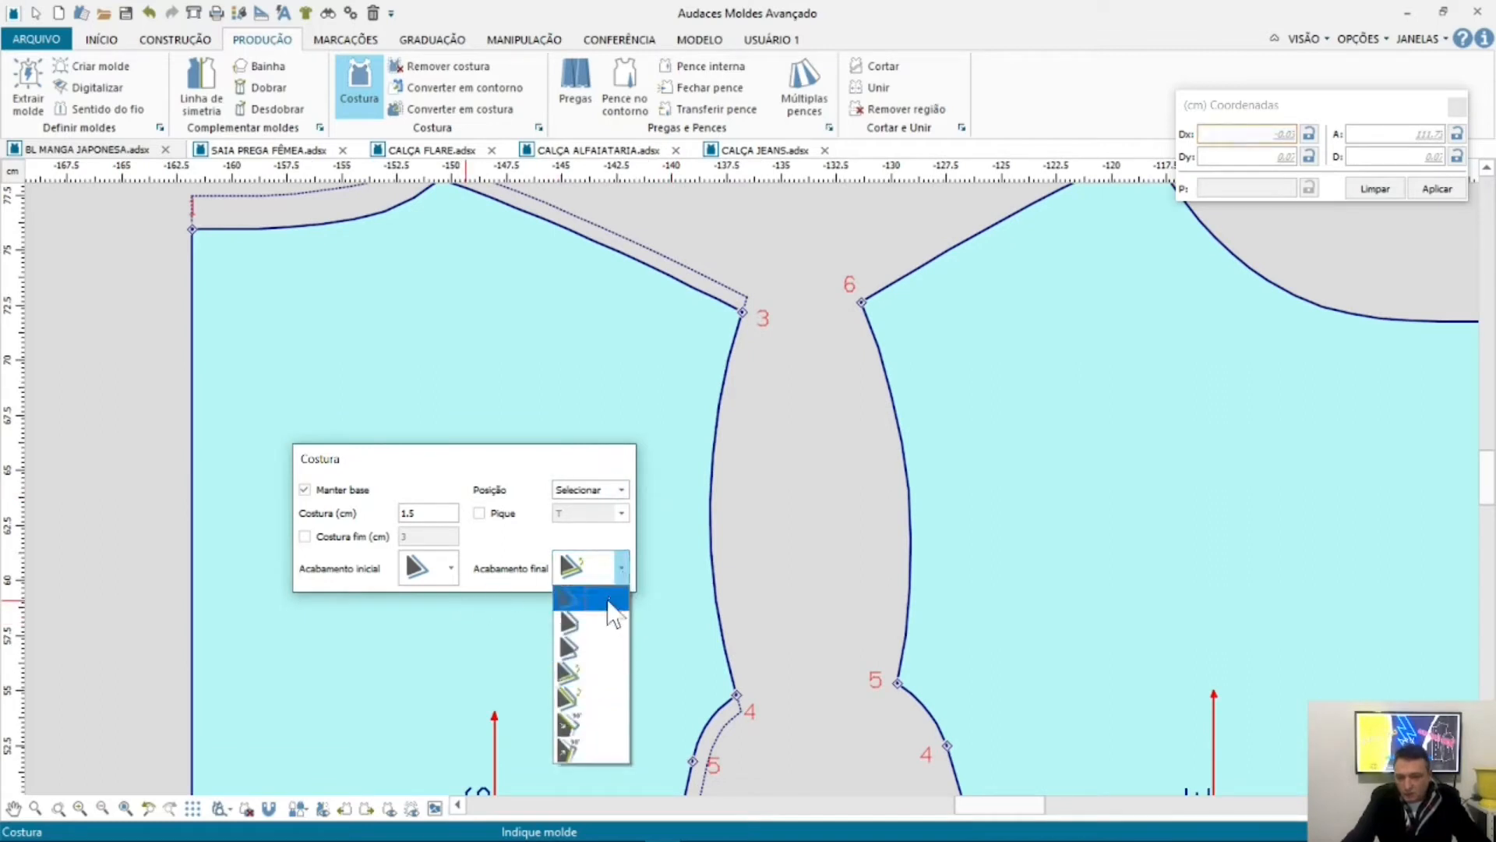
pyautogui.click(608, 601)
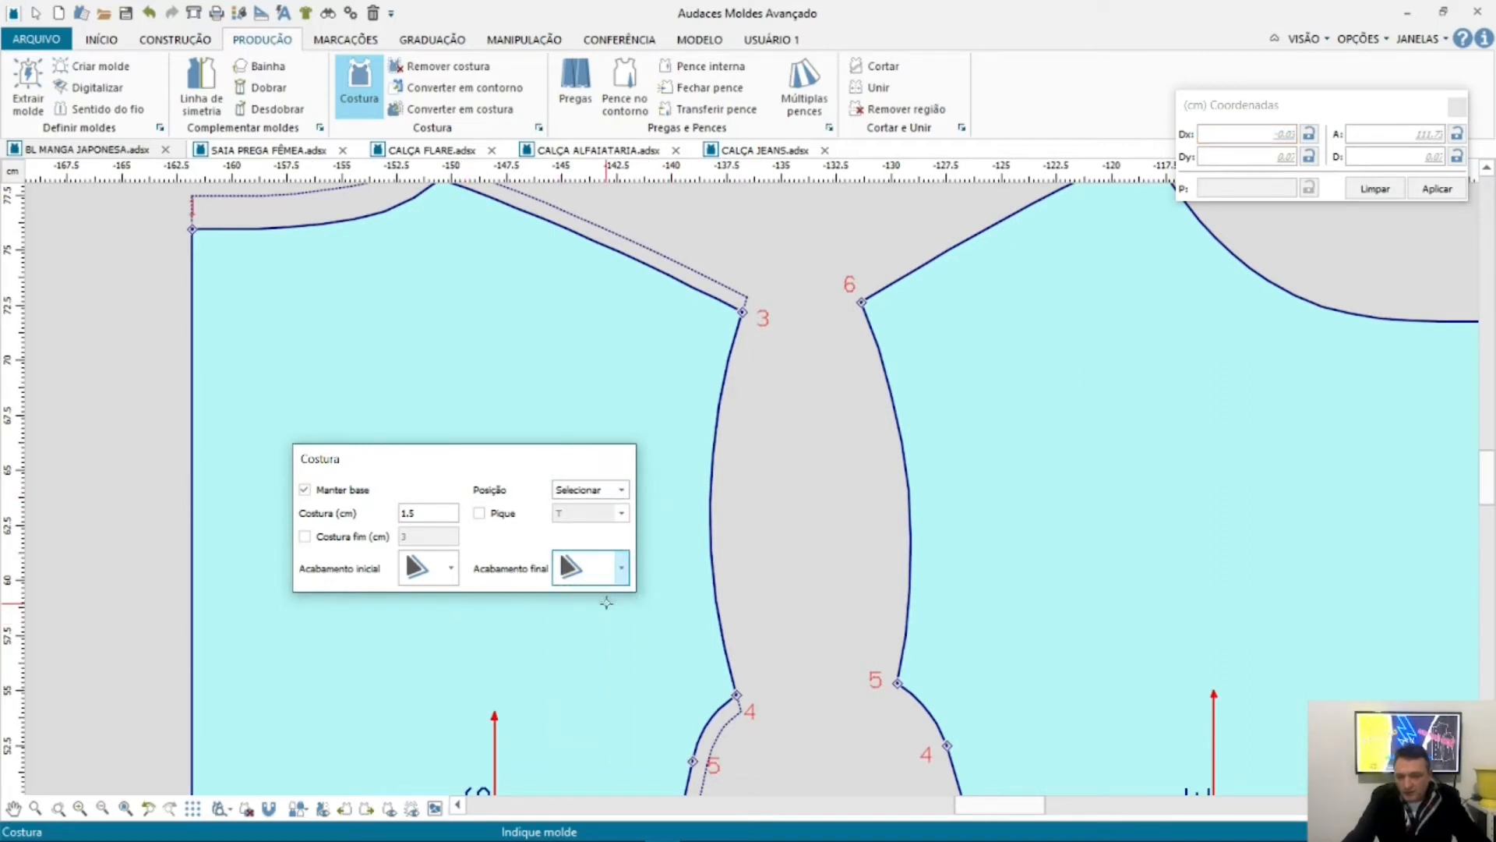
pyautogui.click(712, 553)
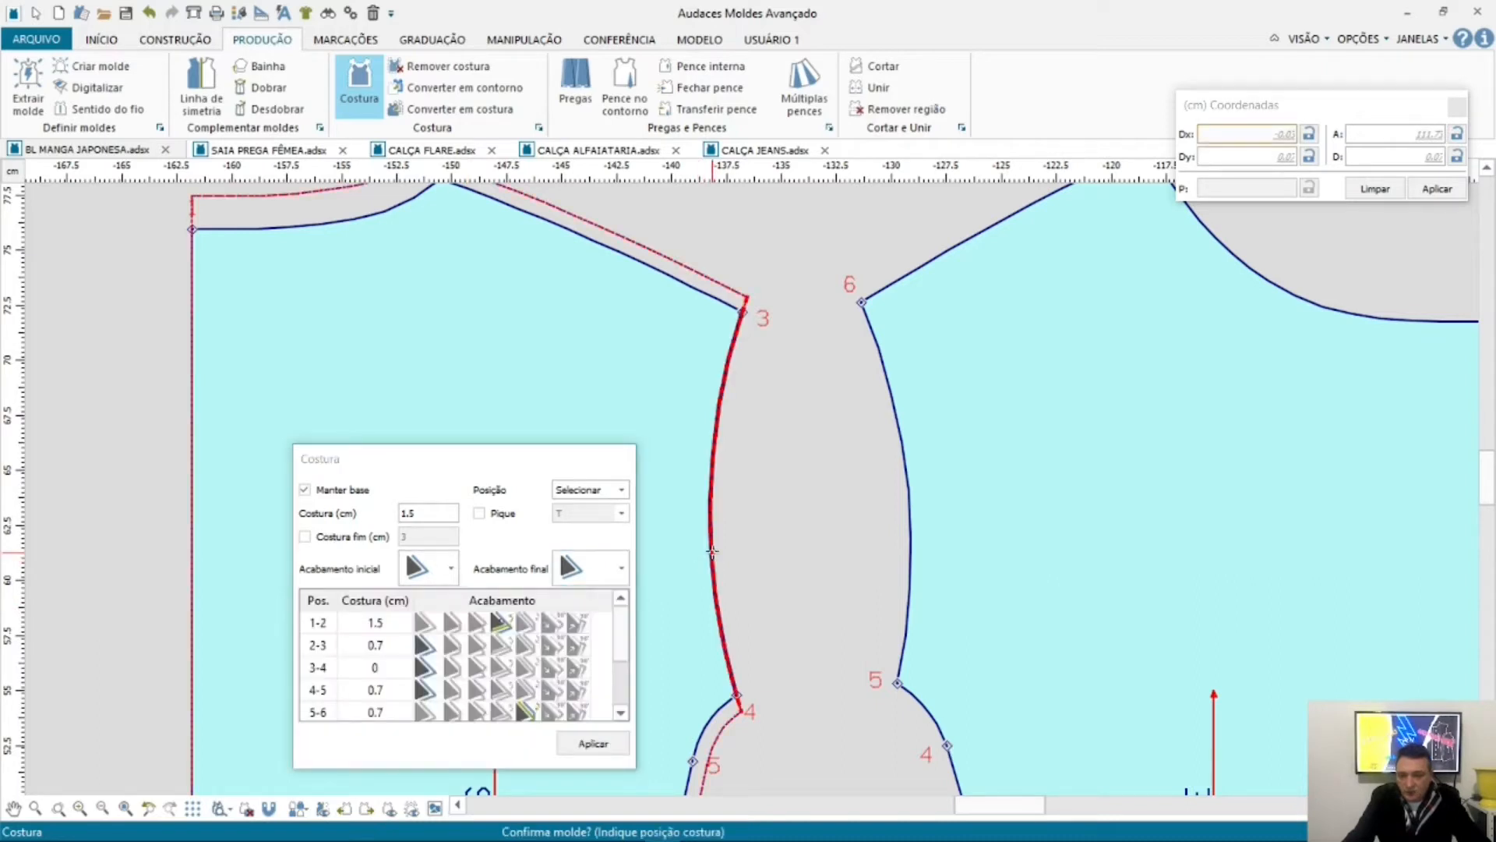
pyautogui.click(712, 552)
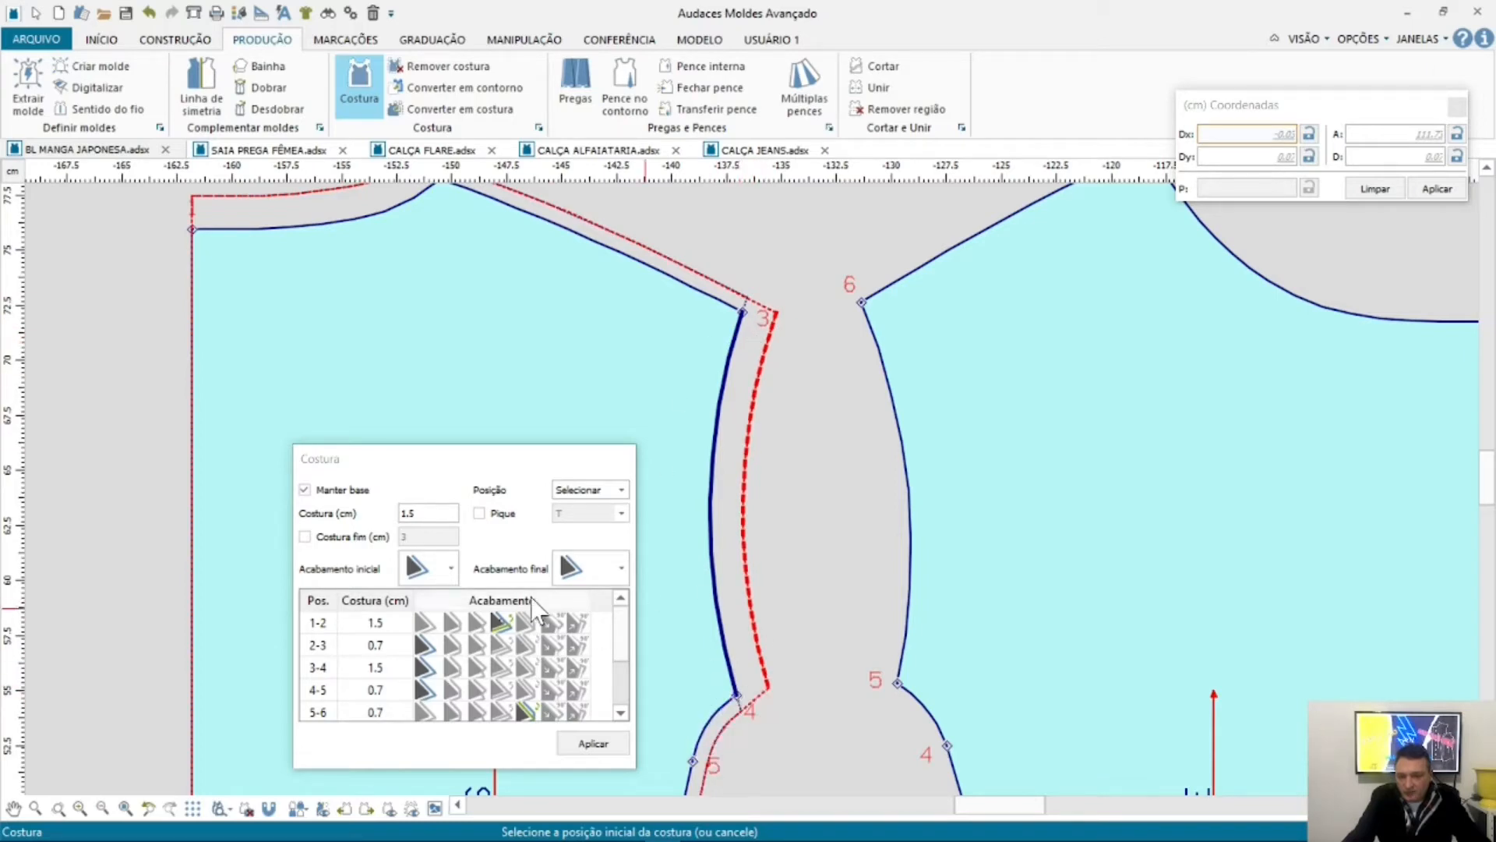
# Step: Try the first mirrored initial finish on the back armhole seam at point 3 and change it to the second mirrored type
pyautogui.click(451, 569)
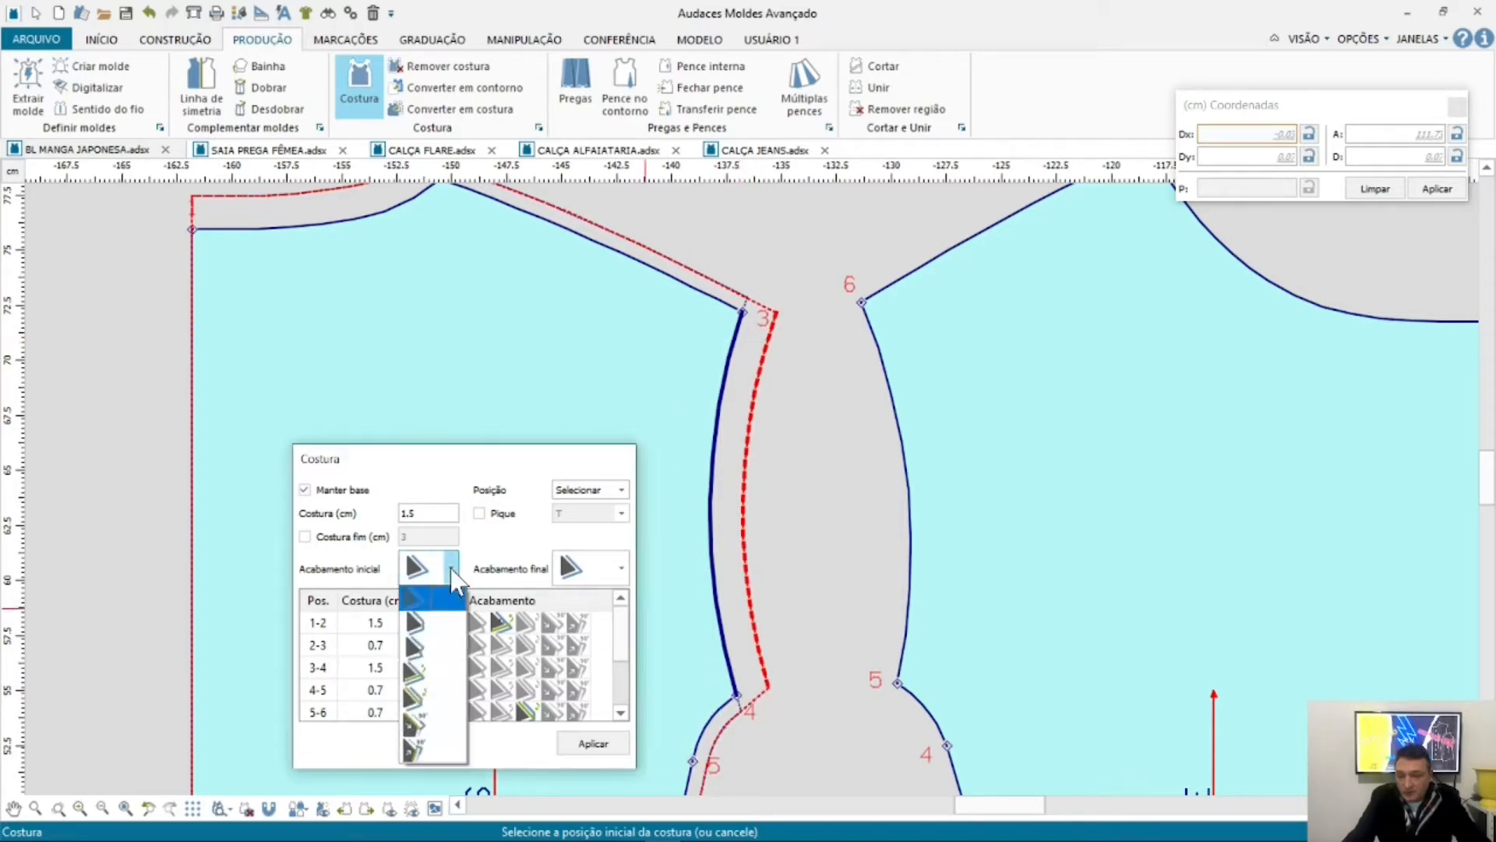
pyautogui.click(436, 672)
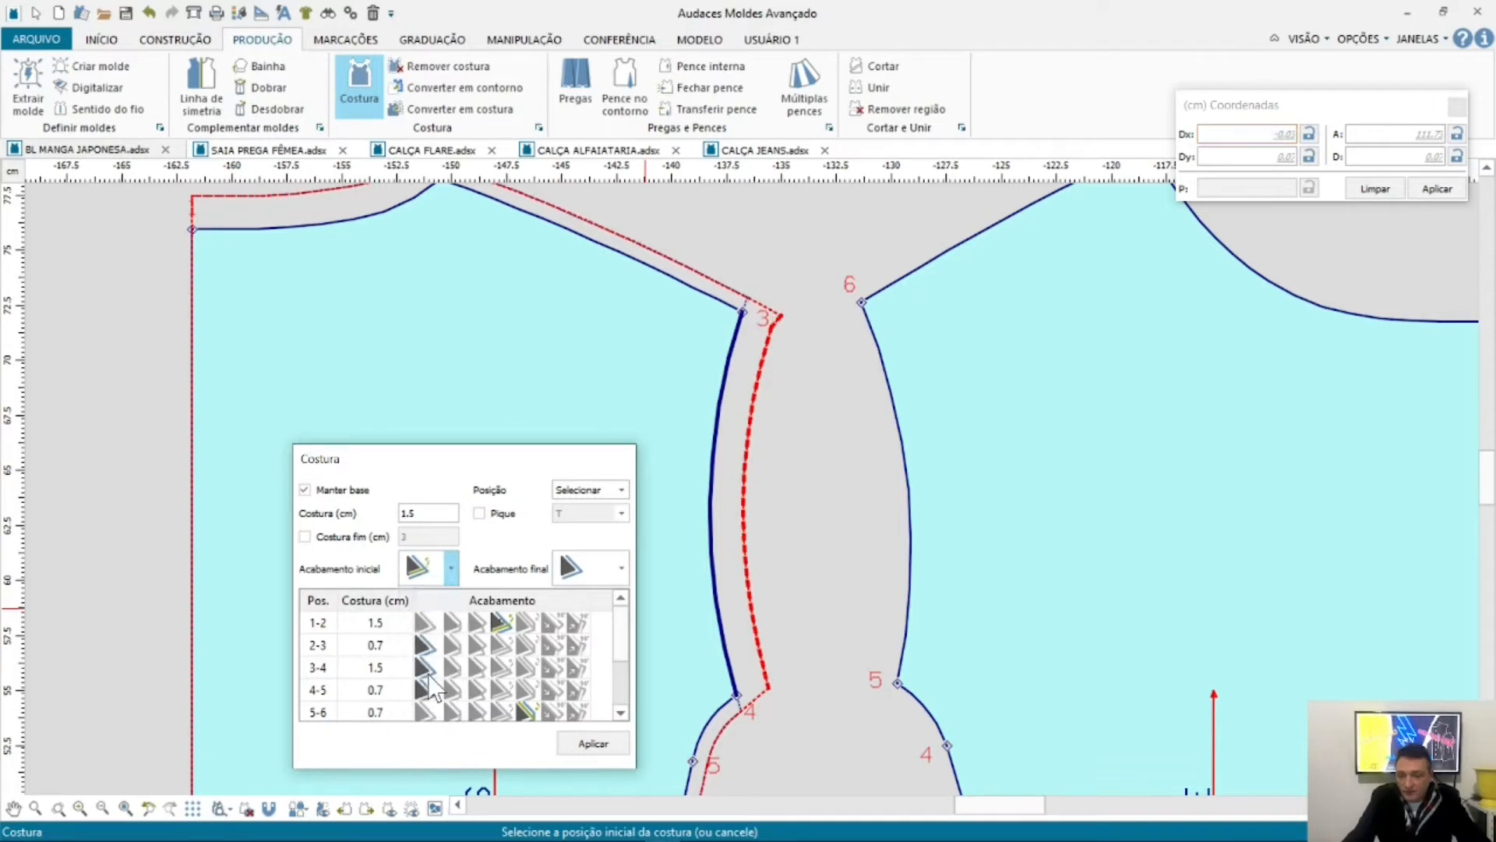
pyautogui.click(451, 569)
pyautogui.click(449, 709)
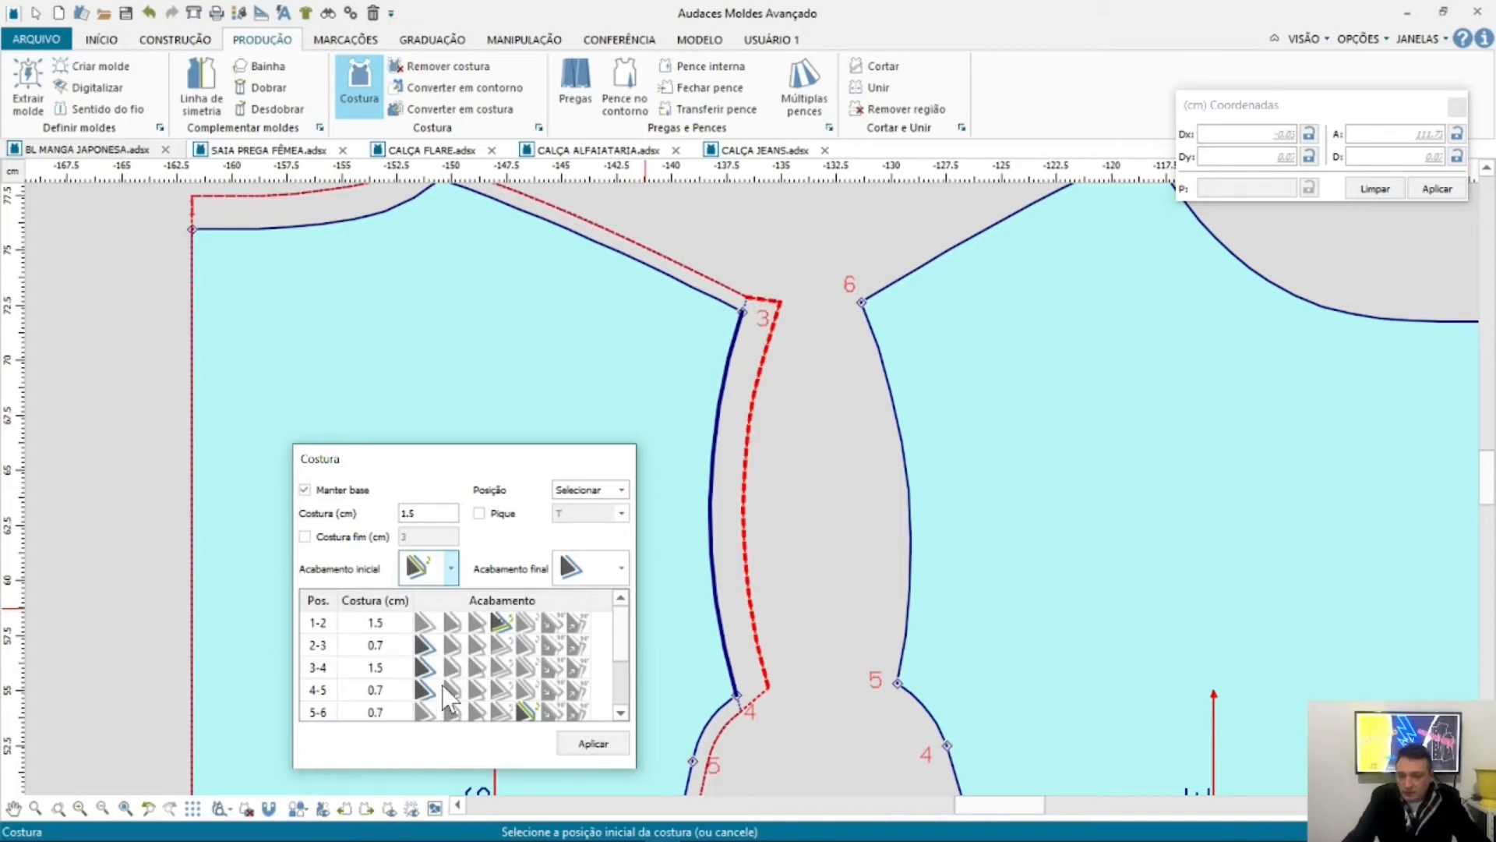
# Step: Try the second mirrored and both 90° final finishes on the back armhole seam at point 4
pyautogui.click(621, 568)
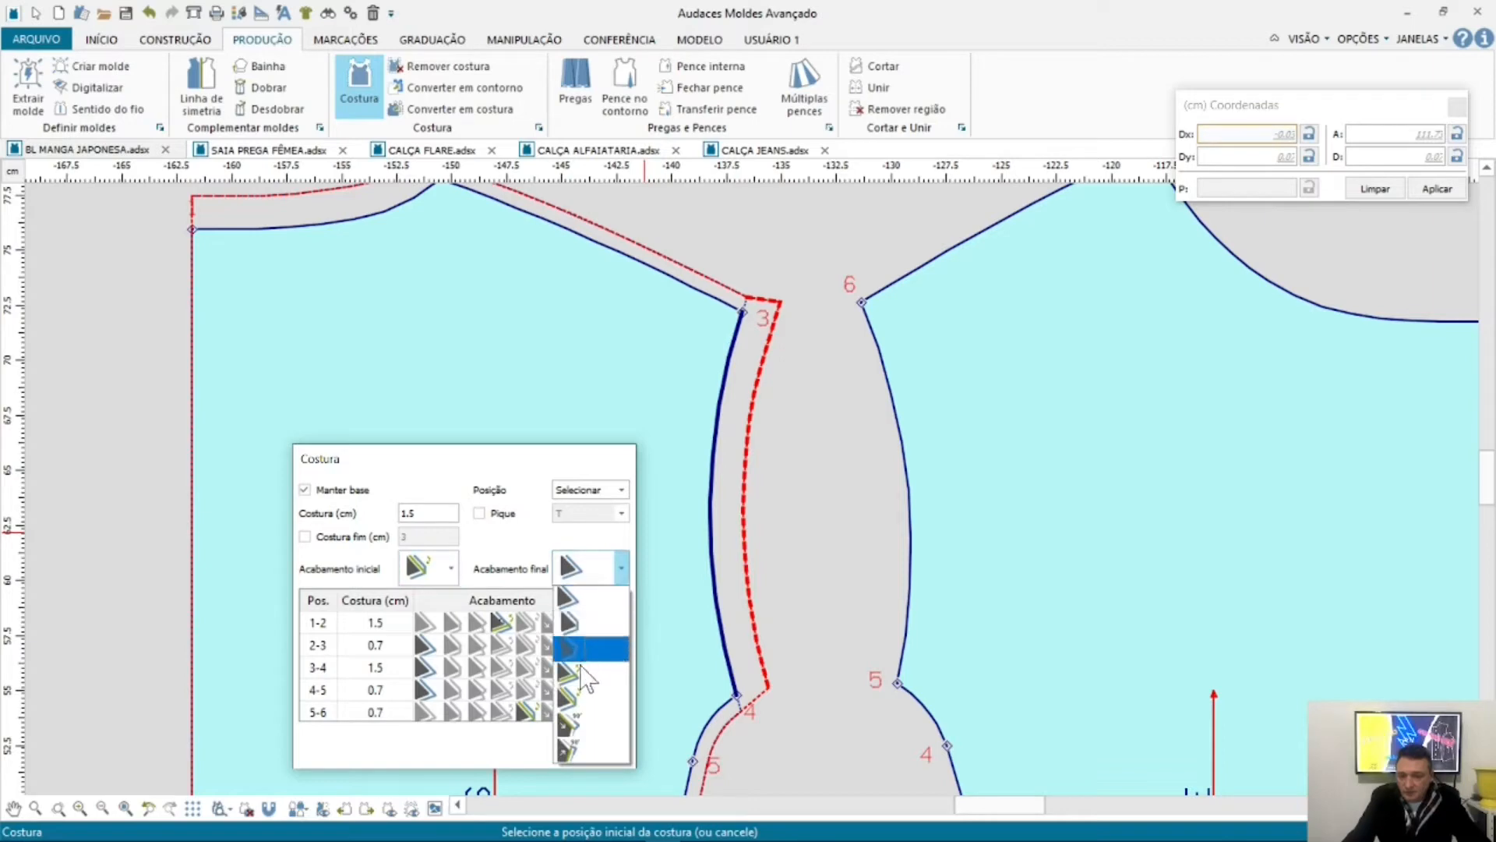
pyautogui.click(575, 704)
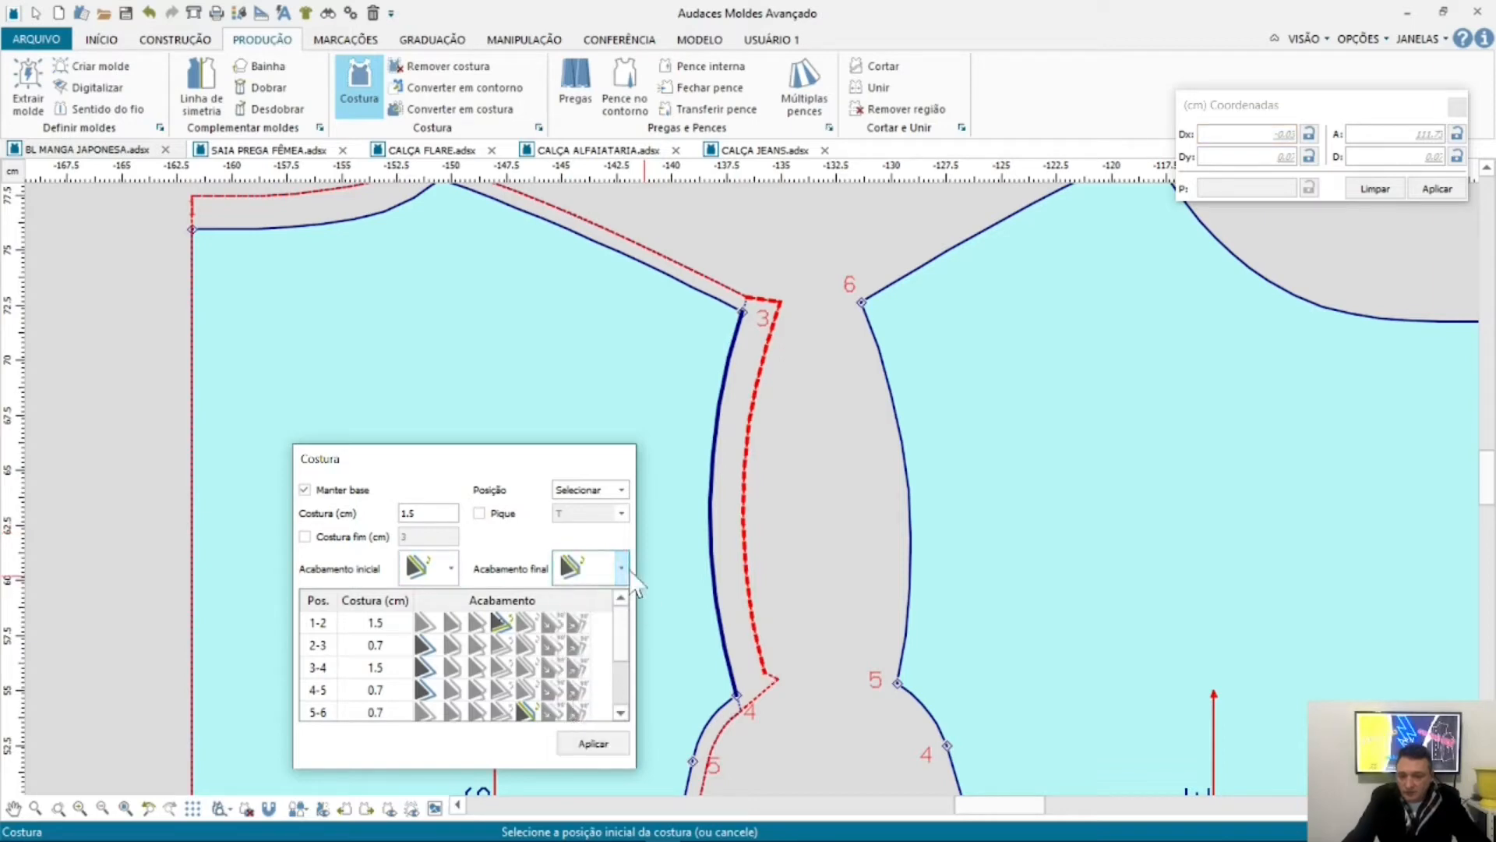
pyautogui.click(624, 572)
pyautogui.click(586, 717)
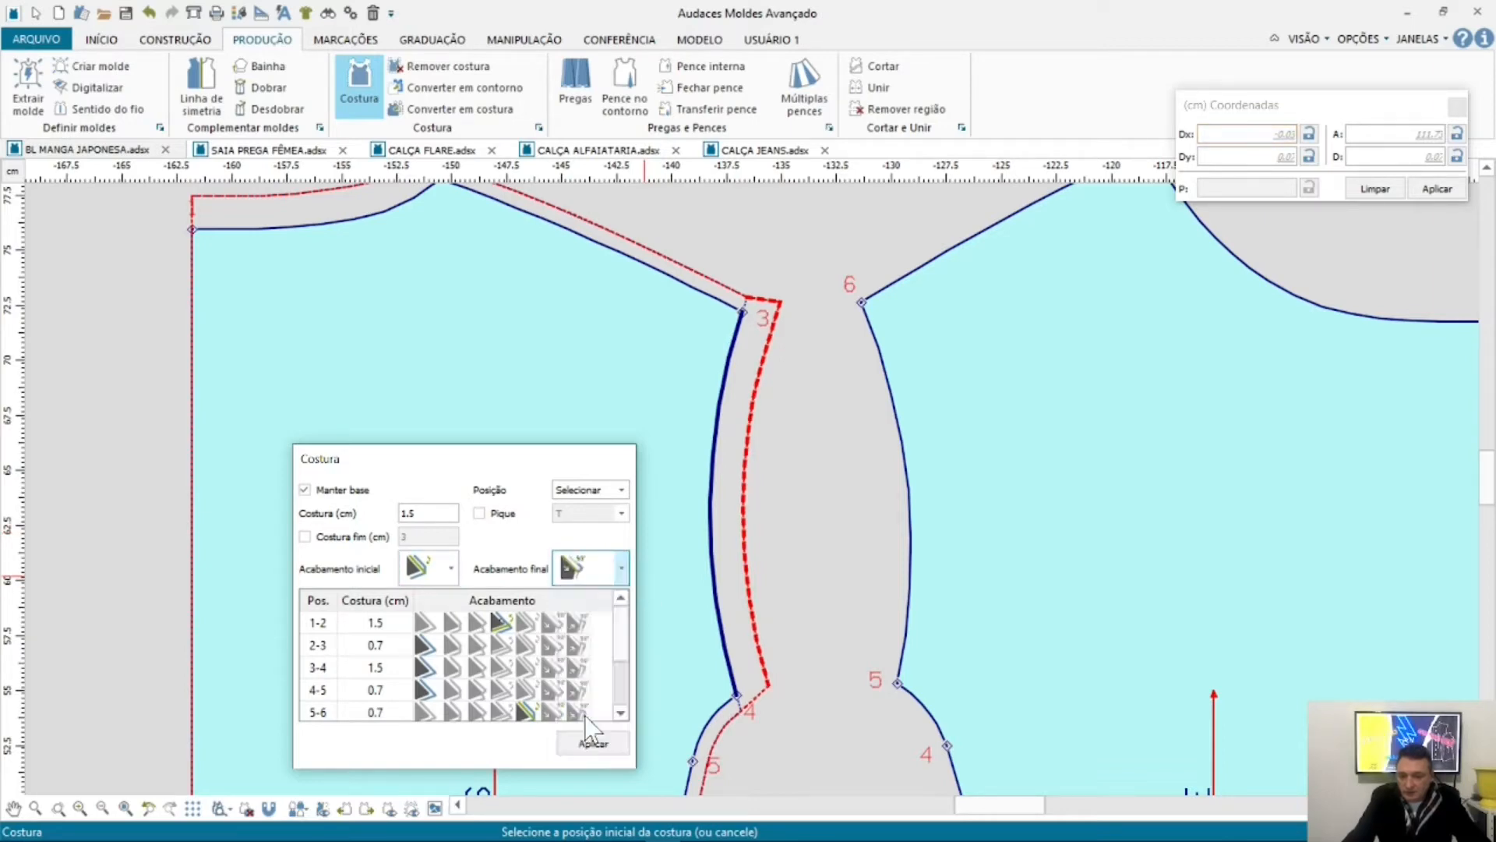
pyautogui.click(621, 568)
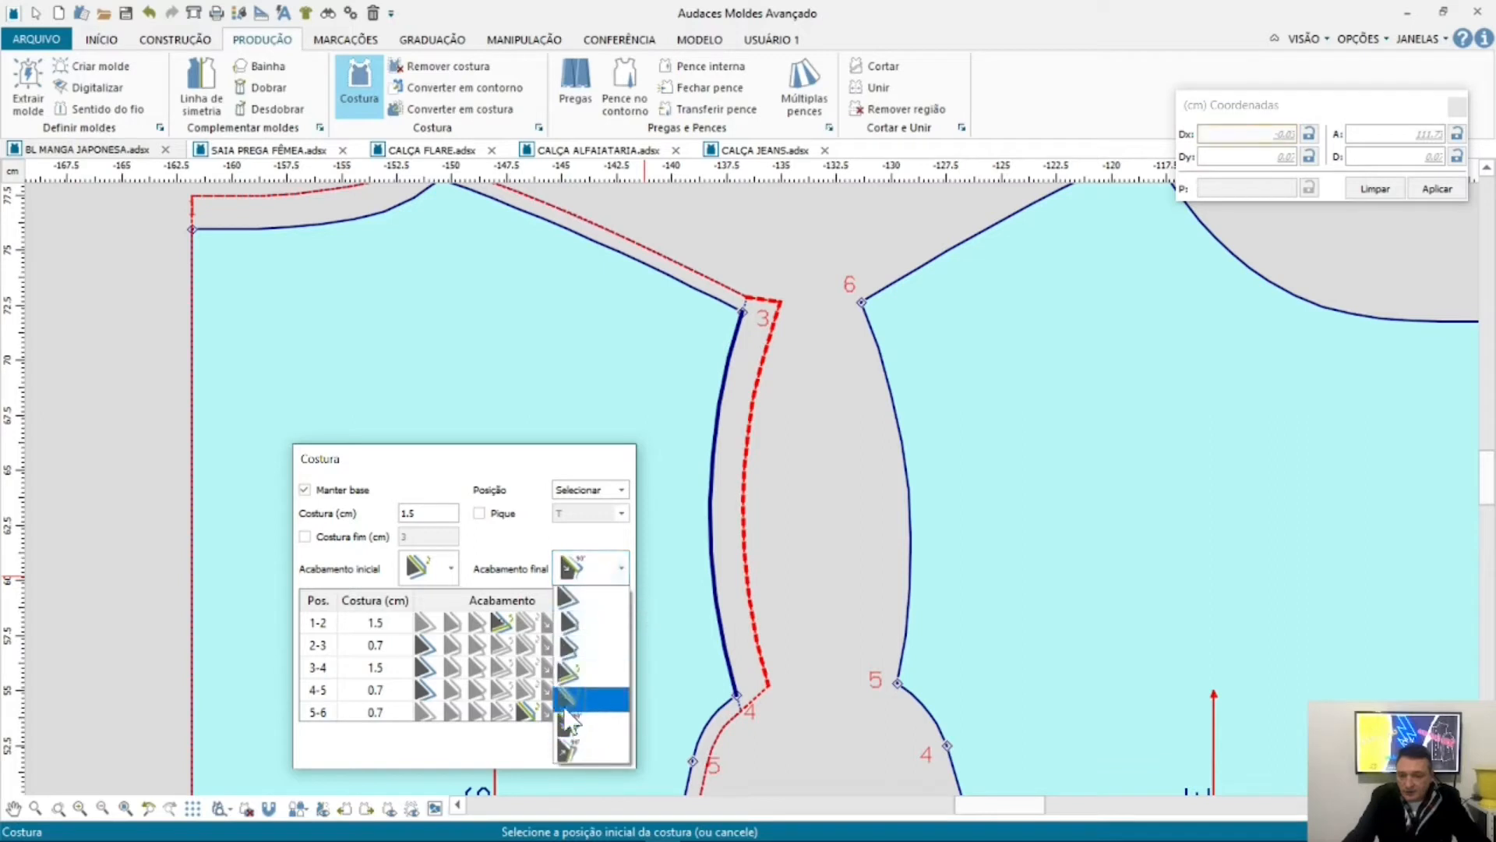
pyautogui.click(585, 749)
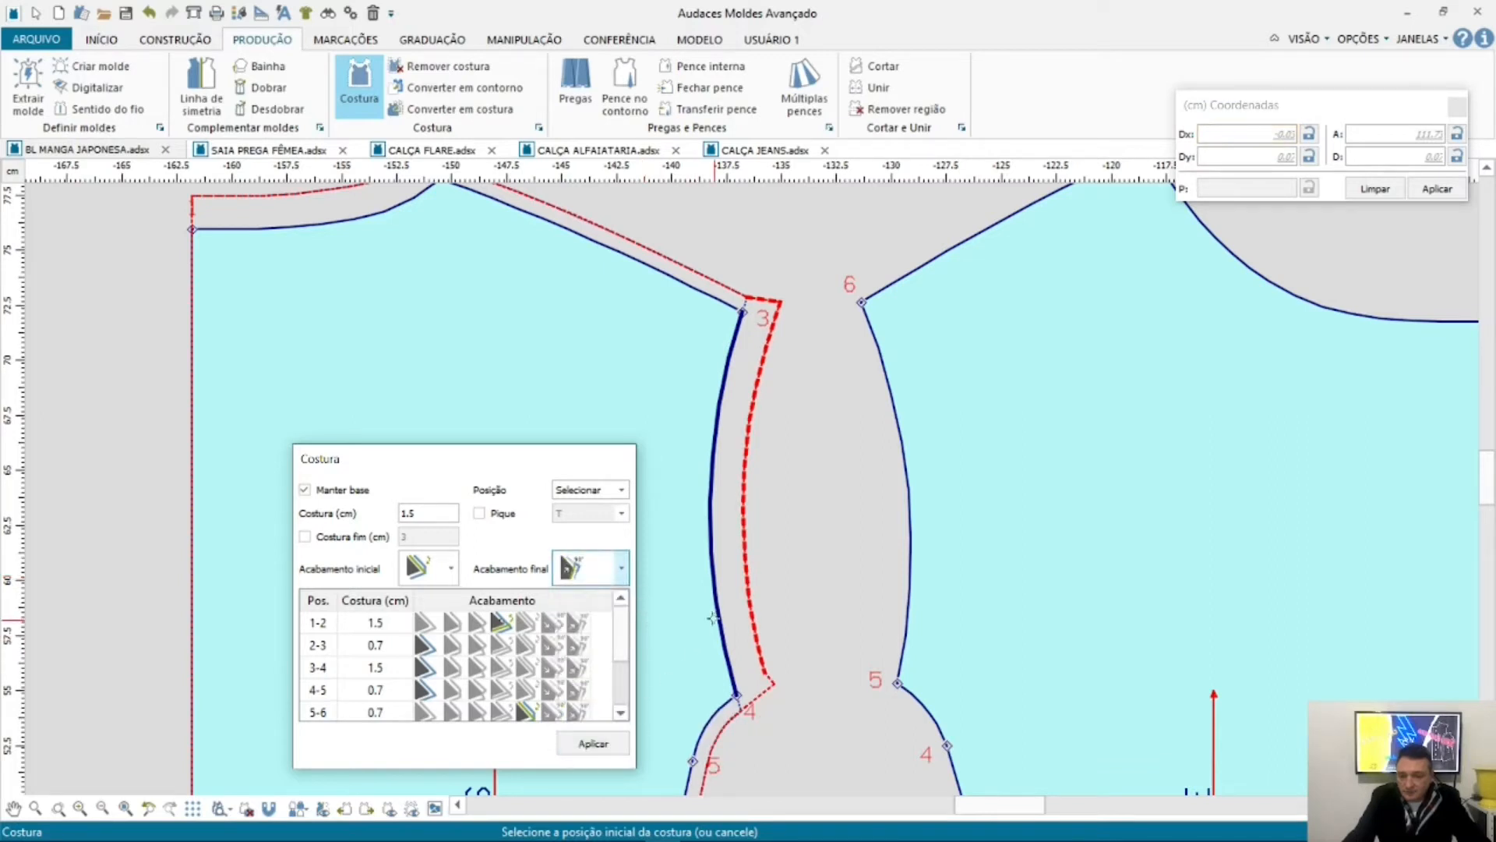
# Step: Apply the first mirrored final finish to the back armhole seam at point 4 and end the seam command
pyautogui.click(621, 568)
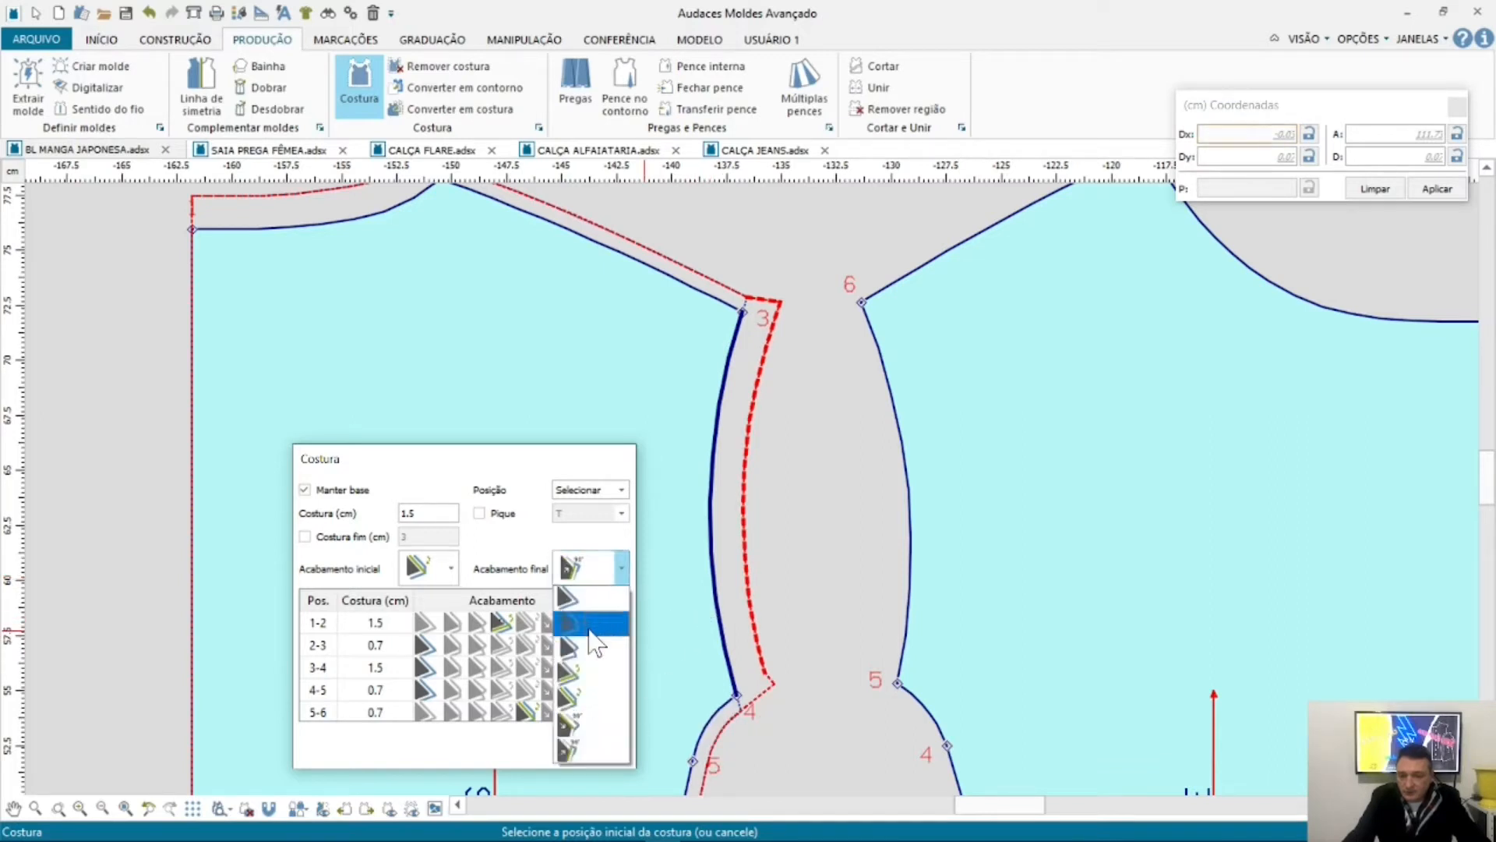
pyautogui.click(589, 672)
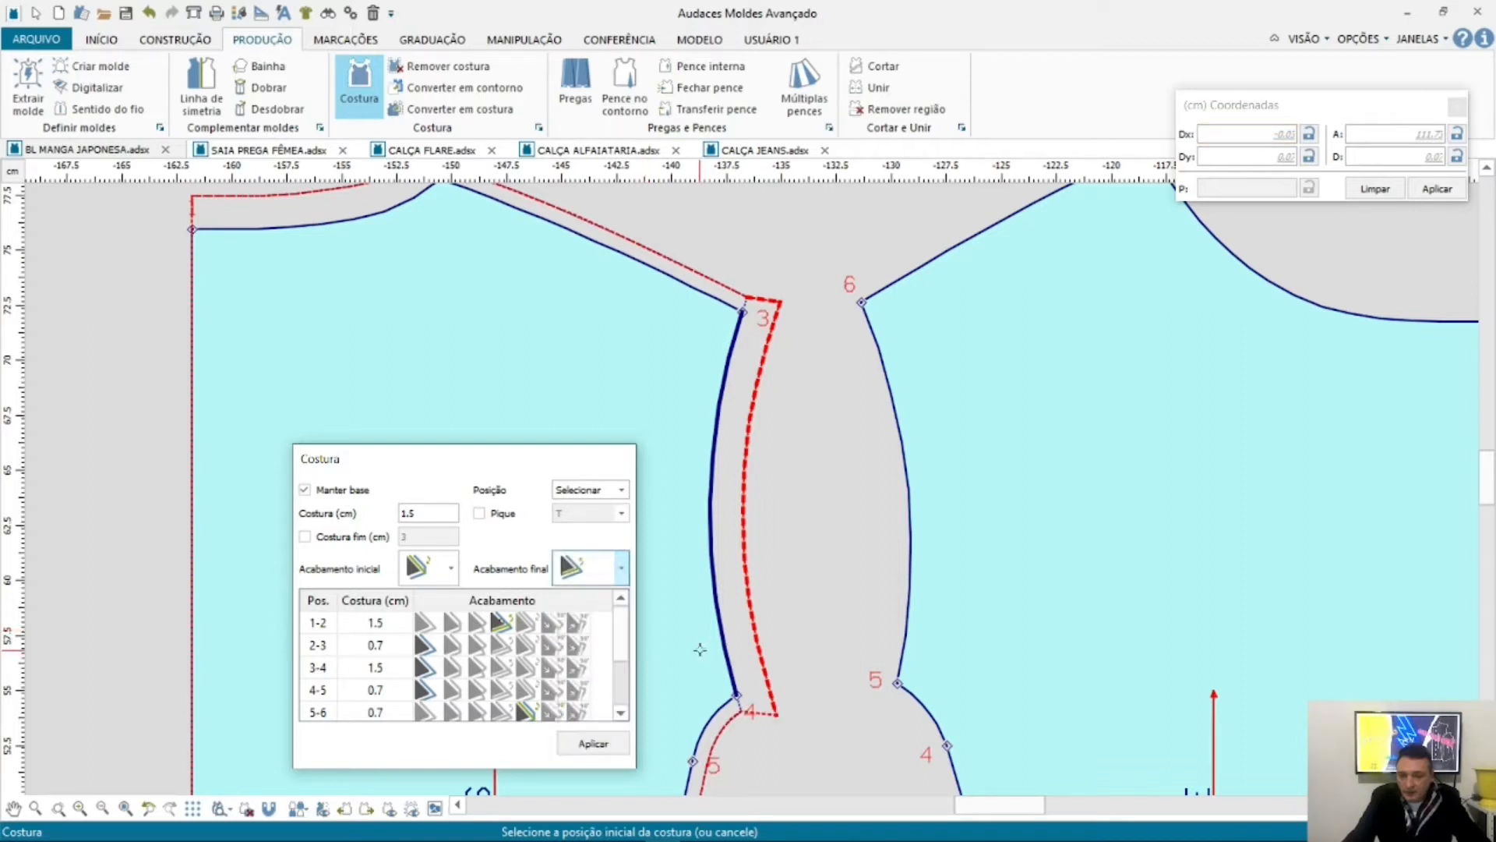
pyautogui.press('Escape')
pyautogui.press('Escape')
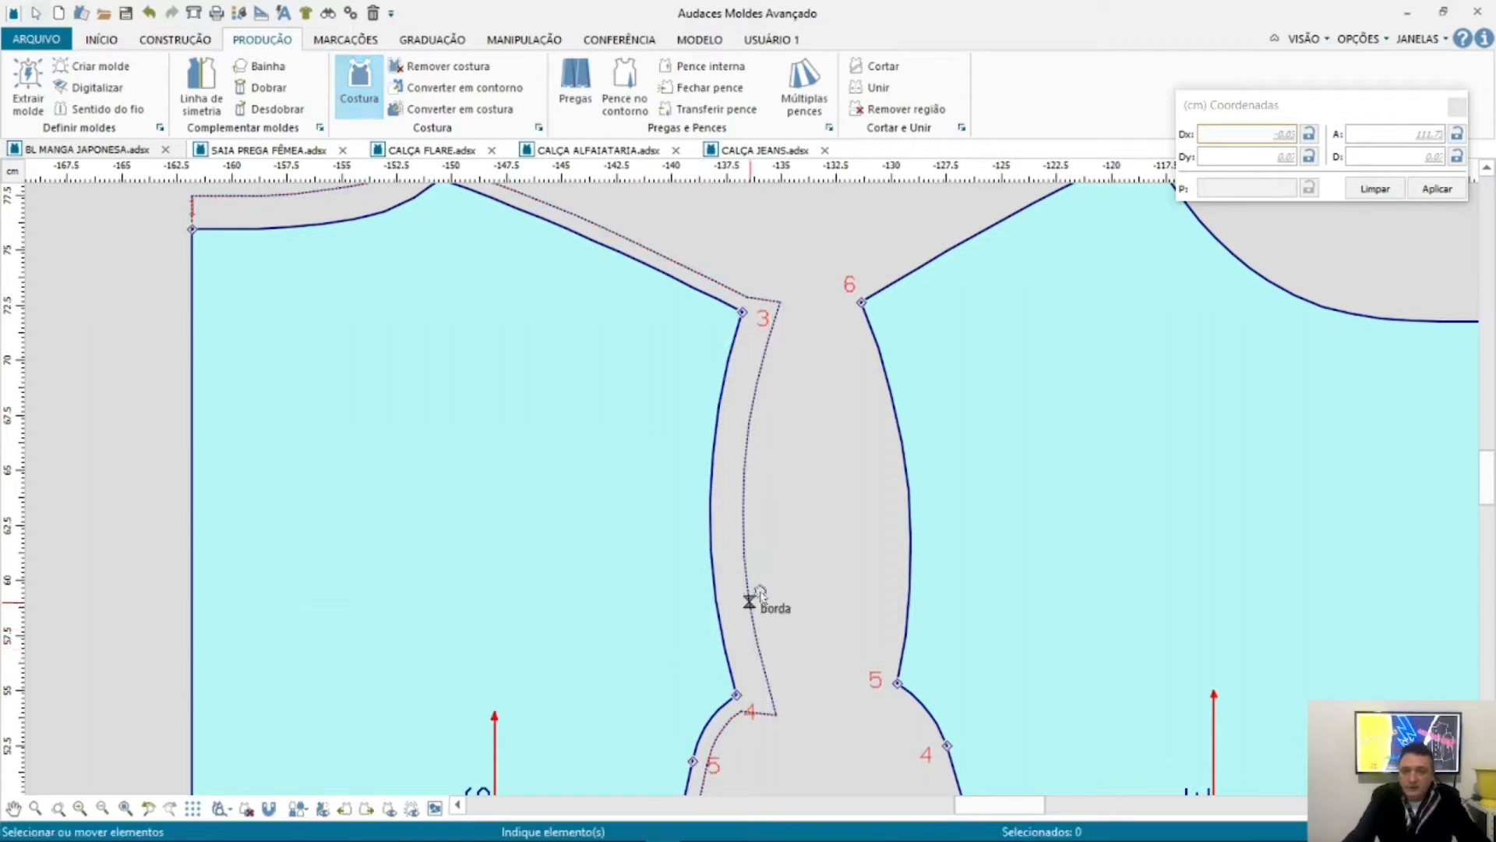
# Step: Start the seam command for the front piece and move its settings clear of the front and back pieces
pyautogui.scroll(-3, 605, 494)
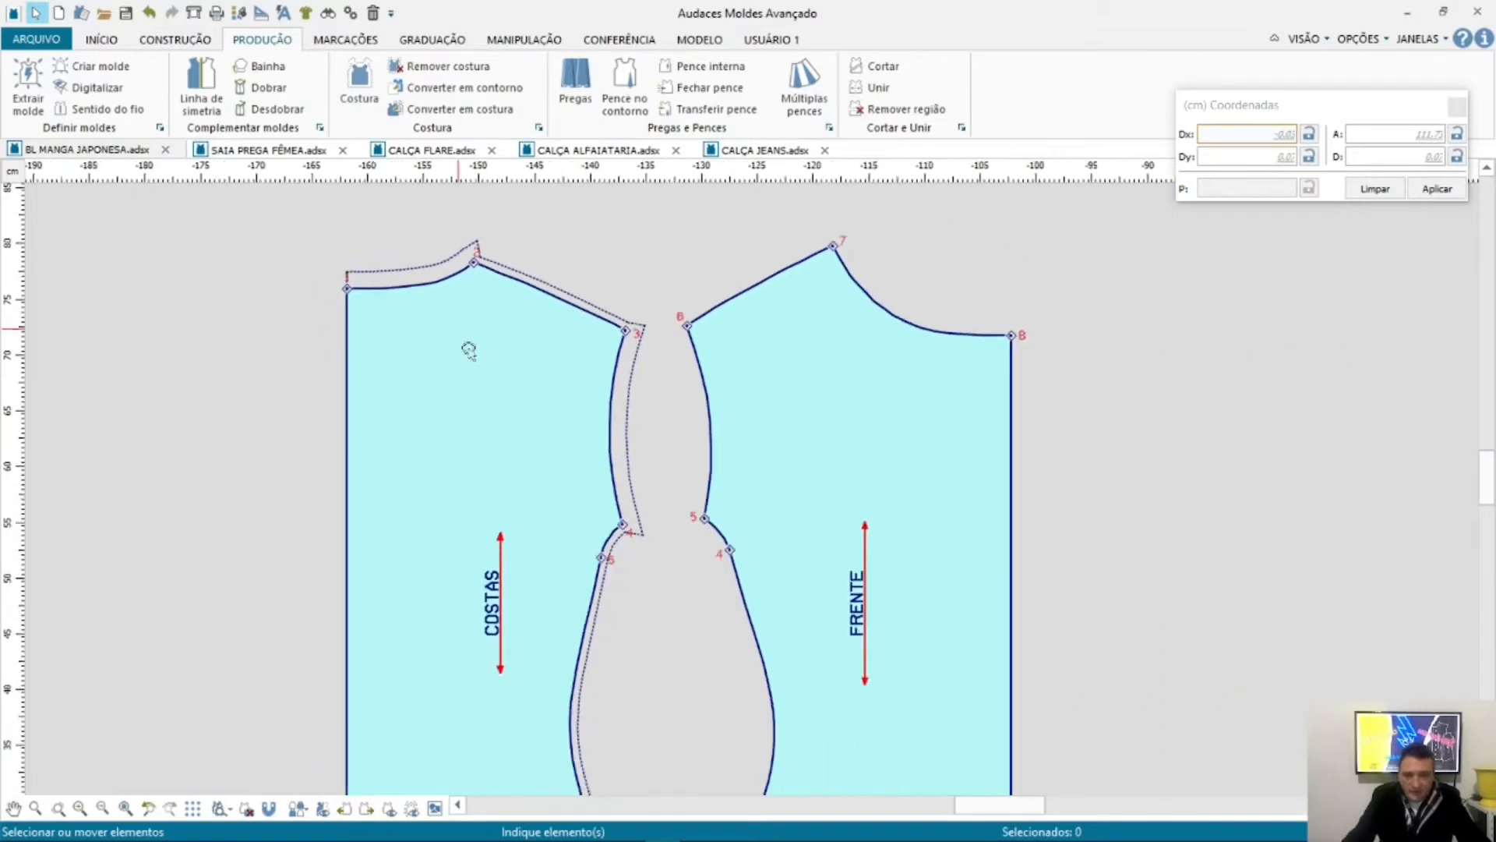
pyautogui.scroll(-3, 468, 351)
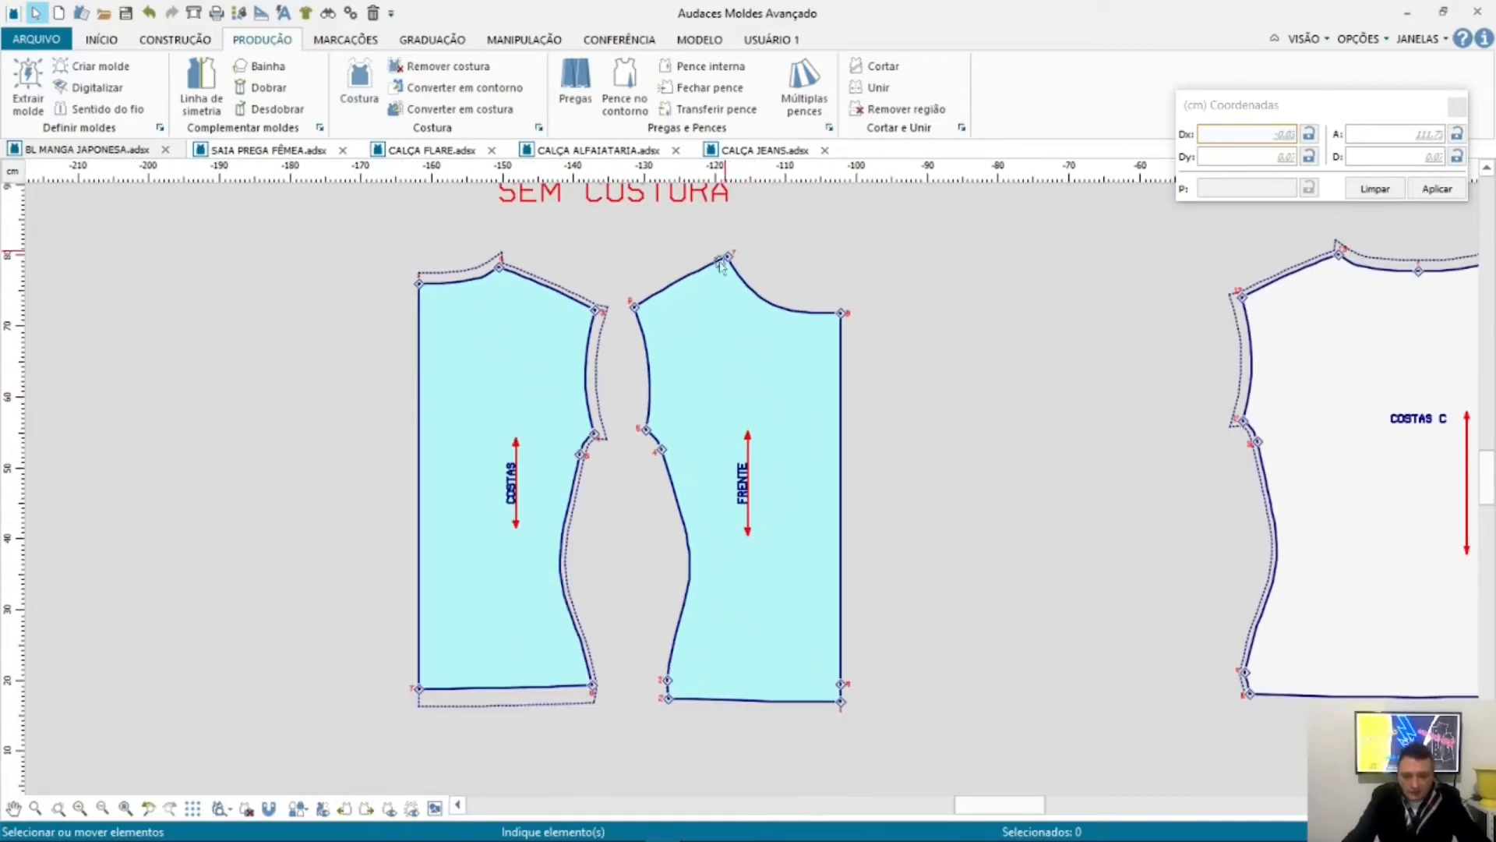
pyautogui.scroll(4, 721, 265)
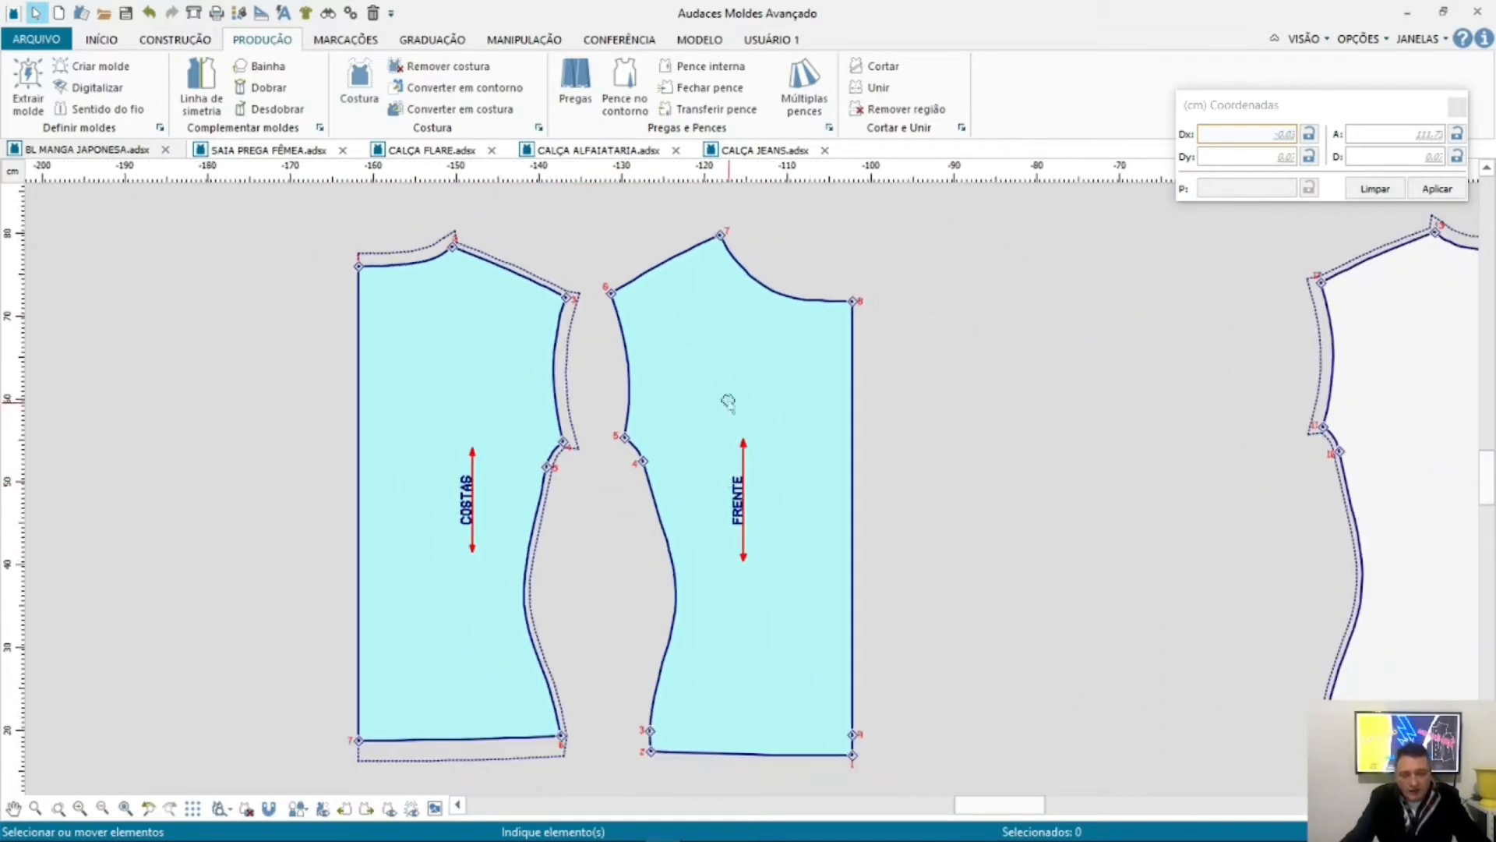
pyautogui.scroll(1, 716, 312)
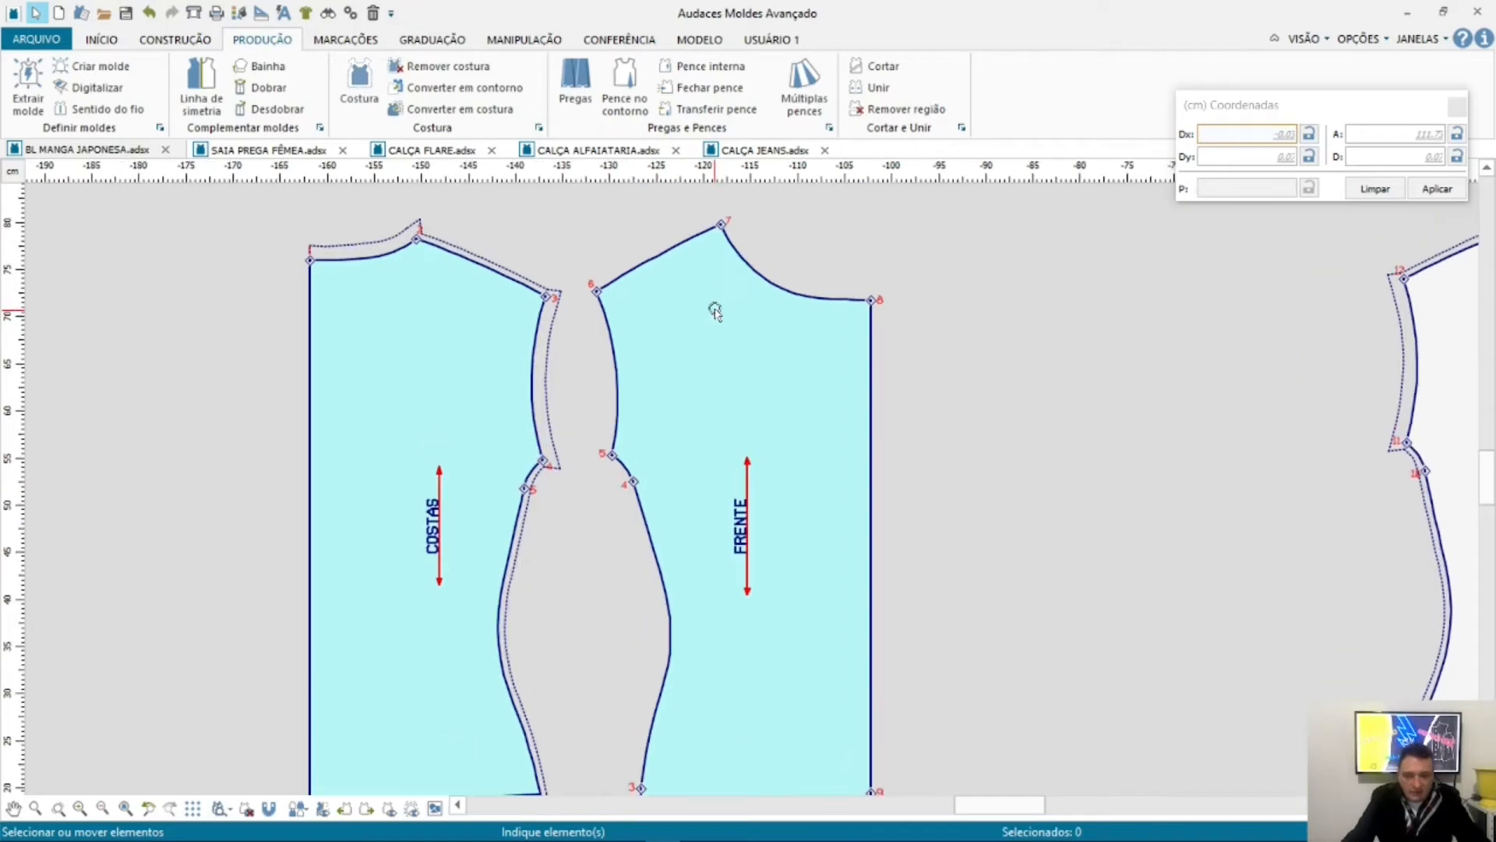
pyautogui.scroll(-1, 681, 294)
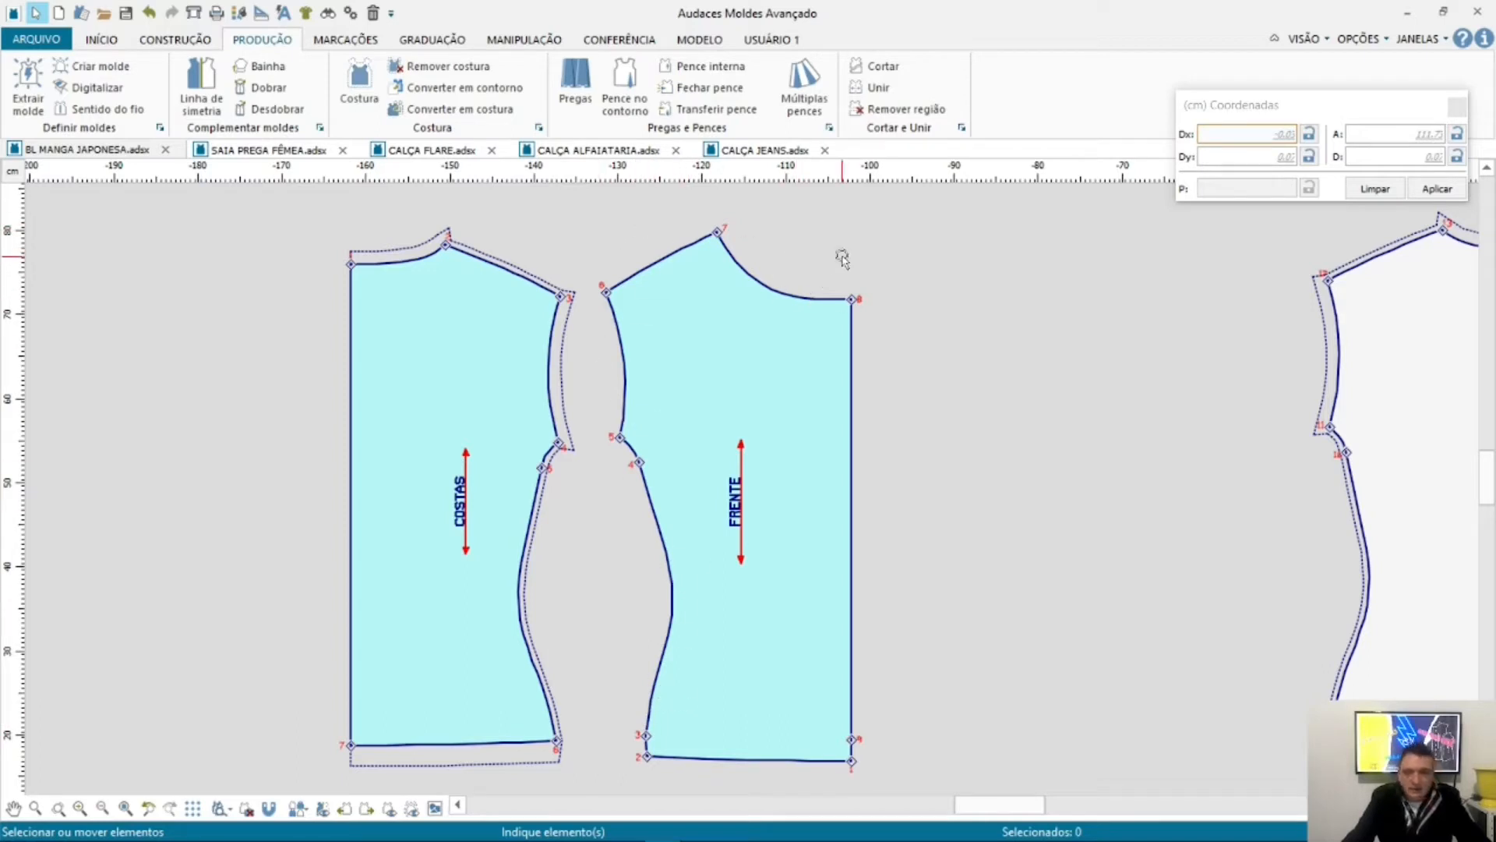
pyautogui.click(352, 70)
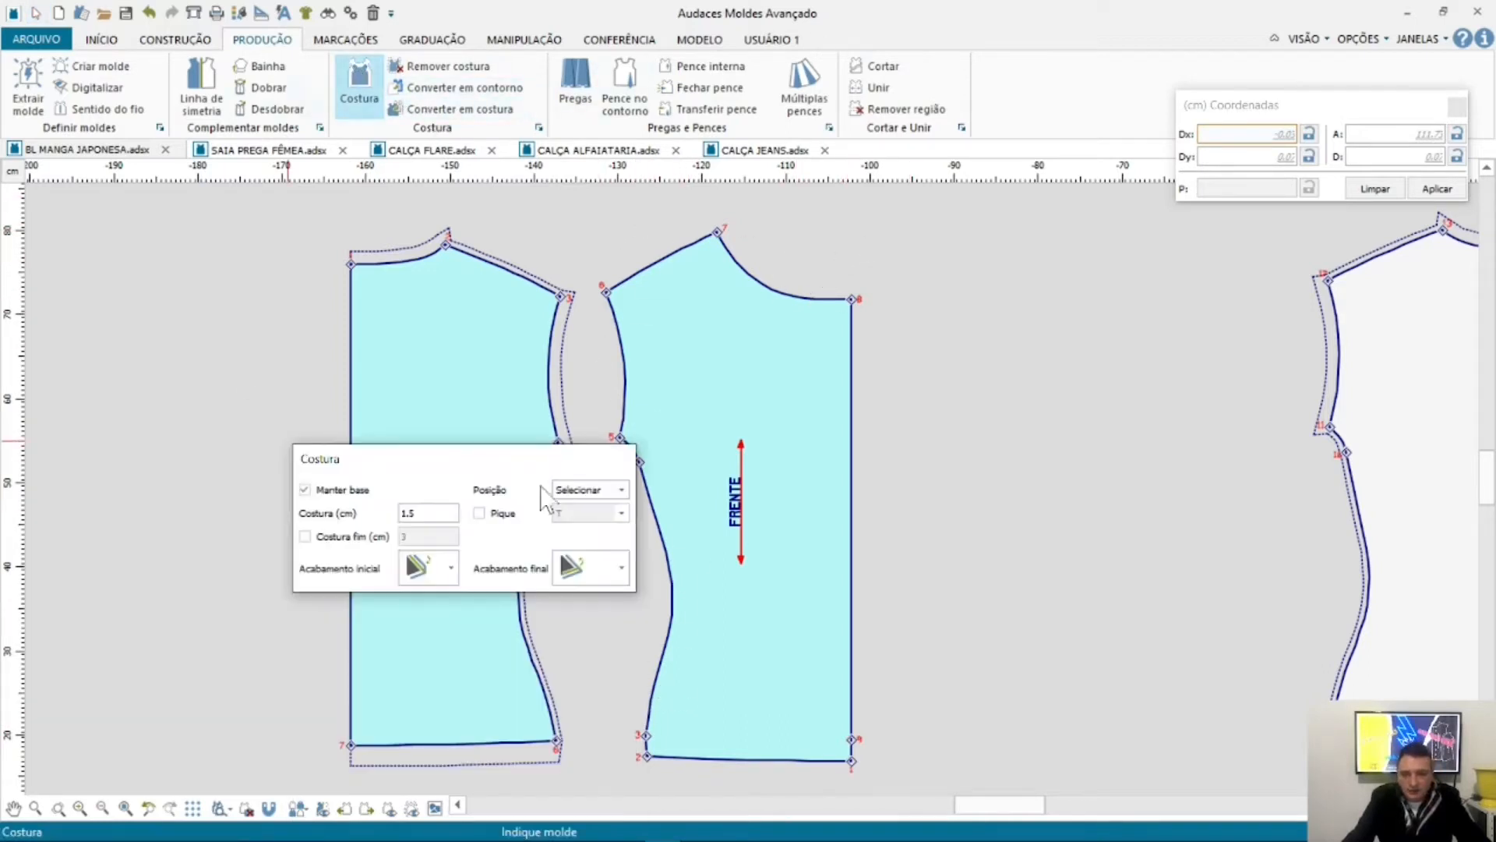
pyautogui.moveTo(530, 461); pyautogui.dragTo(1154, 205)
# Step: Examine the front piece's shoulder, armhole, side and hem corners beside the back piece's seam allowances
pyautogui.scroll(1, 720, 229)
pyautogui.scroll(2, 635, 224)
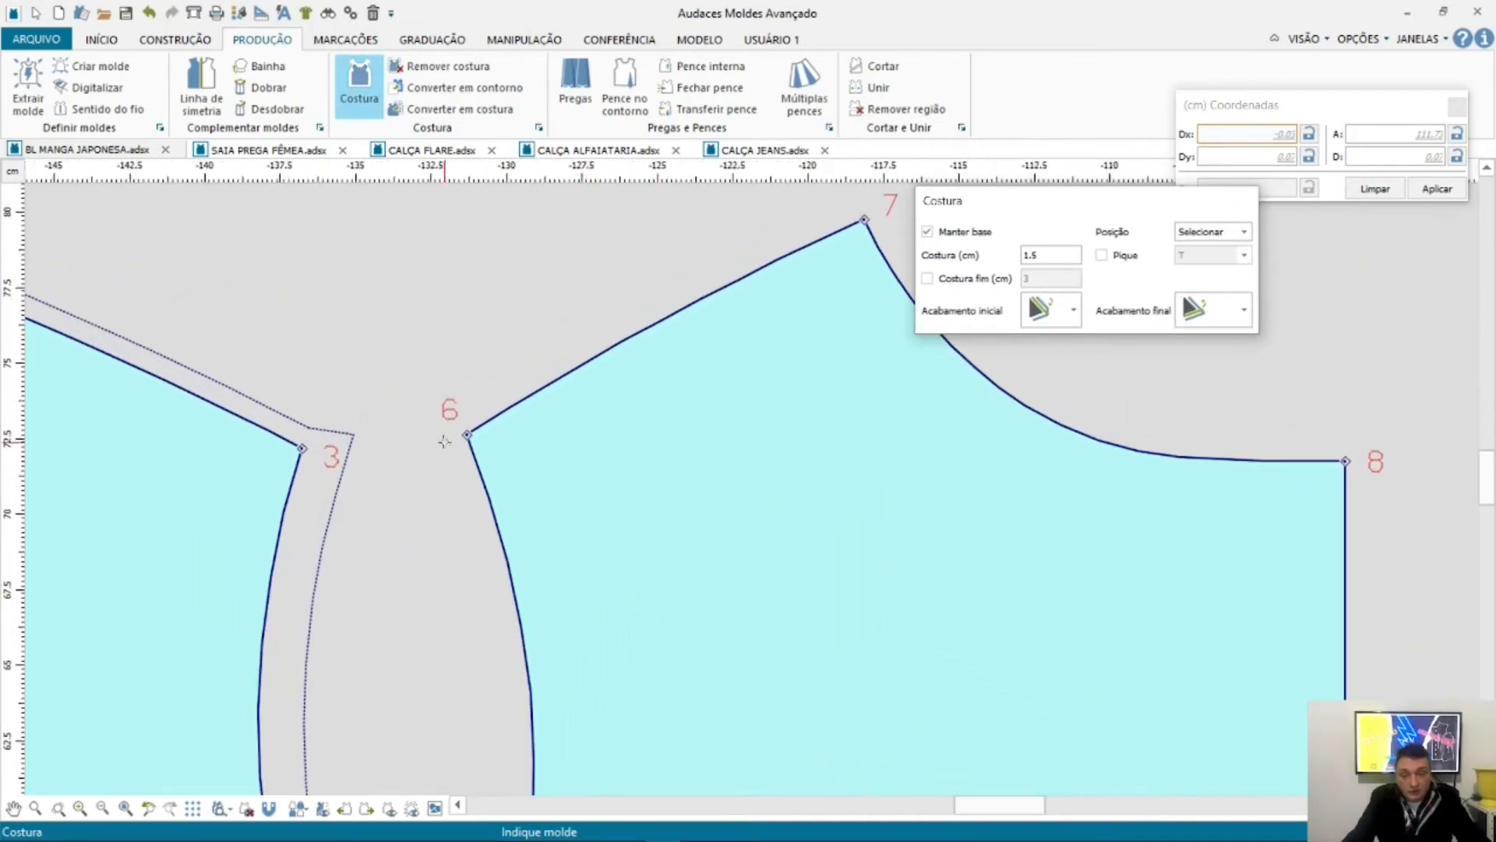
pyautogui.scroll(-1, 378, 300)
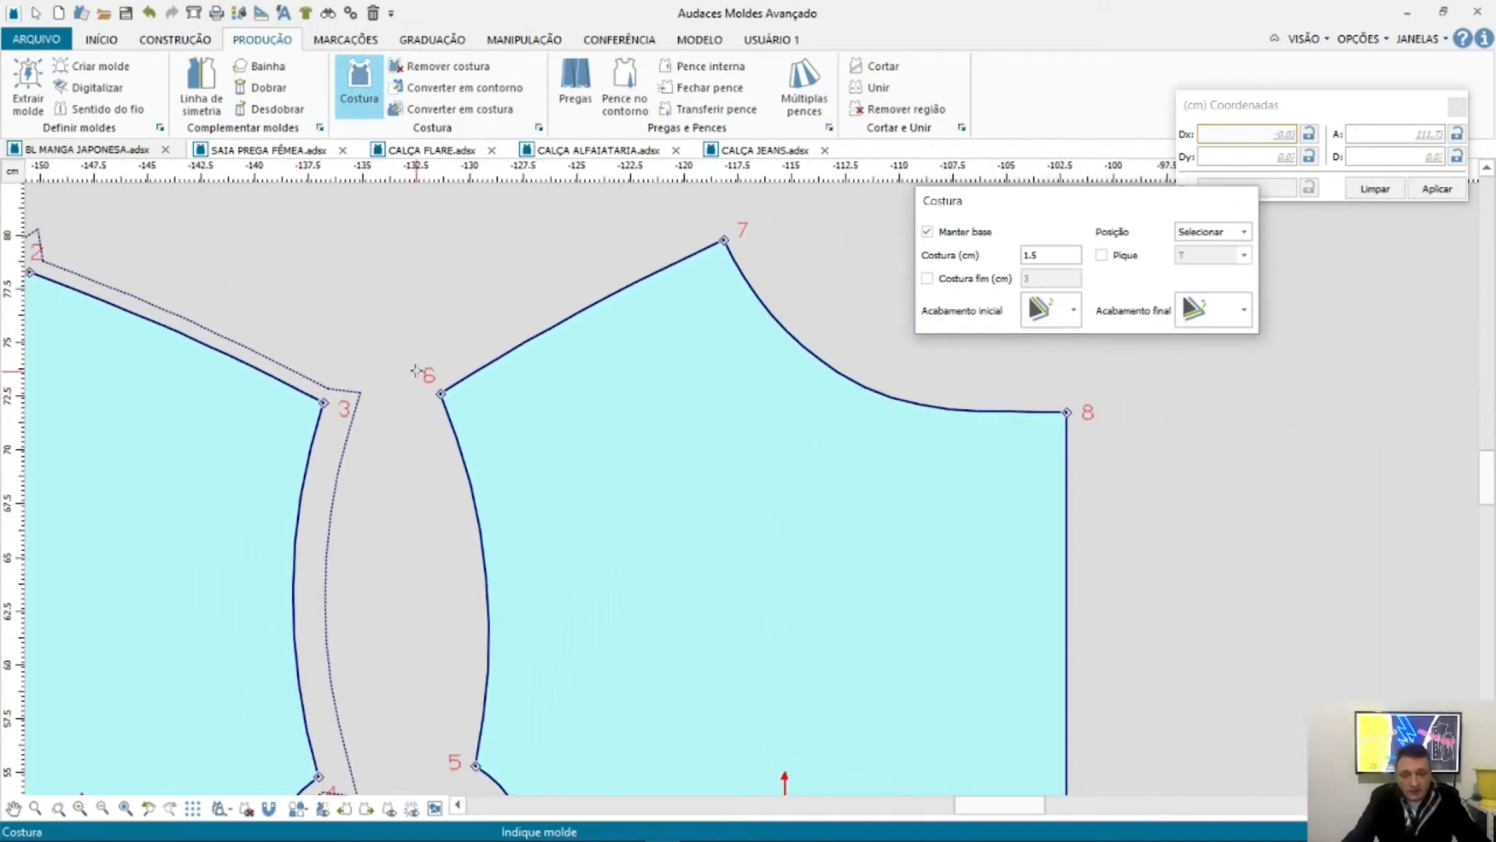
pyautogui.scroll(-2, 822, 437)
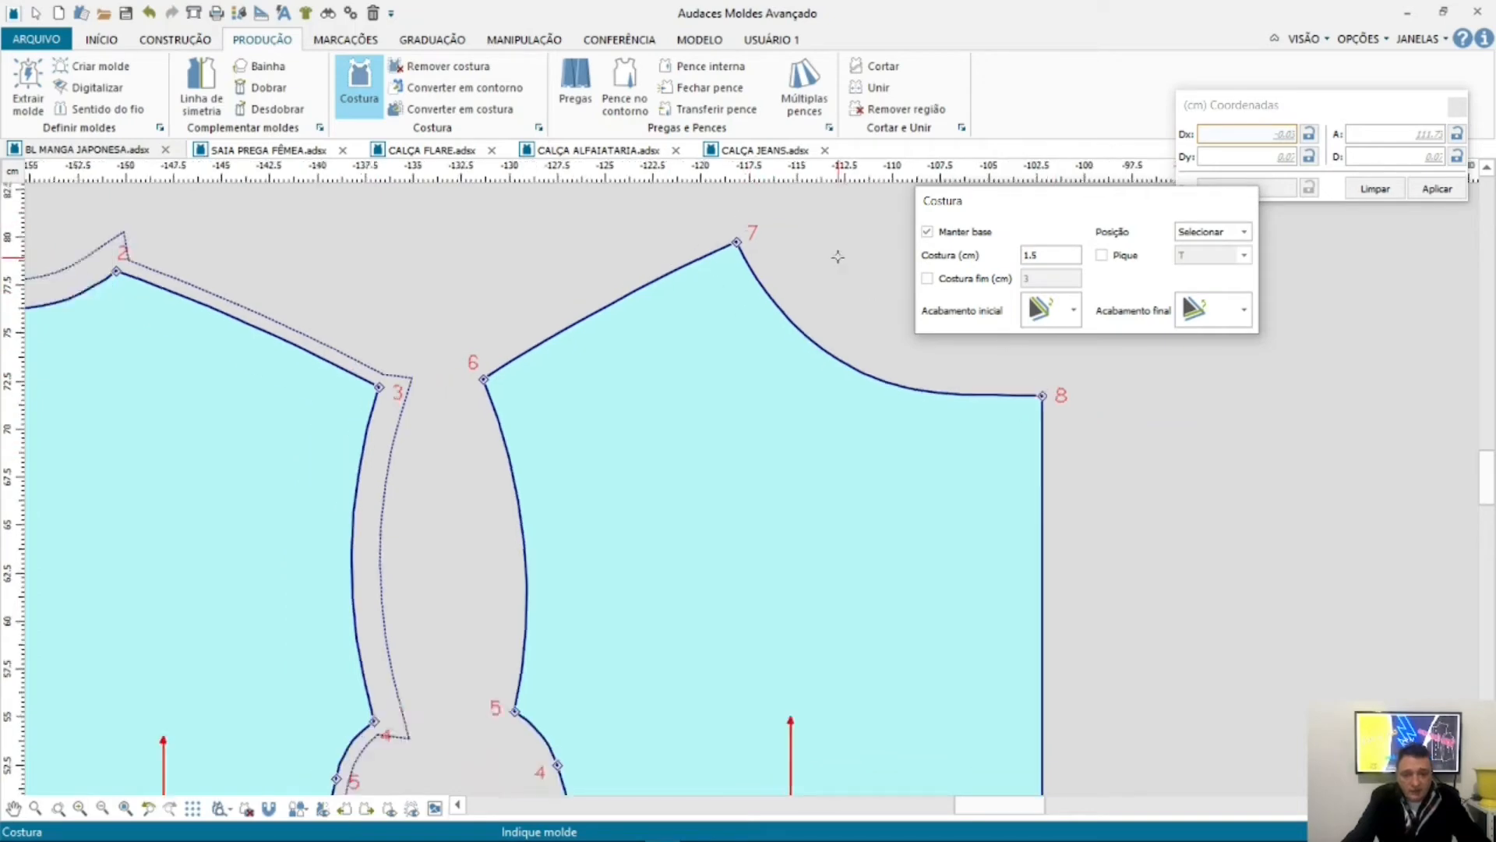
pyautogui.scroll(1, 612, 592)
pyautogui.scroll(-2, 582, 370)
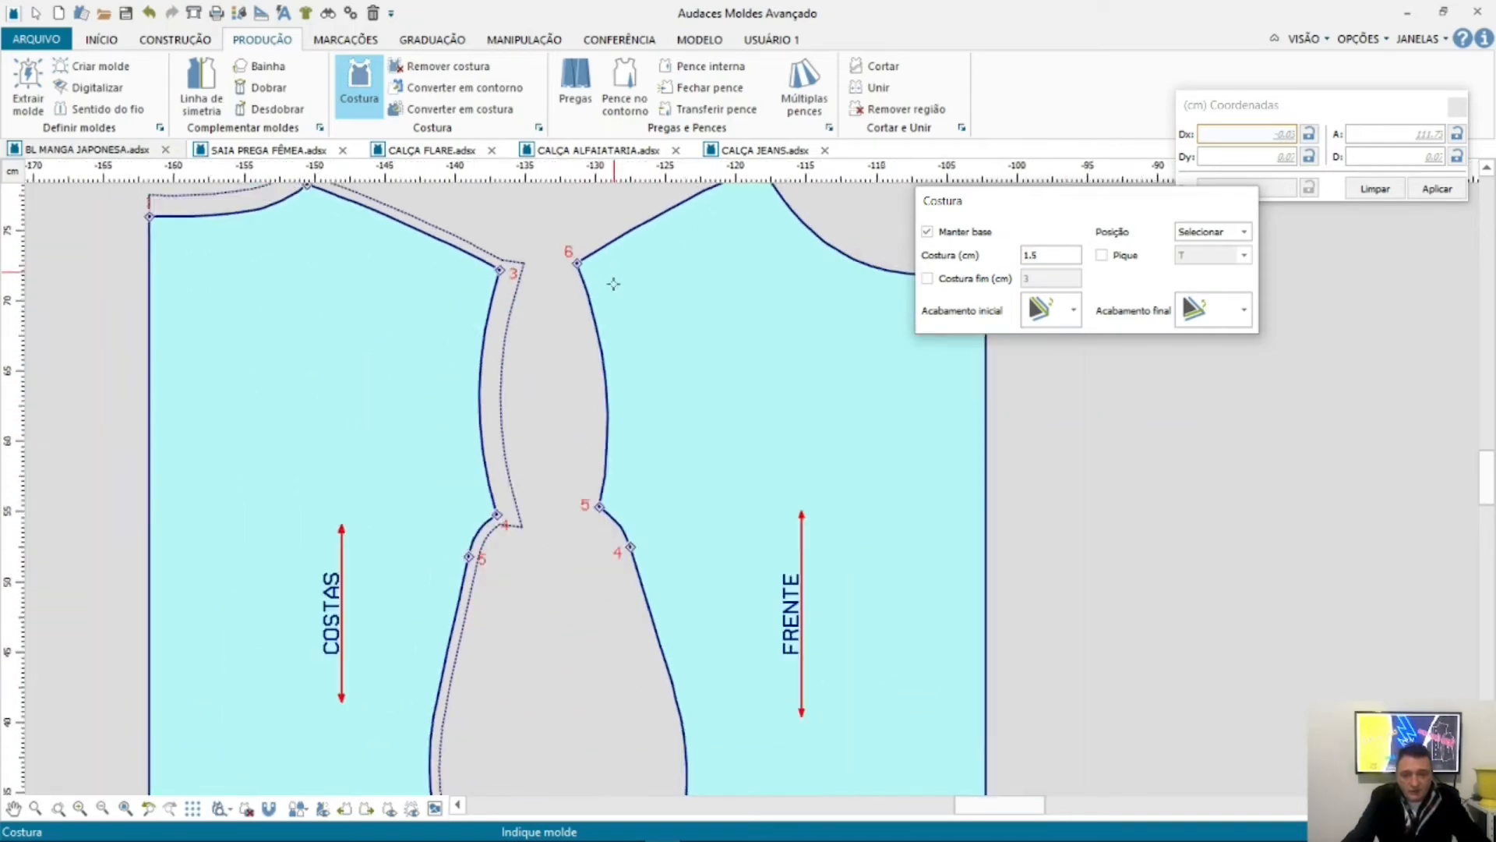
pyautogui.scroll(1, 638, 497)
pyautogui.scroll(-2, 659, 623)
pyautogui.scroll(4, 670, 592)
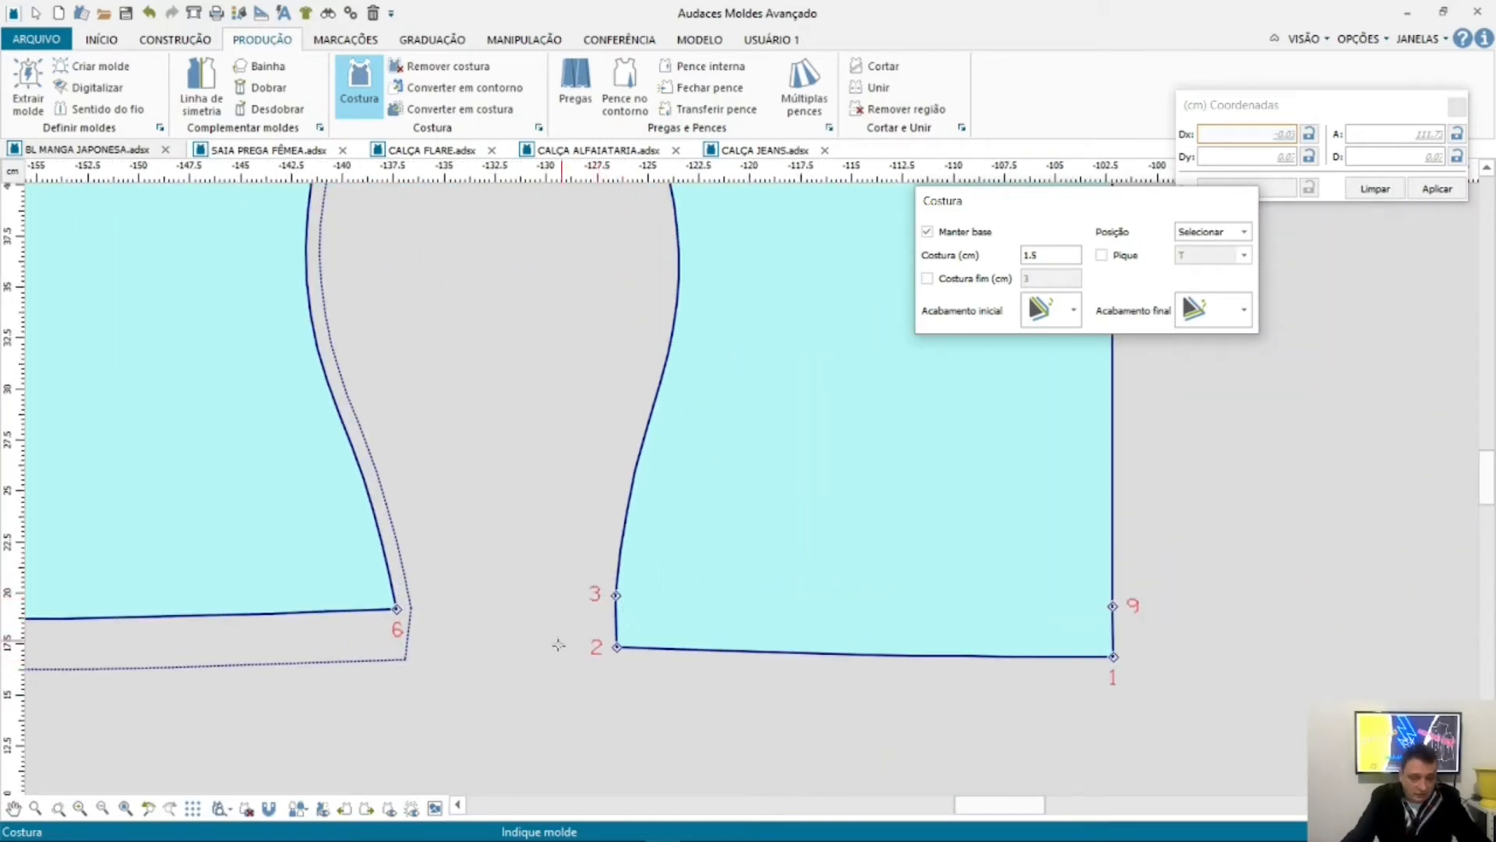
pyautogui.scroll(-3, 558, 645)
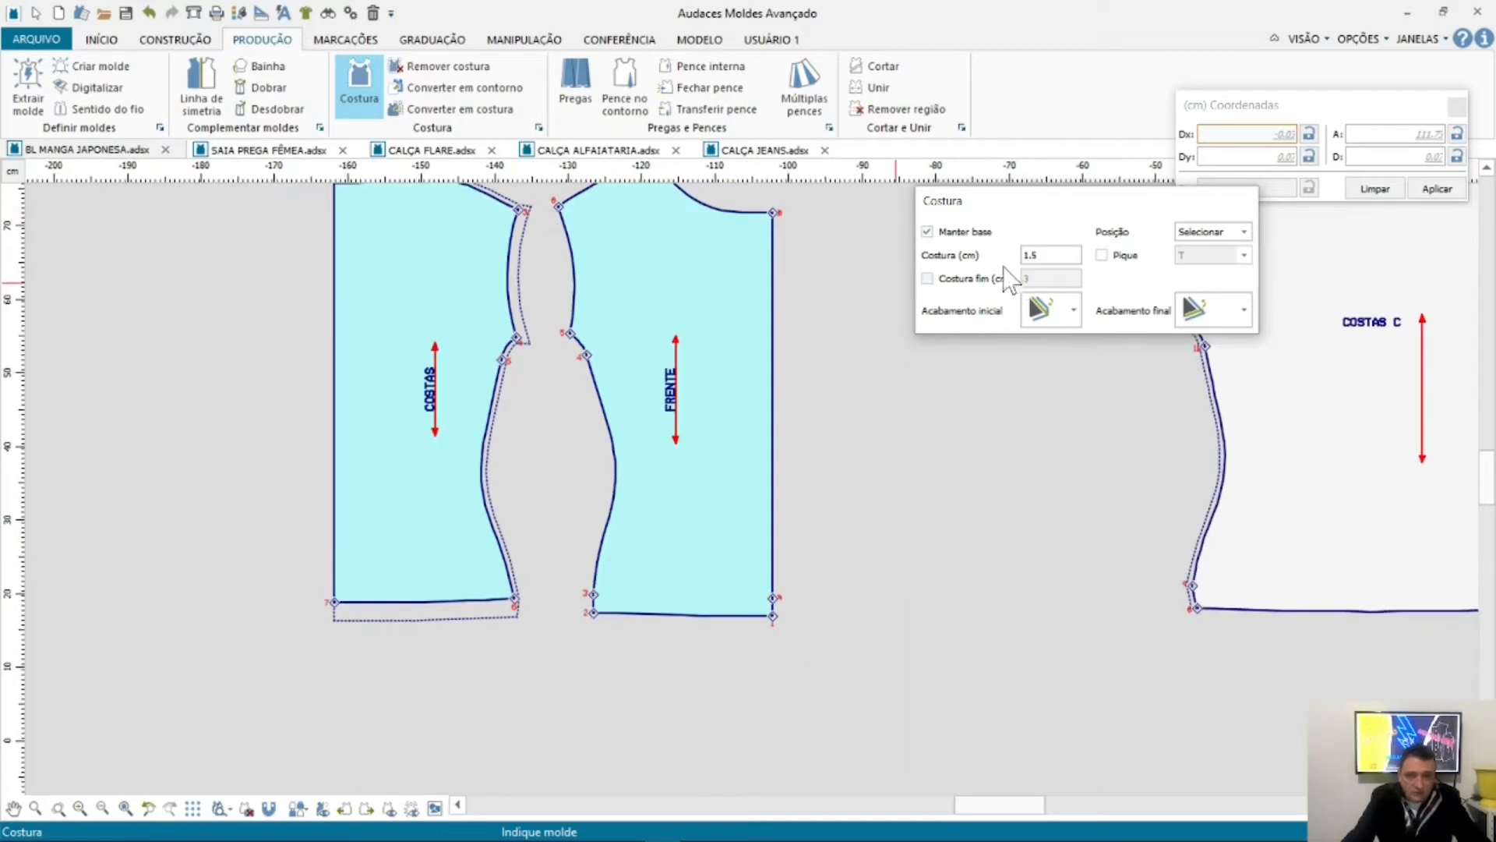
# Step: Set the seam width to 0.7 cm and start the front piece's seam at side segment 2-3
pyautogui.moveTo(1028, 255); pyautogui.dragTo(1013, 254)
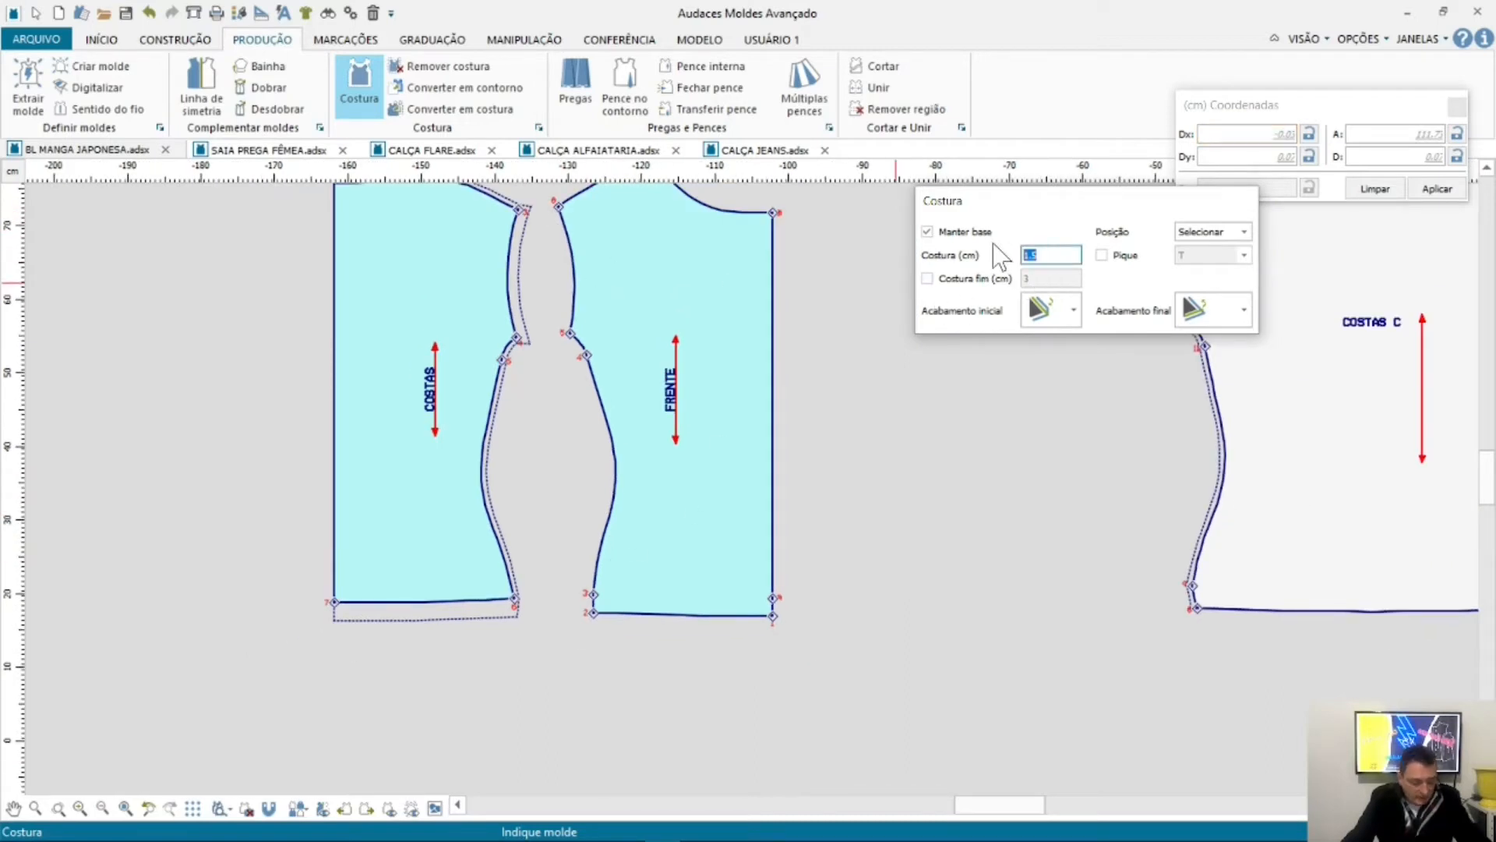
pyautogui.write('.7')
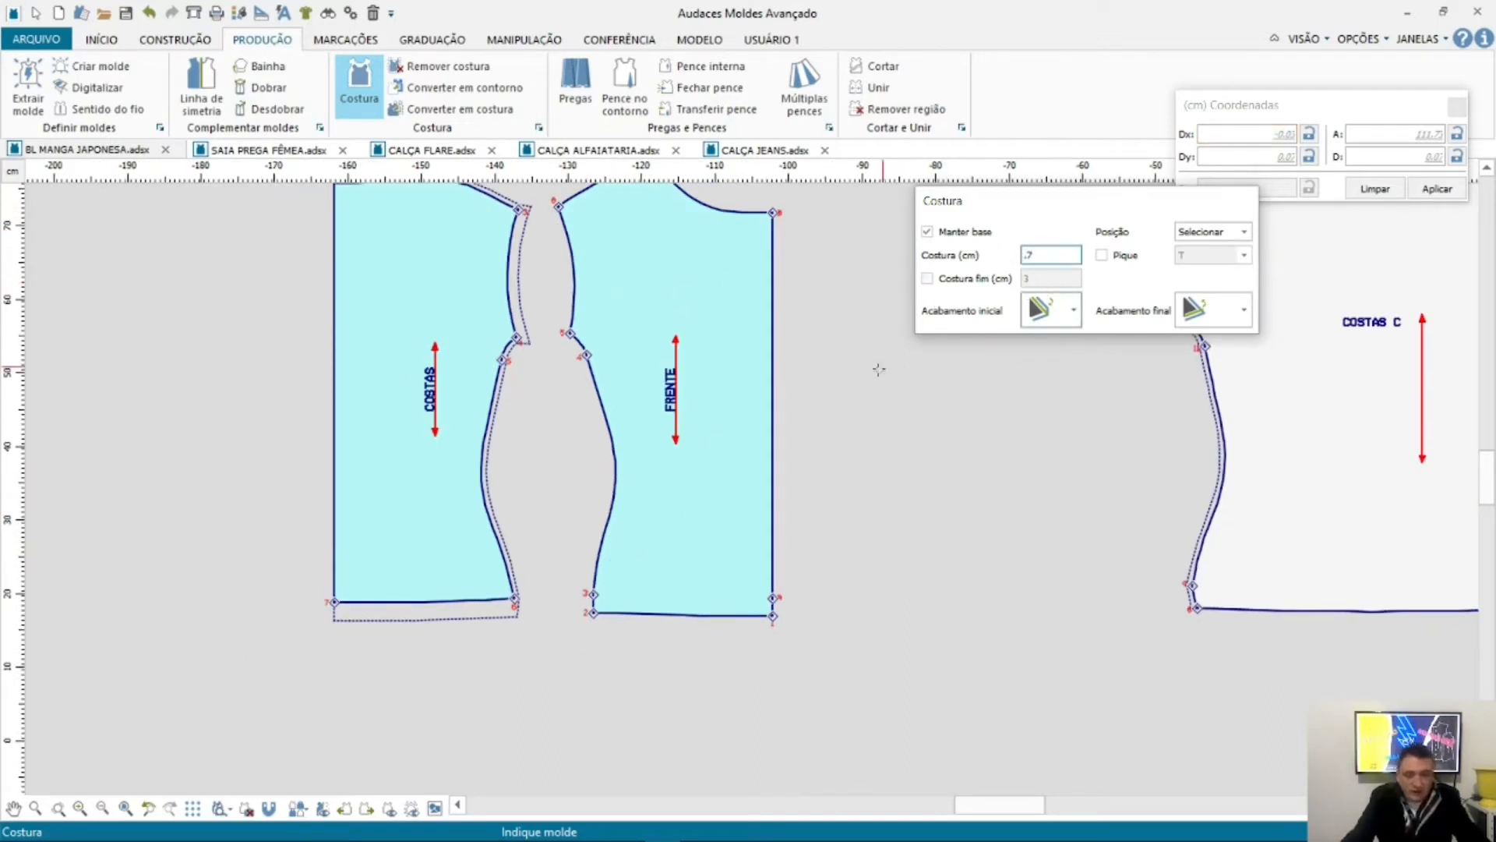
pyautogui.scroll(-2, 534, 678)
pyautogui.scroll(2, 588, 683)
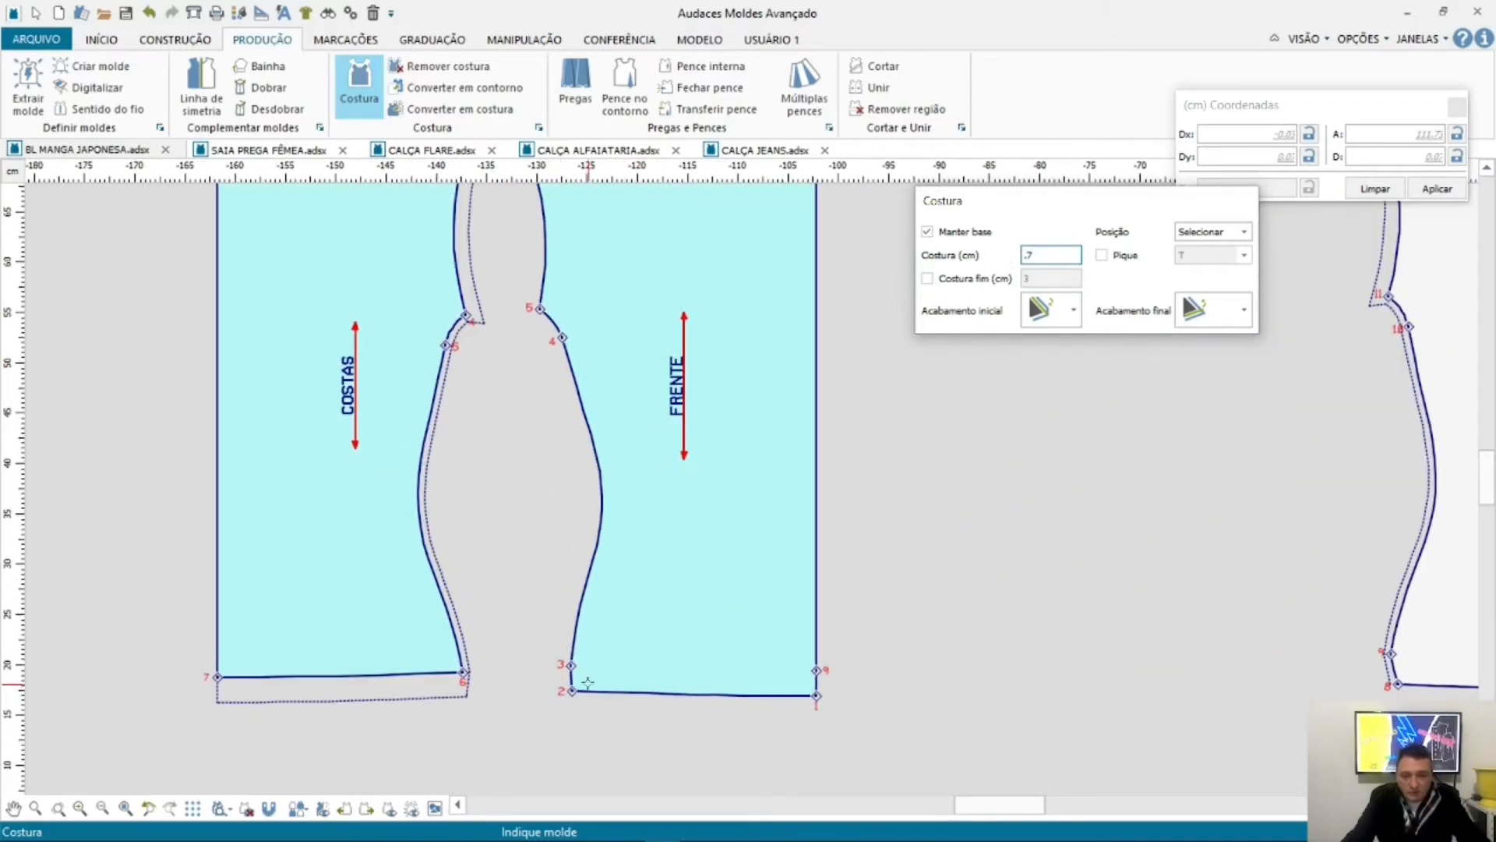
pyautogui.click(569, 688)
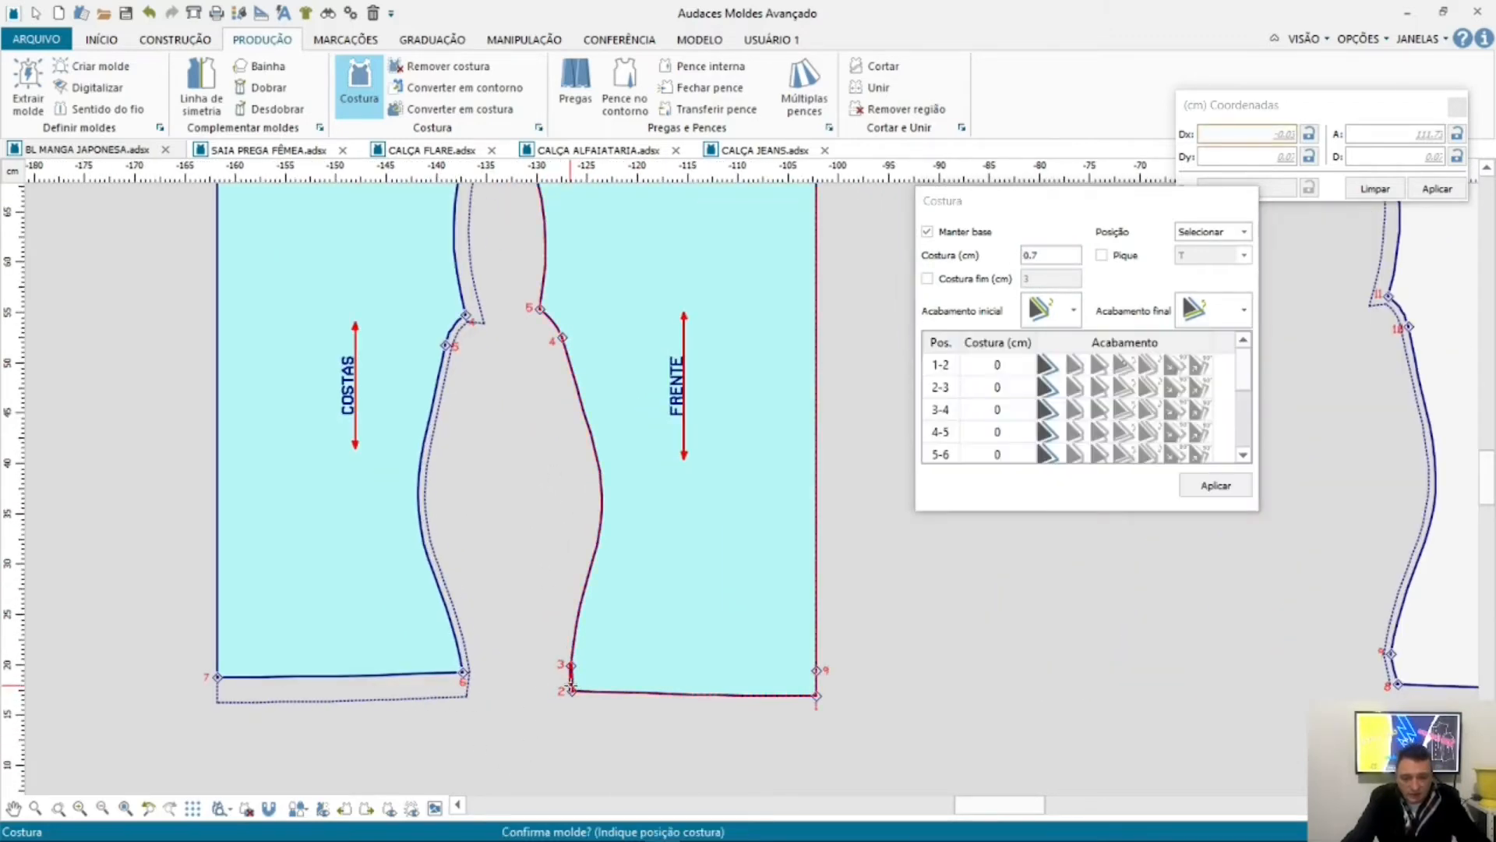
pyautogui.click(571, 680)
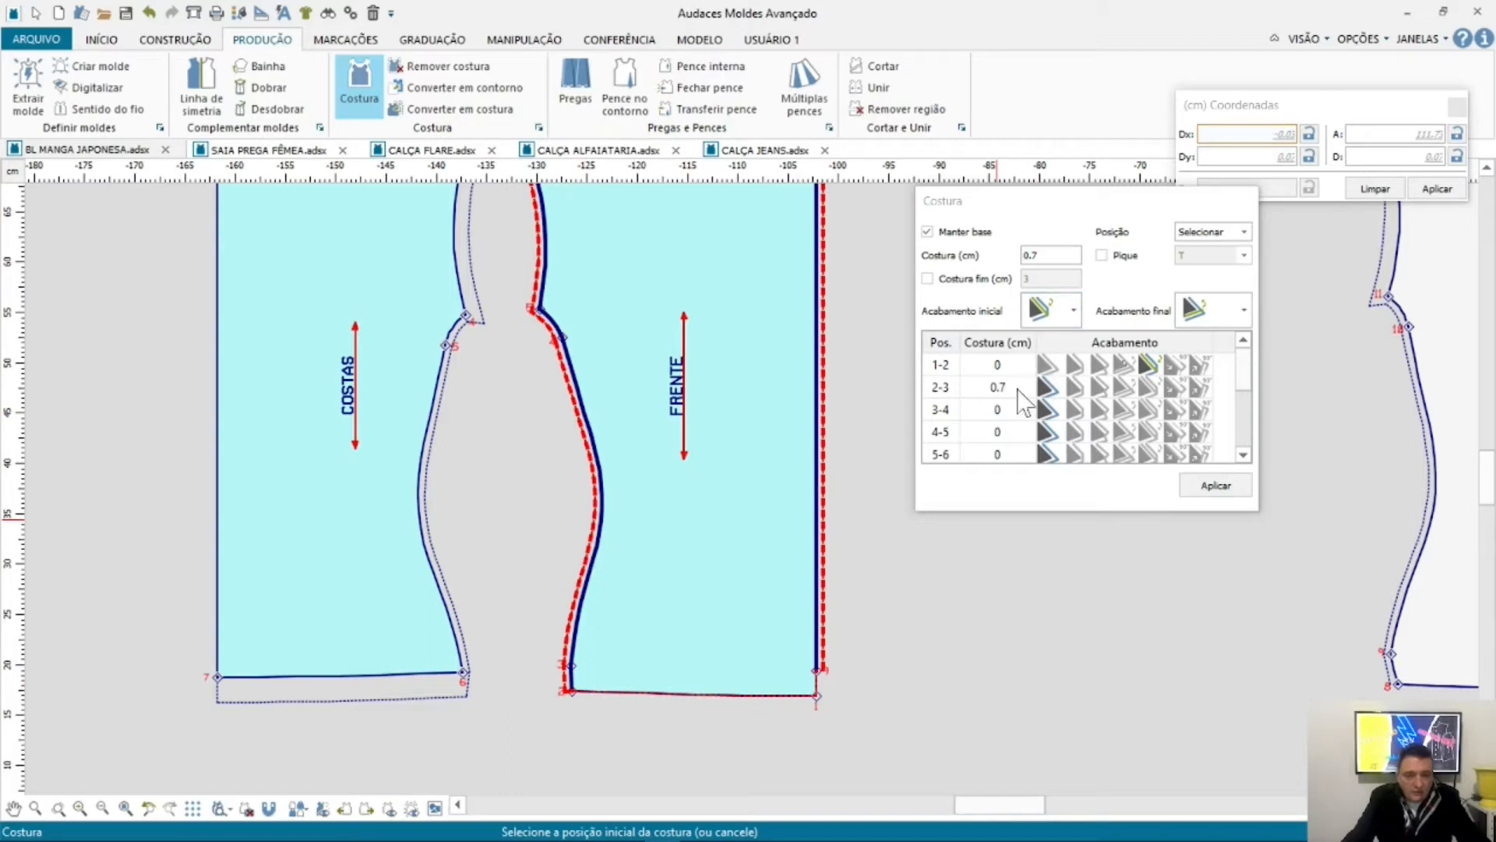
# Step: Enlarge the seam settings so the table lists all front segments from 1-2 to 9-1, with the whole piece in view
pyautogui.click(1036, 507)
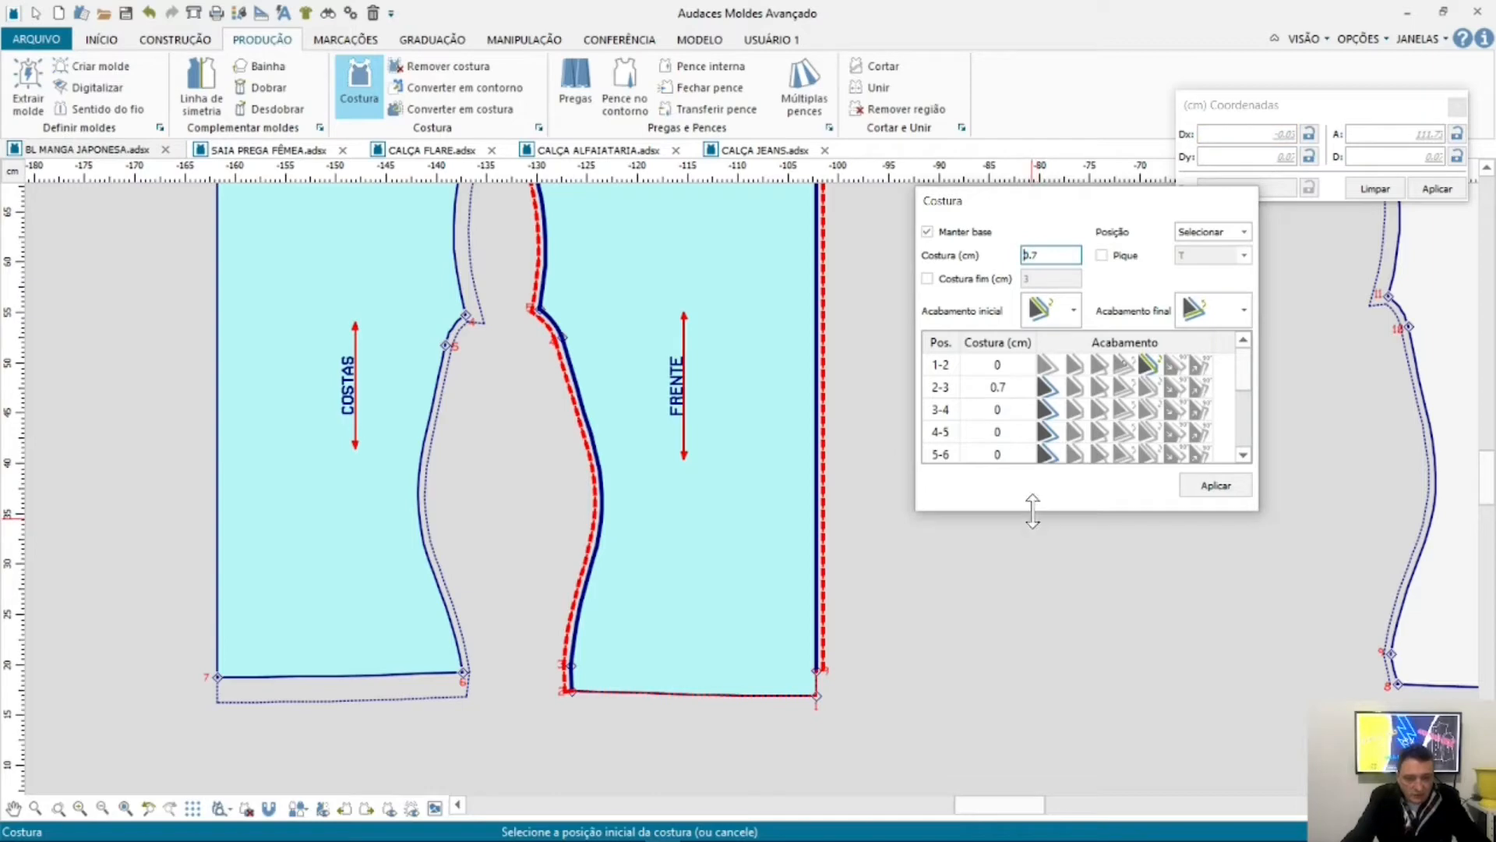
pyautogui.moveTo(1033, 511); pyautogui.dragTo(1002, 644)
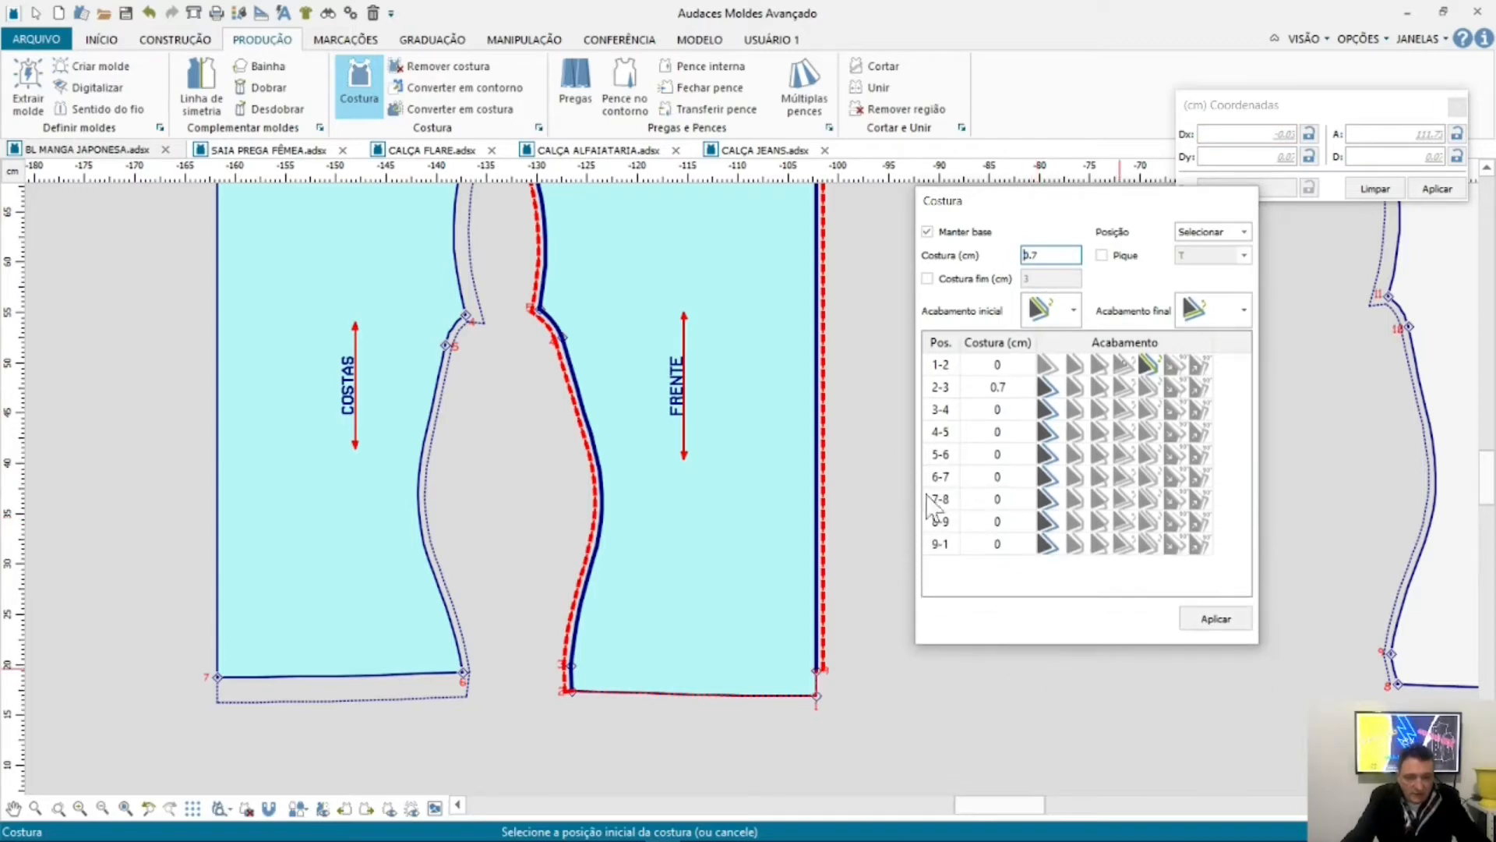
pyautogui.scroll(-3, 721, 667)
pyautogui.scroll(1, 656, 399)
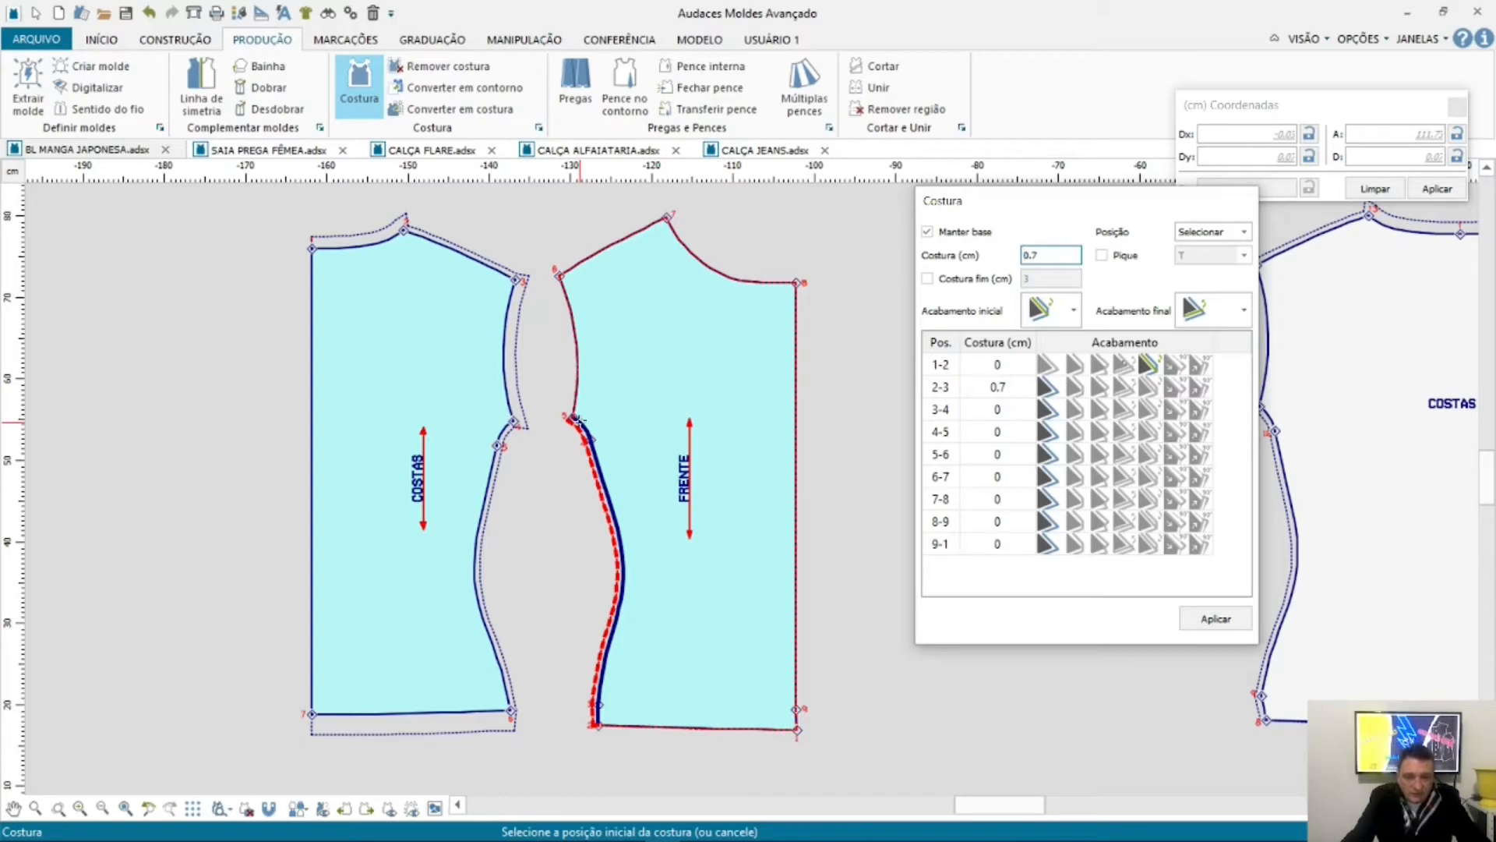
pyautogui.click(609, 392)
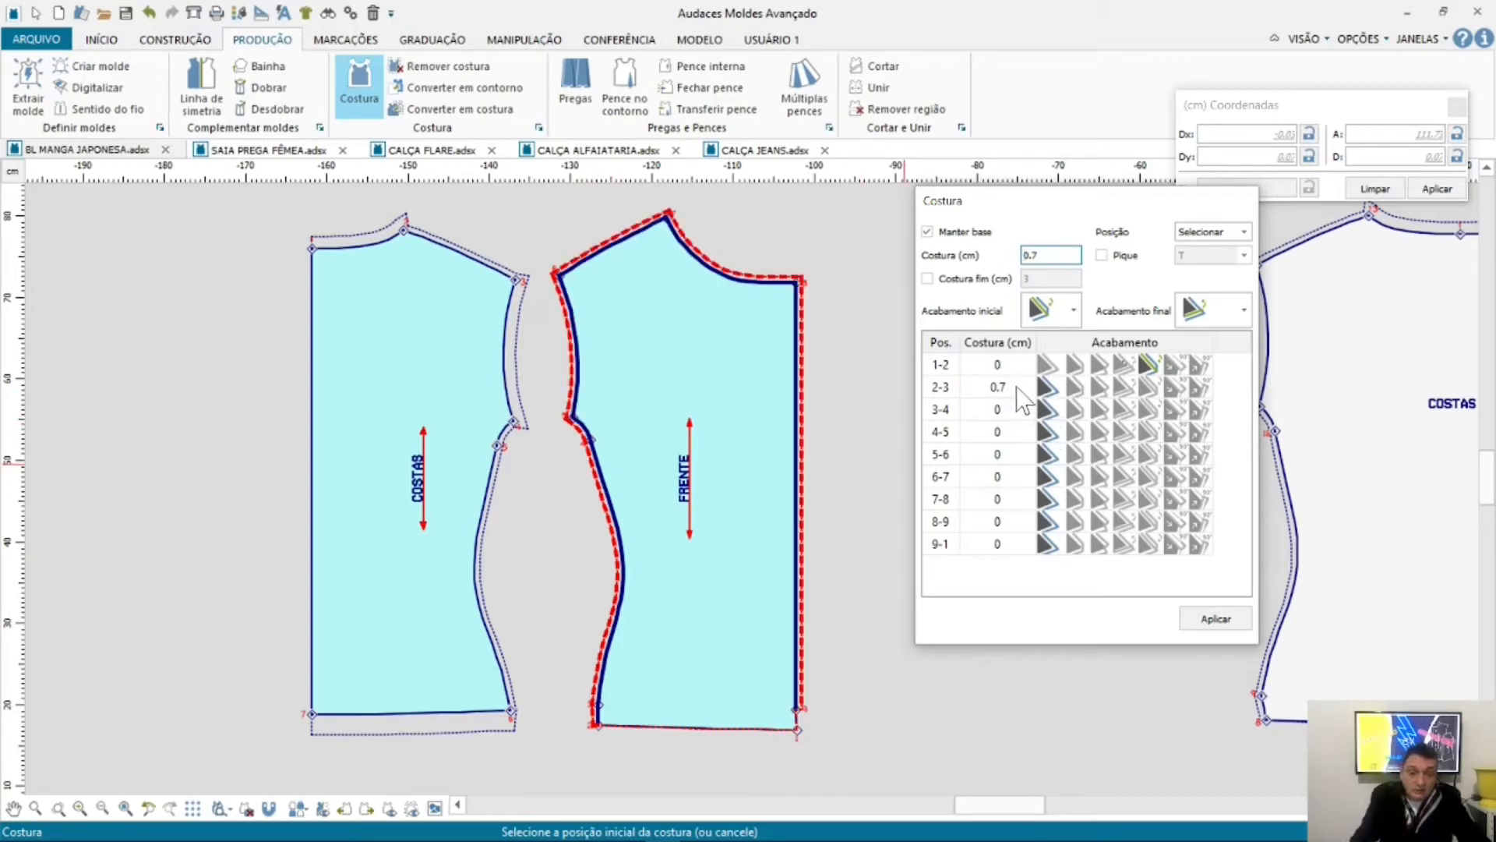
# Step: Set the seam to 0.7 cm for front segments 2-3, 3-4, 4-5 and shoulder segment 6-7
pyautogui.doubleClick(1005, 388)
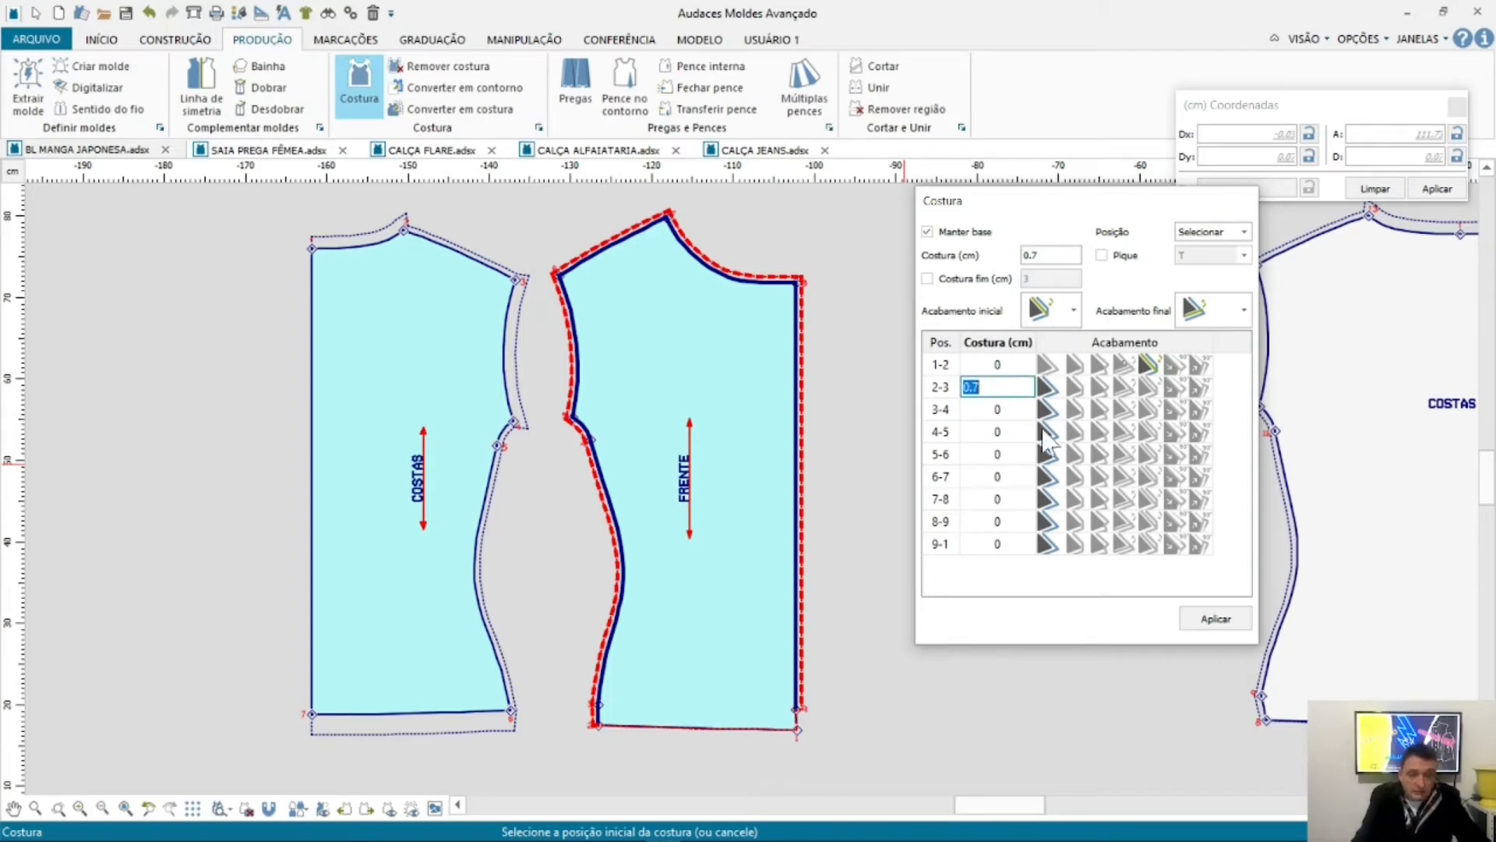
pyautogui.doubleClick(1011, 411)
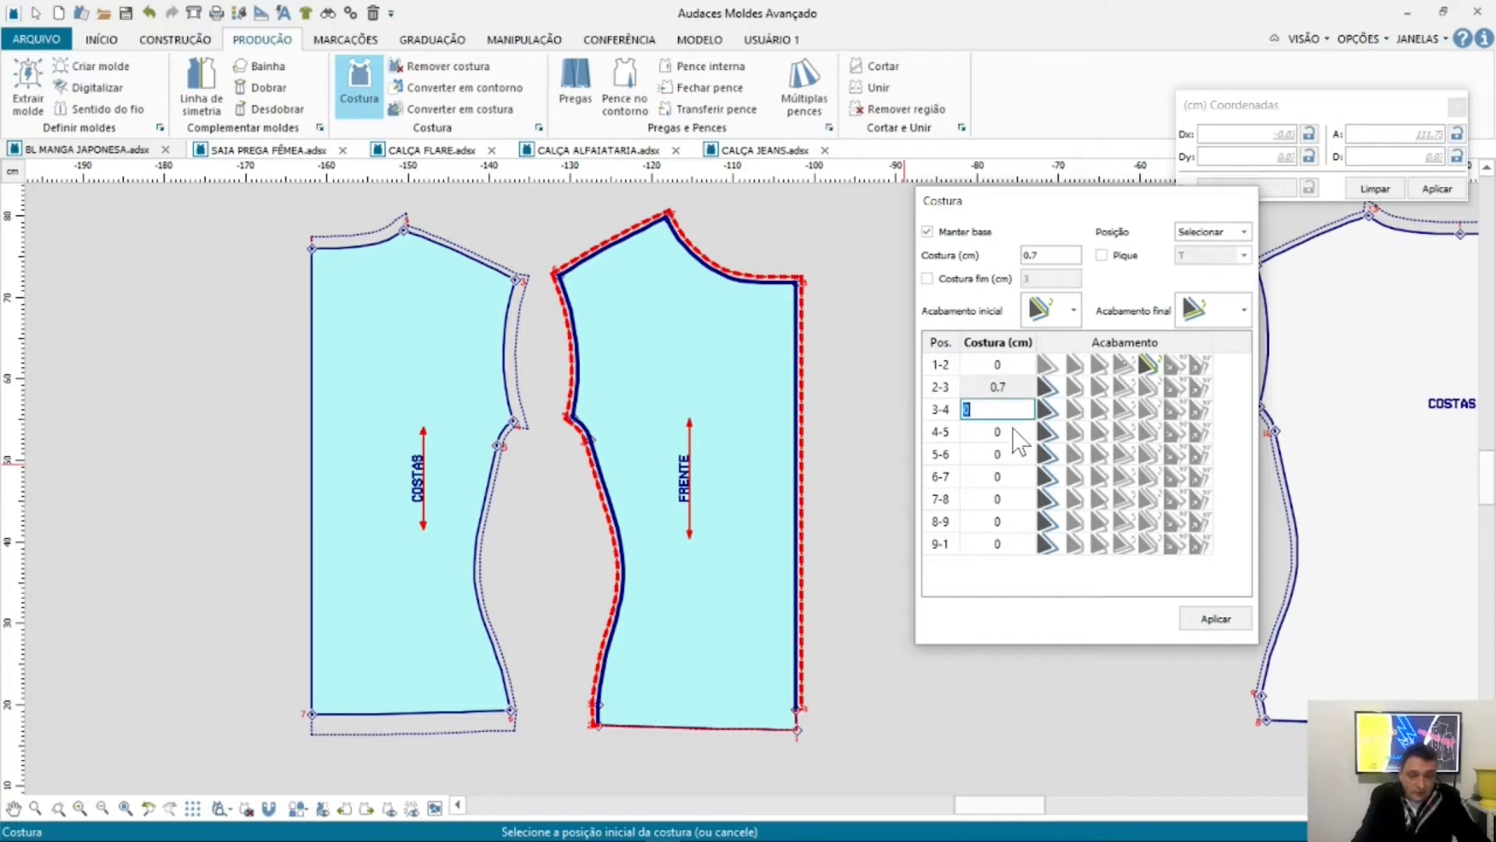
pyautogui.doubleClick(1016, 424)
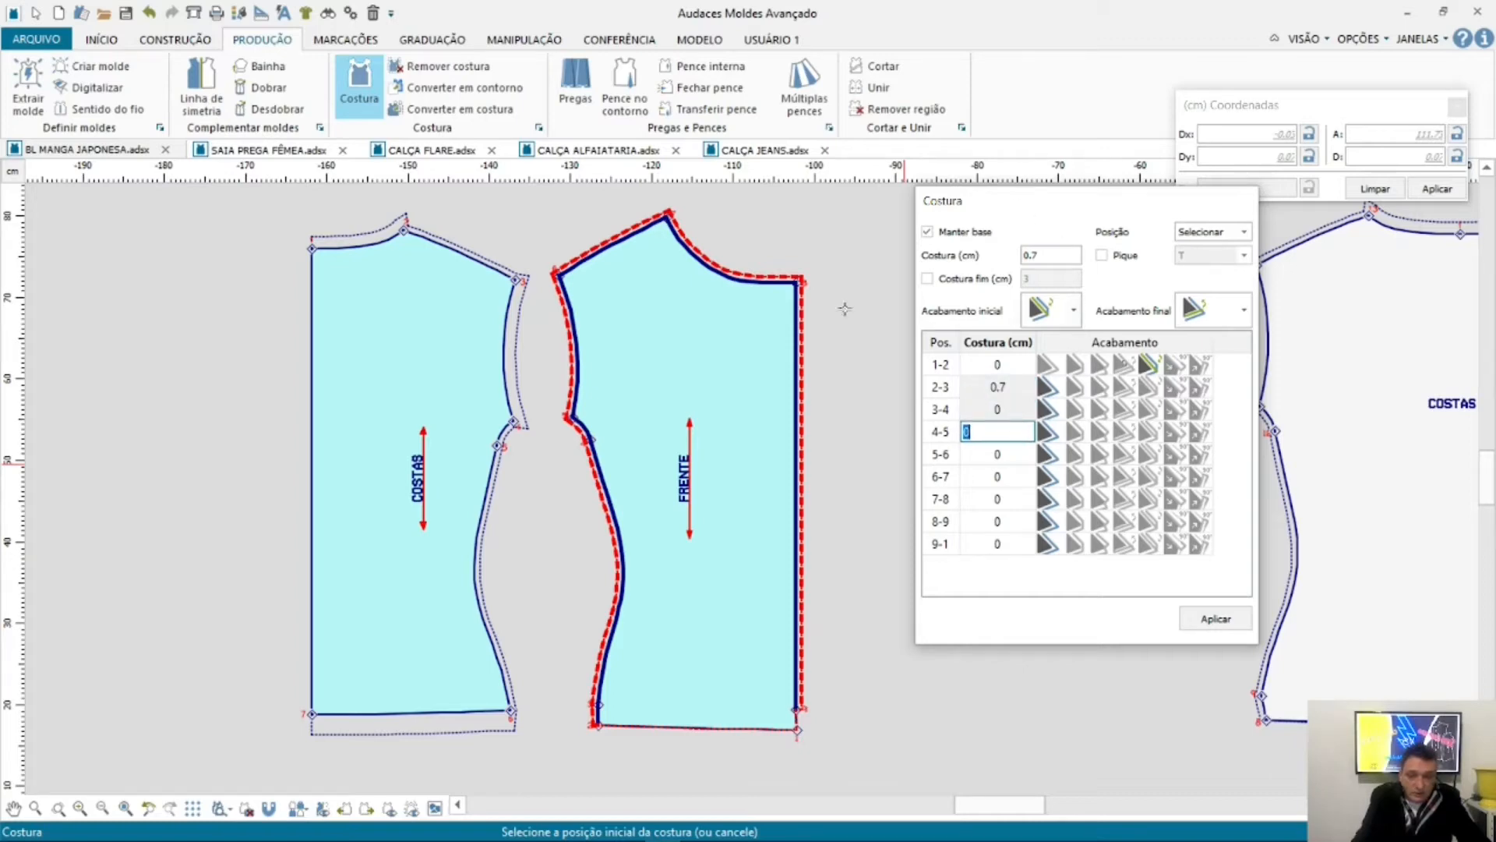
pyautogui.scroll(5, 585, 382)
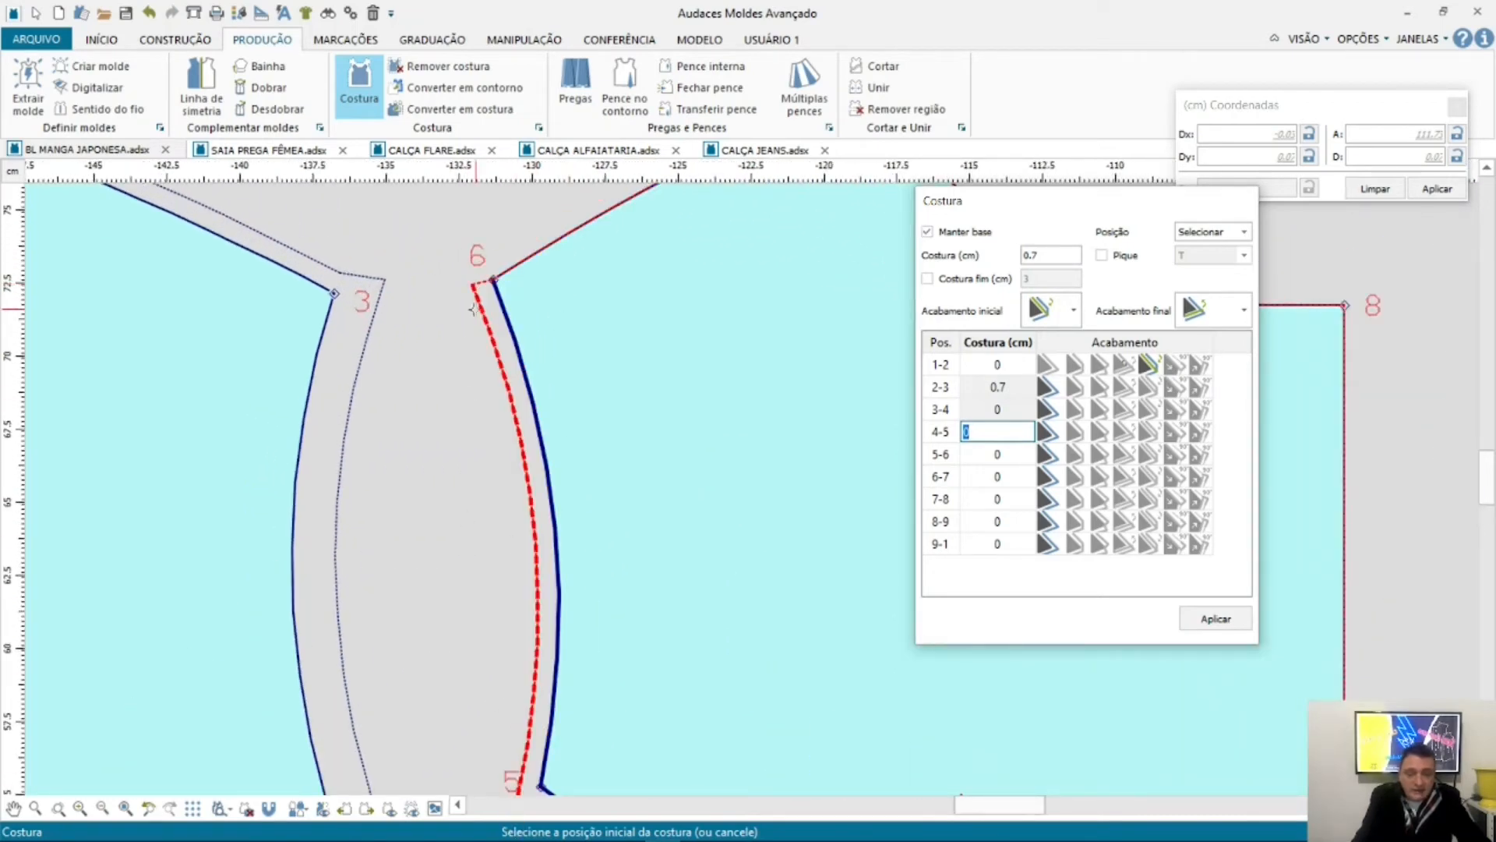
pyautogui.scroll(-1, 461, 327)
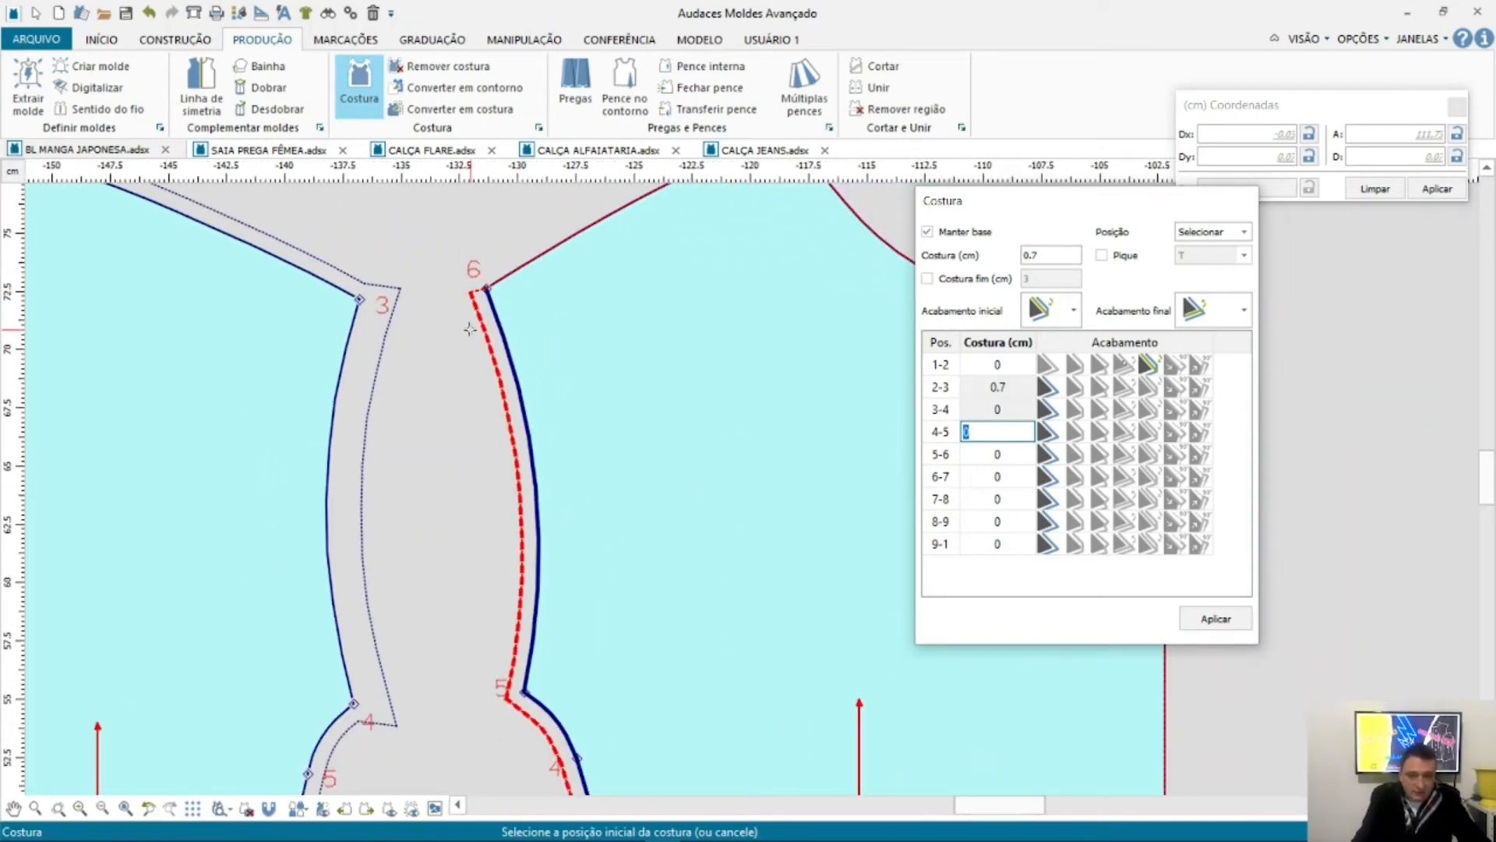
pyautogui.scroll(-1, 456, 386)
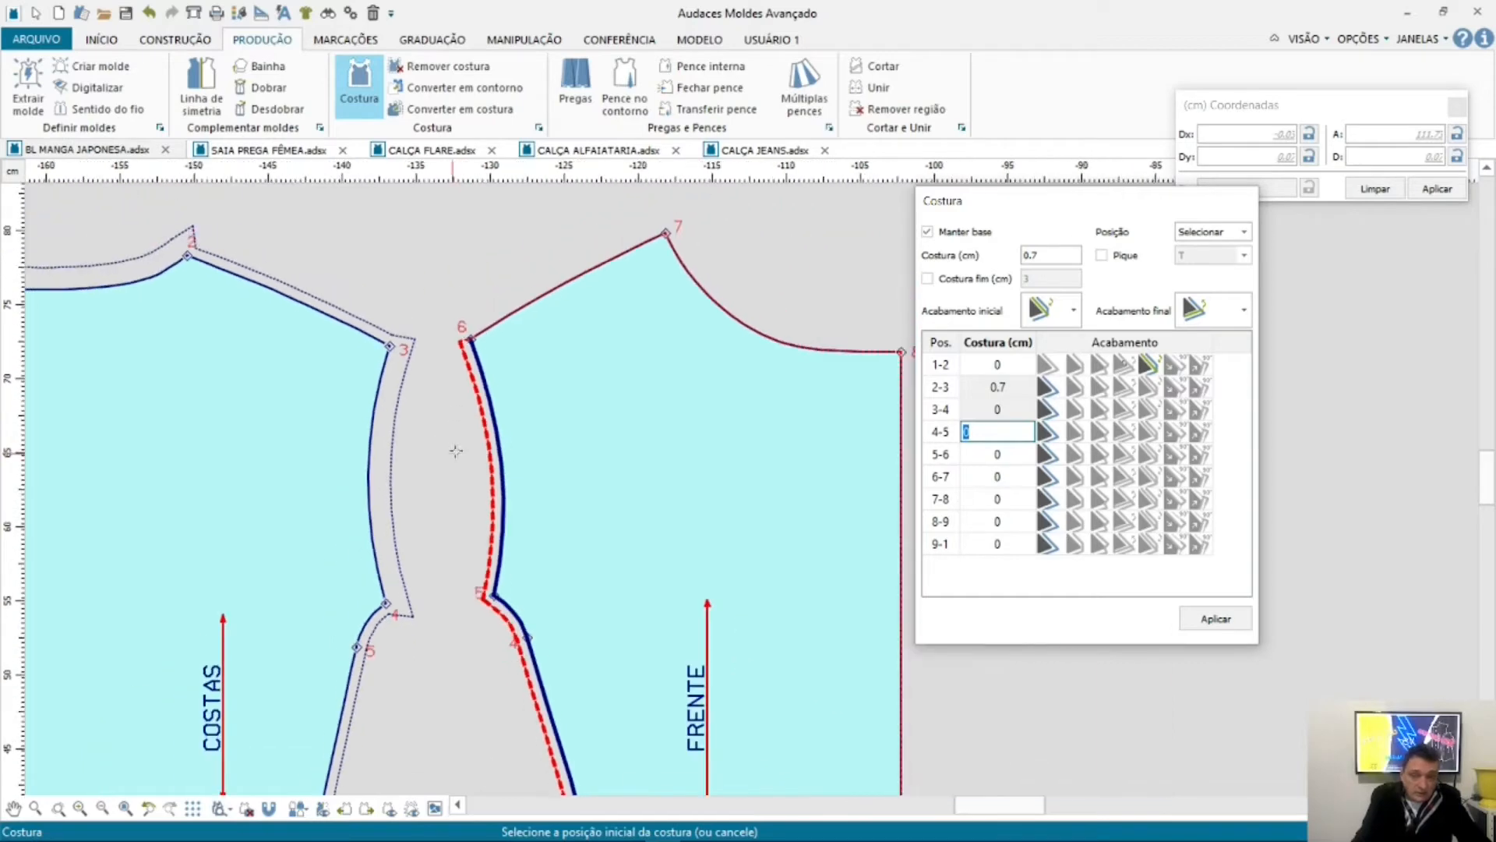
pyautogui.scroll(1, 563, 221)
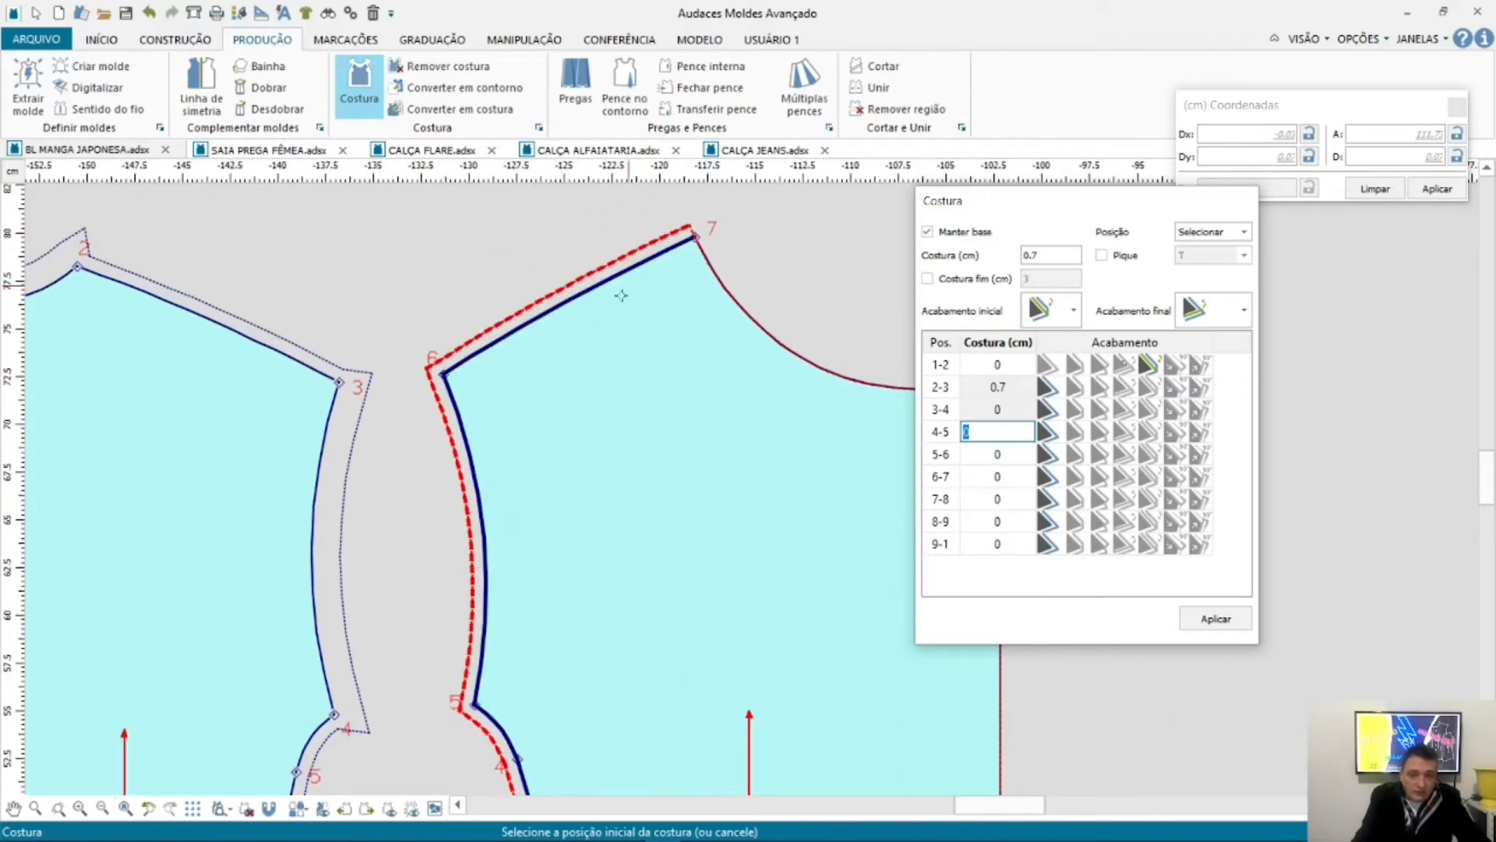
pyautogui.click(788, 338)
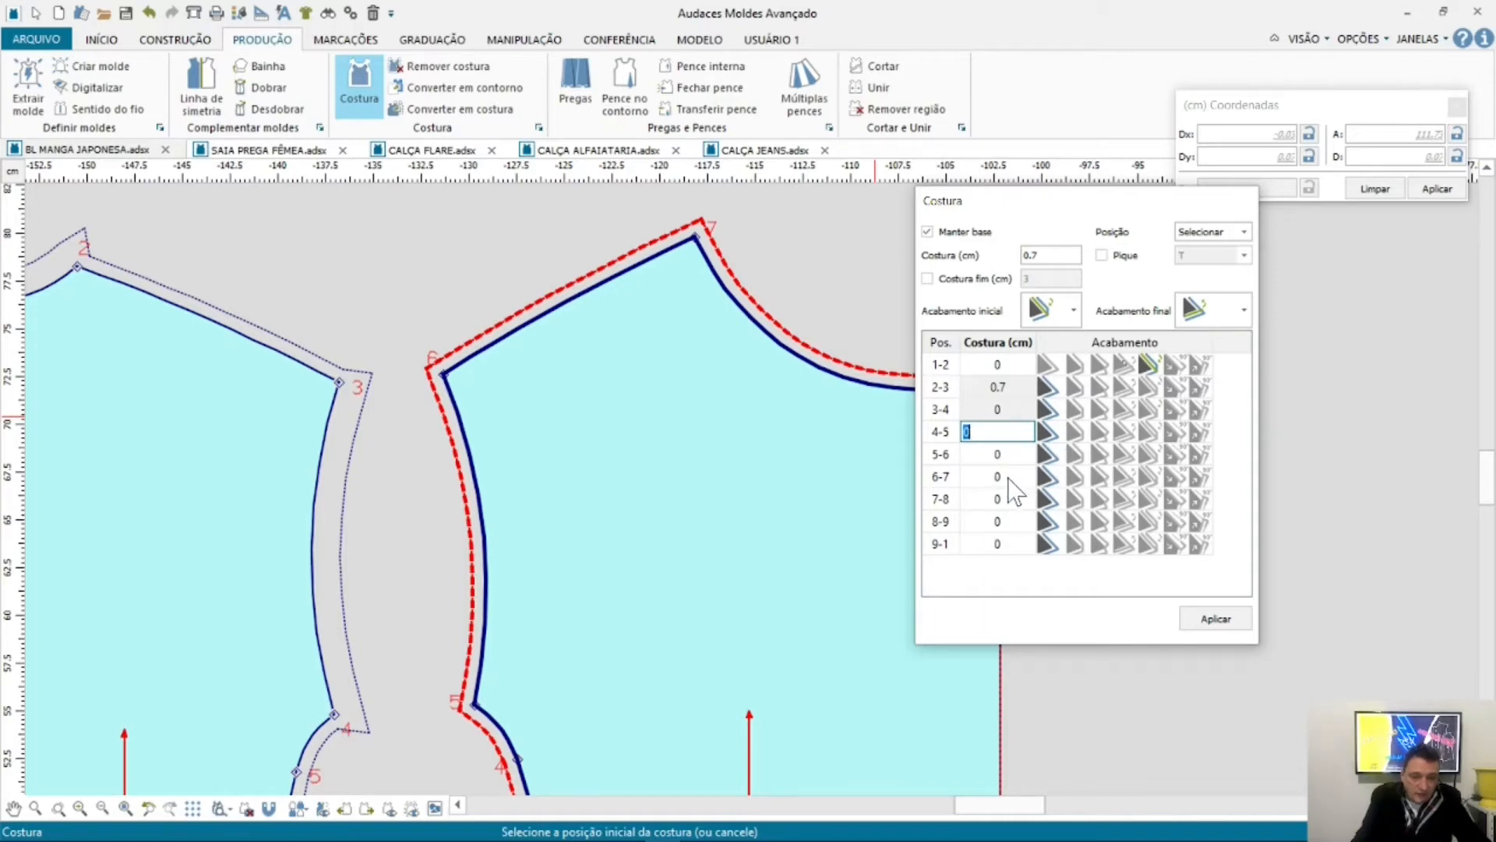
pyautogui.click(1008, 477)
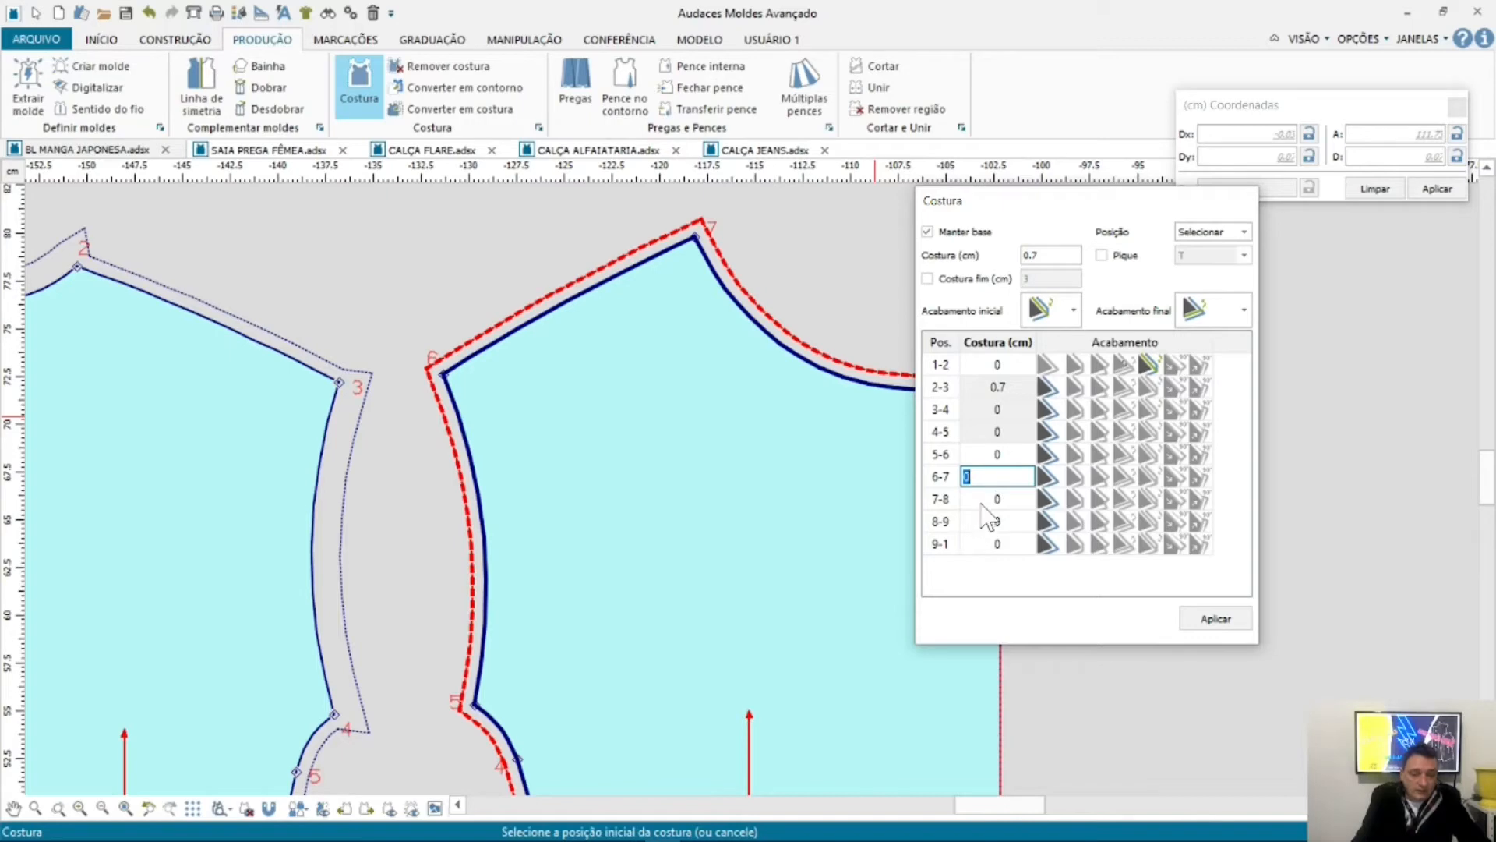
pyautogui.scroll(-1, 652, 437)
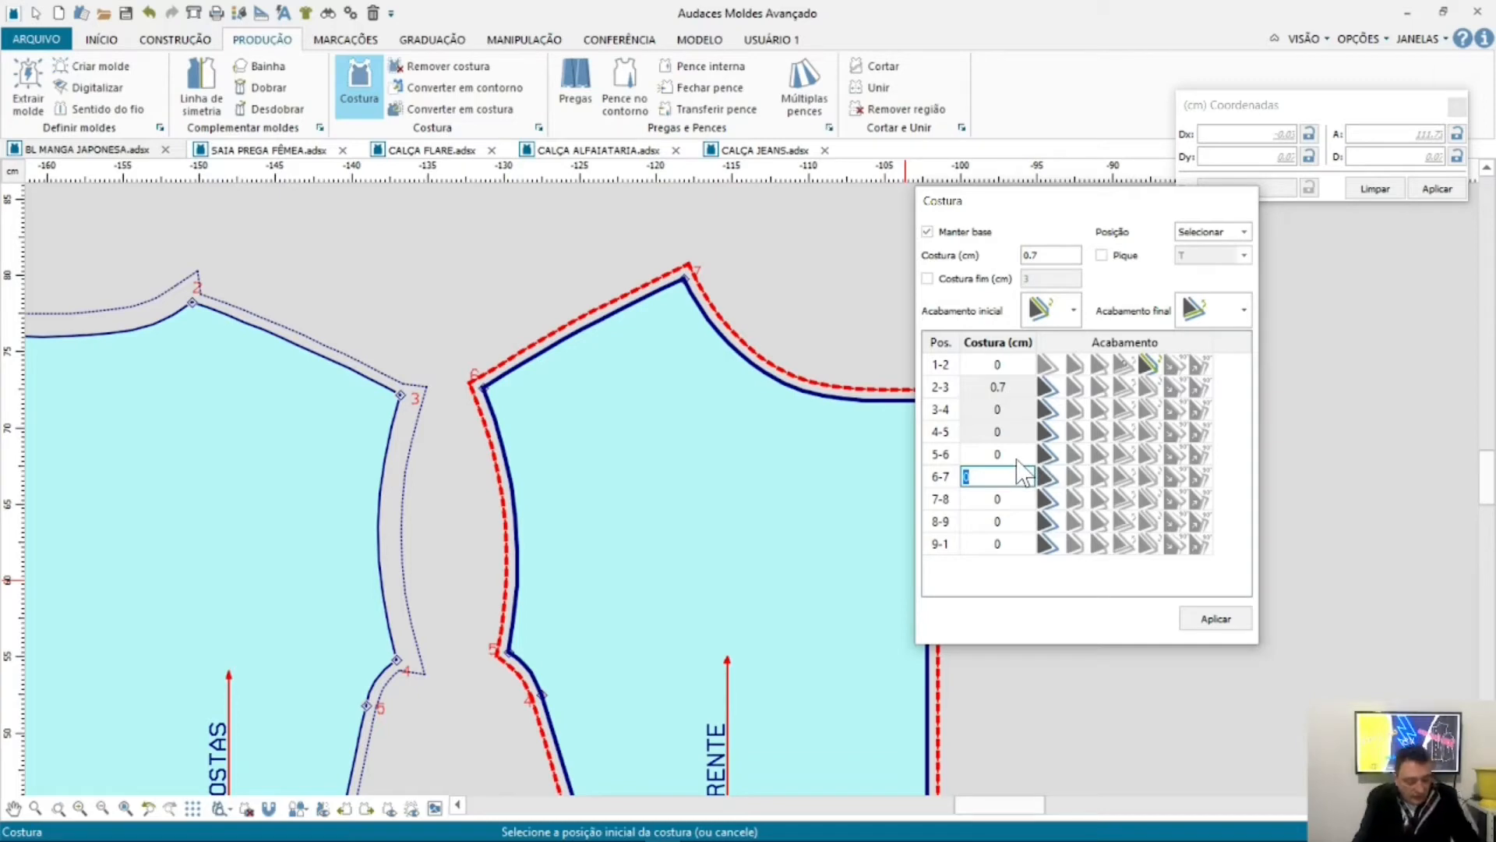
pyautogui.write('7')
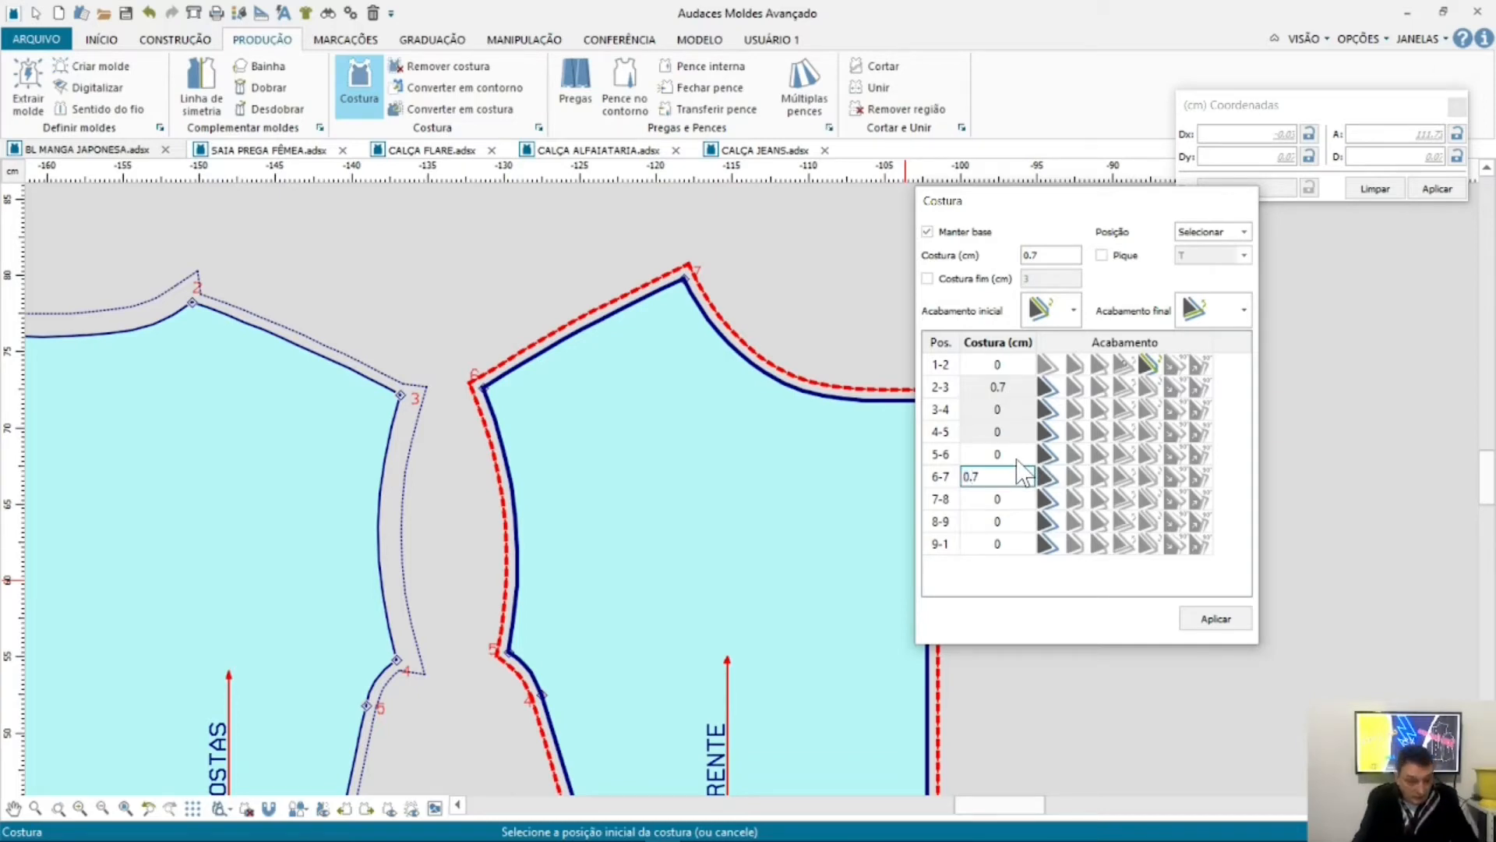
pyautogui.press('Return')
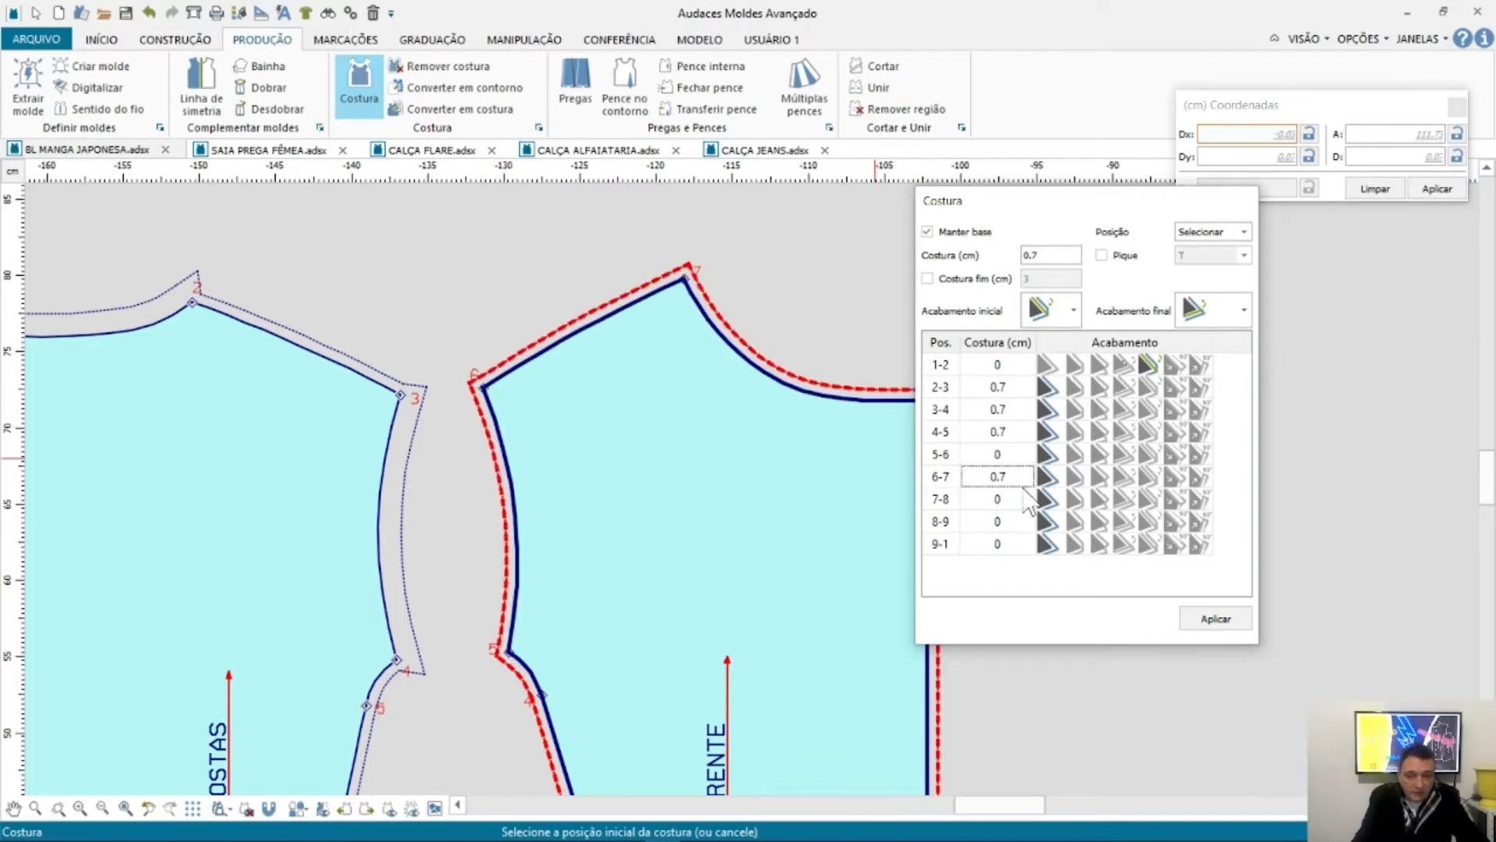
# Step: Set the seam to 1.5 cm for armhole segment 5-6 and neckline segment 7-8, and apply the table values to the front piece
pyautogui.click(1019, 455)
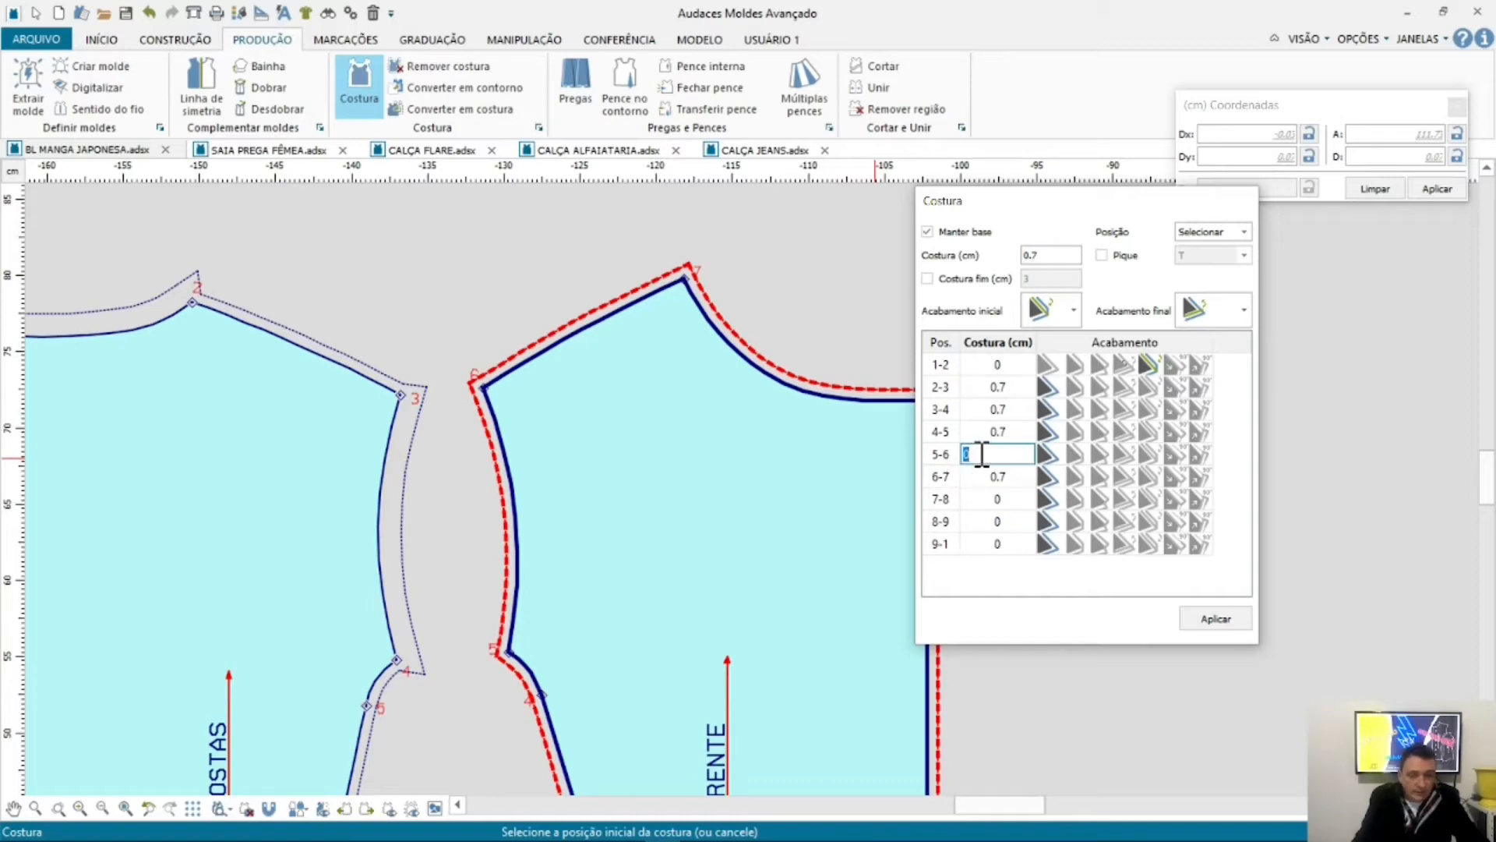
pyautogui.click(1002, 498)
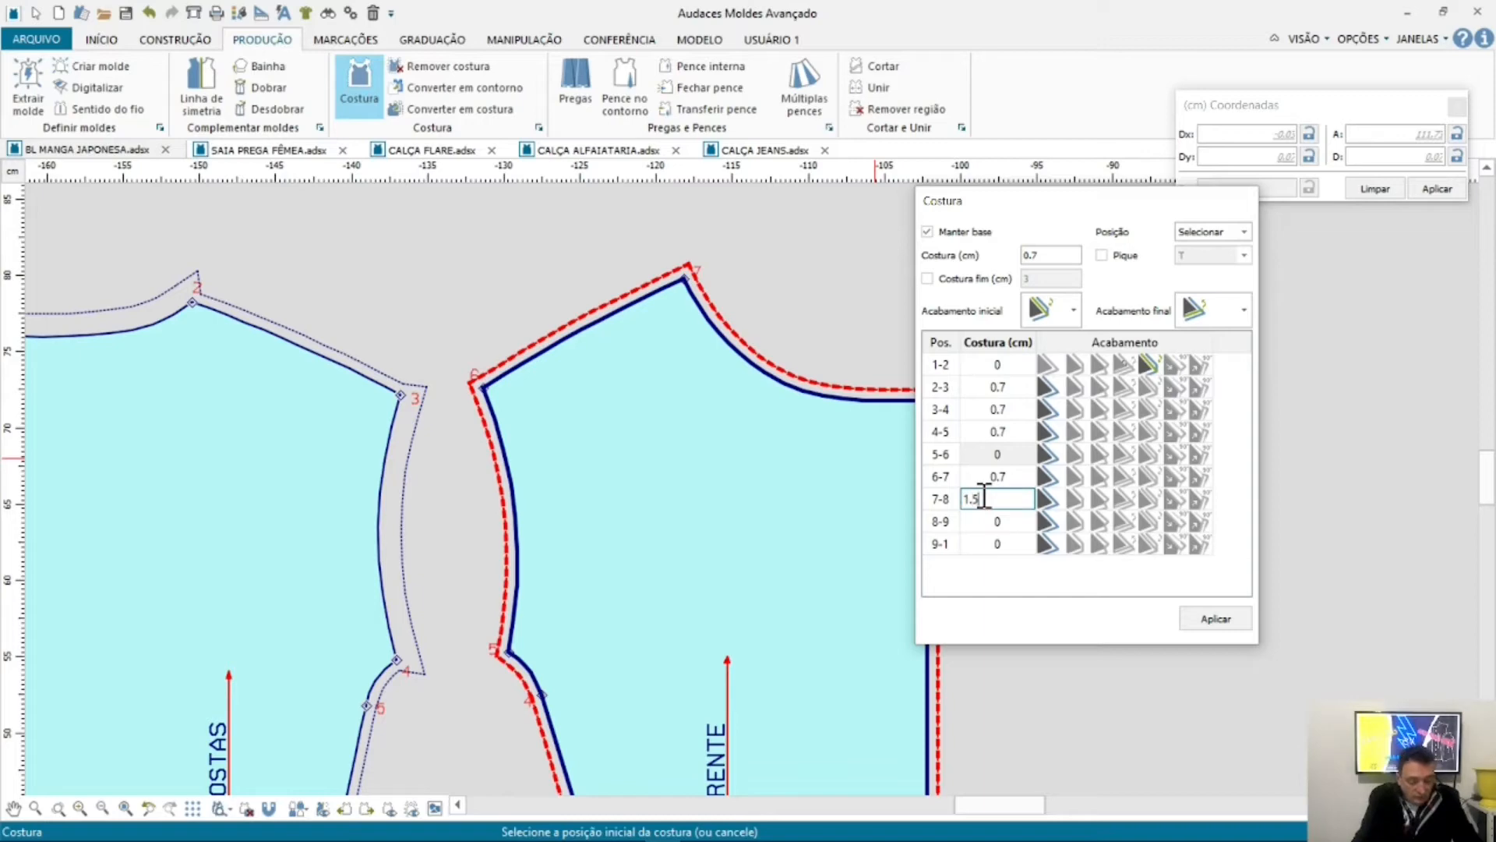
pyautogui.write('1.5')
pyautogui.press('Return')
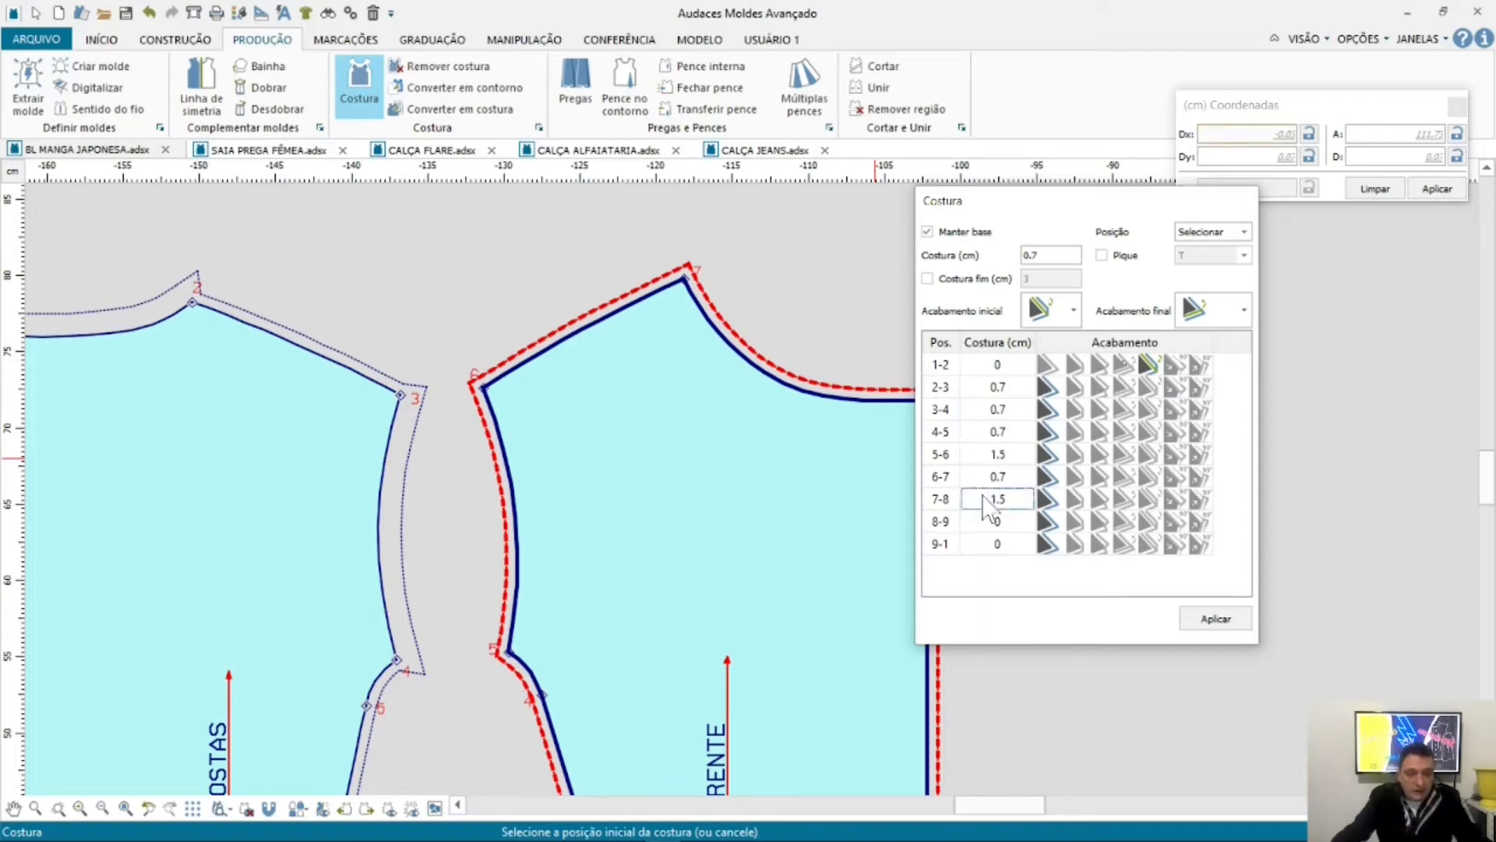
pyautogui.click(1217, 620)
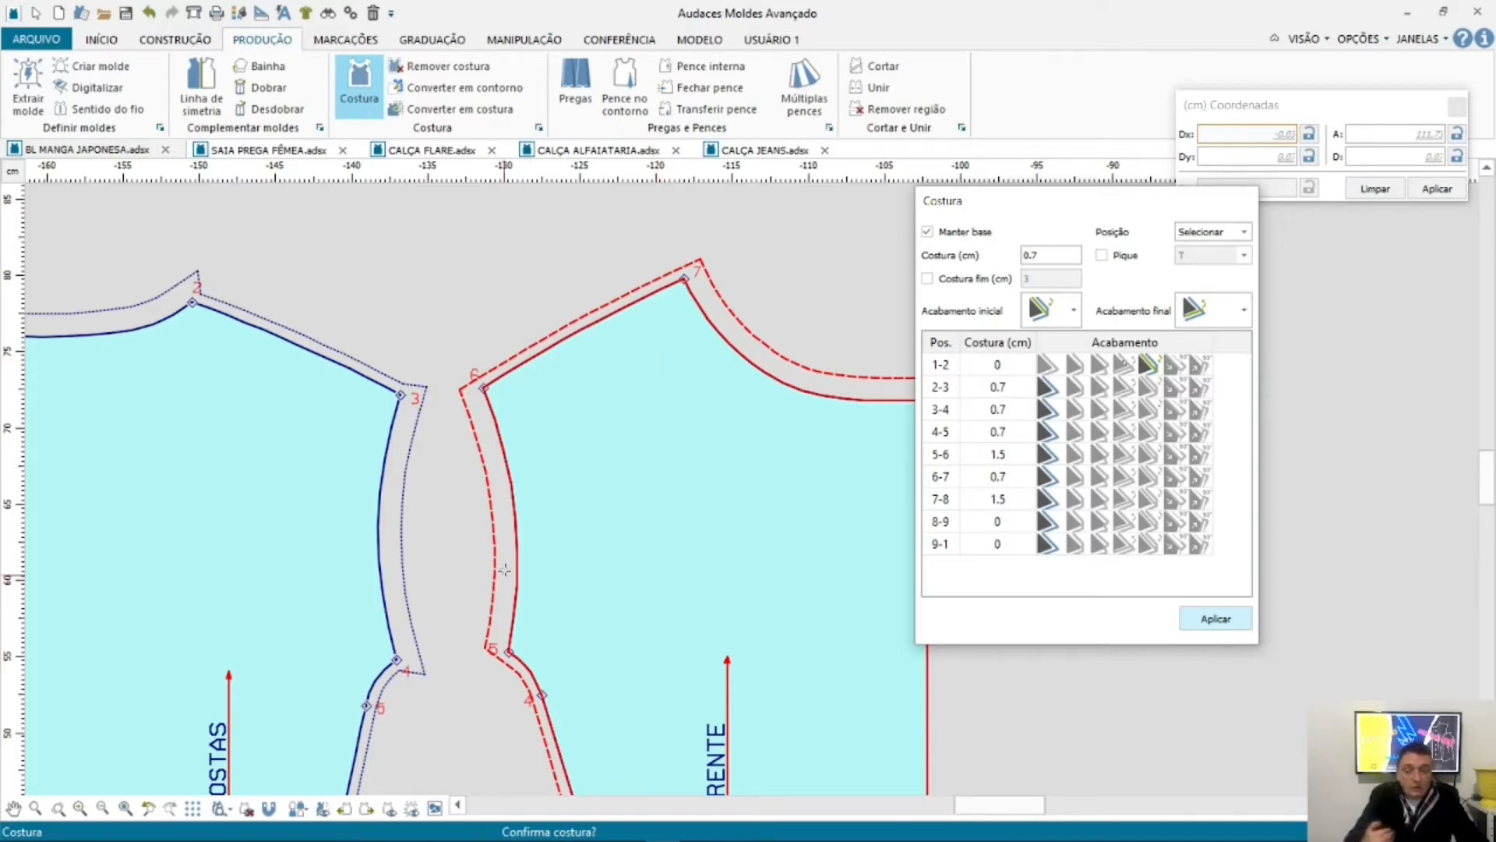
# Step: Move the seam settings off the neckline side and select the front armhole seam 5-6 with the second 90° initial finish
pyautogui.scroll(2, 618, 385)
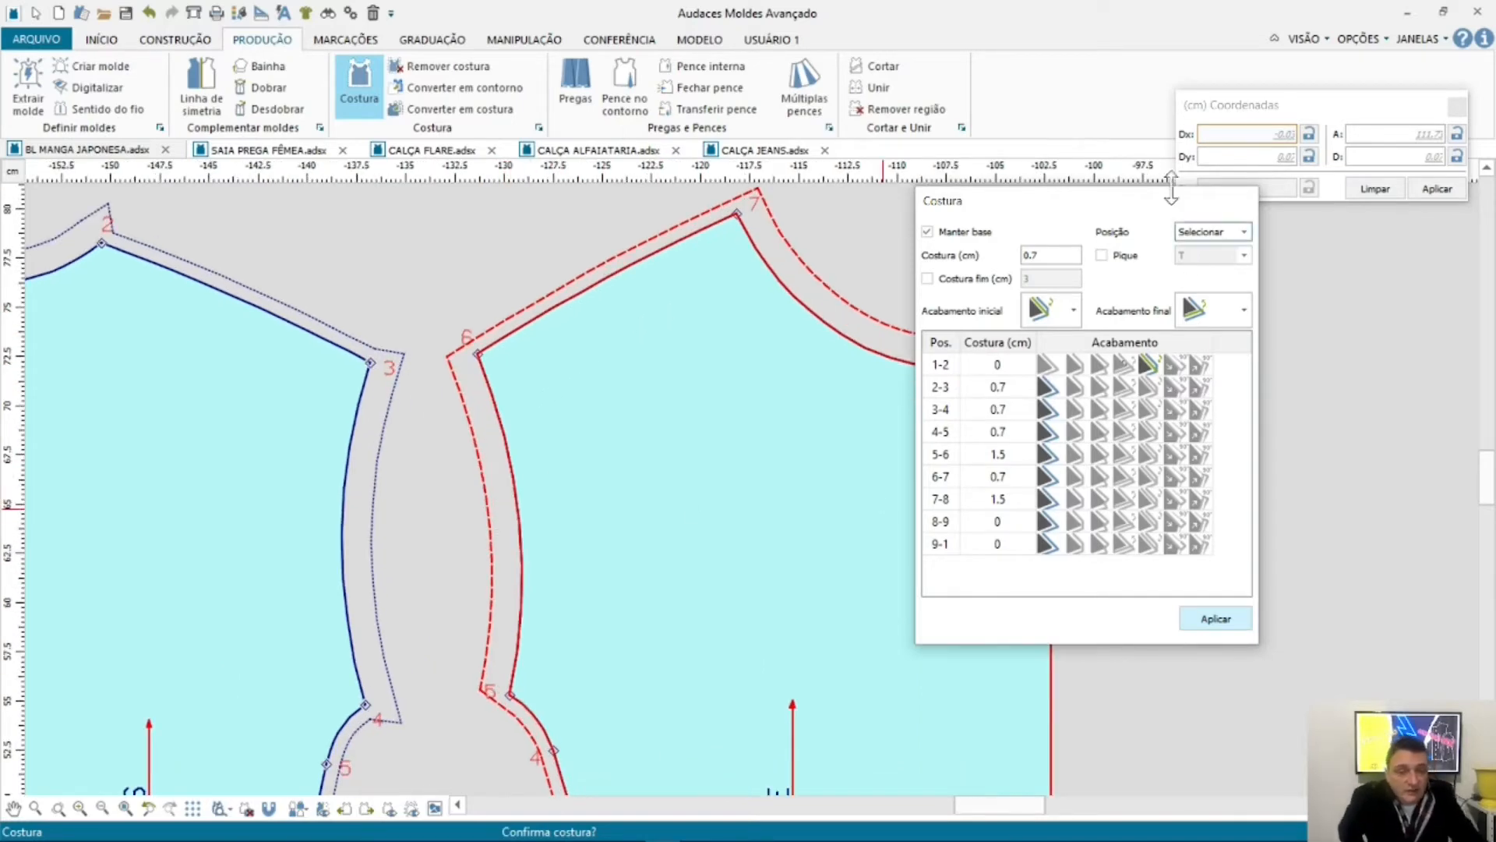
pyautogui.moveTo(1127, 204); pyautogui.dragTo(808, 228)
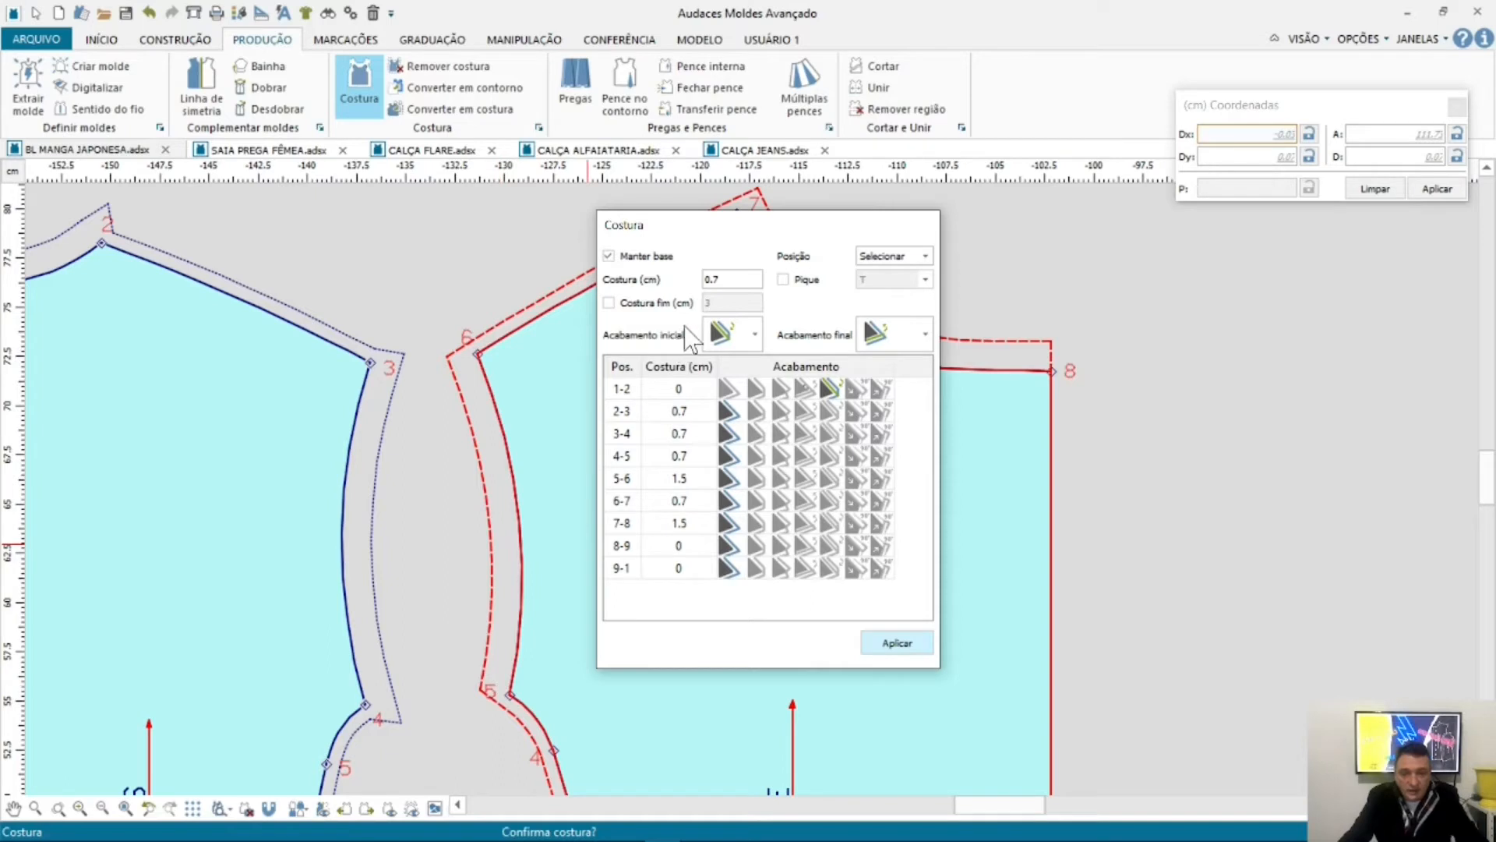
pyautogui.click(755, 335)
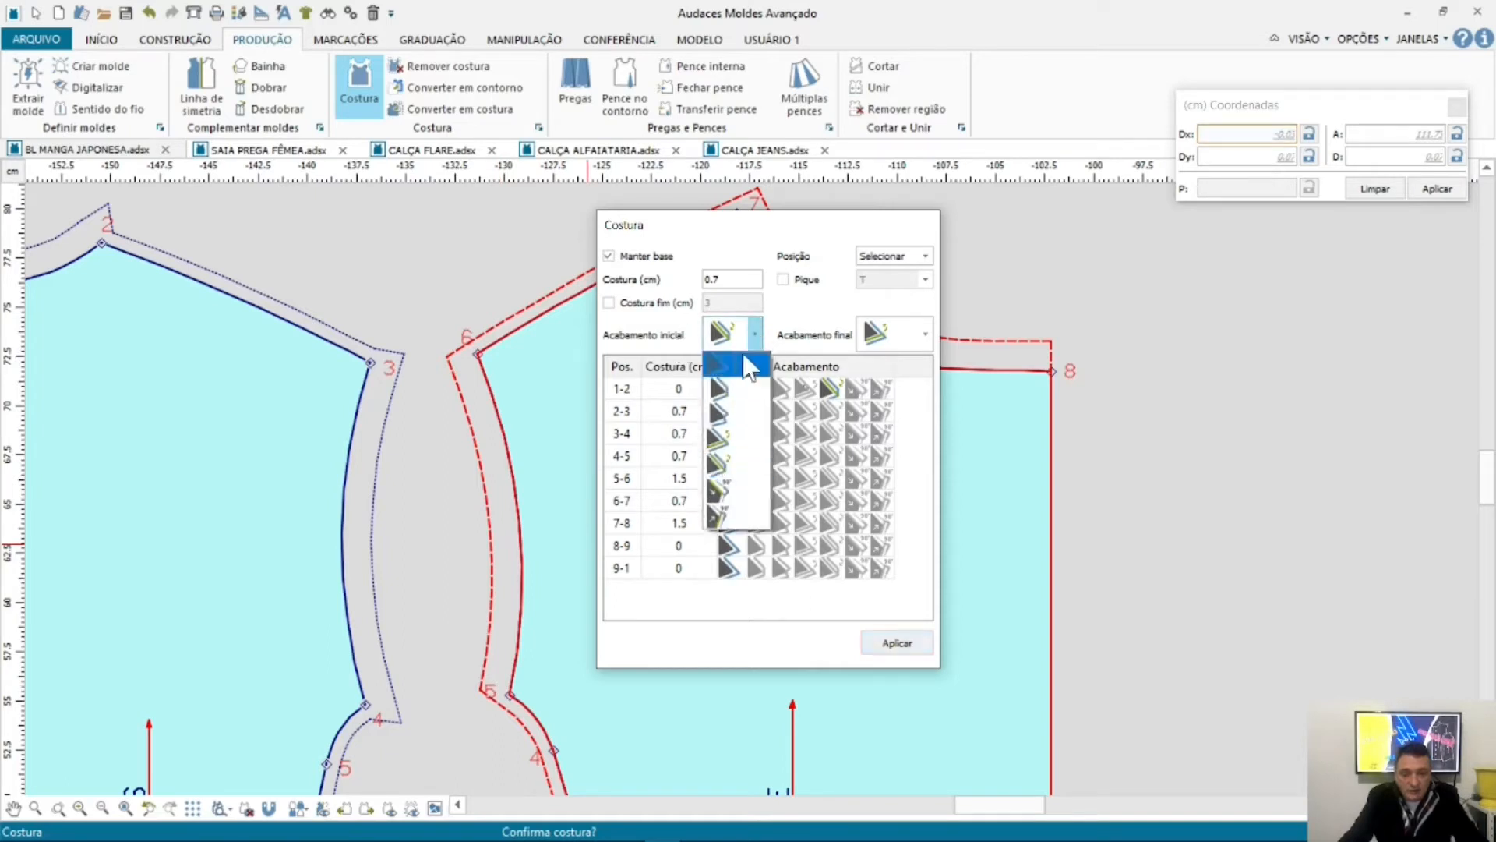
pyautogui.click(753, 344)
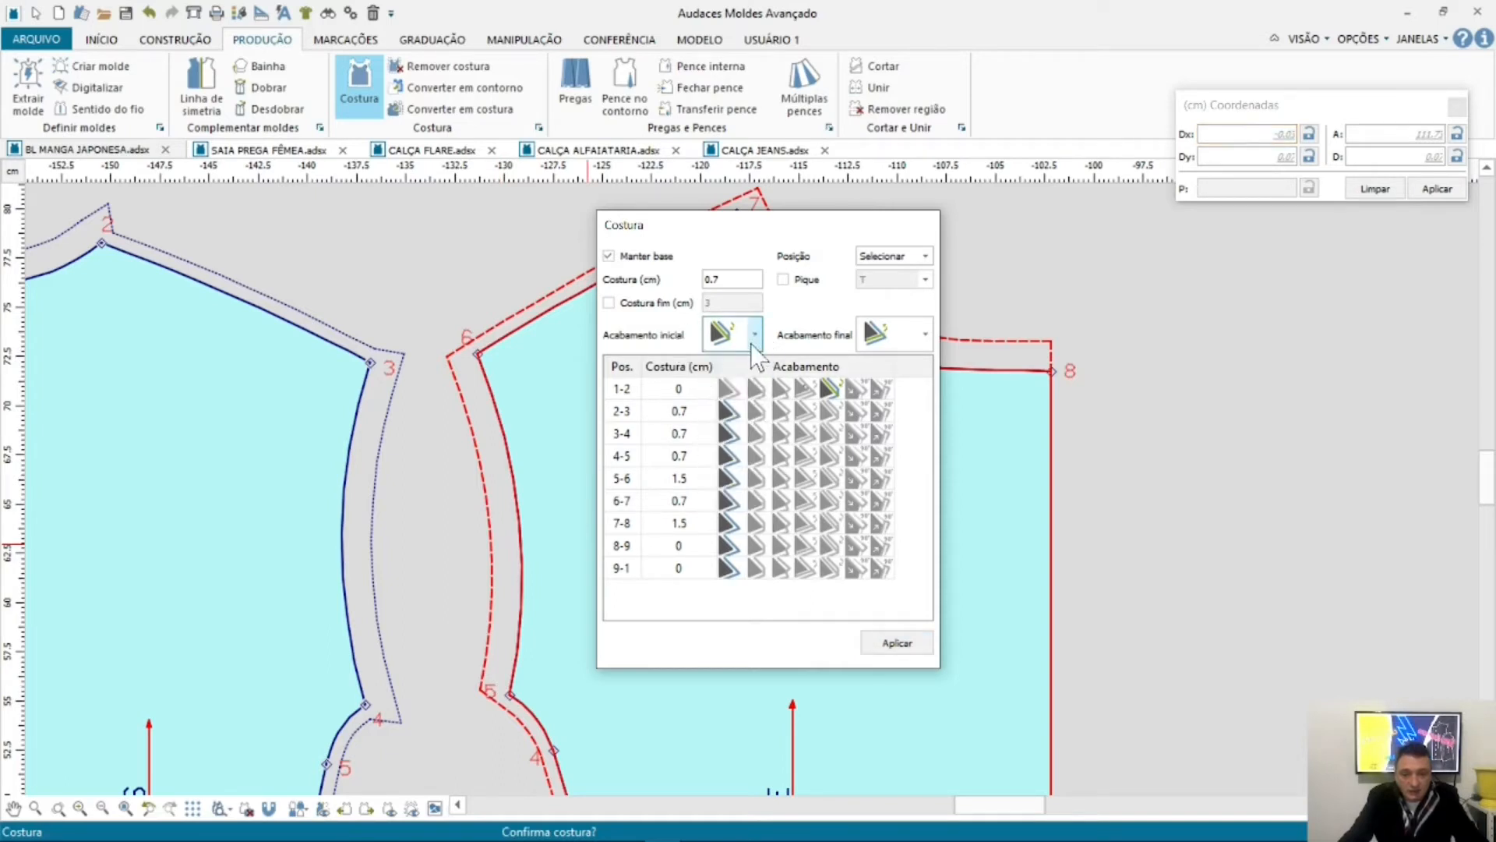
pyautogui.click(753, 344)
pyautogui.click(735, 525)
pyautogui.click(524, 573)
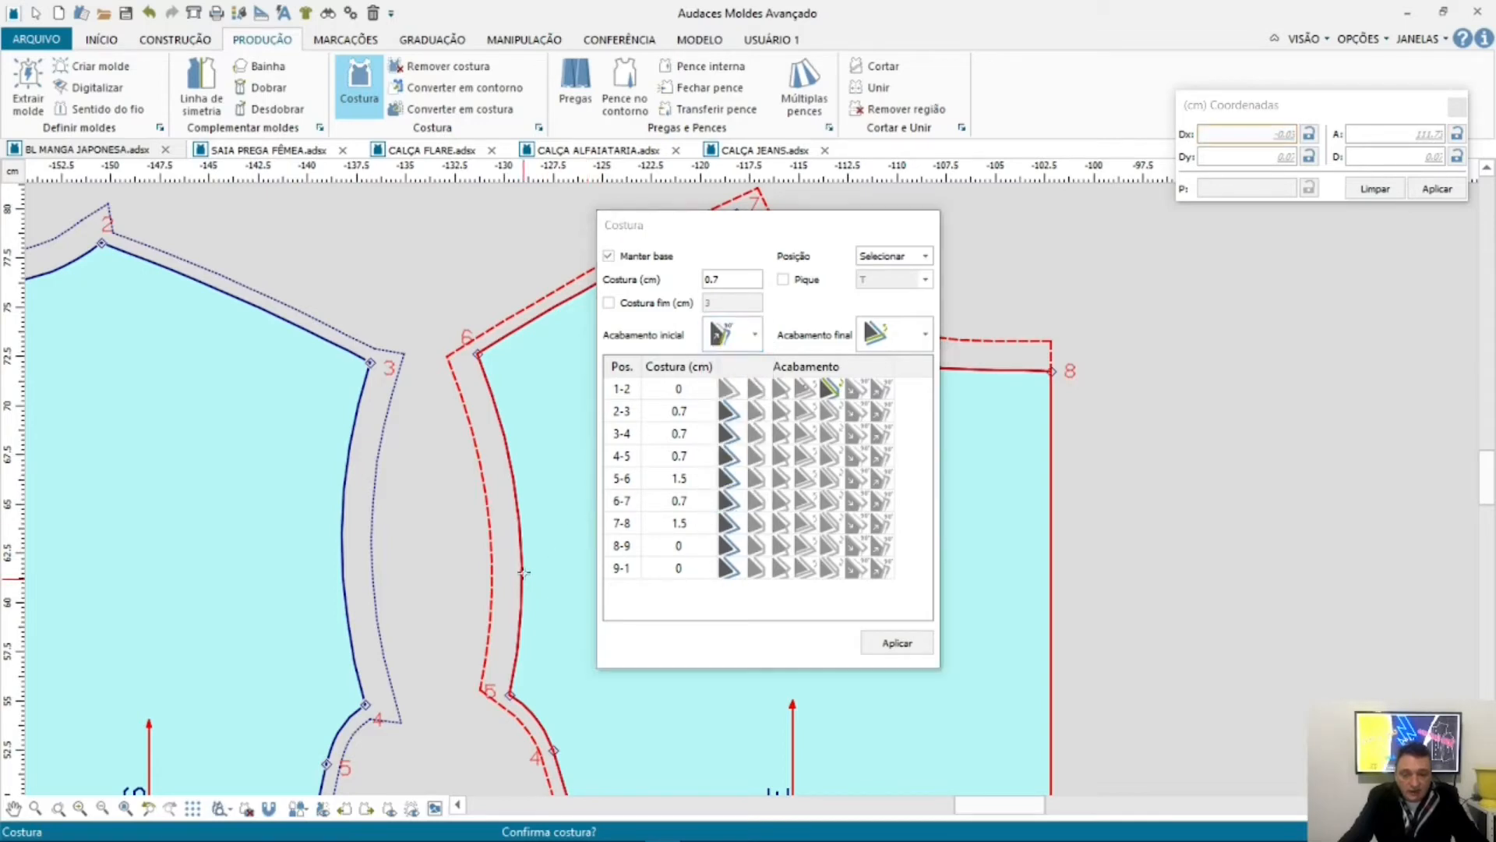
pyautogui.click(523, 573)
pyautogui.click(520, 566)
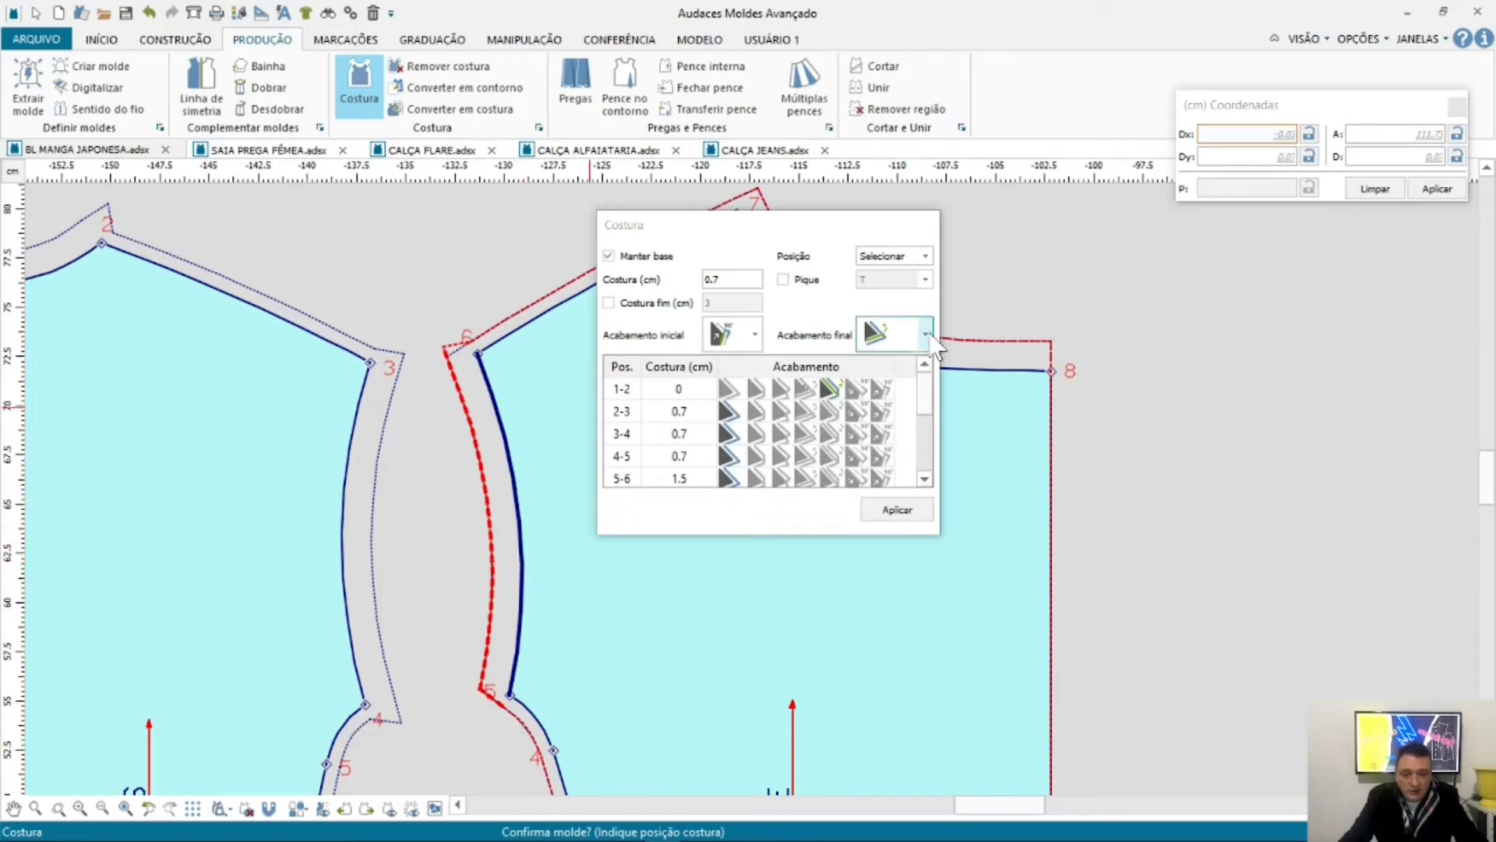
# Step: Change the front armhole seam's initial finish at point 5 to the second mirrored option
pyautogui.click(754, 335)
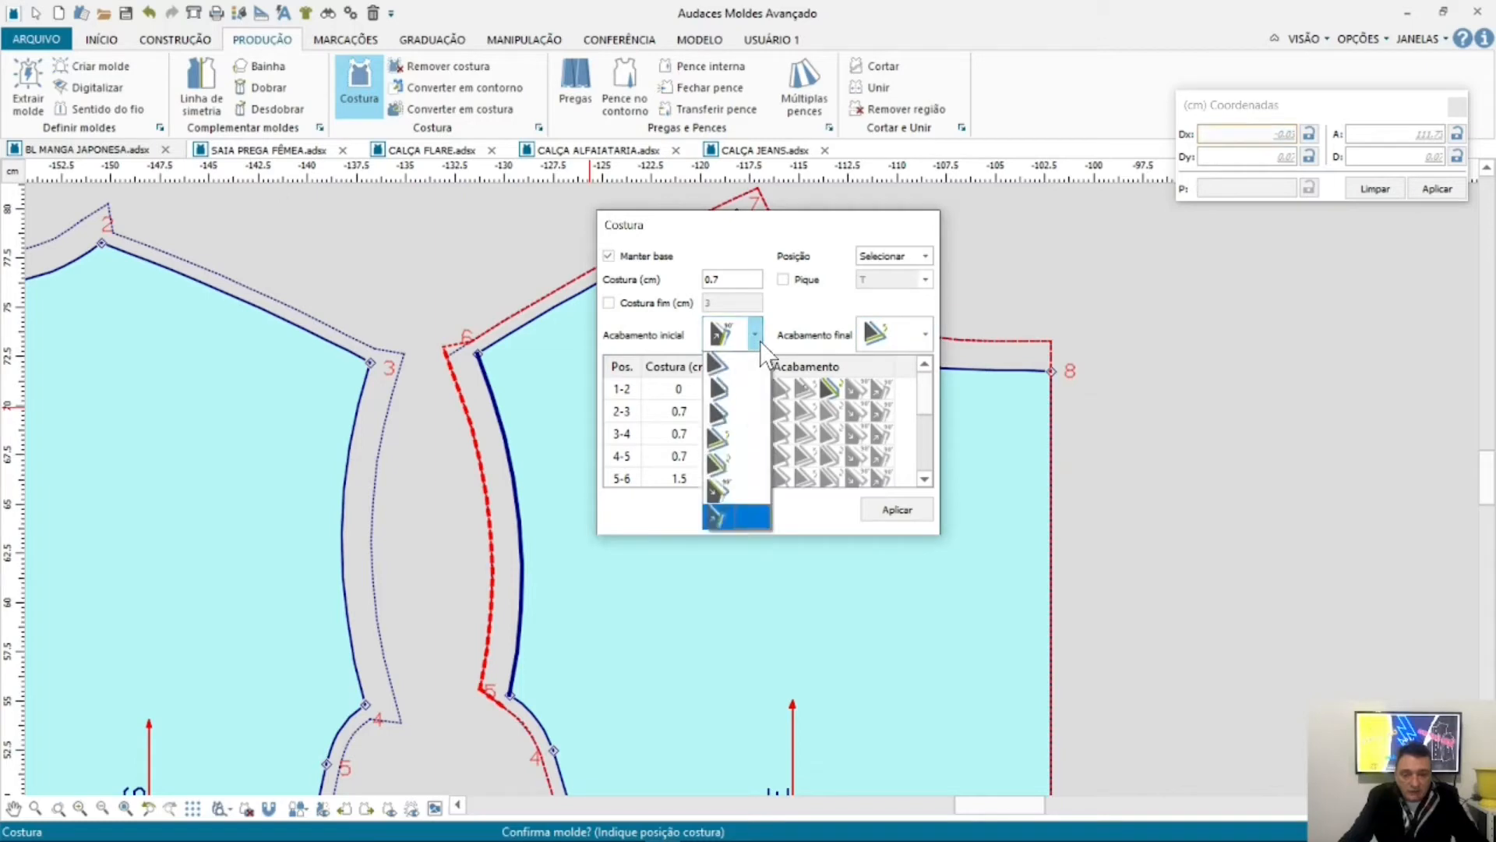
pyautogui.click(748, 390)
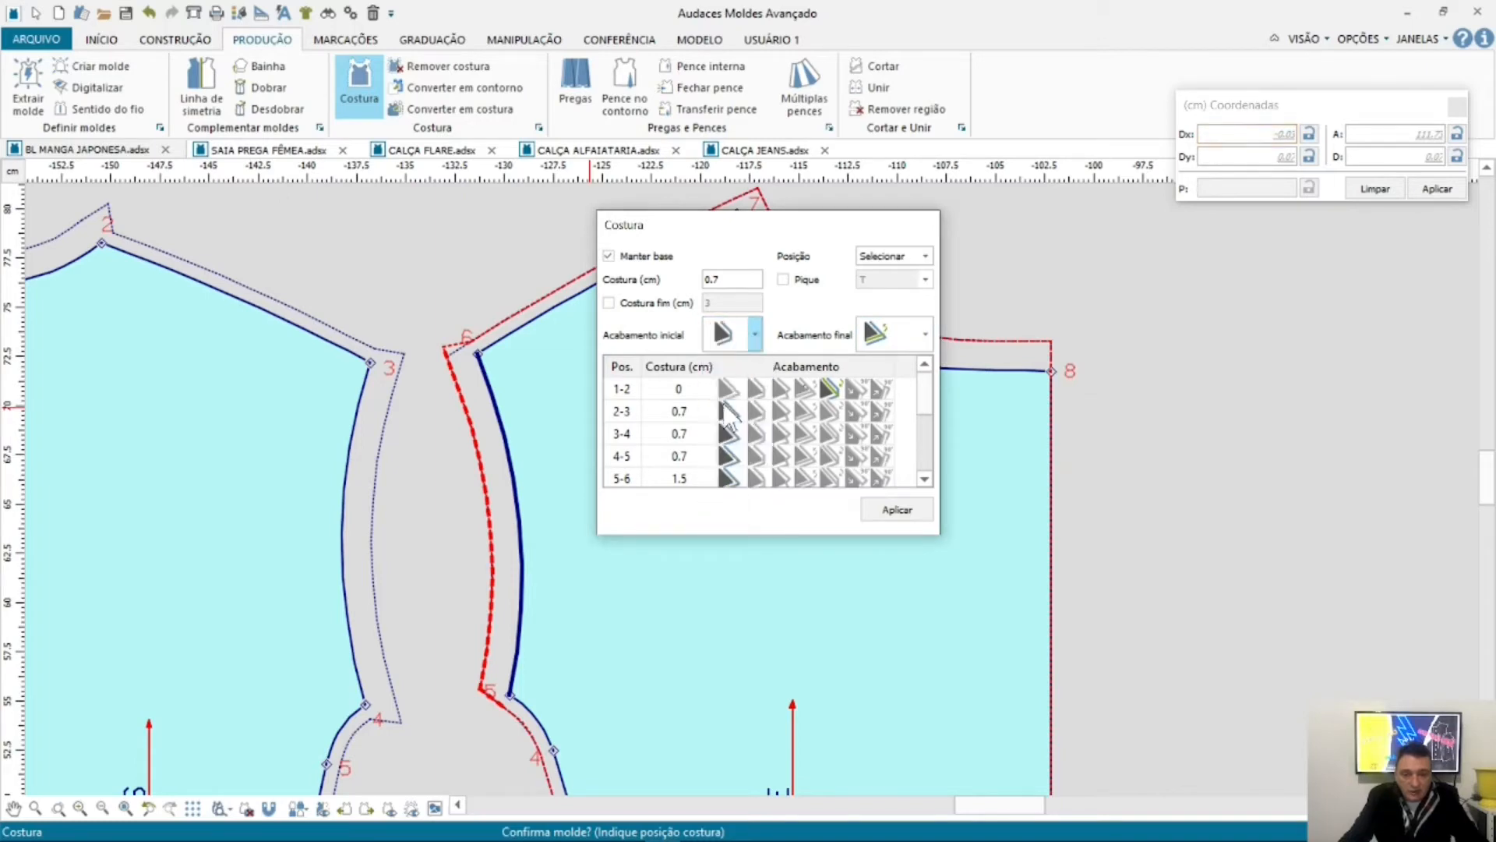
pyautogui.click(754, 334)
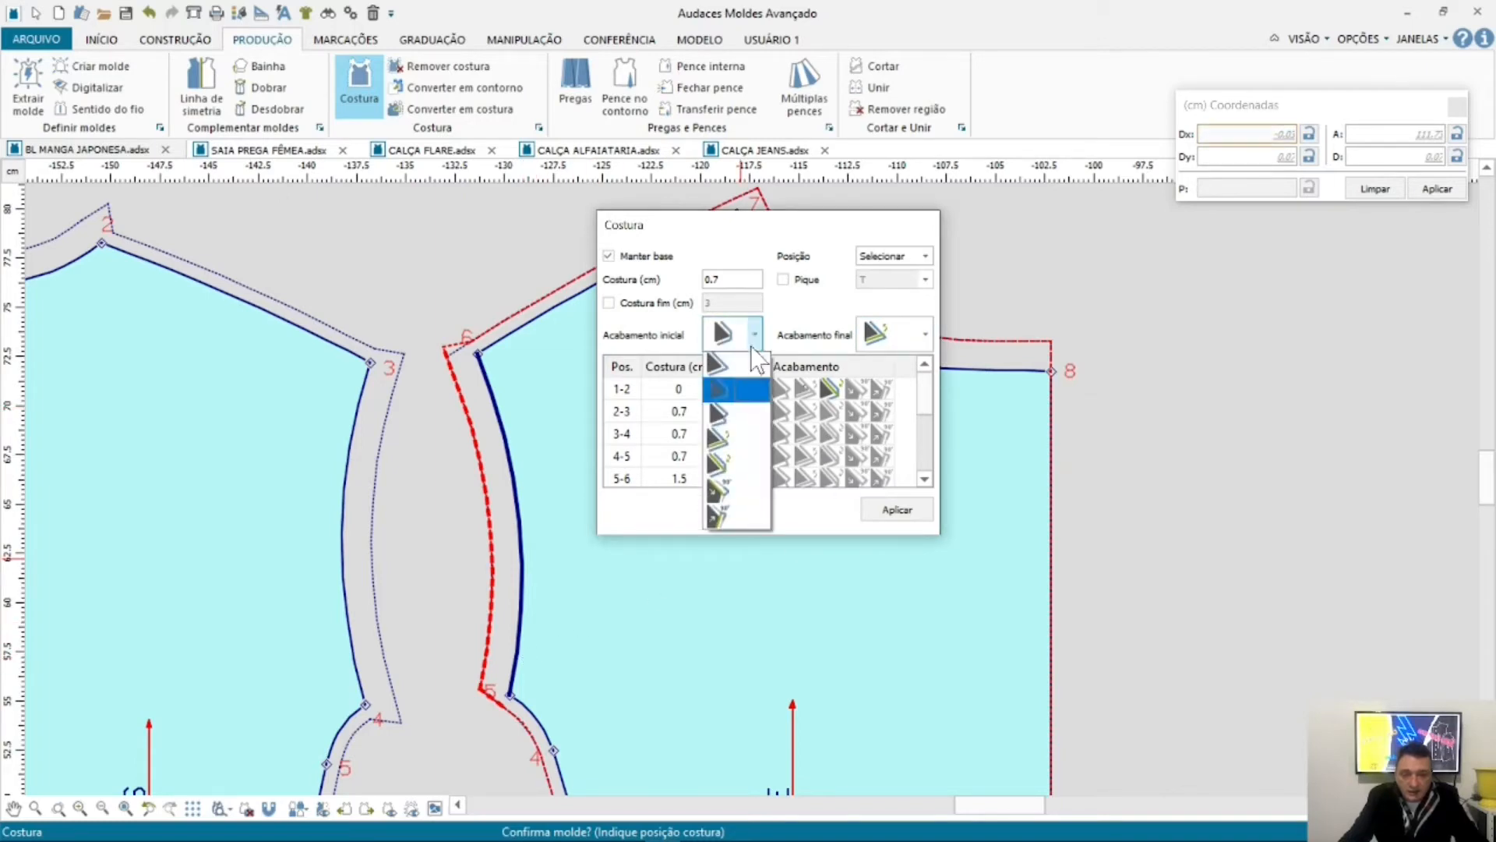
pyautogui.click(747, 476)
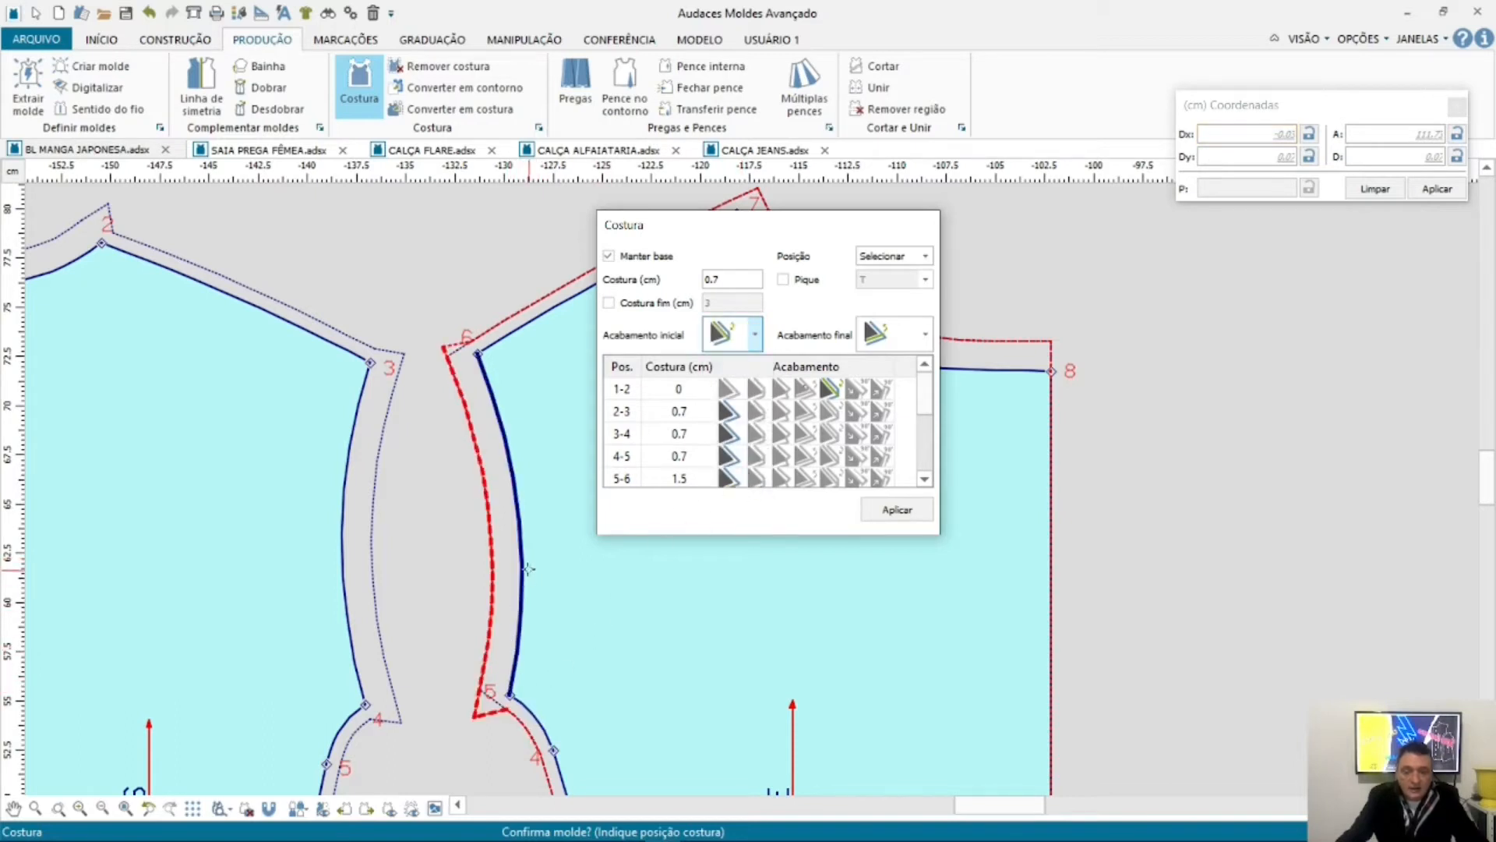
# Step: Apply a 1.5 cm seam to the front armhole segment 5-6 with the chosen corner finishes
pyautogui.click(501, 472)
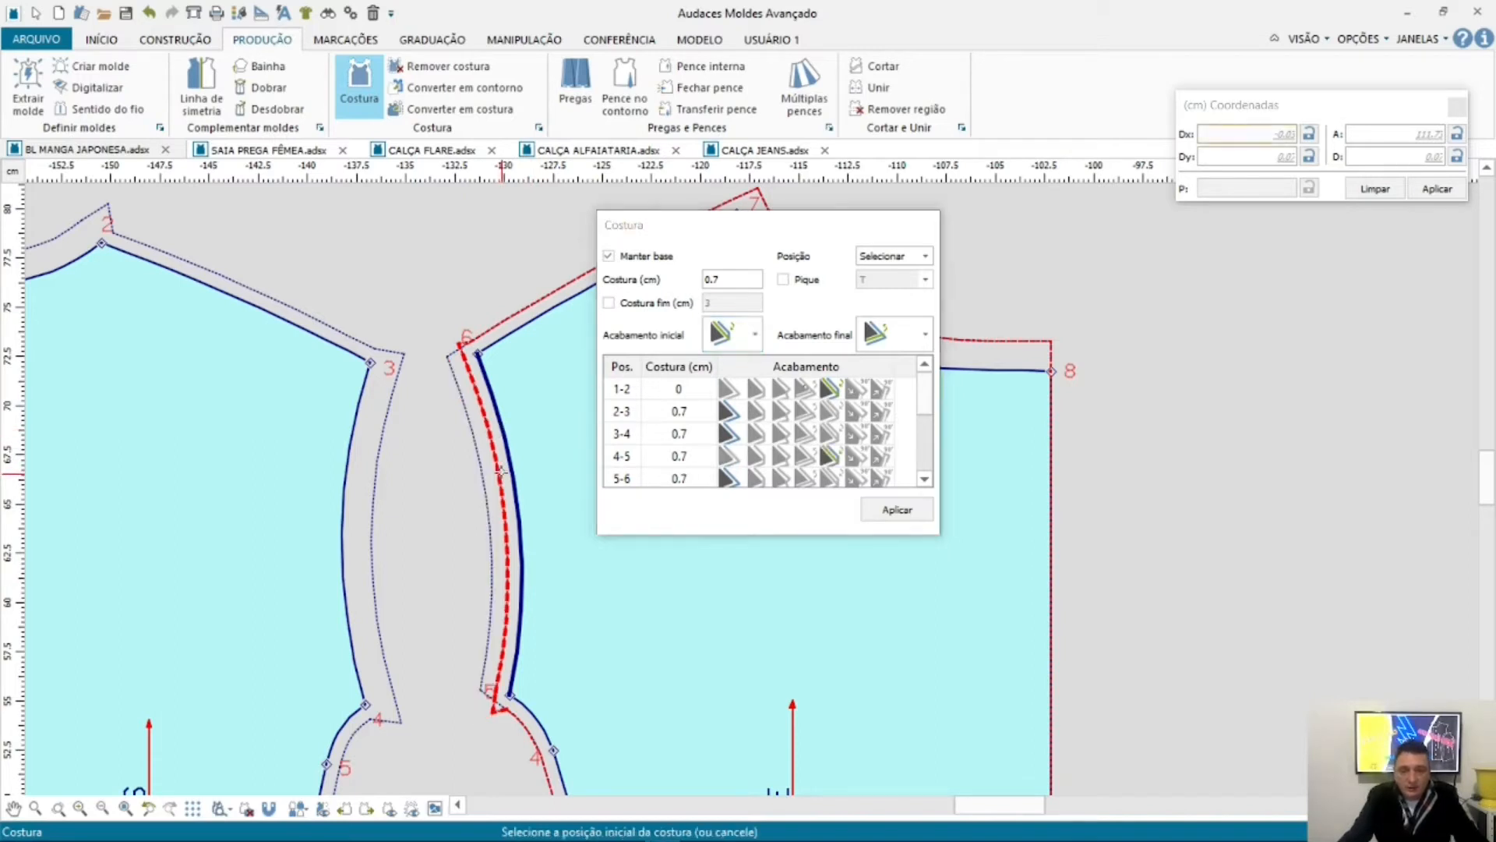
pyautogui.click(745, 278)
pyautogui.write('1.5')
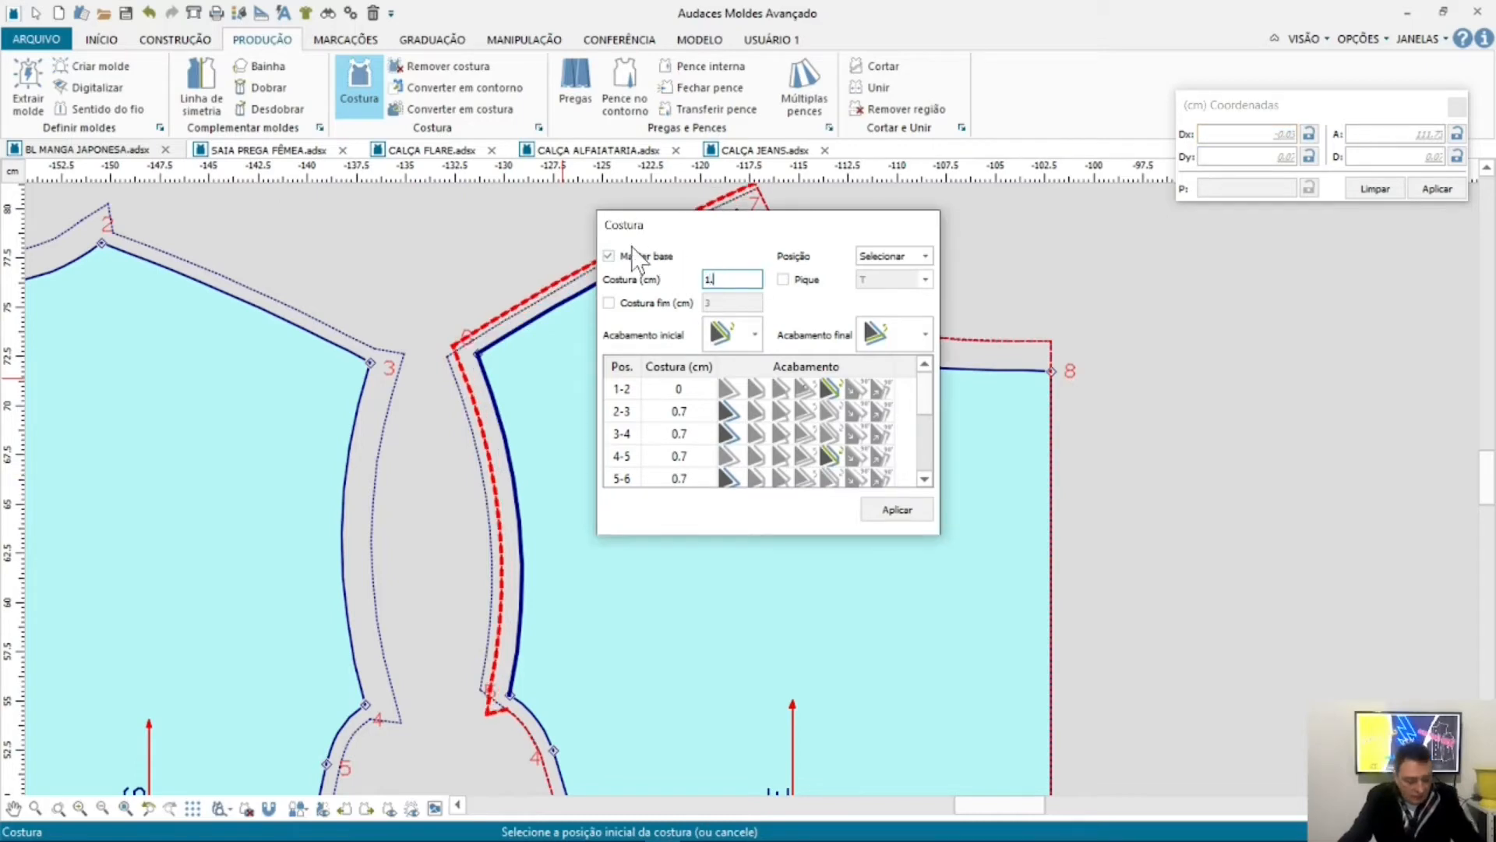
pyautogui.click(501, 568)
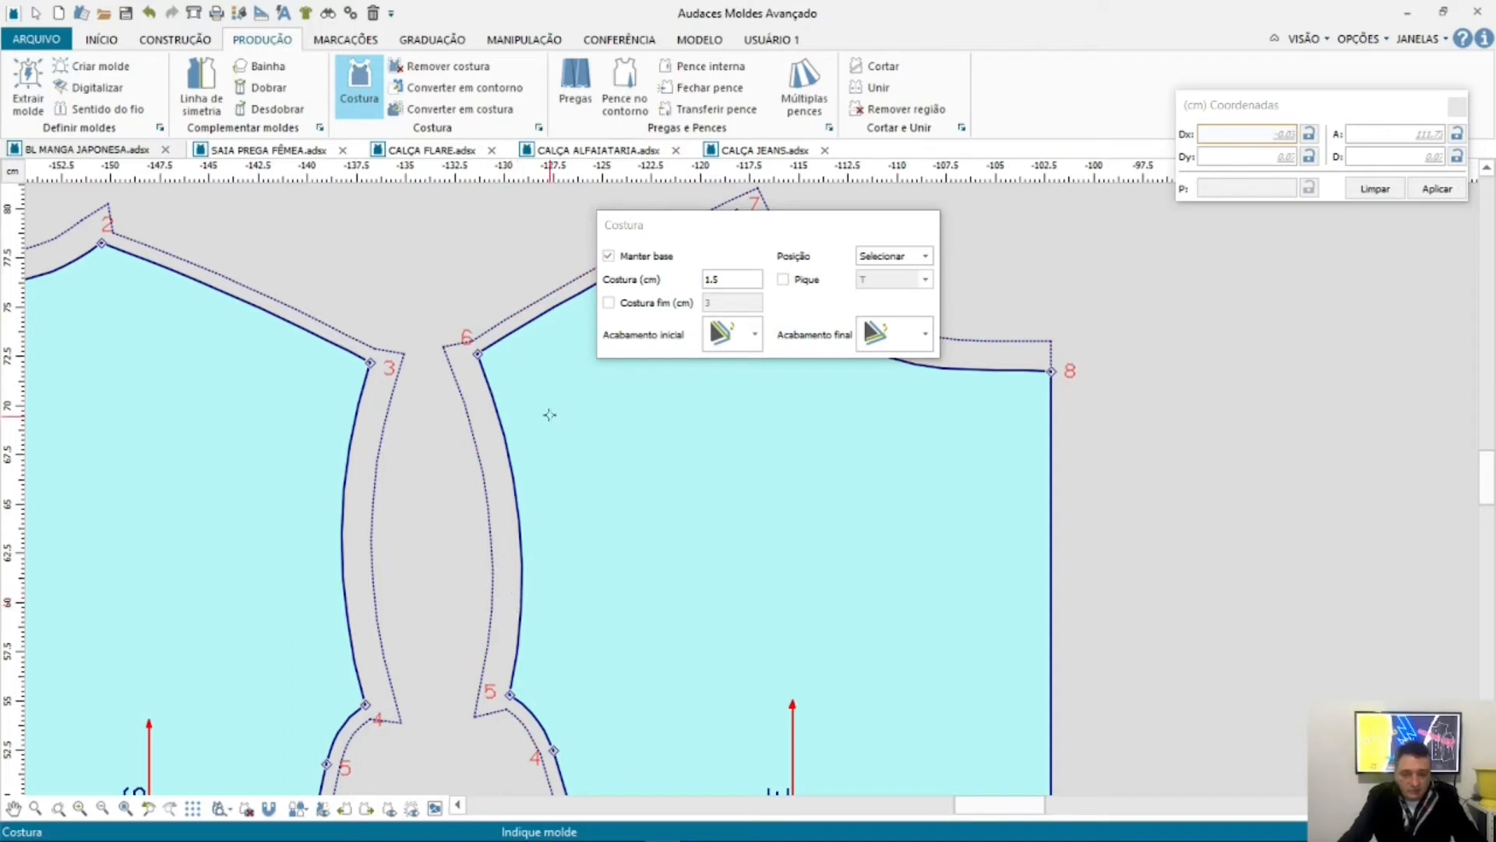
# Step: Move the seam settings clear of the front neckline and set both the initial and final finishes to the first, plain option
pyautogui.moveTo(841, 238); pyautogui.dragTo(1291, 383)
pyautogui.scroll(-3, 702, 528)
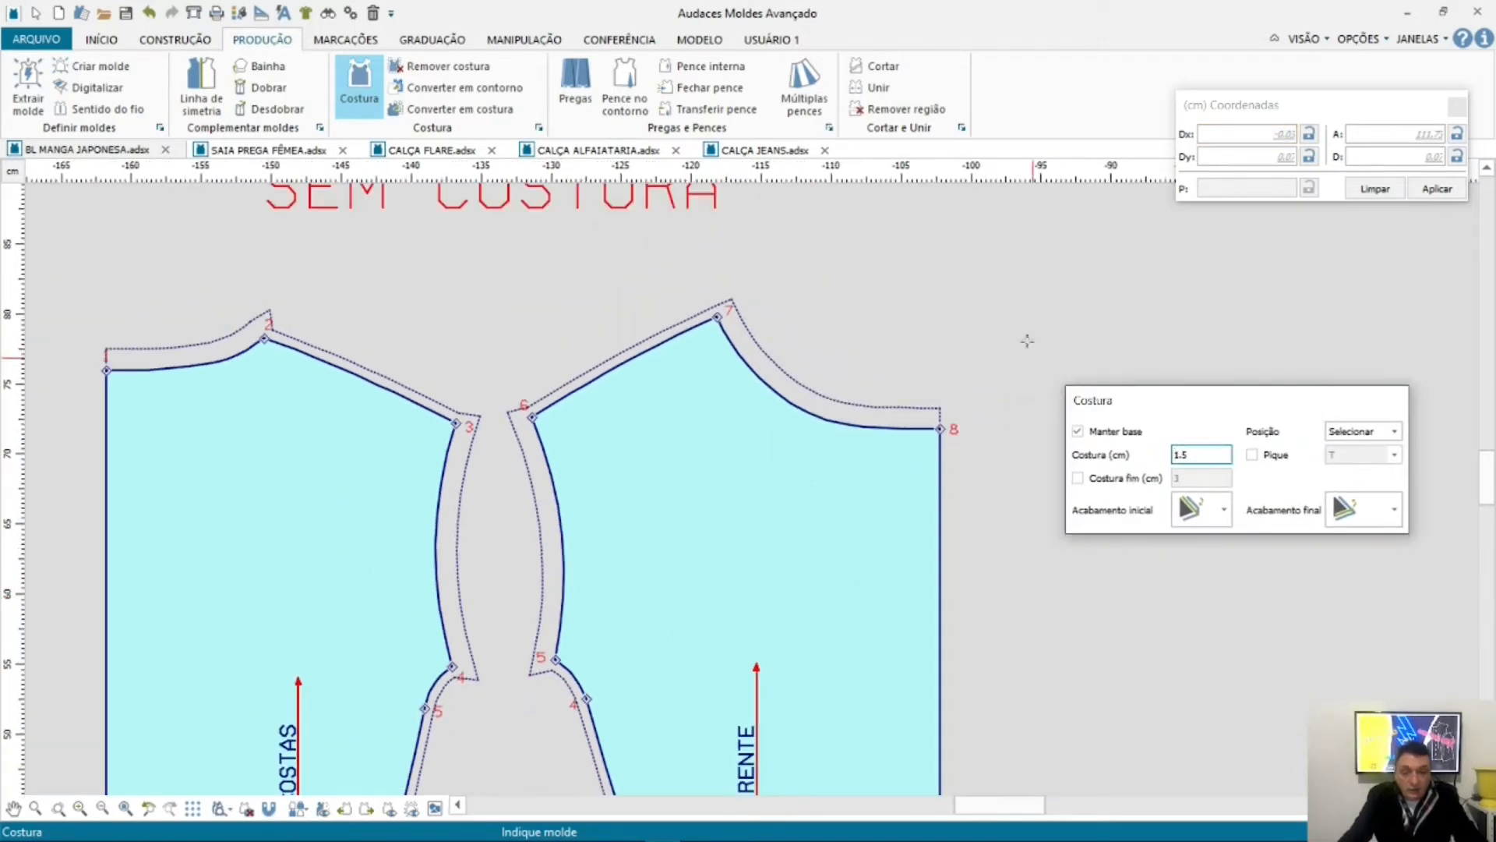
pyautogui.scroll(5, 829, 377)
pyautogui.scroll(-2, 347, 328)
pyautogui.scroll(-1, 467, 335)
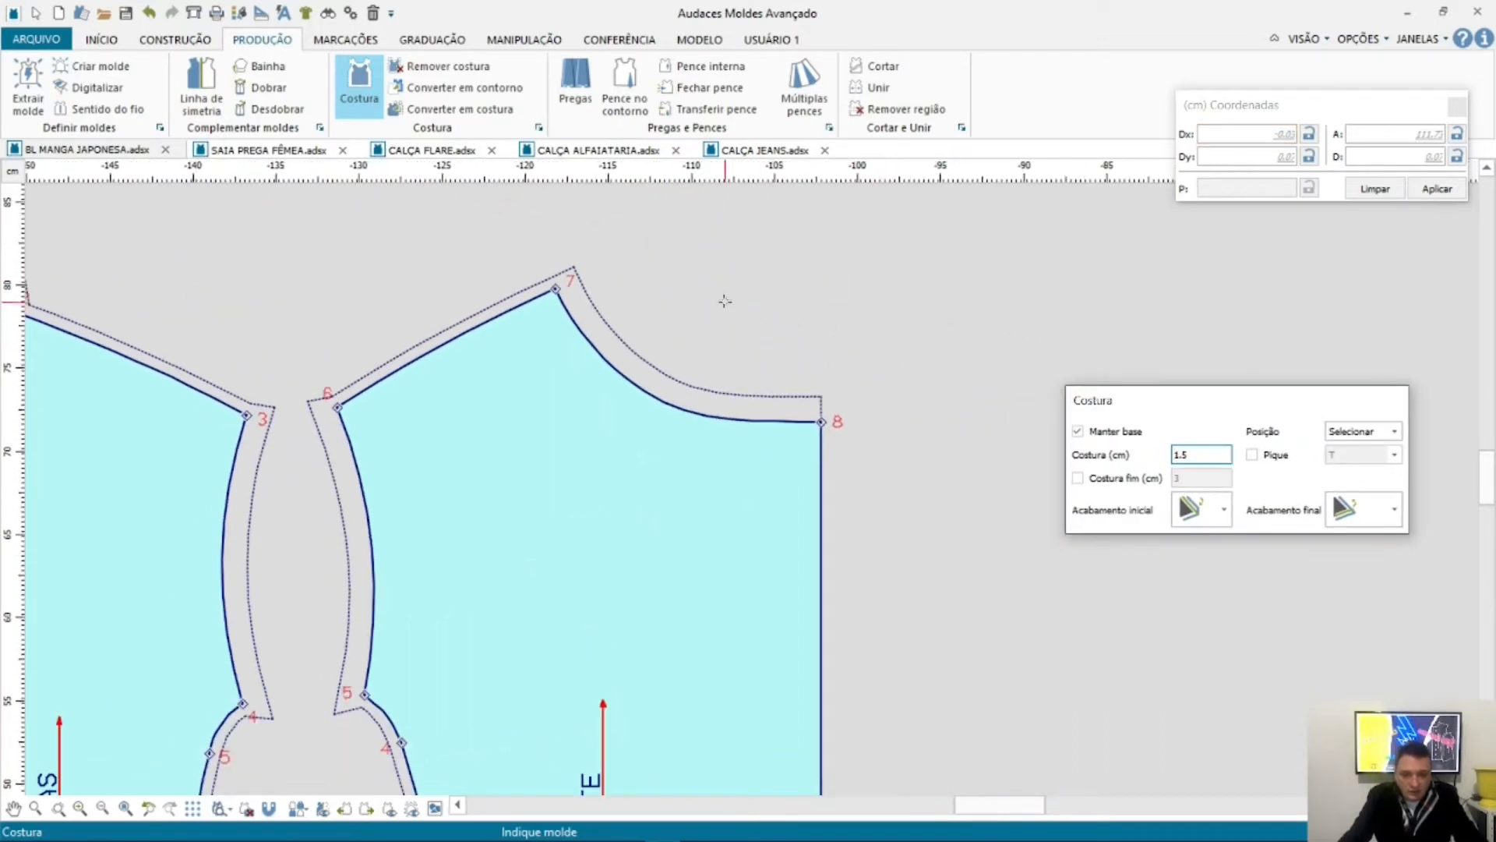
pyautogui.scroll(2, 721, 296)
pyautogui.scroll(-1, 542, 375)
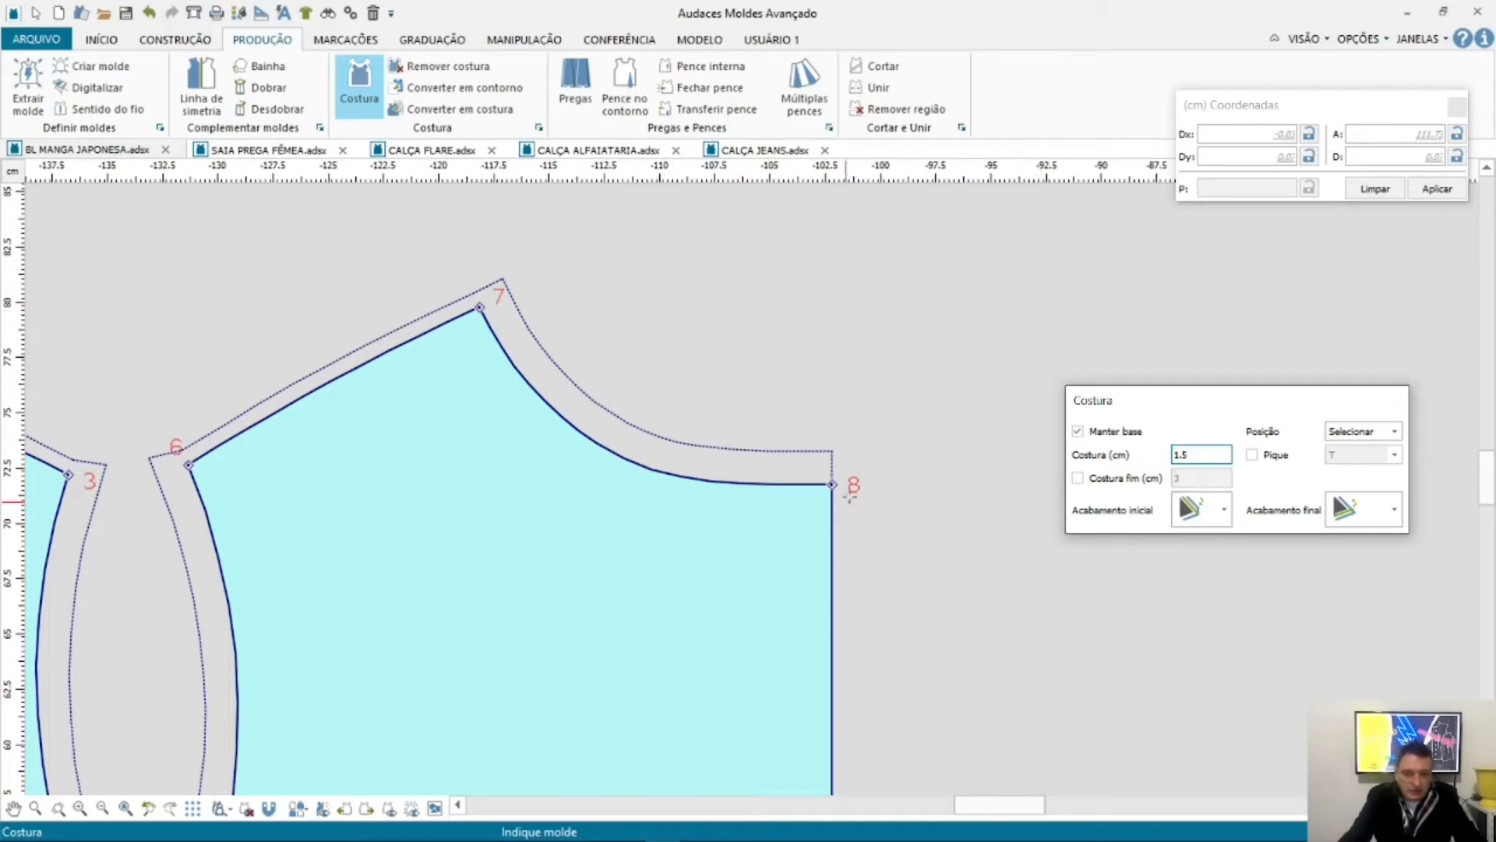
pyautogui.moveTo(1277, 415); pyautogui.dragTo(1152, 279)
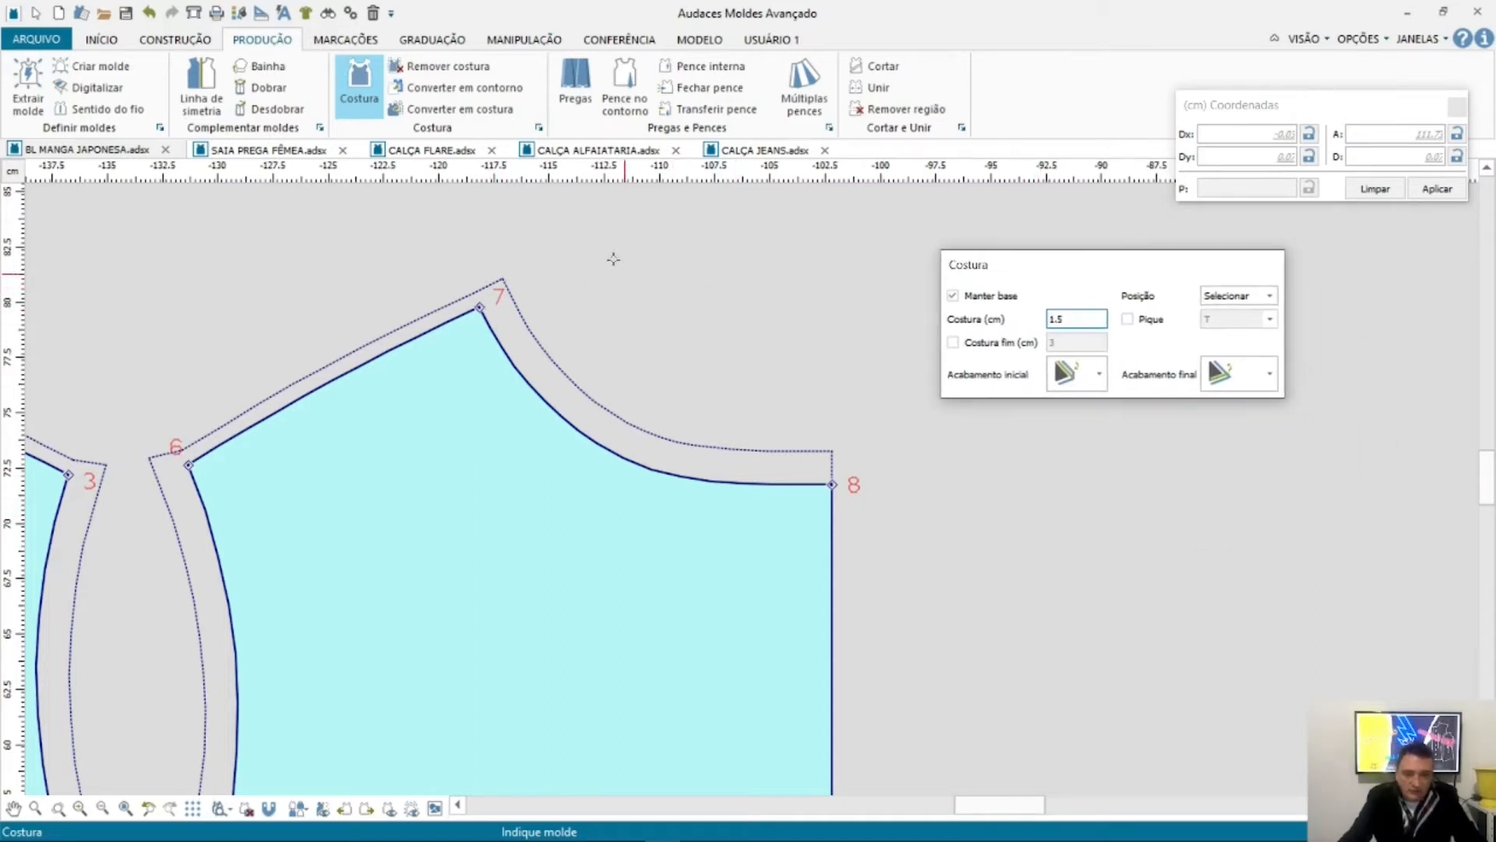
pyautogui.click(1099, 375)
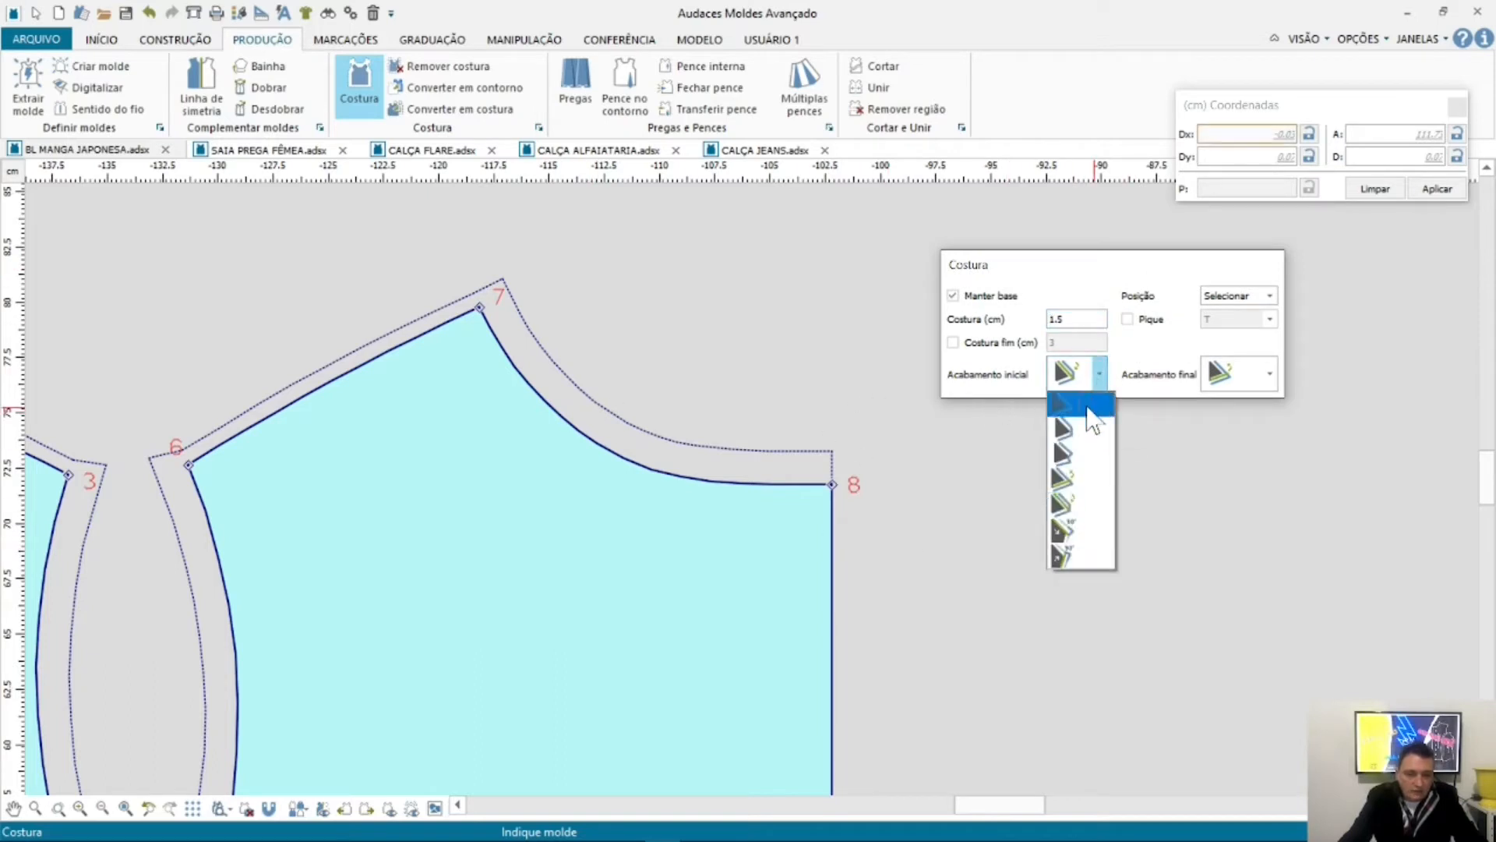
pyautogui.click(1087, 405)
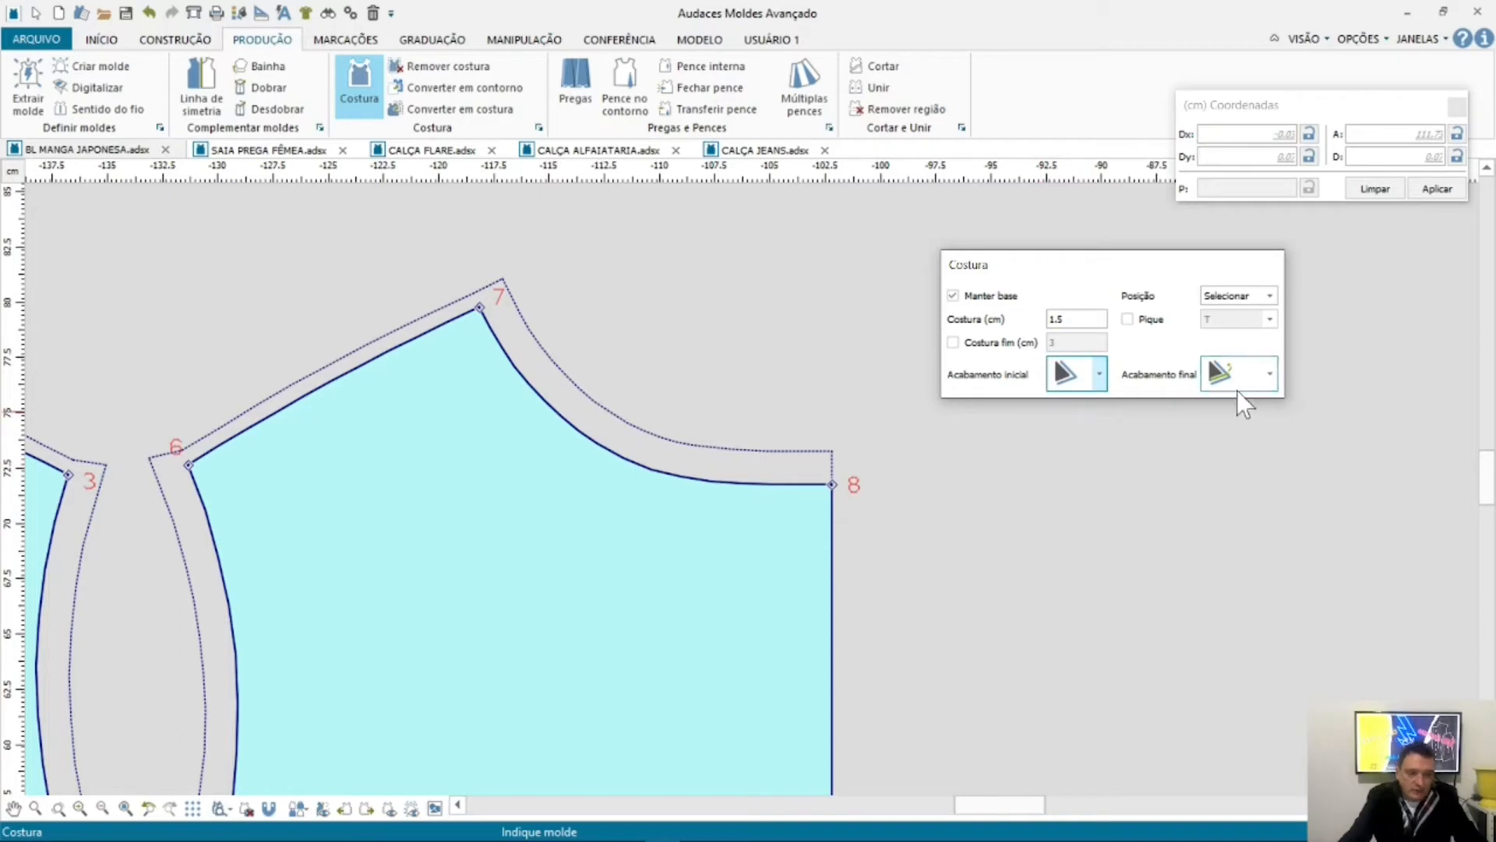
pyautogui.click(1270, 375)
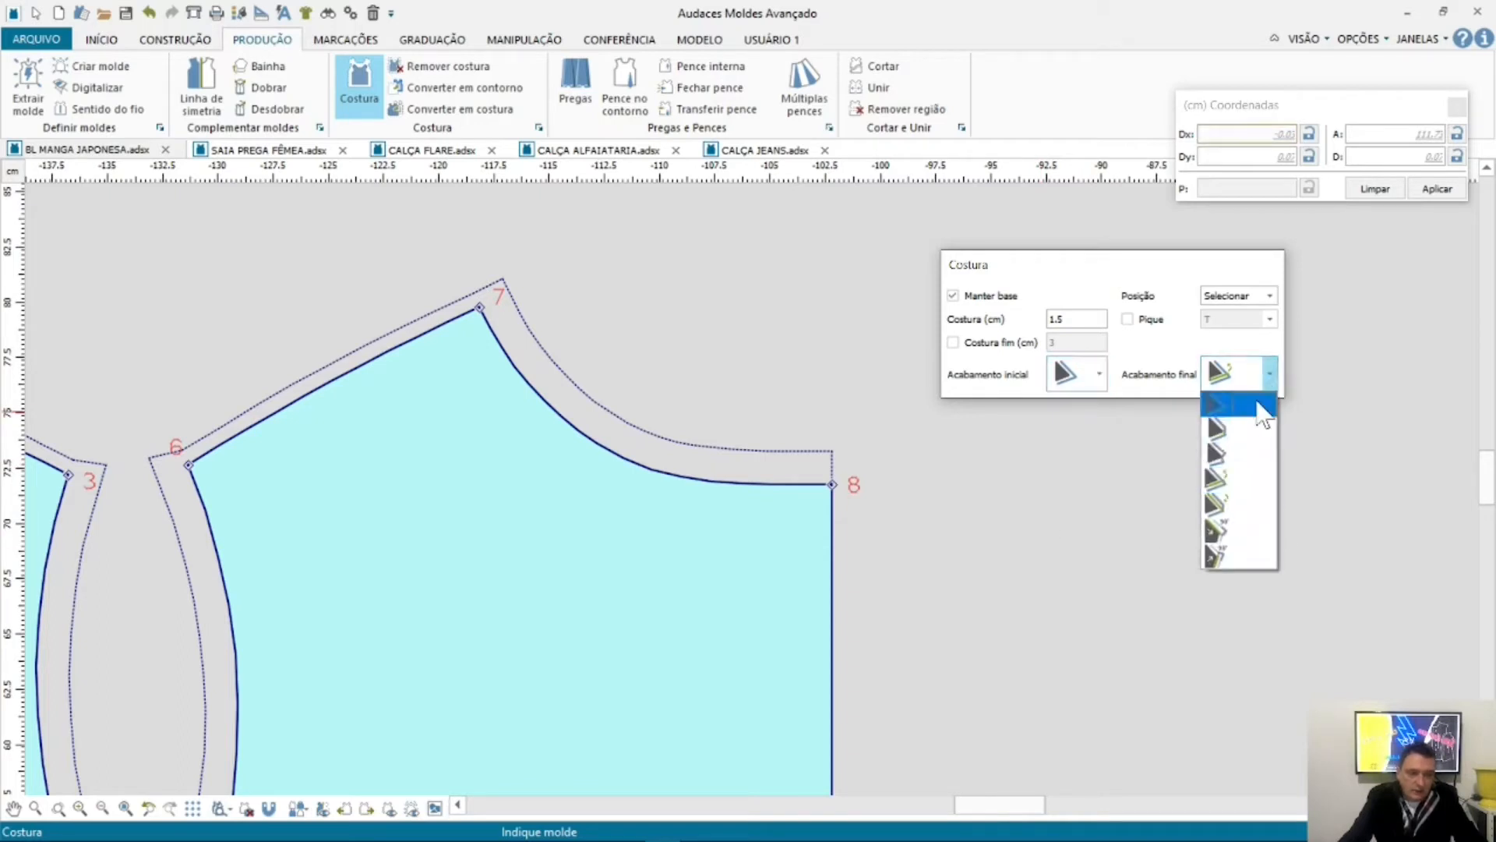
pyautogui.click(1256, 406)
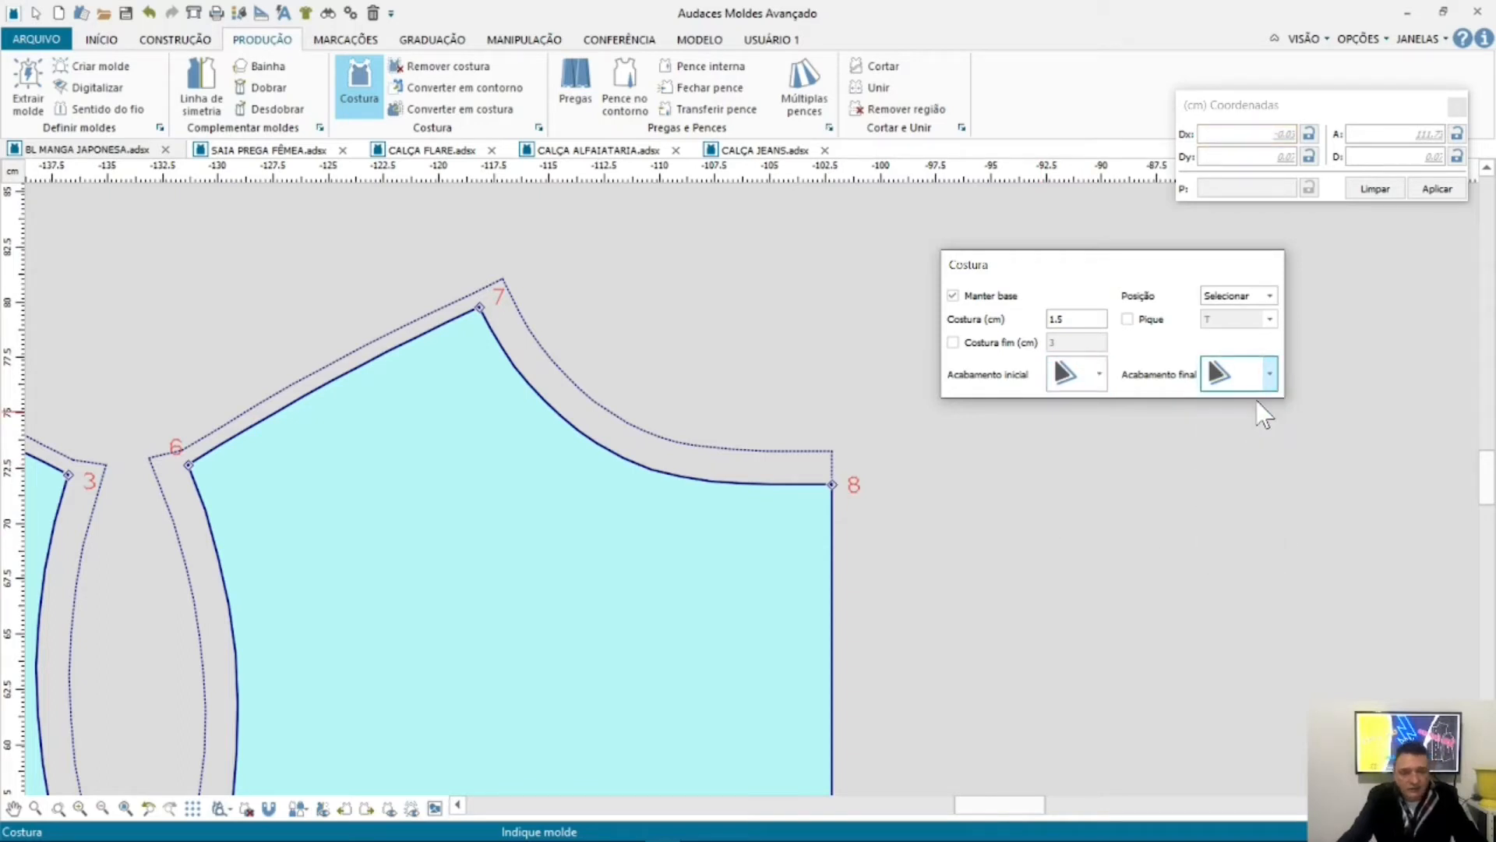
# Step: Select the front neckline seam 7-8 and try the second, third and fourth initial finishes at point 7
pyautogui.scroll(1, 561, 317)
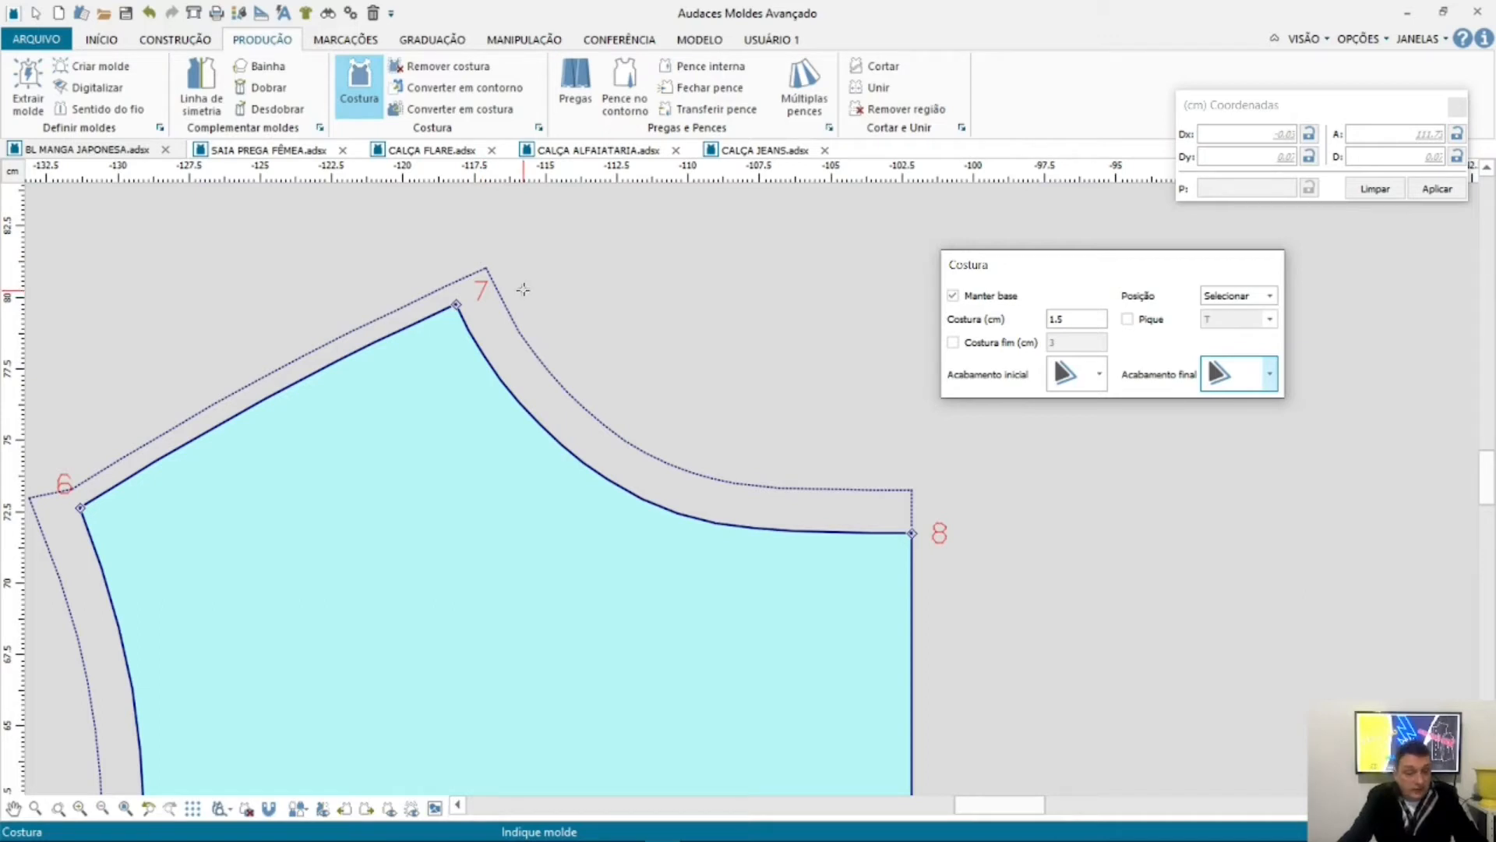
pyautogui.click(520, 406)
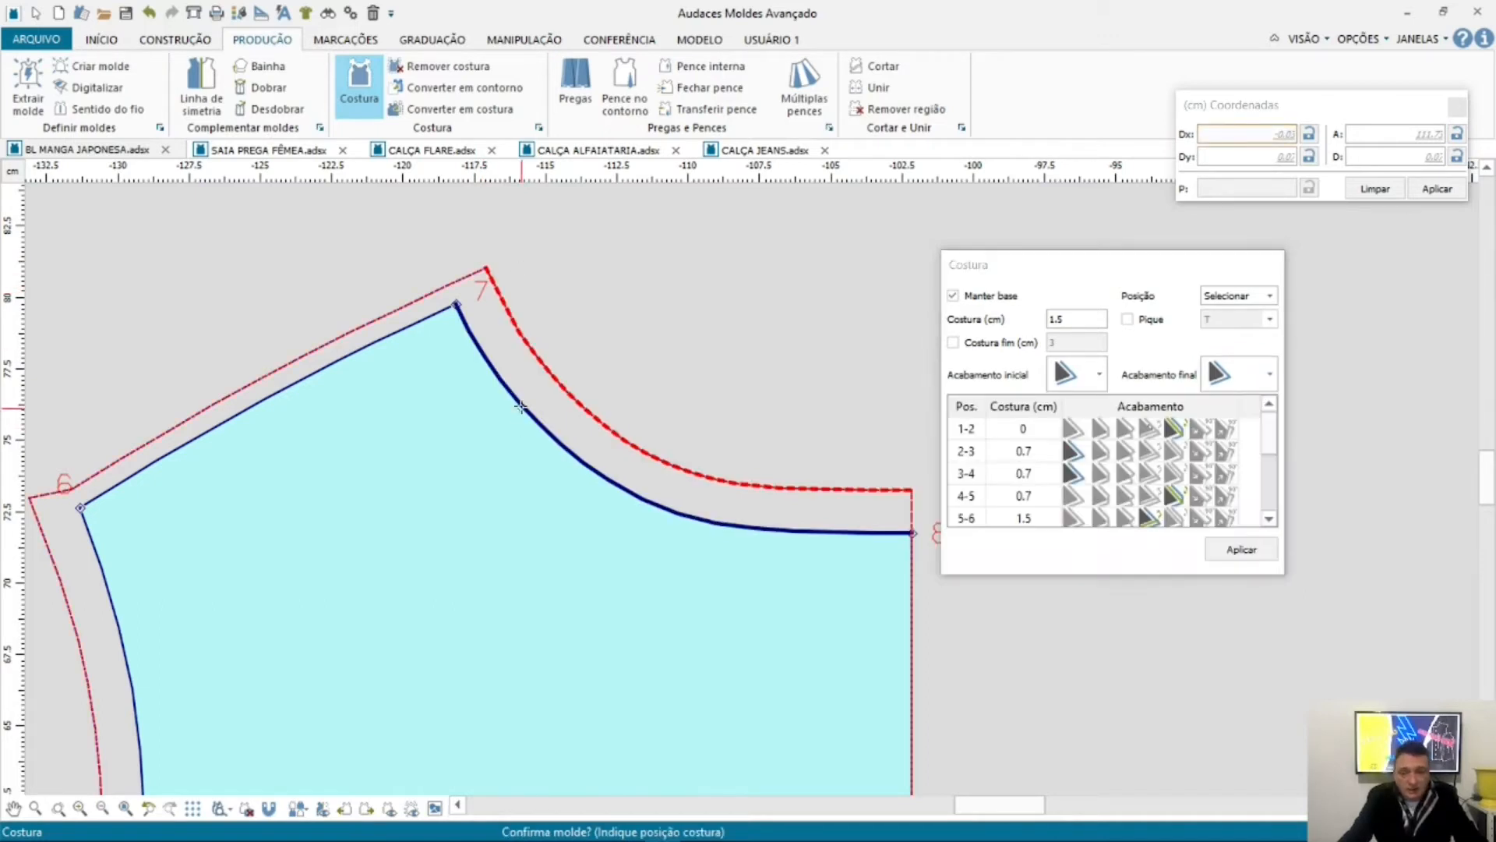
pyautogui.click(520, 406)
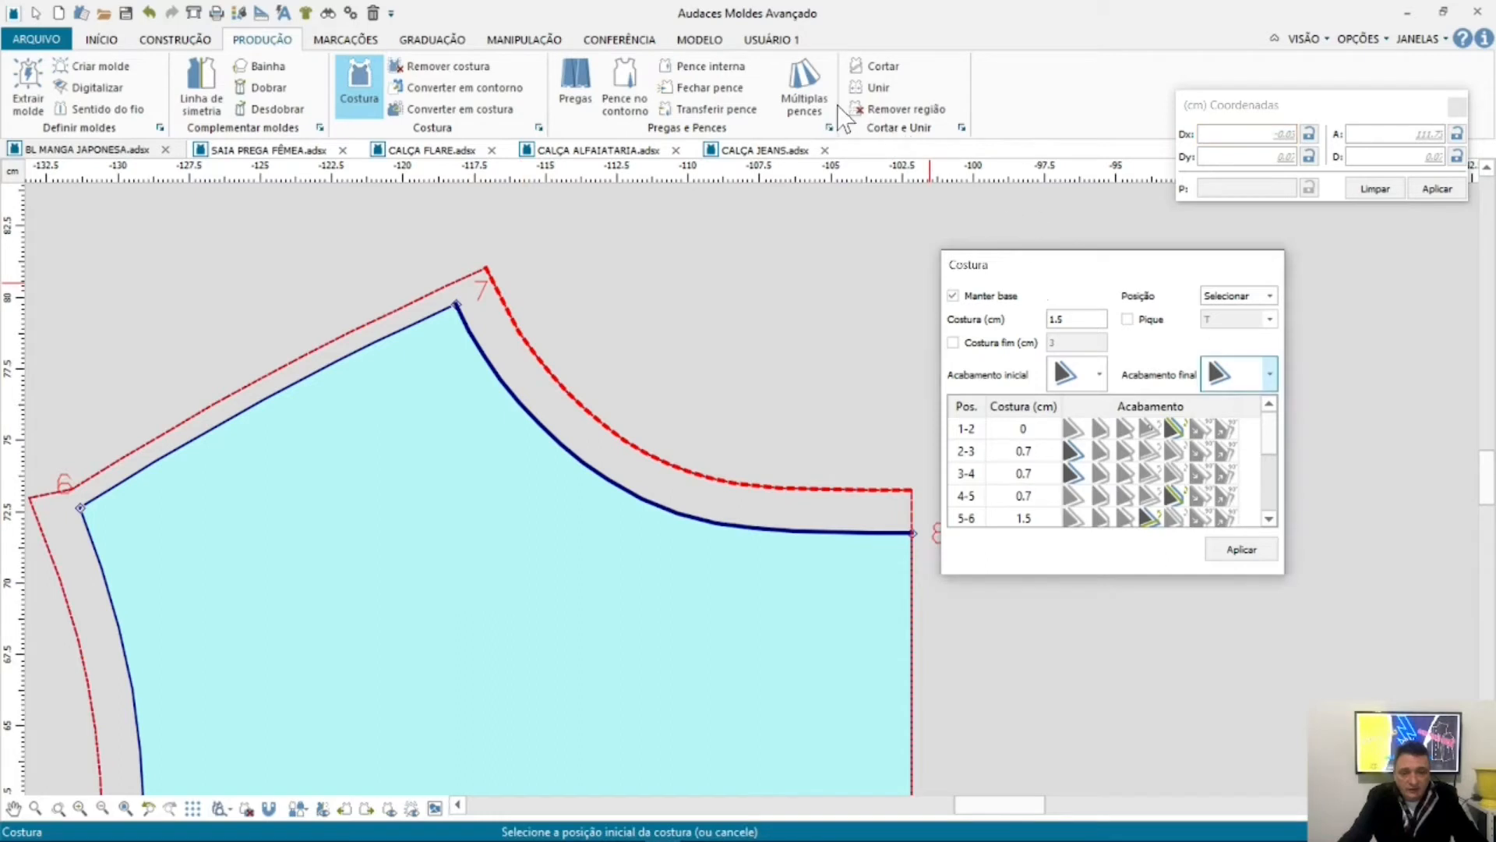
pyautogui.moveTo(1069, 274); pyautogui.dragTo(859, 119)
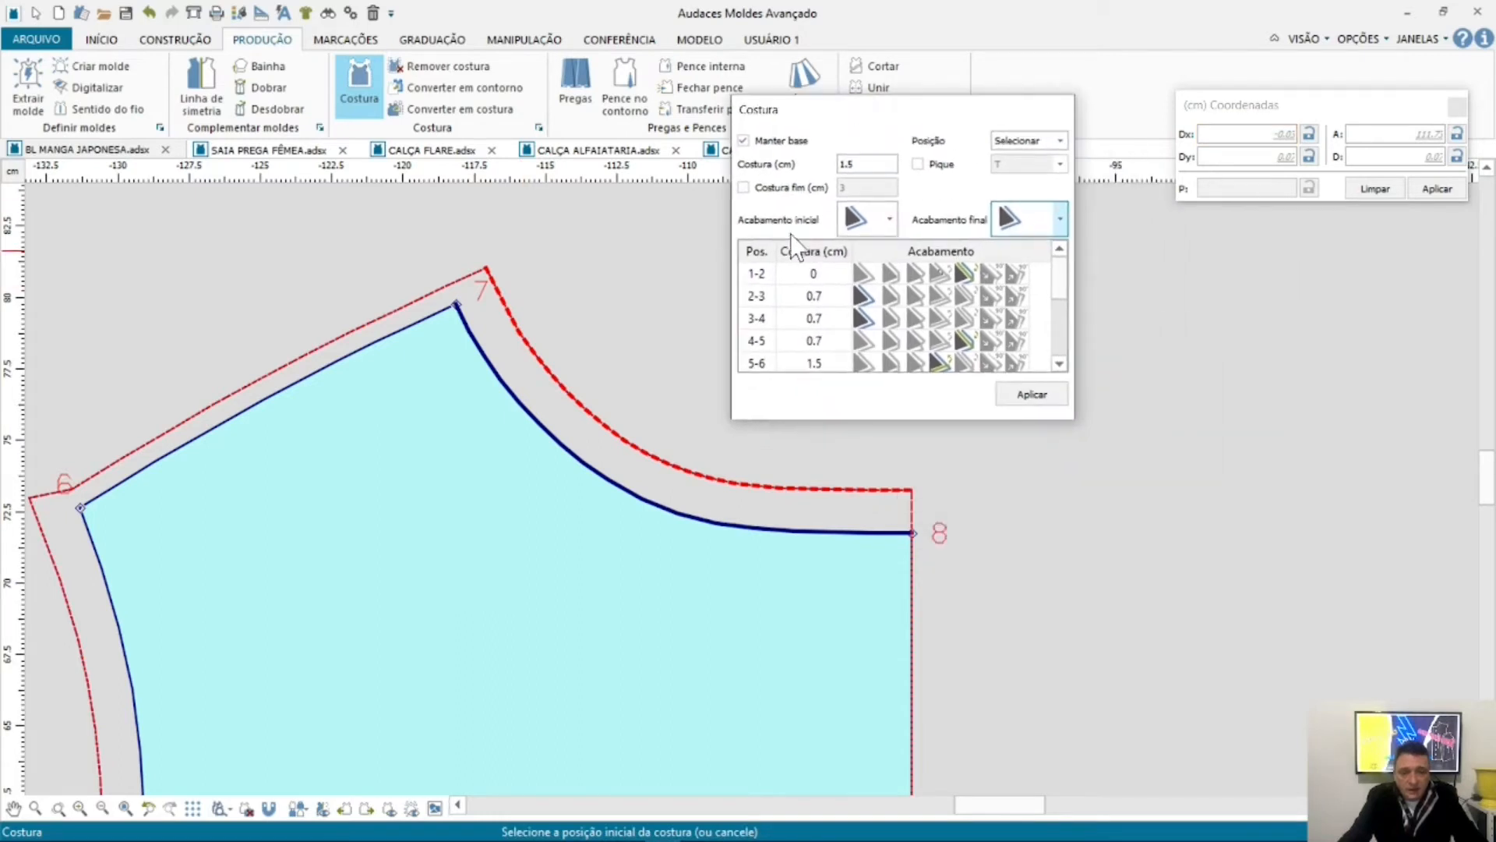
pyautogui.click(890, 222)
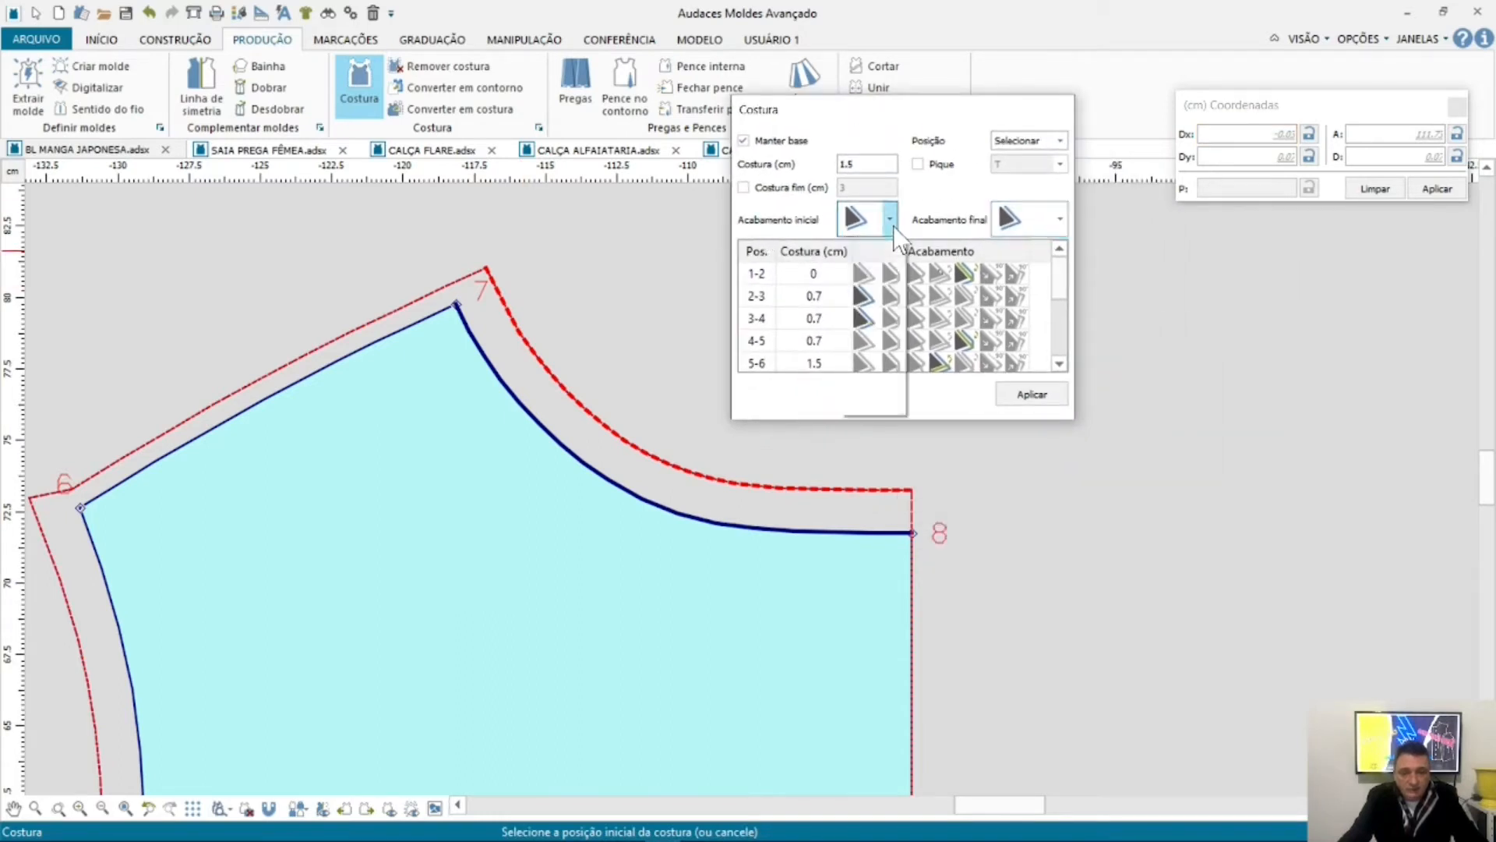
pyautogui.click(885, 267)
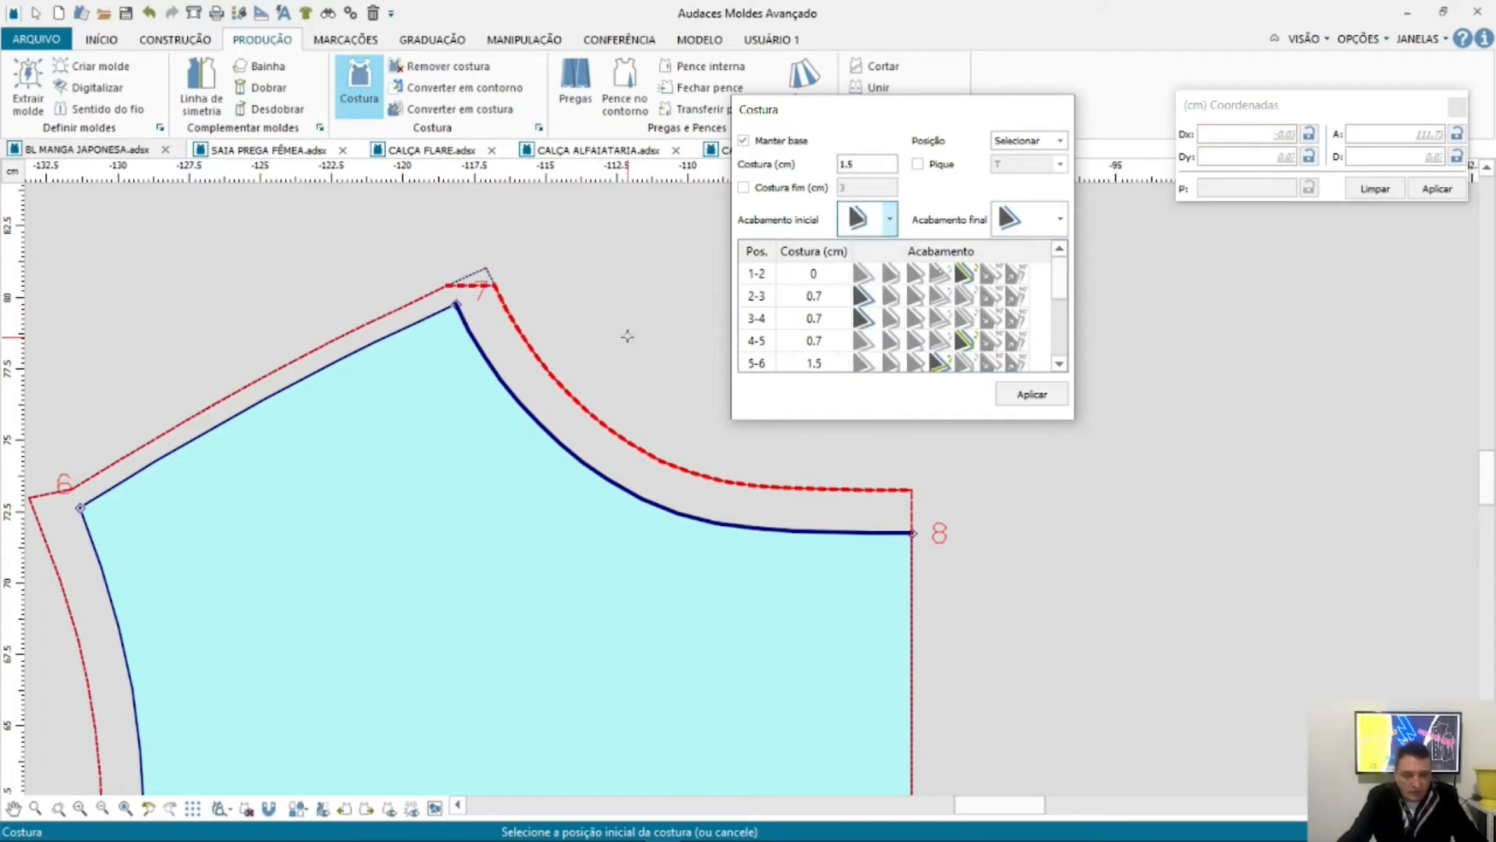
pyautogui.click(889, 221)
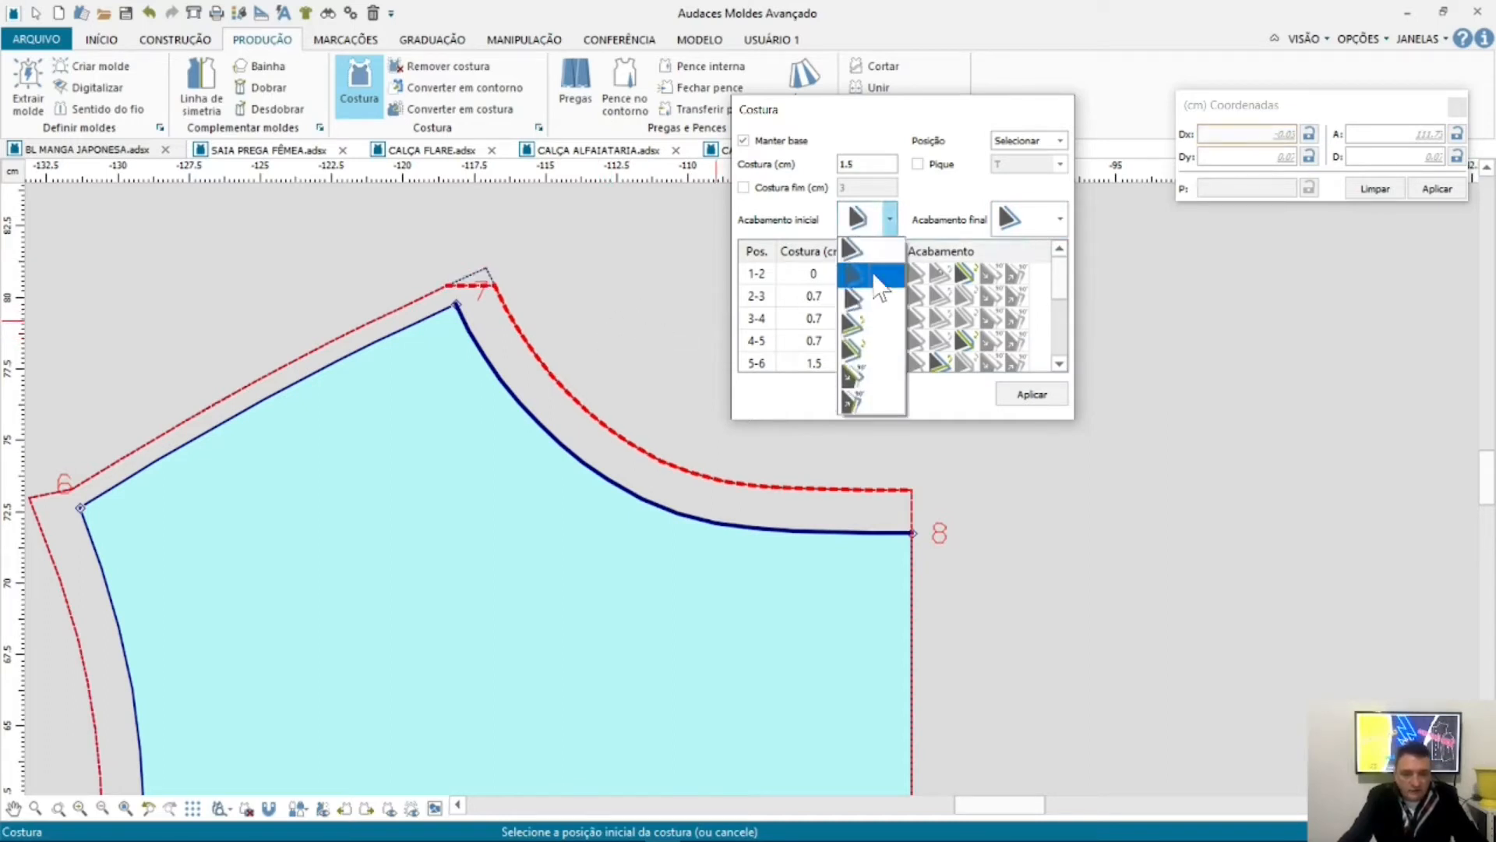
pyautogui.click(876, 300)
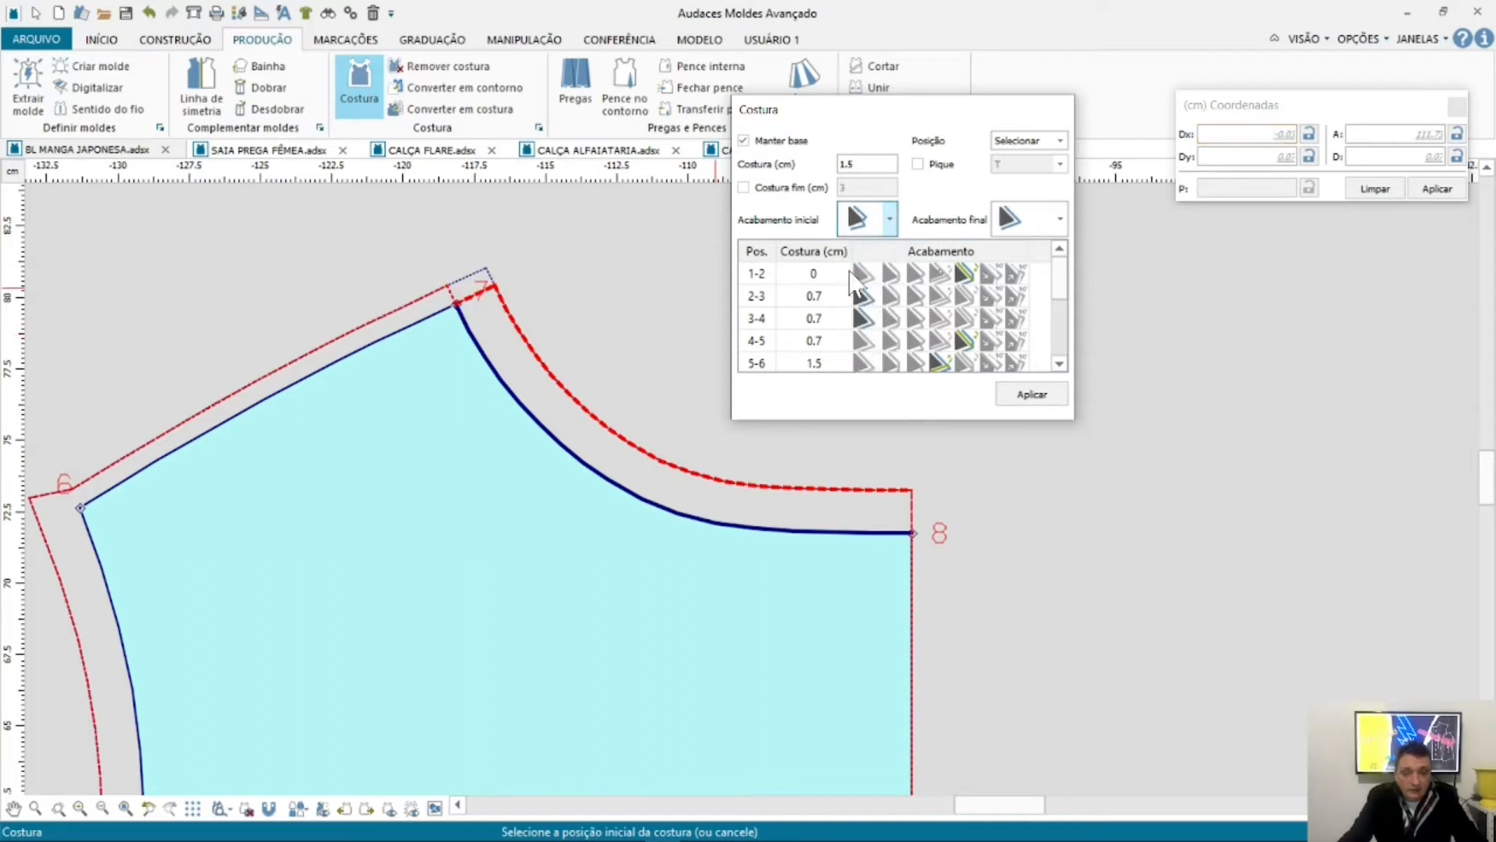
pyautogui.click(889, 219)
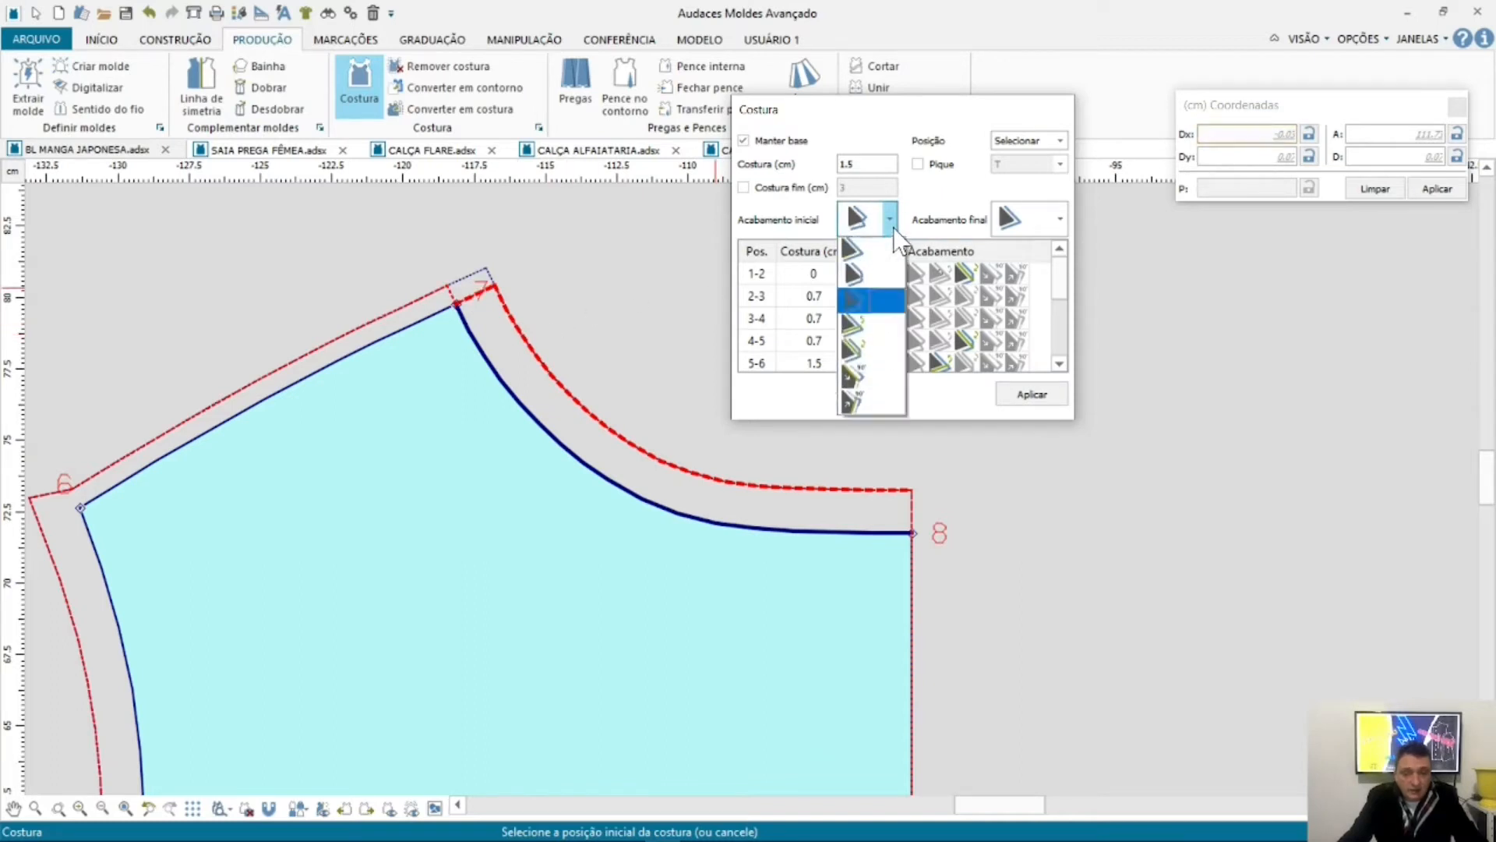
pyautogui.click(870, 327)
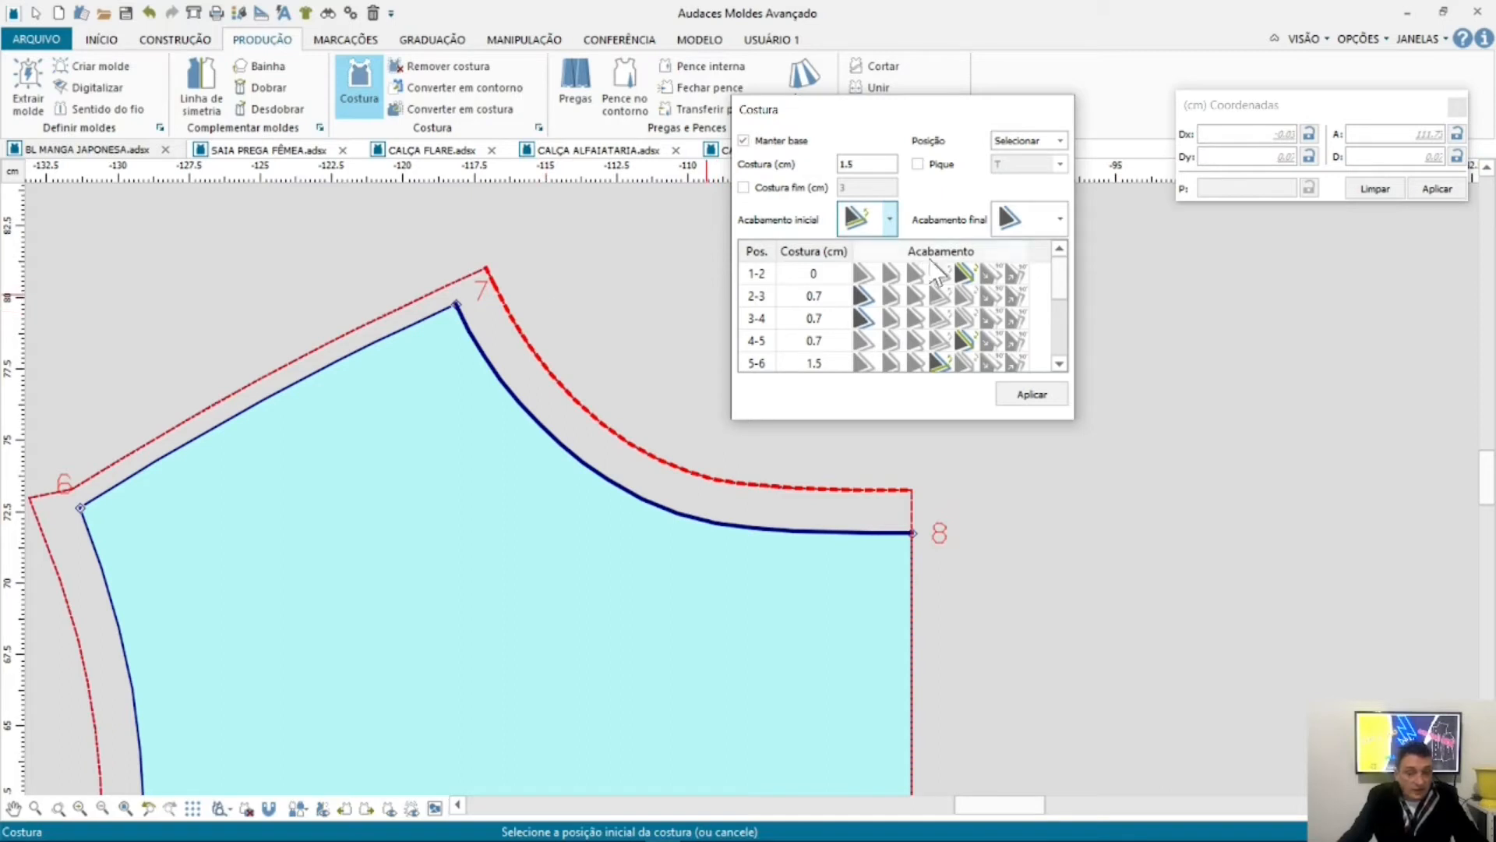
# Step: Try the second mirrored finish and both 90° options as the neckline seam's initial finish at point 7
pyautogui.click(889, 221)
pyautogui.click(875, 349)
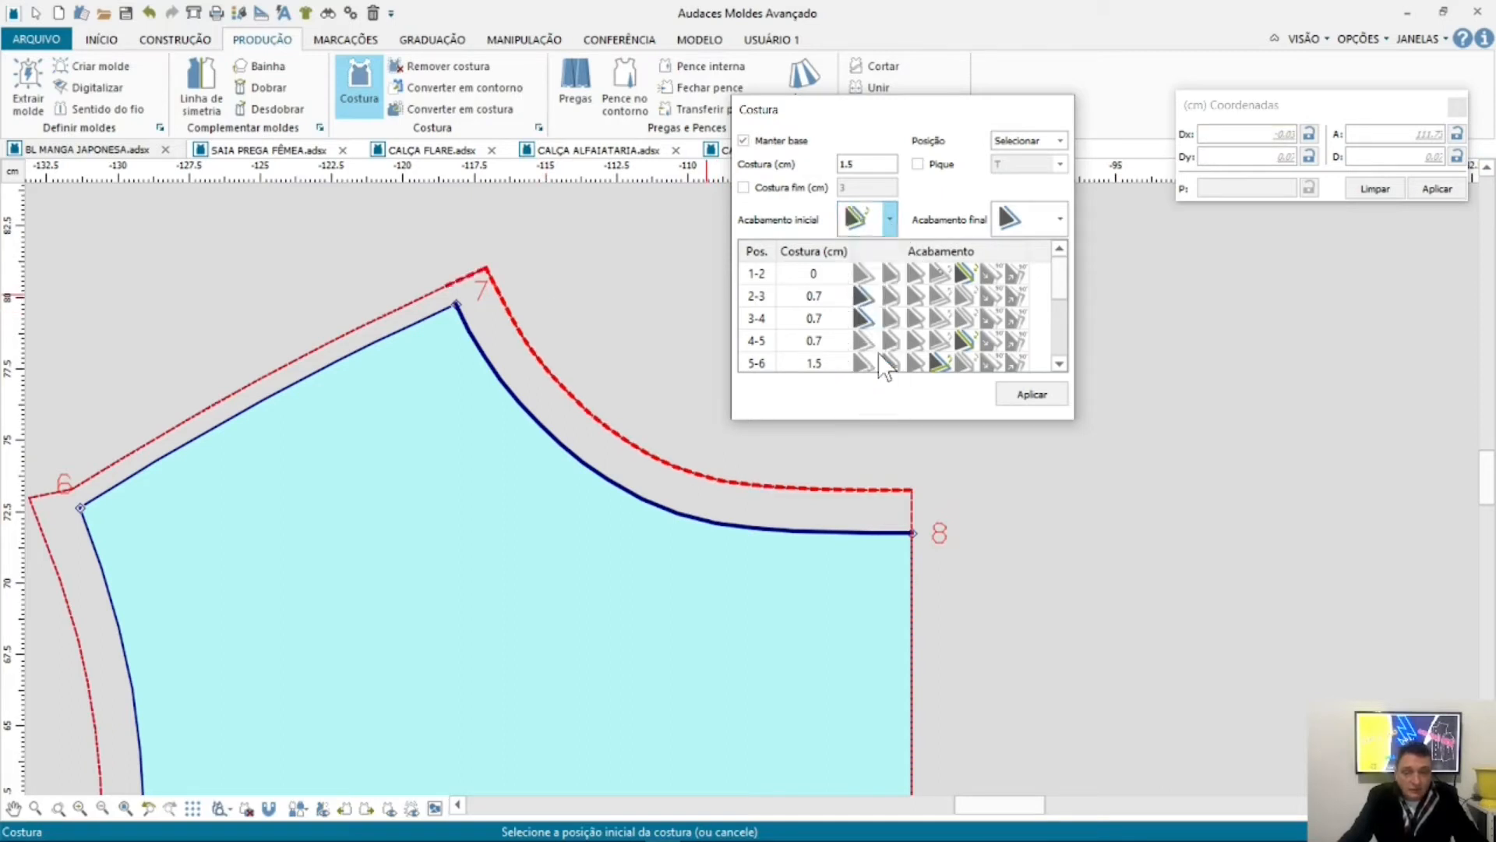
pyautogui.click(891, 222)
pyautogui.click(865, 388)
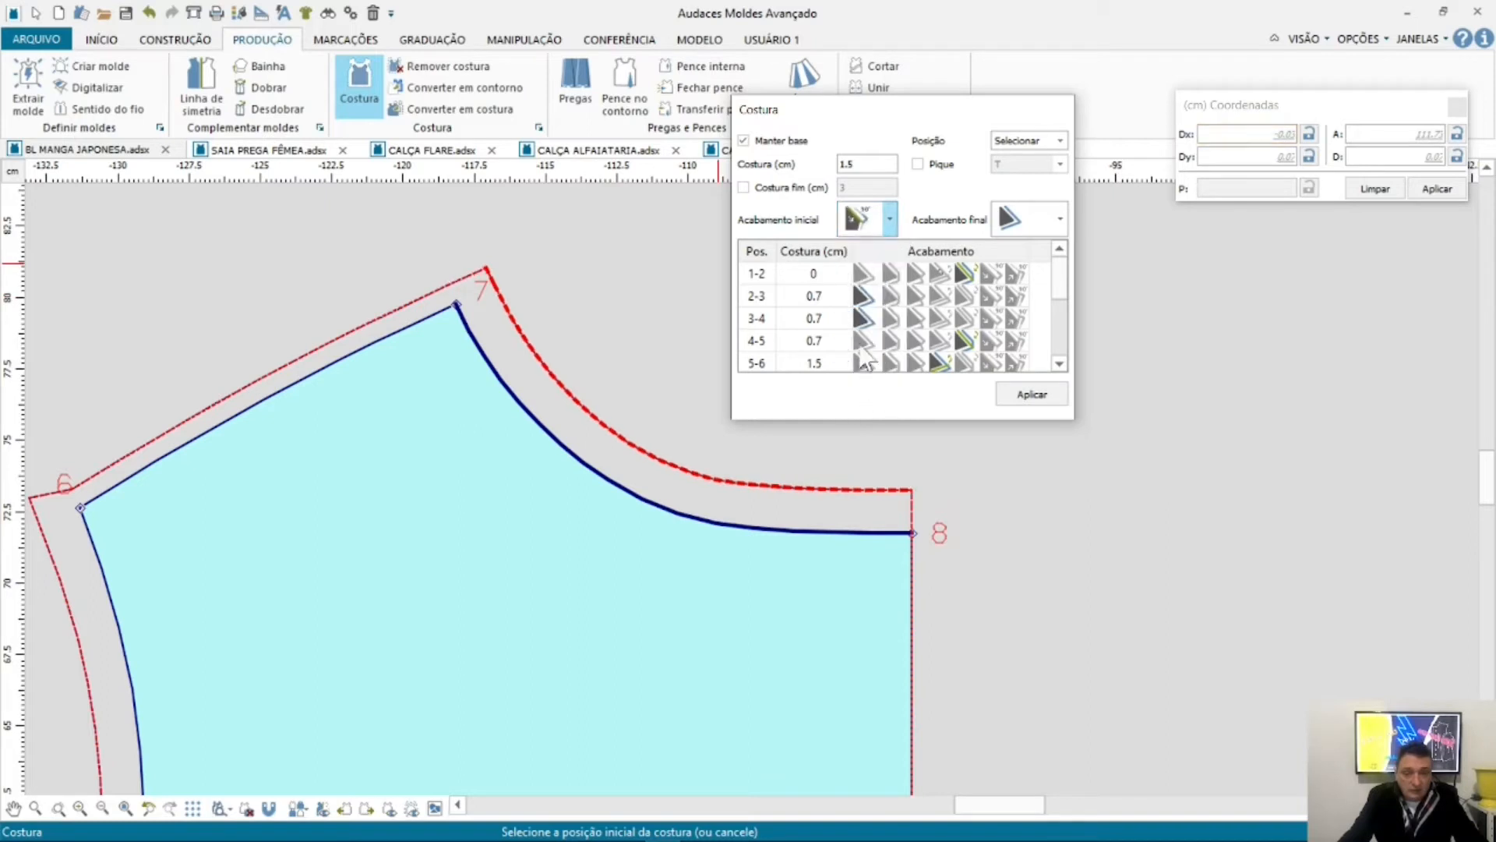
pyautogui.click(890, 219)
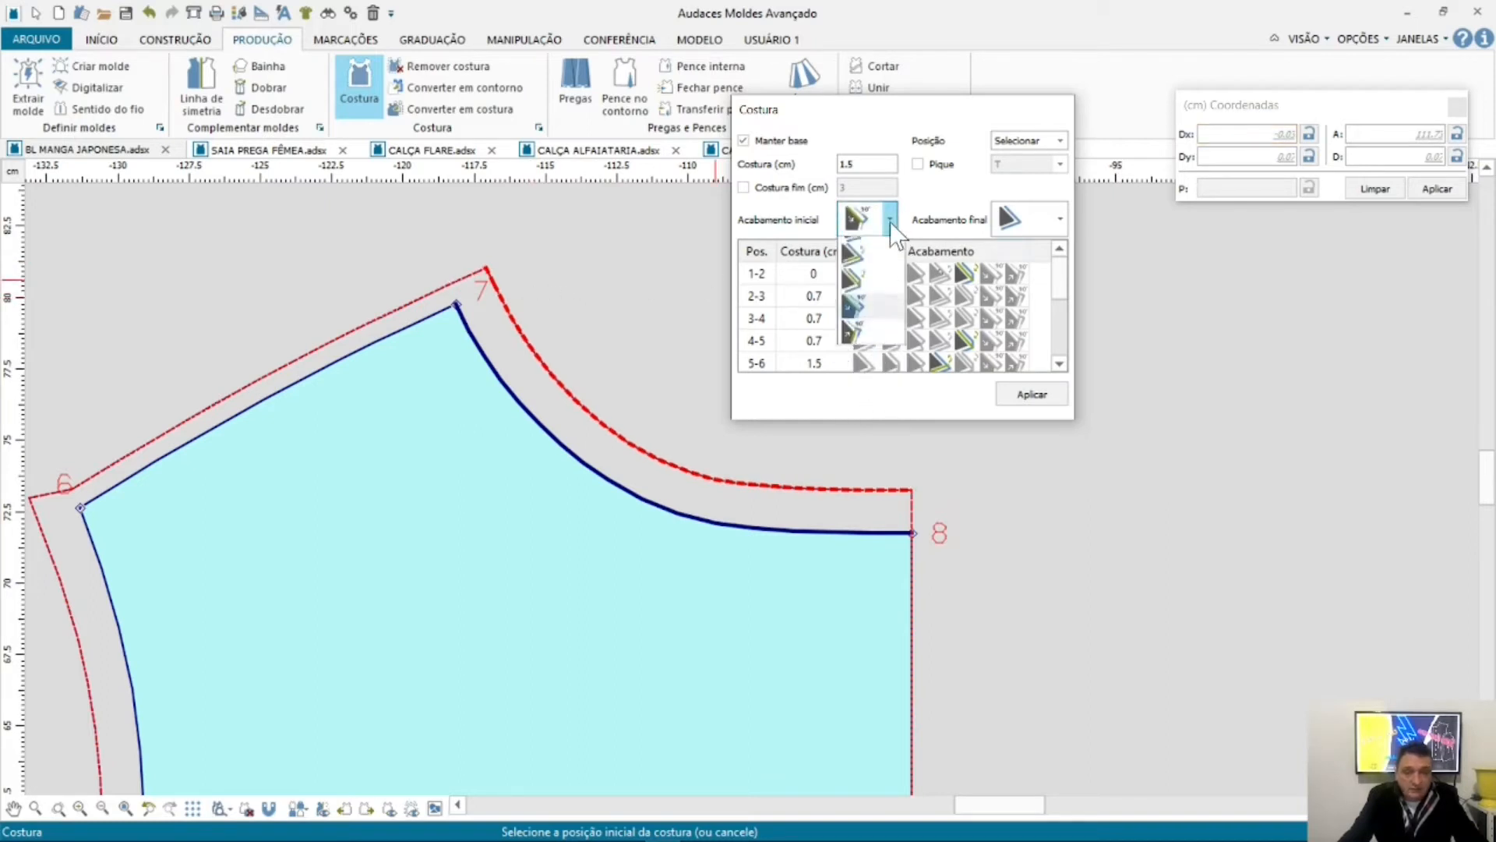
pyautogui.click(847, 399)
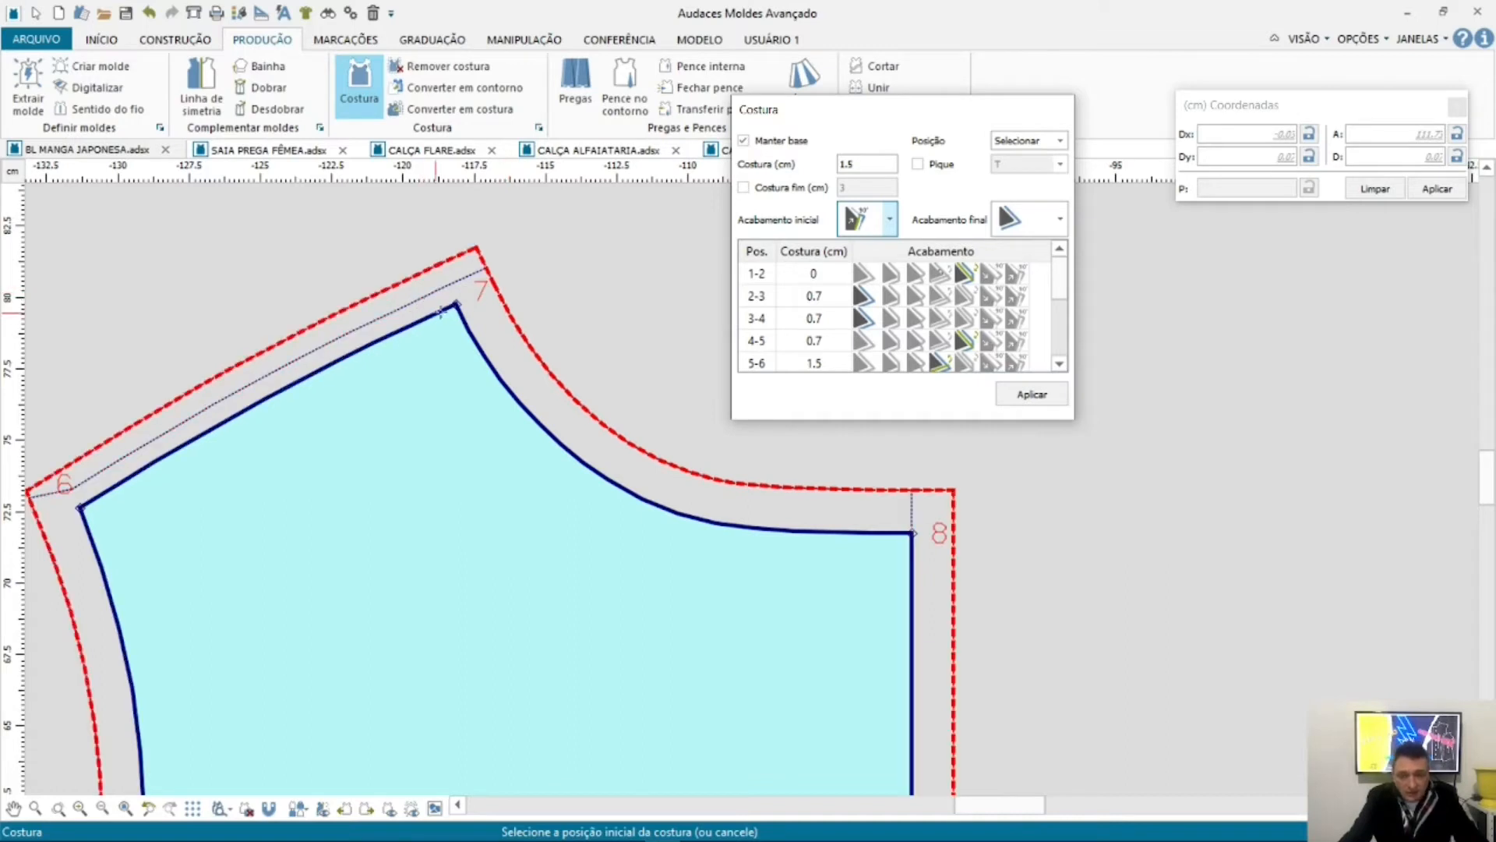
# Step: Compare the first and second initial finishes at neckline point 7, and leave the seam command without applying them
pyautogui.scroll(1, 490, 304)
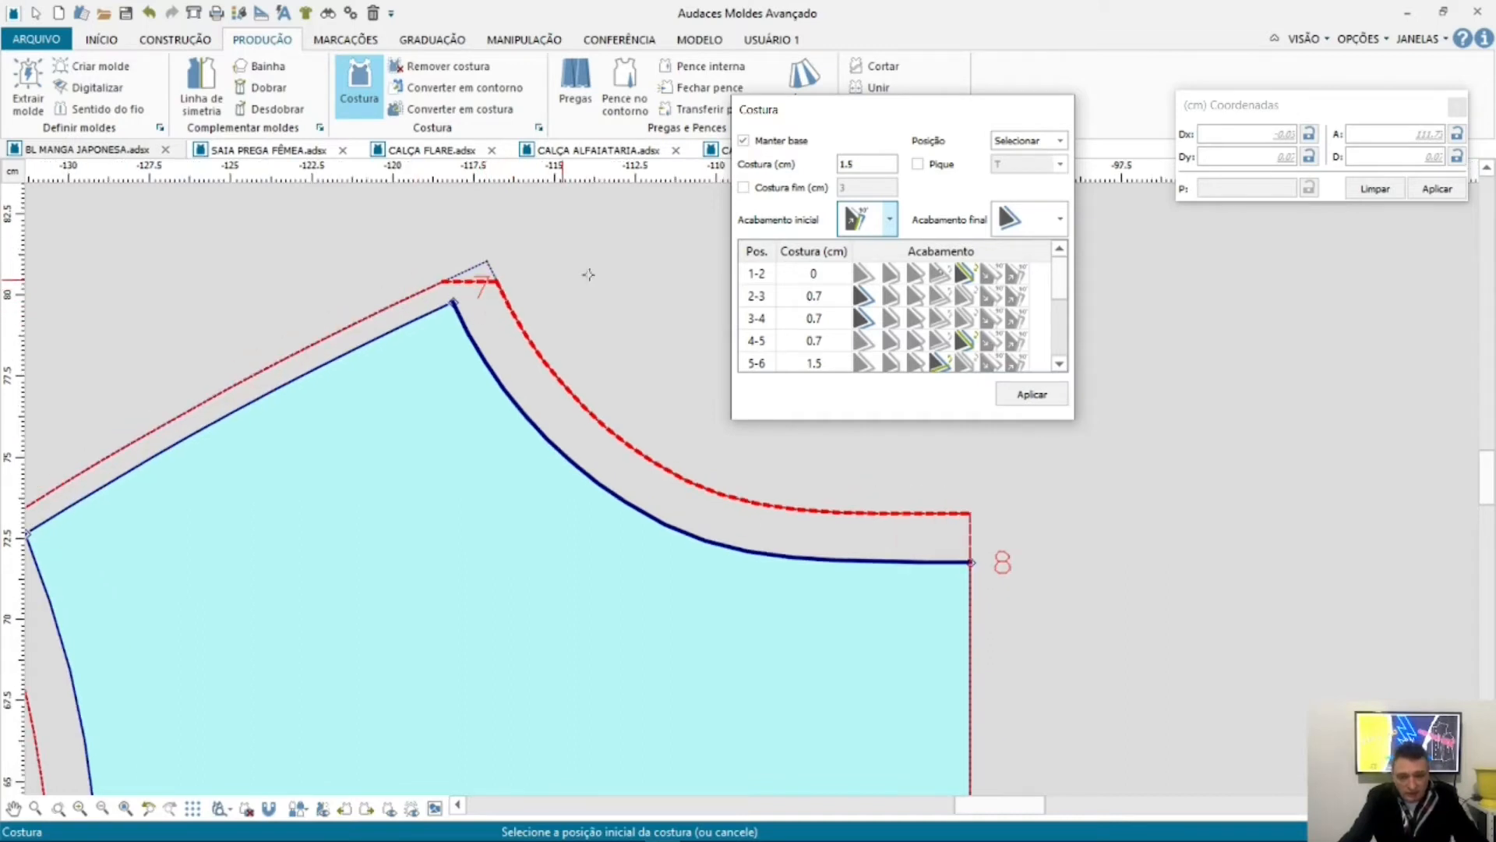
pyautogui.click(889, 219)
pyautogui.click(877, 253)
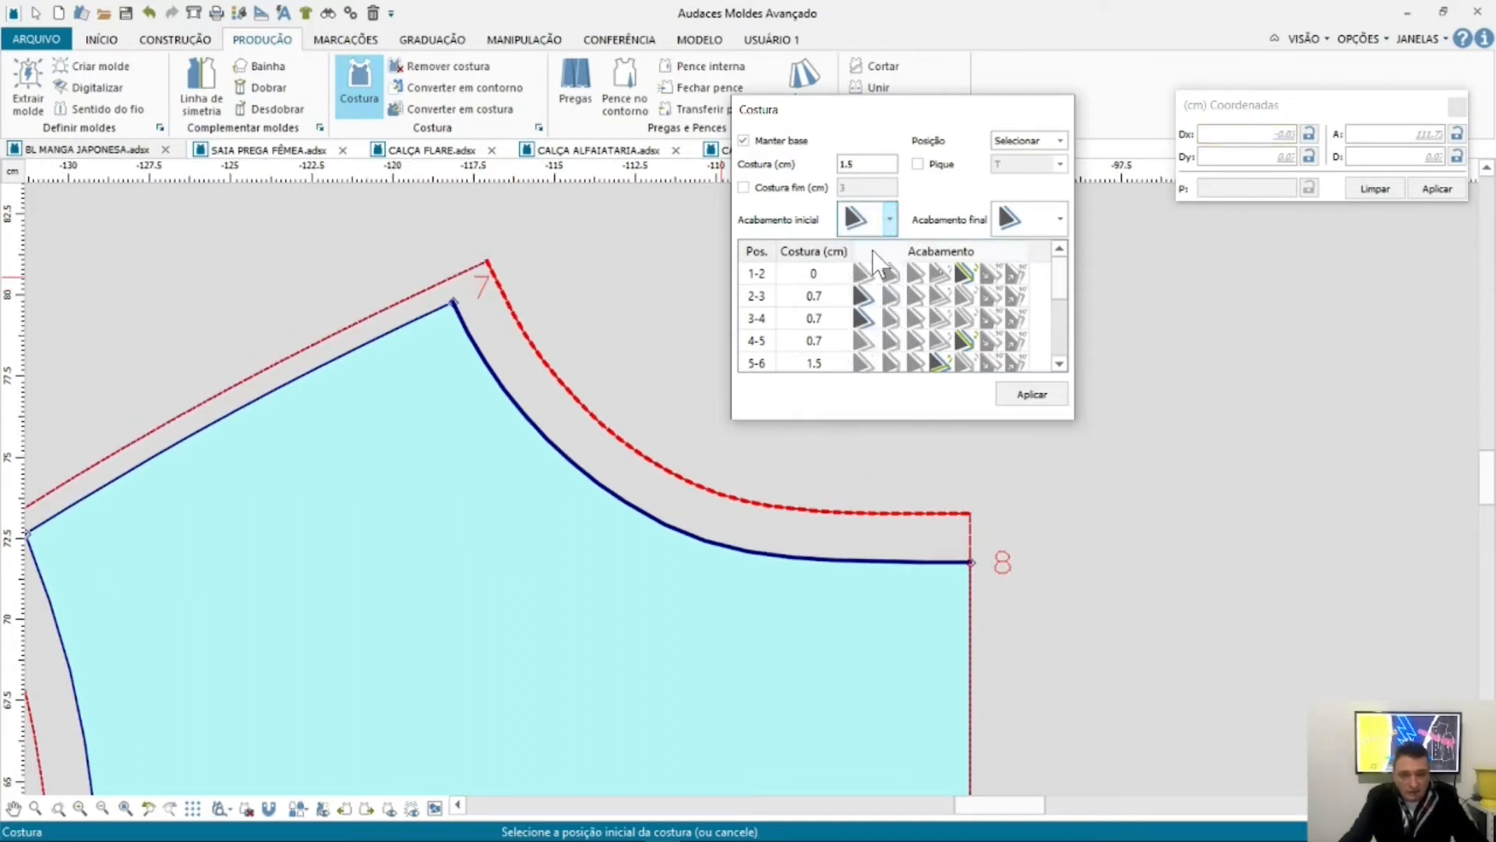
pyautogui.click(894, 231)
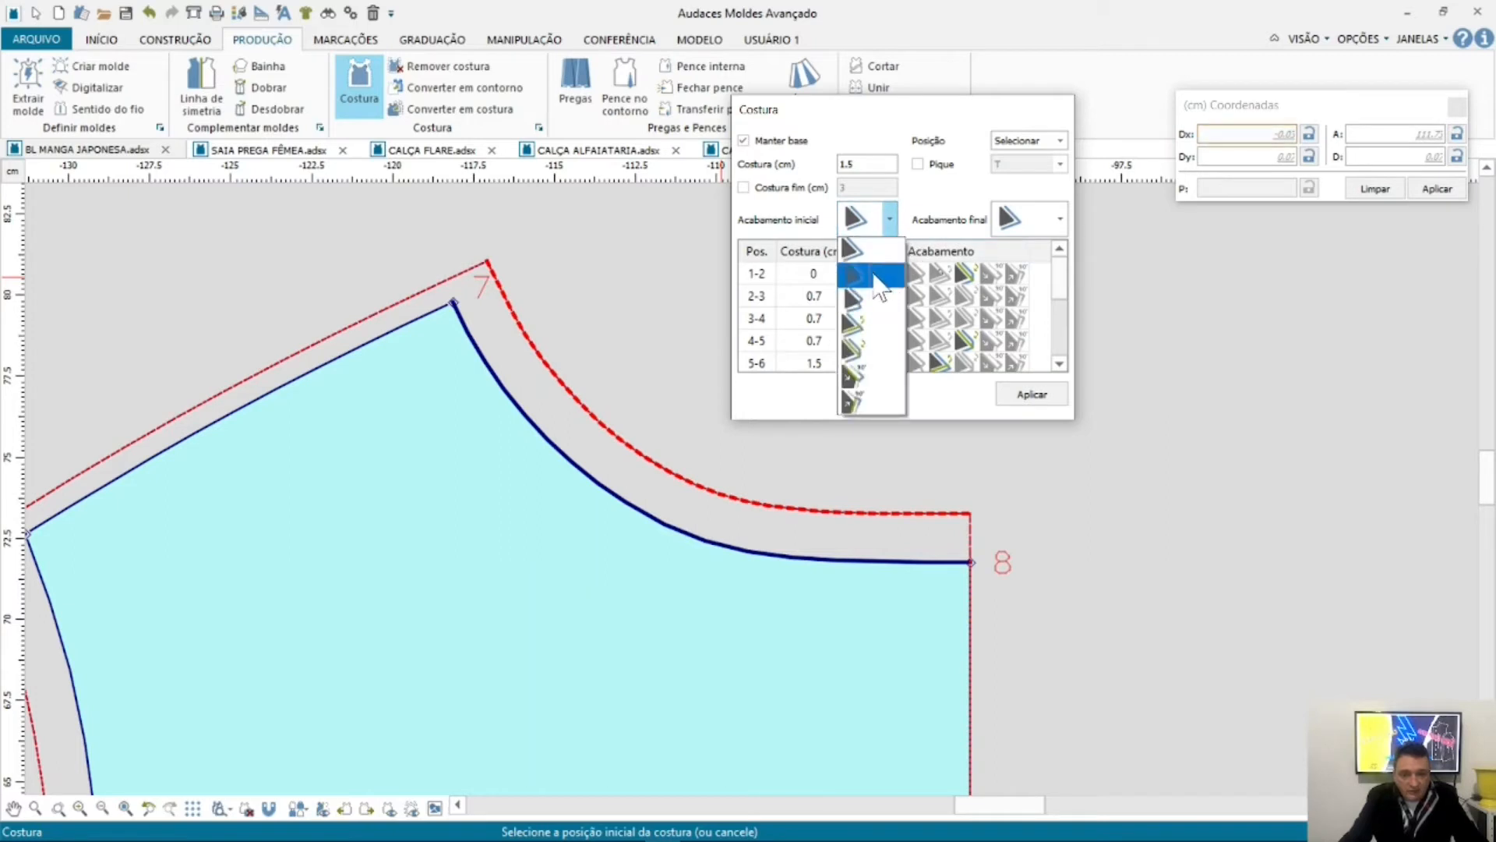
pyautogui.click(882, 284)
pyautogui.click(889, 219)
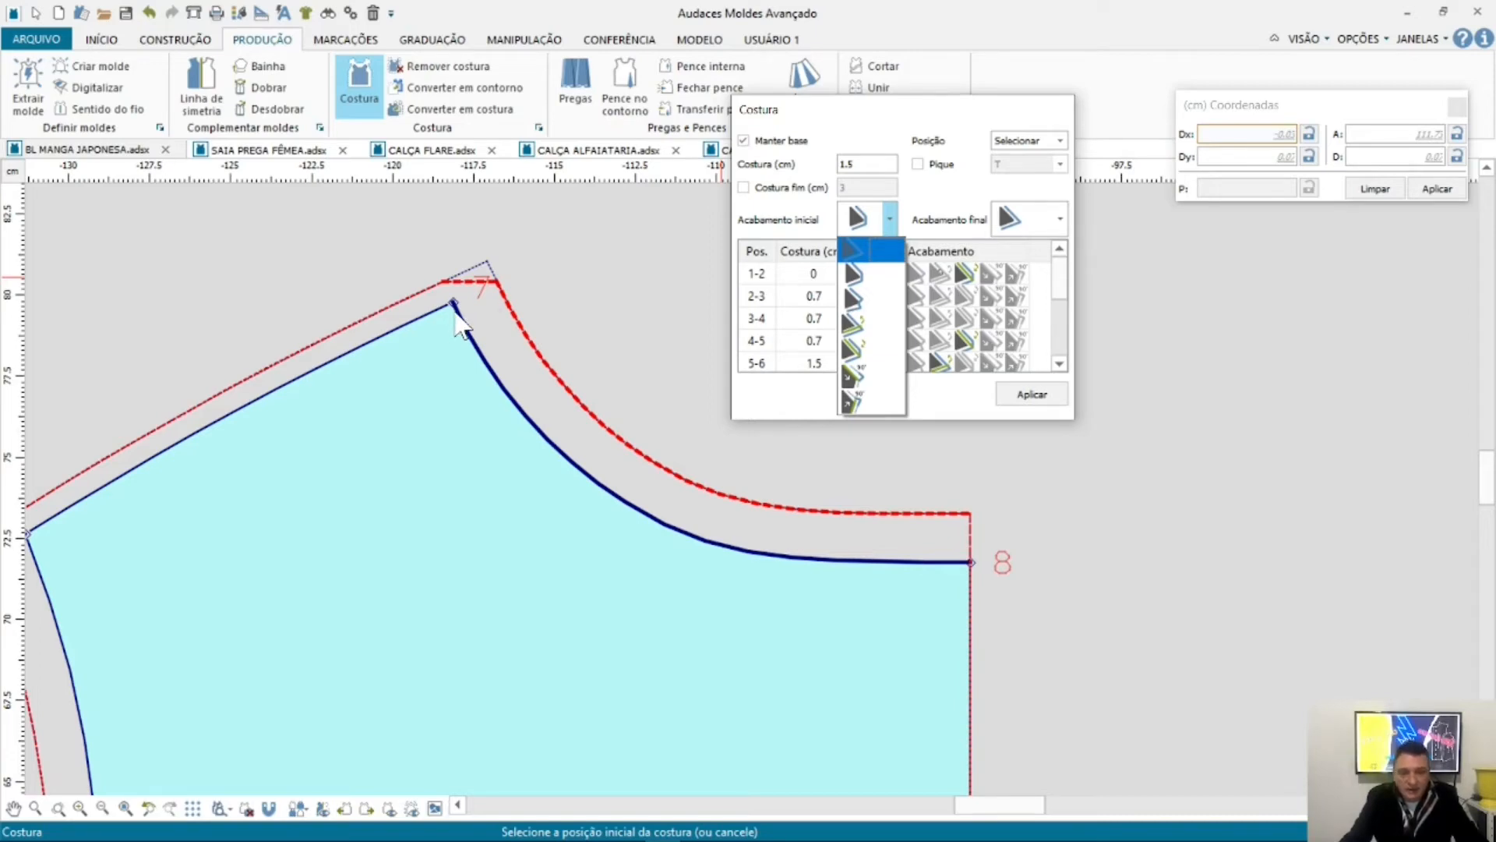
pyautogui.click(854, 273)
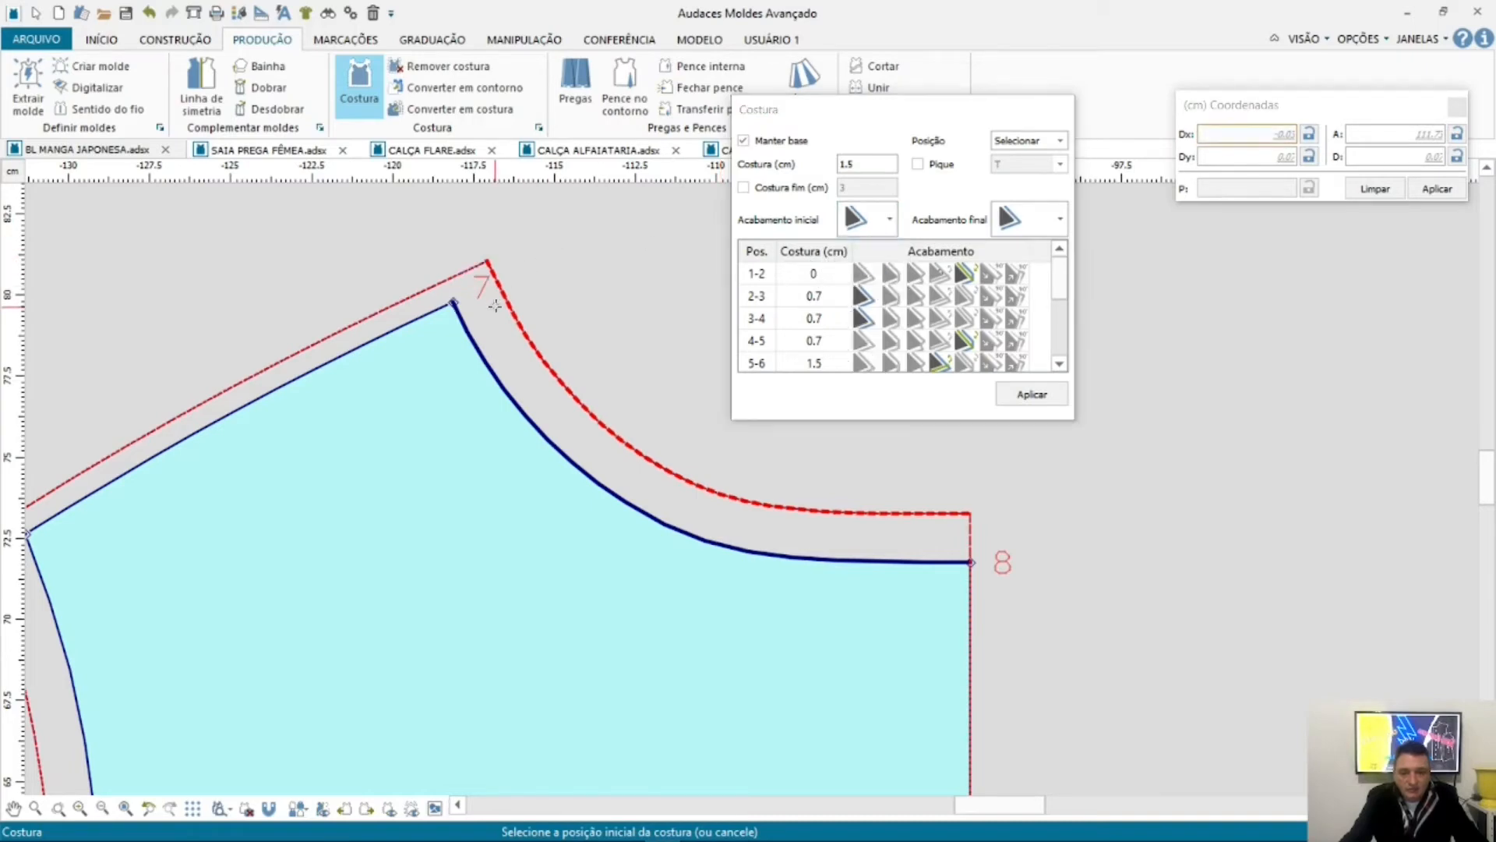
pyautogui.press('Escape')
pyautogui.press('Escape')
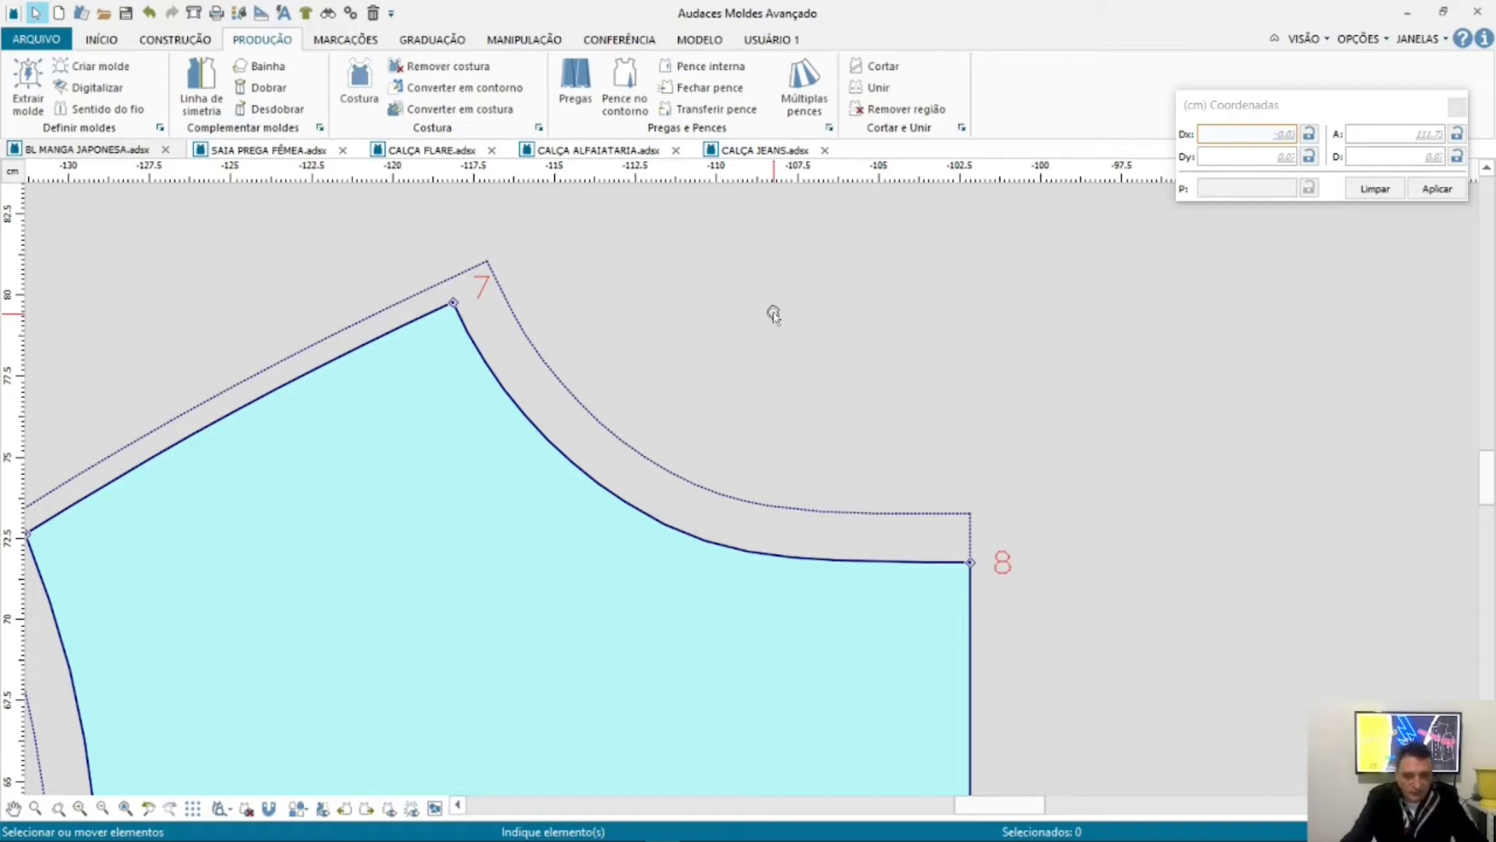
# Step: Start the Costura command again for the front piece around neckline corner 7
pyautogui.scroll(-1, 771, 319)
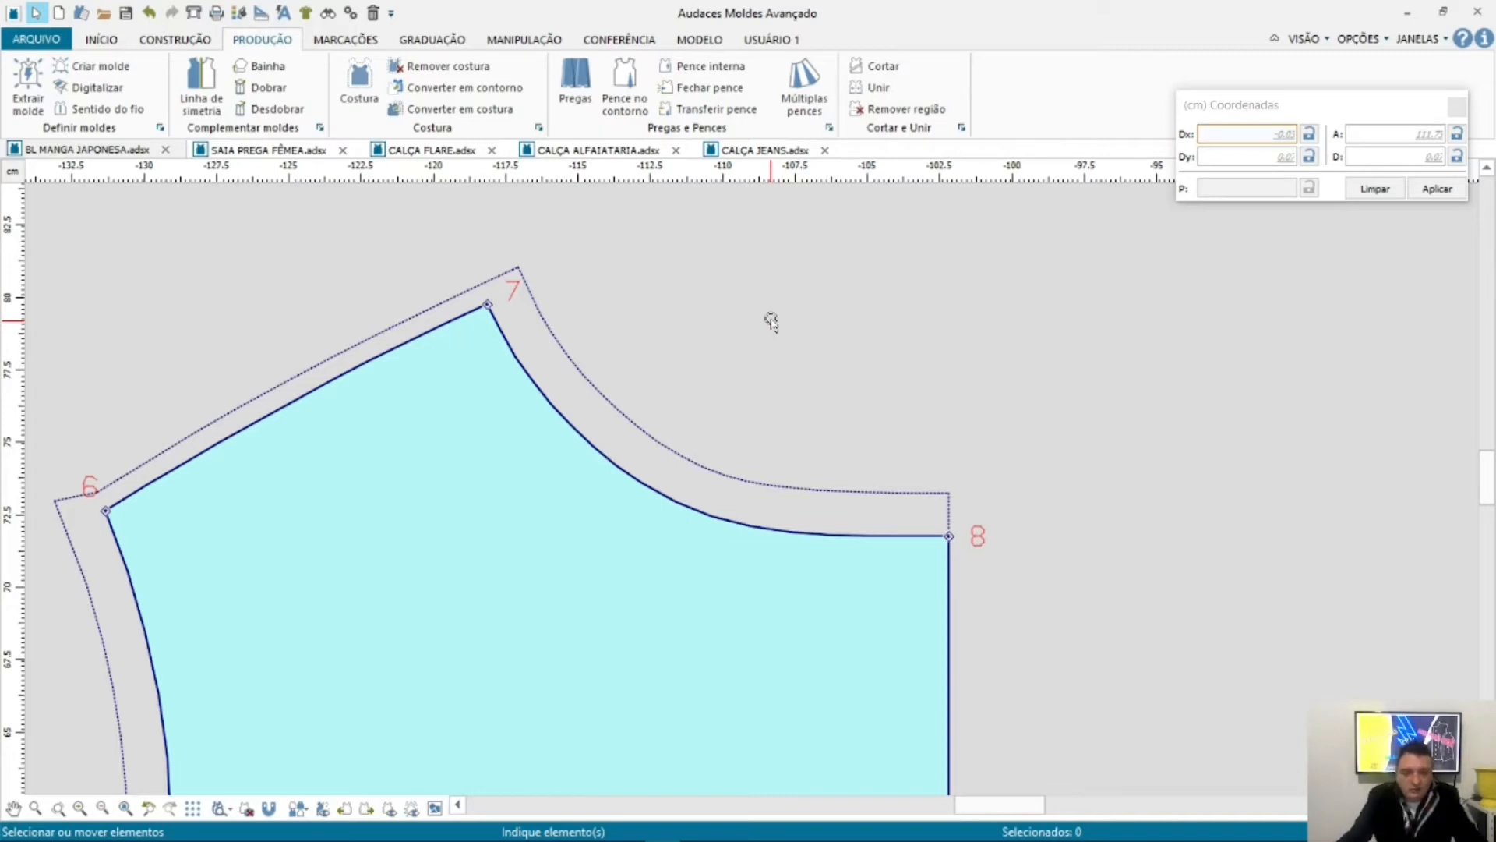
pyautogui.scroll(2, 453, 326)
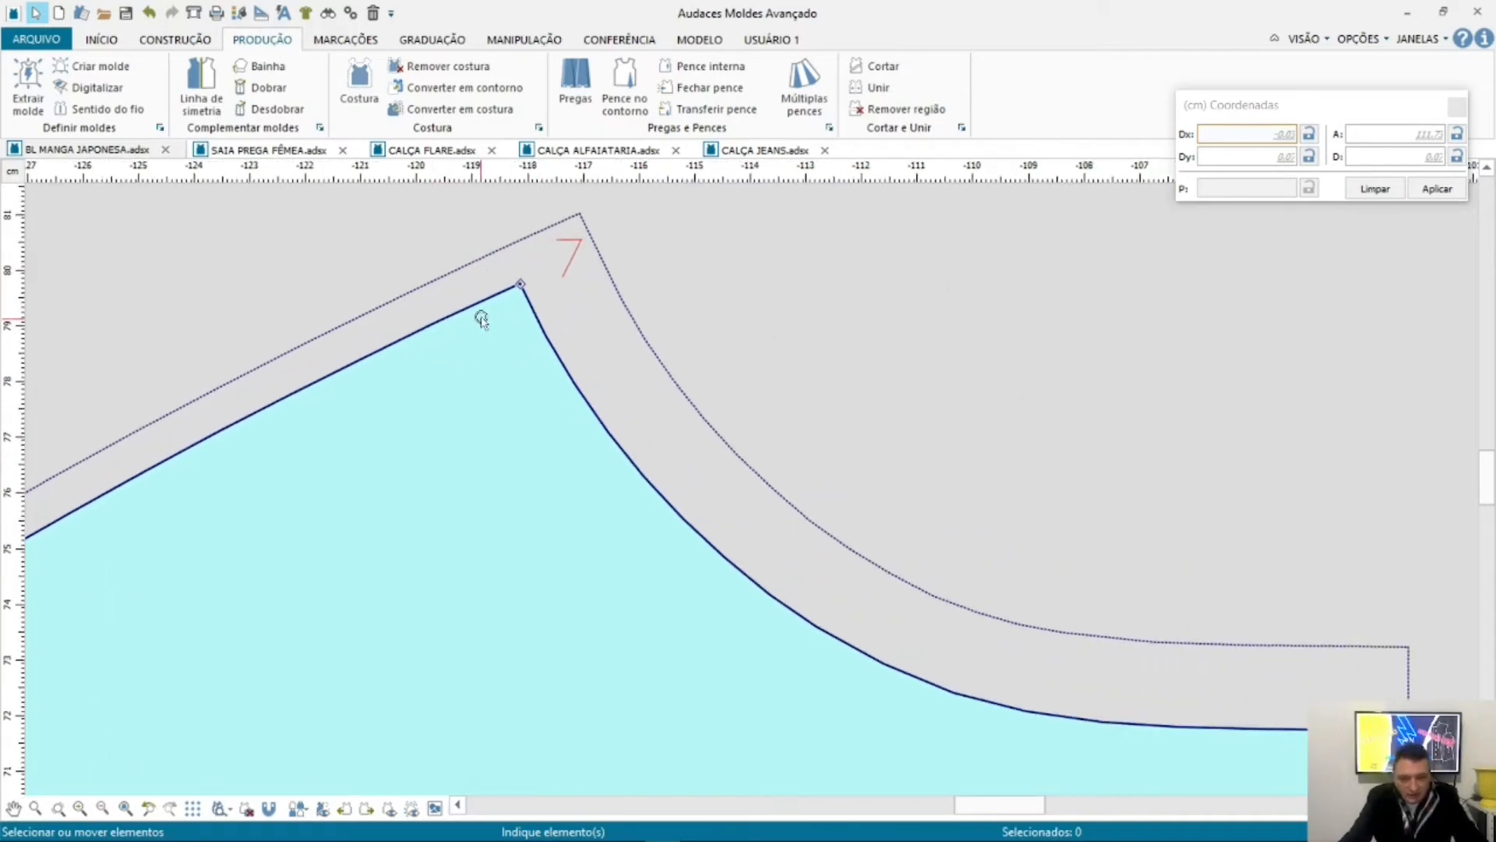
pyautogui.moveTo(345, 353); pyautogui.dragTo(634, 217)
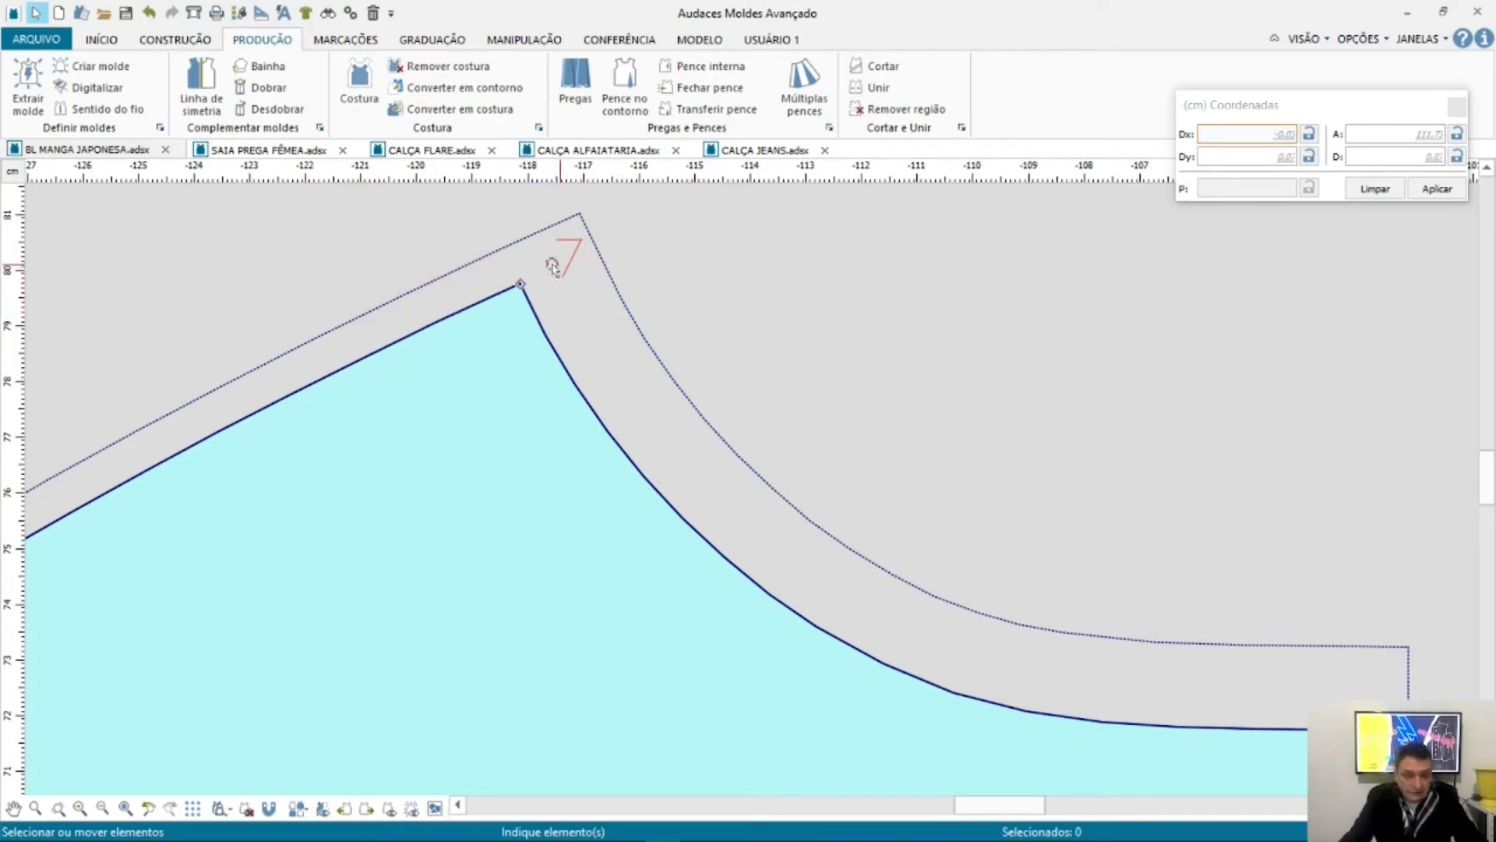
pyautogui.scroll(-1, 552, 267)
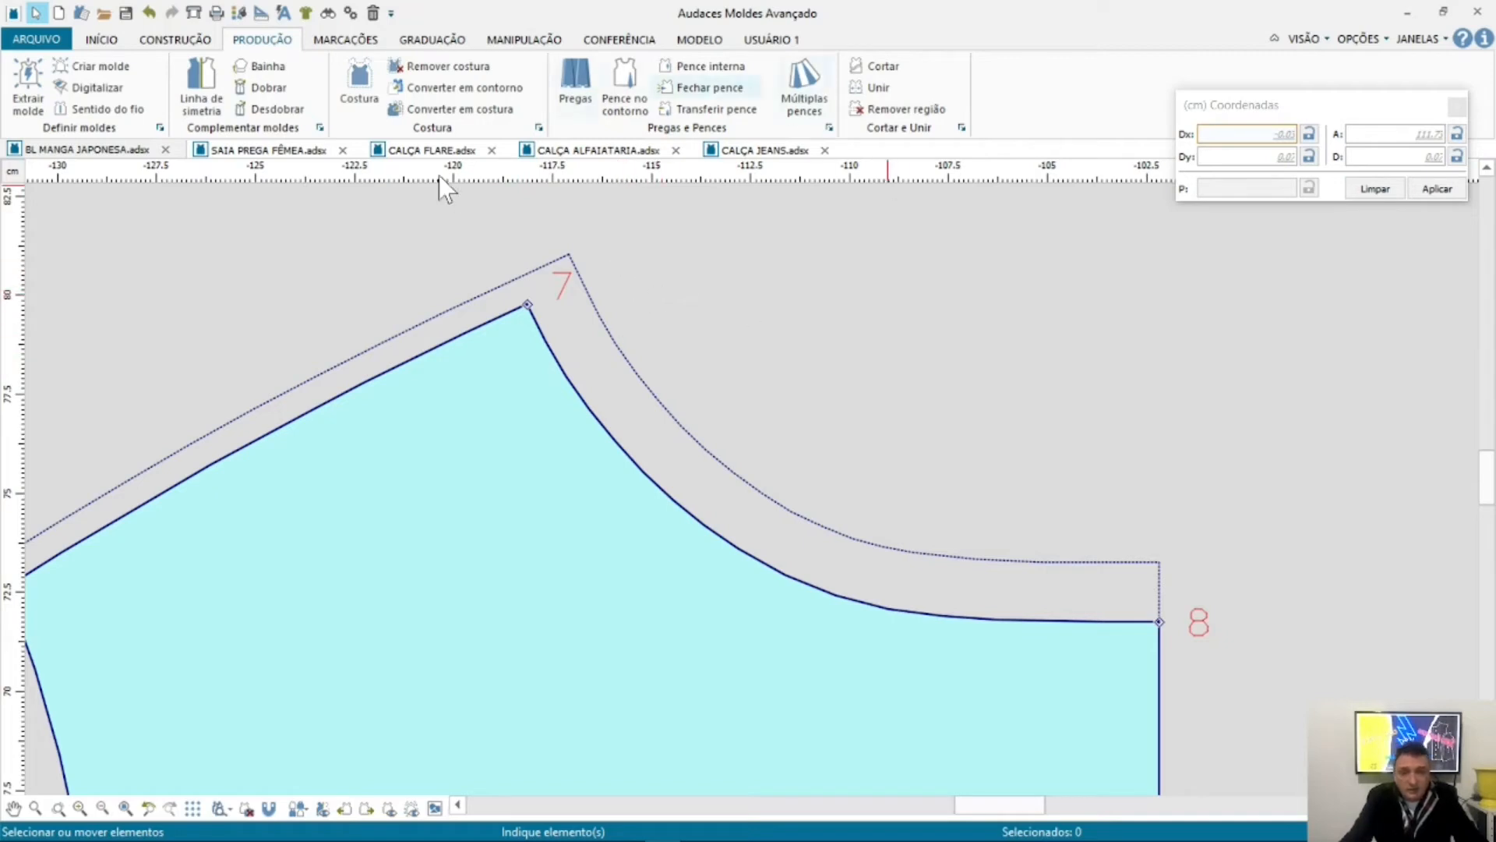
pyautogui.click(360, 92)
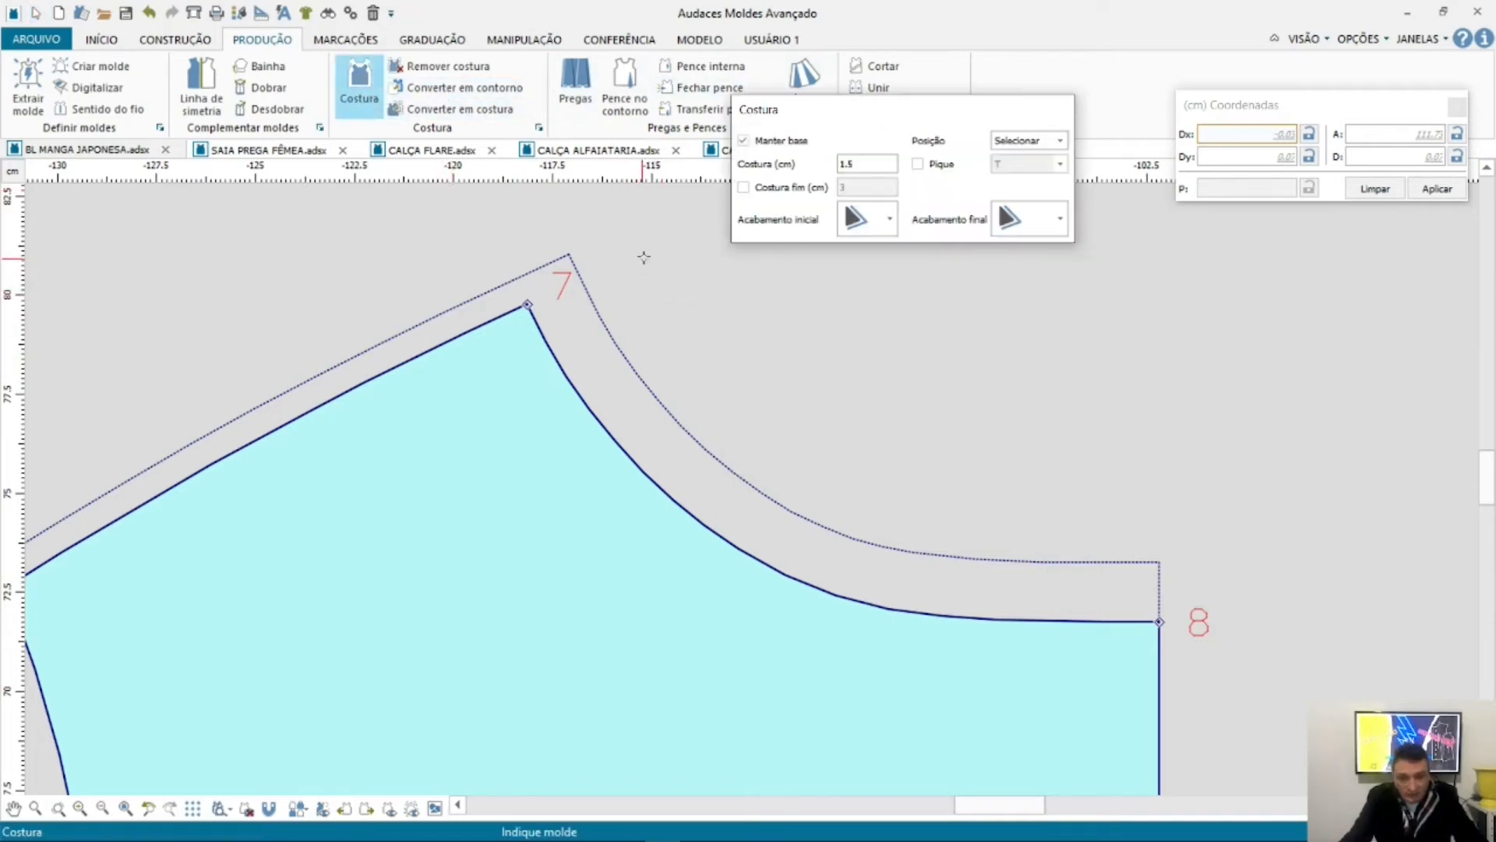
# Step: Close the seam command and examine the seam allowance around the shoulder and neckline corners at points 2, 3, 6 and 7
pyautogui.moveTo(907, 117); pyautogui.dragTo(899, 140)
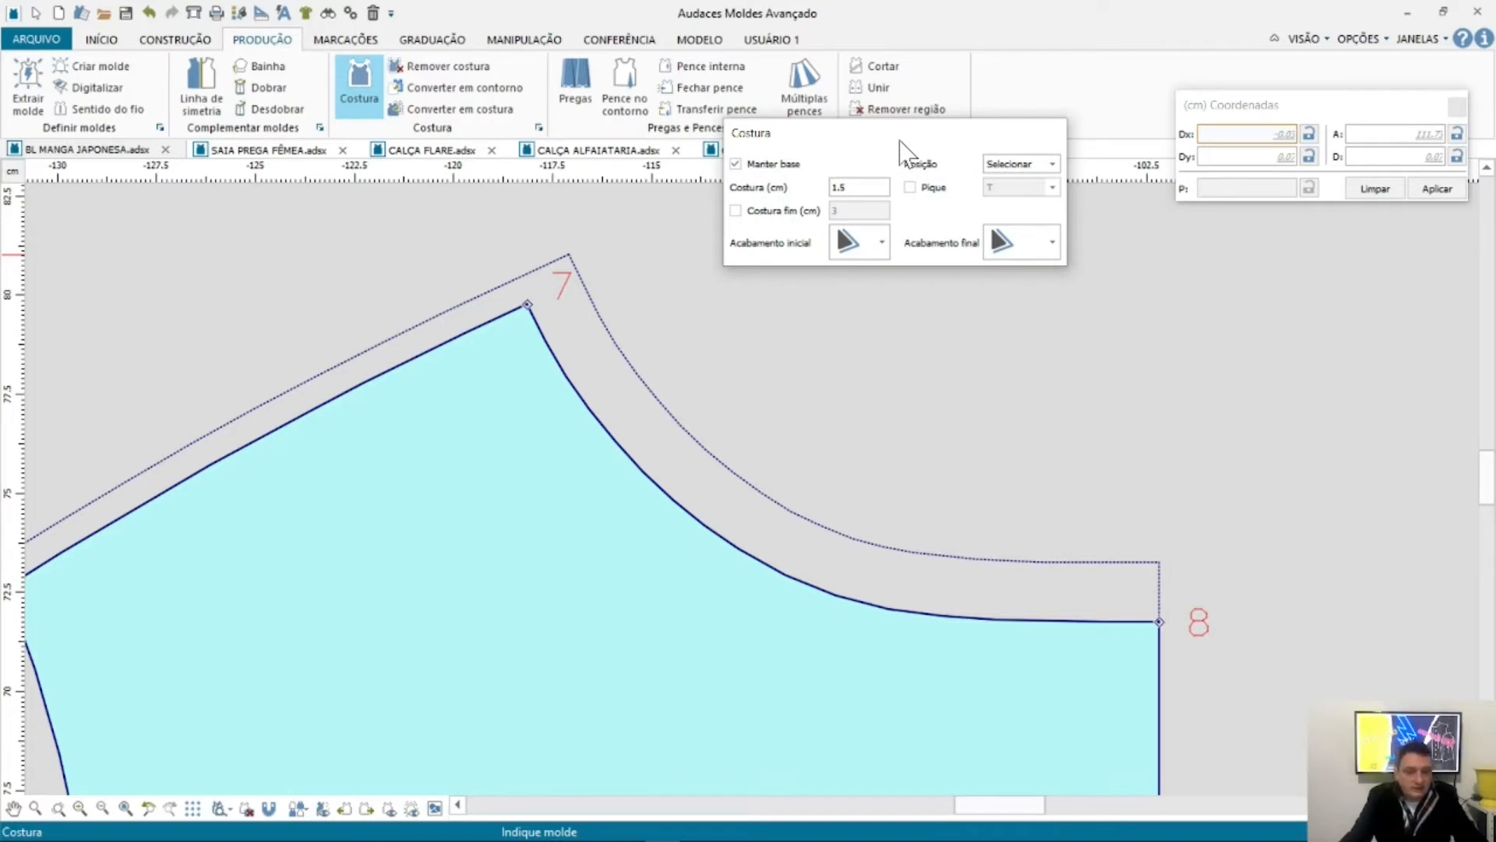
pyautogui.press('Escape')
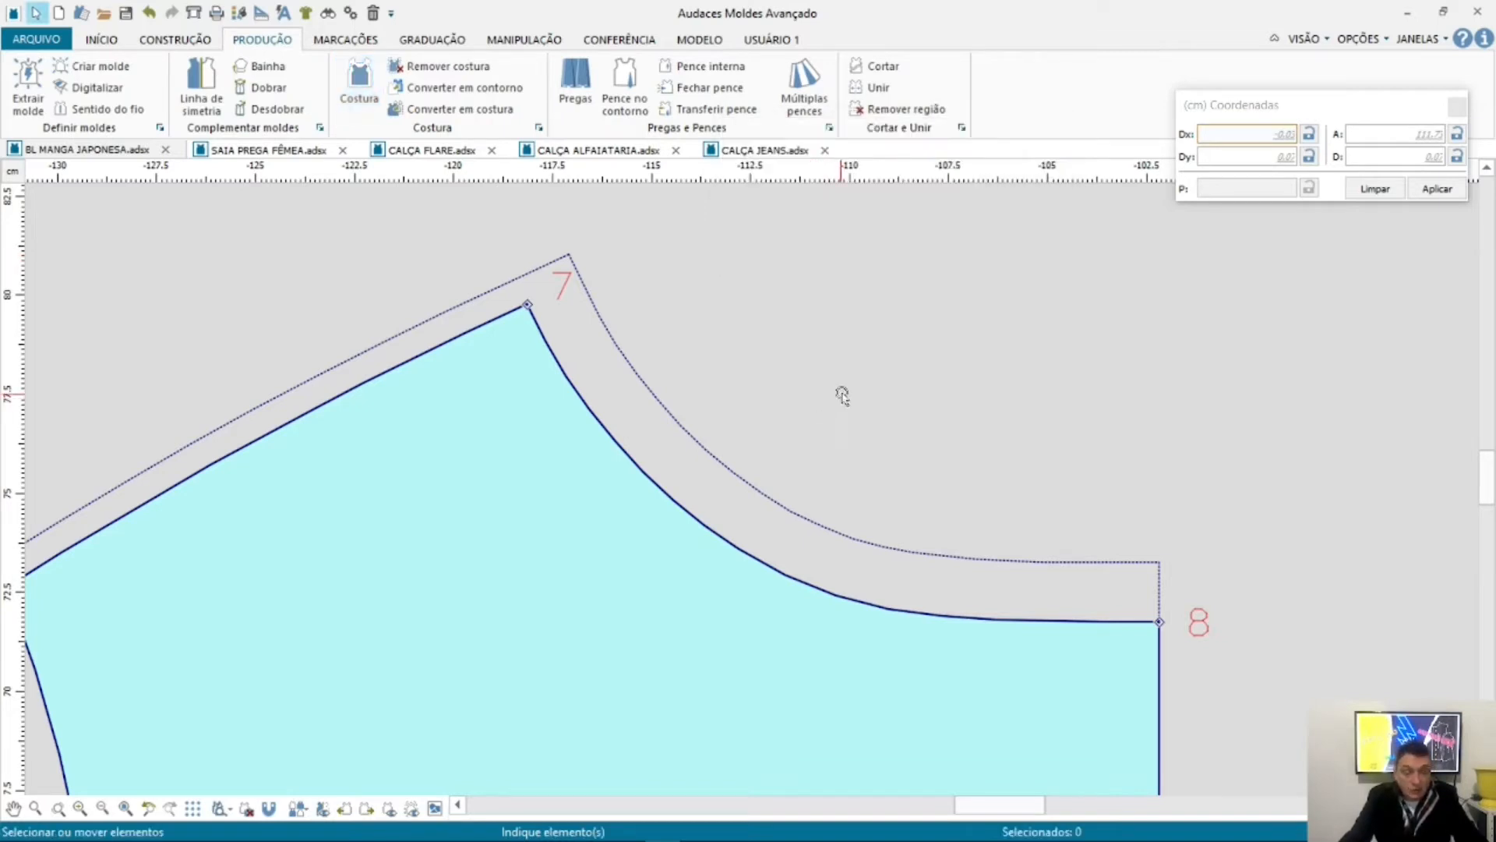
pyautogui.scroll(-2, 931, 371)
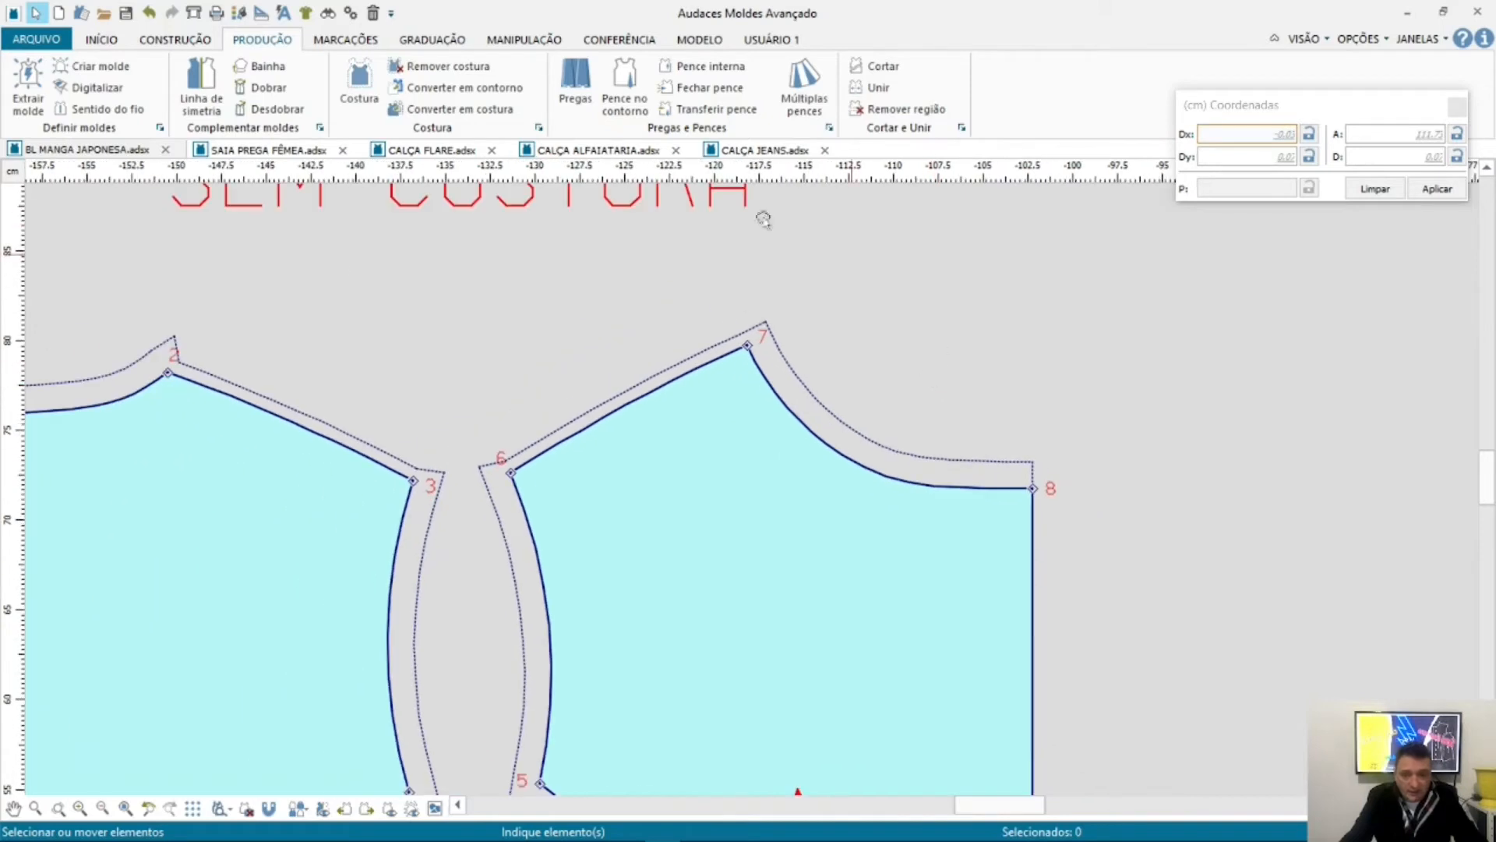
pyautogui.scroll(4, 120, 373)
pyautogui.scroll(-2, 297, 411)
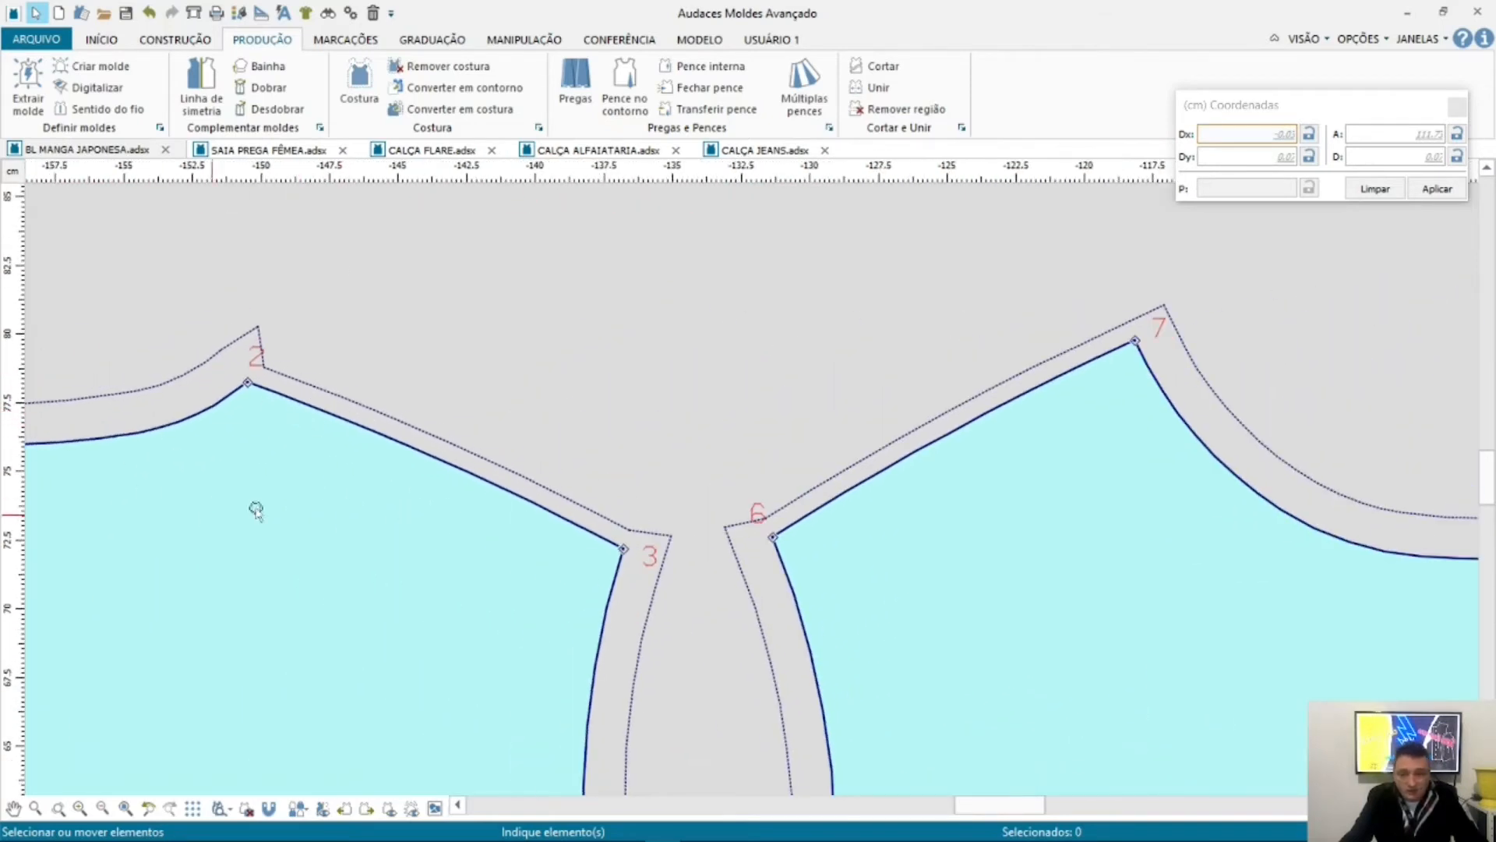
pyautogui.scroll(2, 257, 420)
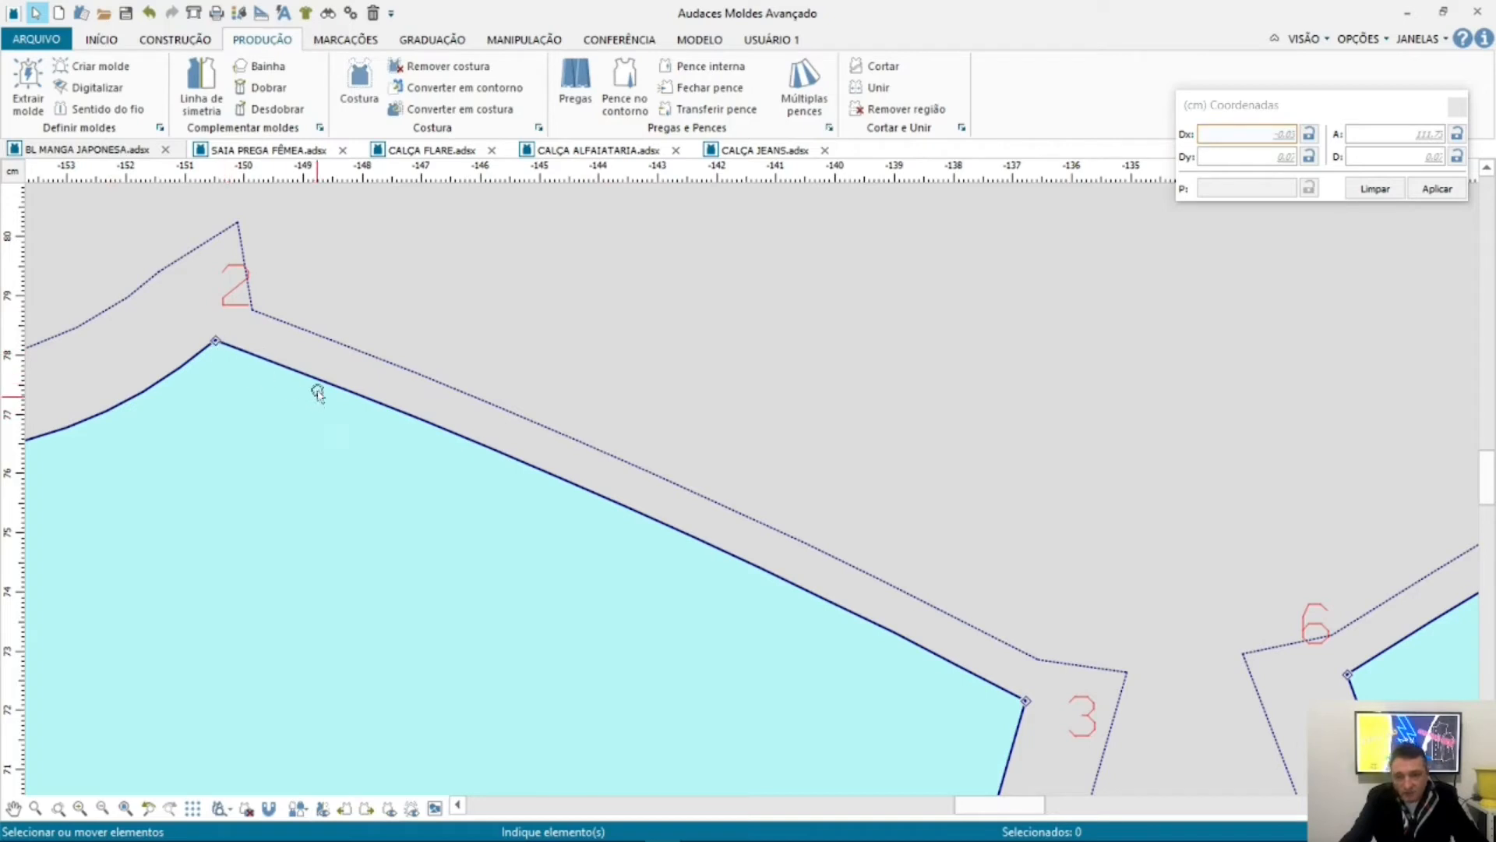
pyautogui.scroll(-3, 164, 421)
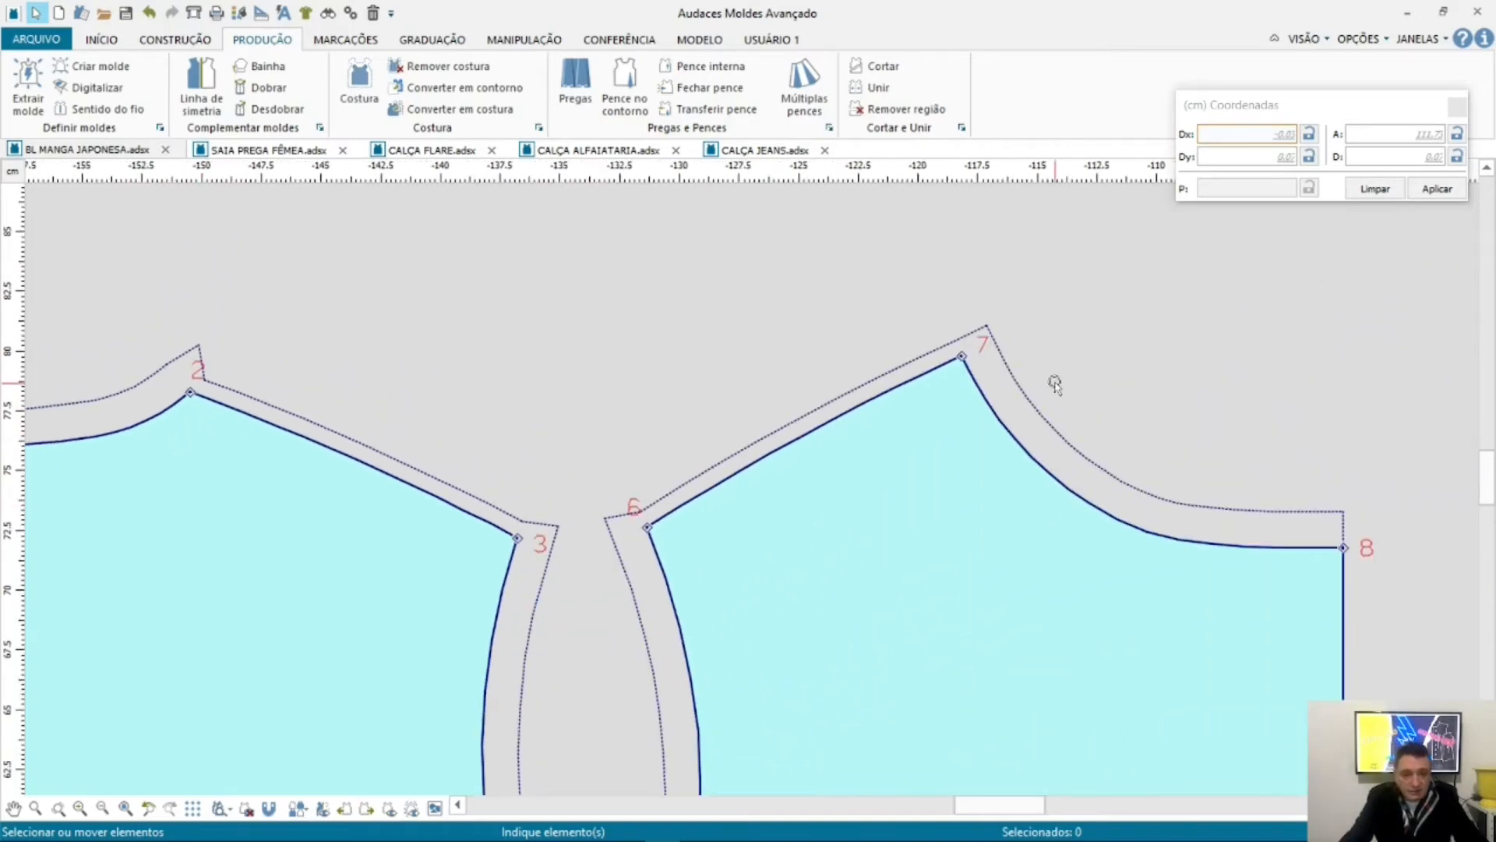
pyautogui.scroll(2, 1045, 384)
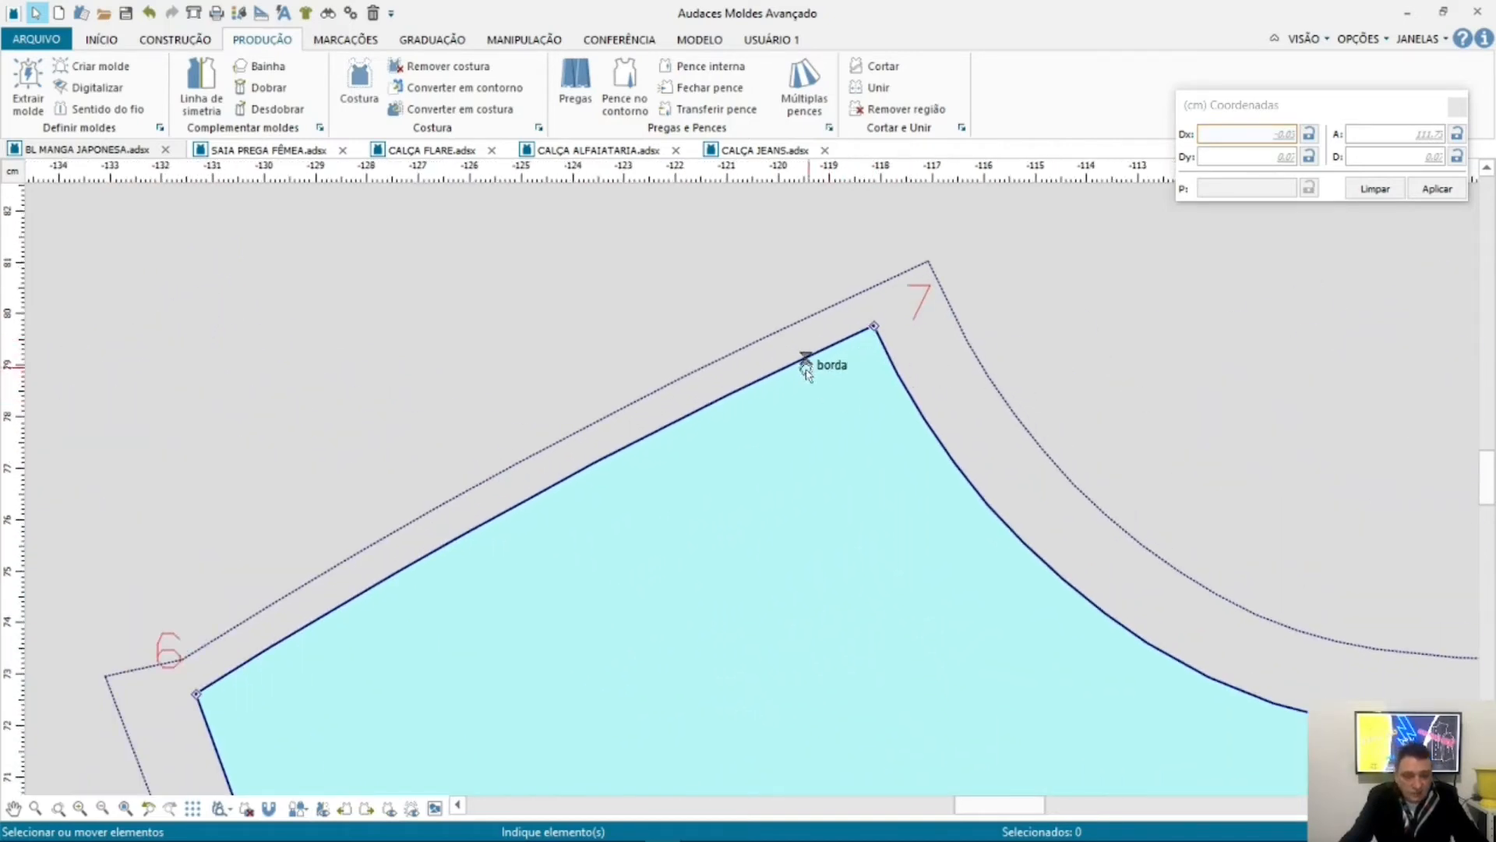
pyautogui.scroll(-2, 845, 324)
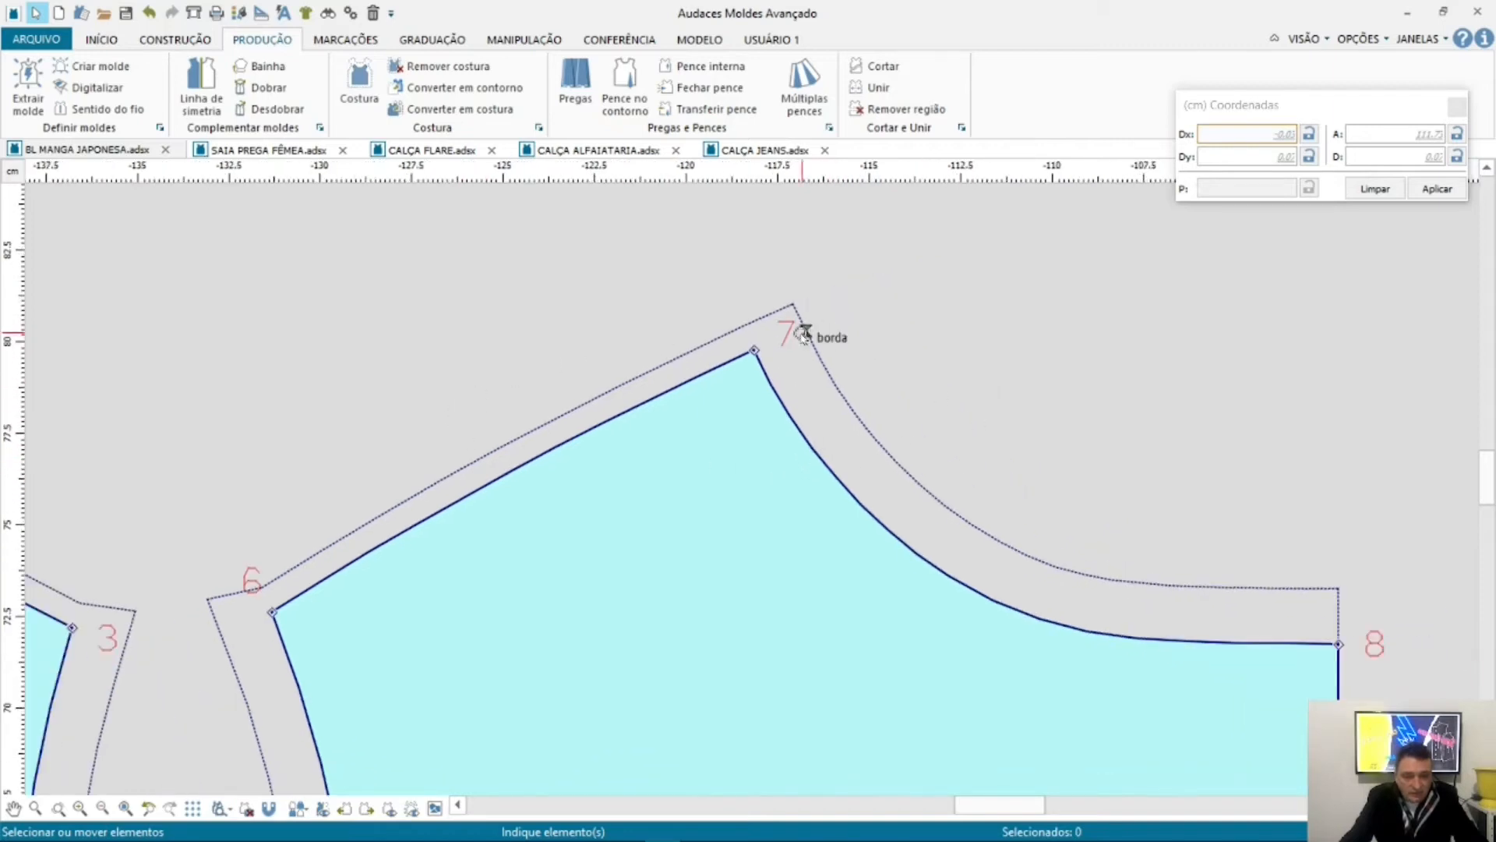
pyautogui.scroll(2, 802, 335)
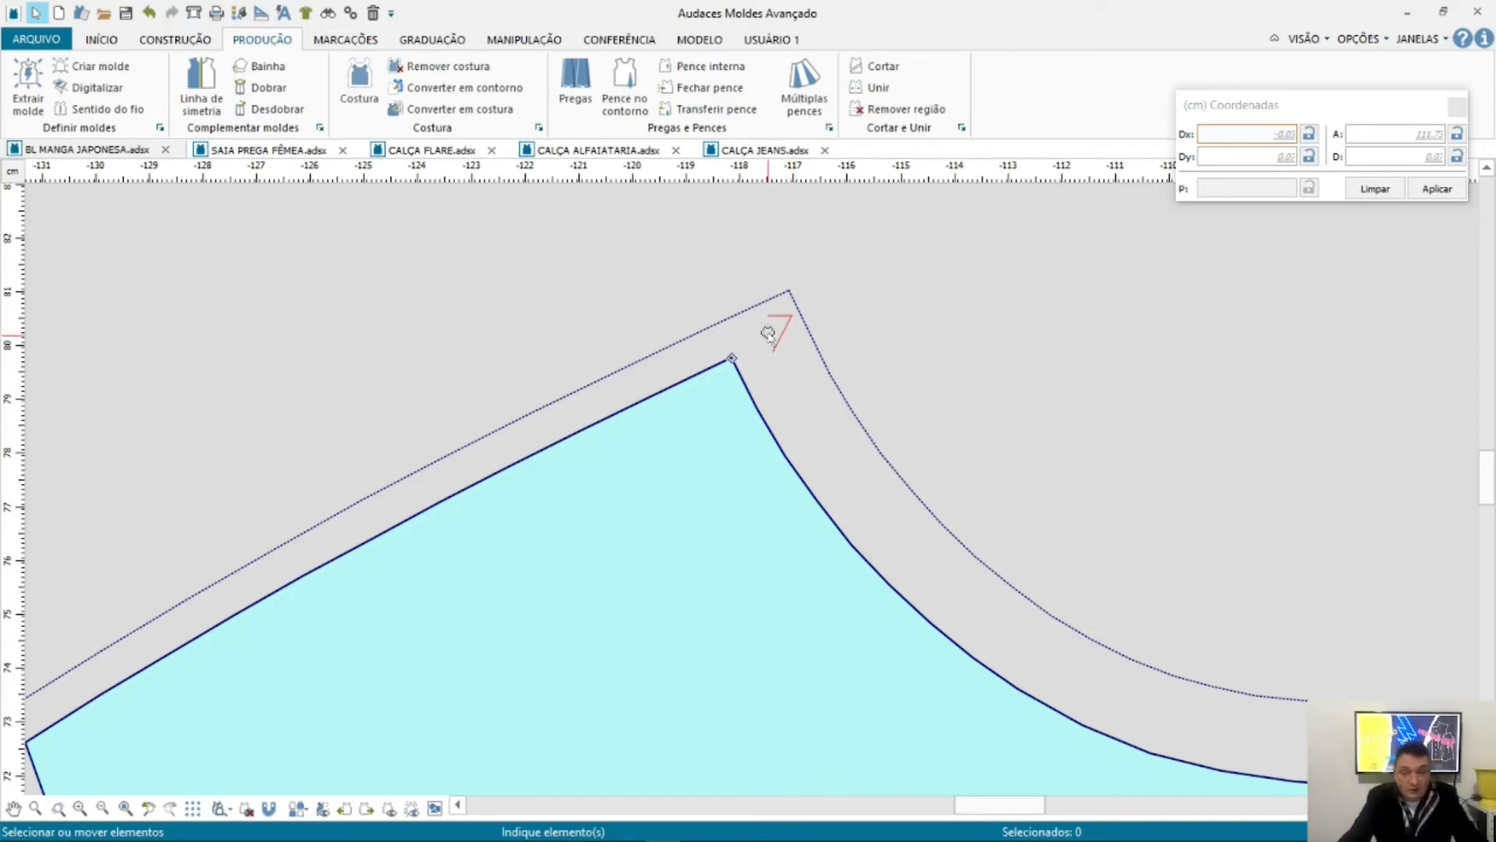
pyautogui.scroll(1, 832, 414)
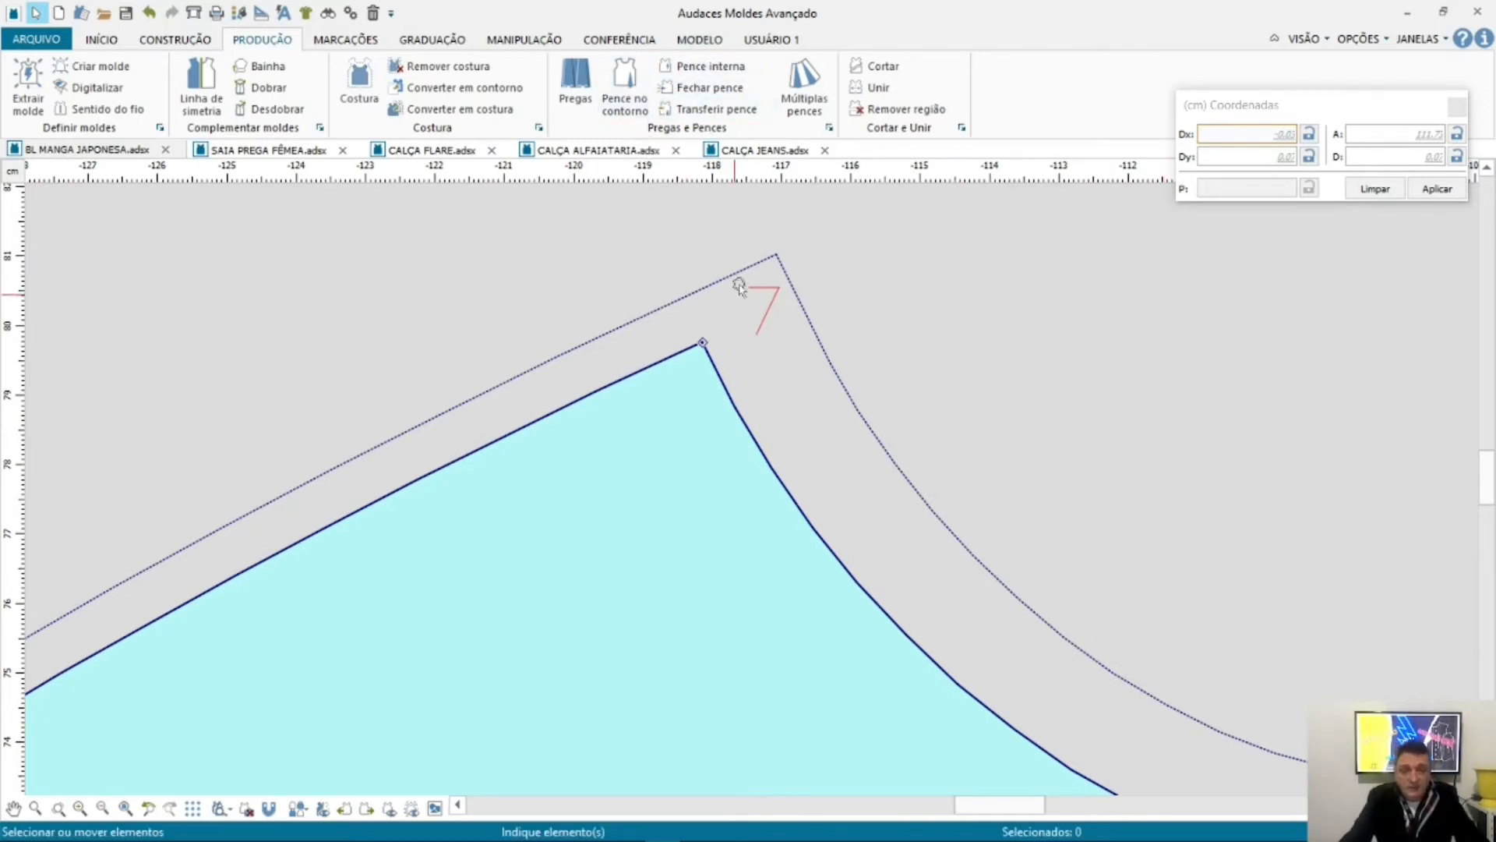
pyautogui.scroll(-2, 662, 277)
pyautogui.scroll(1, 659, 231)
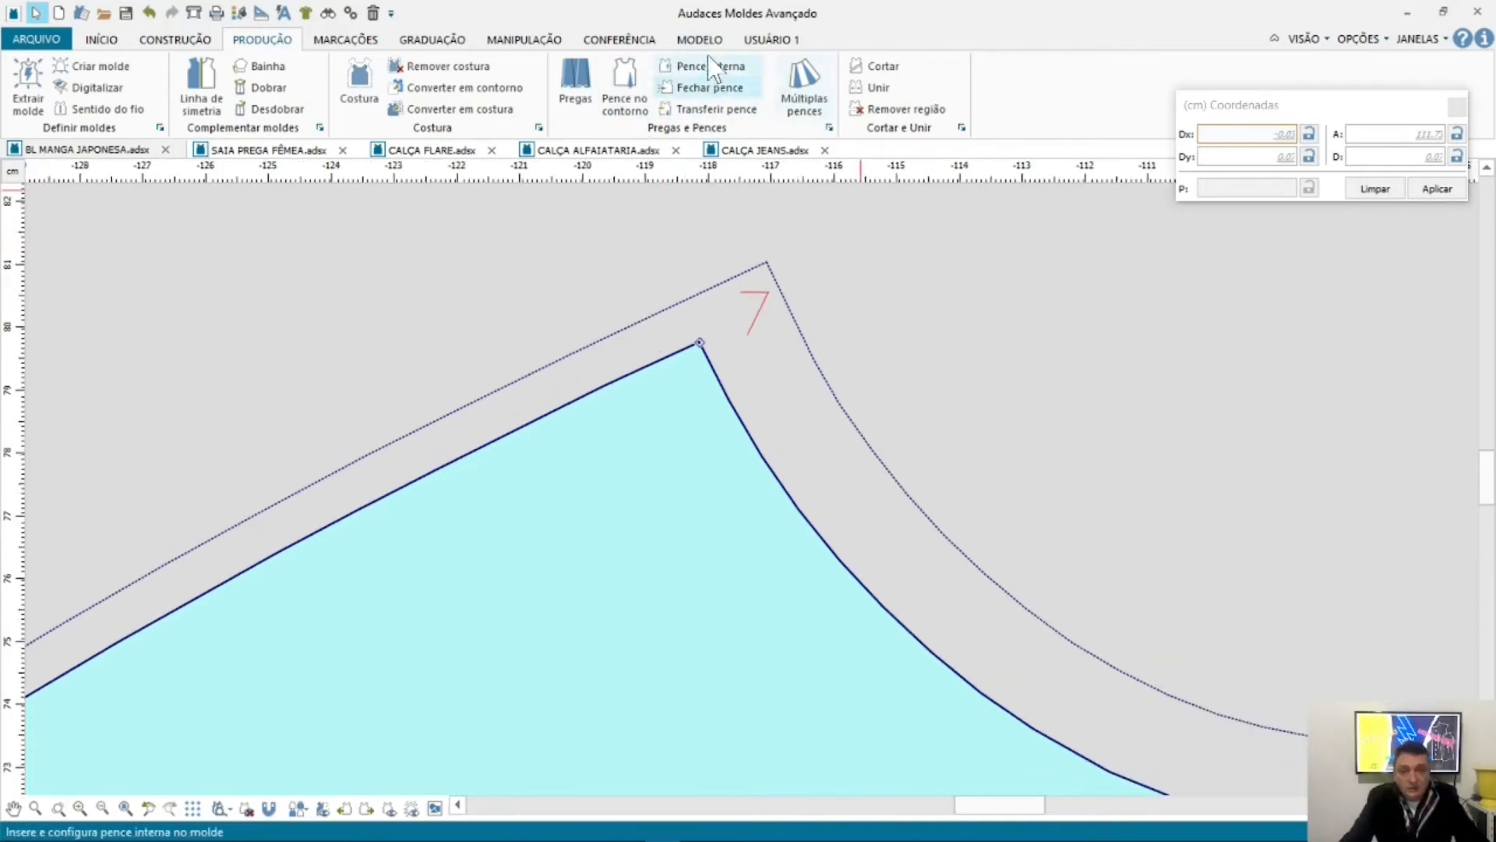
# Step: Add an angle dimension with its vertex at point 7, between the shoulder line and the neckline curve
pyautogui.click(622, 40)
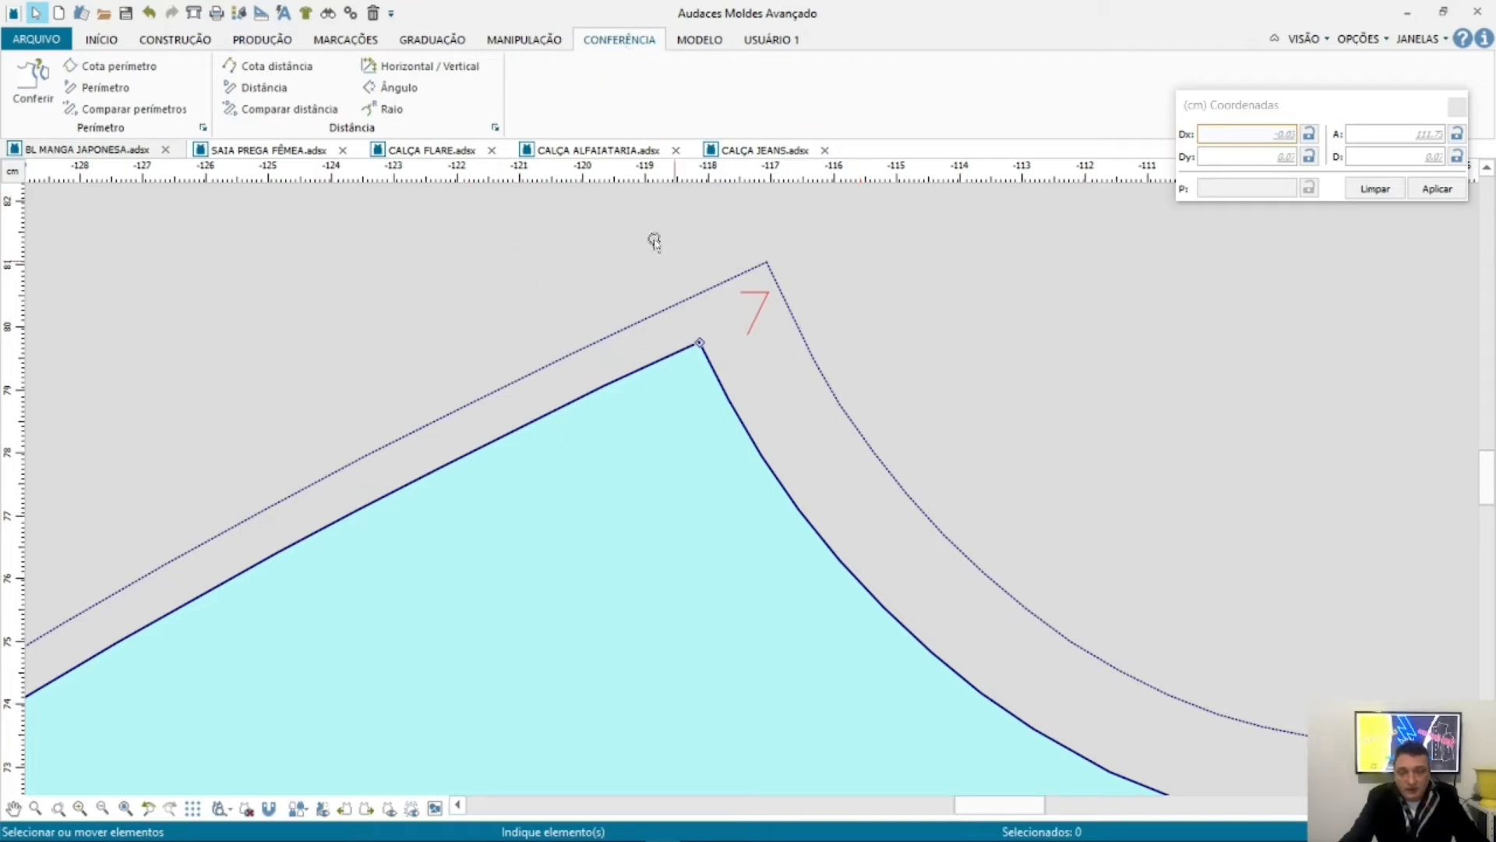
pyautogui.click(399, 110)
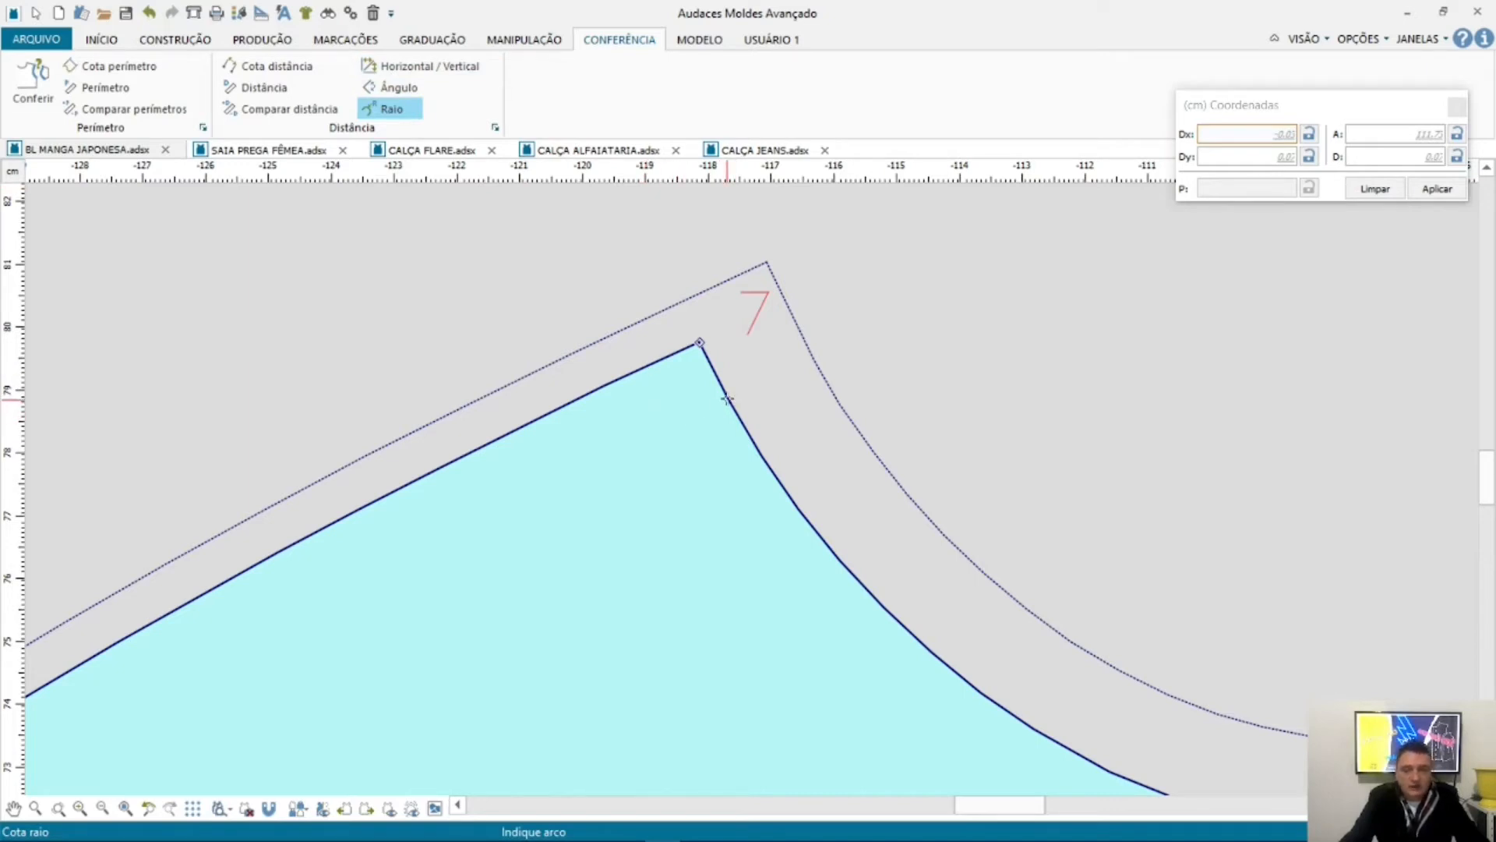
pyautogui.click(392, 109)
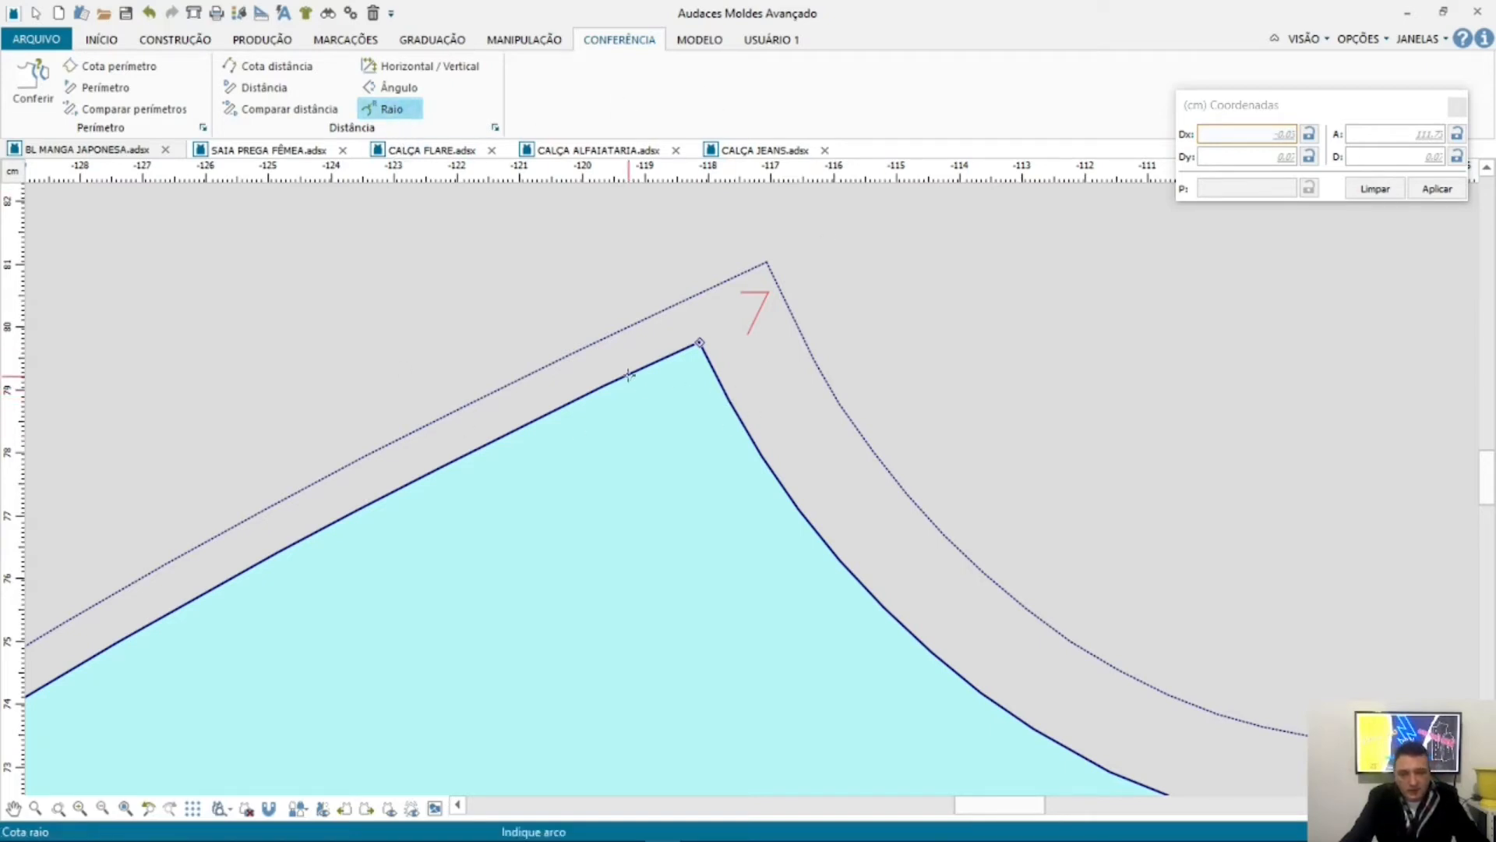
pyautogui.click(397, 87)
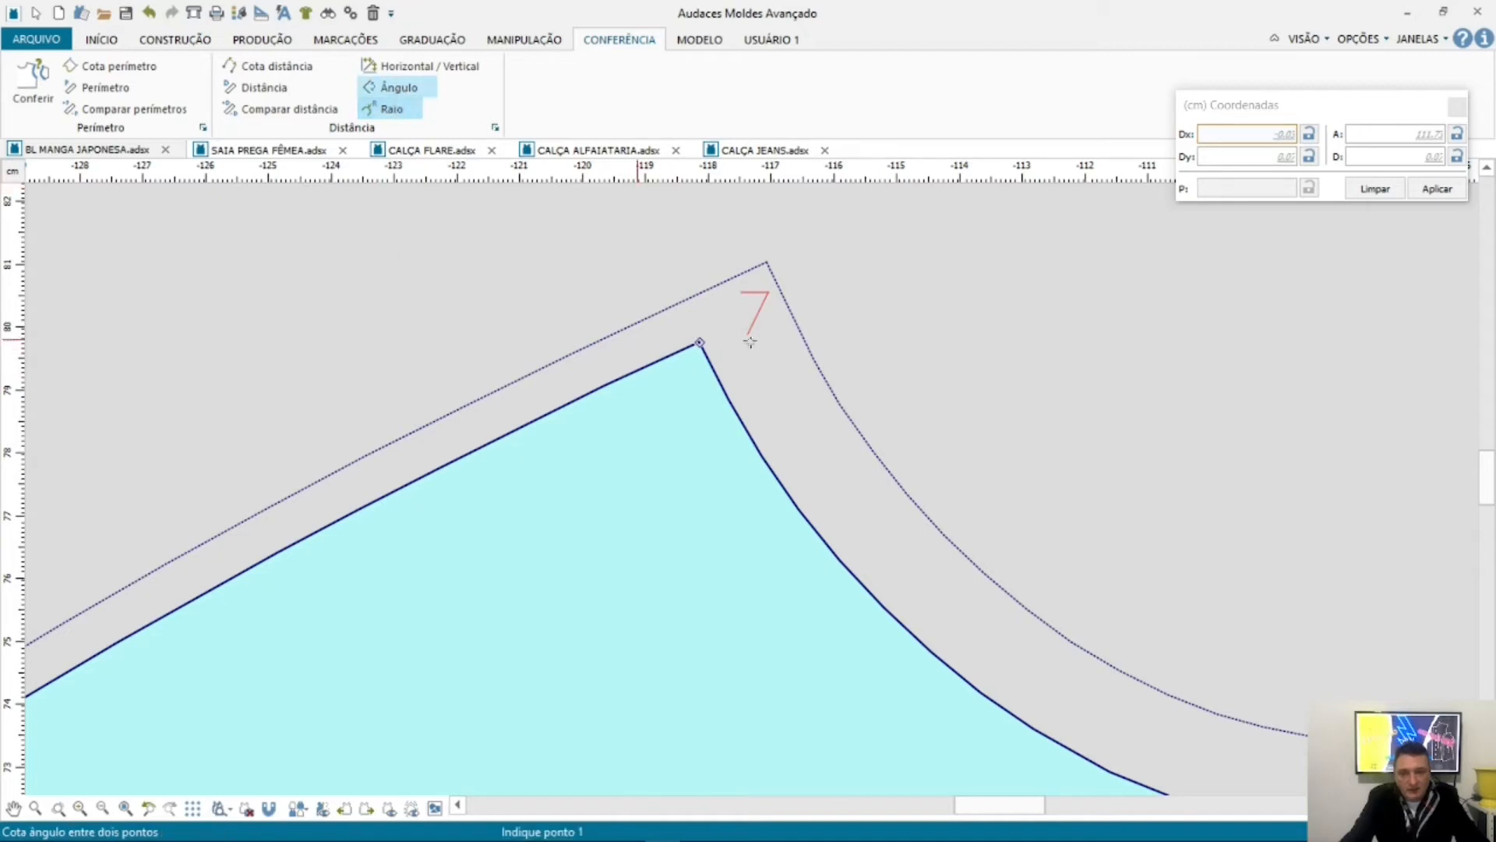
pyautogui.scroll(3, 700, 343)
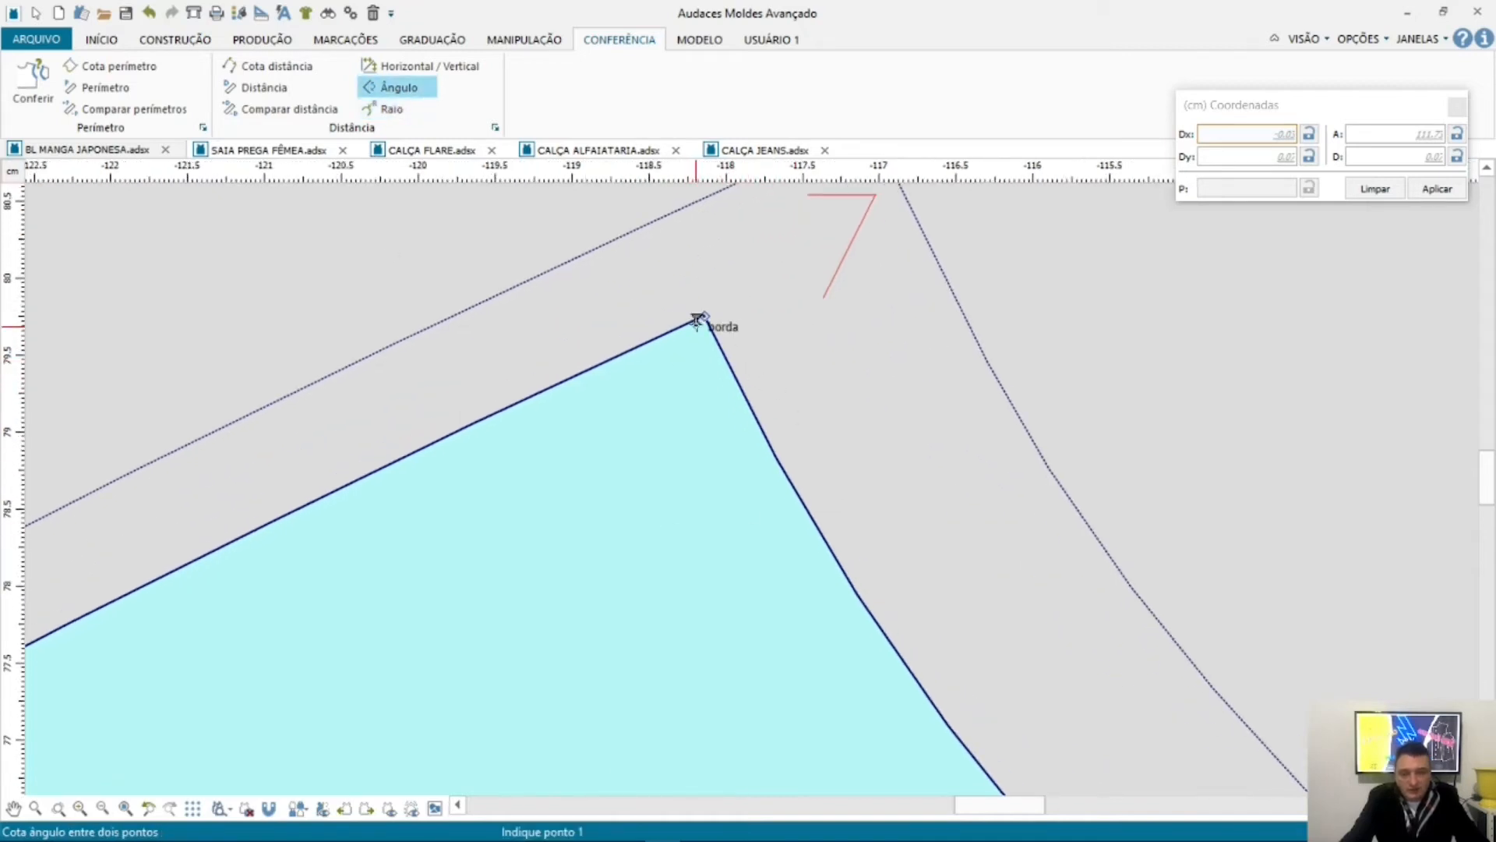
pyautogui.click(518, 405)
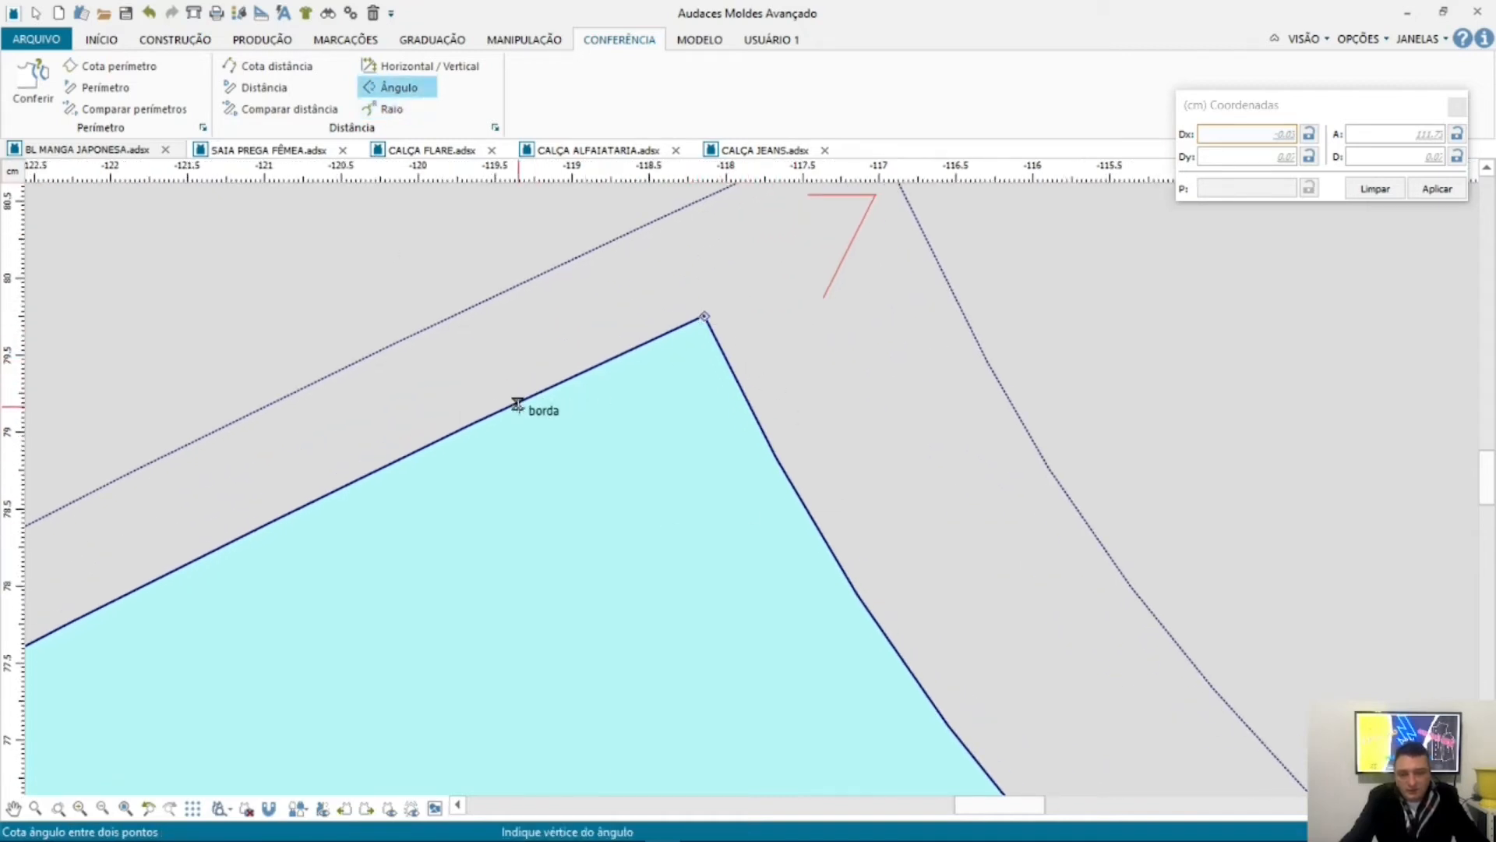
pyautogui.click(703, 317)
pyautogui.scroll(-2, 639, 343)
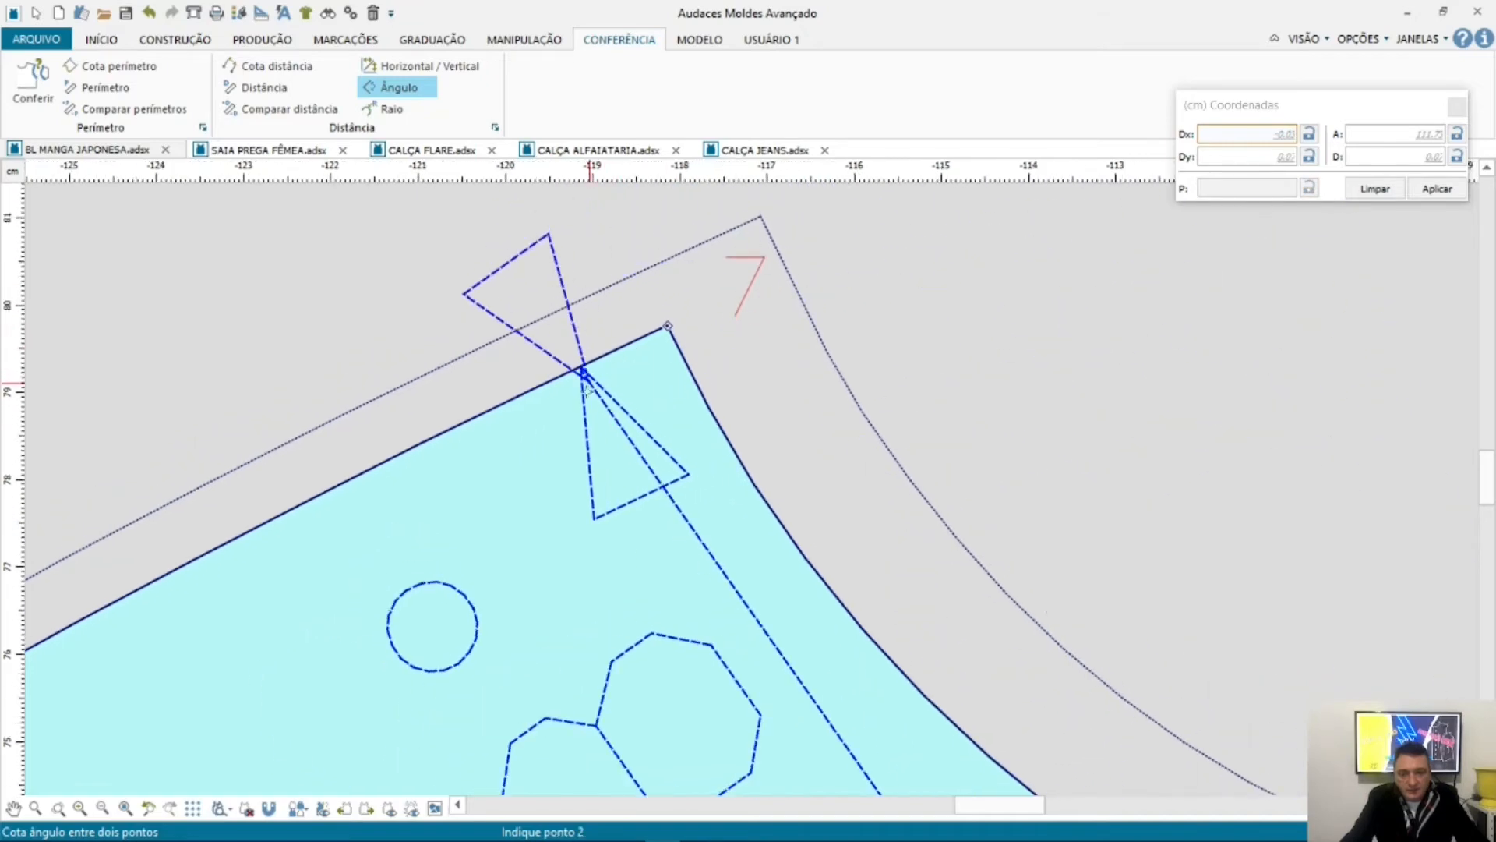
pyautogui.scroll(-2, 582, 376)
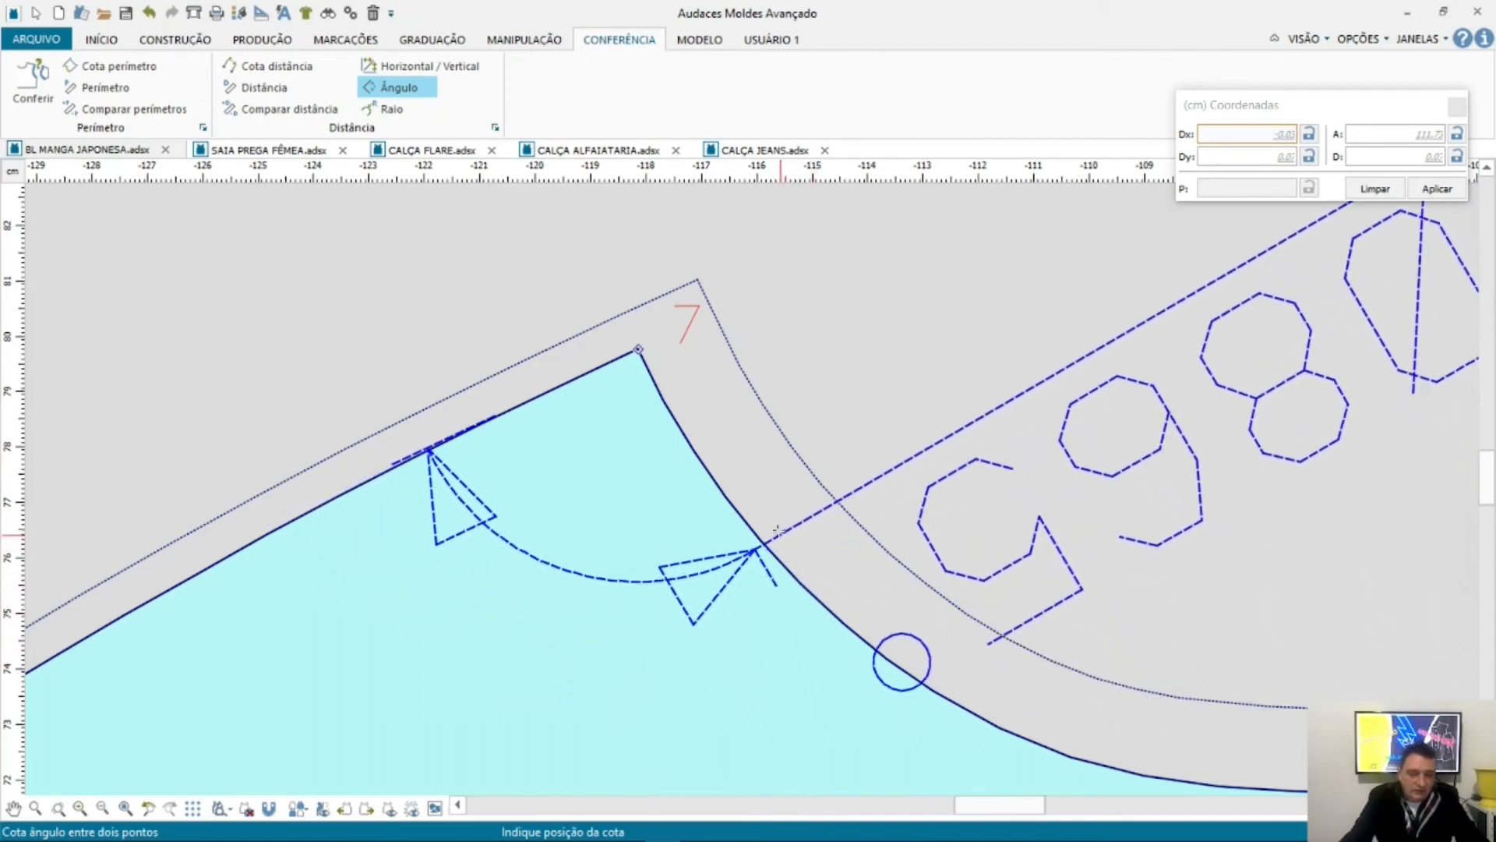
pyautogui.click(711, 477)
pyautogui.scroll(-3, 374, 561)
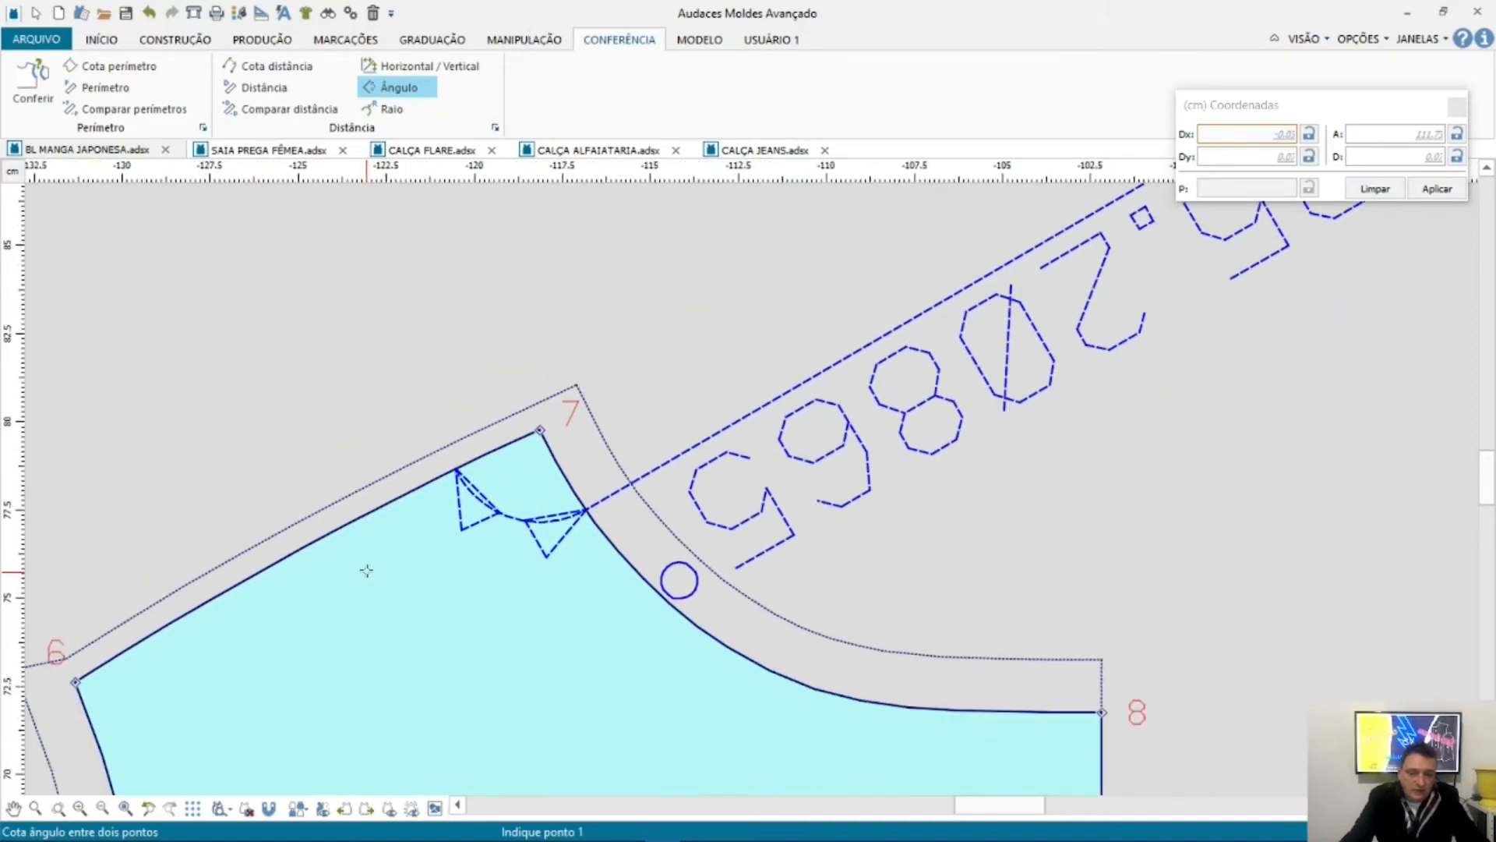
pyautogui.press('Escape')
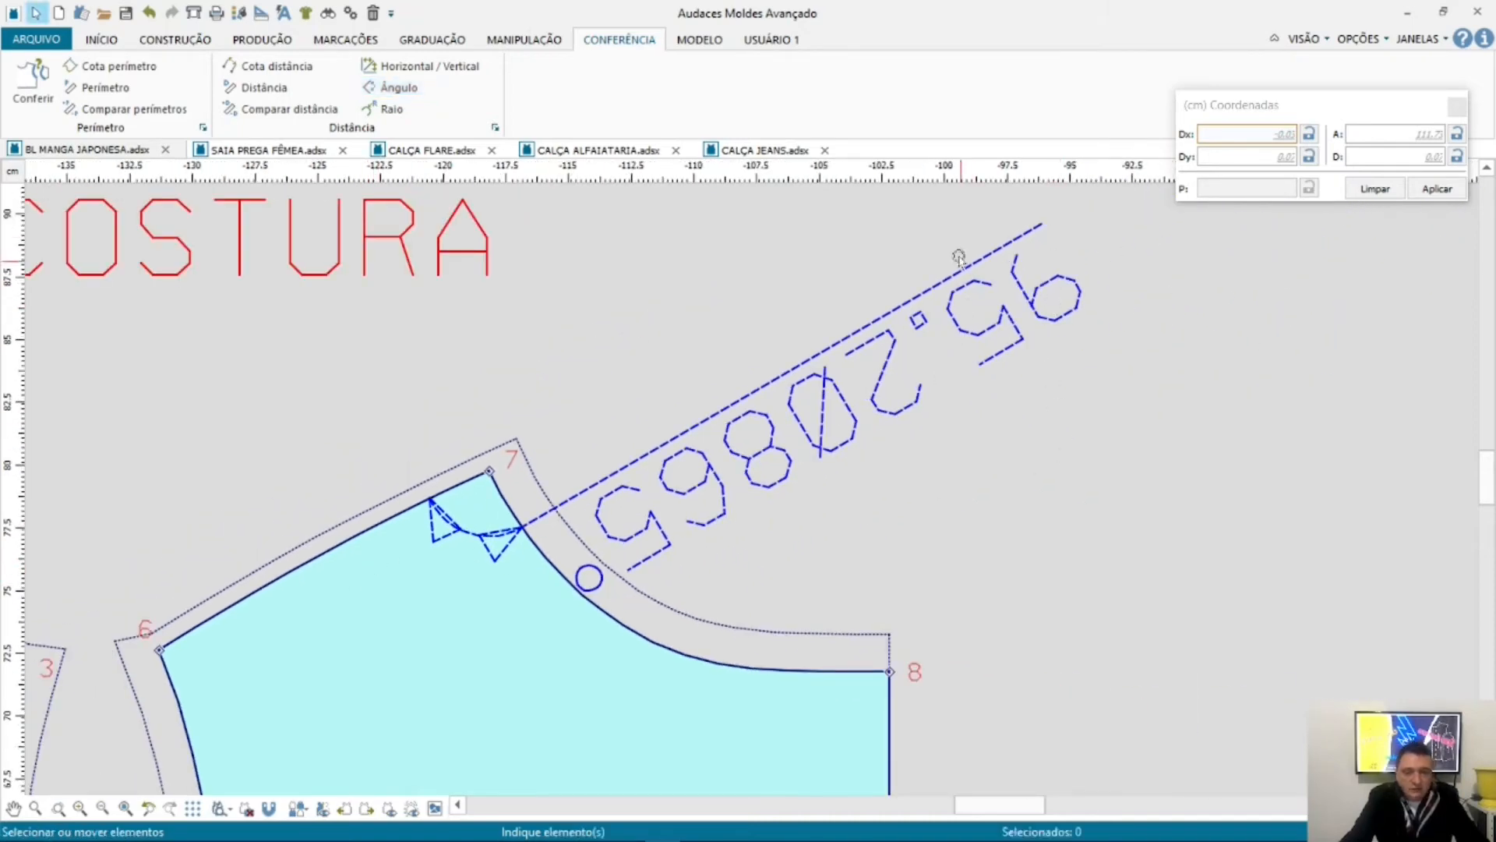
# Step: Examine the angle dimension at point 7 and compare that corner with the seam allowance corner at point 2
pyautogui.scroll(1, 955, 249)
pyautogui.moveTo(922, 204); pyautogui.dragTo(1169, 418)
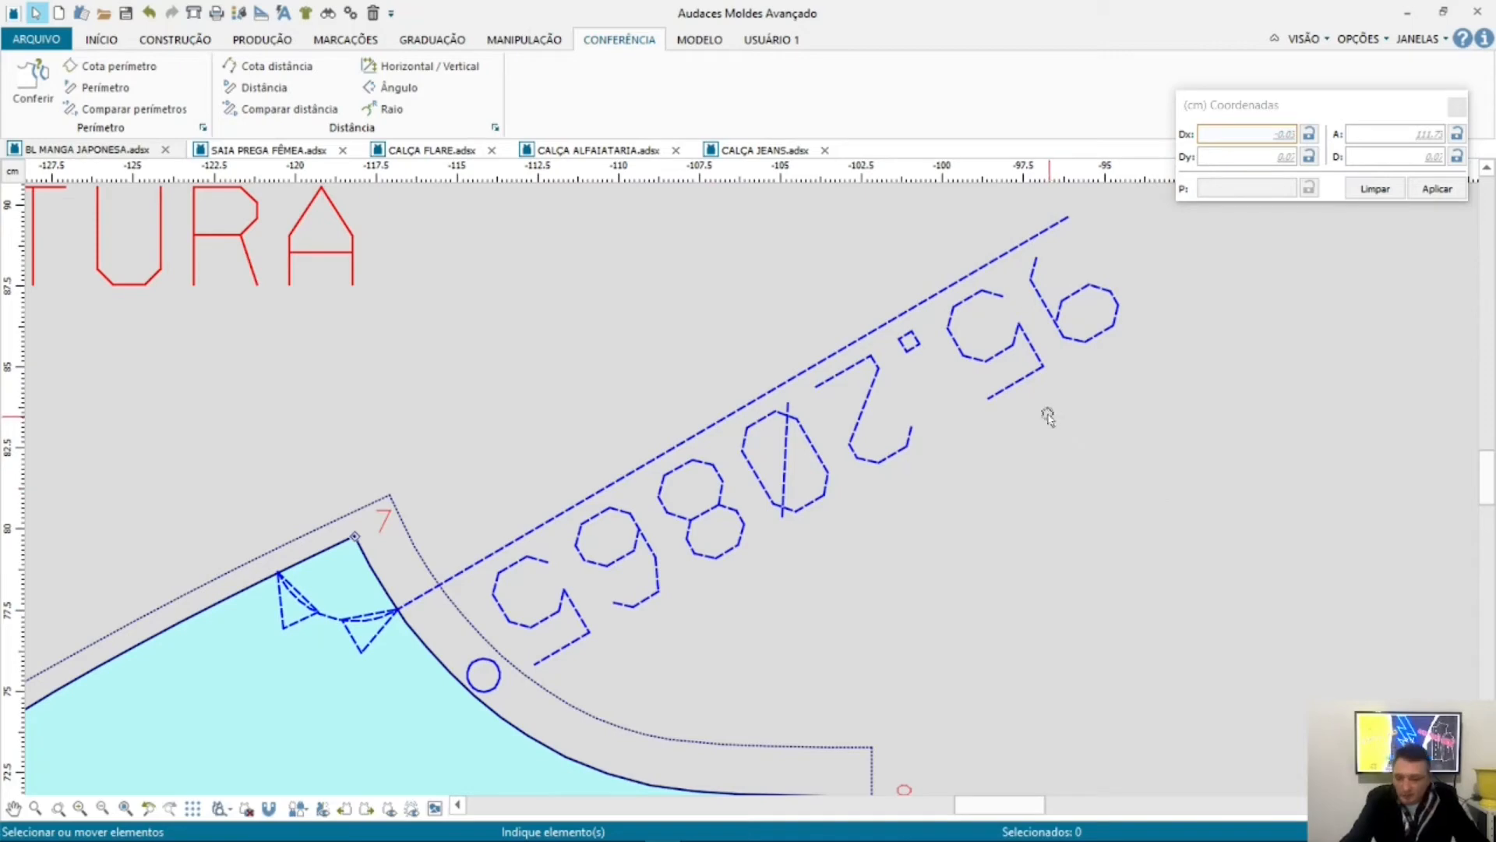
pyautogui.scroll(-2, 935, 597)
pyautogui.scroll(2, 1098, 327)
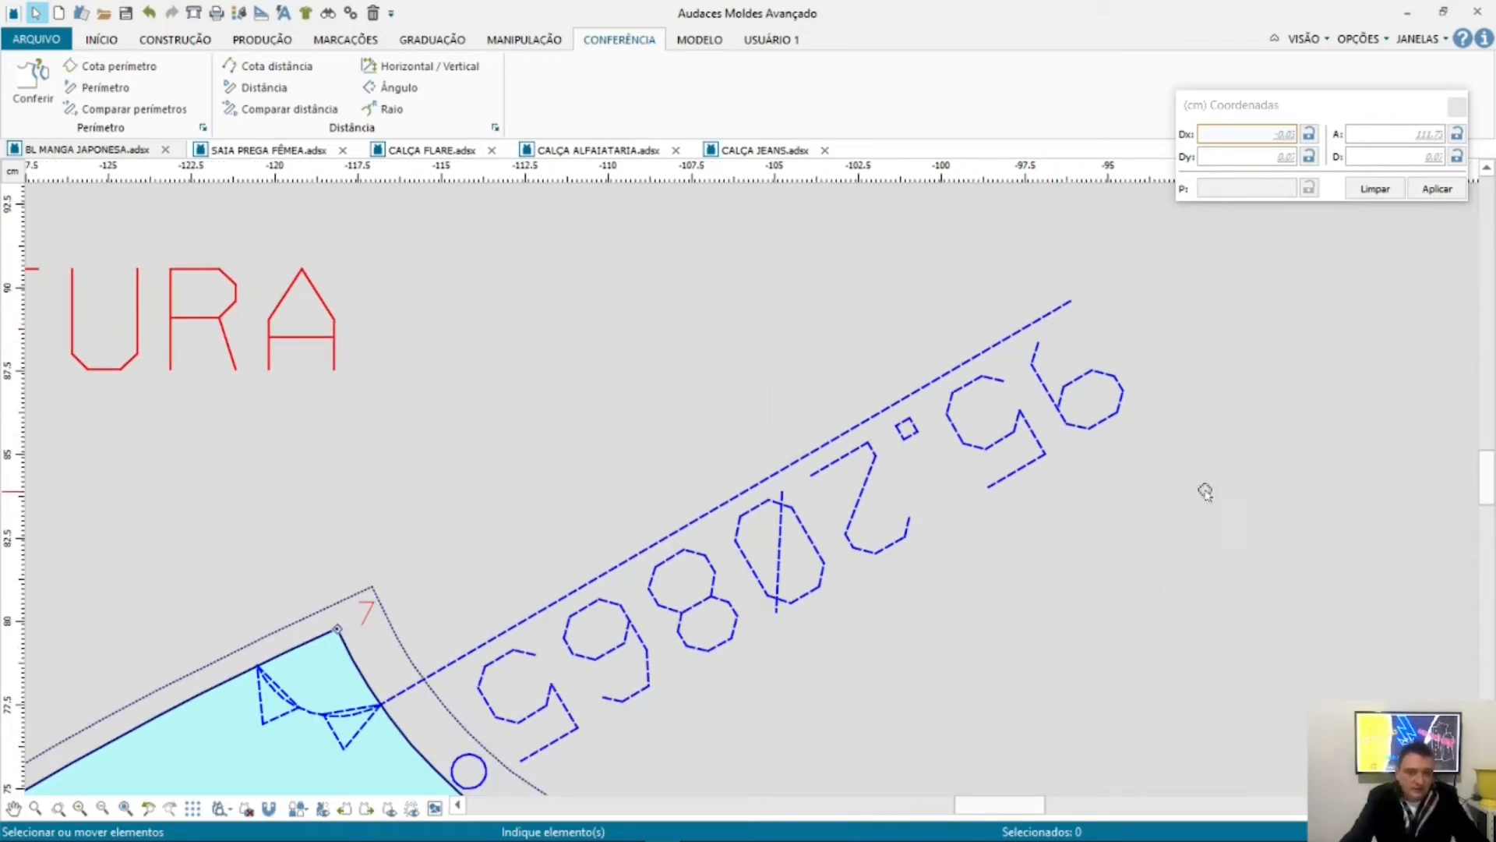
pyautogui.scroll(-2, 1205, 491)
pyautogui.scroll(-1, 1260, 413)
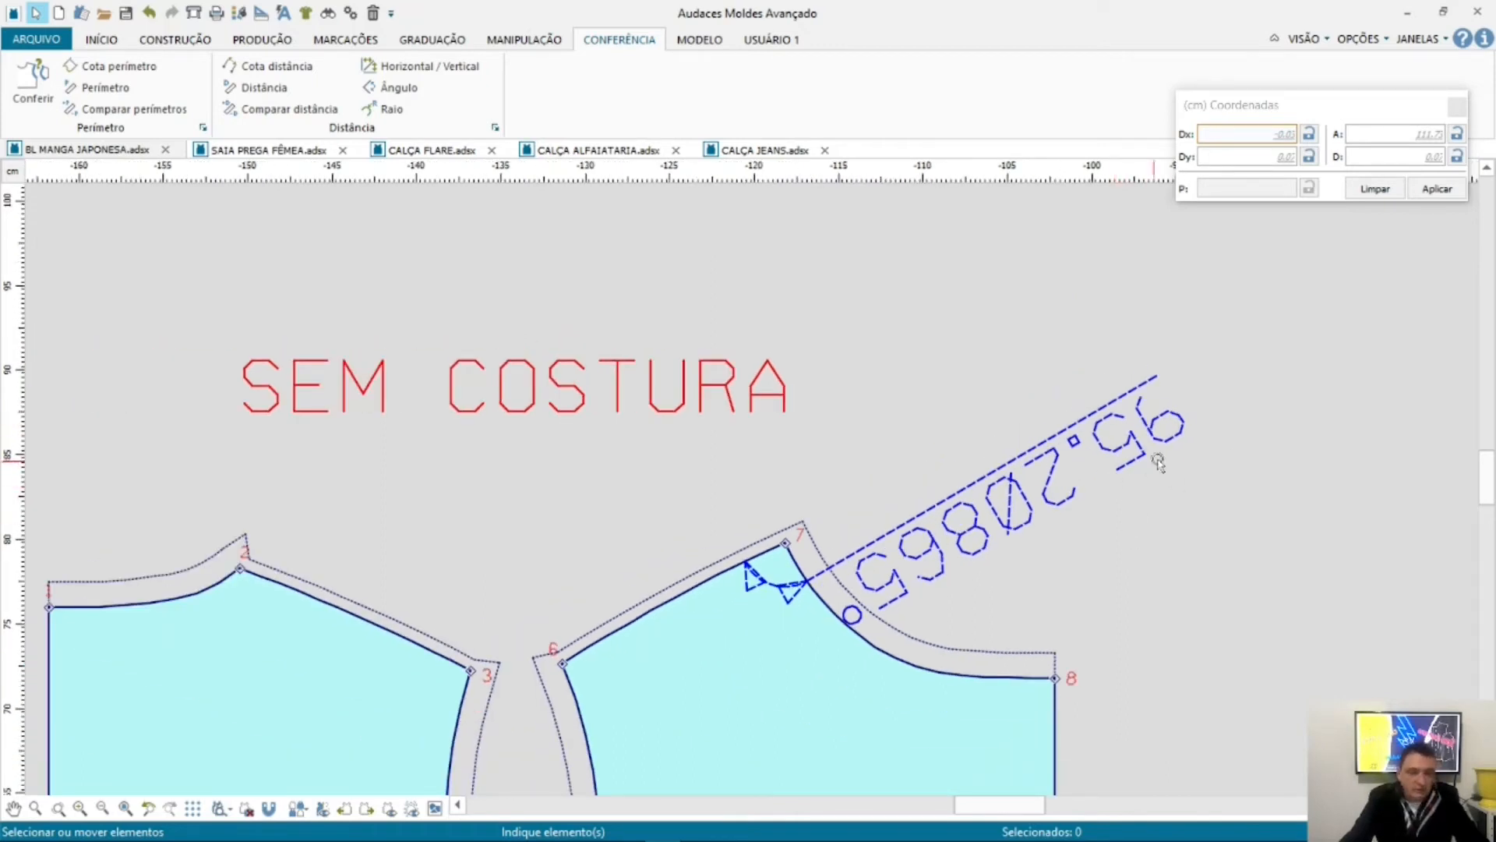
pyautogui.scroll(1, 1158, 483)
pyautogui.scroll(1, 1159, 483)
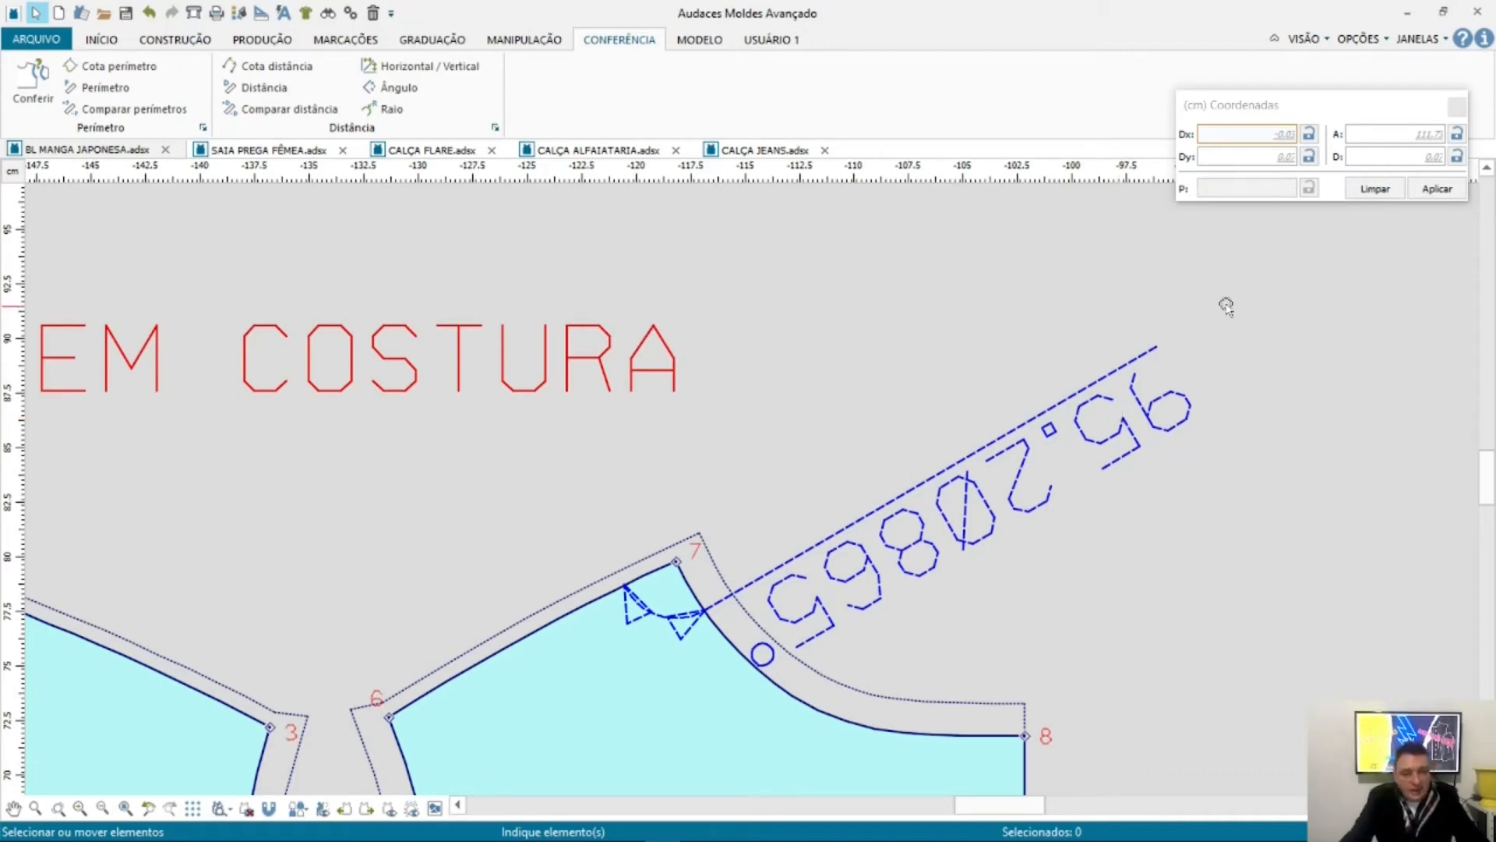
pyautogui.scroll(-2, 1227, 324)
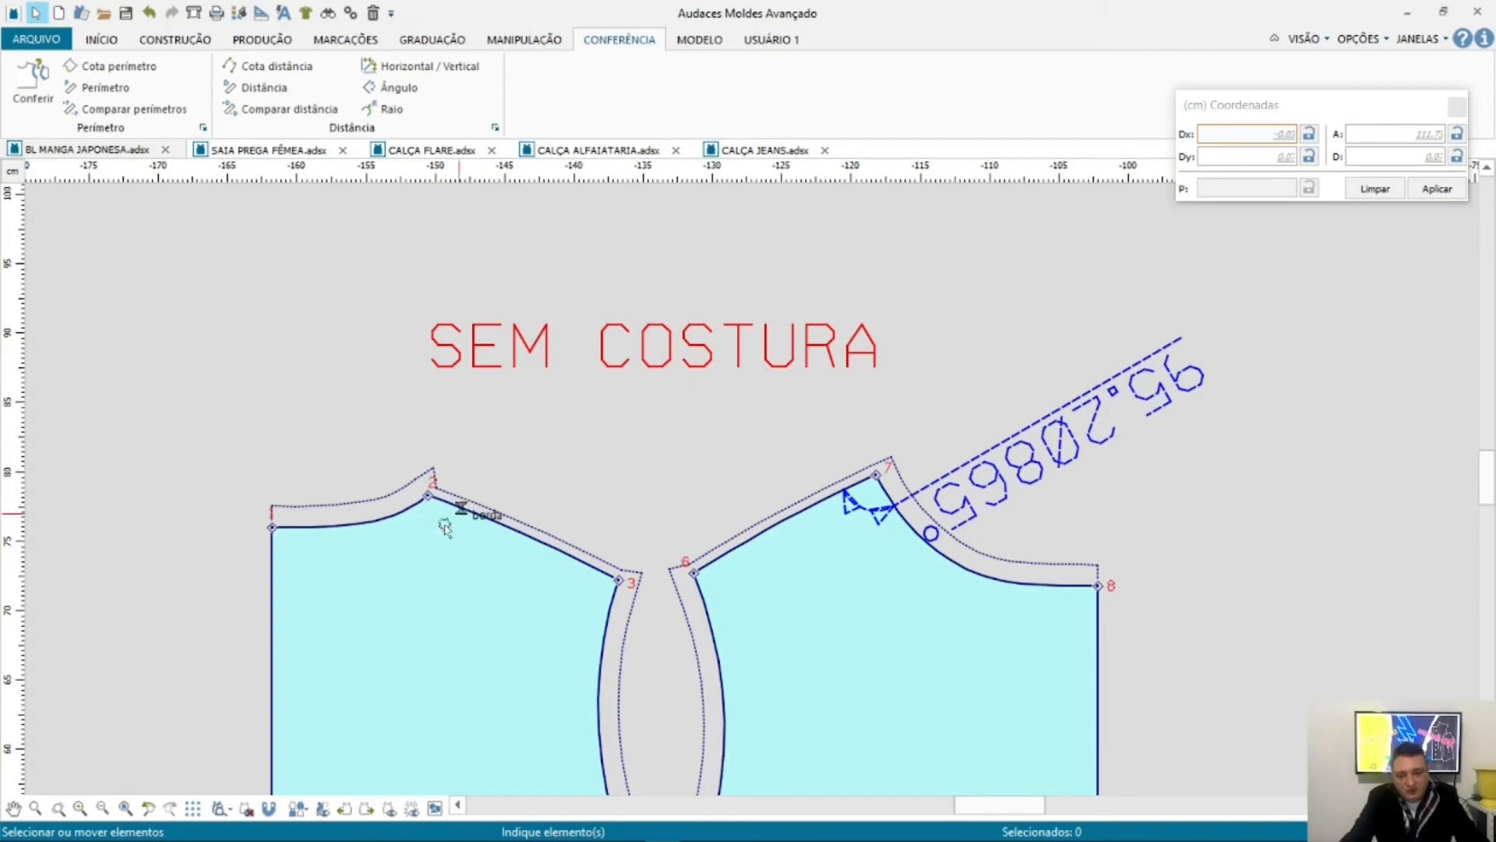
pyautogui.scroll(5, 417, 541)
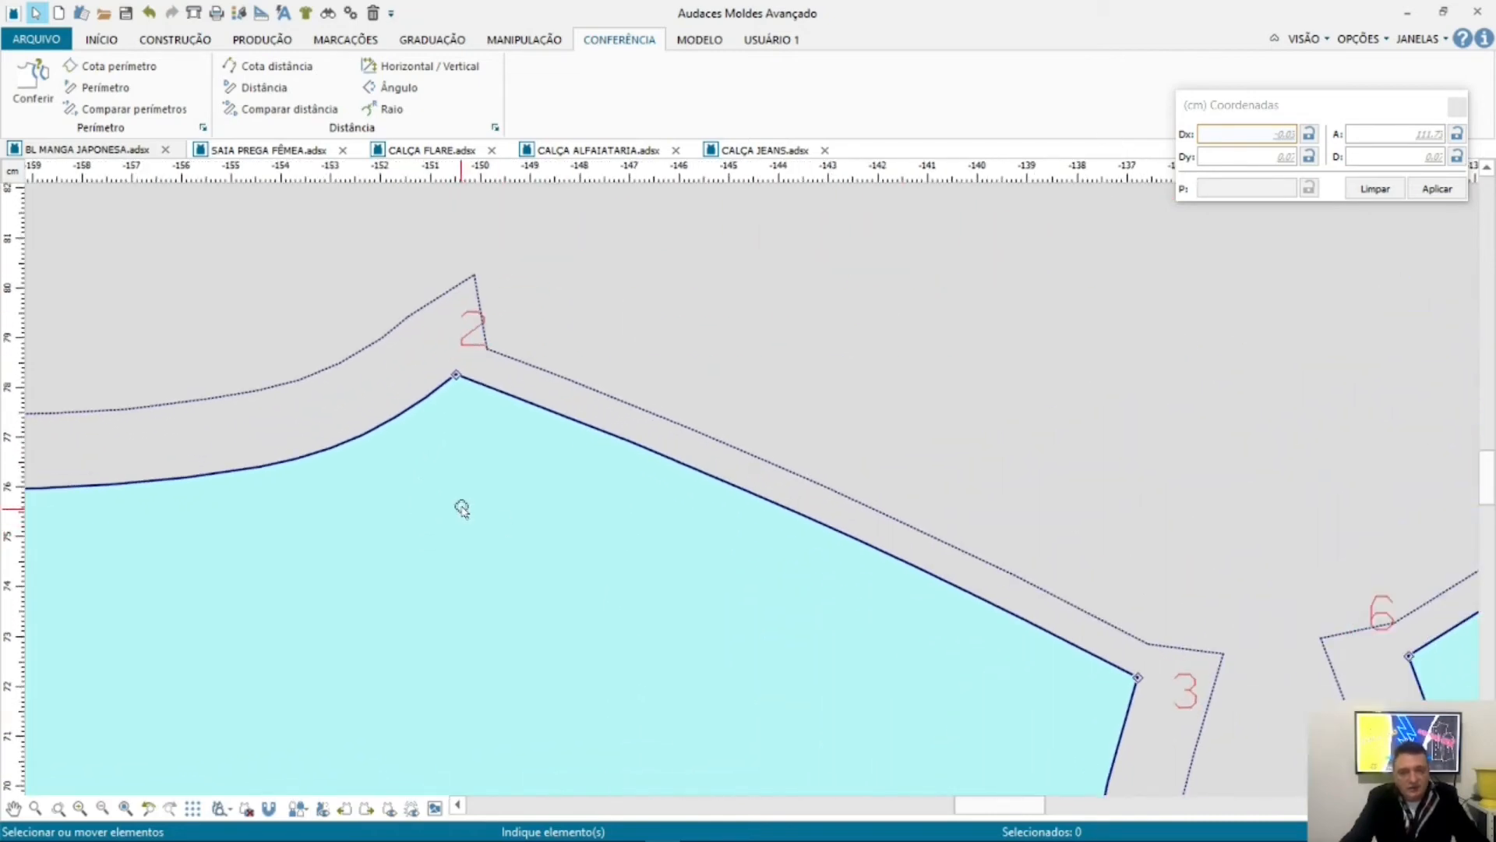
pyautogui.scroll(-1, 337, 331)
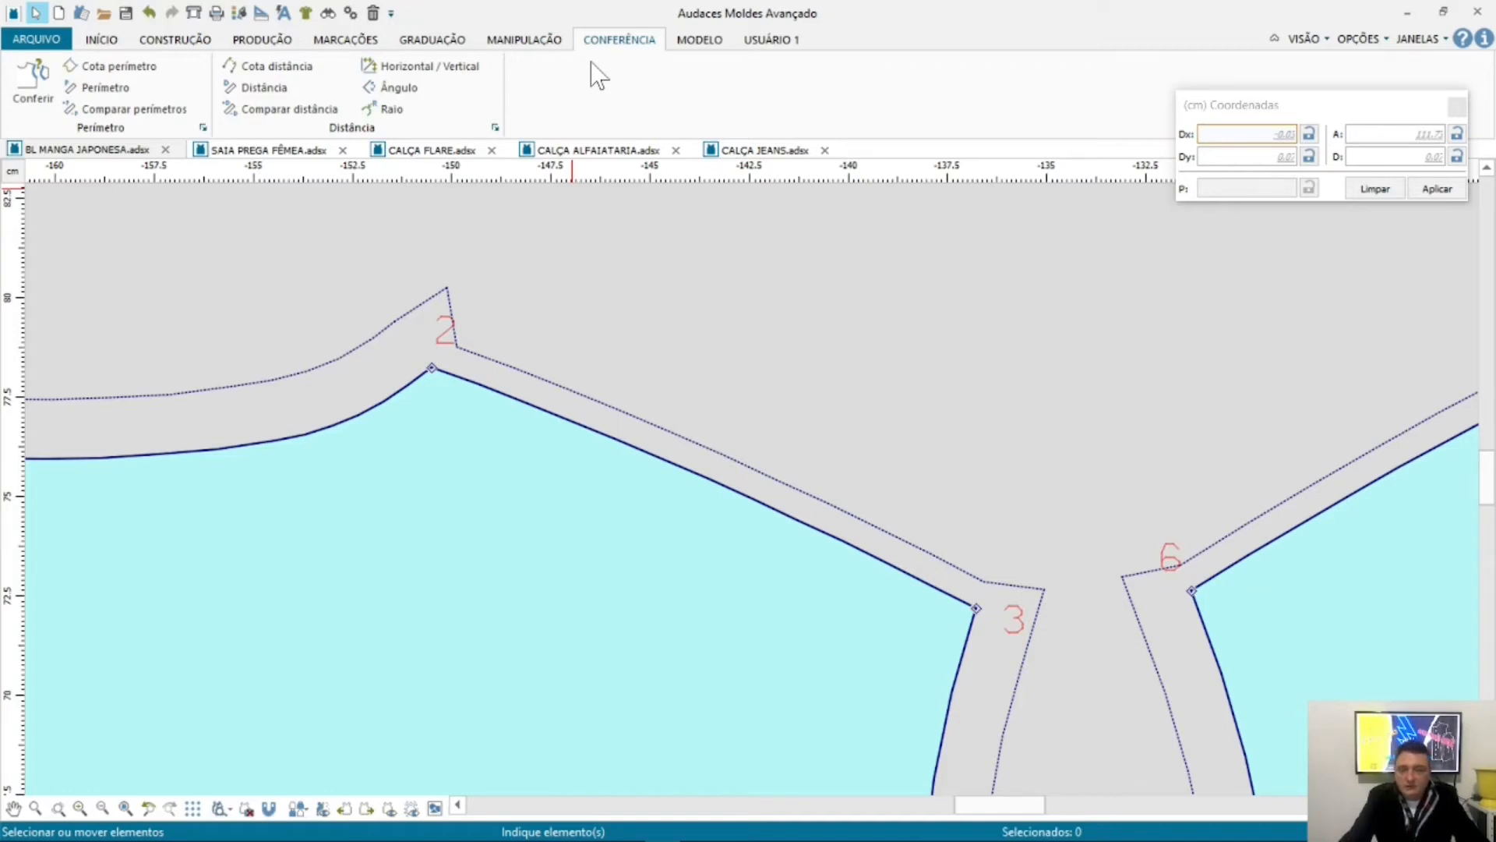
pyautogui.click(45, 90)
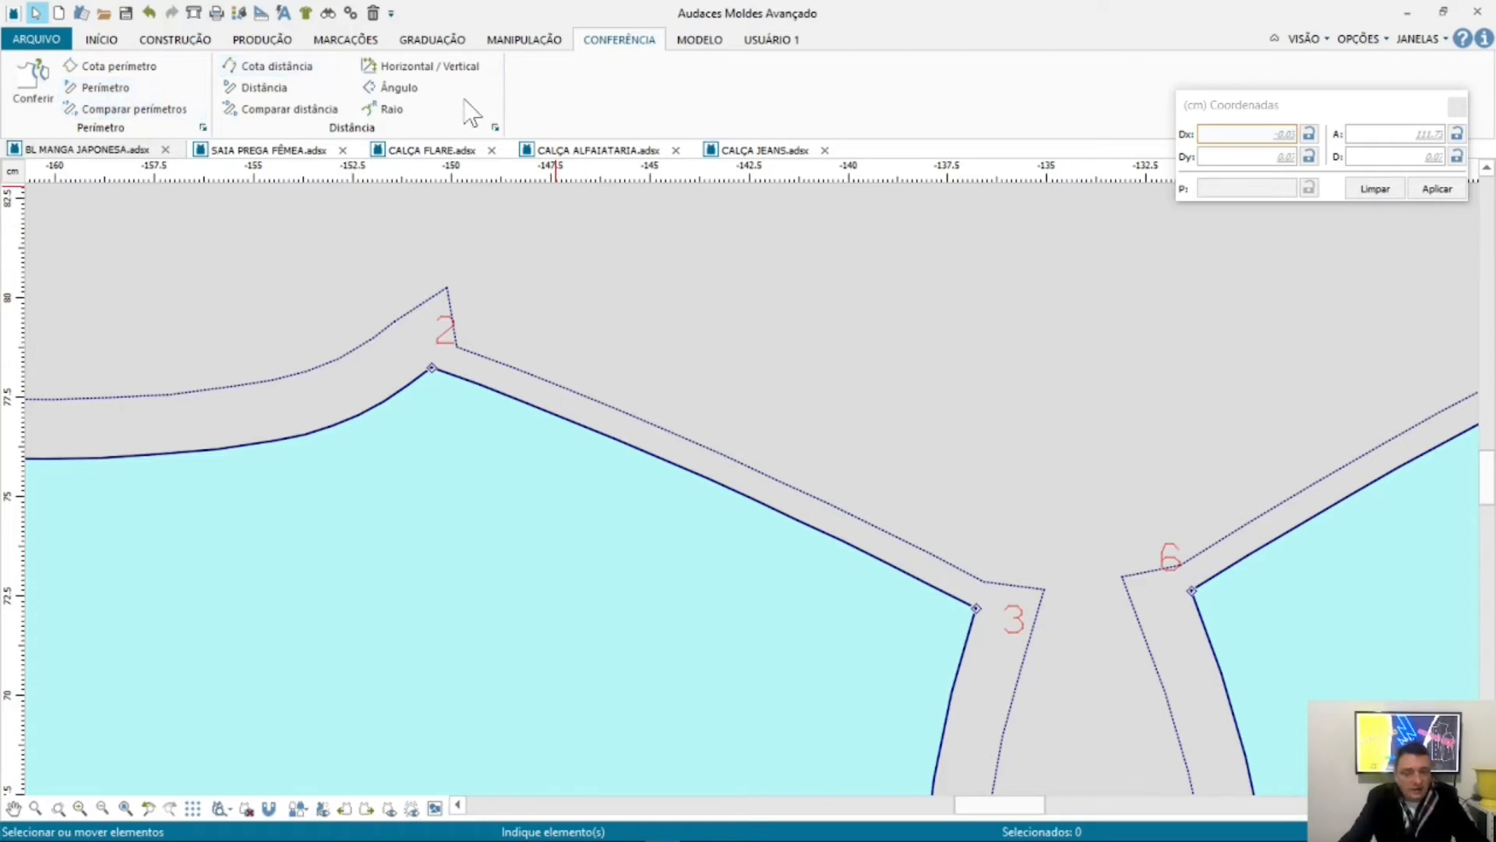
pyautogui.scroll(1, 328, 504)
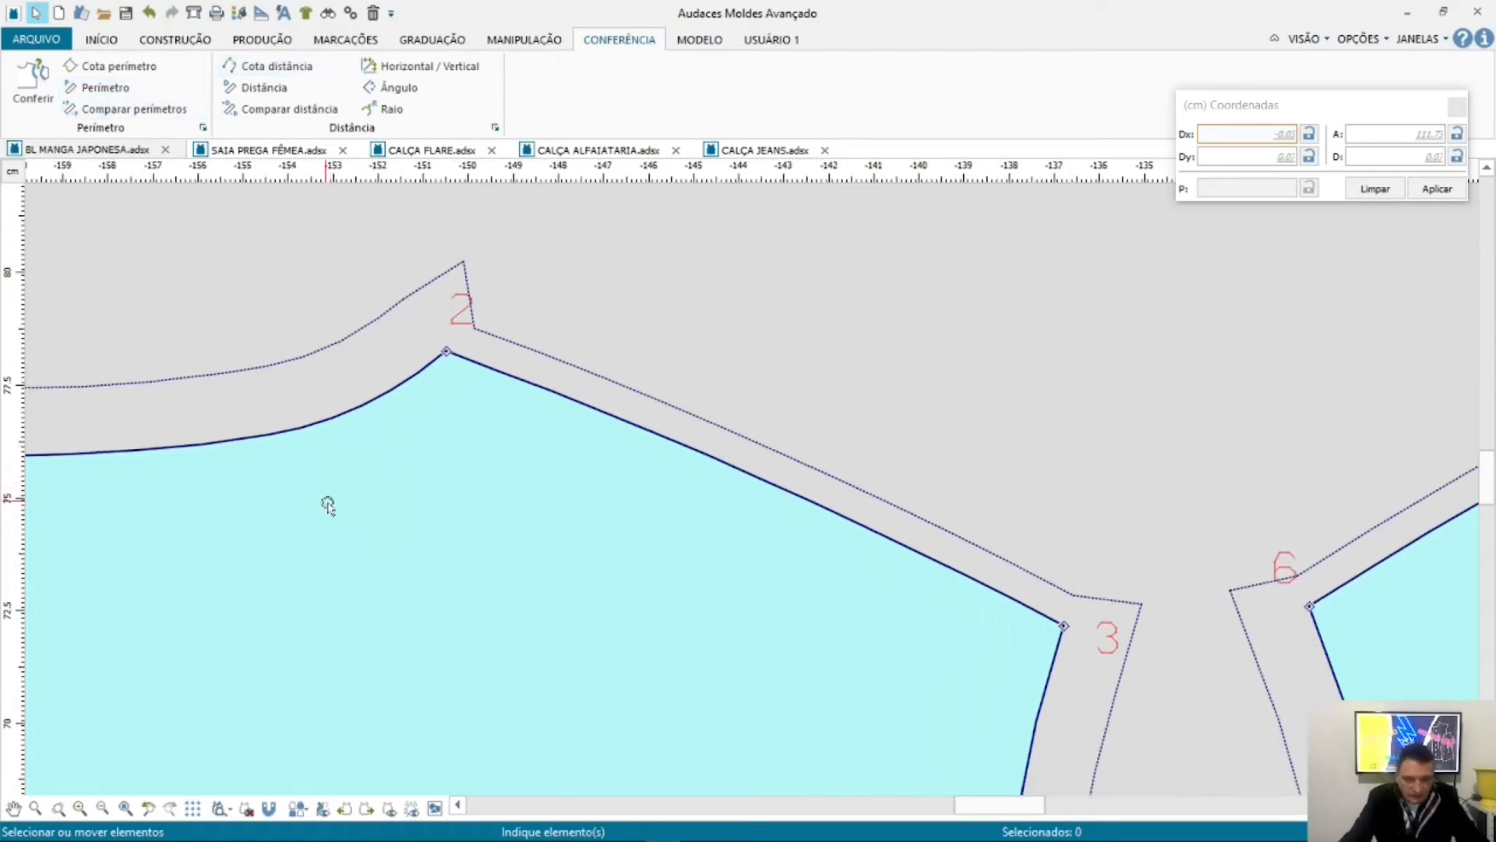
pyautogui.click(399, 87)
pyautogui.scroll(1, 464, 469)
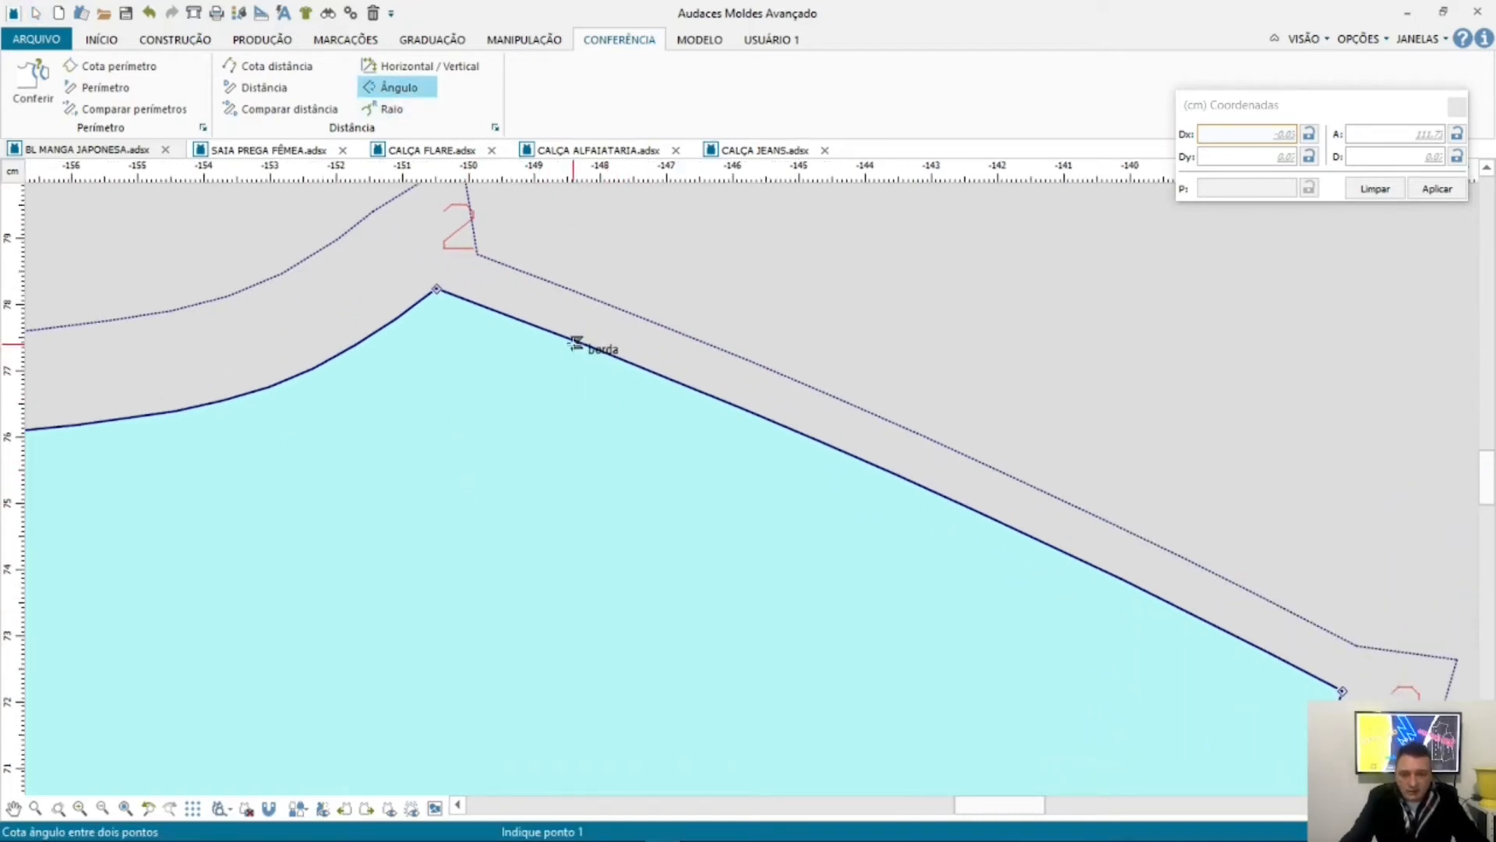
pyautogui.click(575, 343)
pyautogui.click(436, 288)
pyautogui.click(436, 288)
pyautogui.scroll(-1, 468, 412)
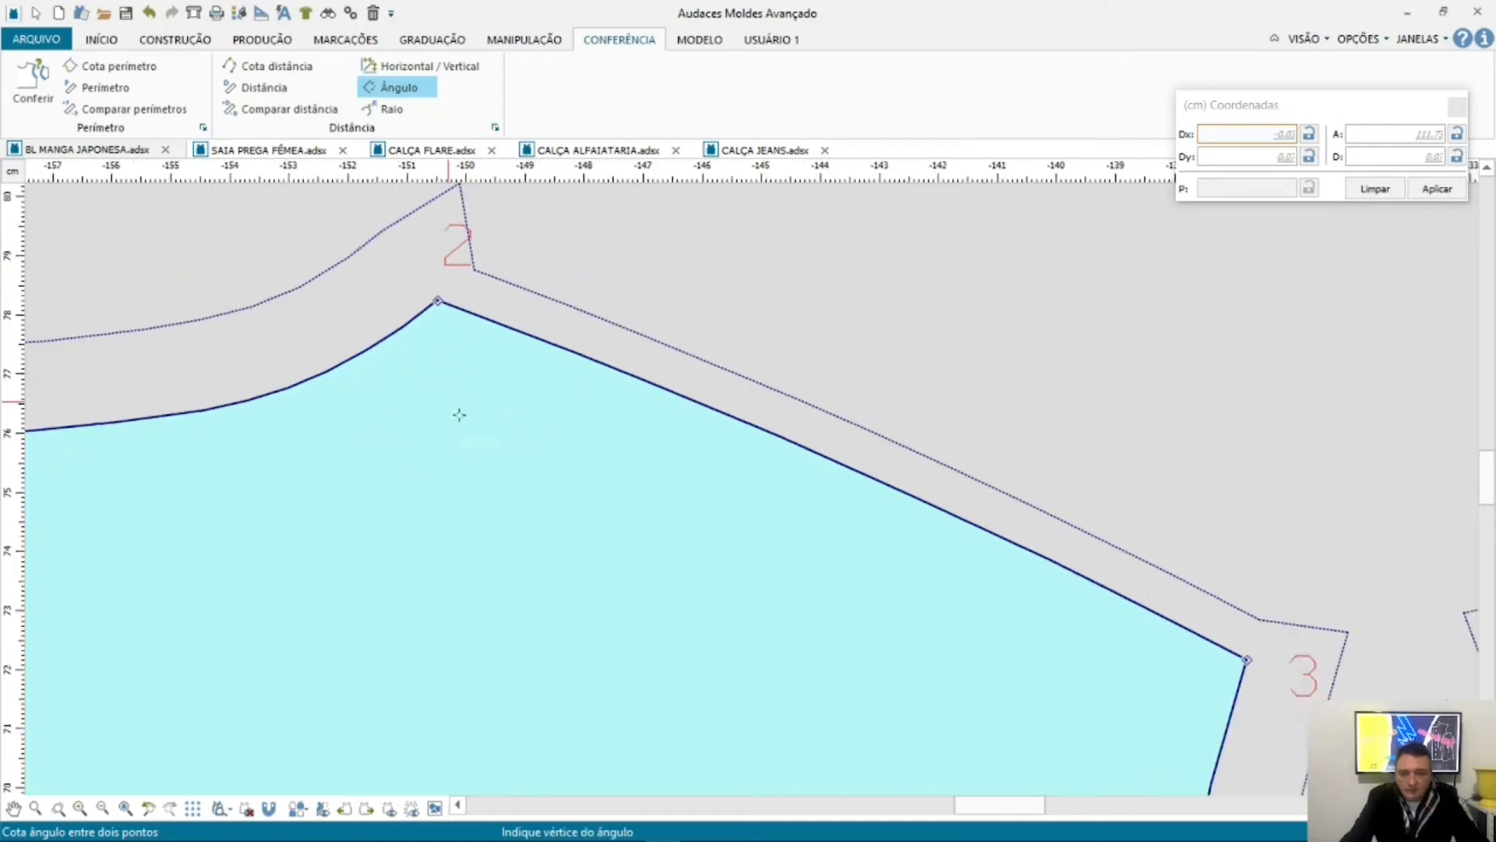
pyautogui.scroll(-1, 452, 413)
pyautogui.press('Escape')
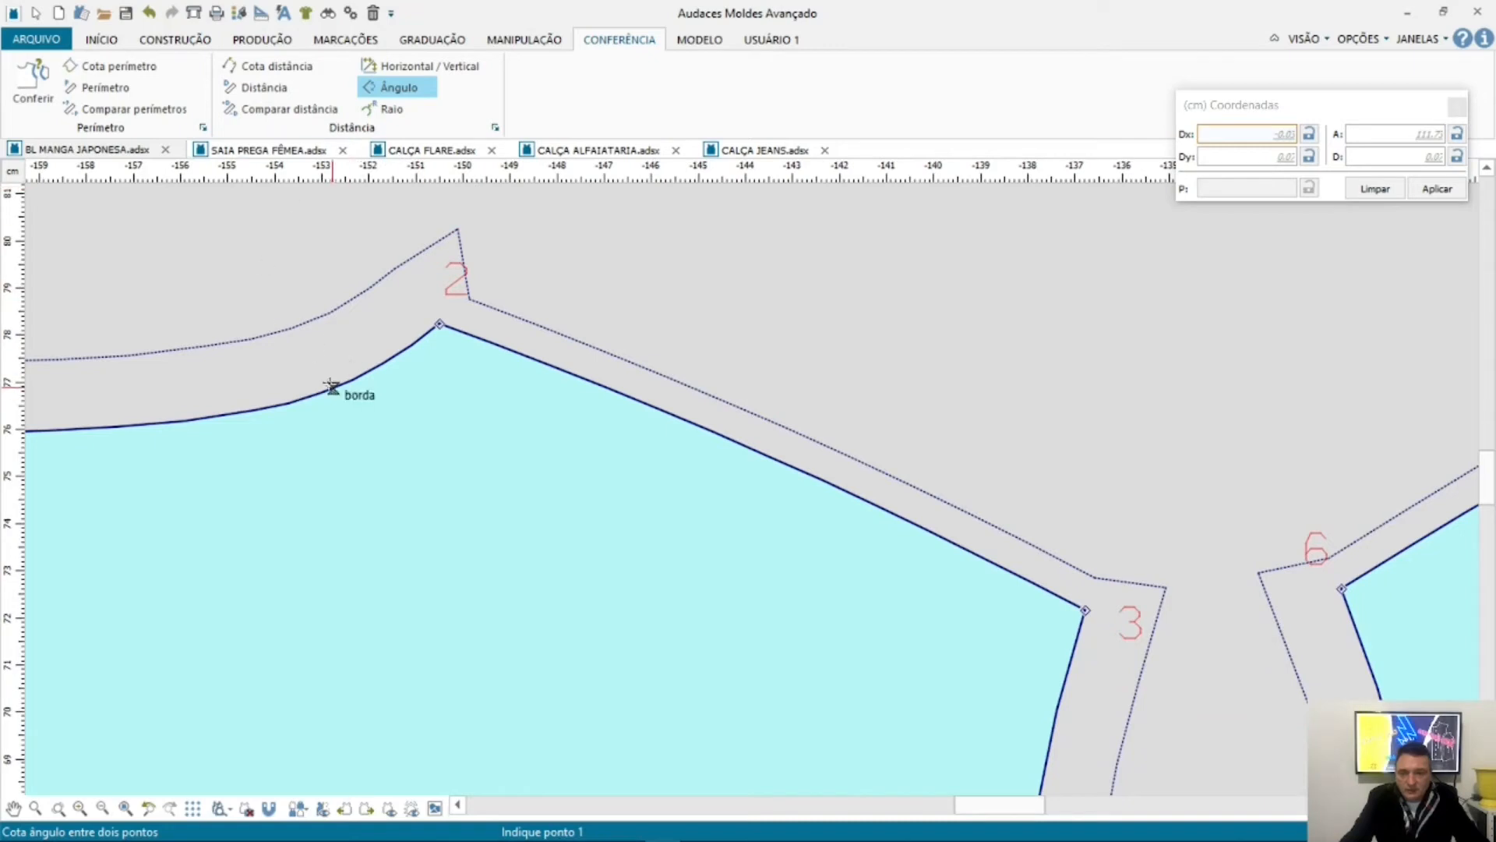
# Step: Add an angle dimension with its vertex at point 2, from the neckline curve to the shoulder line
pyautogui.click(305, 398)
pyautogui.click(434, 327)
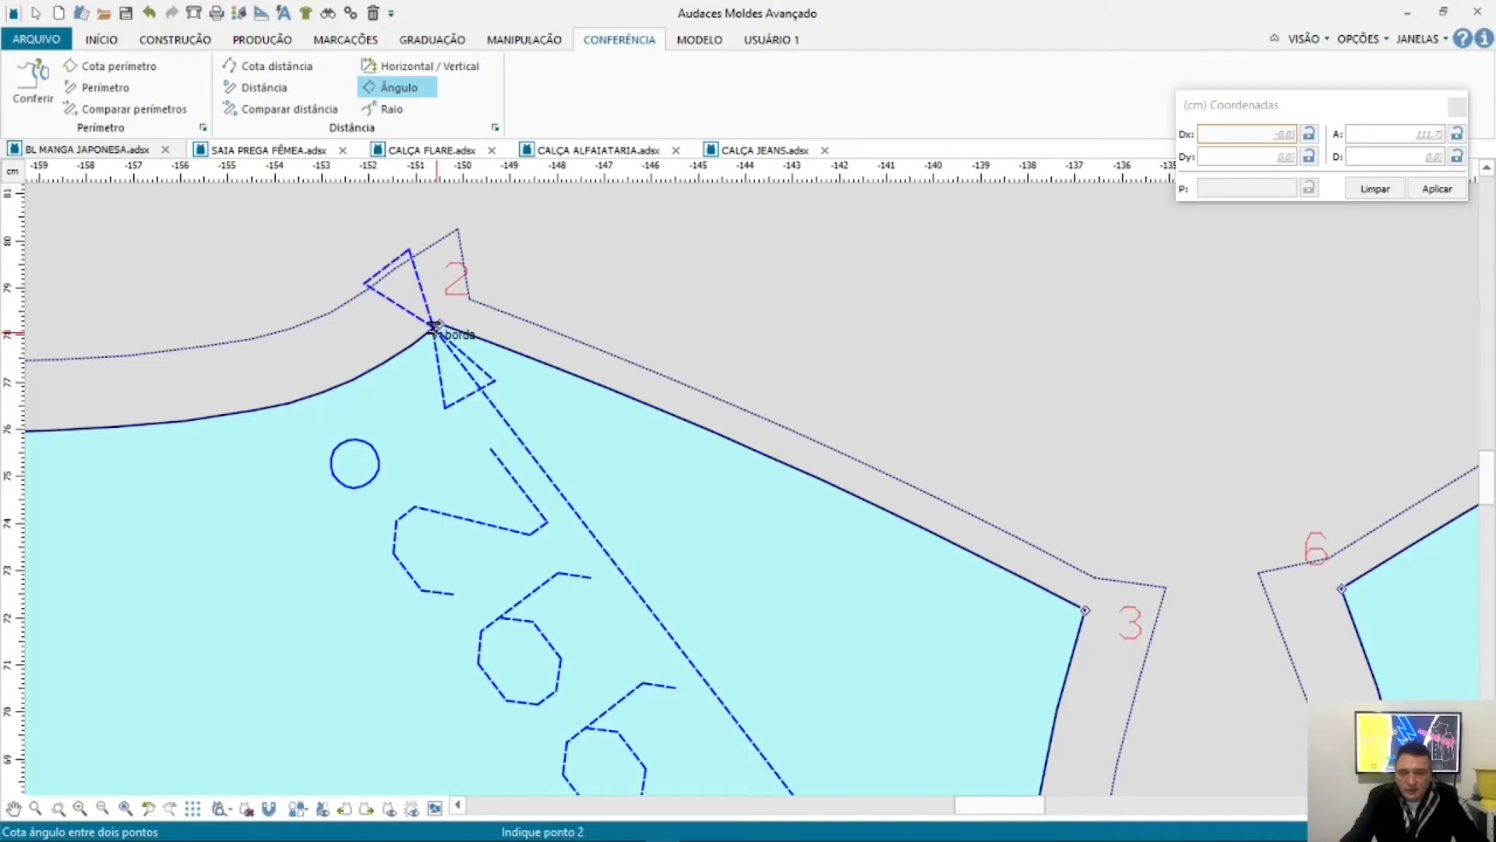
pyautogui.press('Escape')
pyautogui.click(440, 325)
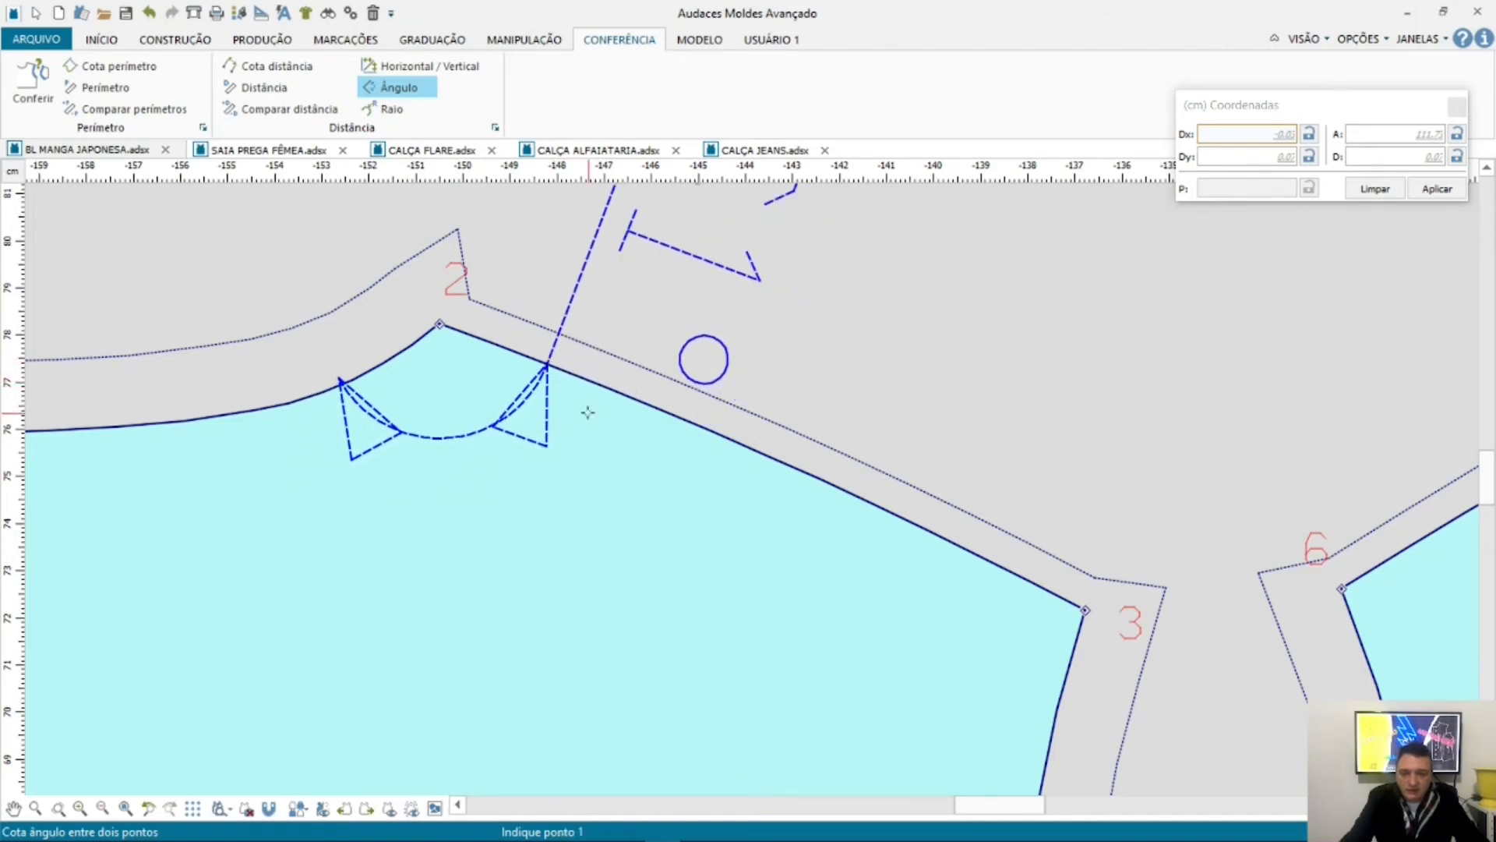
# Step: Close the angle command and compare the two angle dimensions at points 2 and 7 of the SEM COSTURA pieces
pyautogui.scroll(-5, 584, 411)
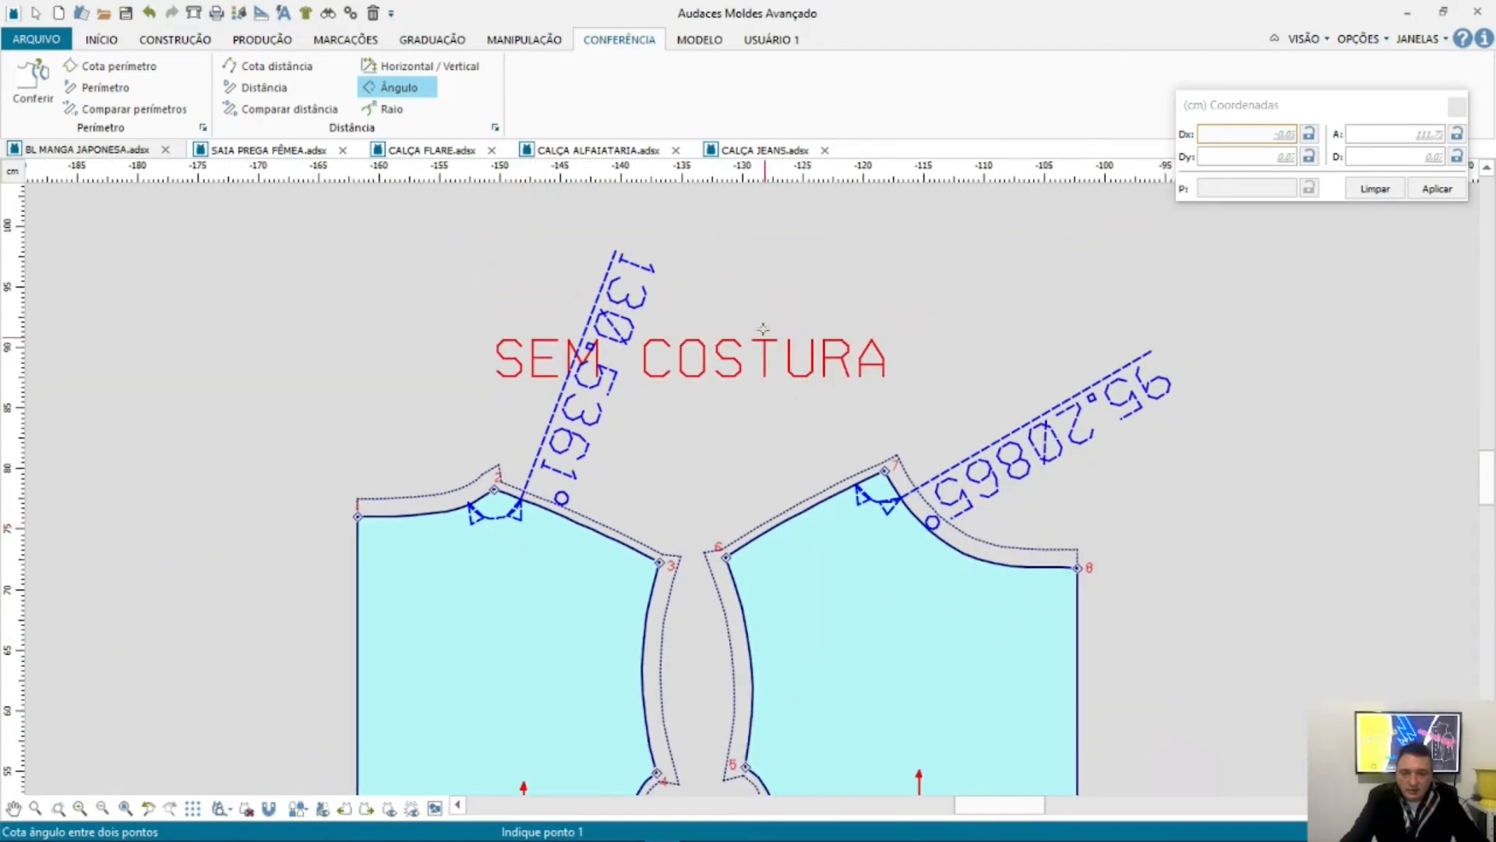
pyautogui.scroll(3, 763, 329)
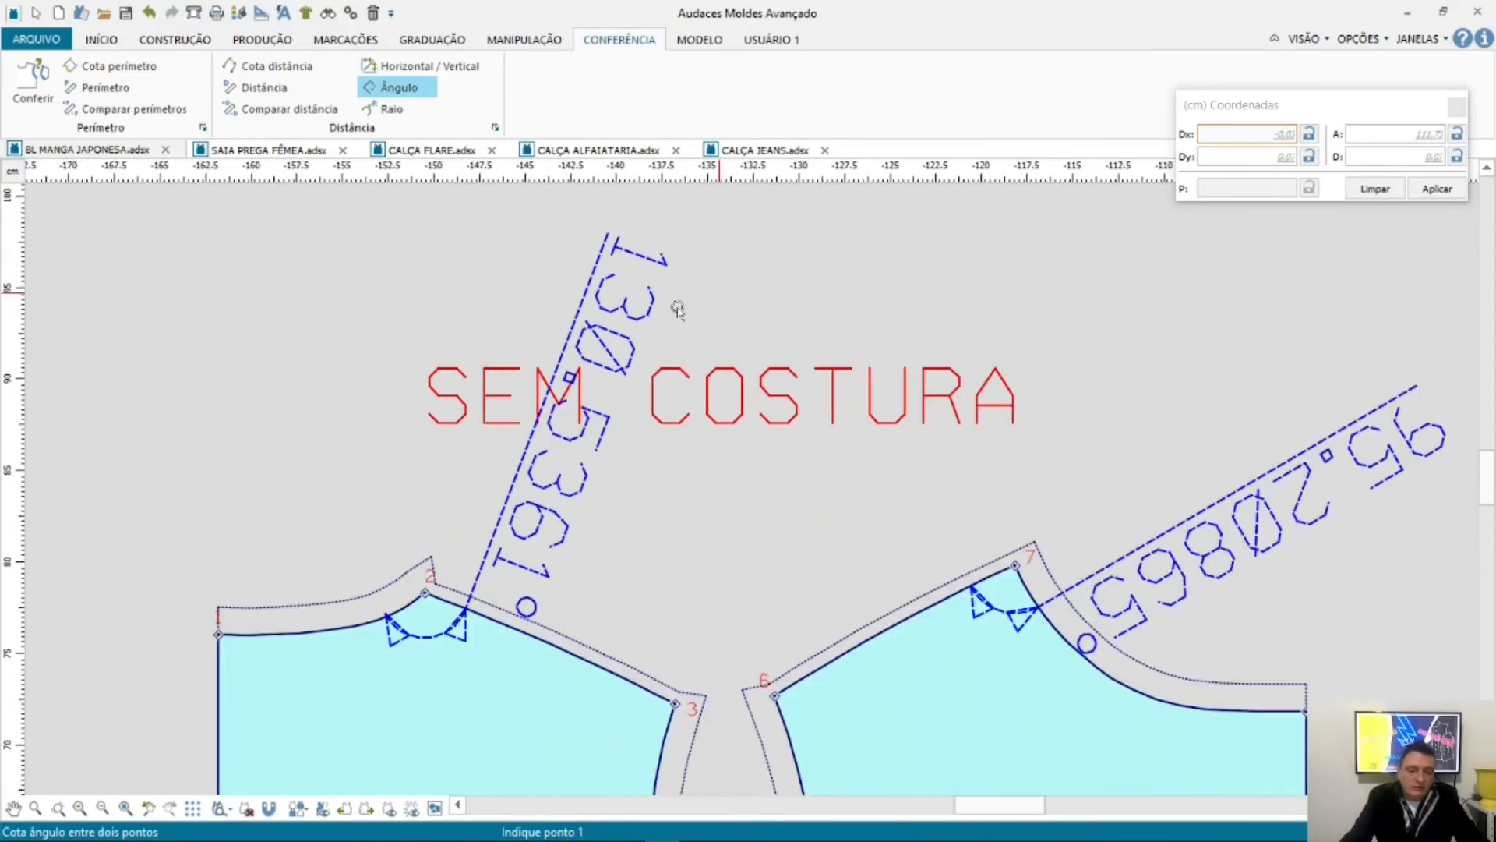
pyautogui.press('Escape')
pyautogui.moveTo(553, 203); pyautogui.dragTo(699, 378)
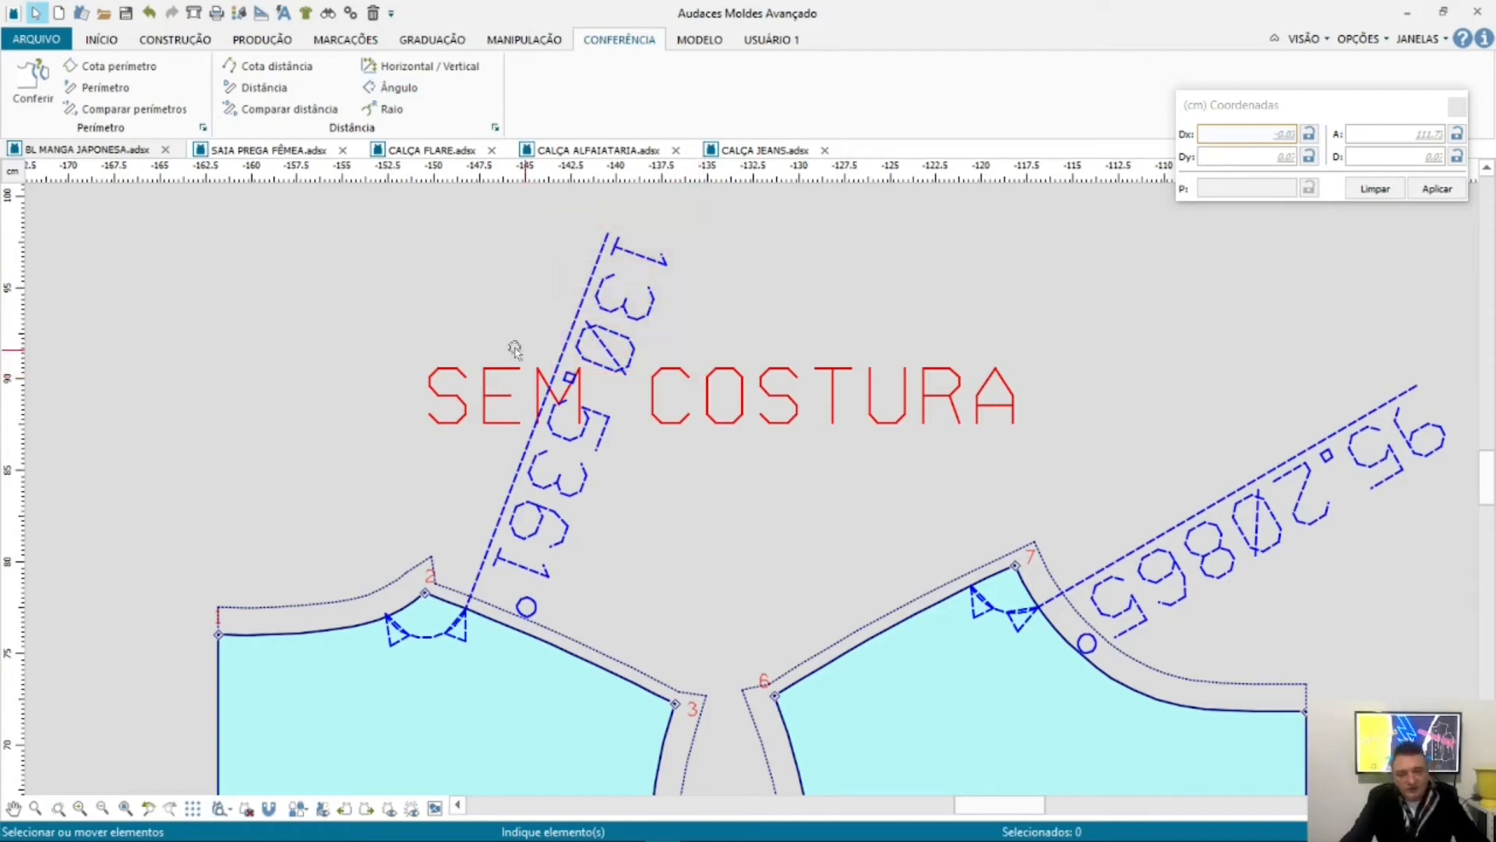
pyautogui.scroll(-2, 496, 348)
pyautogui.scroll(1, 629, 339)
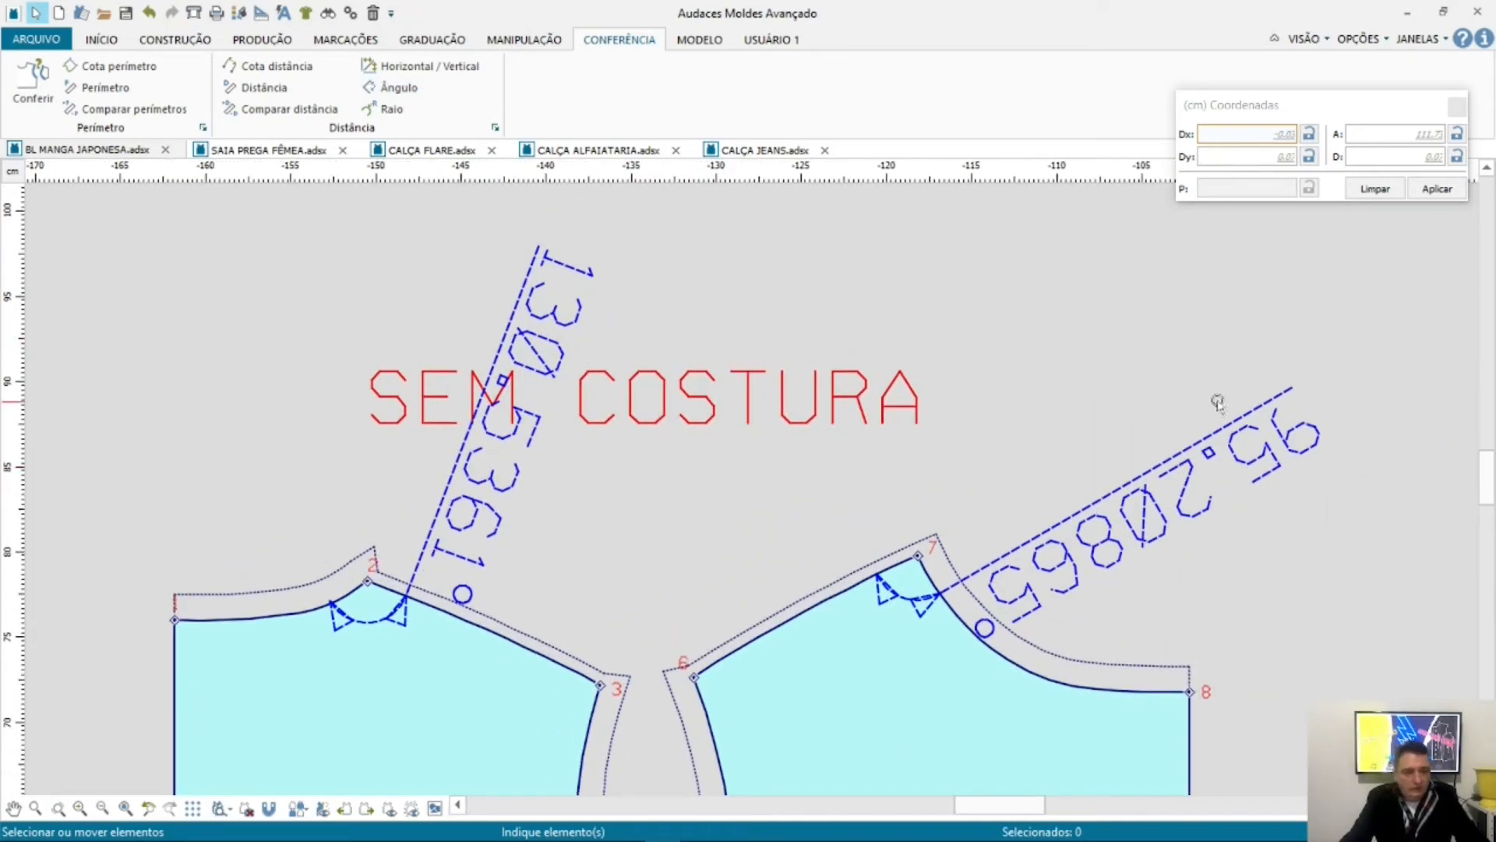
pyautogui.moveTo(1218, 366); pyautogui.dragTo(1416, 494)
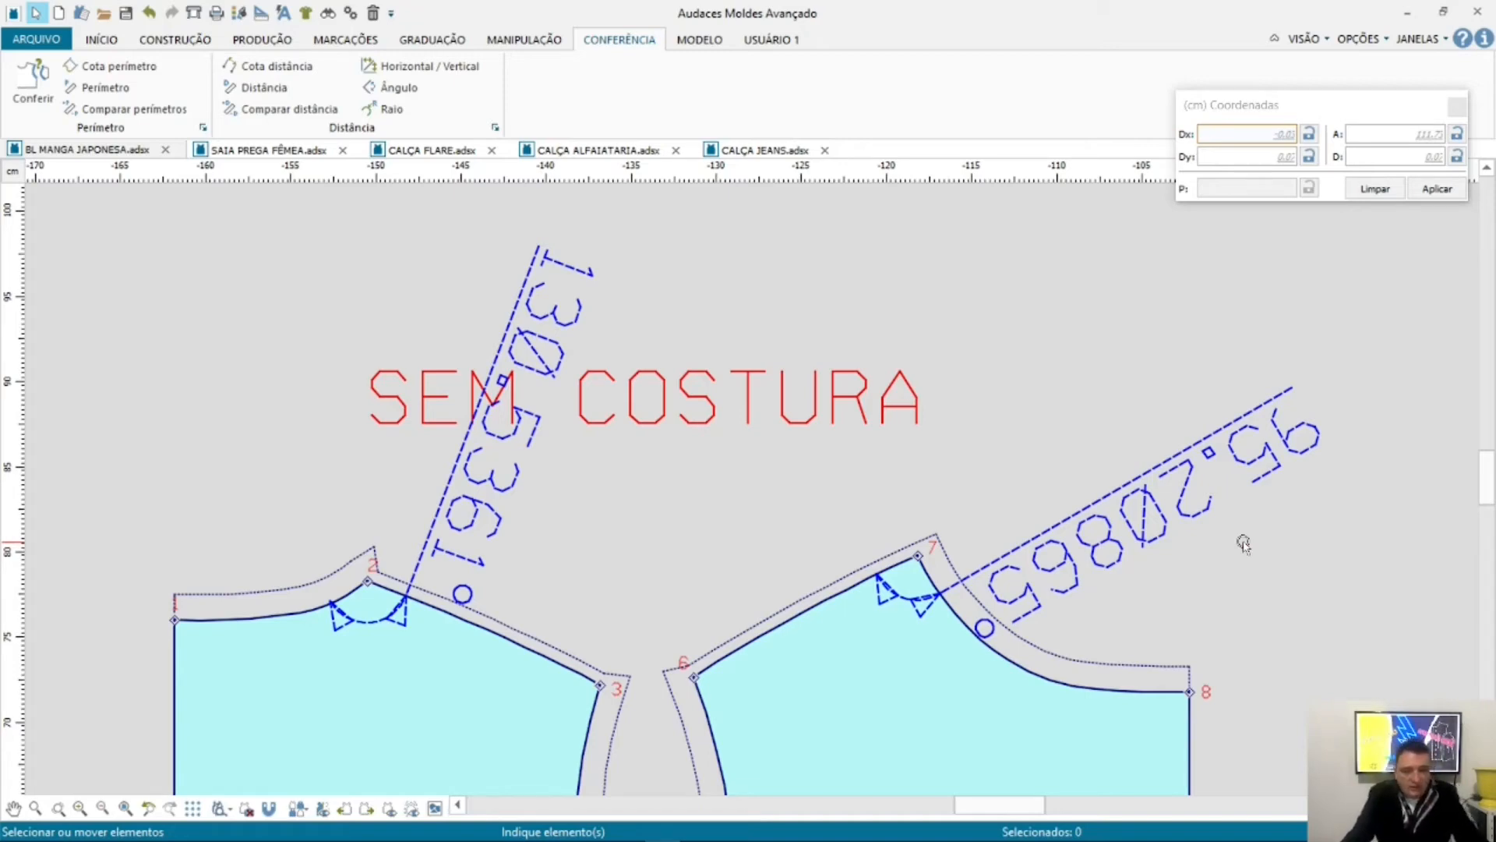
# Step: Examine the seam allowance corner at point 2 closely, and compare it with the corner at point 7
pyautogui.scroll(5, 415, 635)
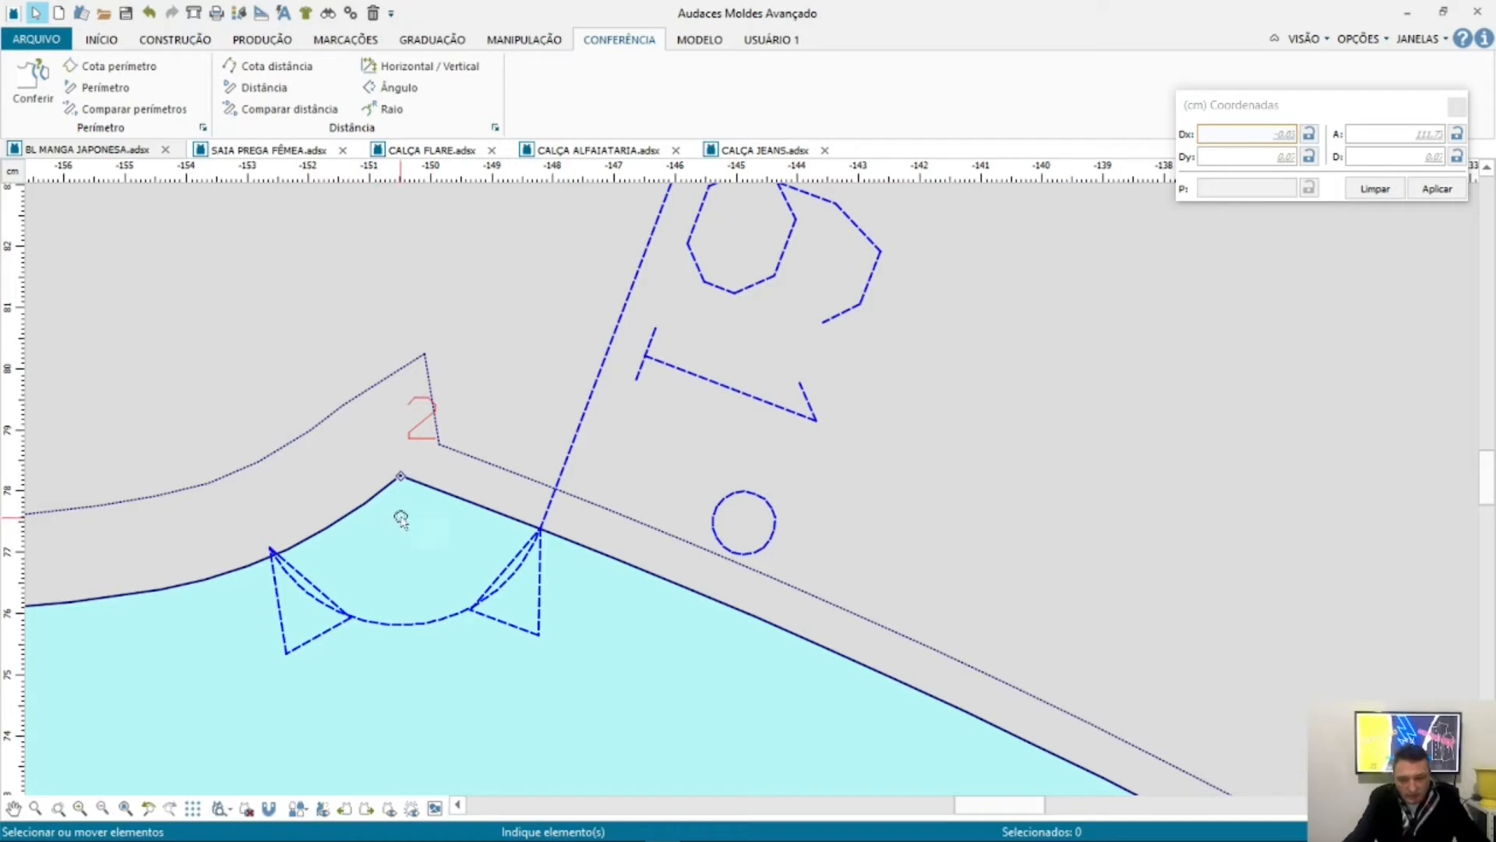
pyautogui.scroll(4, 428, 498)
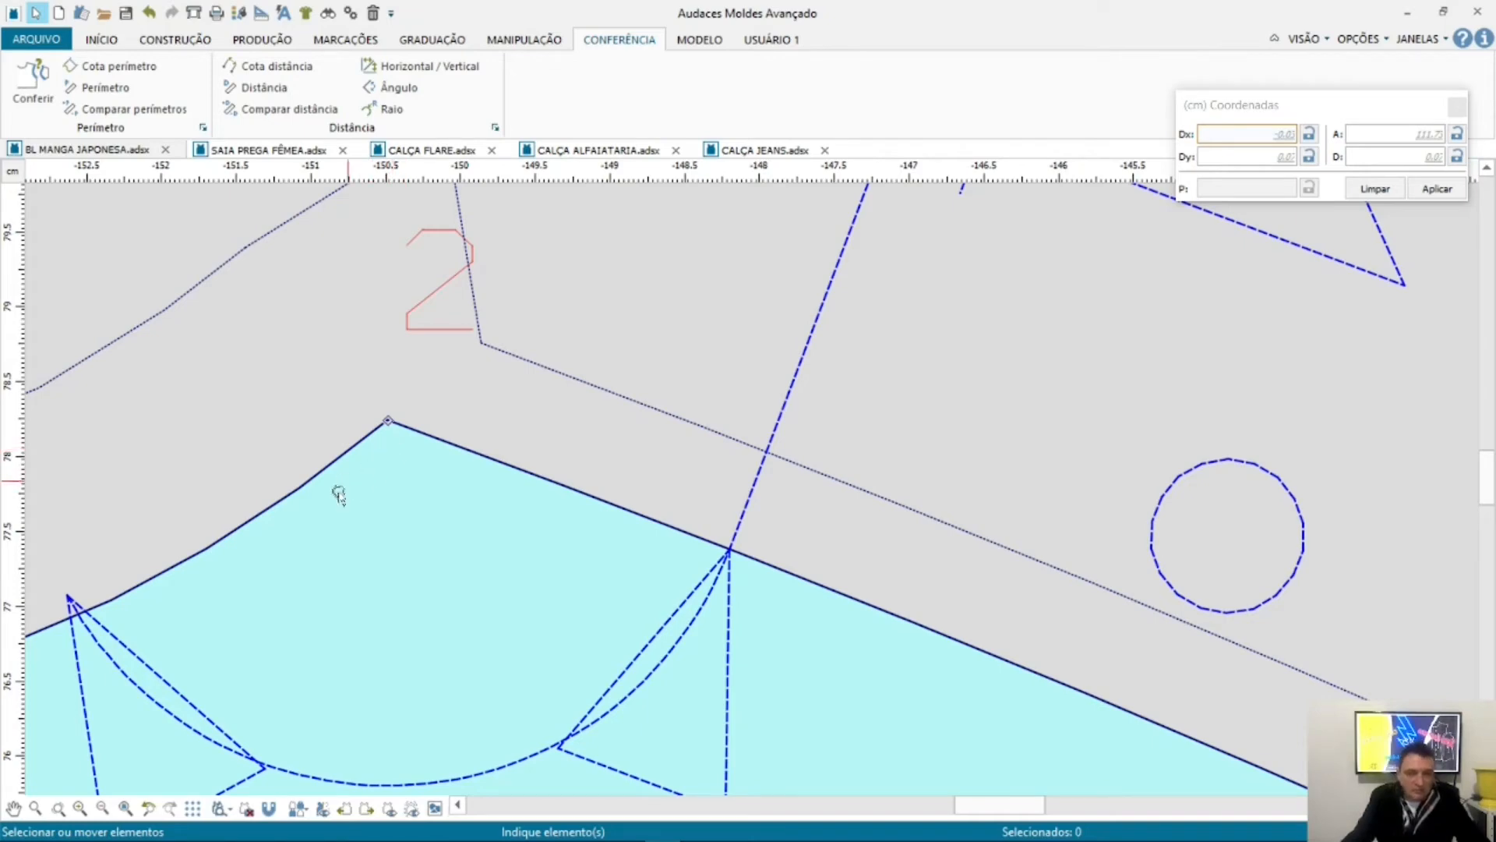
pyautogui.scroll(-3, 319, 515)
pyautogui.scroll(-3, 318, 514)
pyautogui.scroll(-2, 289, 511)
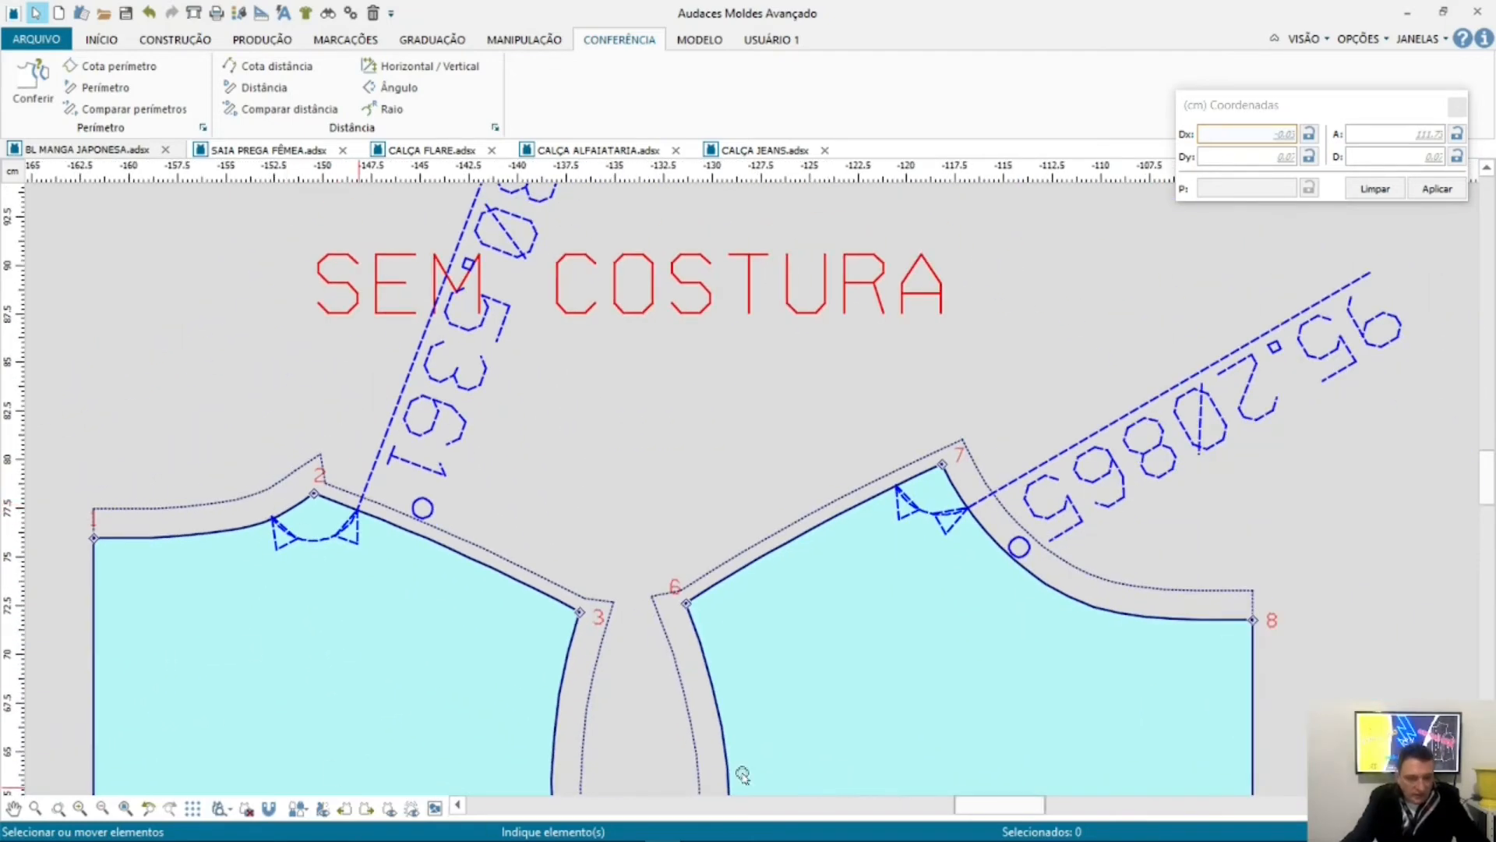
pyautogui.scroll(-1, 704, 538)
pyautogui.scroll(1, 1340, 331)
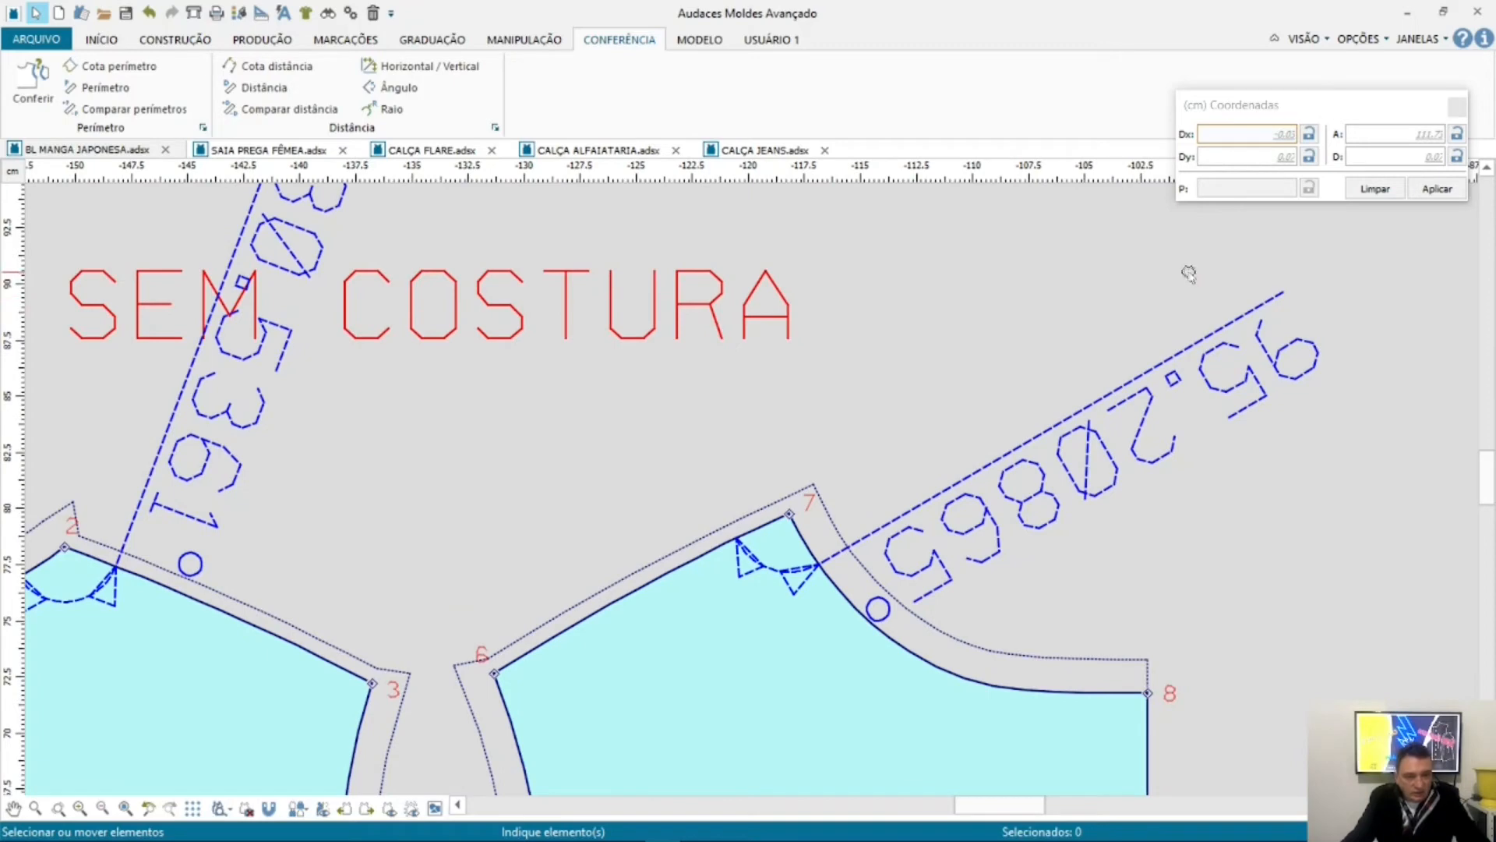
pyautogui.moveTo(1188, 273); pyautogui.dragTo(1403, 427)
pyautogui.scroll(1, 920, 600)
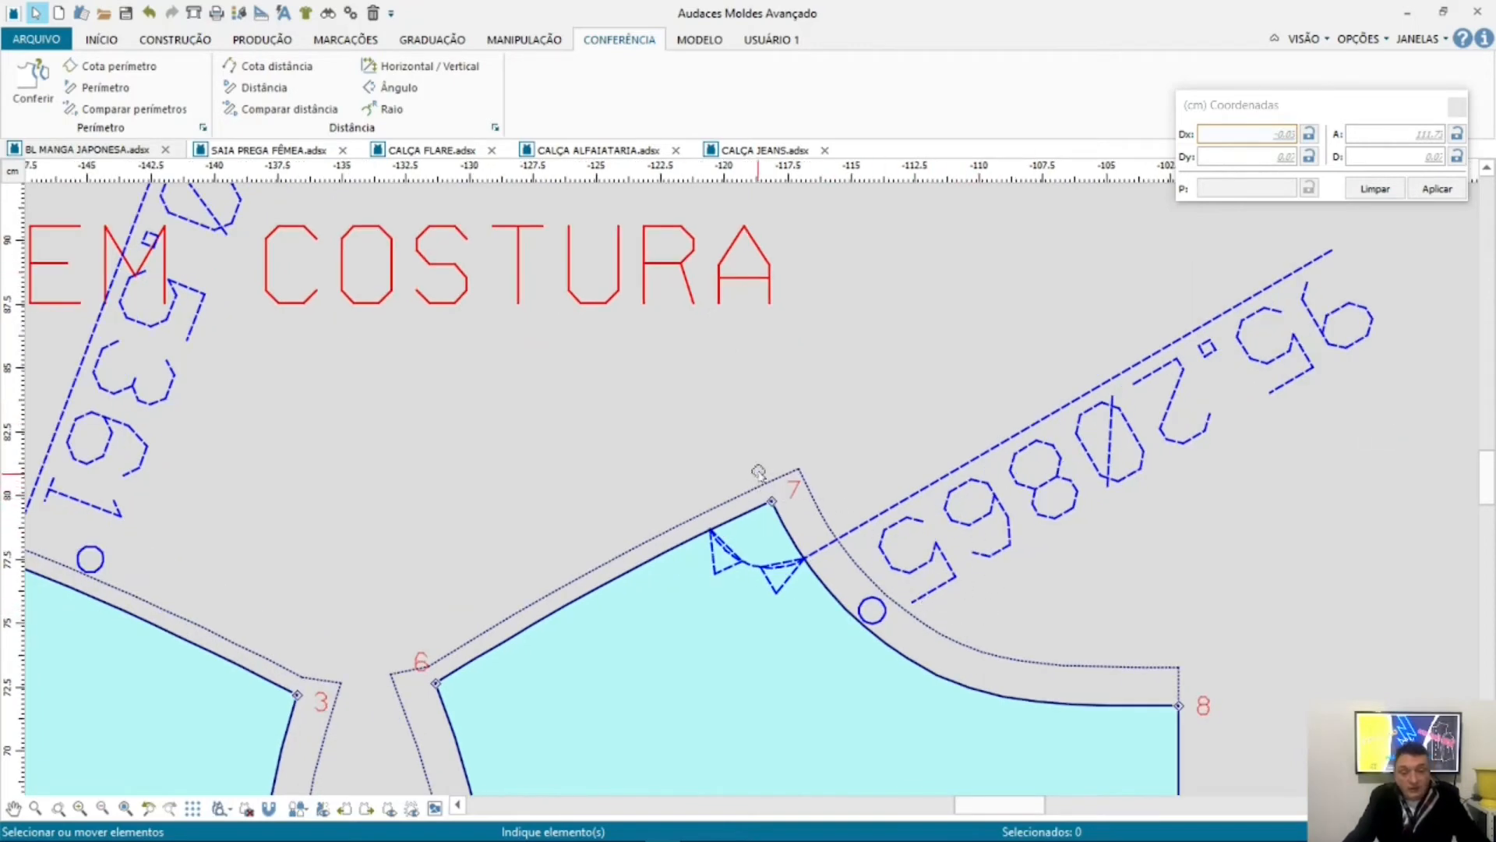
pyautogui.moveTo(750, 437); pyautogui.dragTo(854, 547)
pyautogui.scroll(-2, 855, 548)
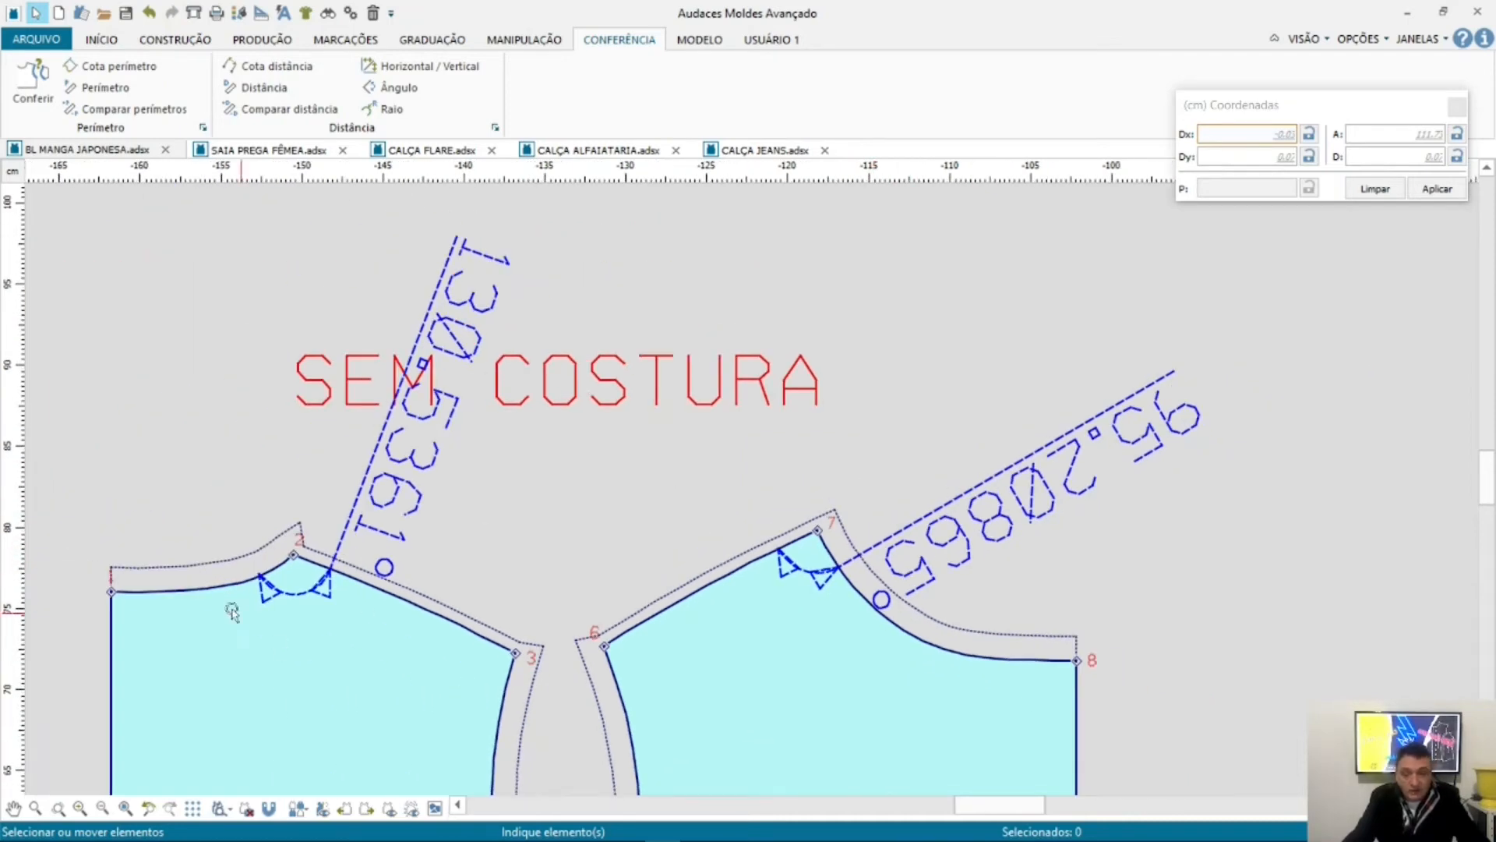
# Step: Delete the angle dimensions at points 2 and 7
pyautogui.scroll(3, 232, 612)
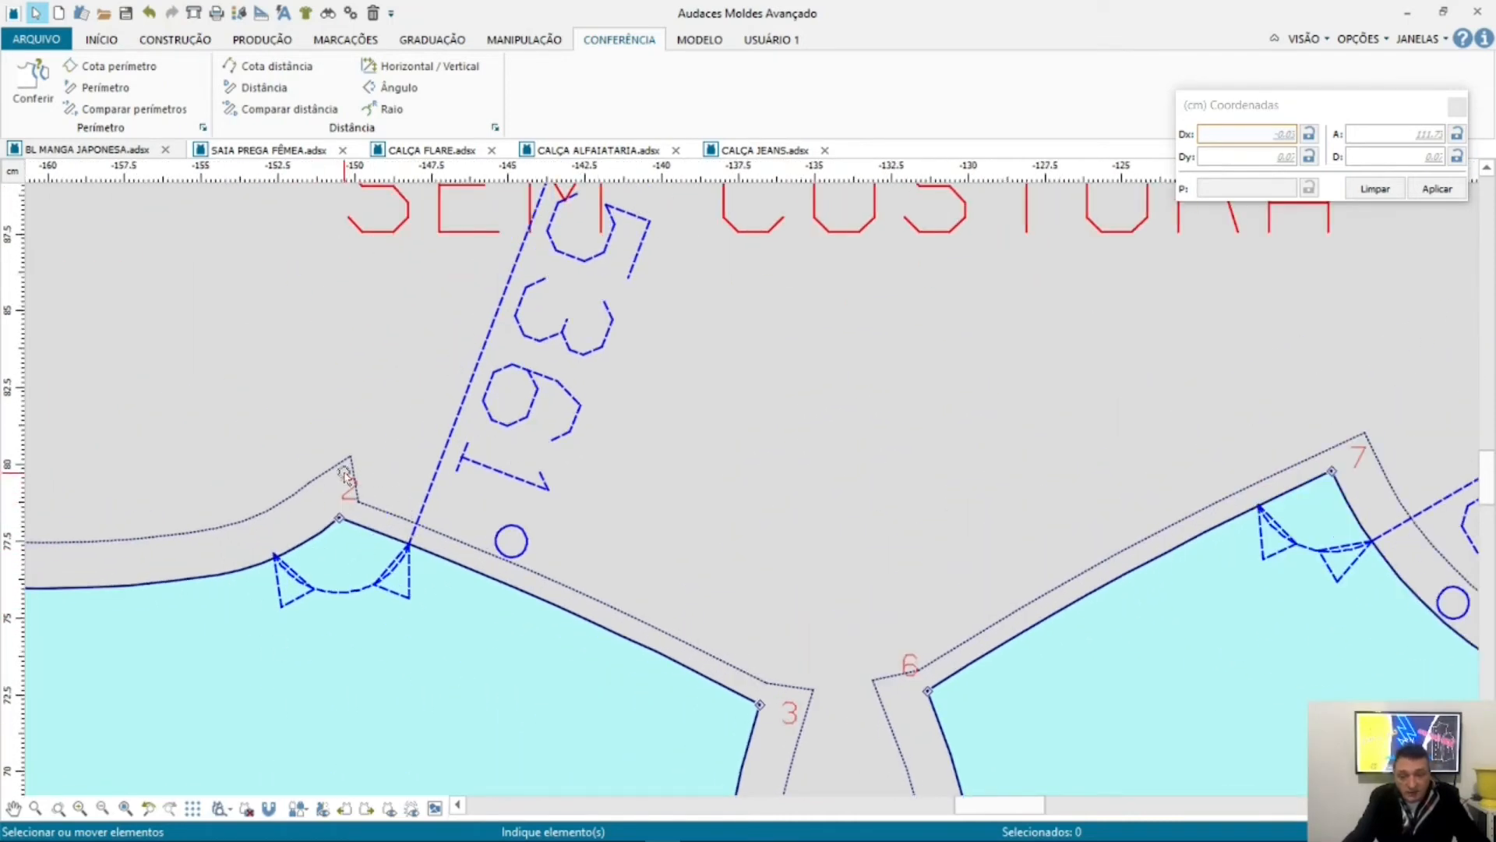
pyautogui.click(335, 528)
pyautogui.scroll(-2, 335, 528)
pyautogui.press('Delete')
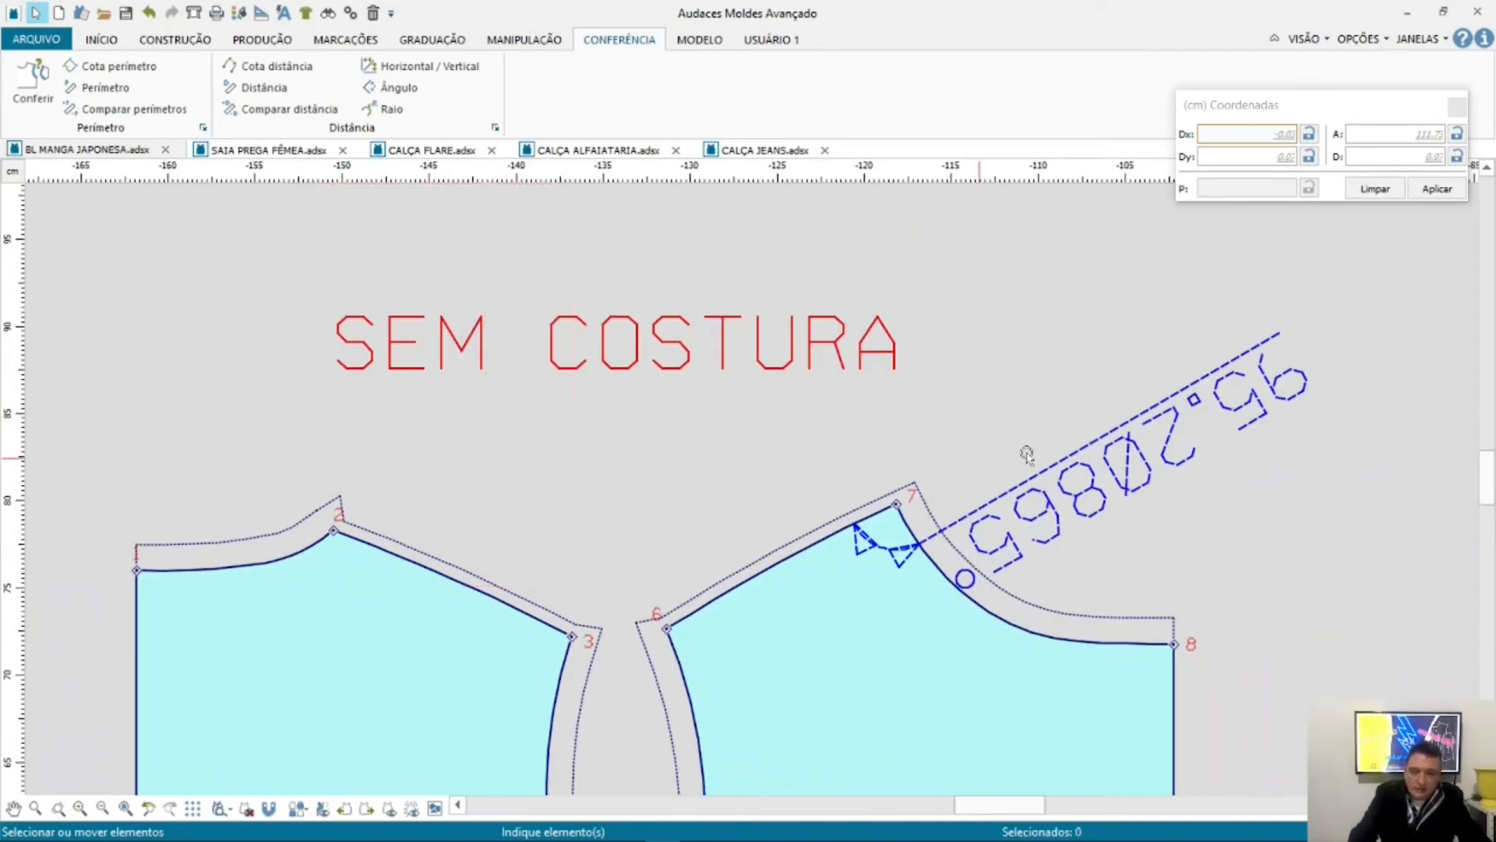
pyautogui.click(1104, 437)
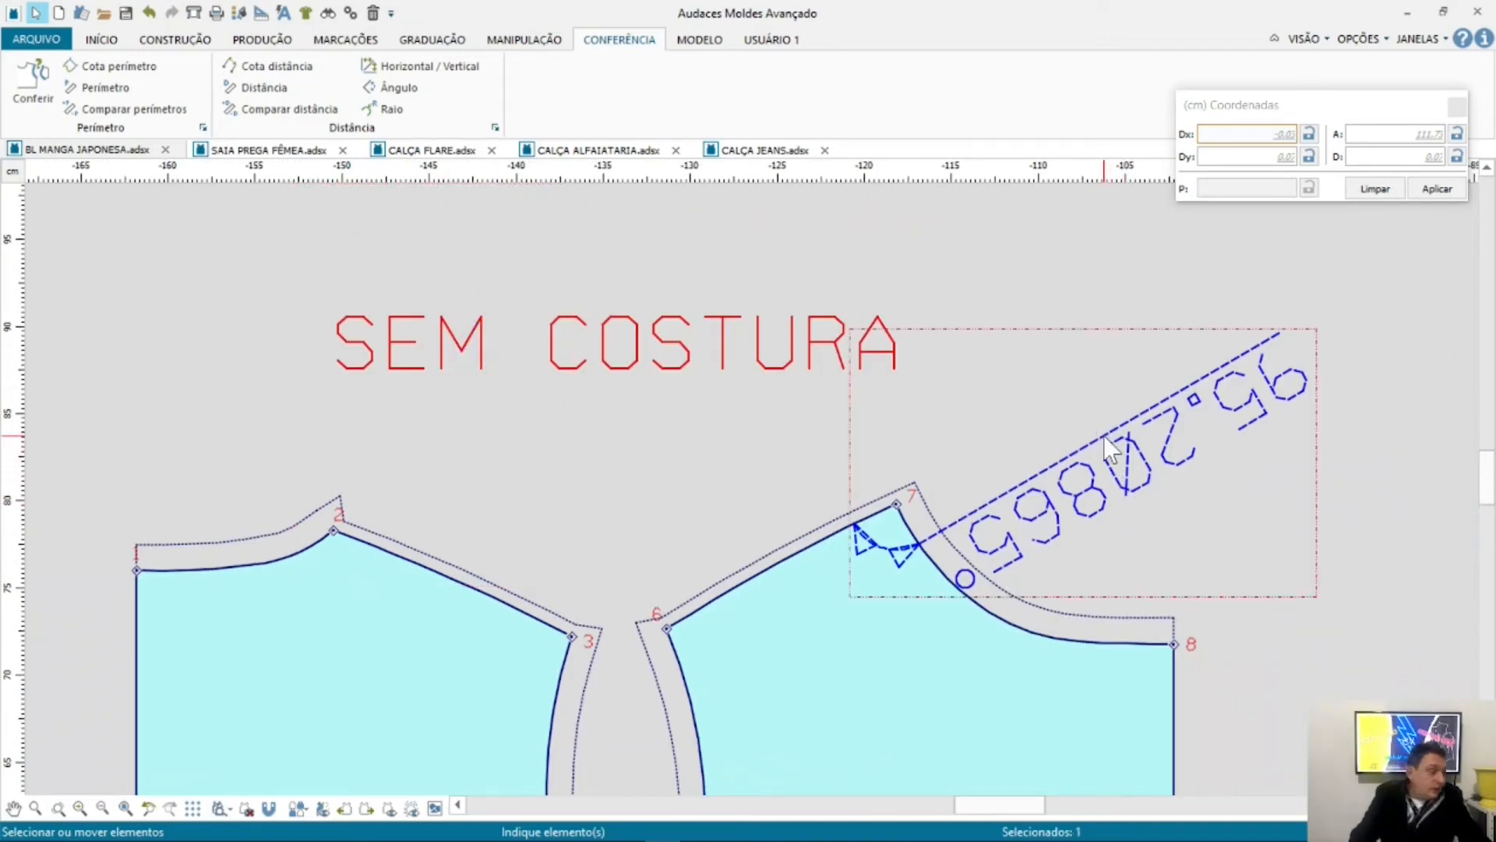
pyautogui.press('Delete')
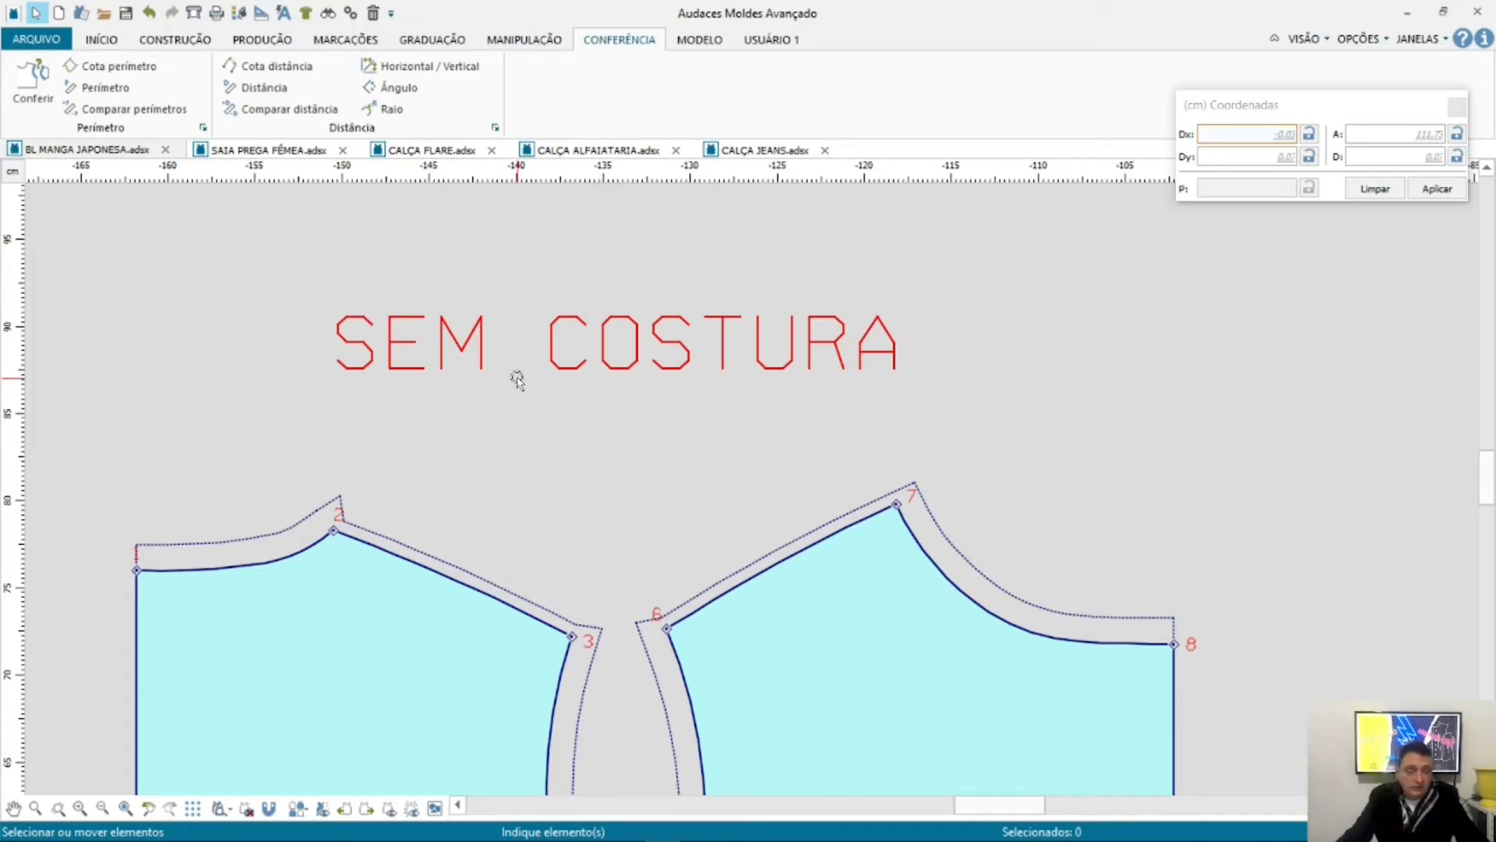
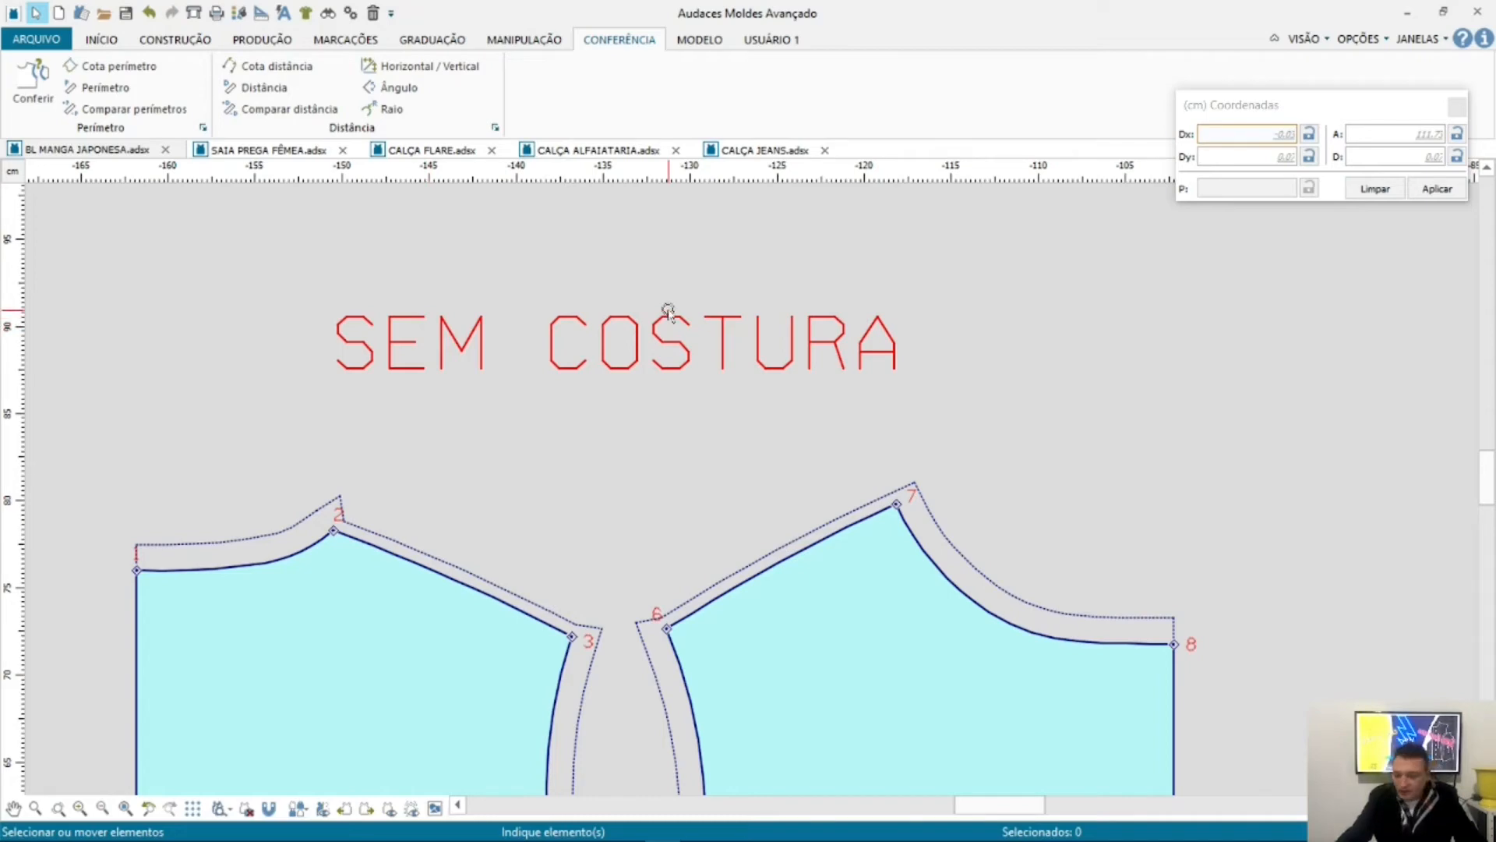
# Step: Examine the seam allowances around the COSTAS and FRENTE pieces, including the hem allowance of the back piece
pyautogui.scroll(-2, 647, 256)
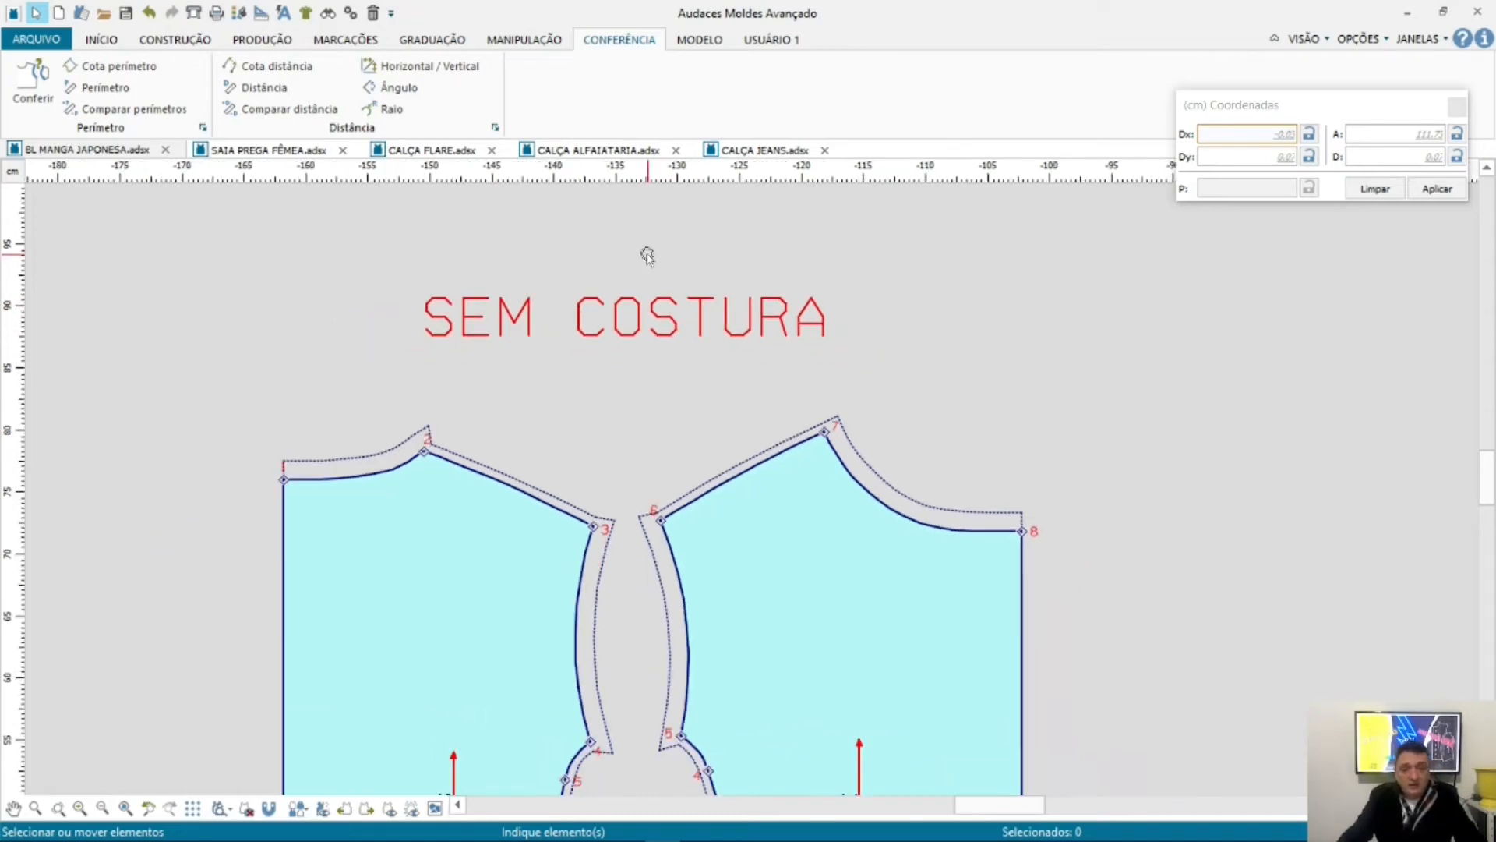
pyautogui.scroll(-2, 647, 256)
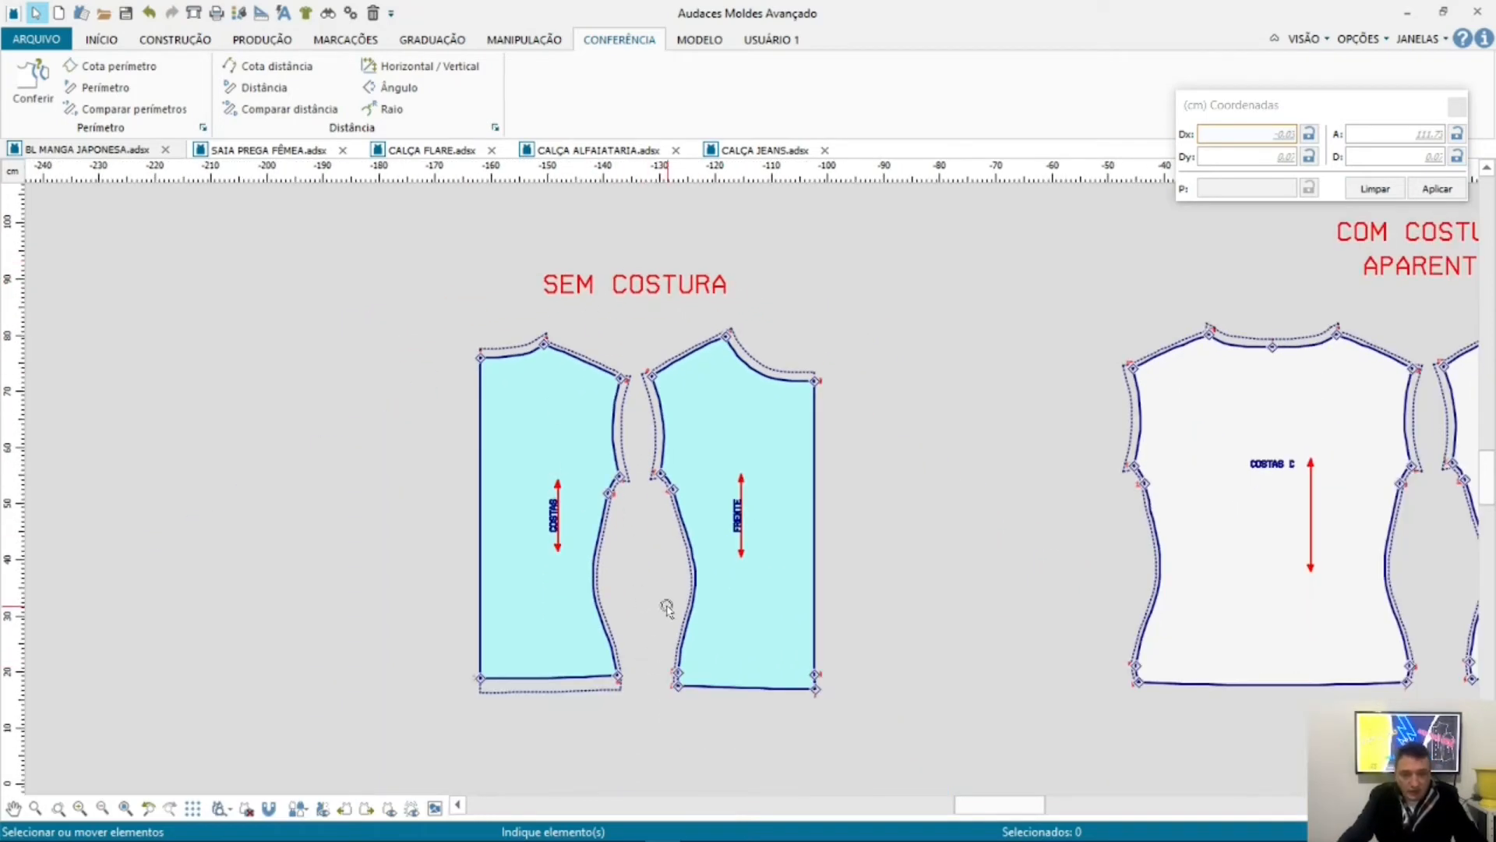
pyautogui.scroll(2, 660, 607)
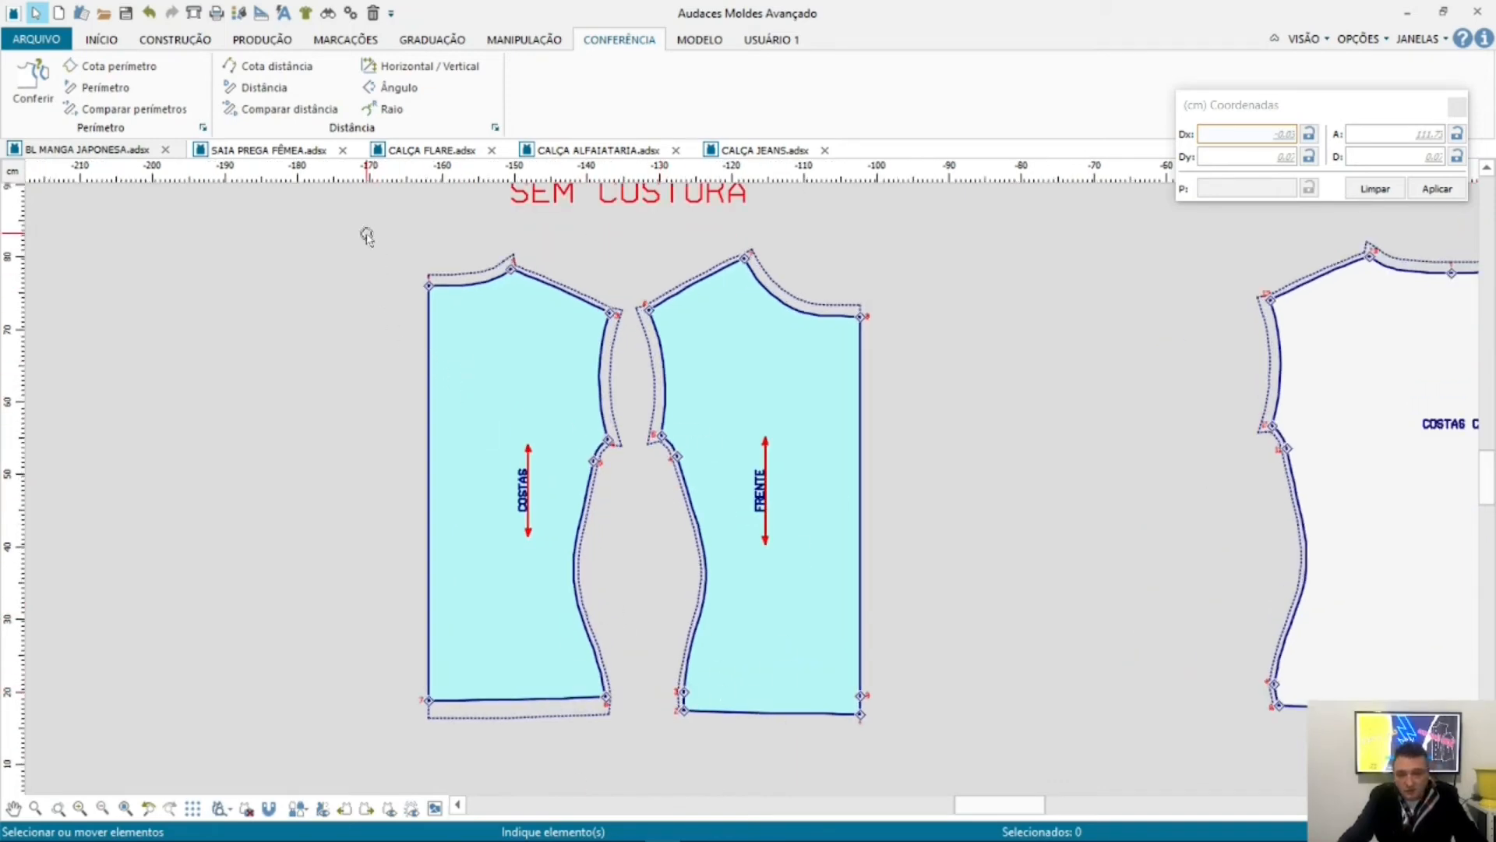
pyautogui.moveTo(367, 231); pyautogui.dragTo(963, 777)
pyautogui.moveTo(893, 678); pyautogui.dragTo(640, 744)
pyautogui.scroll(3, 494, 769)
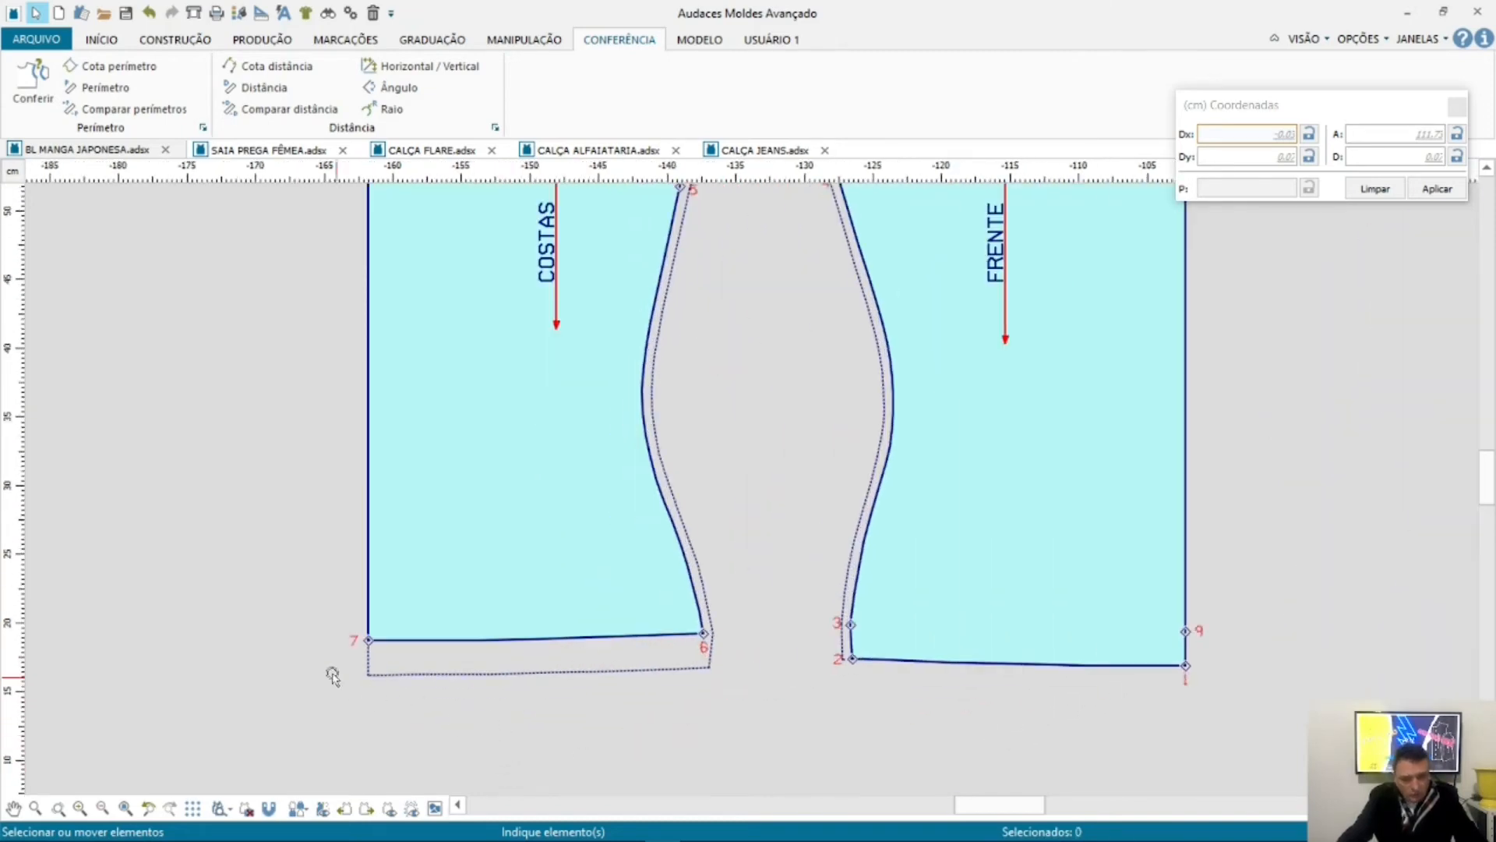
pyautogui.moveTo(336, 608); pyautogui.dragTo(755, 713)
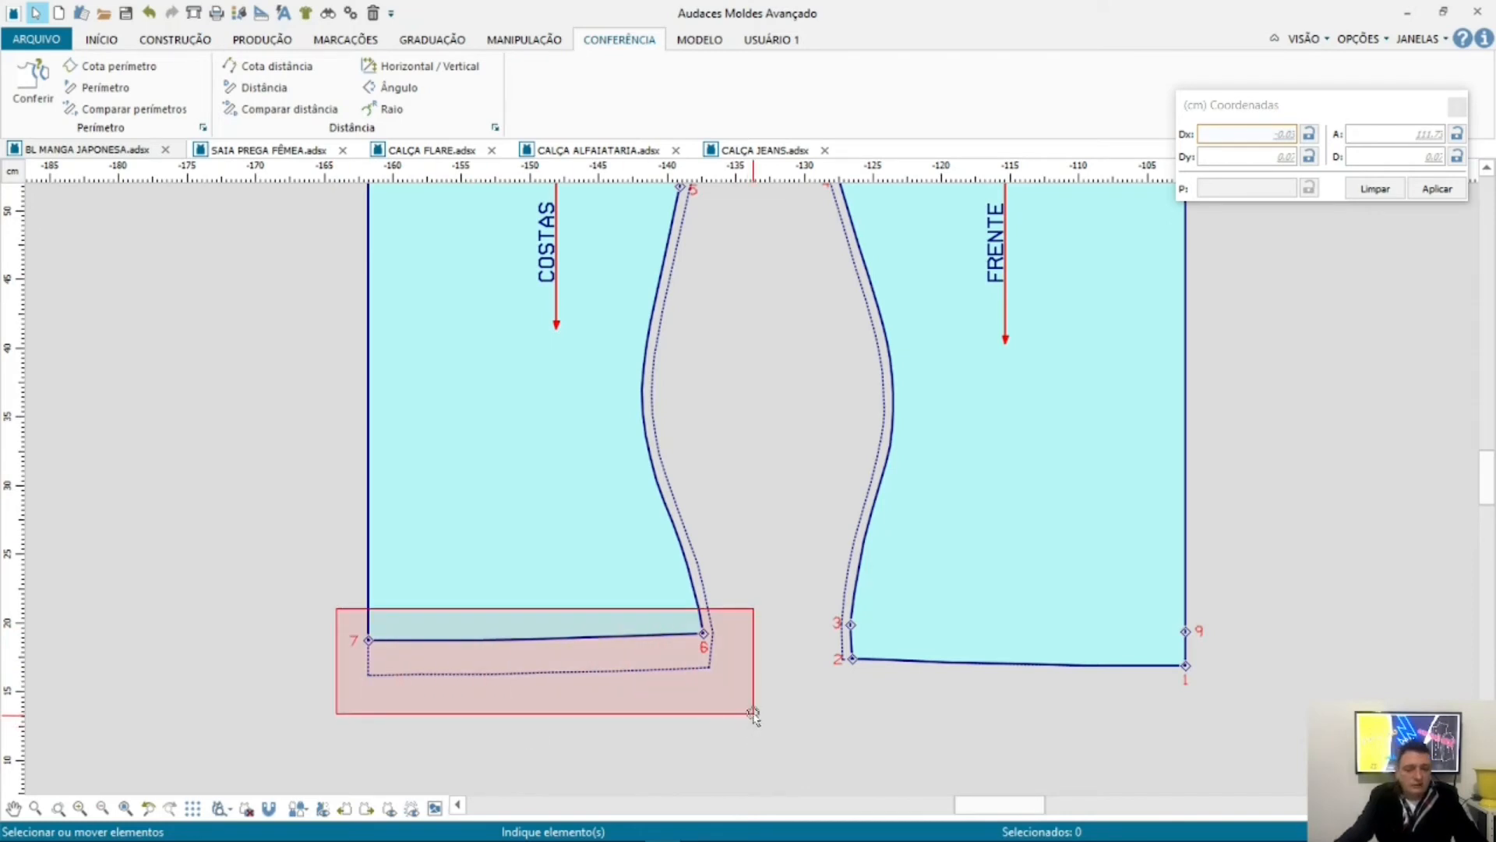
pyautogui.moveTo(753, 713); pyautogui.dragTo(751, 712)
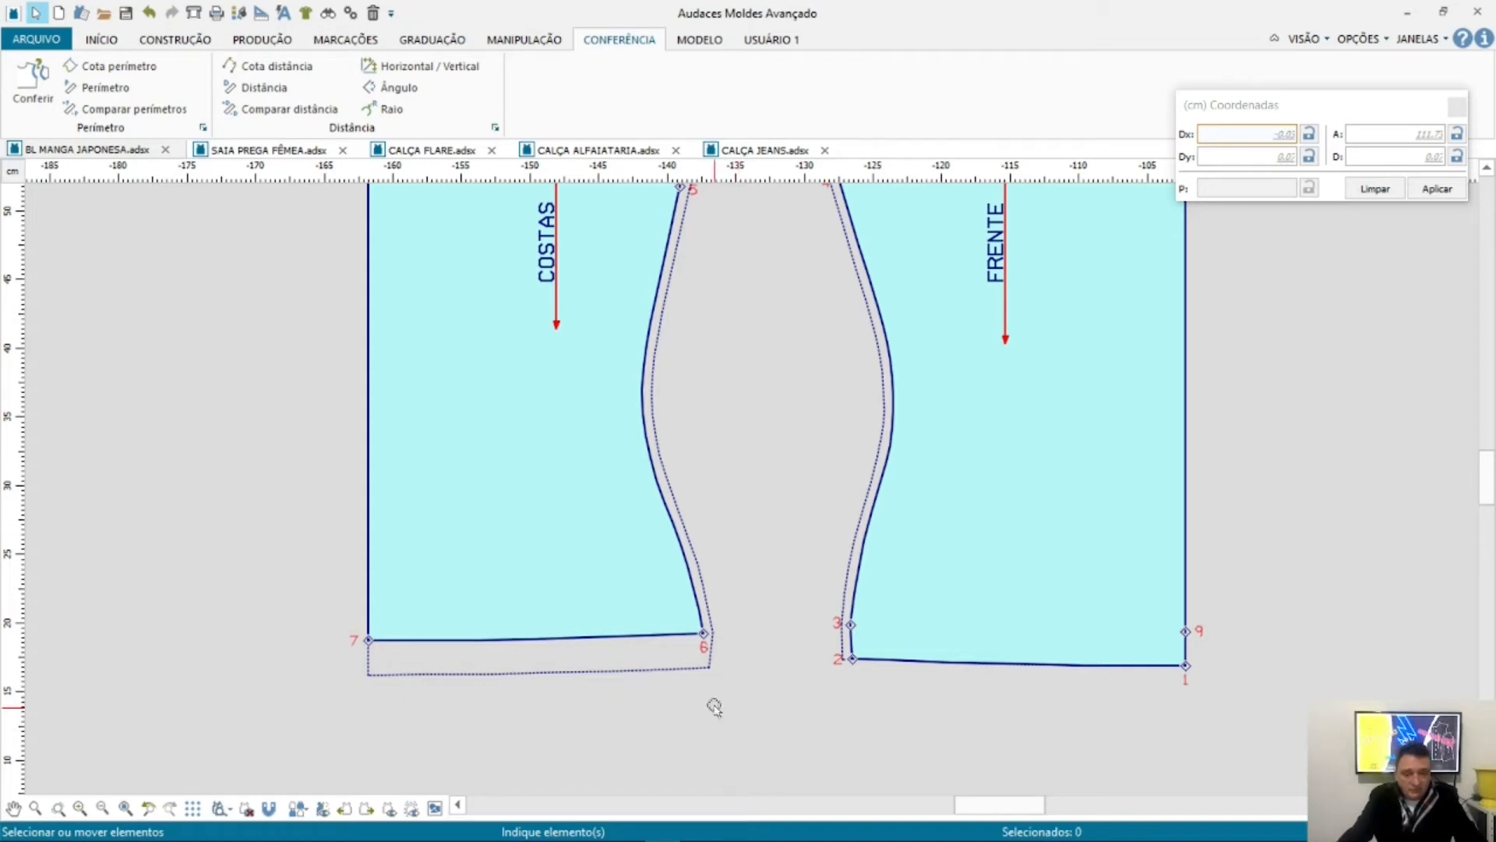
pyautogui.scroll(-5, 616, 683)
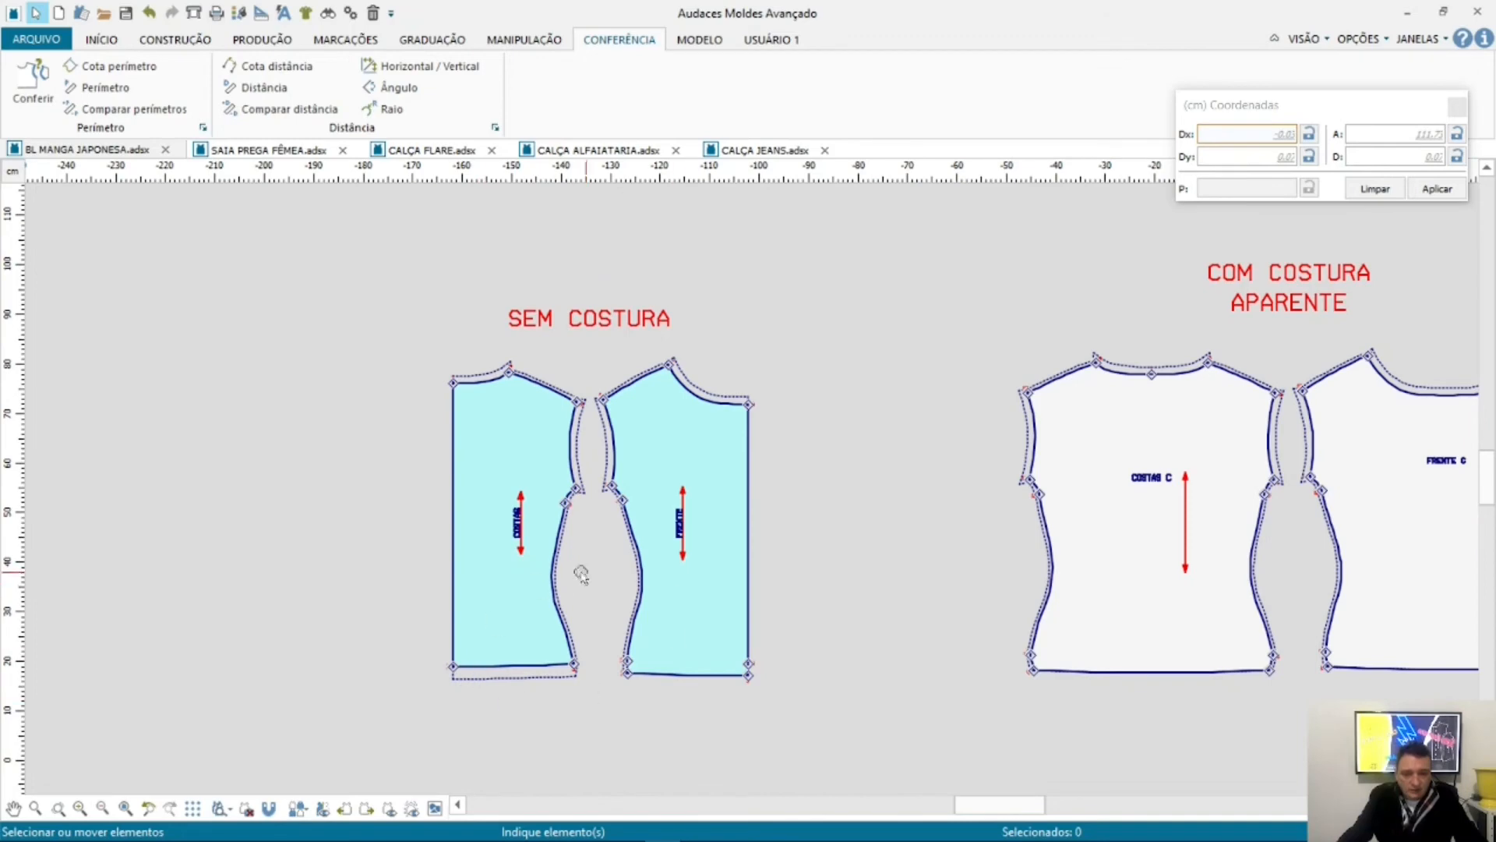
pyautogui.scroll(4, 555, 586)
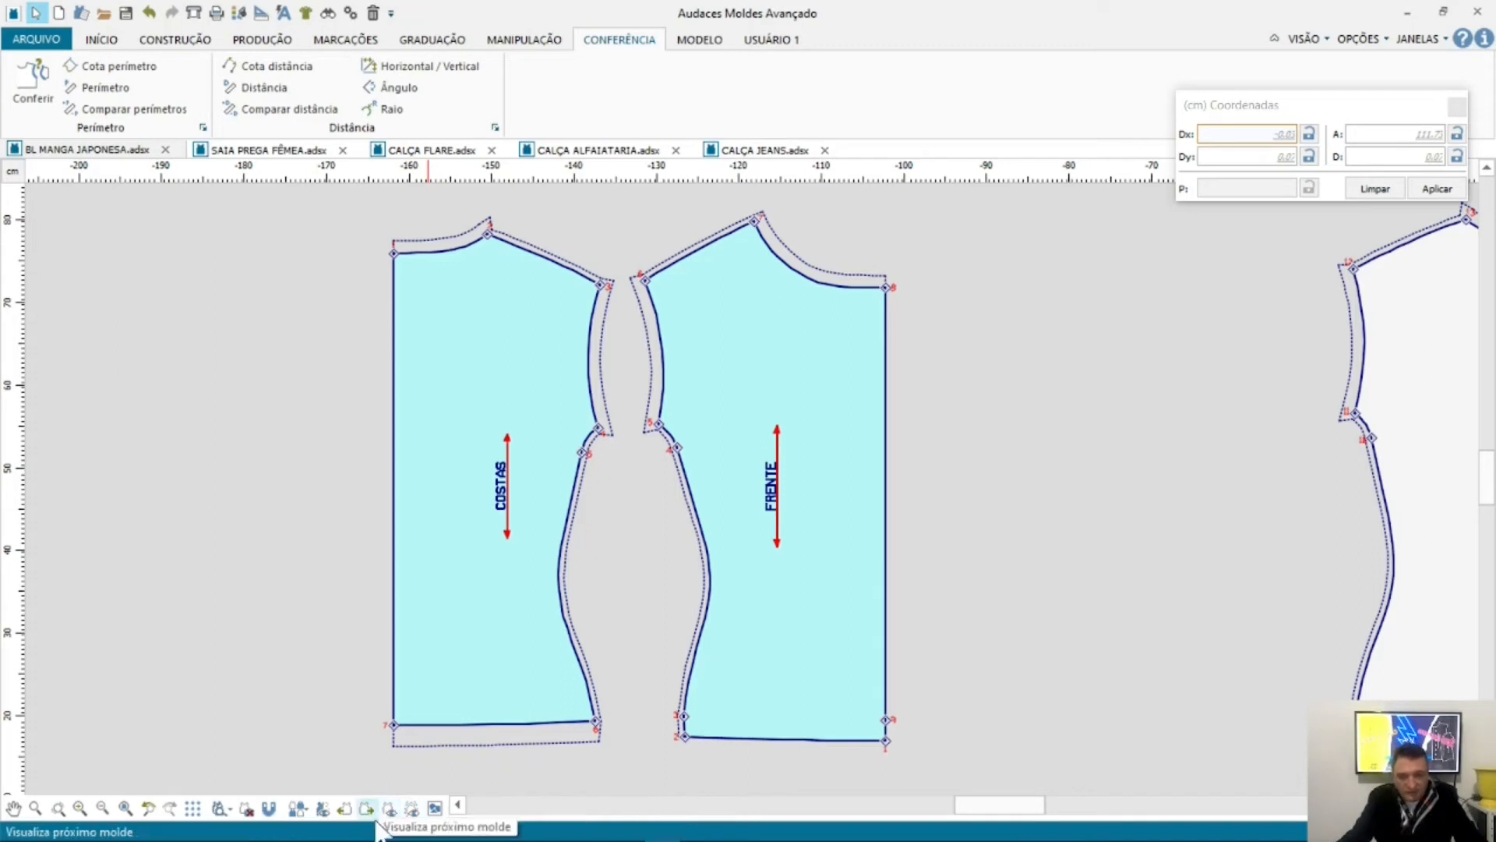
# Step: Hide the seam allowances and examine the hems, center back and side contours of the COSTAS and FRENTE pieces
pyautogui.click(412, 809)
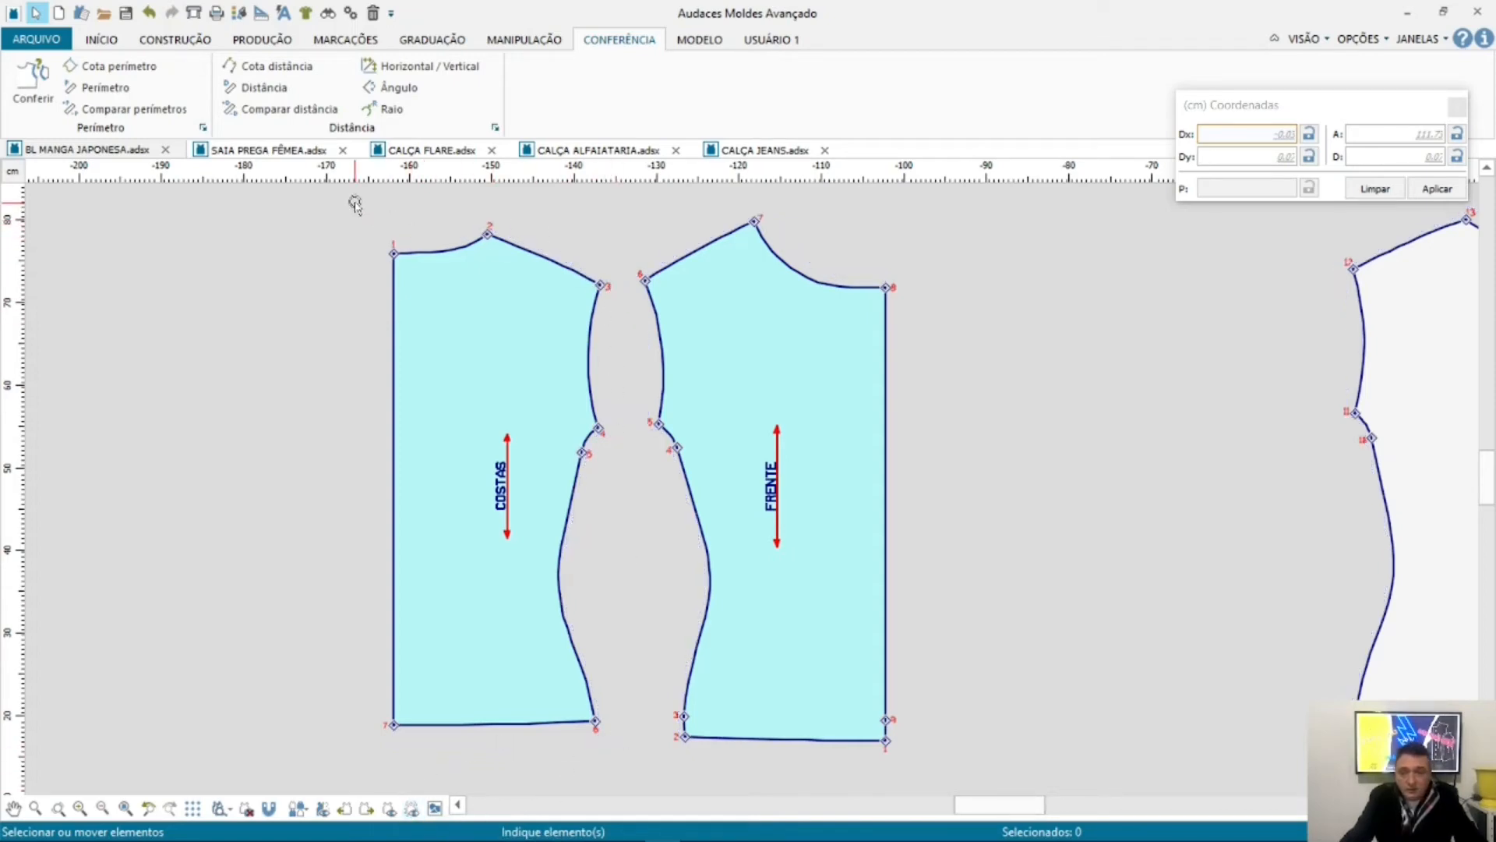
pyautogui.moveTo(355, 204); pyautogui.dragTo(591, 246)
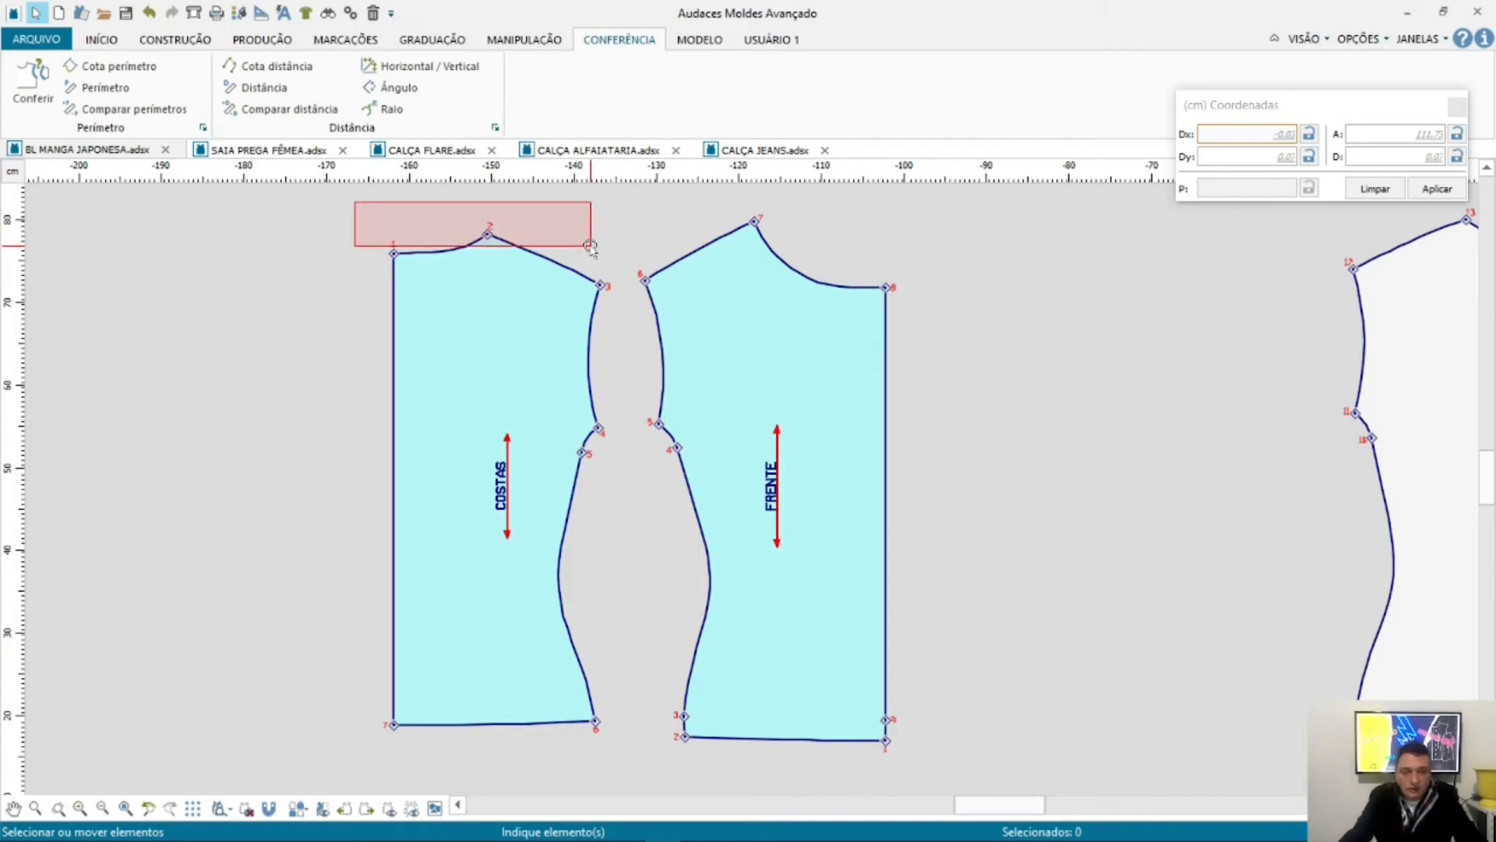
pyautogui.moveTo(592, 246); pyautogui.dragTo(639, 774)
pyautogui.scroll(3, 858, 794)
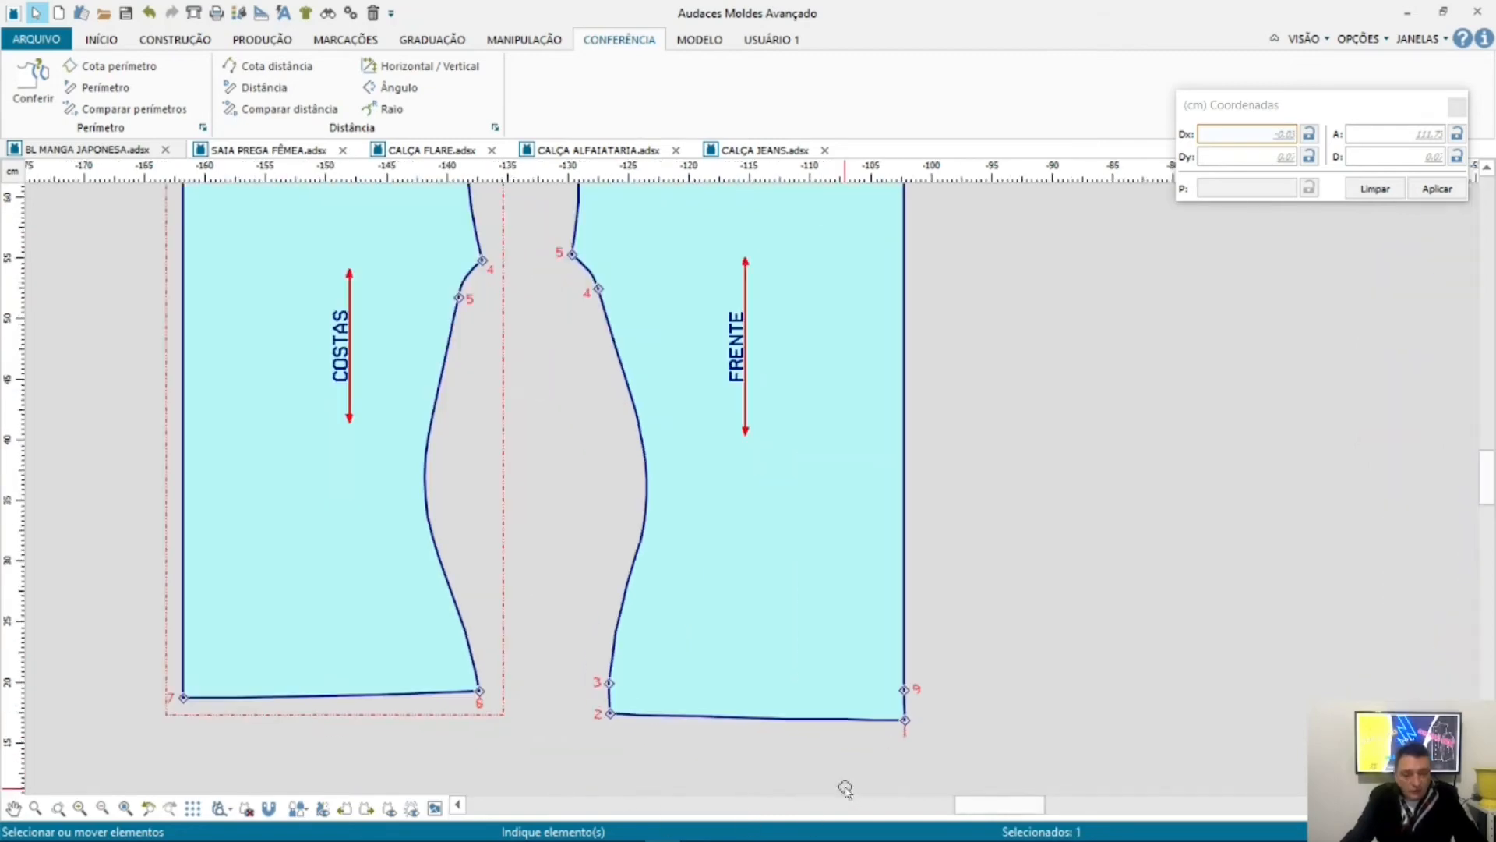
pyautogui.moveTo(515, 640); pyautogui.dragTo(1065, 751)
pyautogui.scroll(-3, 944, 783)
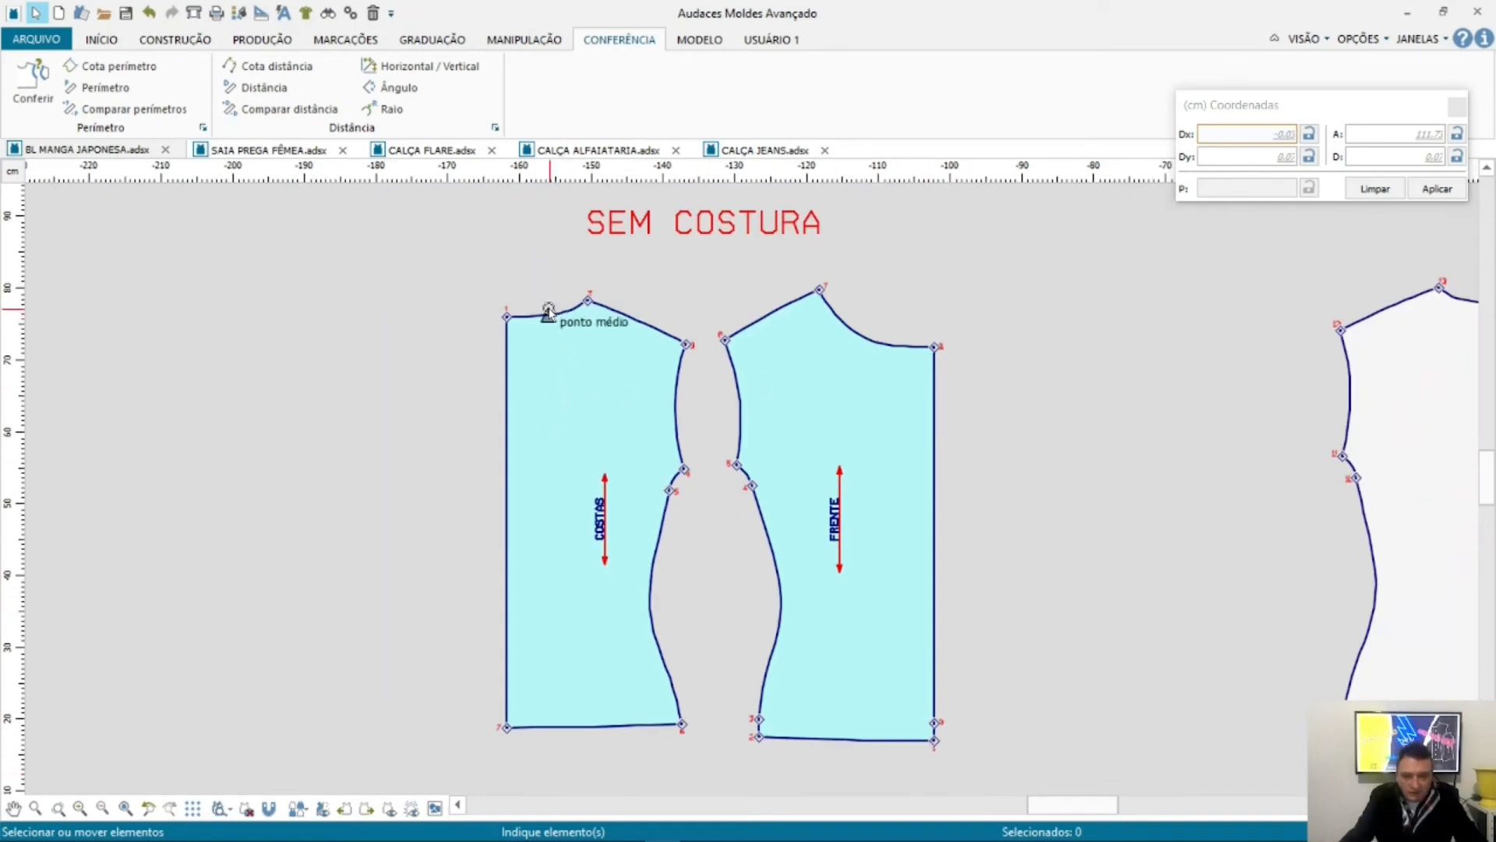
pyautogui.moveTo(498, 281); pyautogui.dragTo(522, 740)
pyautogui.scroll(1, 678, 701)
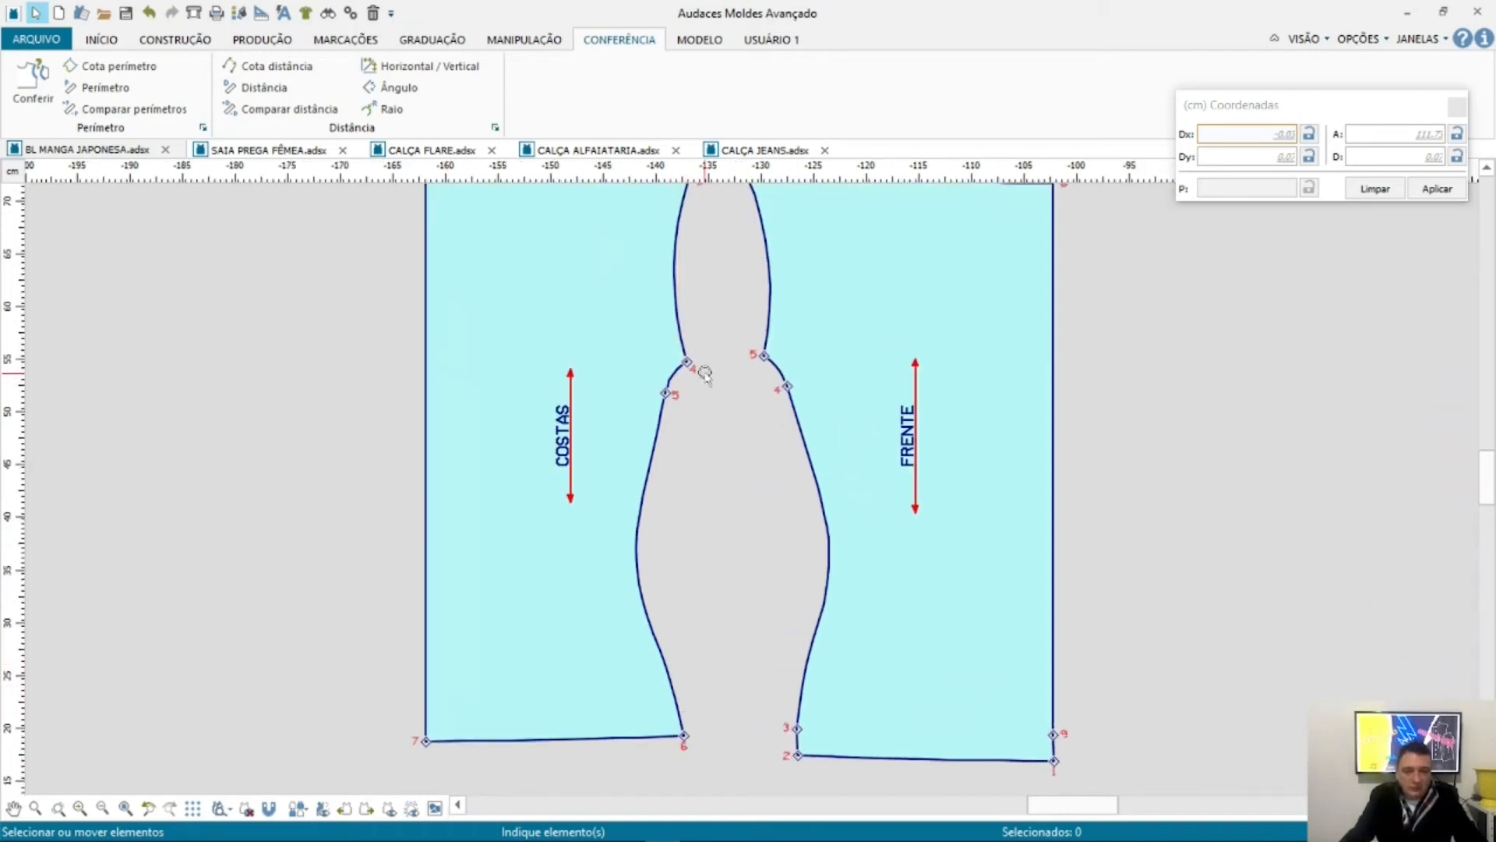
pyautogui.moveTo(718, 354); pyautogui.dragTo(625, 739)
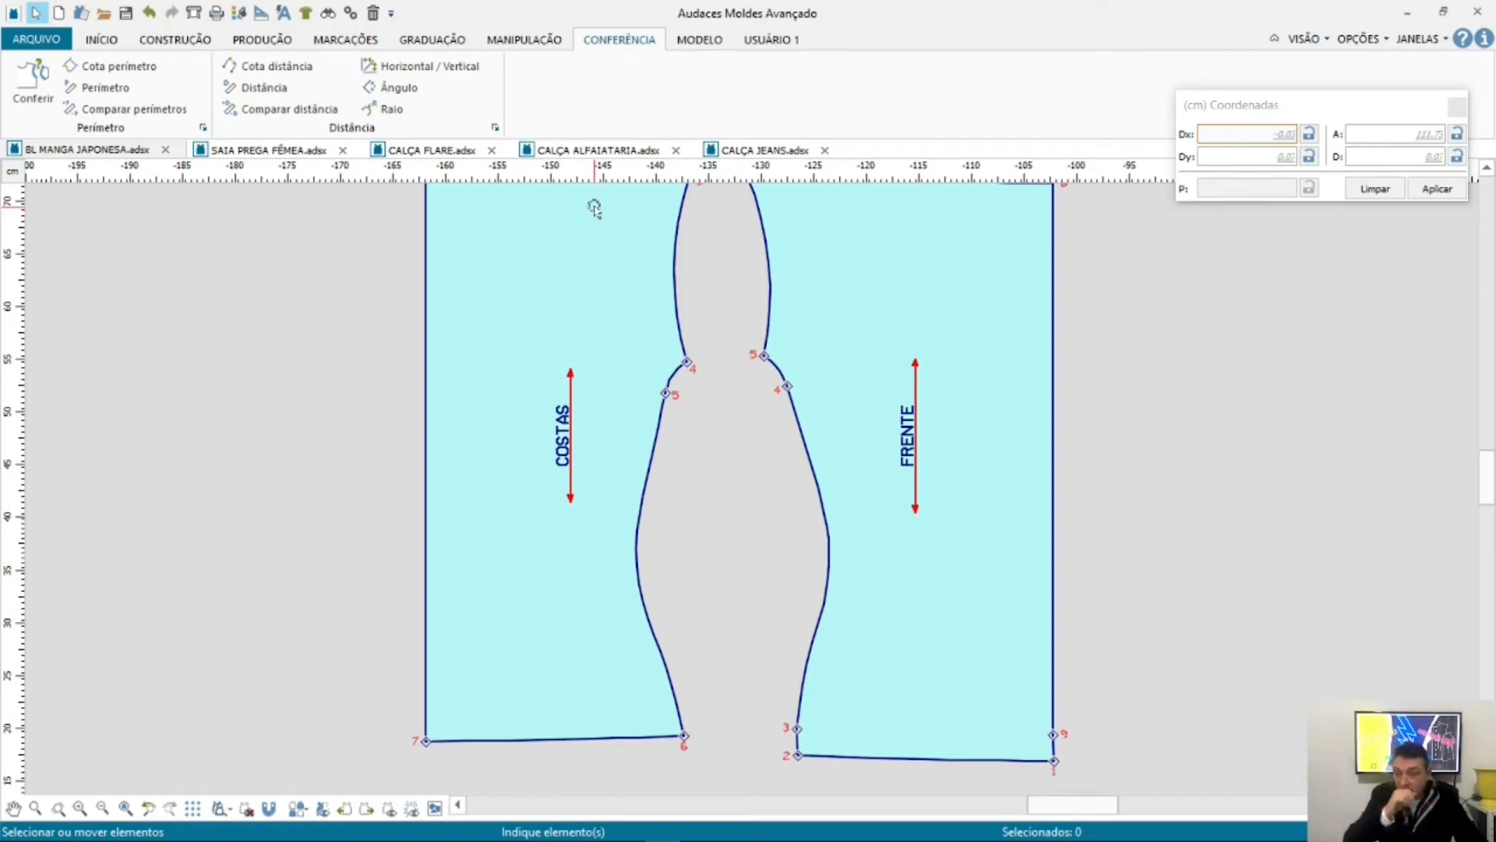
# Step: Measure the COSTAS side contour from point 4 to point 6 in the perimeter comparison, and clear the comparison table
pyautogui.click(144, 109)
pyautogui.moveTo(755, 294); pyautogui.dragTo(813, 42)
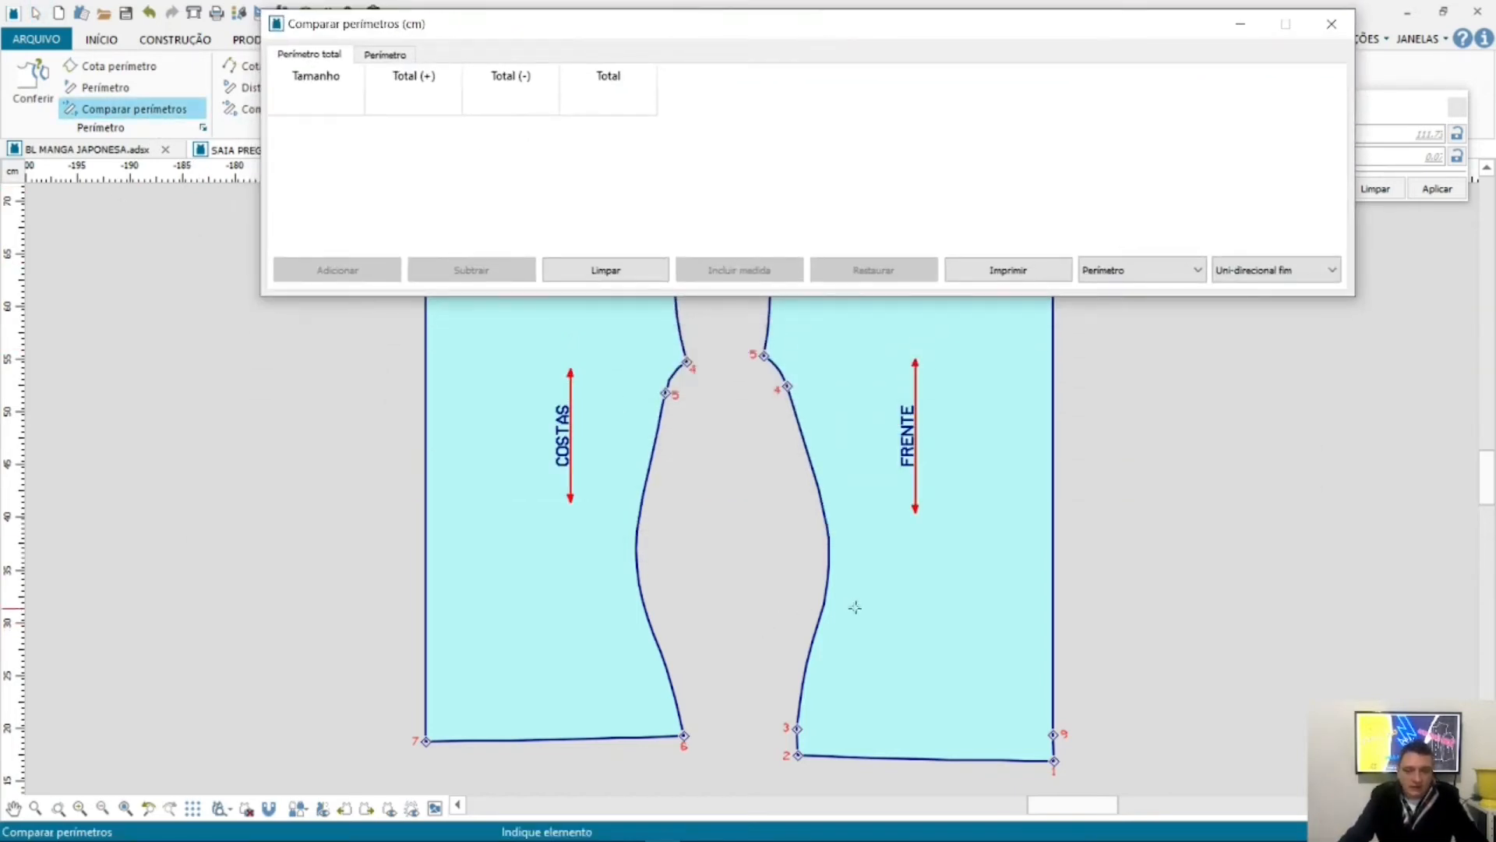
pyautogui.click(662, 401)
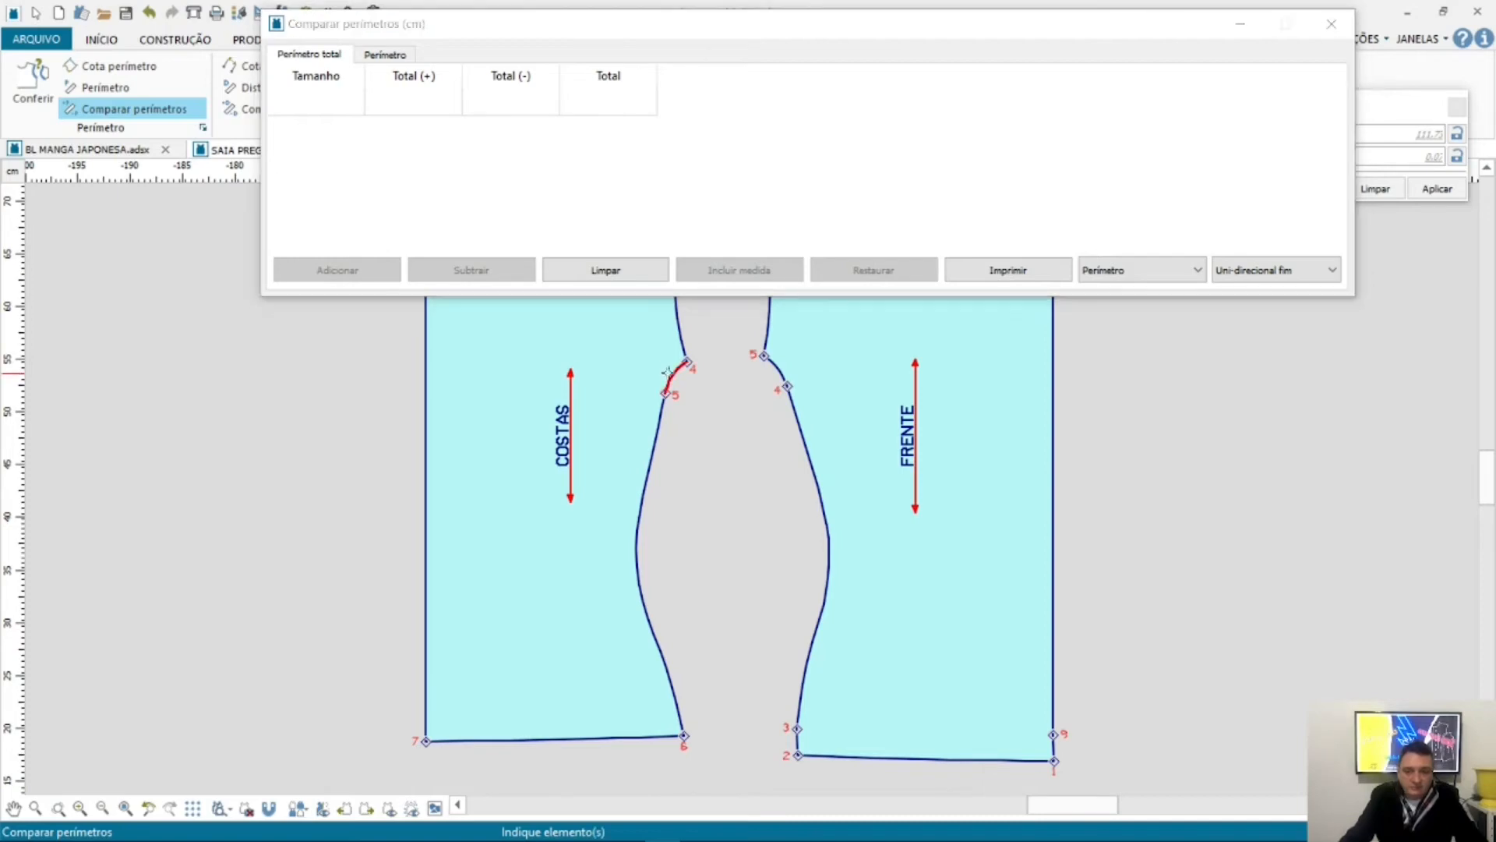
pyautogui.rightClick(653, 440)
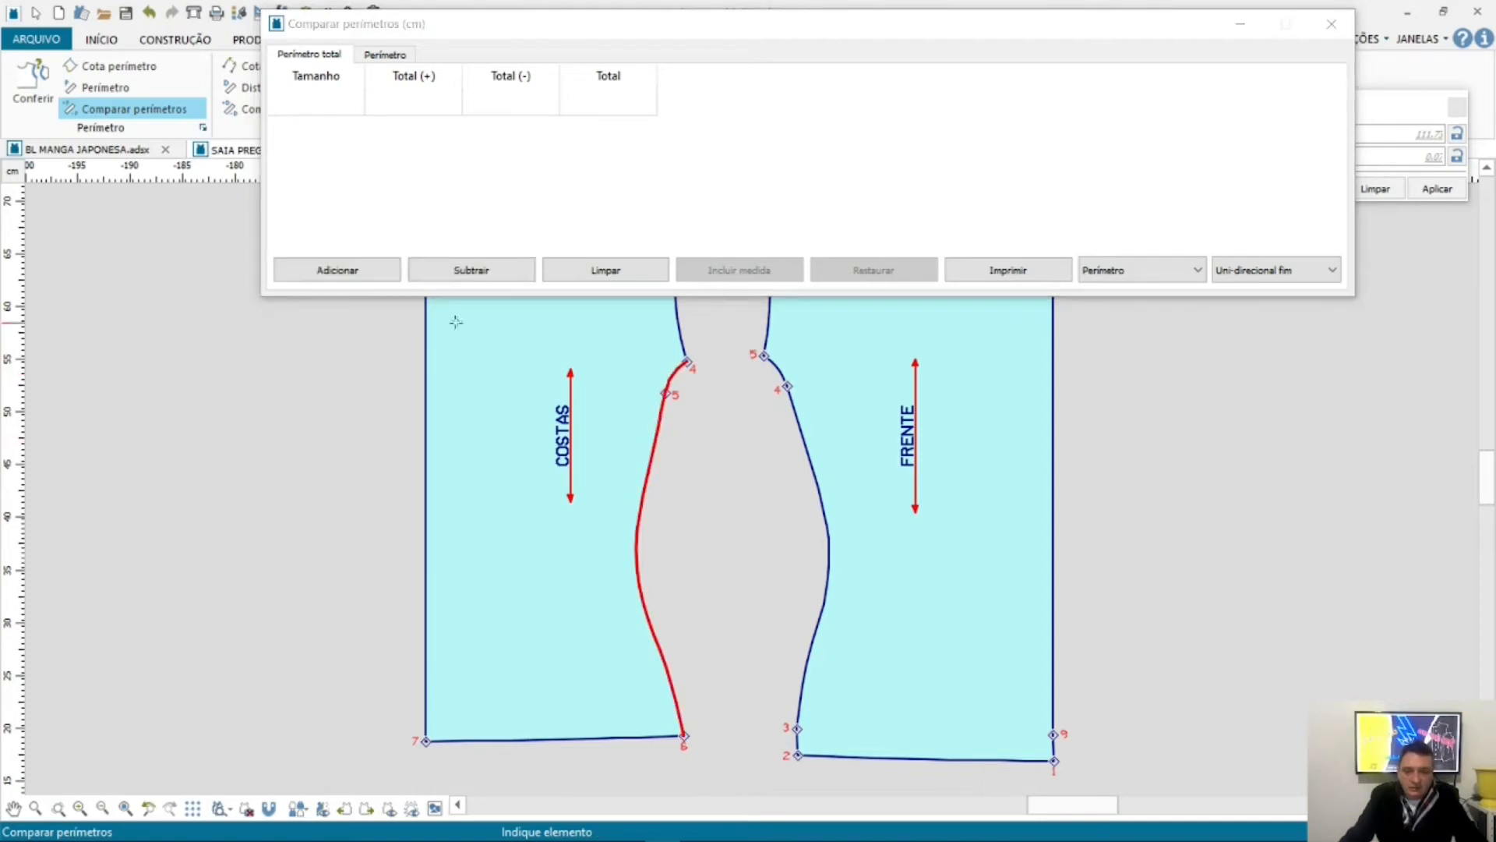
pyautogui.click(330, 275)
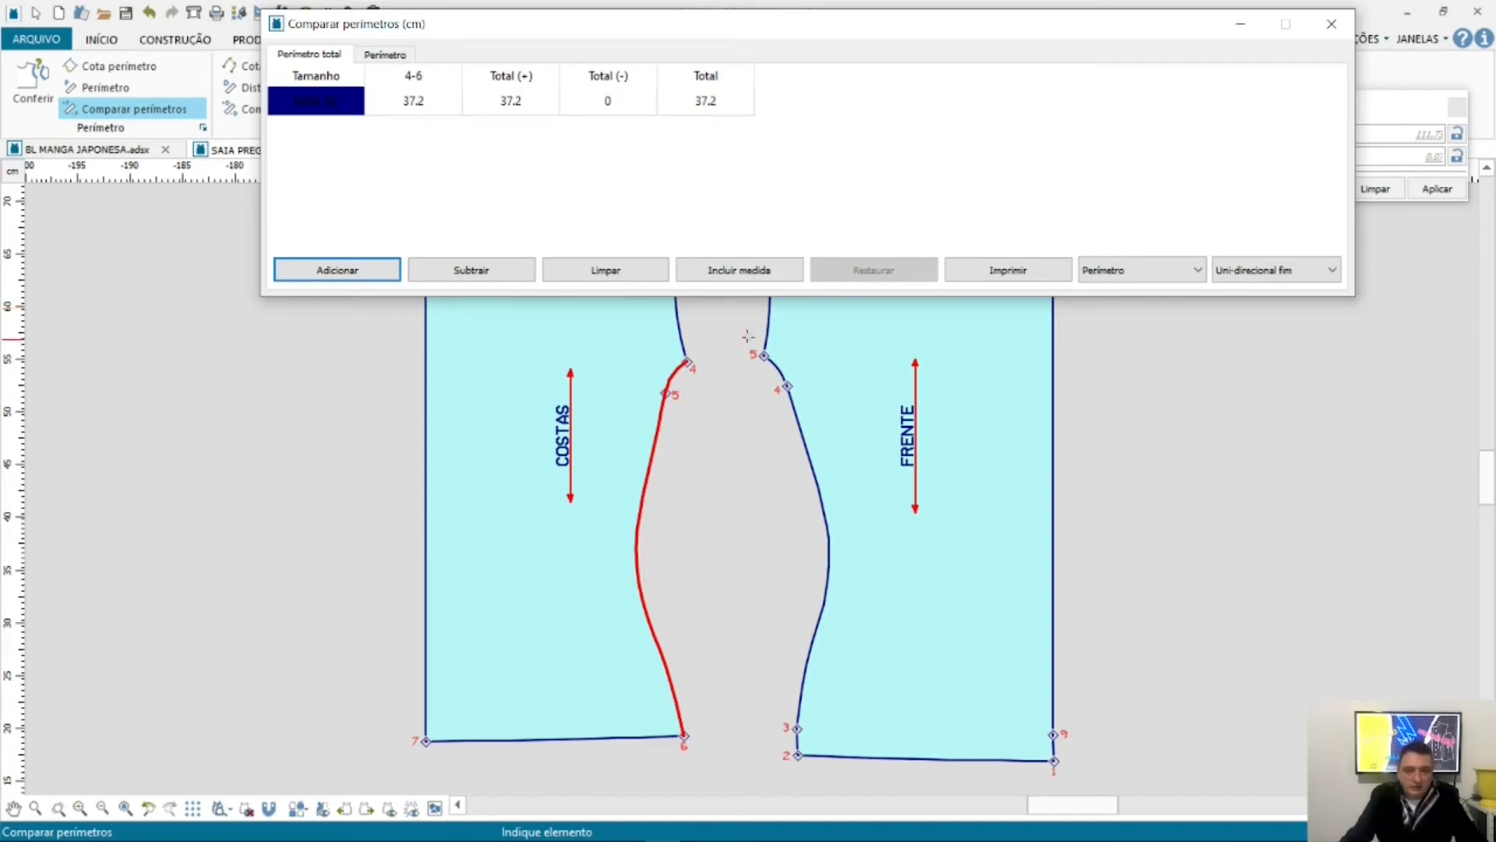
pyautogui.click(606, 272)
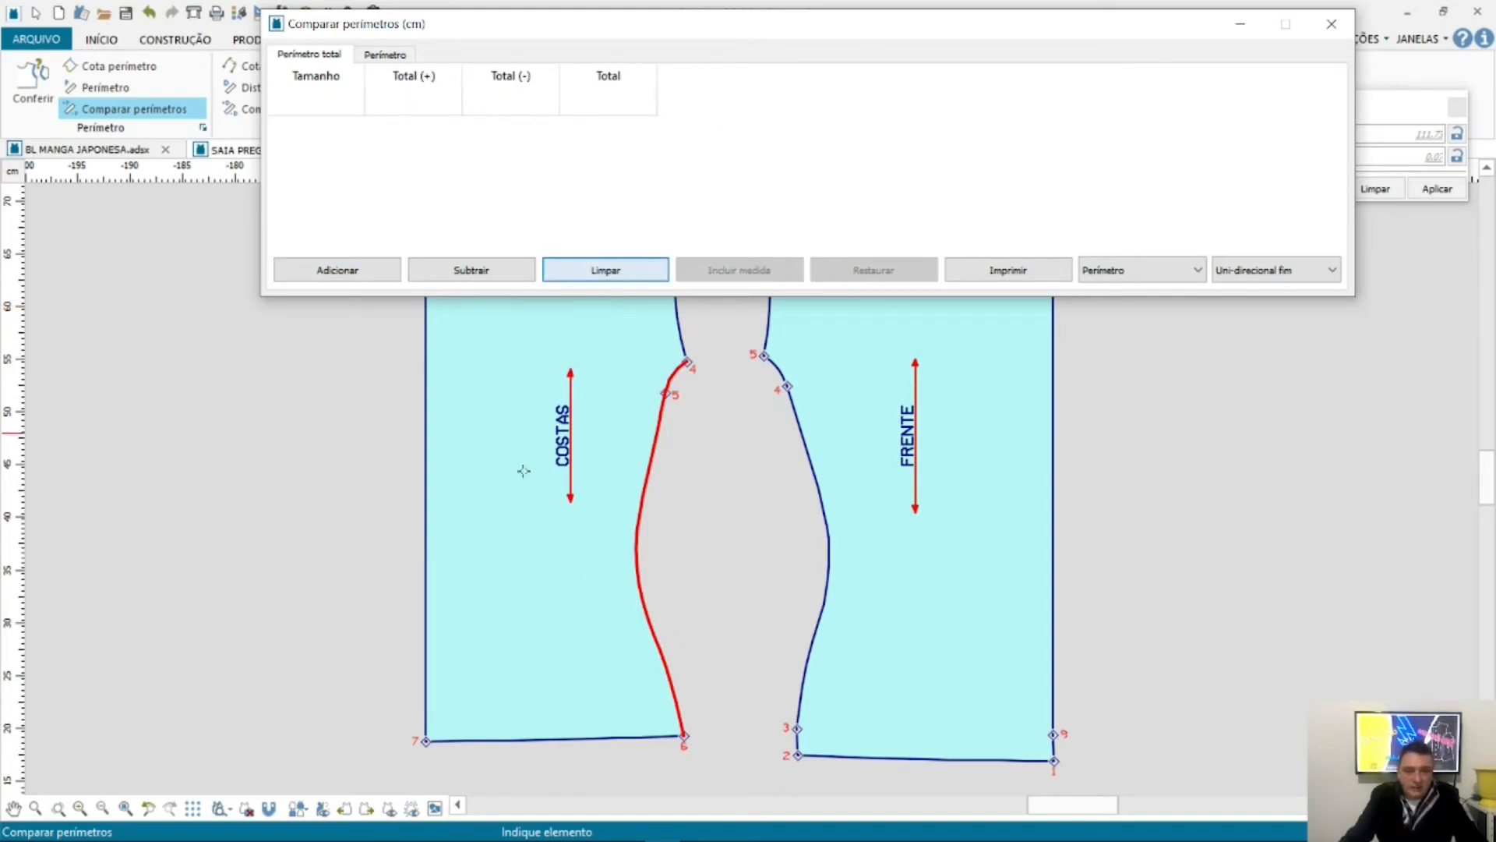
# Step: Measure the FRENTE side contour from point 2 to point 5 in the perimeter comparison
pyautogui.click(796, 746)
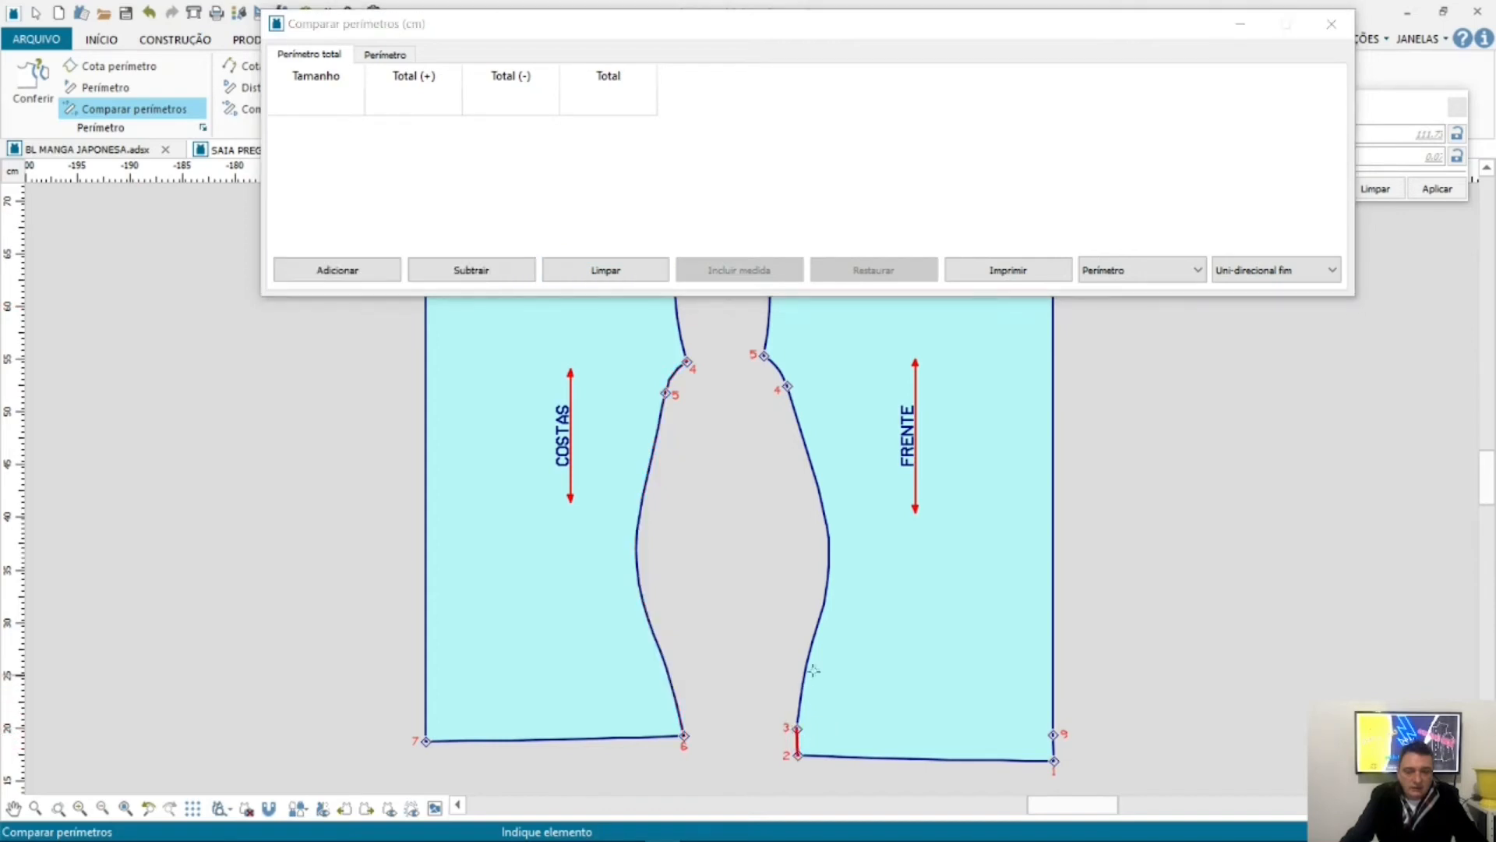
pyautogui.click(803, 704)
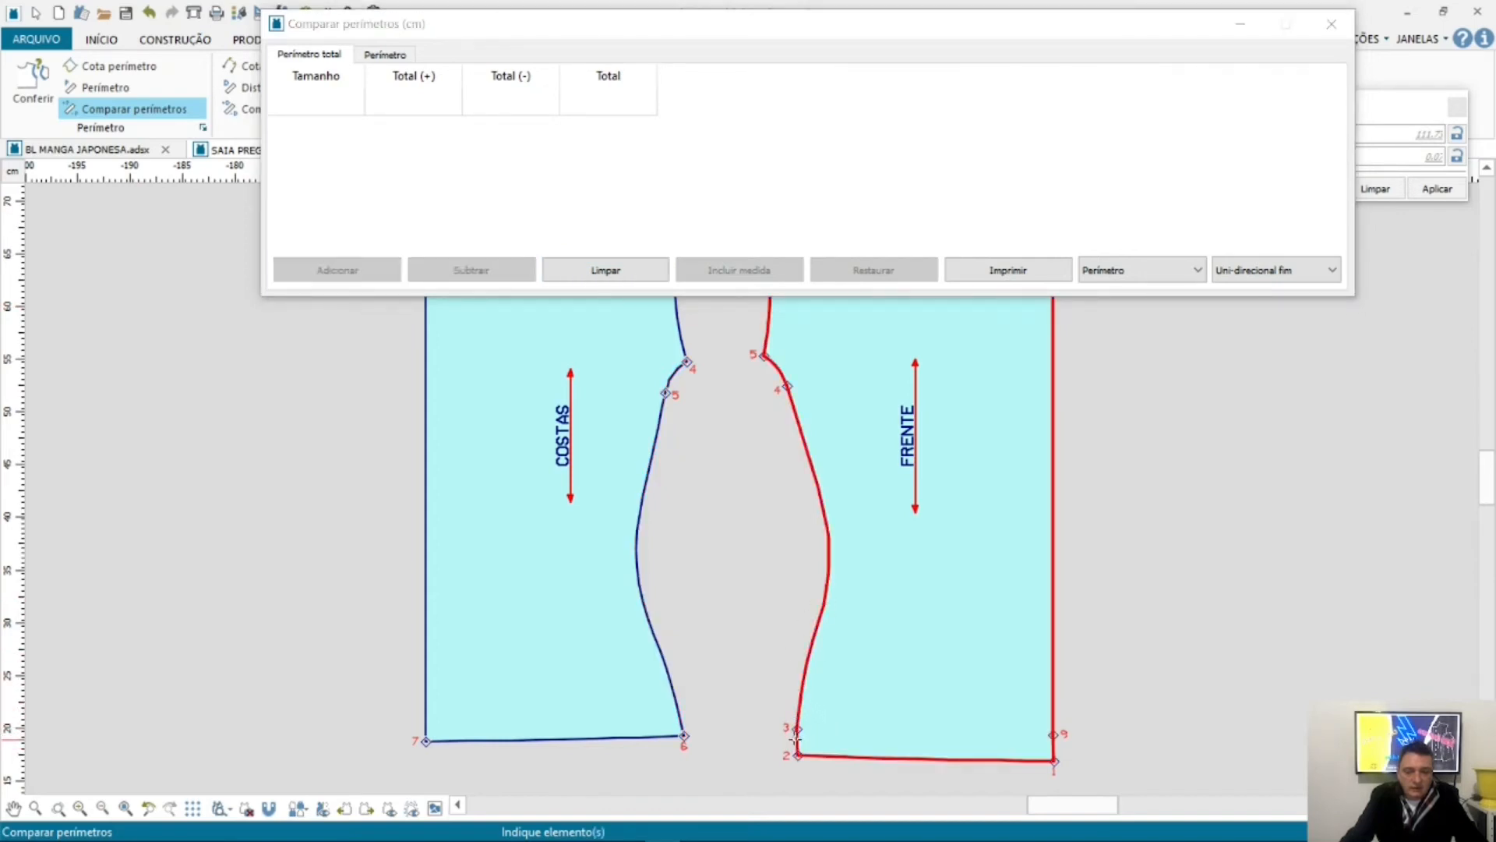
pyautogui.click(795, 739)
pyautogui.click(796, 751)
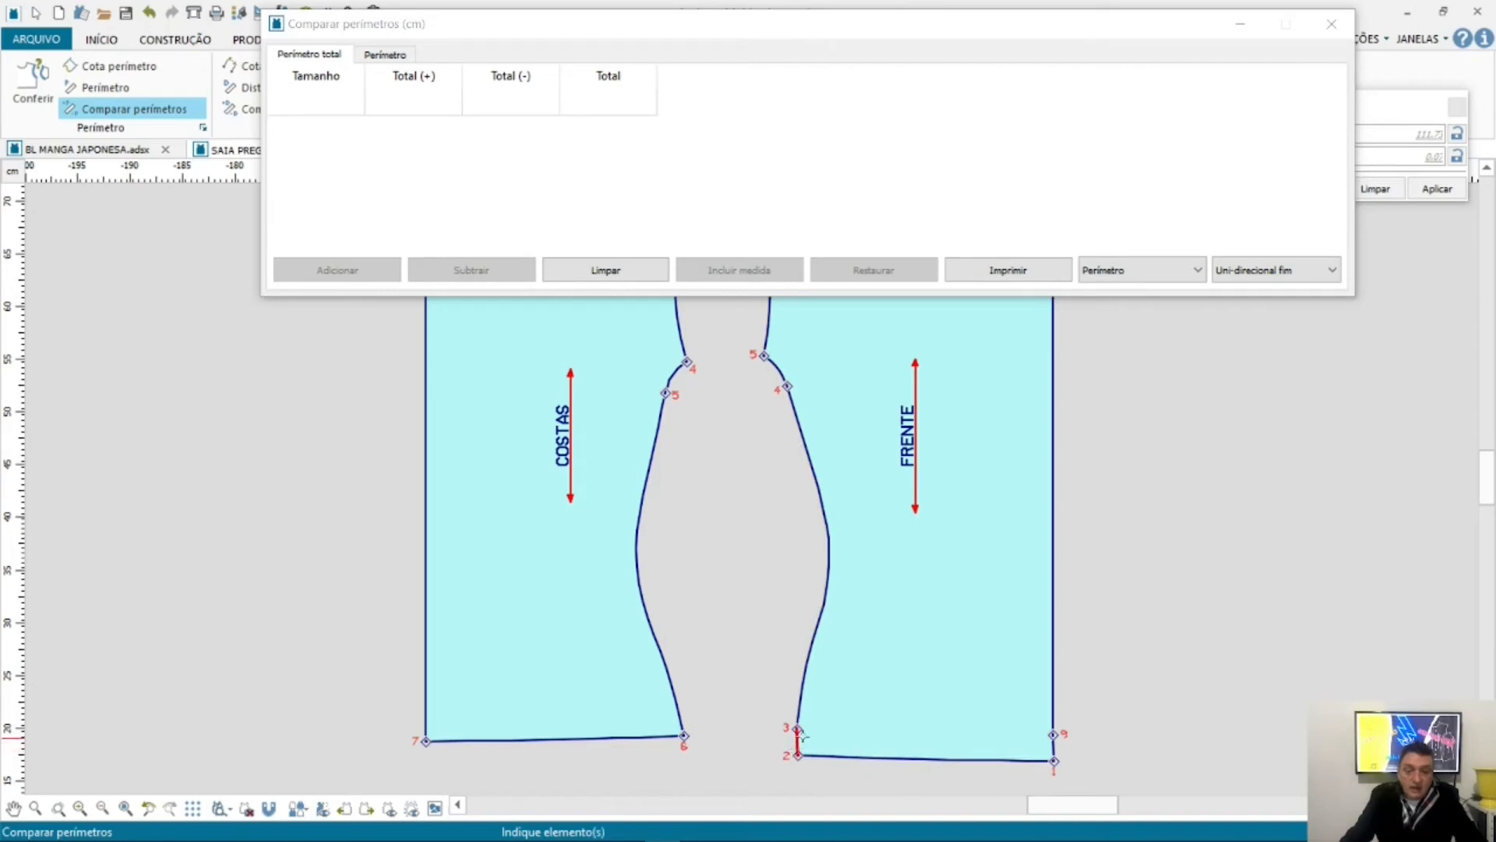
pyautogui.click(808, 719)
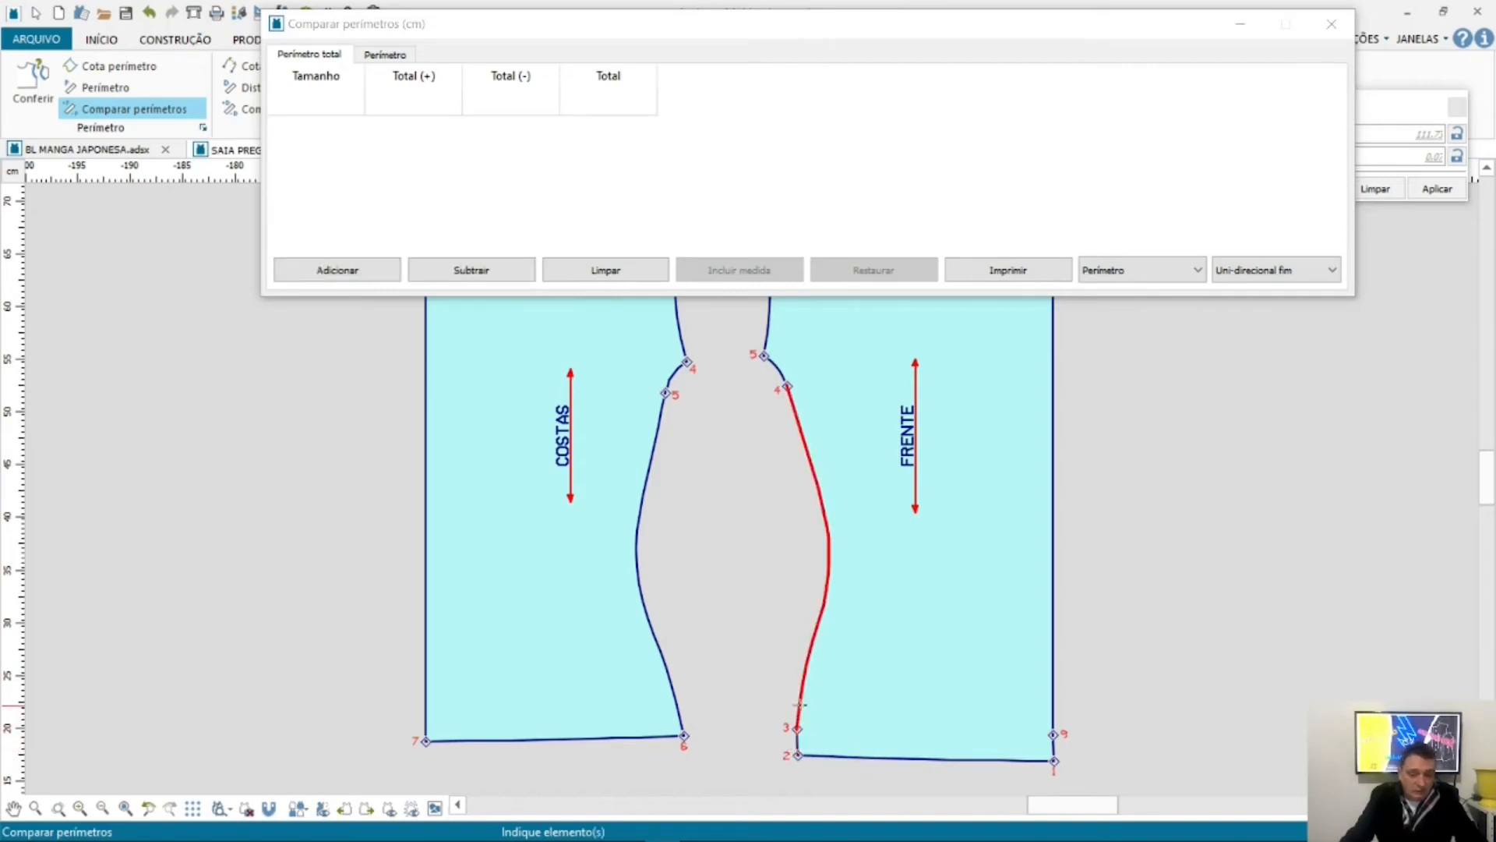
pyautogui.click(798, 745)
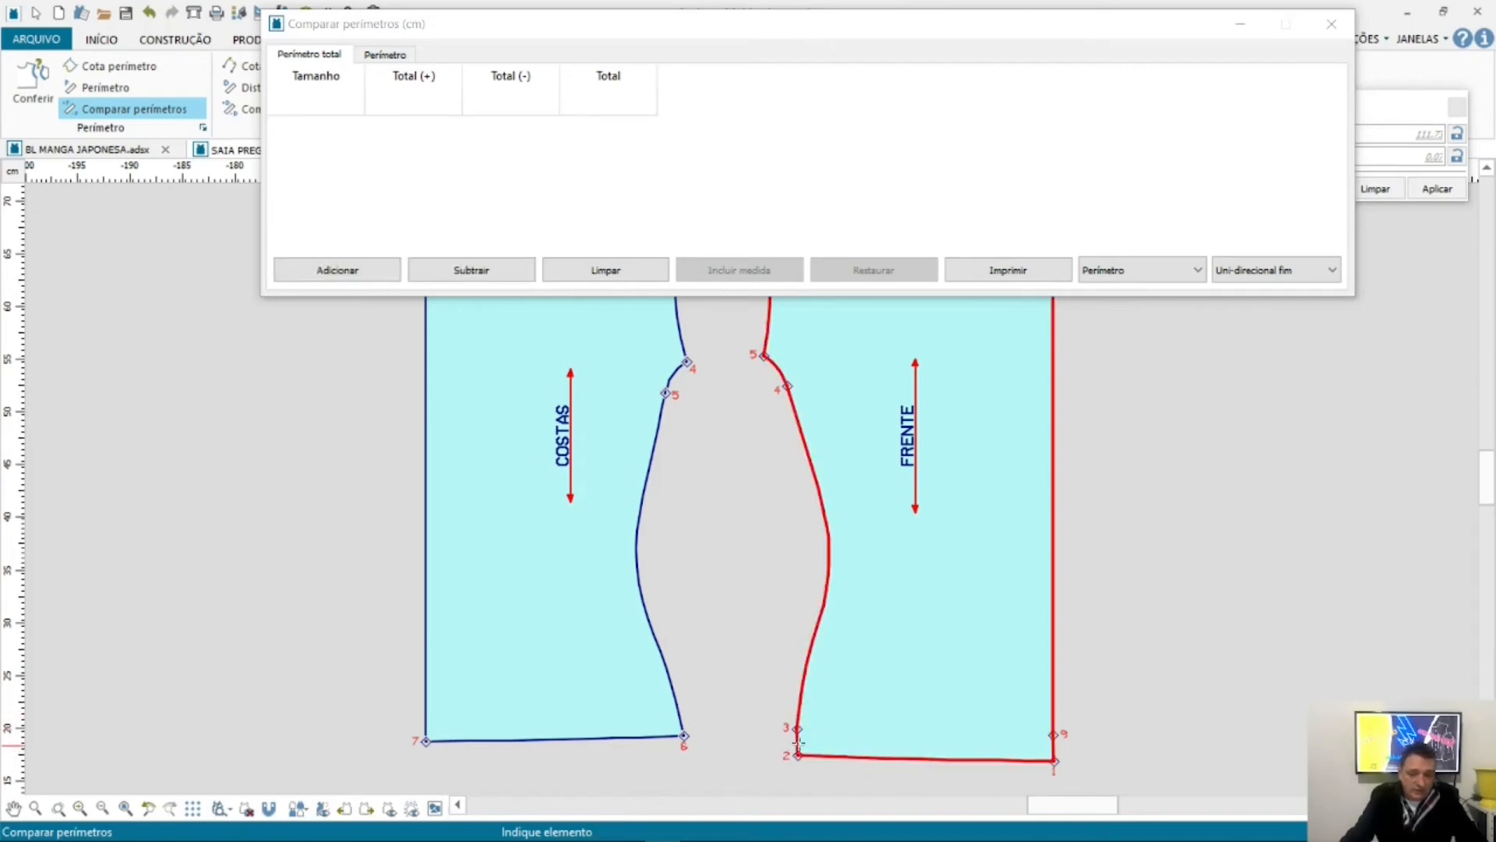
pyautogui.click(798, 742)
pyautogui.click(810, 688)
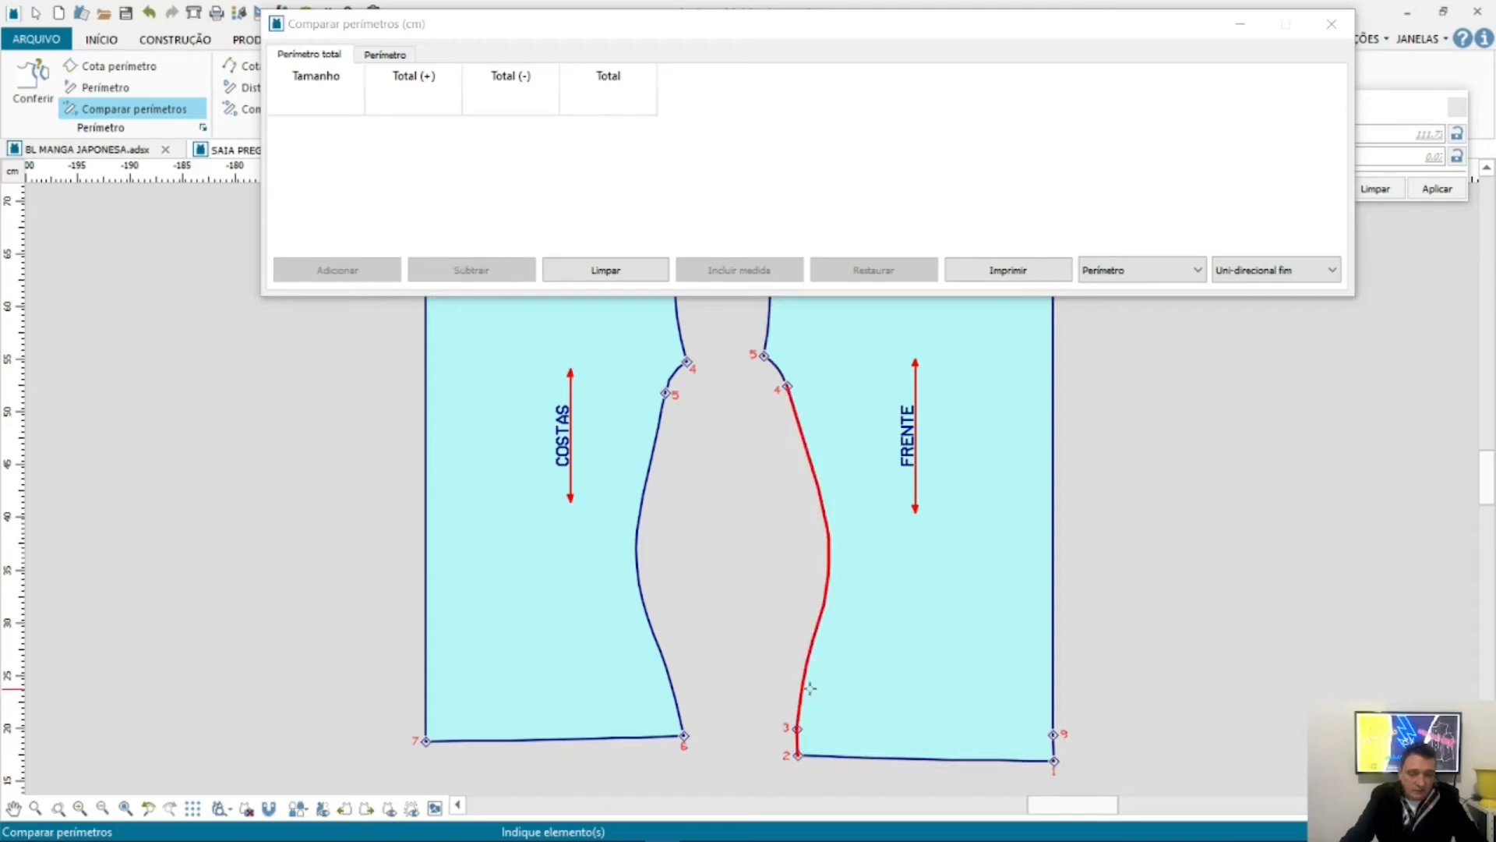
pyautogui.click(792, 374)
pyautogui.click(336, 269)
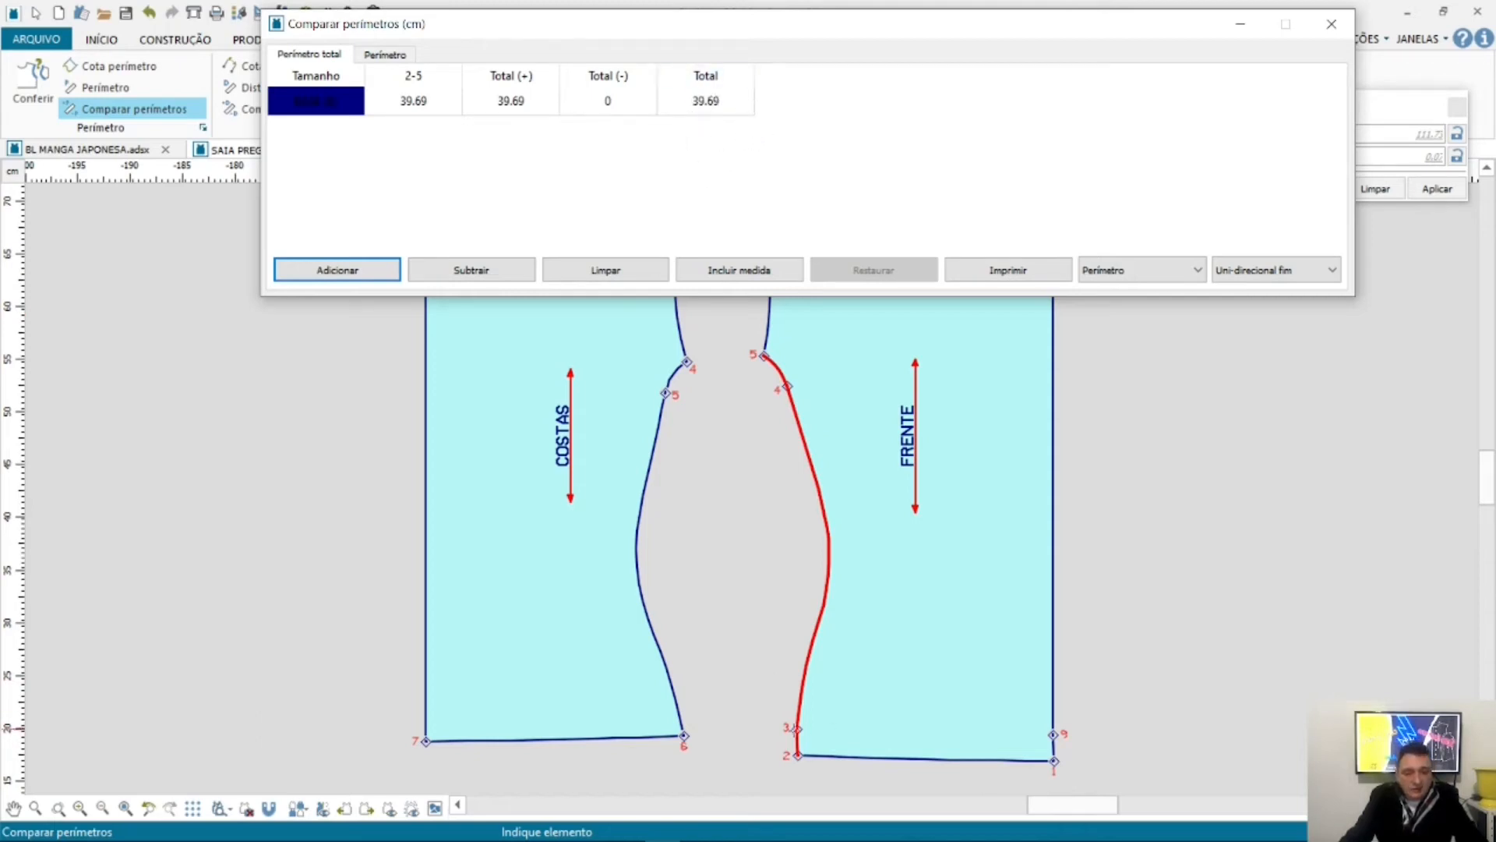
# Step: Close the perimeter comparison and examine the short side segment between points 2 and 3 at the FRENTE hem
pyautogui.click(752, 765)
pyautogui.click(797, 714)
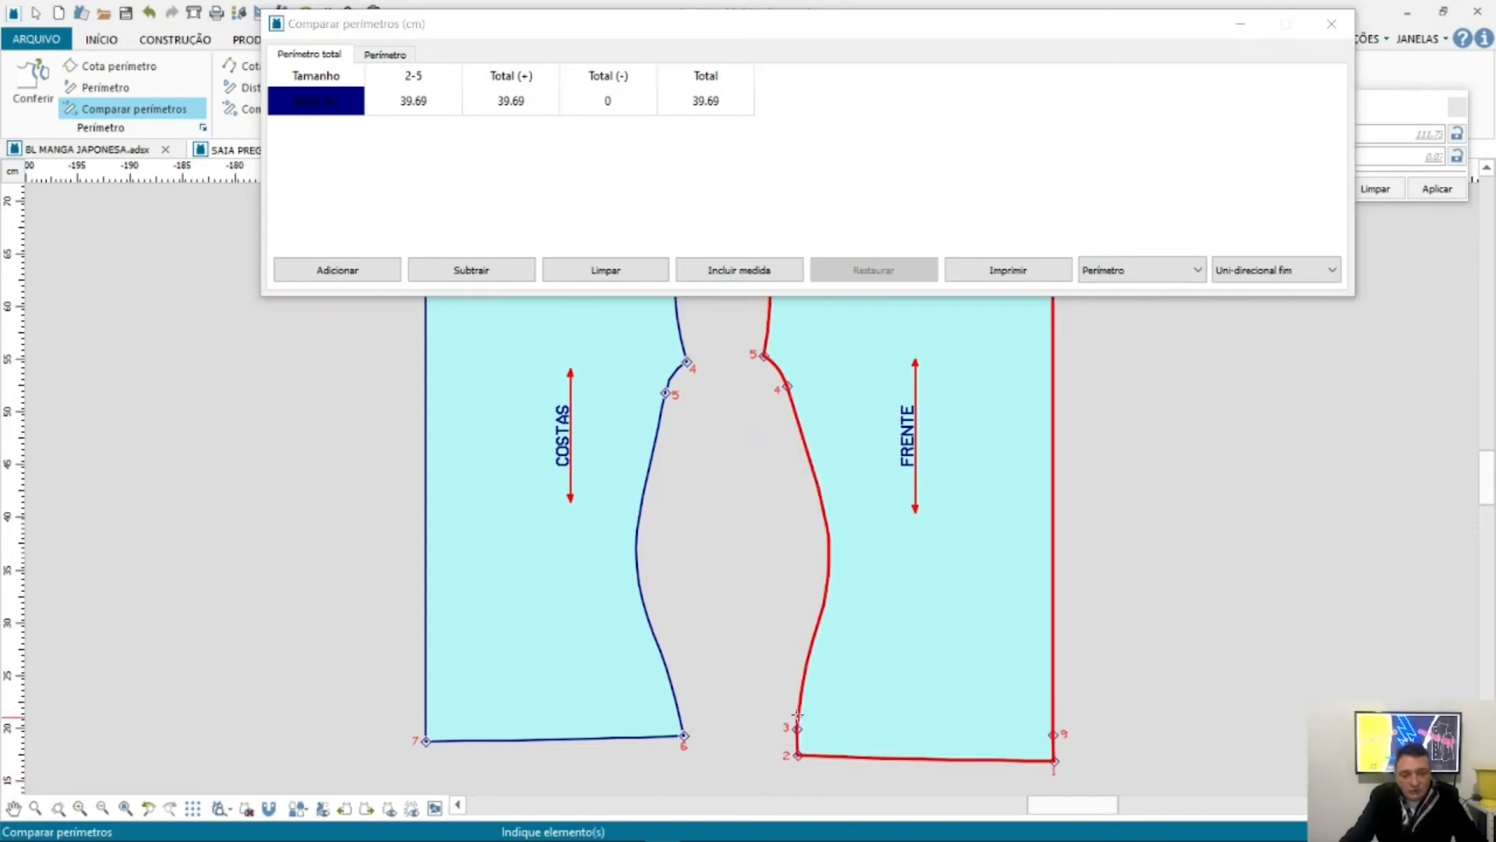
pyautogui.click(750, 696)
pyautogui.scroll(7, 785, 748)
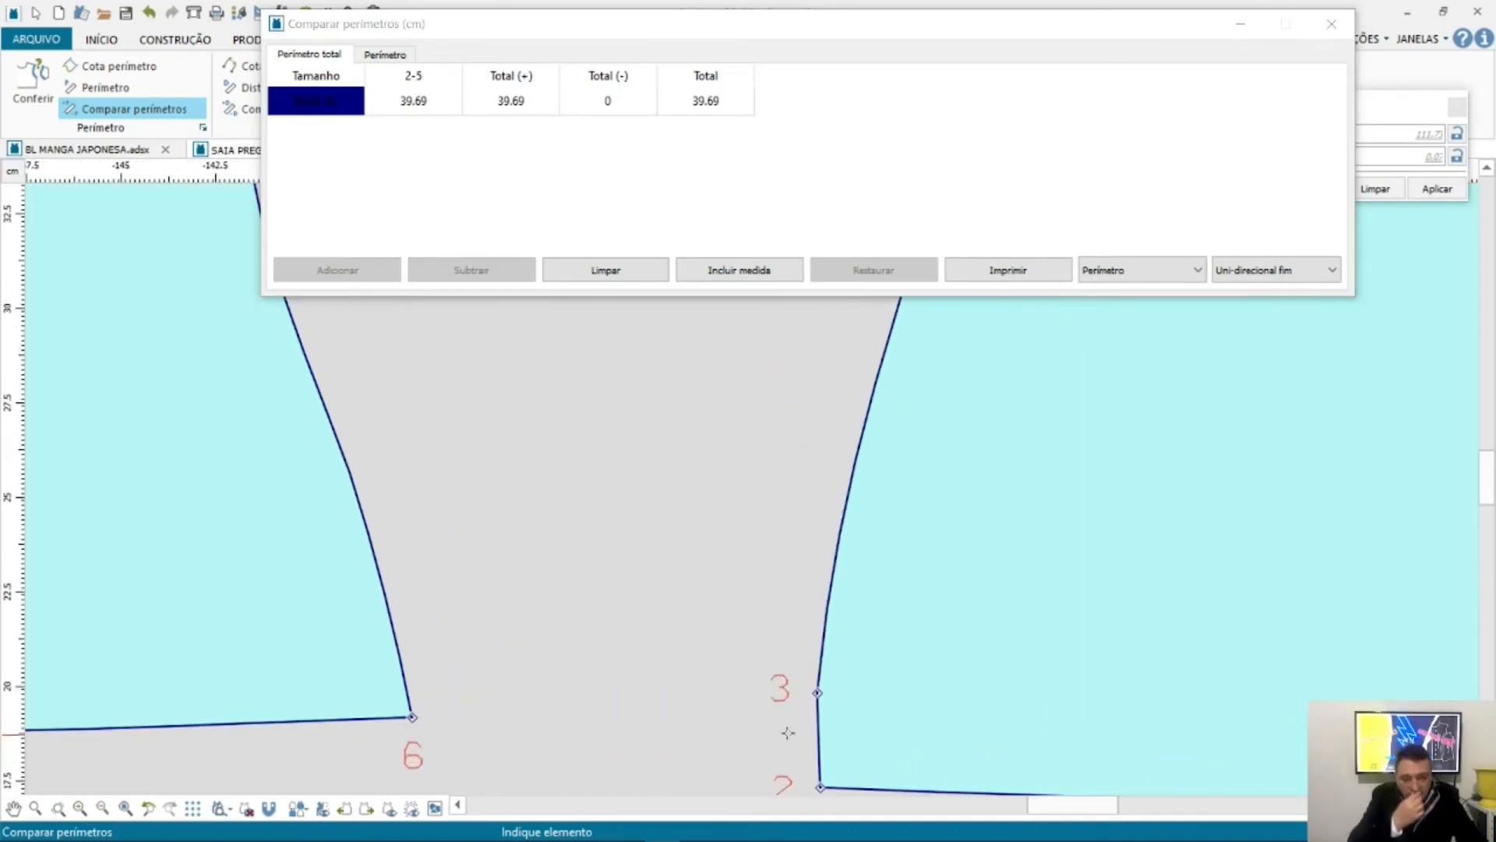
pyautogui.scroll(-1, 594, 690)
pyautogui.scroll(-2, 593, 690)
pyautogui.press('Escape')
pyautogui.scroll(3, 717, 738)
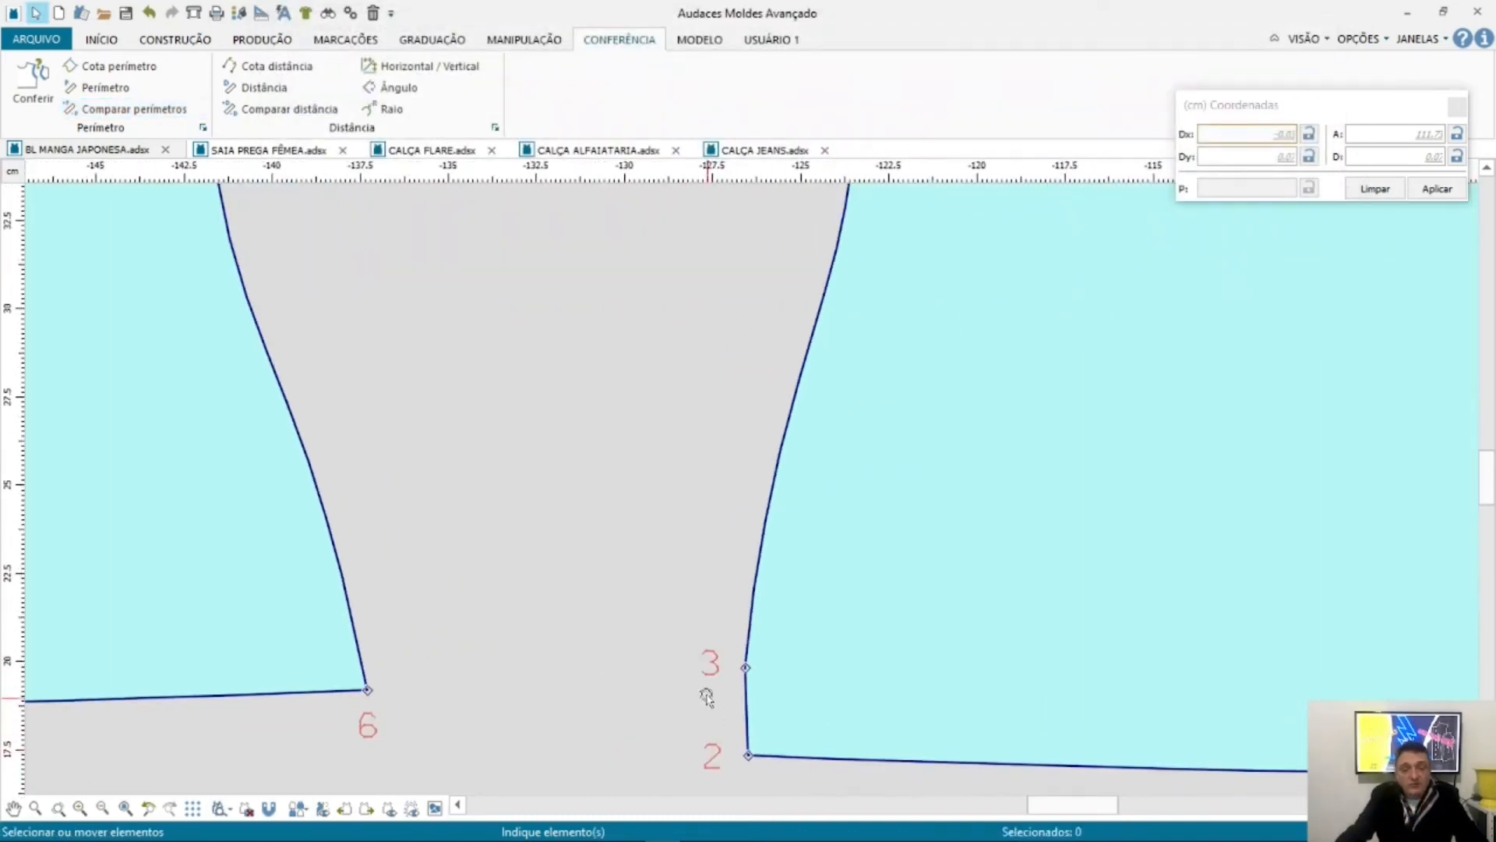
pyautogui.moveTo(702, 650); pyautogui.dragTo(827, 674)
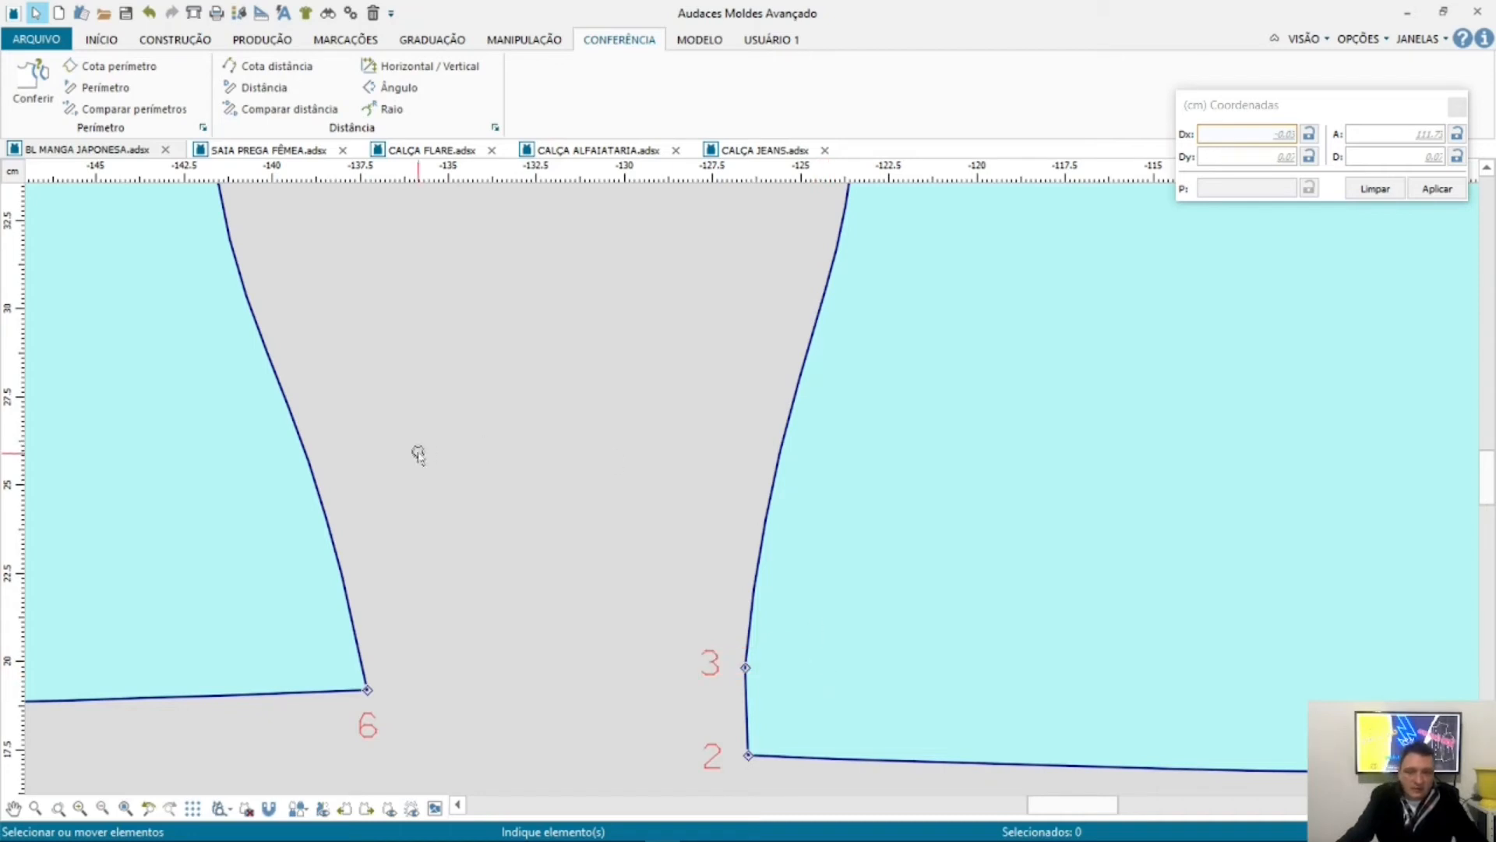
# Step: Show the seam allowances and unfold the COSTAS piece along its center back line
pyautogui.scroll(-6, 417, 456)
pyautogui.scroll(-3, 374, 374)
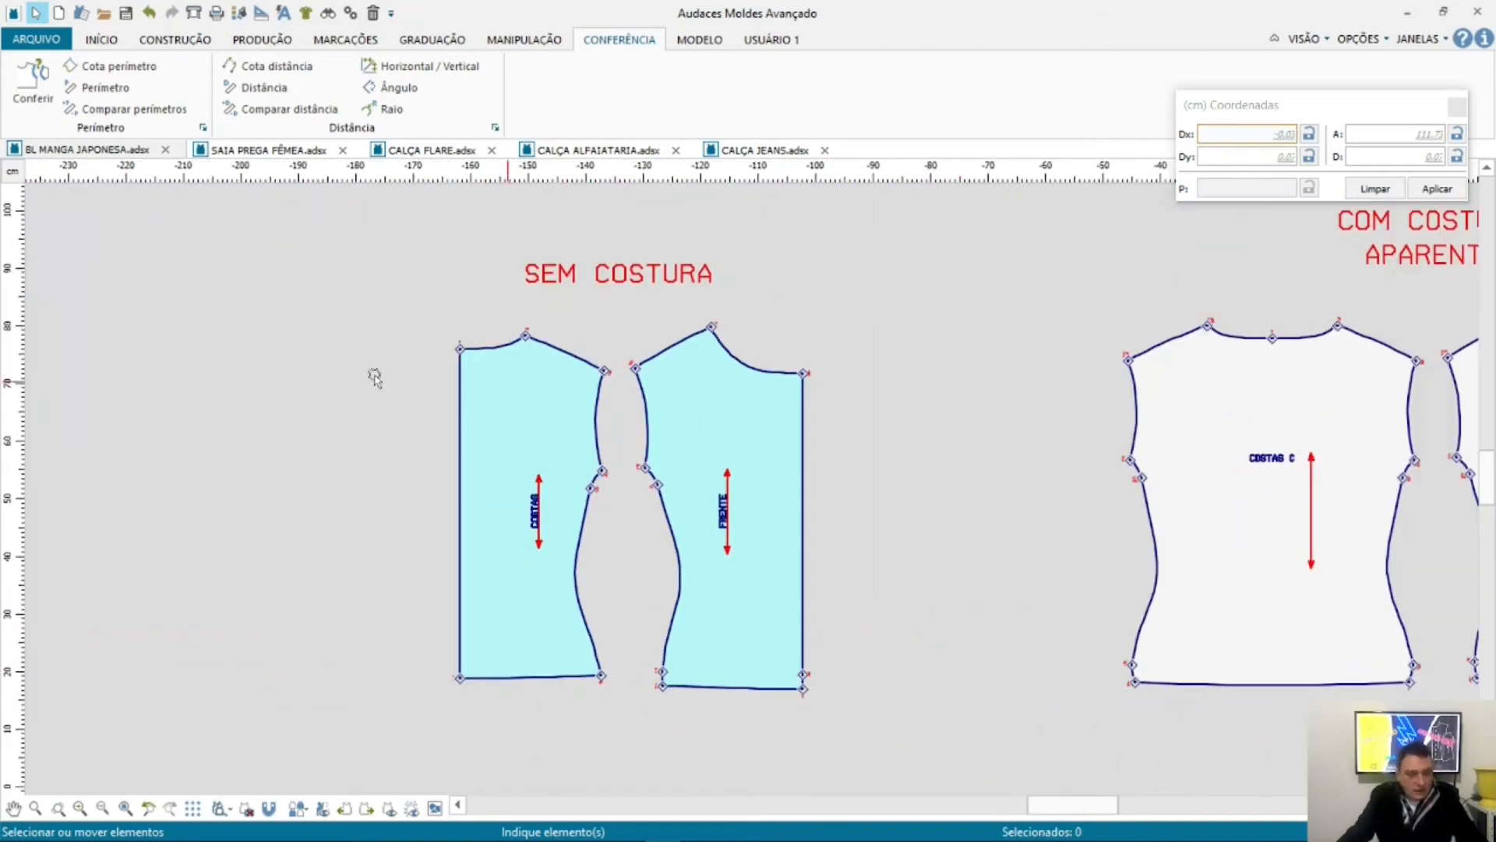
pyautogui.scroll(2, 260, 534)
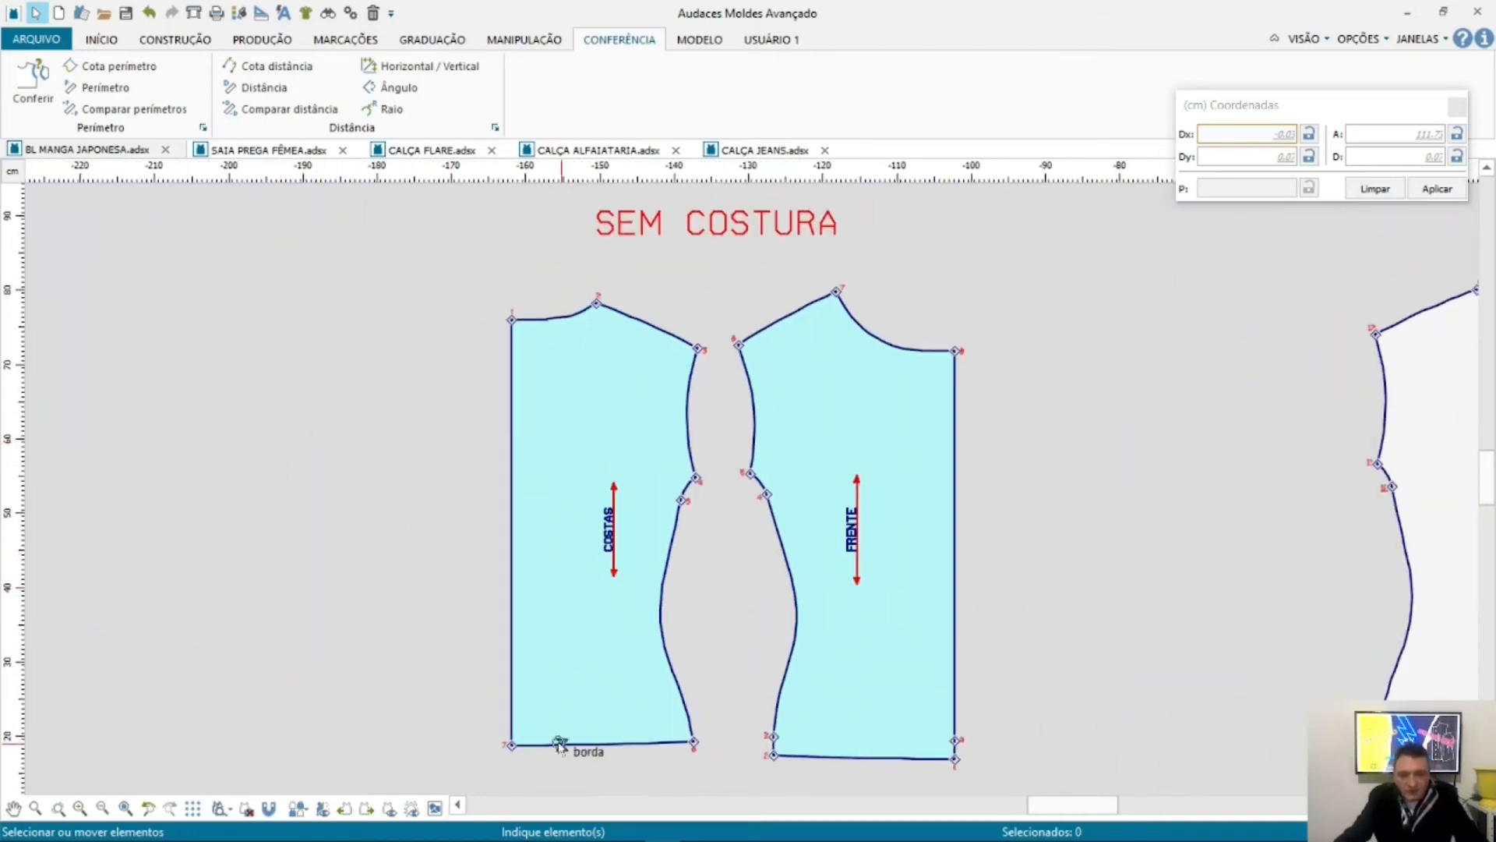
pyautogui.click(411, 809)
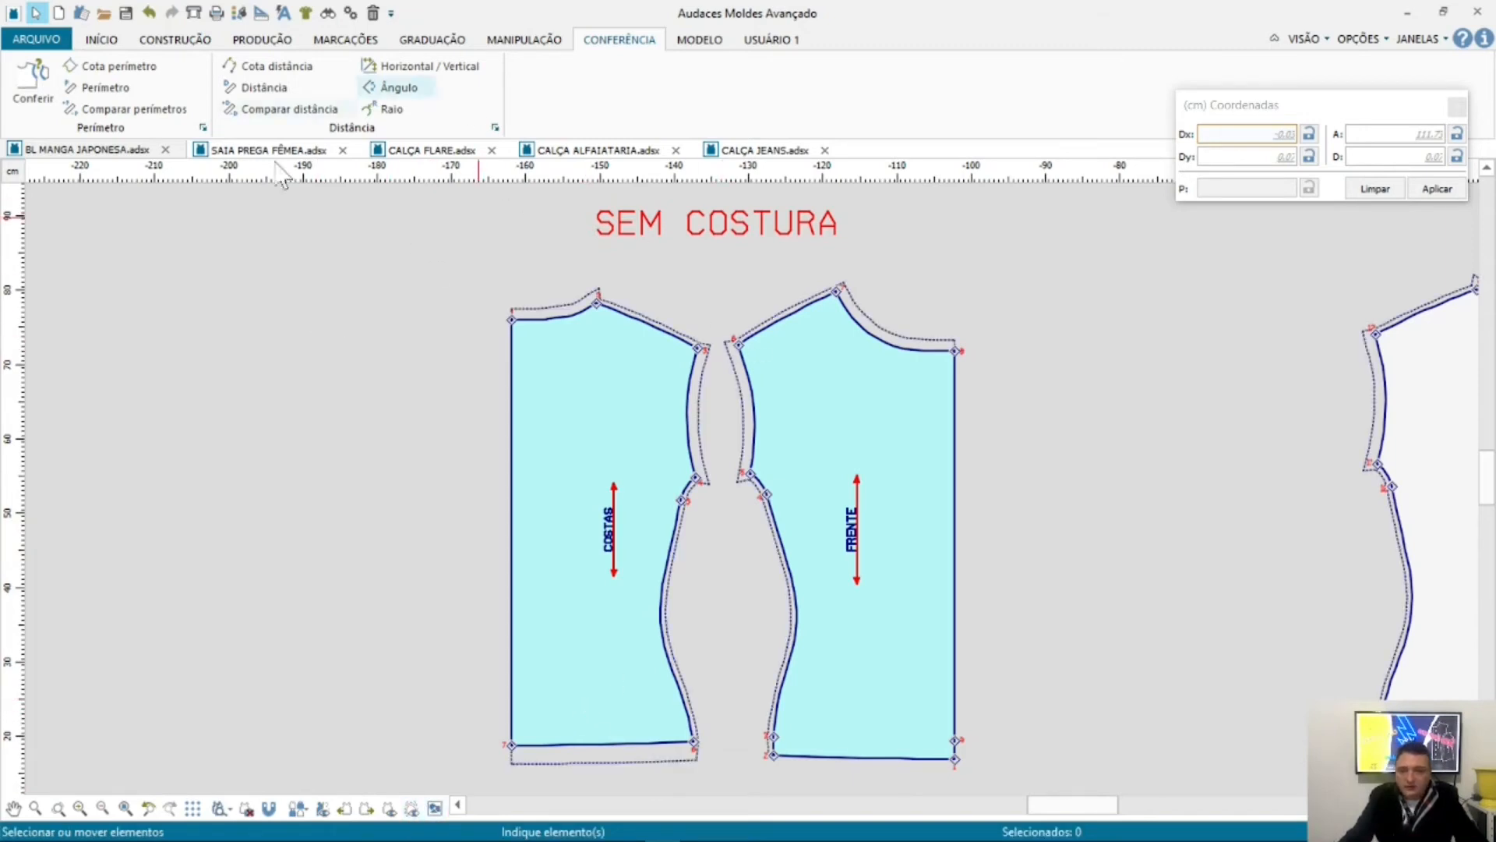
pyautogui.click(262, 39)
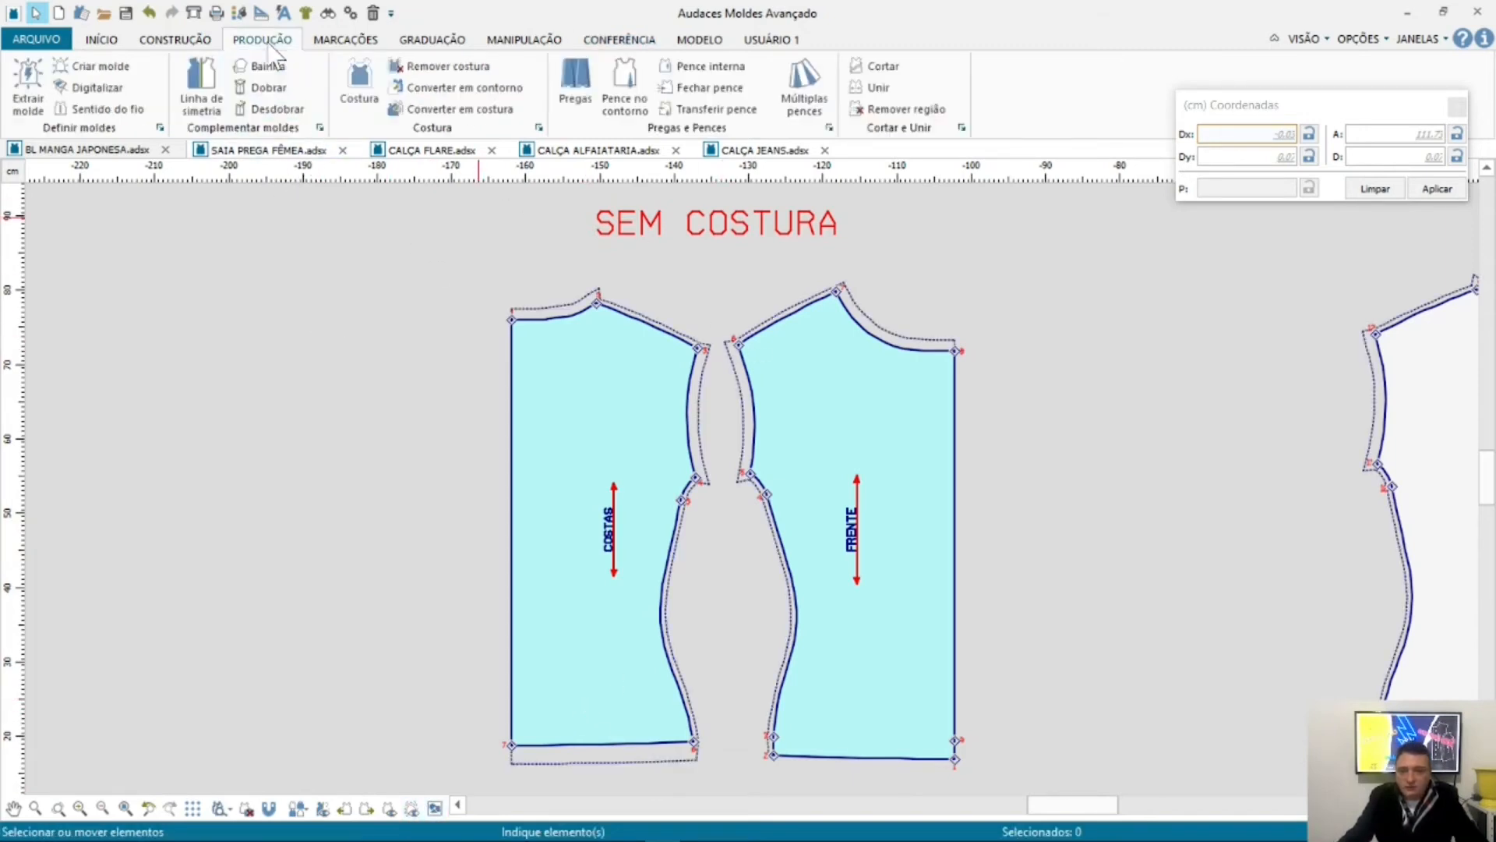
pyautogui.click(293, 115)
pyautogui.click(511, 521)
pyautogui.click(383, 531)
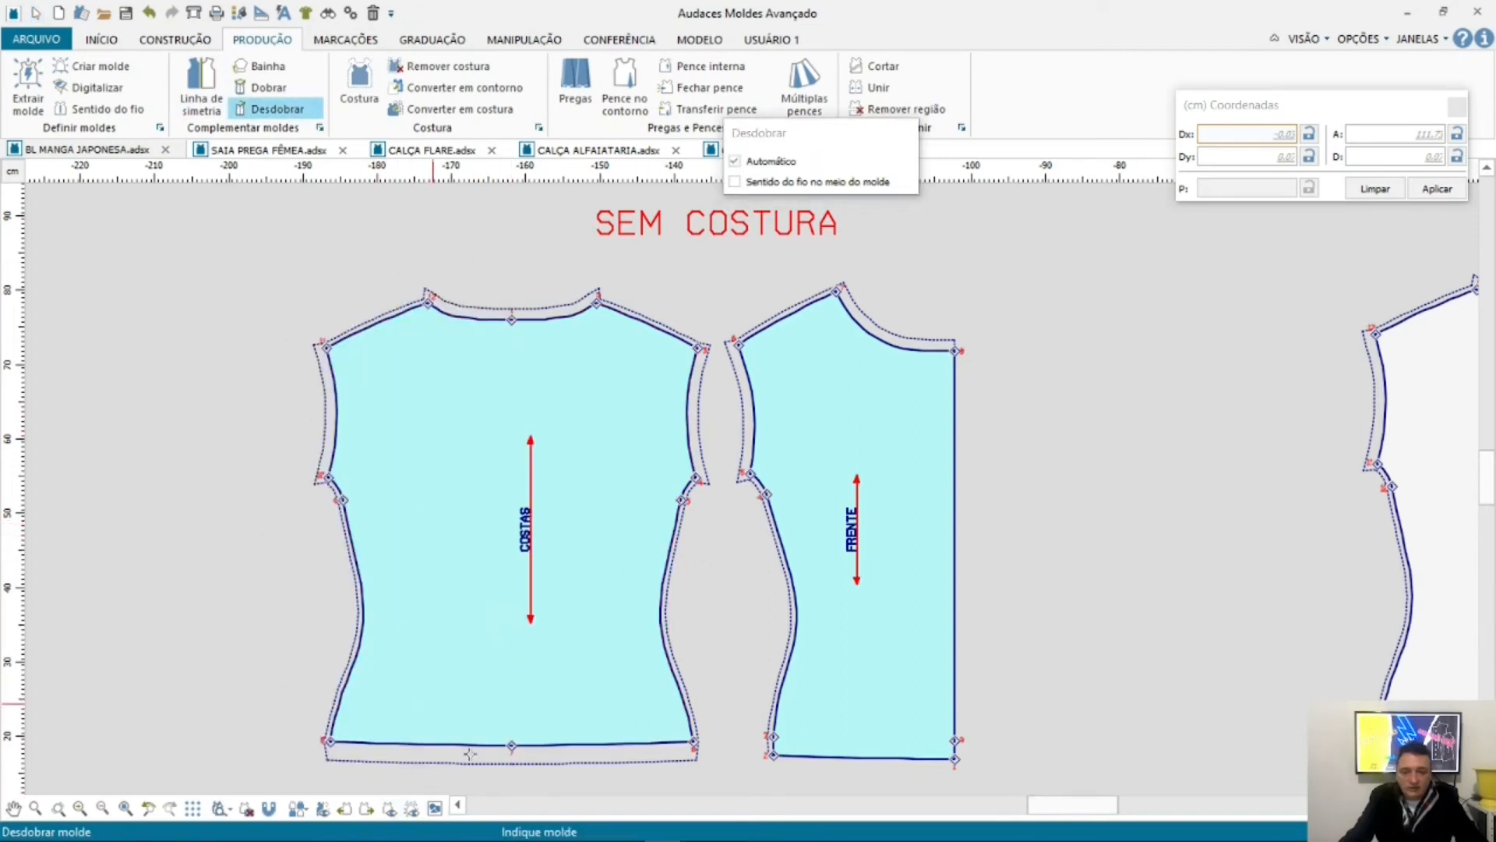
# Step: Unfold the FRENTE piece along its center front line
pyautogui.click(957, 610)
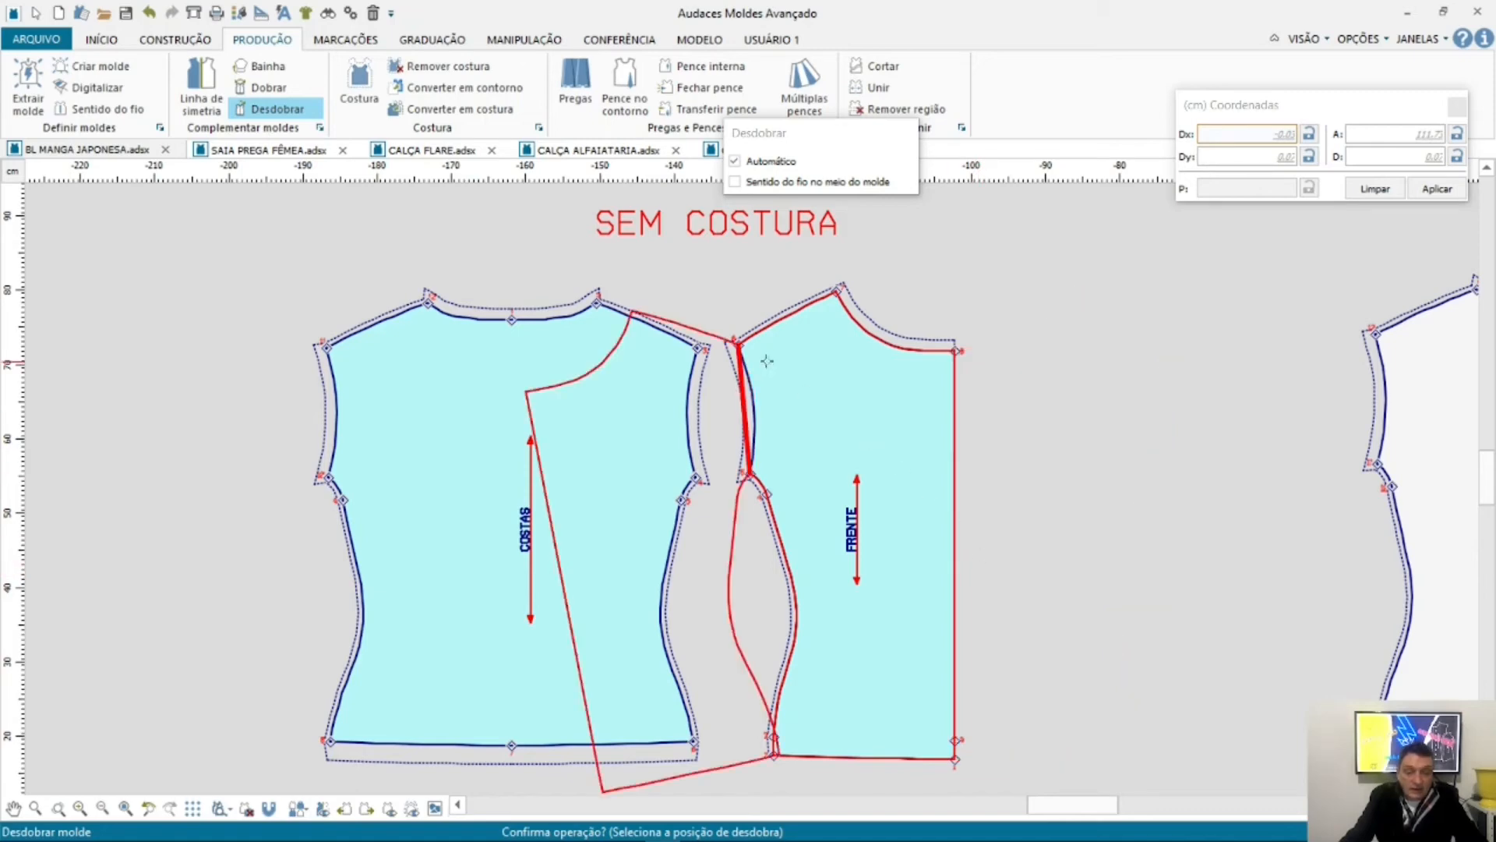
pyautogui.scroll(-2, 764, 359)
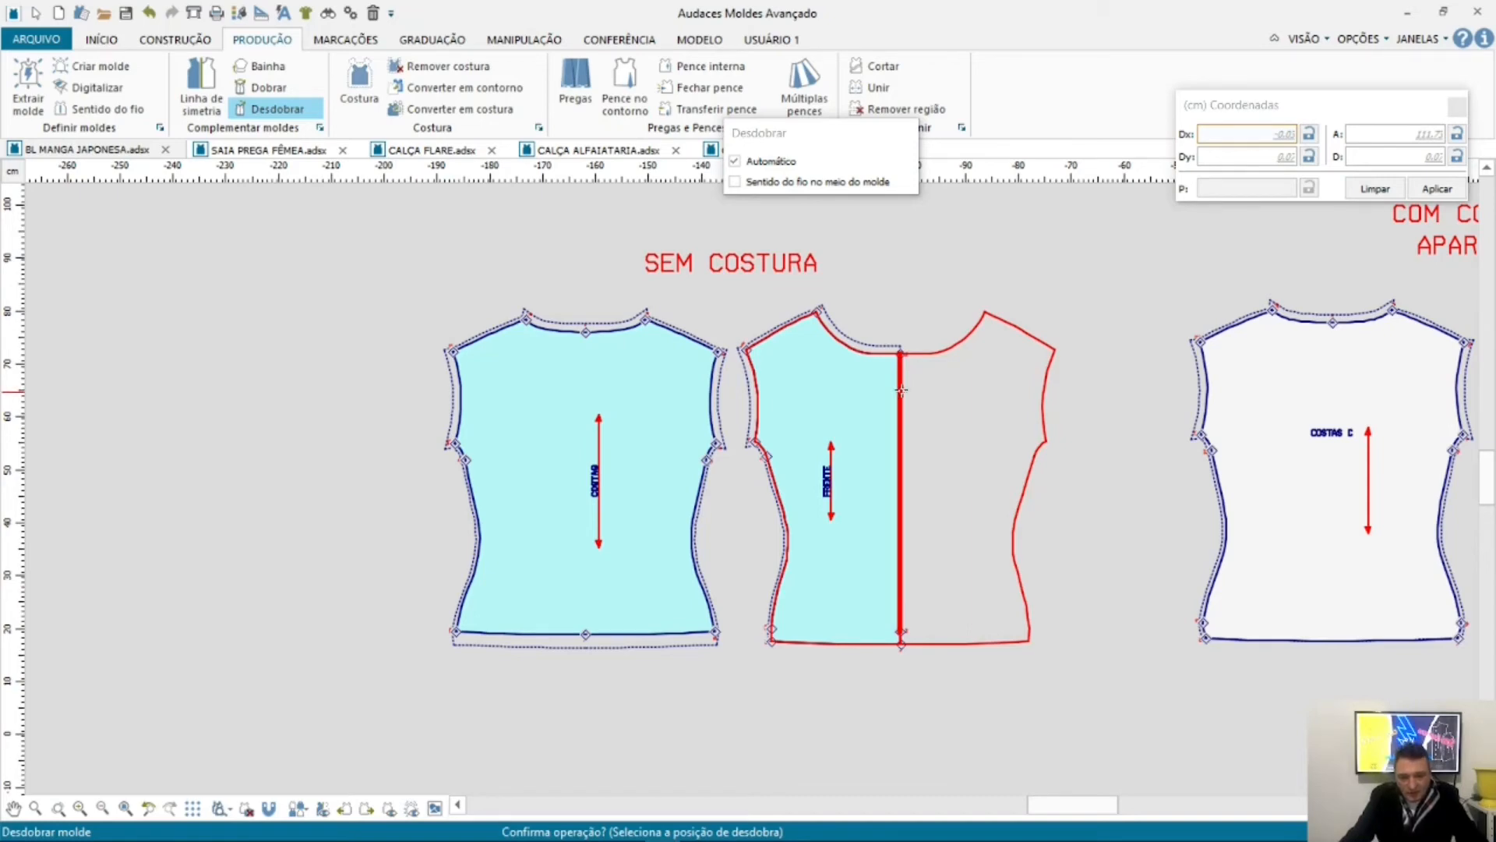
pyautogui.click(929, 553)
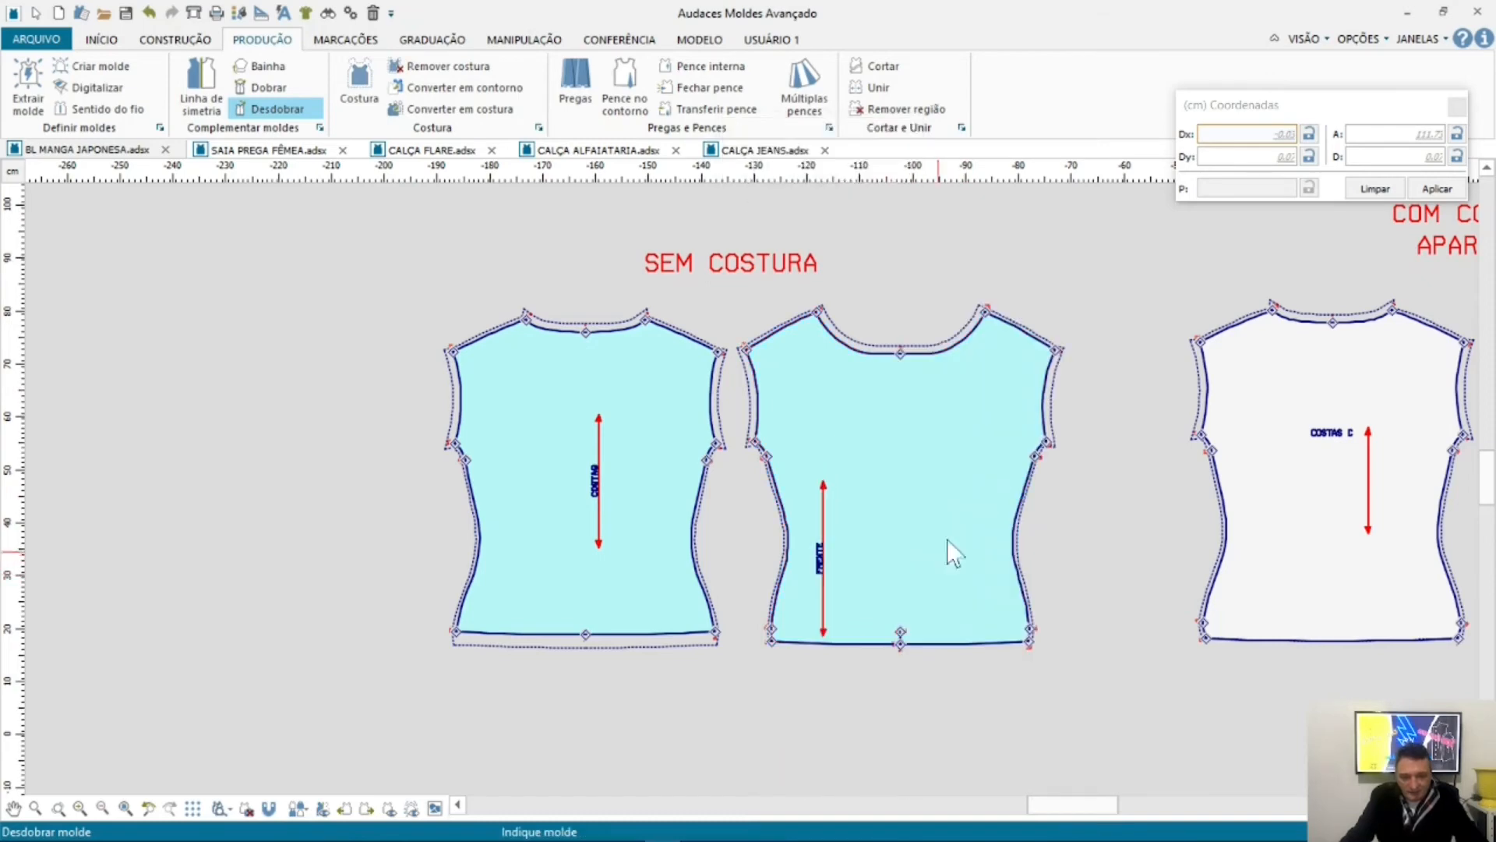
# Step: Delete points 1 and 2 left at the middle of the unfolded FRENTE hem
pyautogui.scroll(5, 902, 652)
pyautogui.scroll(4, 894, 658)
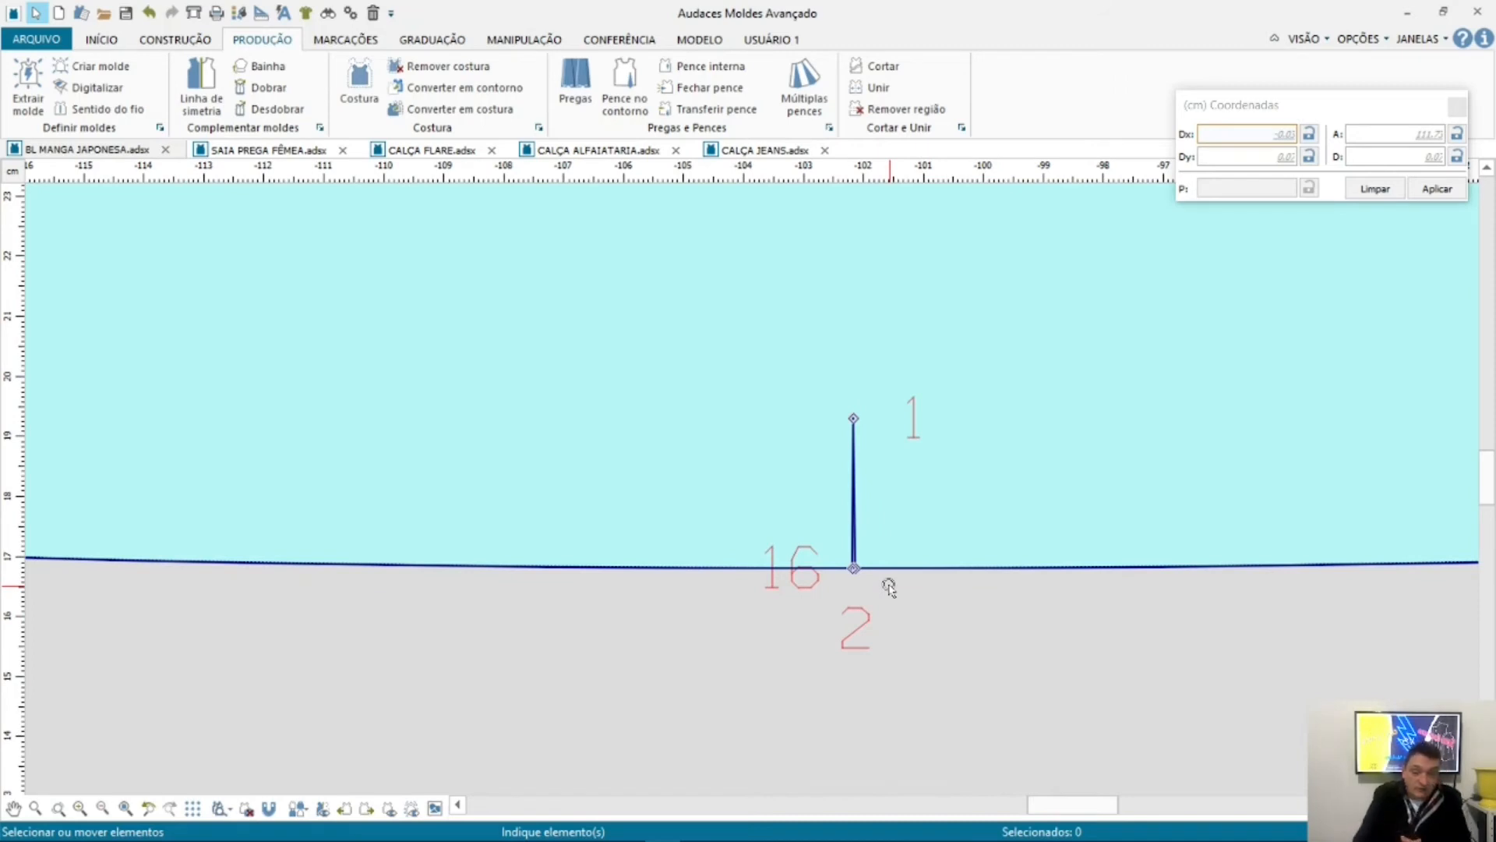
pyautogui.scroll(-5, 780, 631)
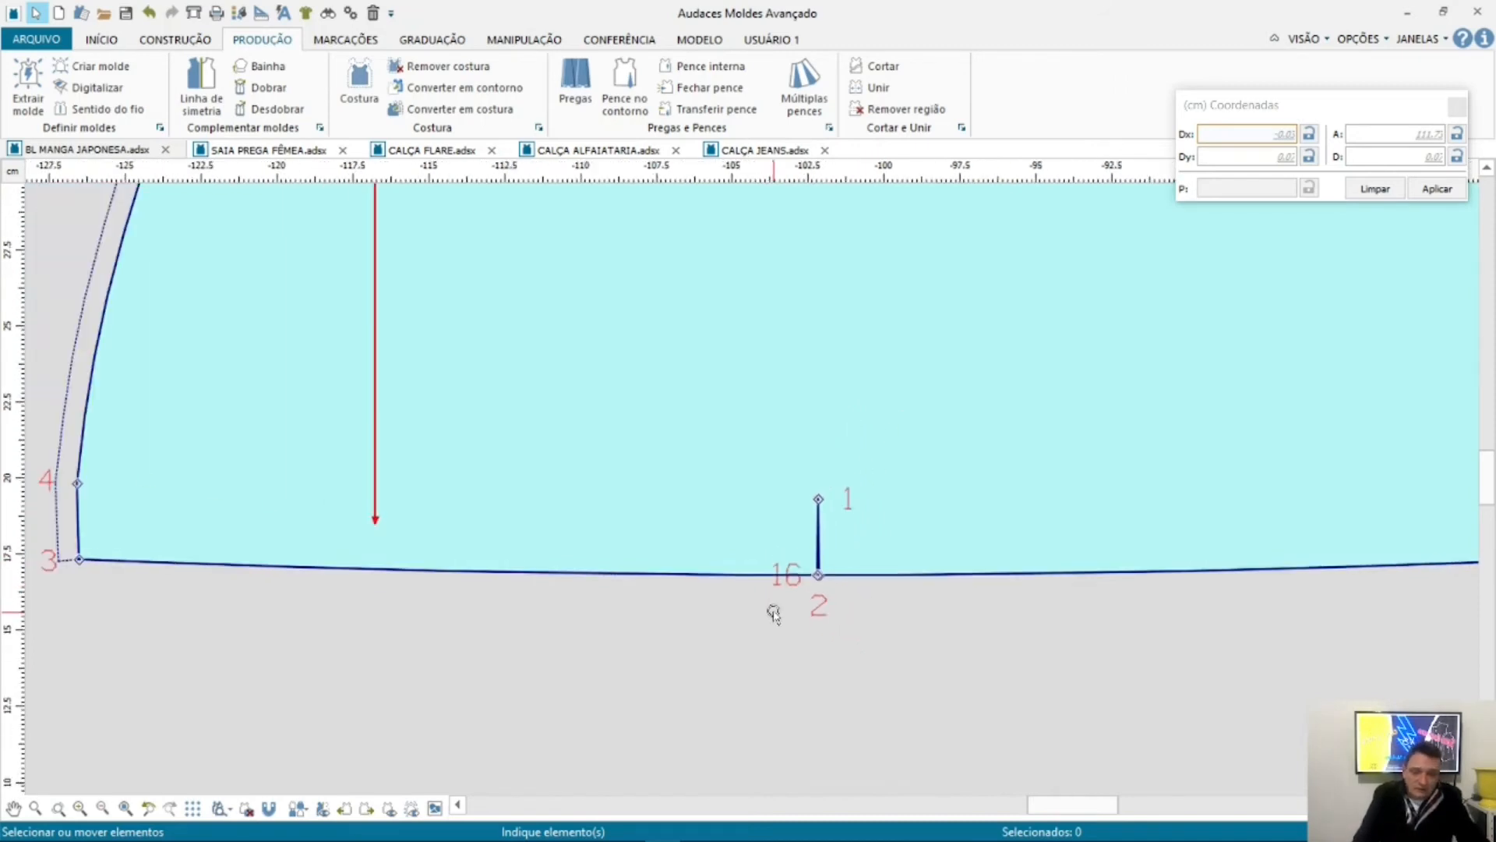
pyautogui.moveTo(275, 657); pyautogui.dragTo(862, 651)
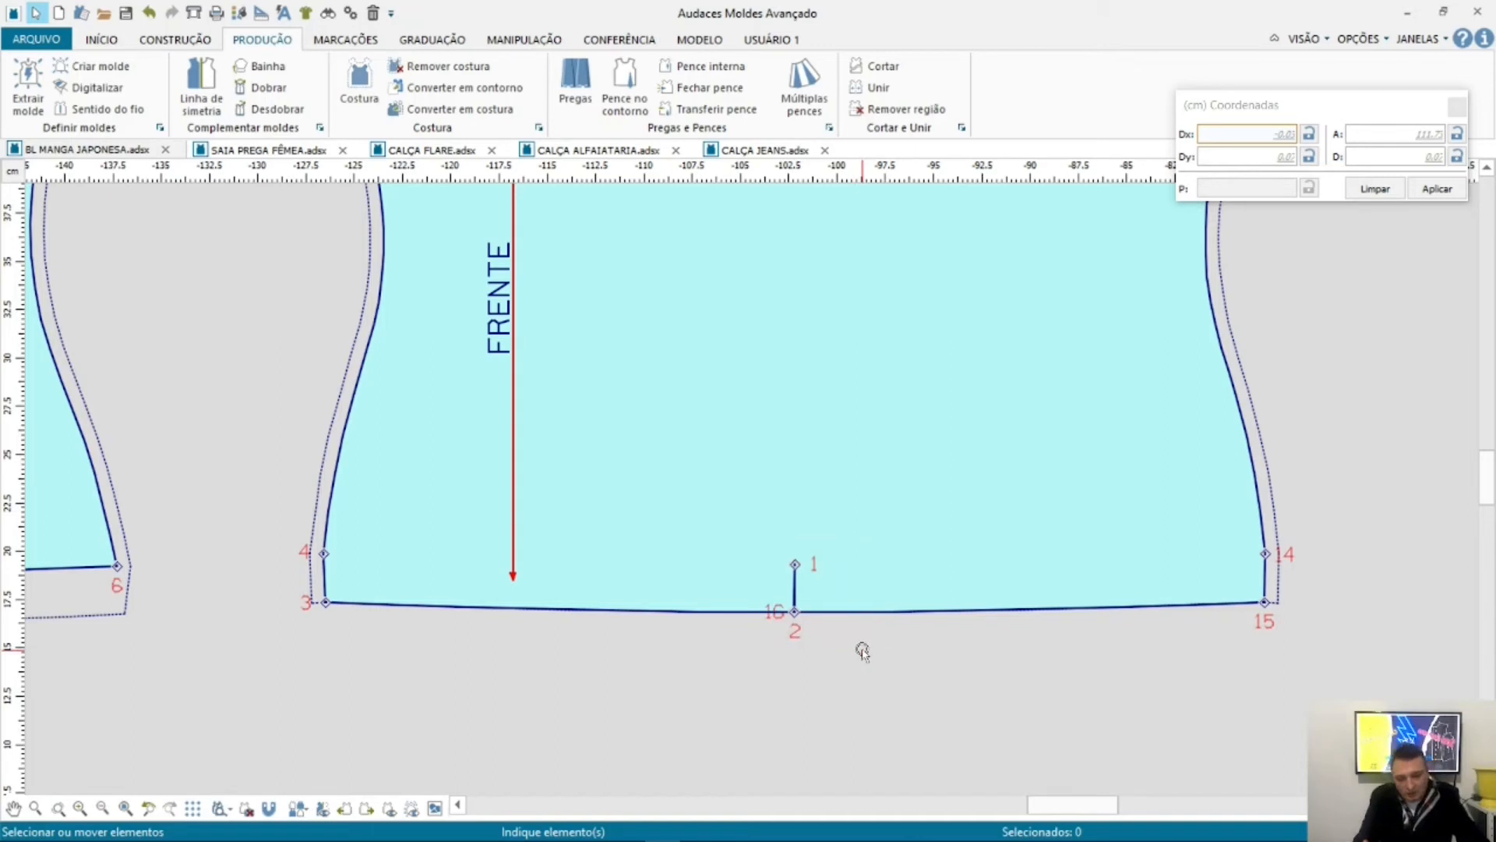
pyautogui.moveTo(761, 656); pyautogui.dragTo(835, 515)
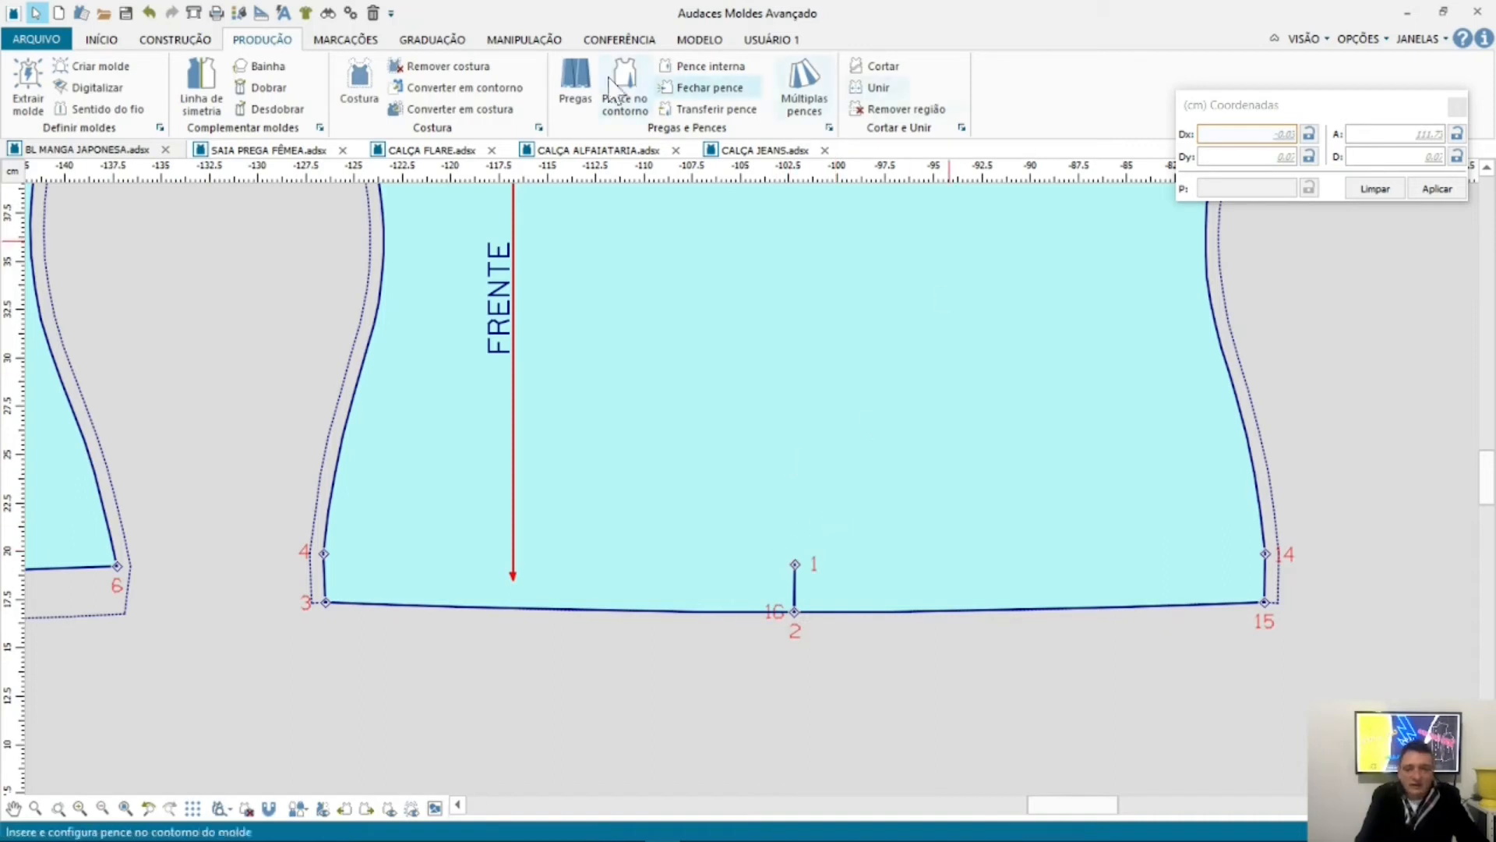
pyautogui.click(536, 44)
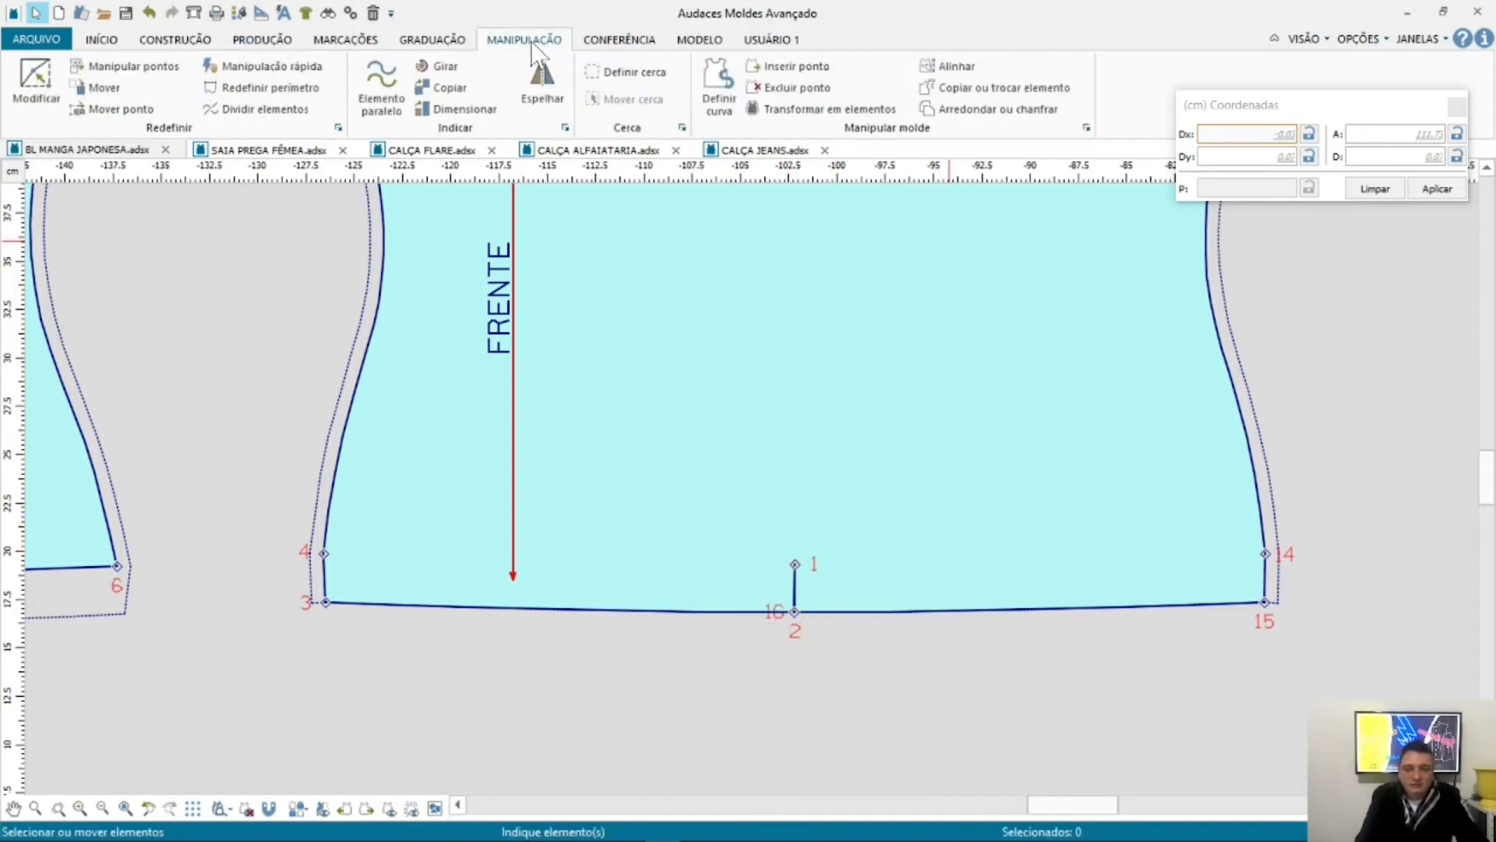
pyautogui.click(790, 87)
pyautogui.click(848, 611)
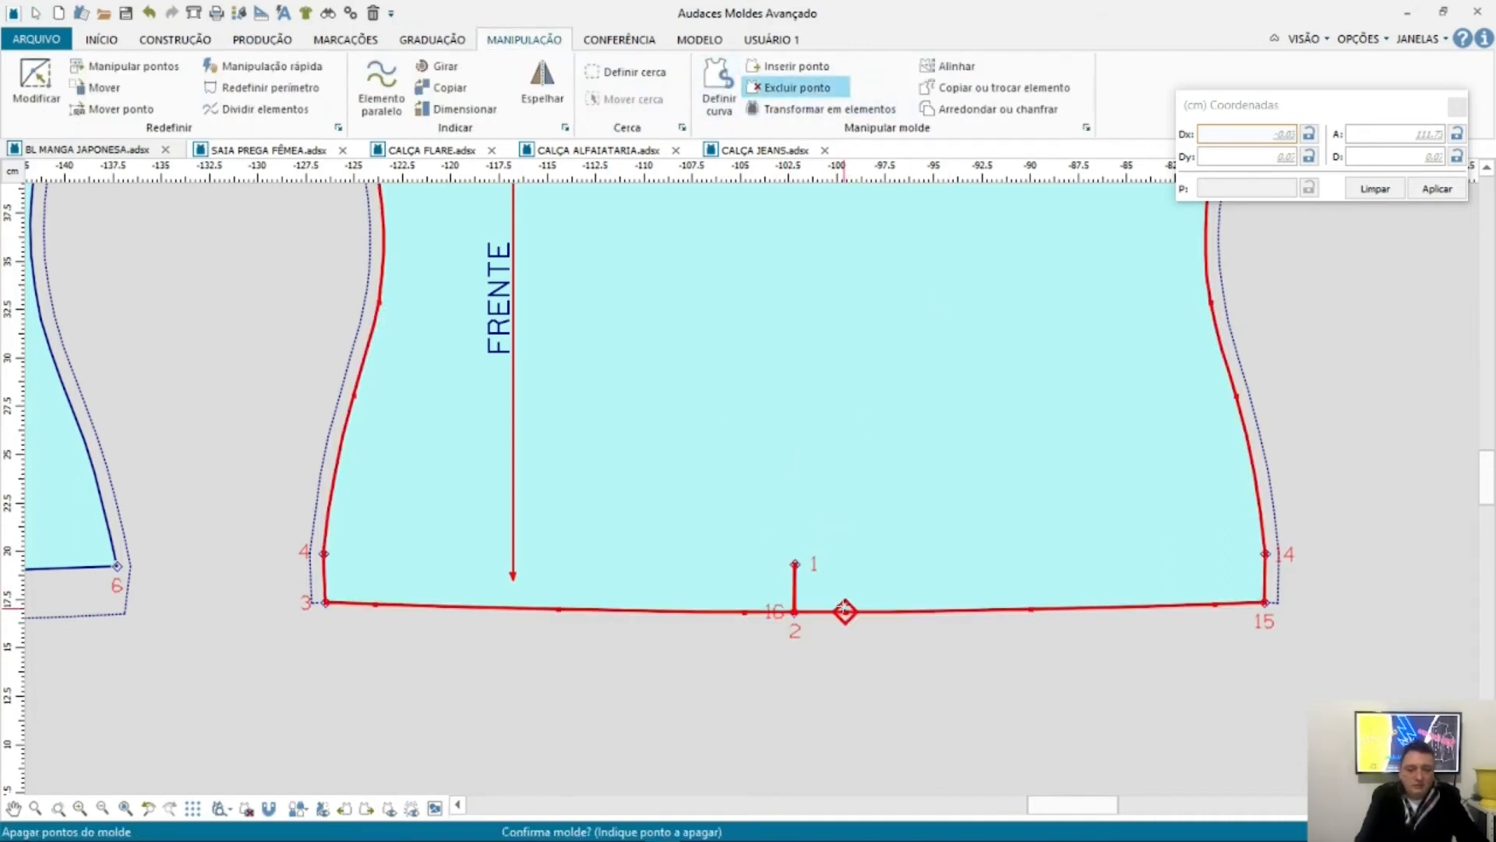
pyautogui.click(798, 555)
pyautogui.rightClick(812, 589)
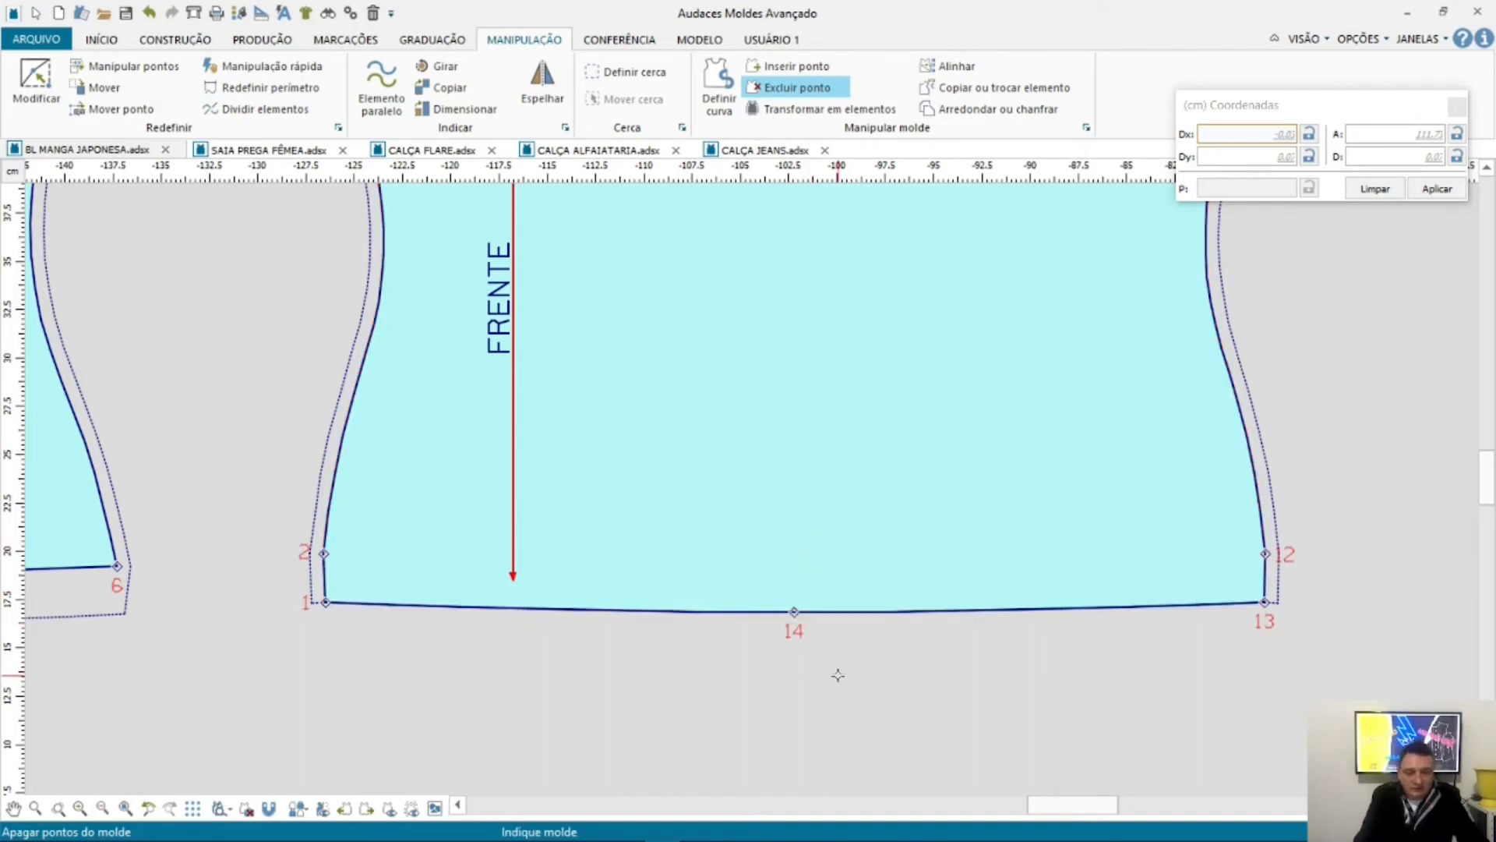
pyautogui.press('Escape')
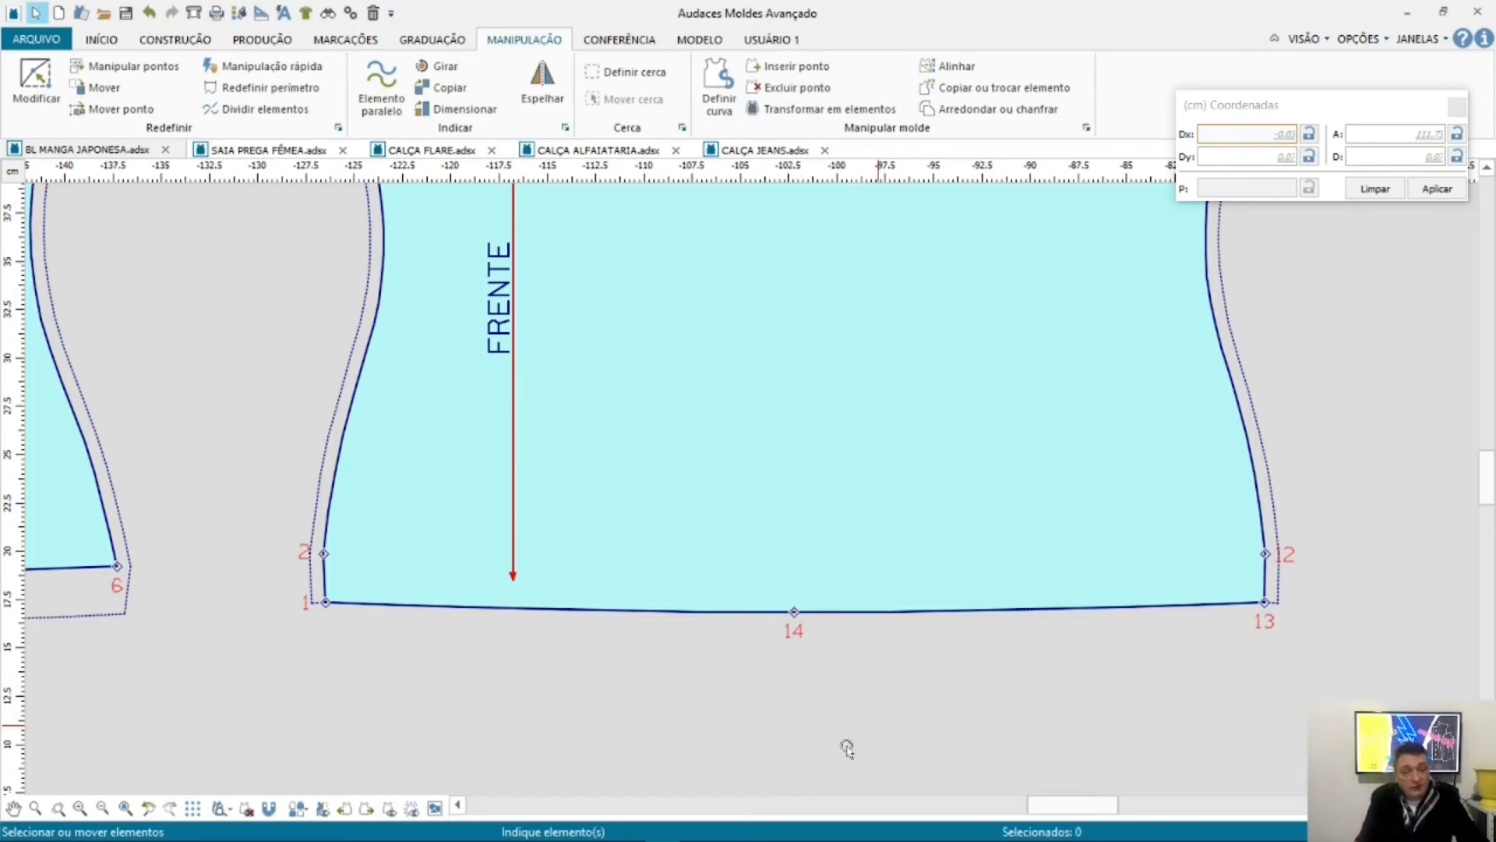
# Step: Examine the hems of the unfolded COSTAS and FRENTE pieces, comparing the back's hem allowance with the front's lower side corners
pyautogui.scroll(-1, 832, 760)
pyautogui.scroll(-2, 833, 760)
pyautogui.scroll(1, 833, 757)
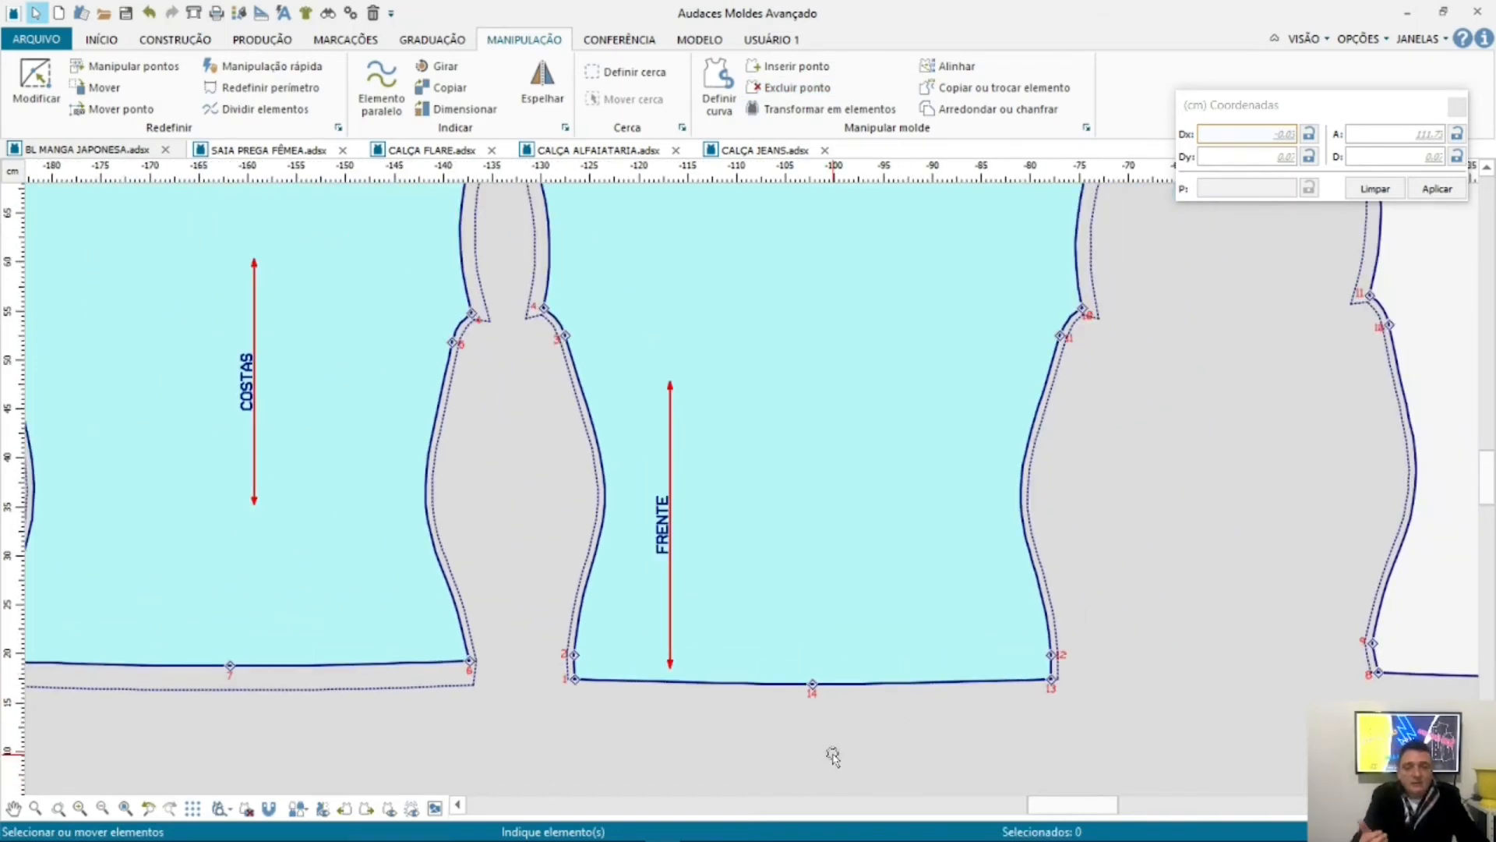
pyautogui.scroll(-1, 833, 757)
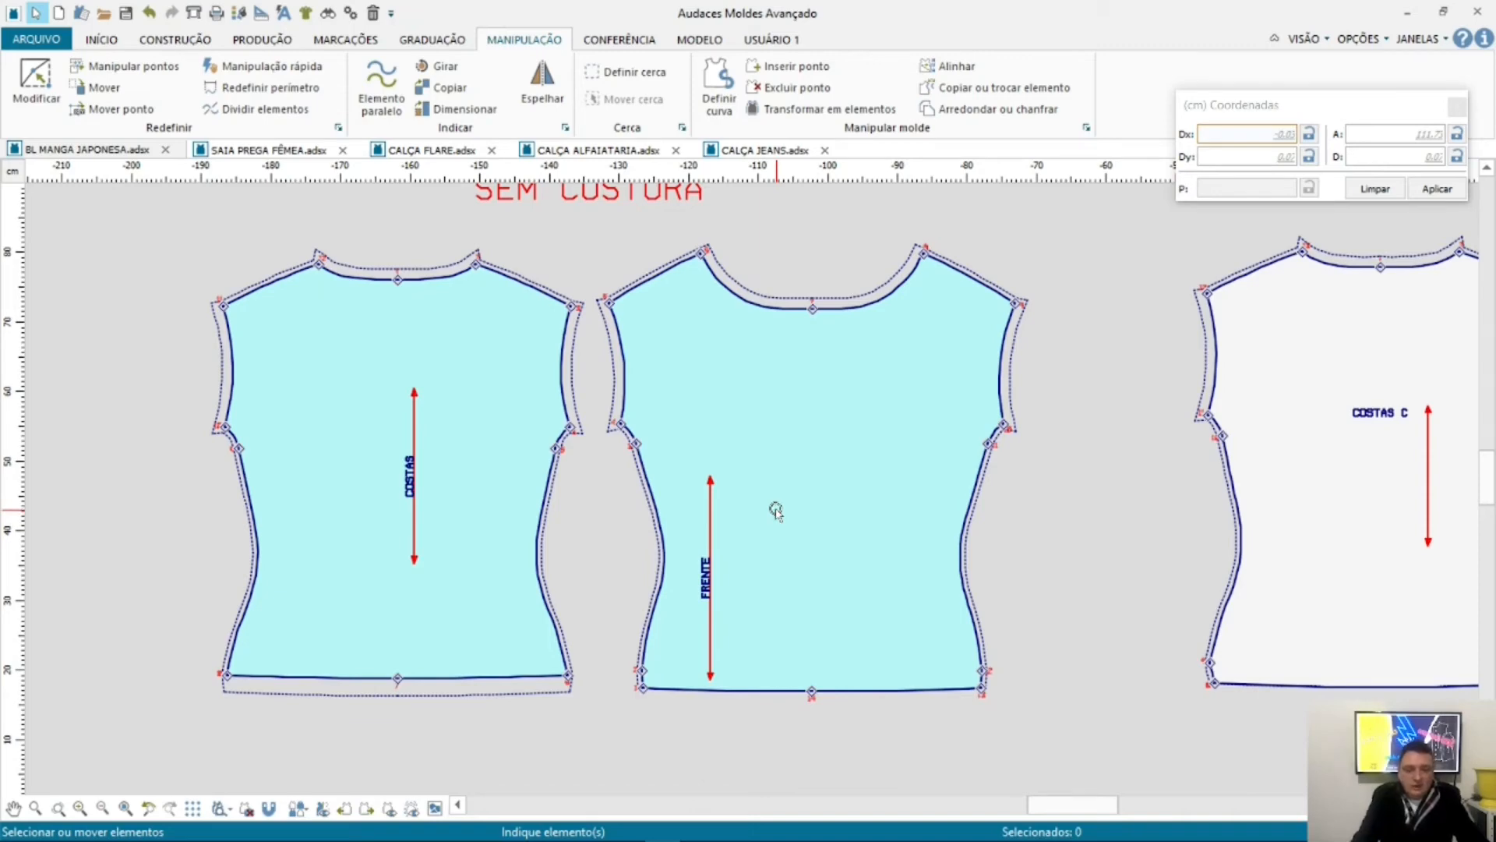
pyautogui.scroll(1, 381, 772)
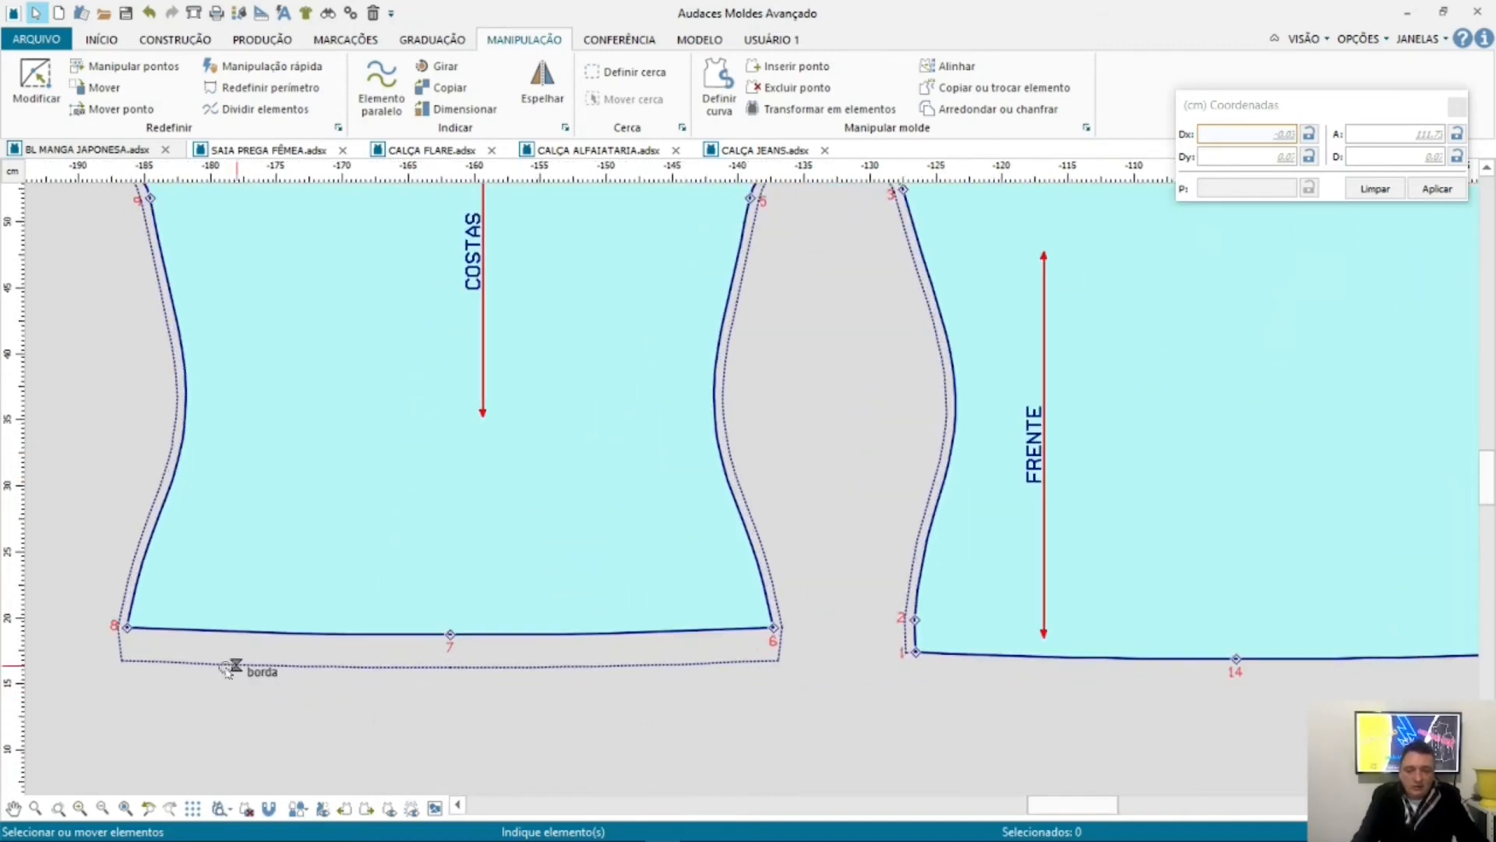
pyautogui.scroll(1, 302, 694)
pyautogui.moveTo(75, 593); pyautogui.dragTo(842, 712)
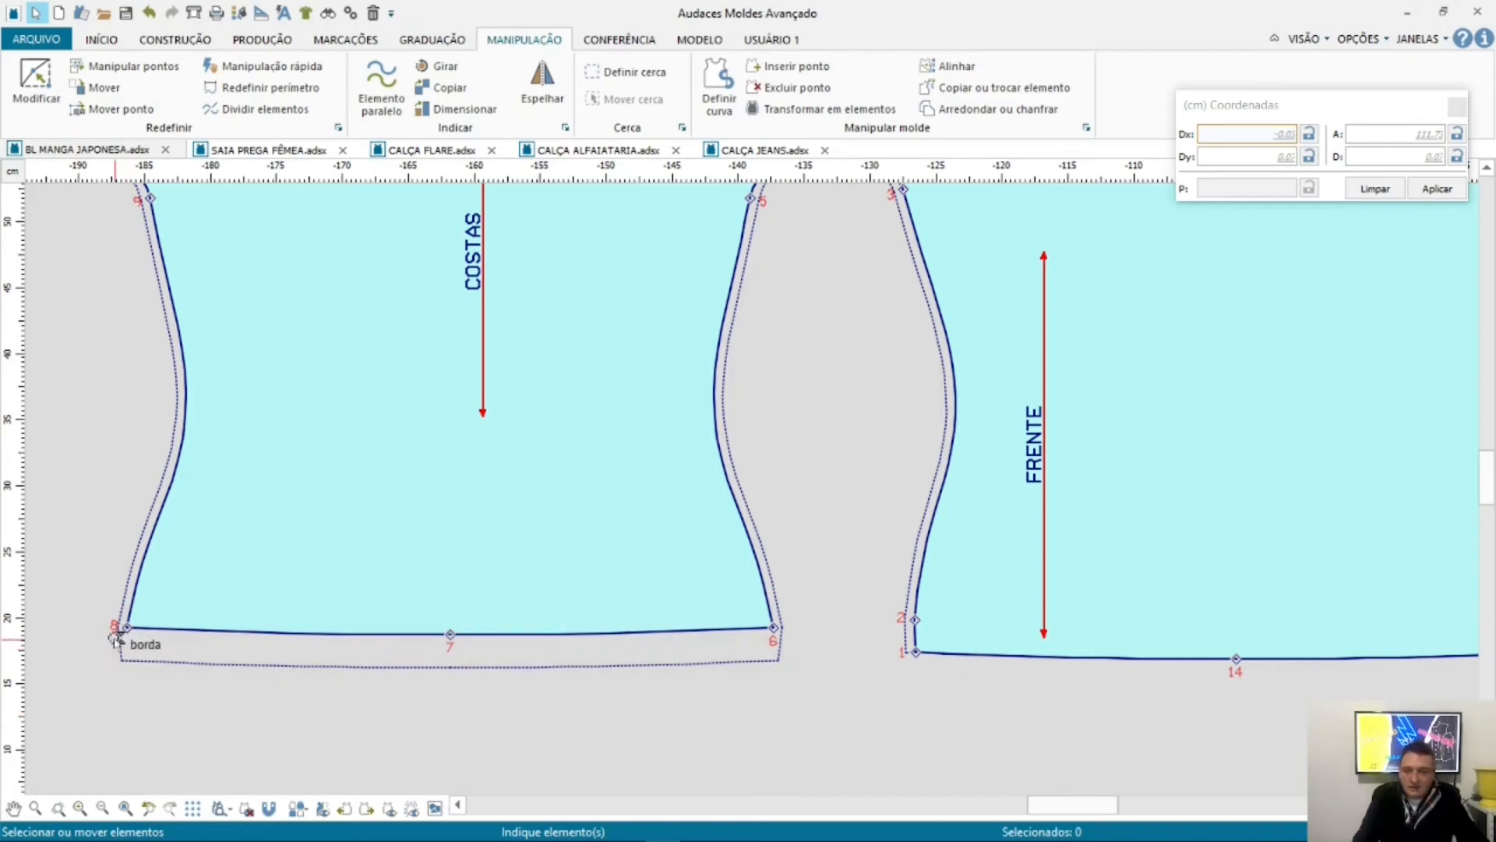
pyautogui.moveTo(94, 588); pyautogui.dragTo(857, 710)
pyautogui.scroll(-3, 958, 721)
pyautogui.scroll(2, 958, 722)
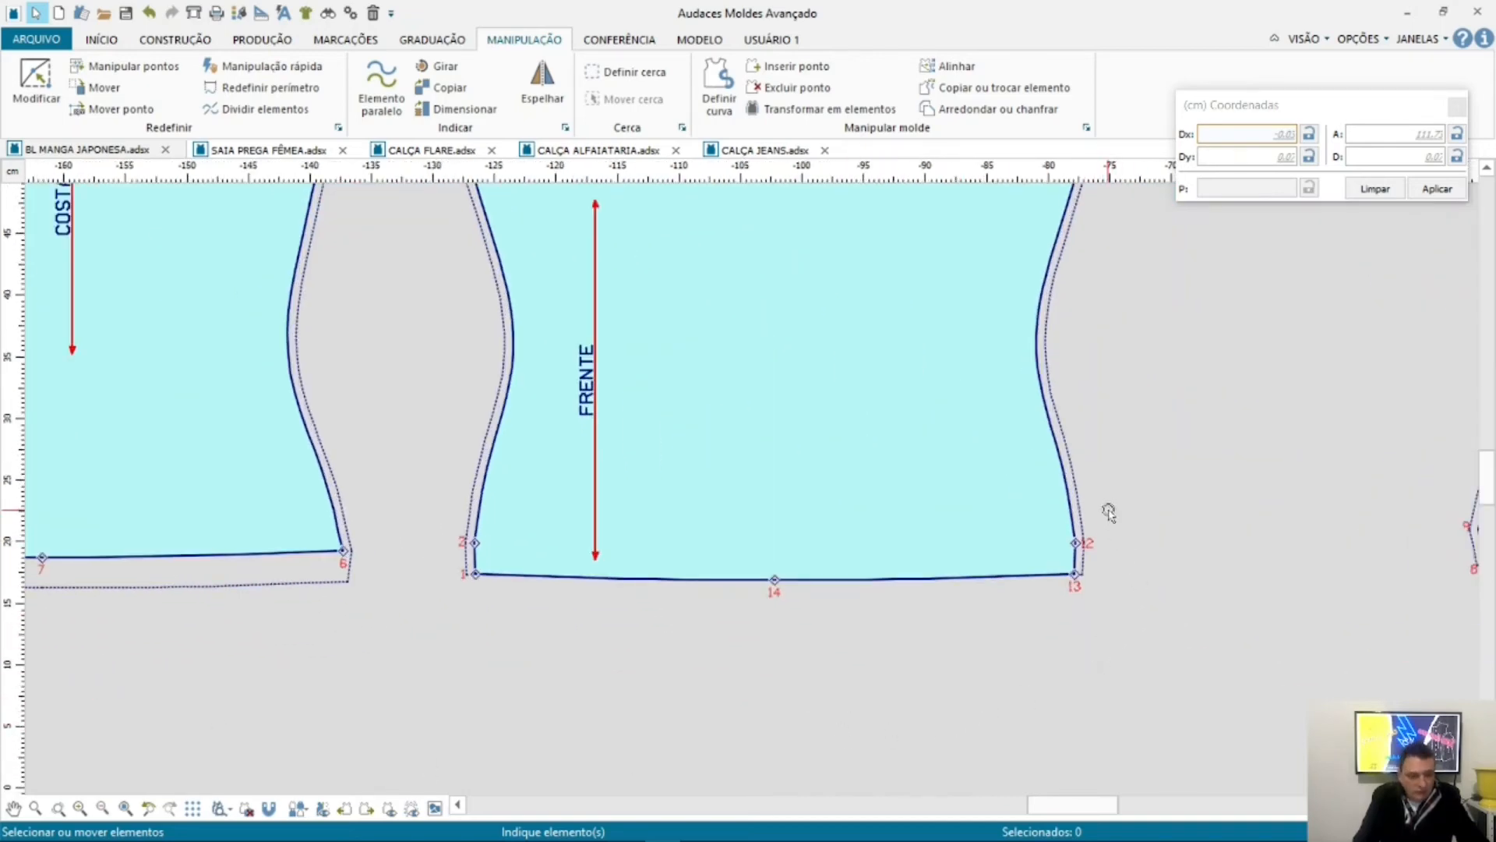
pyautogui.moveTo(1106, 513); pyautogui.dragTo(409, 632)
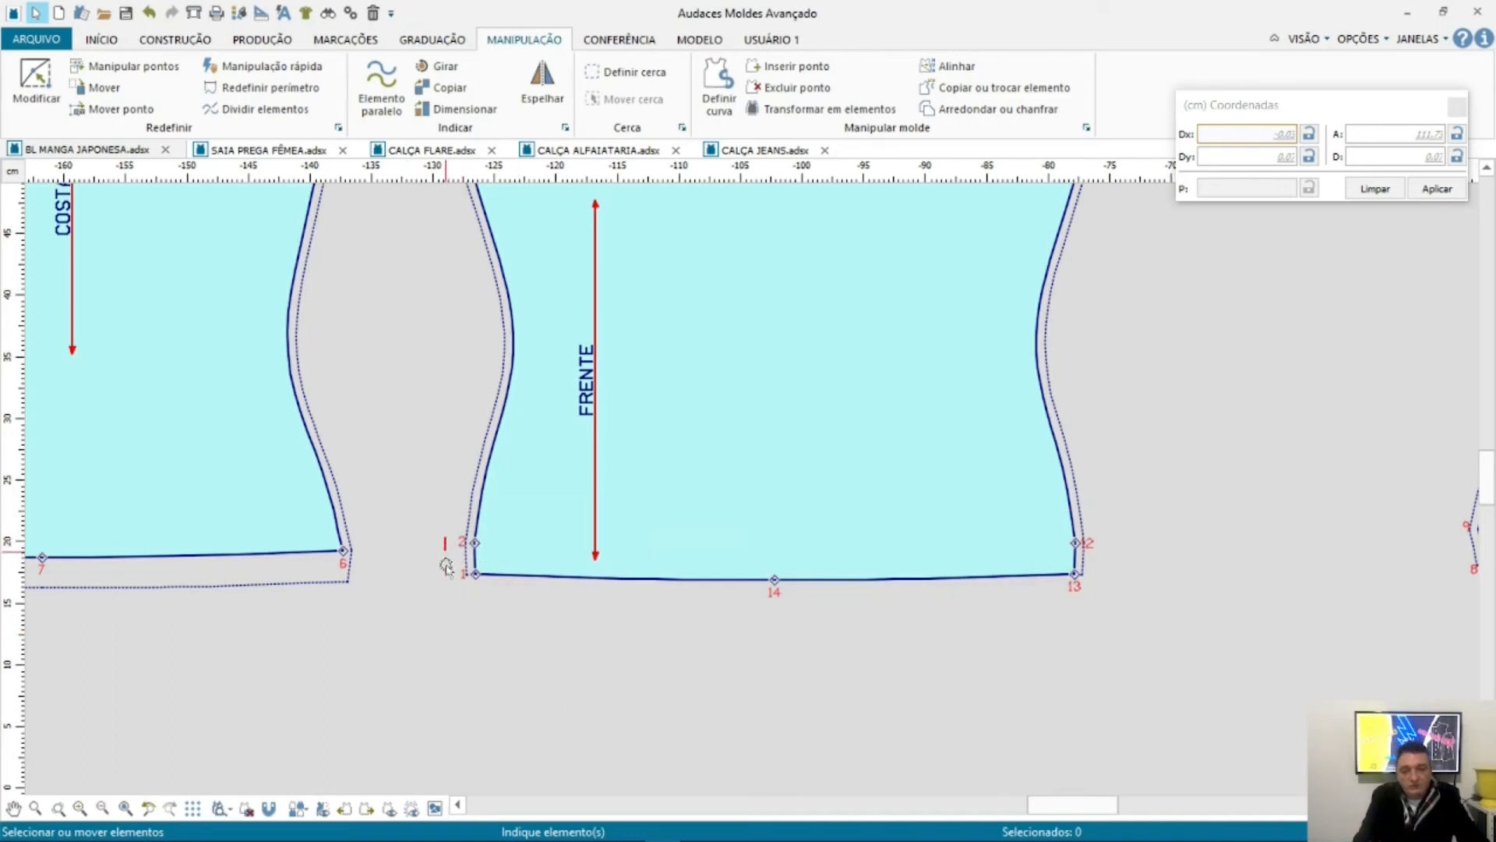
pyautogui.moveTo(444, 536); pyautogui.dragTo(1151, 618)
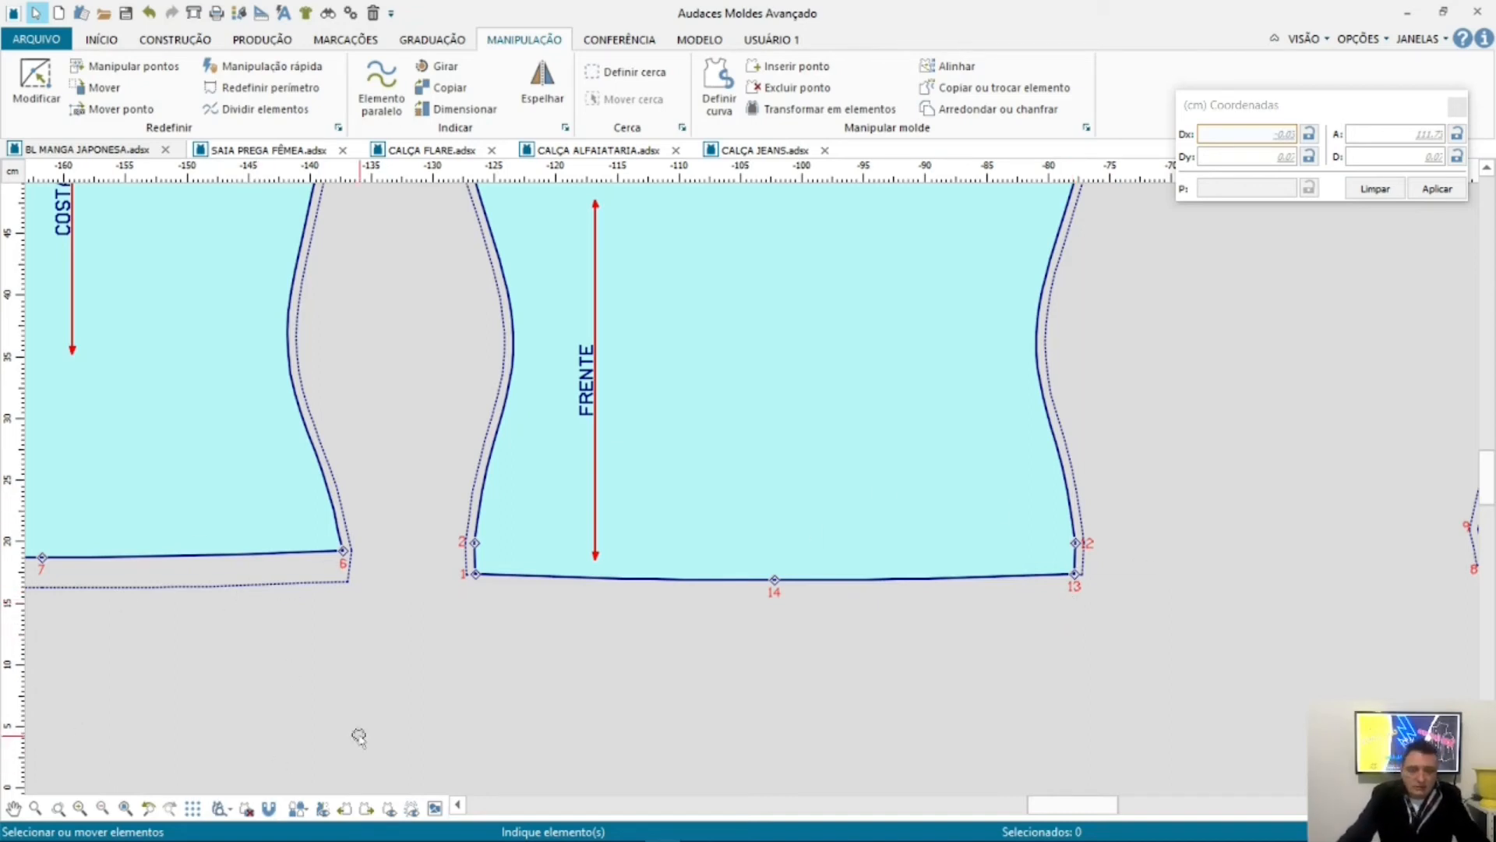
pyautogui.scroll(-1, 588, 683)
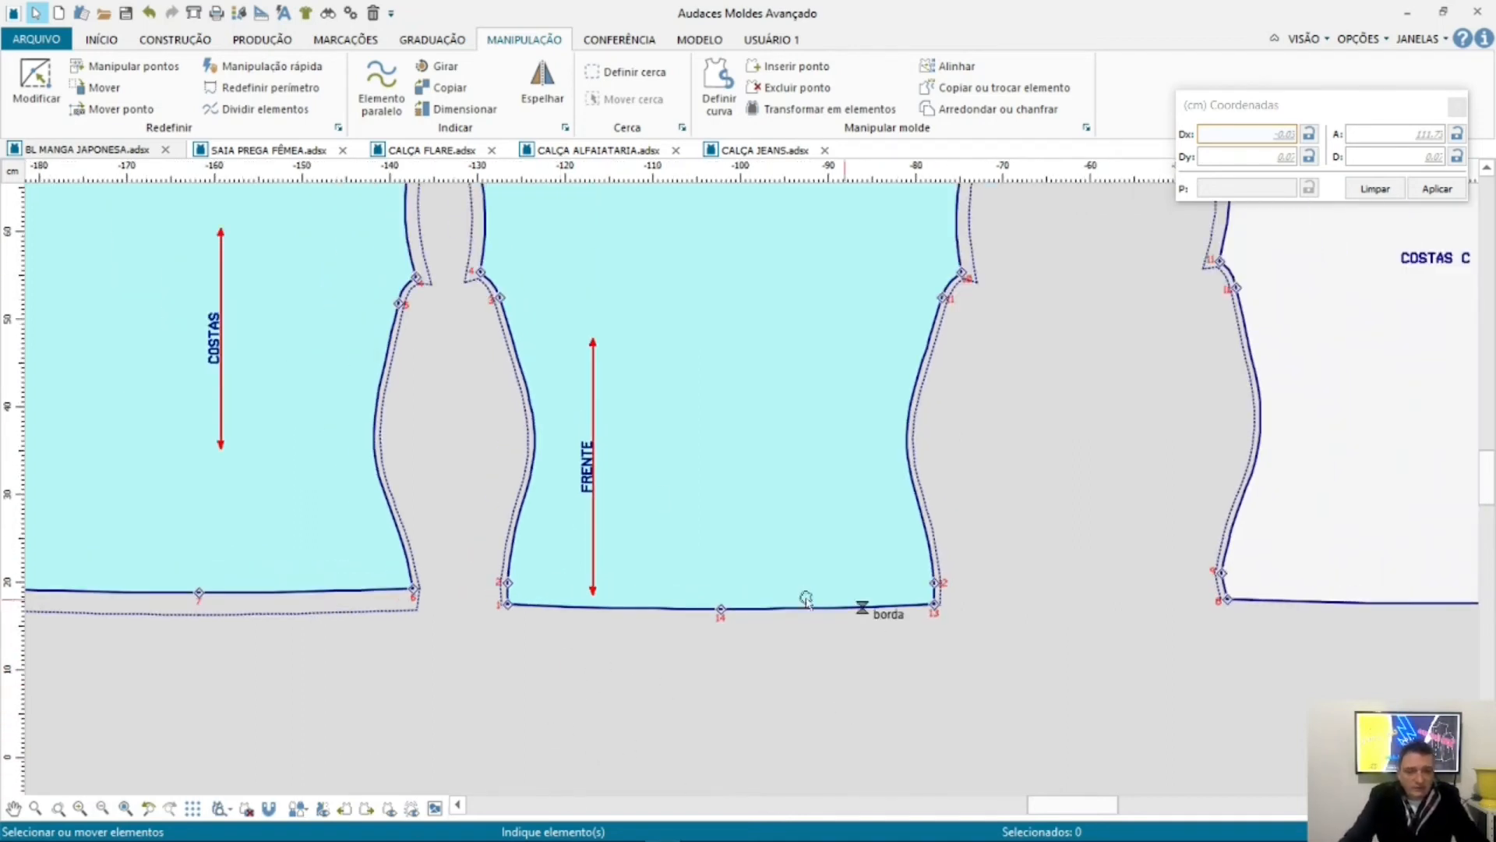
# Step: Examine the FRENTE hem and its lower side corners, then compare the unfolded COSTAS and FRENTE pieces with the other blouse versions
pyautogui.scroll(2, 779, 609)
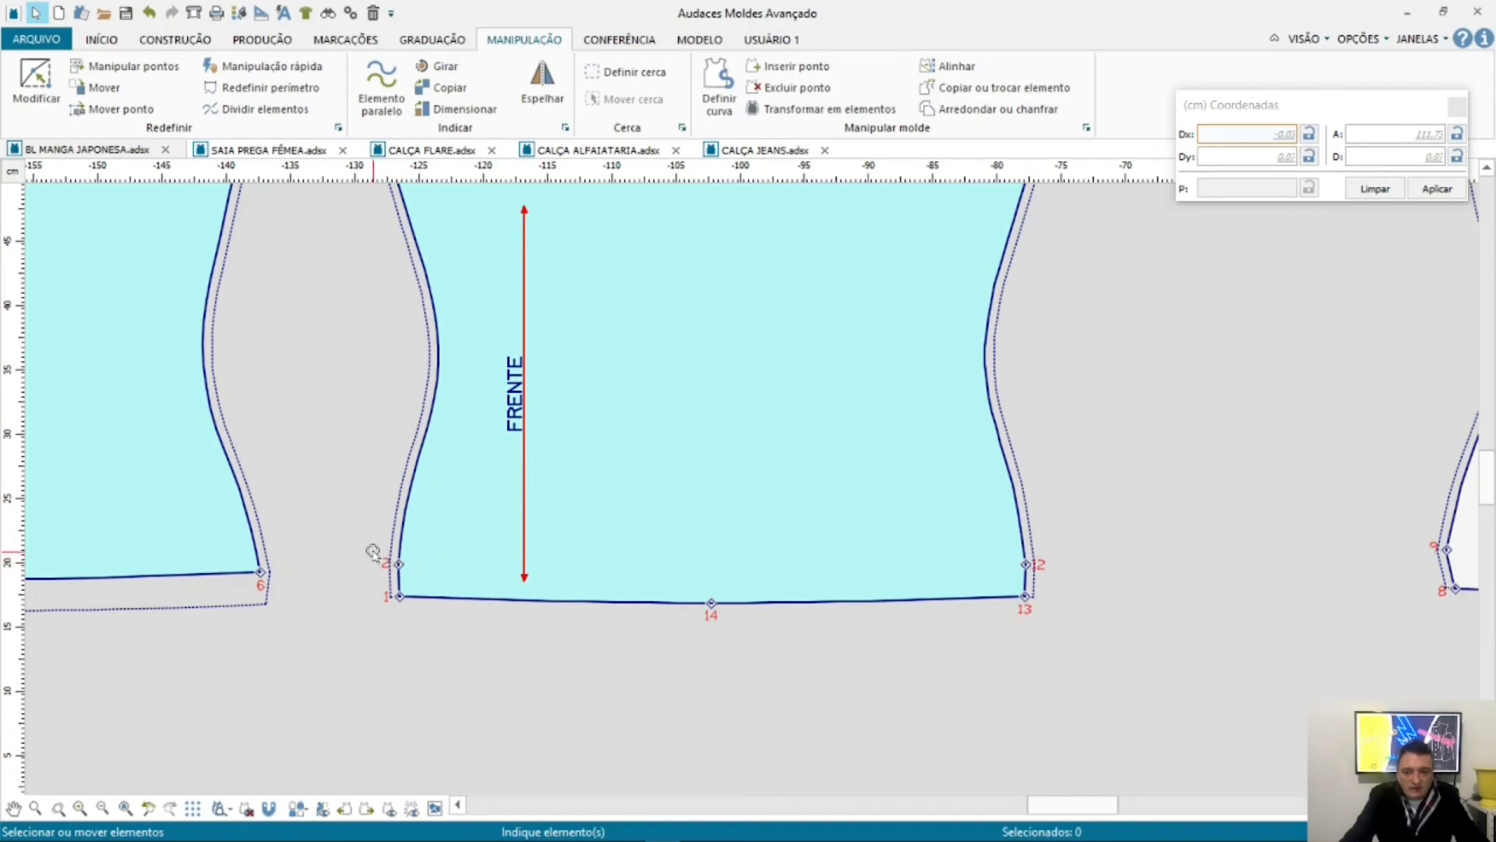
pyautogui.moveTo(373, 550); pyautogui.dragTo(1086, 651)
pyautogui.scroll(-2, 453, 678)
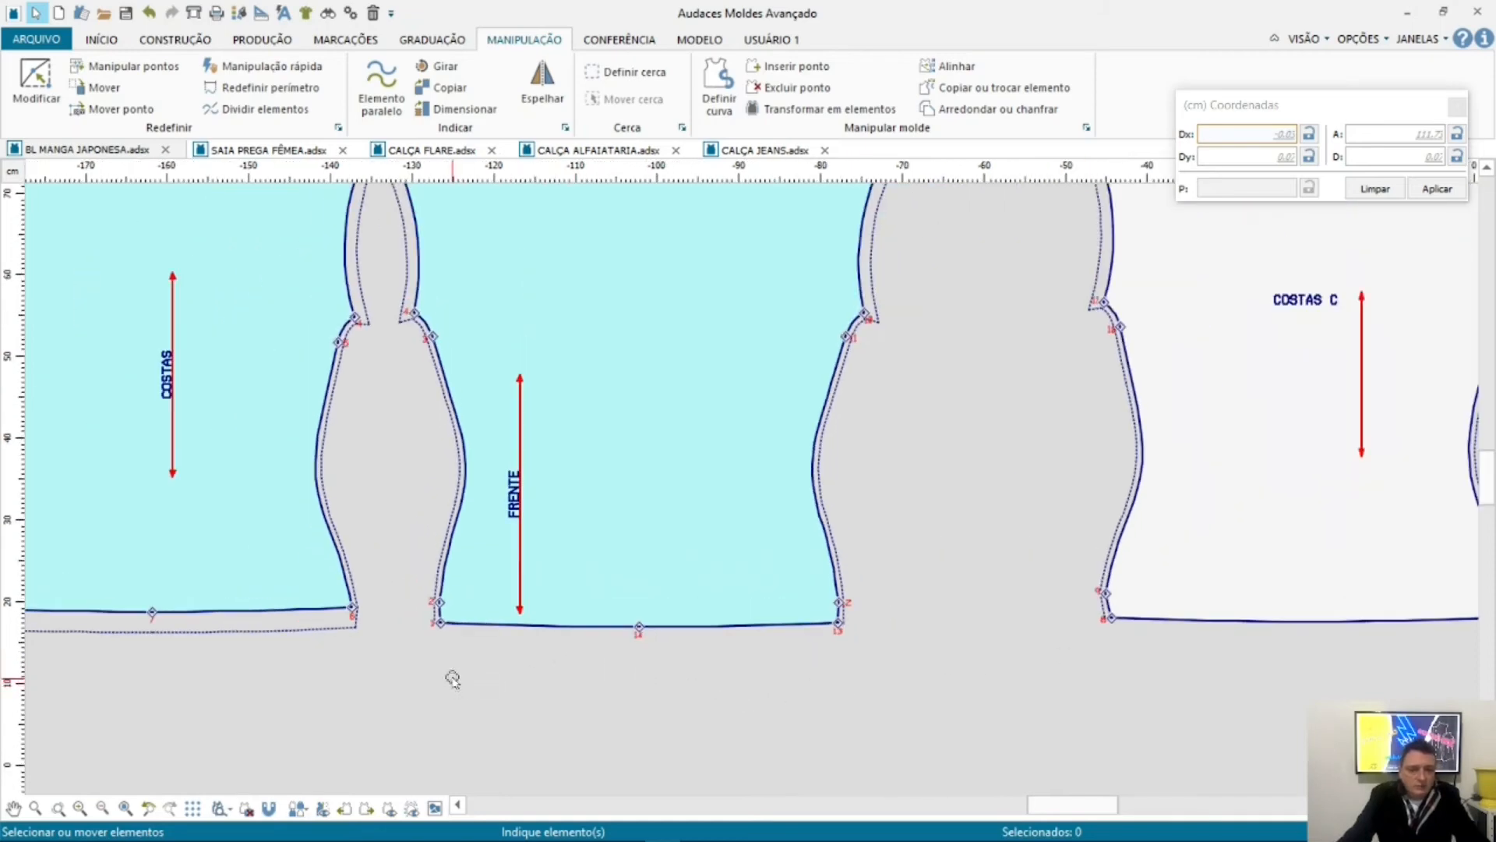
pyautogui.scroll(-2, 452, 679)
pyautogui.scroll(-2, 378, 568)
pyautogui.scroll(-1, 309, 468)
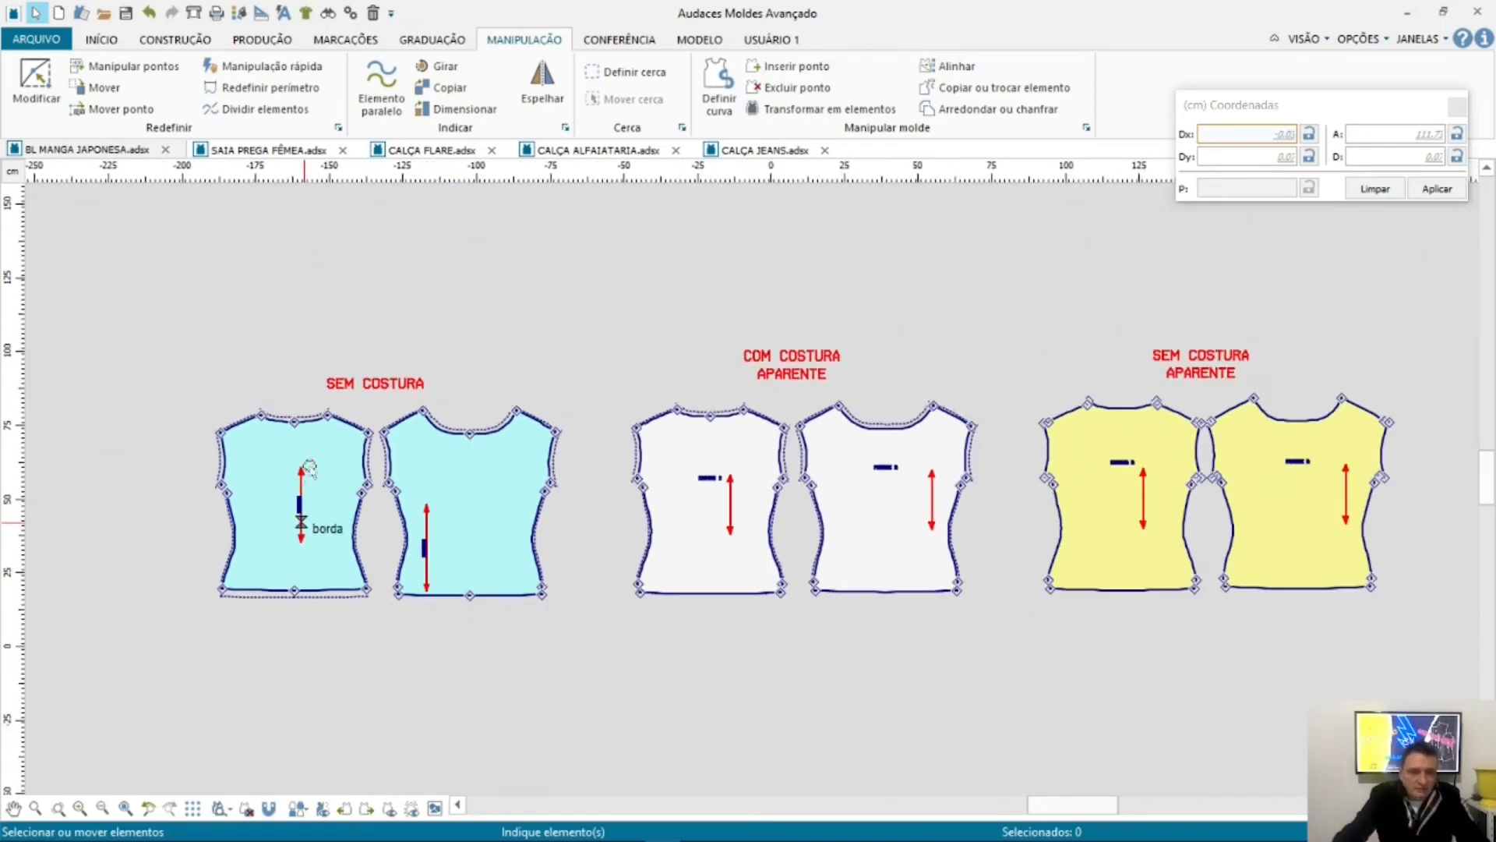
pyautogui.scroll(-1, 310, 468)
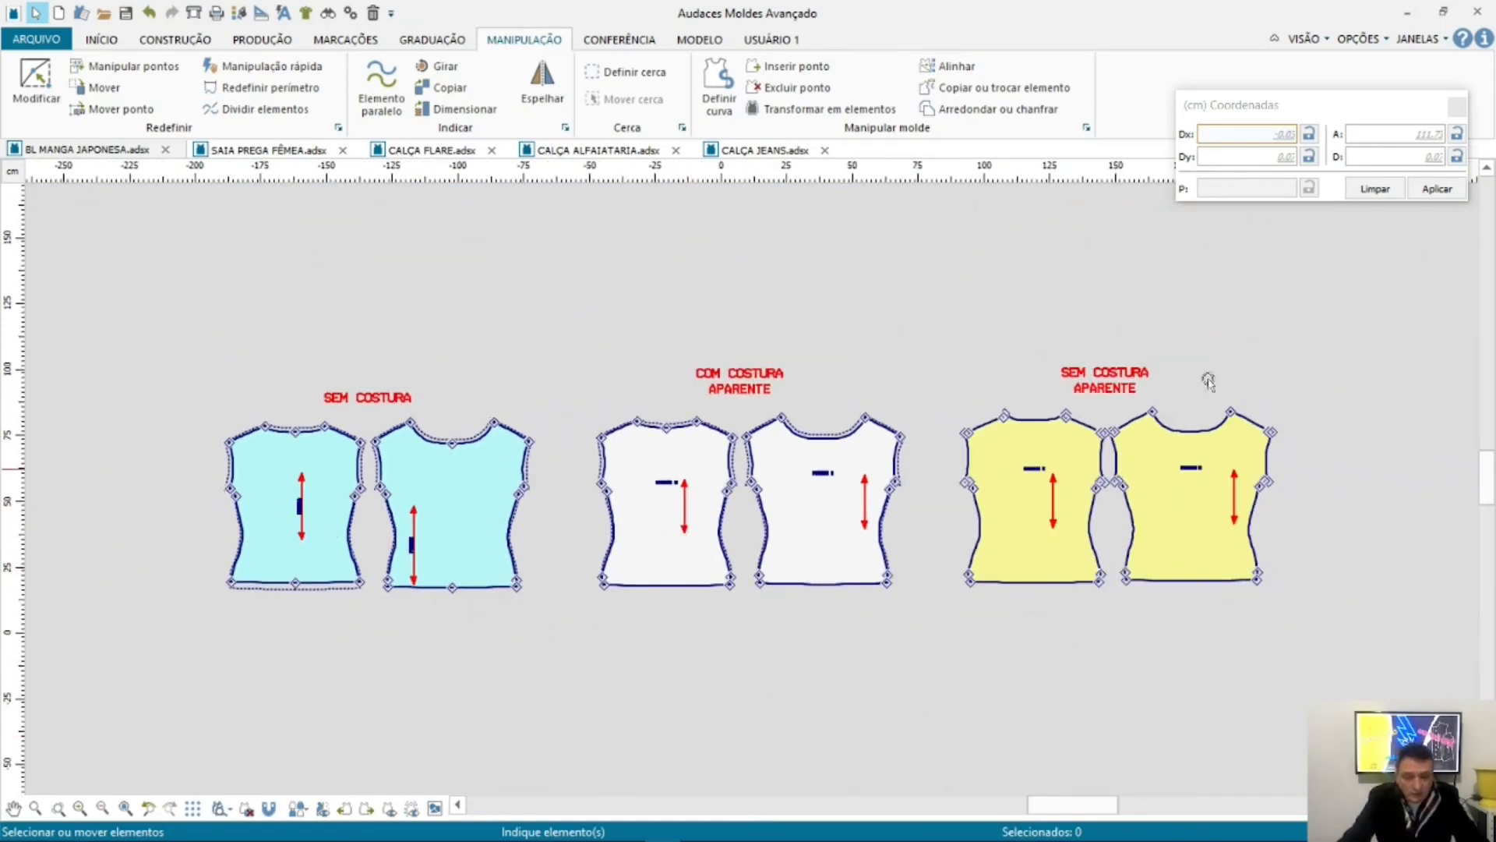
pyautogui.scroll(3, 300, 515)
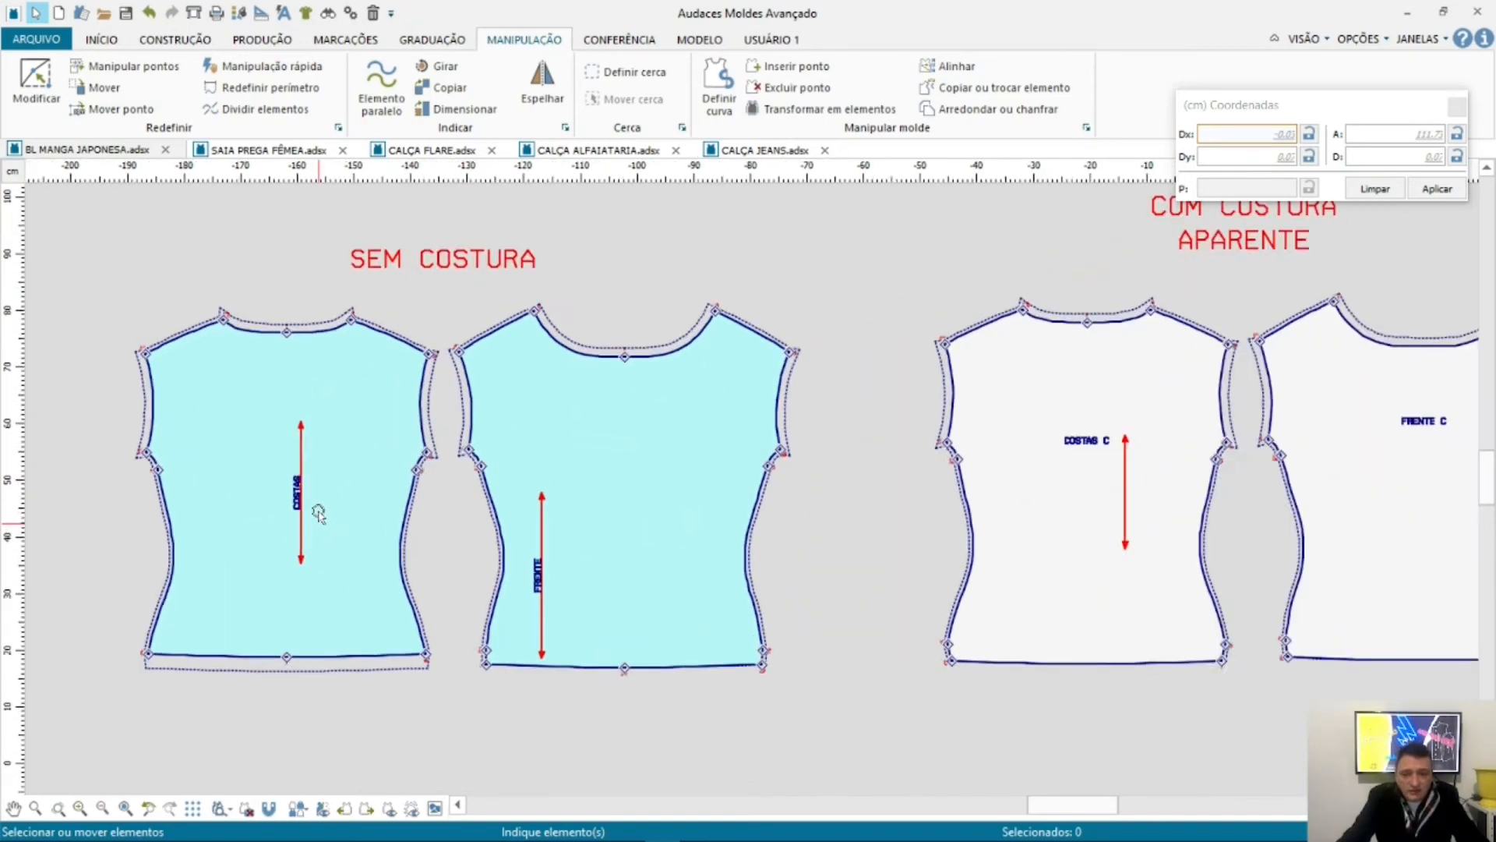
pyautogui.scroll(1, 318, 512)
pyautogui.scroll(-1, 390, 518)
pyautogui.scroll(1, 393, 518)
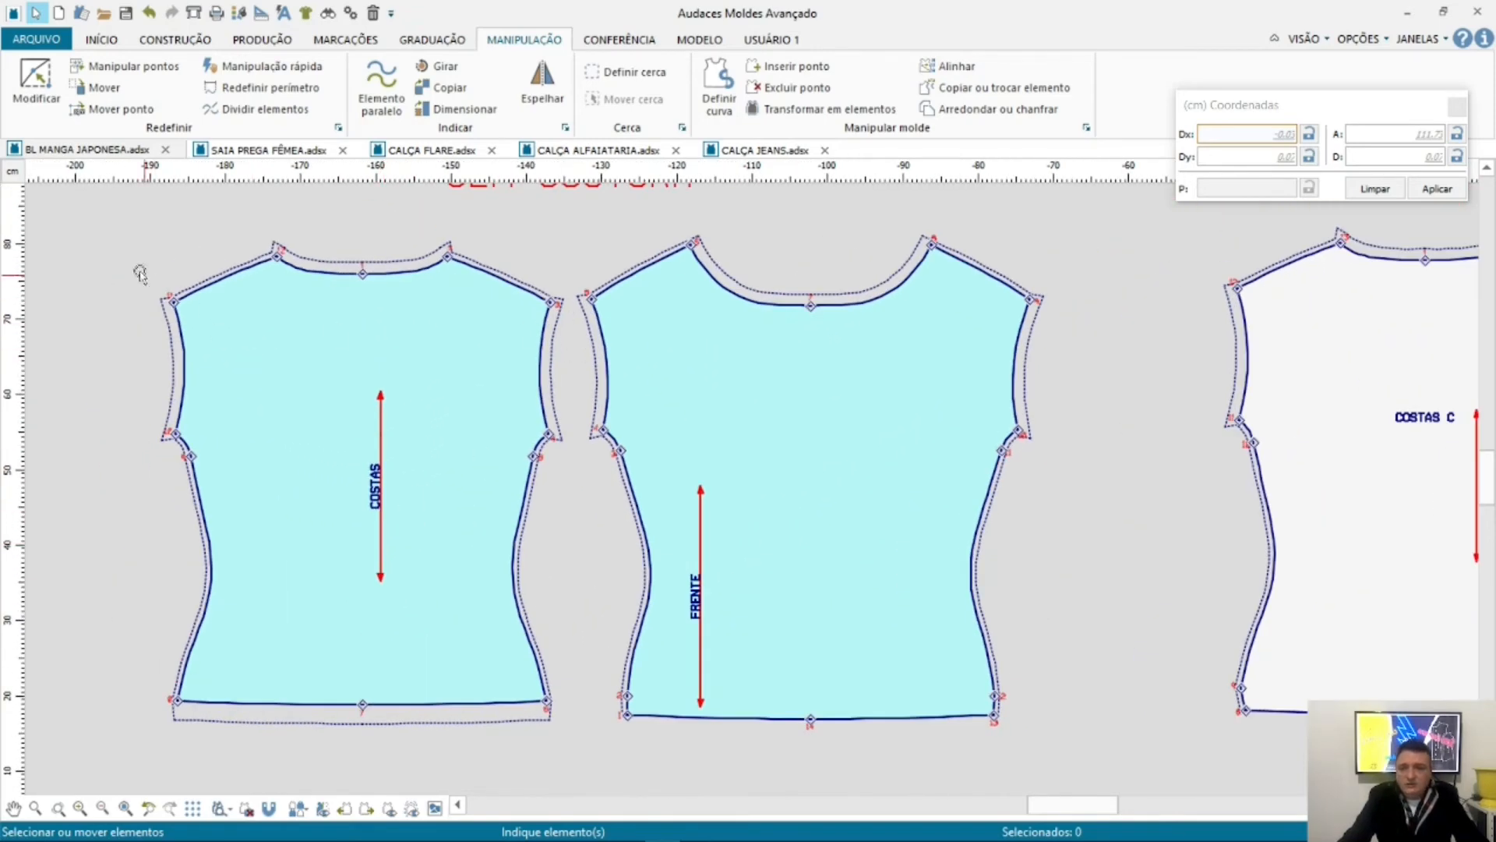
pyautogui.moveTo(115, 221); pyautogui.dragTo(1093, 769)
pyautogui.click(1153, 637)
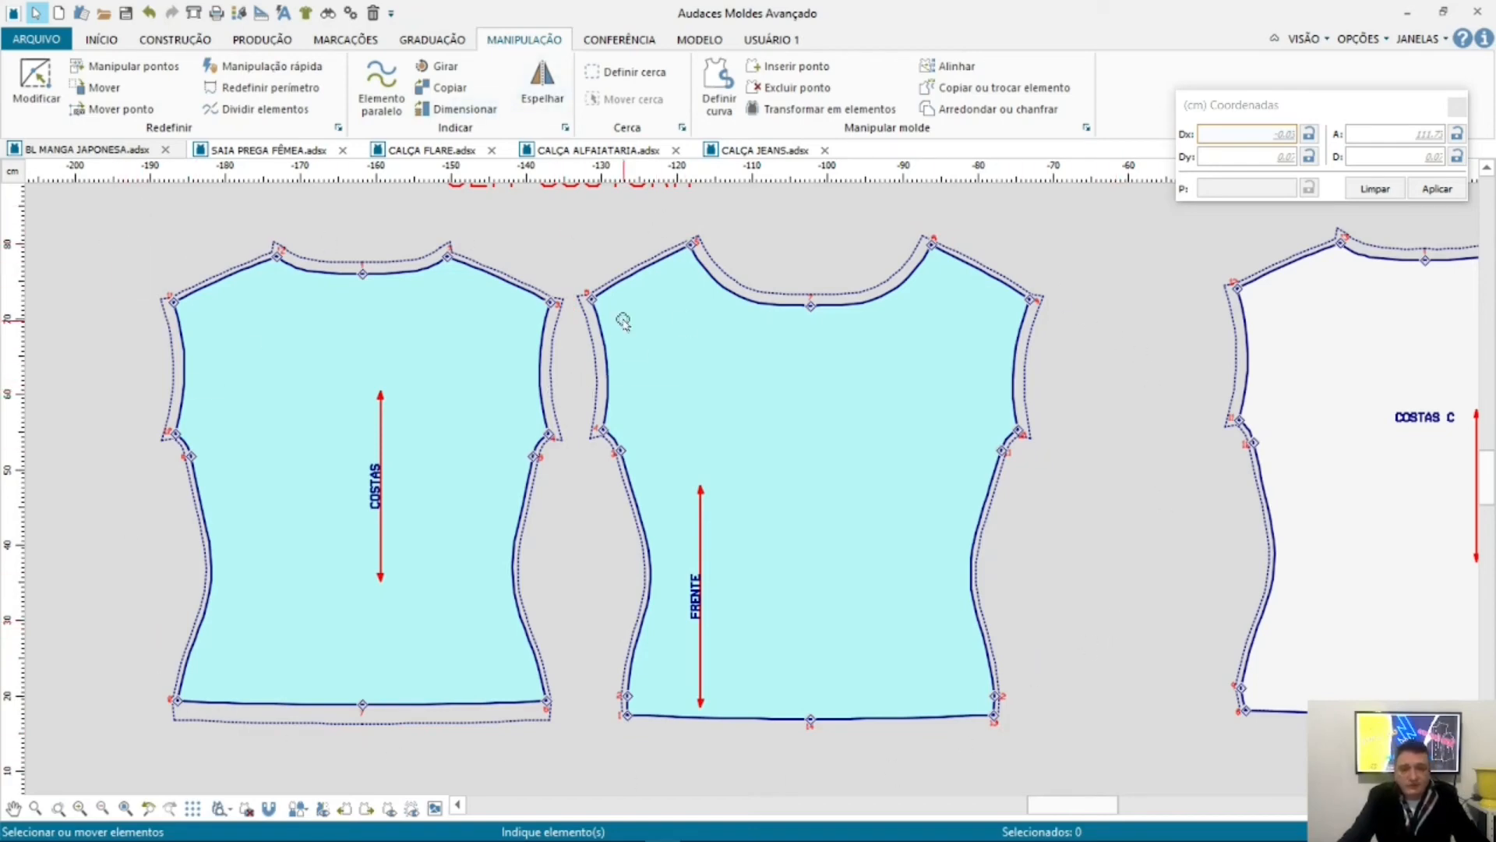
# Step: Try converting the seam allowances of the COSTAS and FRENTE pieces into contour
pyautogui.click(275, 42)
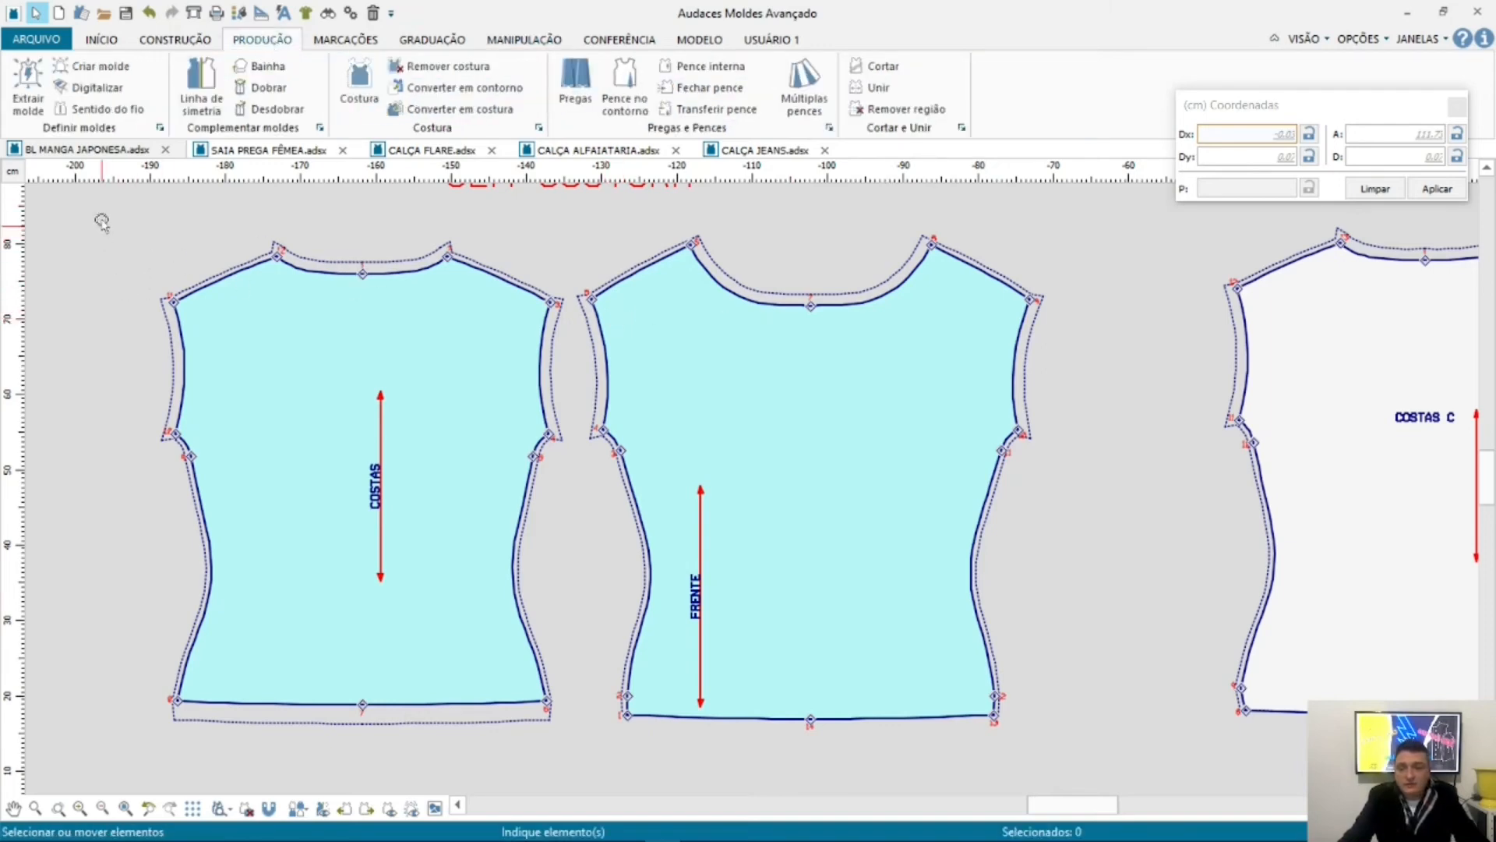
pyautogui.moveTo(127, 237); pyautogui.dragTo(1112, 772)
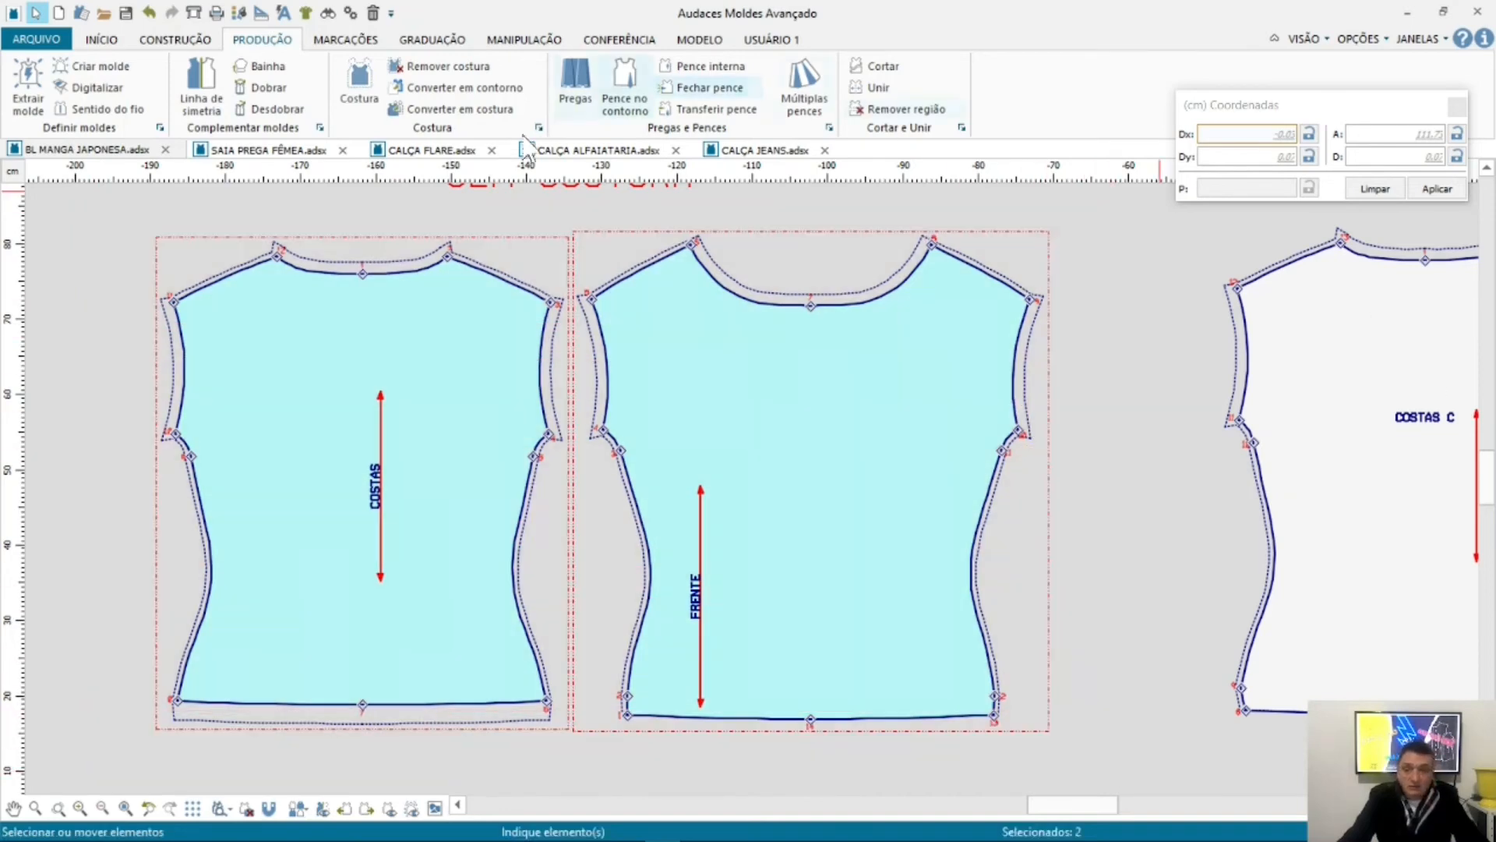
pyautogui.click(497, 91)
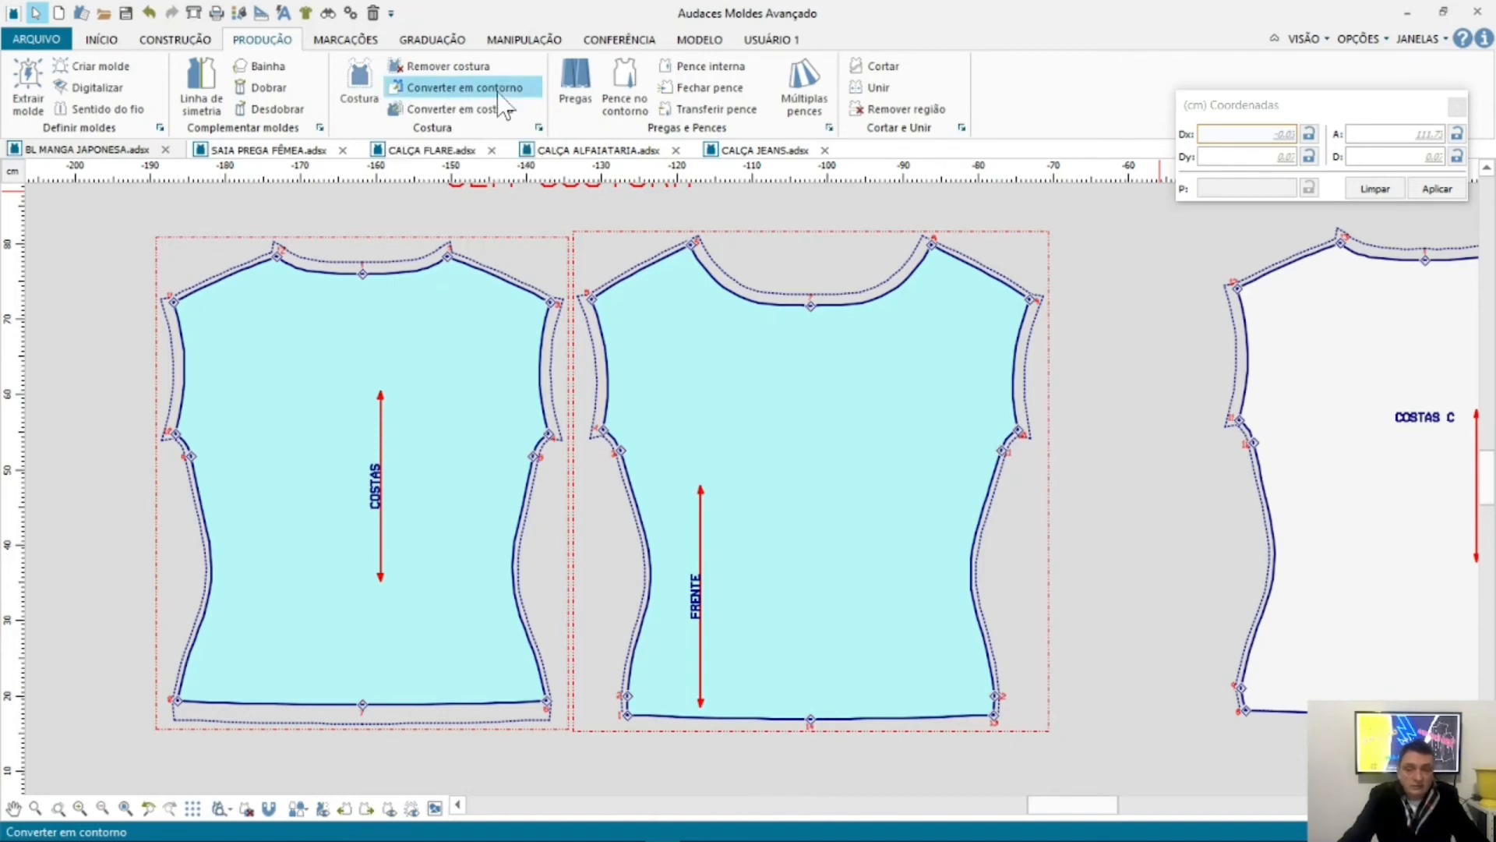
pyautogui.rightClick(511, 285)
pyautogui.click(821, 441)
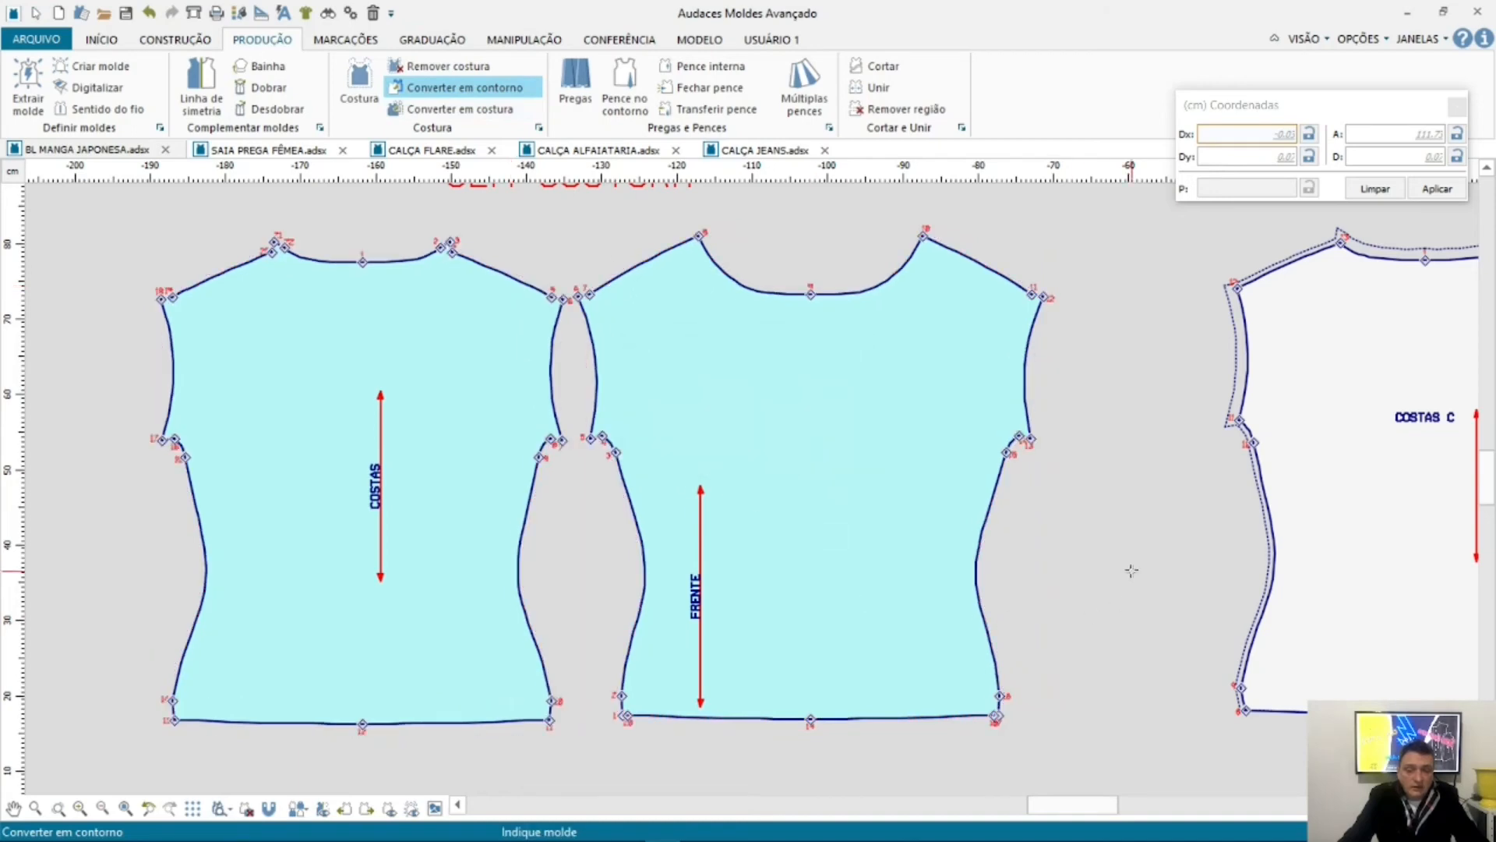
pyautogui.press('Escape')
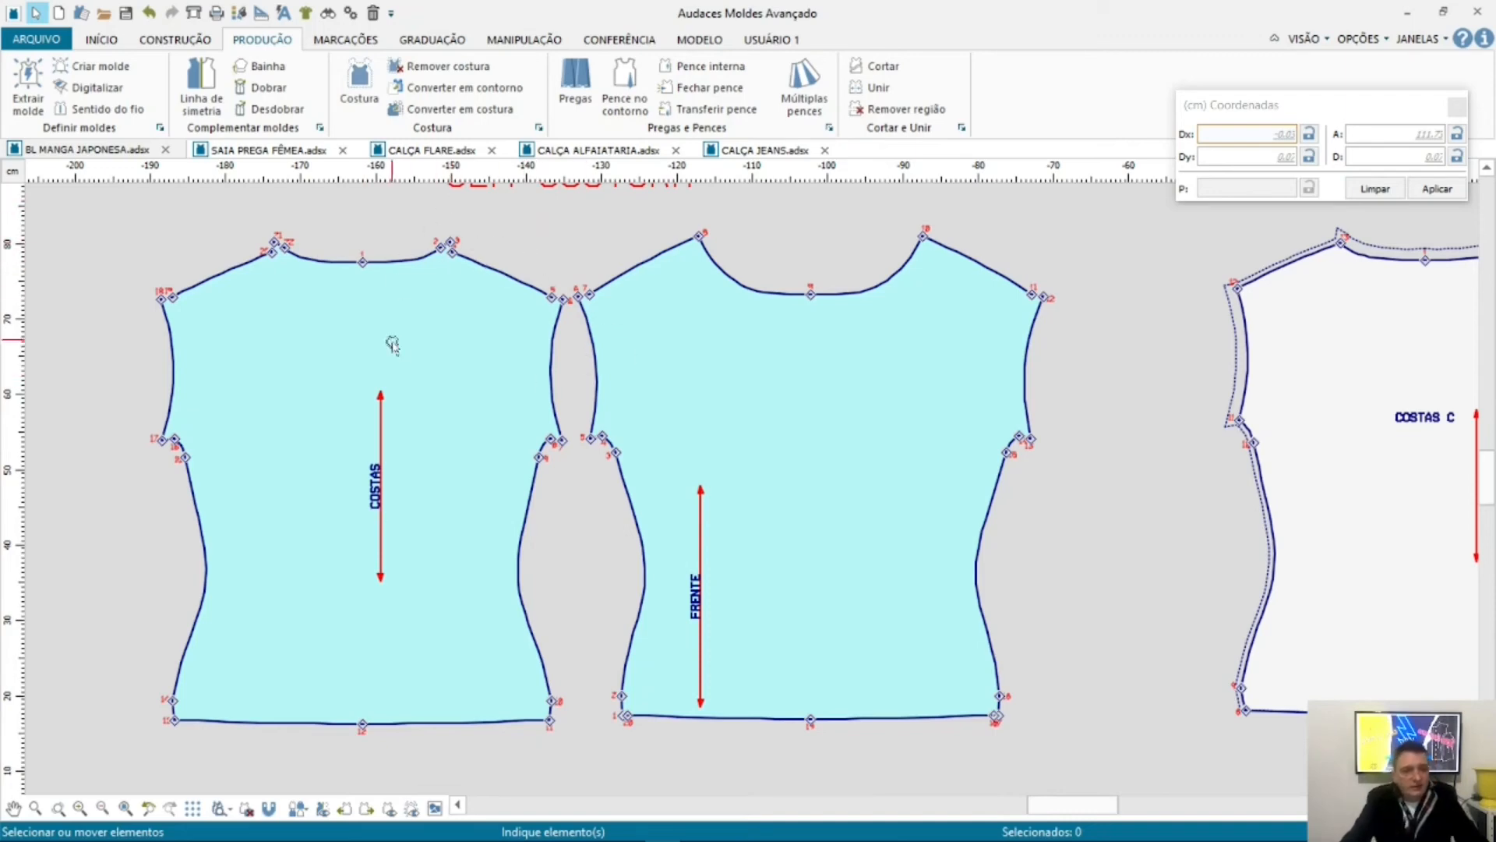
# Step: Undo the conversion of the COSTAS and FRENTE seam allowances into contour
pyautogui.scroll(-2, 226, 307)
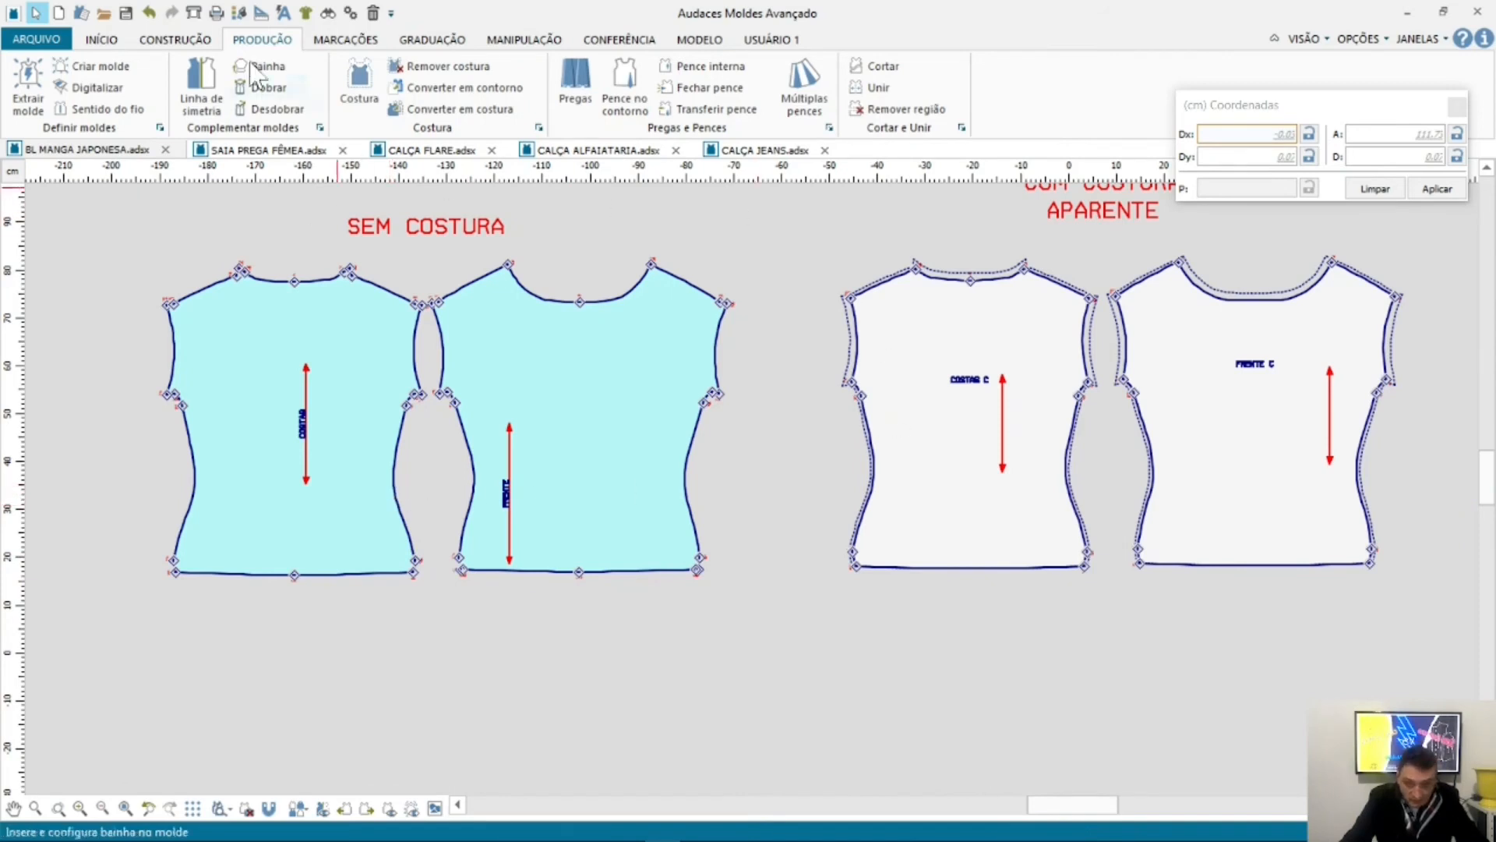
pyautogui.click(151, 12)
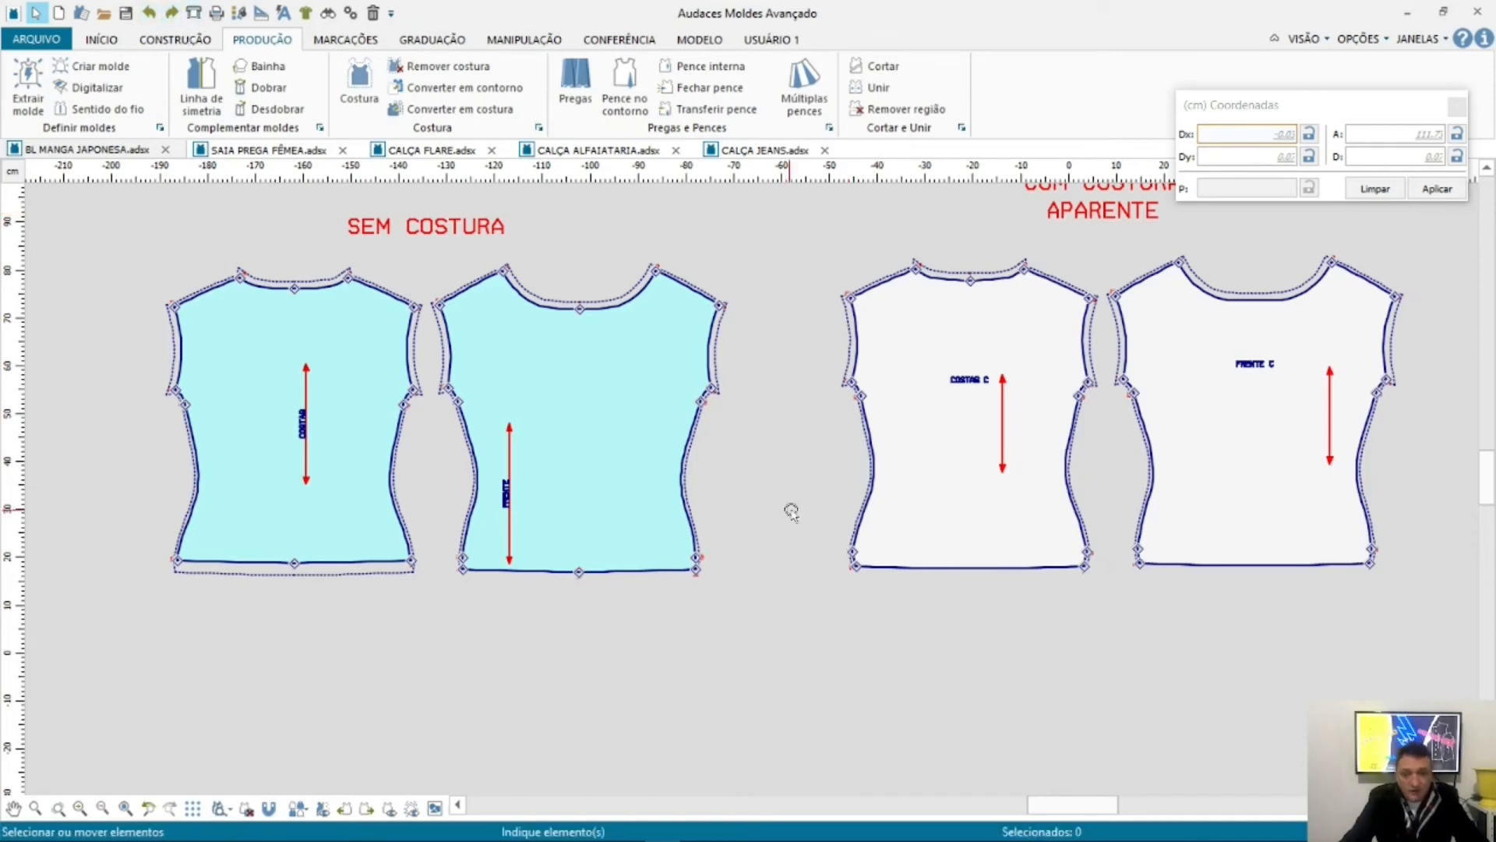
pyautogui.scroll(-1, 1090, 414)
pyautogui.scroll(1, 485, 445)
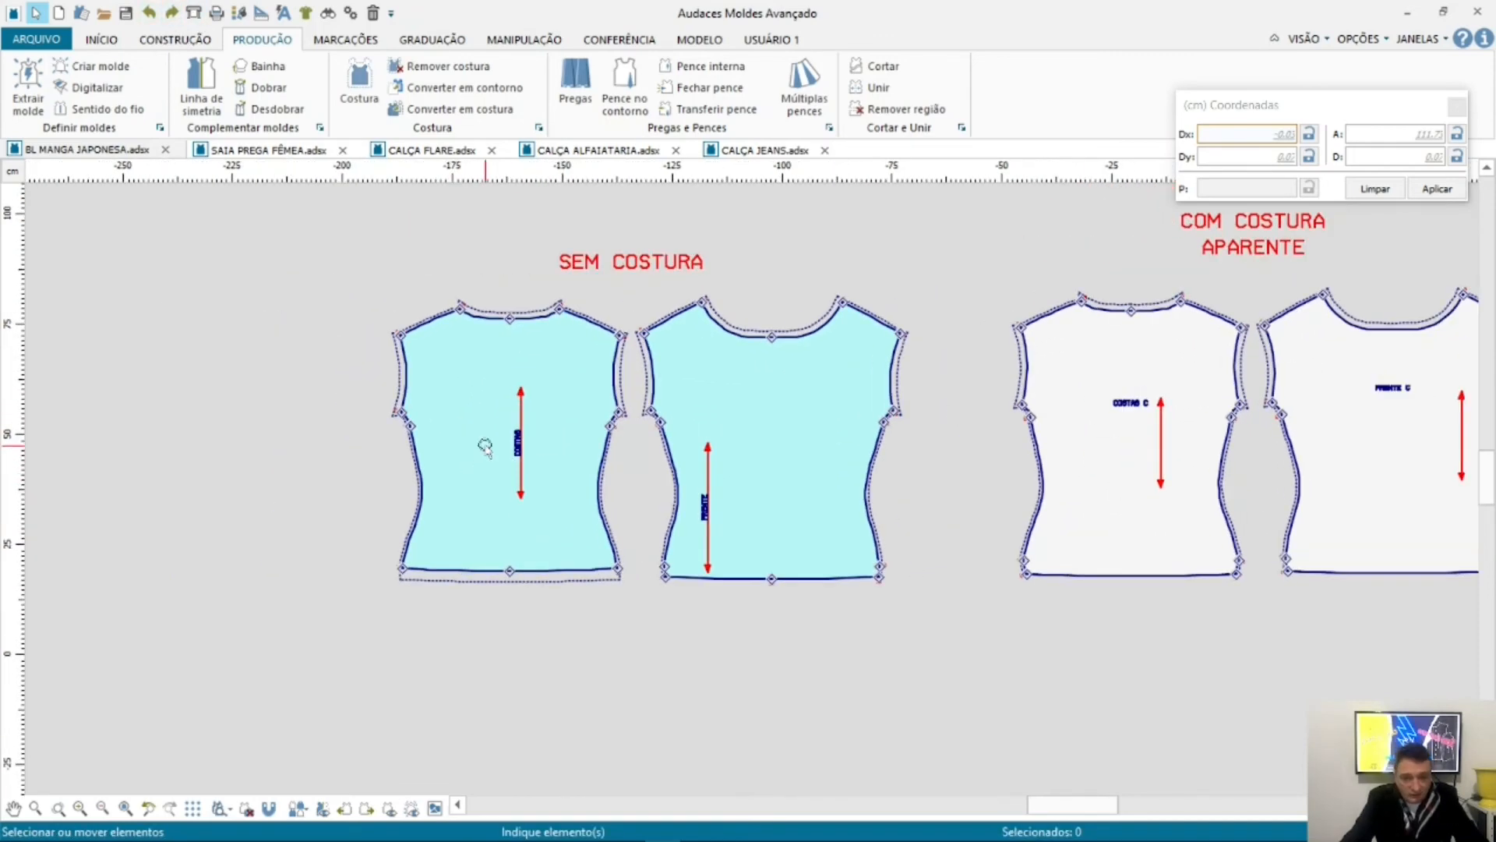
# Step: Compare the blue SEM COSTURA pieces with the white COM COSTURA APARENTE and yellow SEM COSTURA APARENTE versions
pyautogui.scroll(3, 485, 446)
pyautogui.scroll(-2, 538, 421)
pyautogui.scroll(2, 667, 288)
pyautogui.scroll(-1, 667, 288)
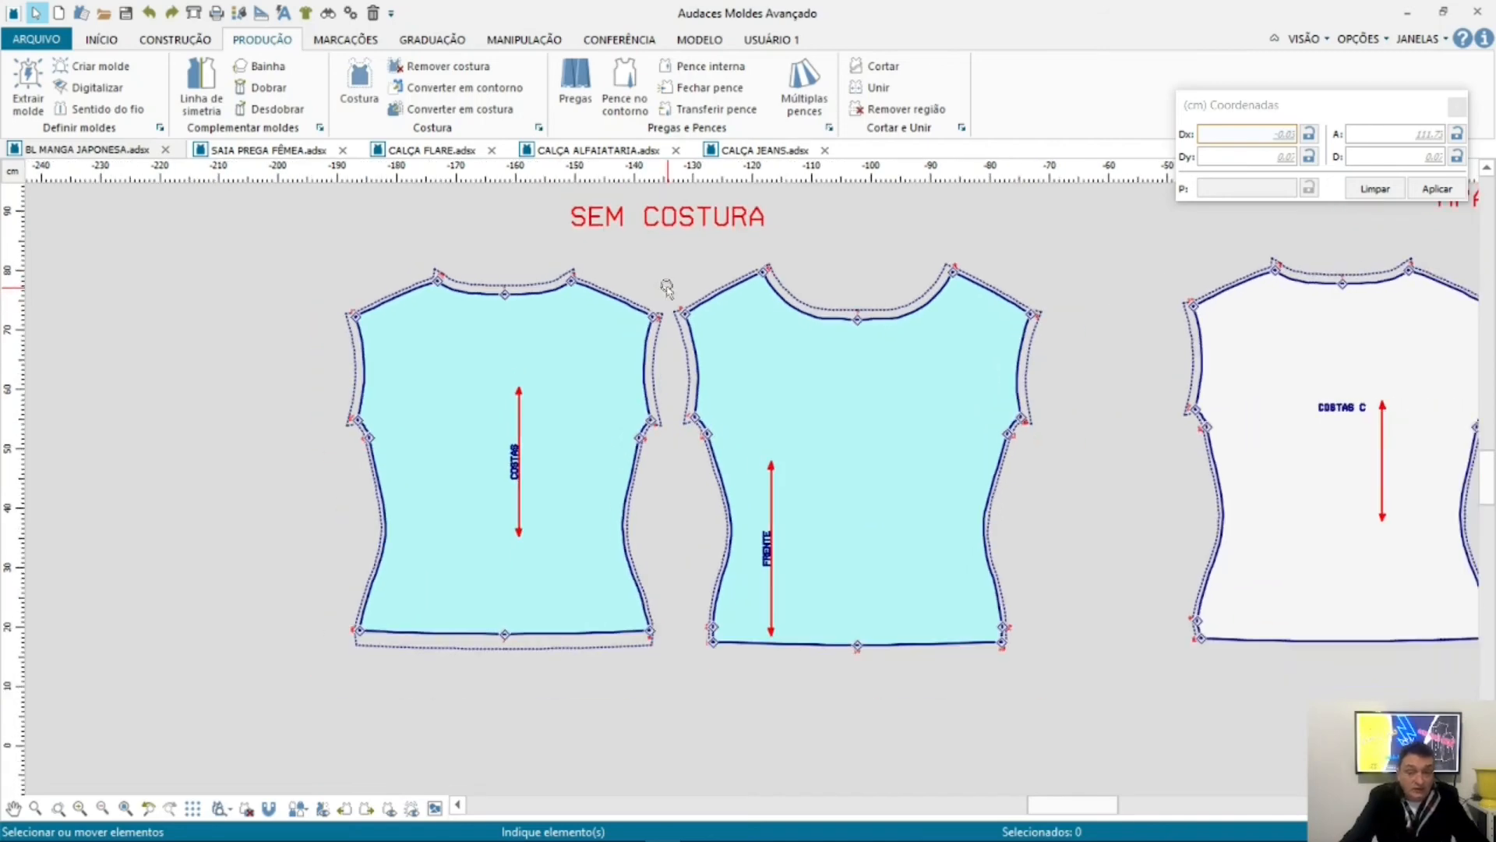
pyautogui.scroll(2, 825, 471)
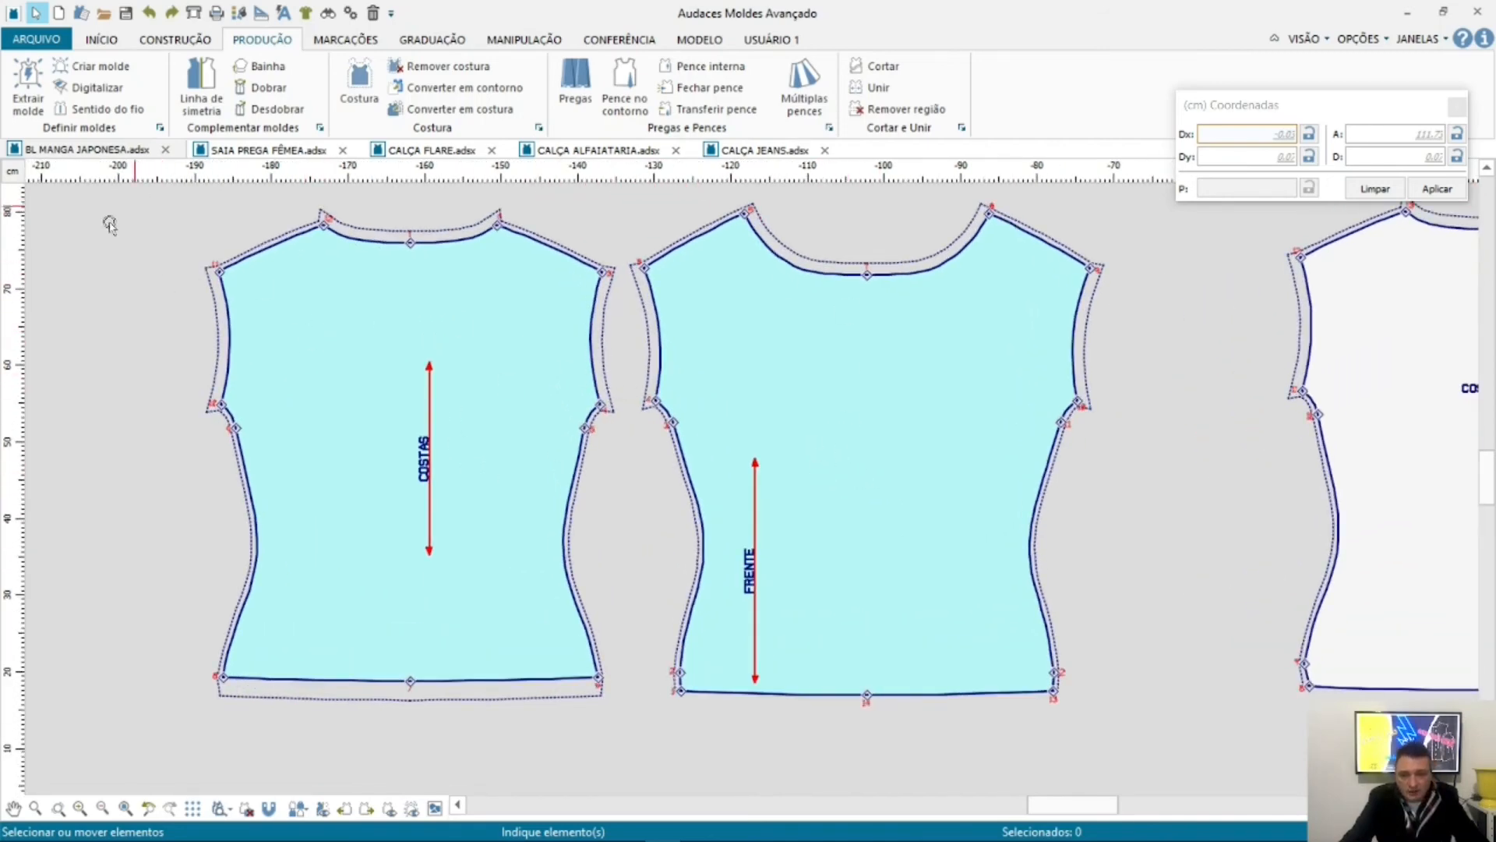
pyautogui.scroll(-1, 141, 424)
pyautogui.moveTo(1166, 425); pyautogui.dragTo(367, 388, button='middle')
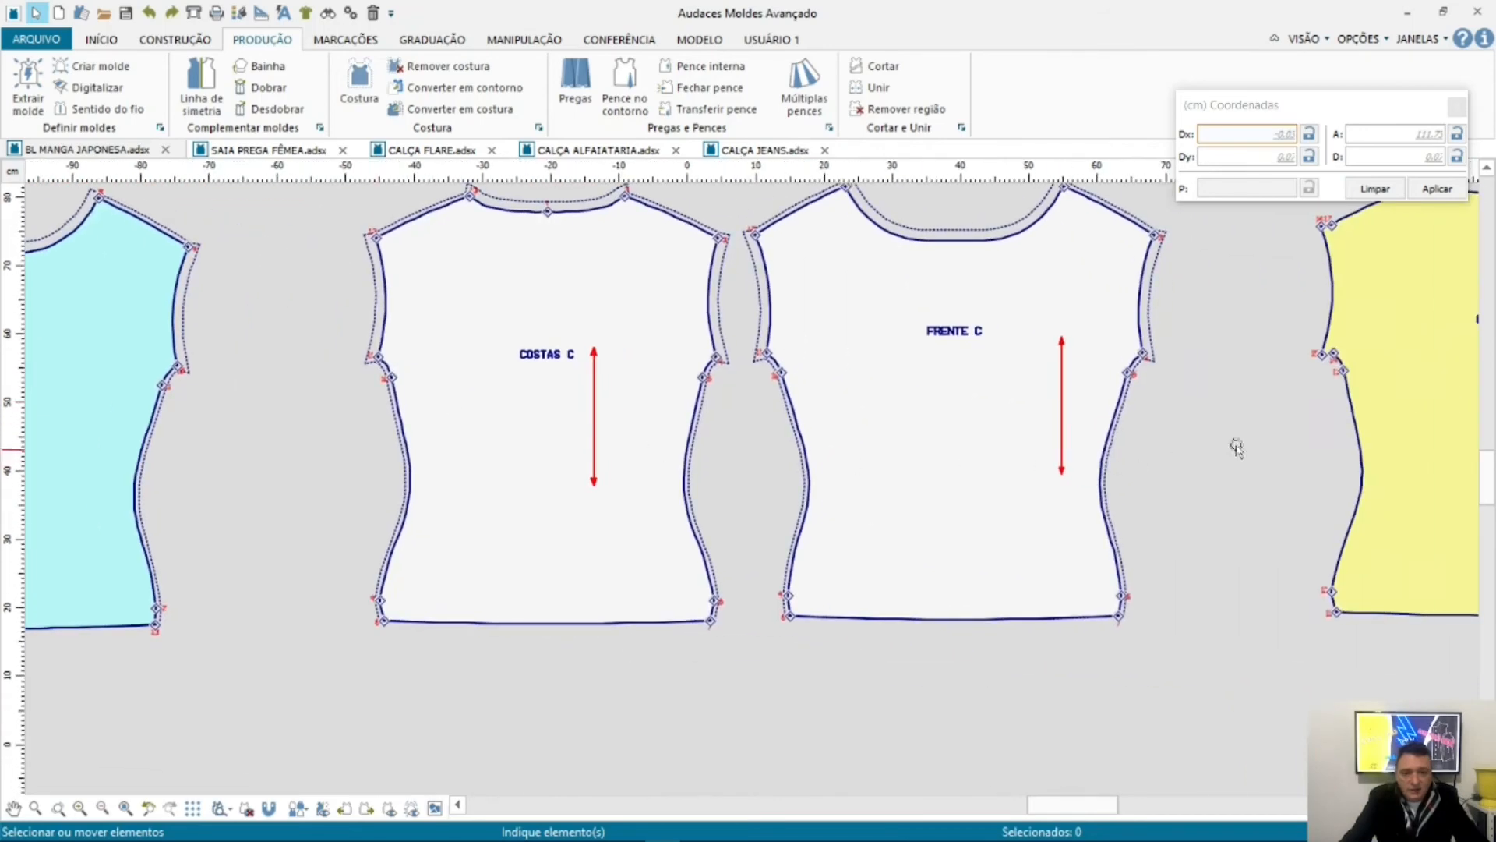
pyautogui.moveTo(1237, 447); pyautogui.dragTo(231, 541, button='middle')
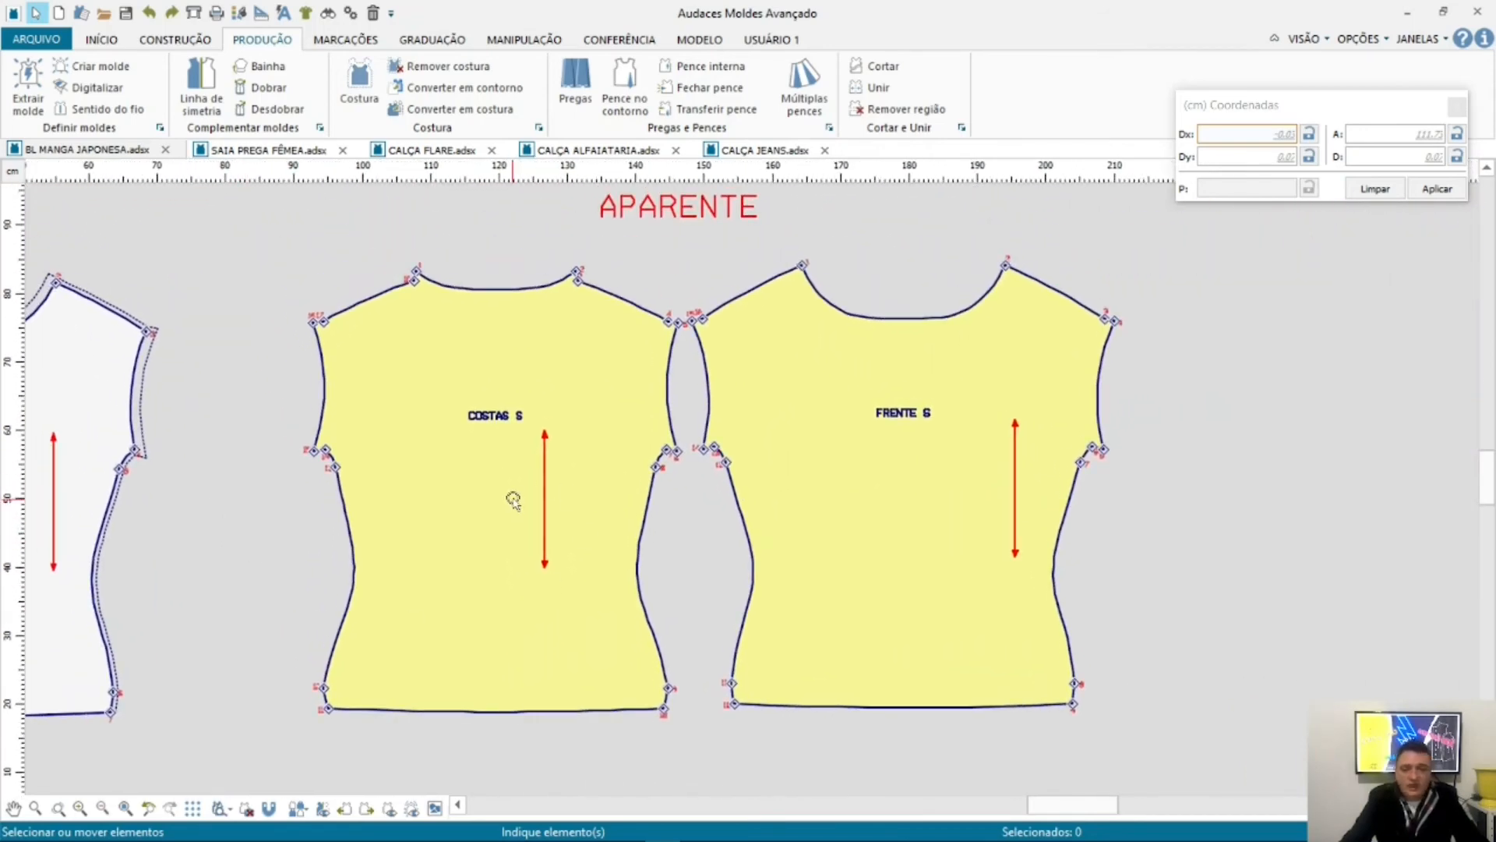
pyautogui.moveTo(248, 230); pyautogui.dragTo(1194, 803)
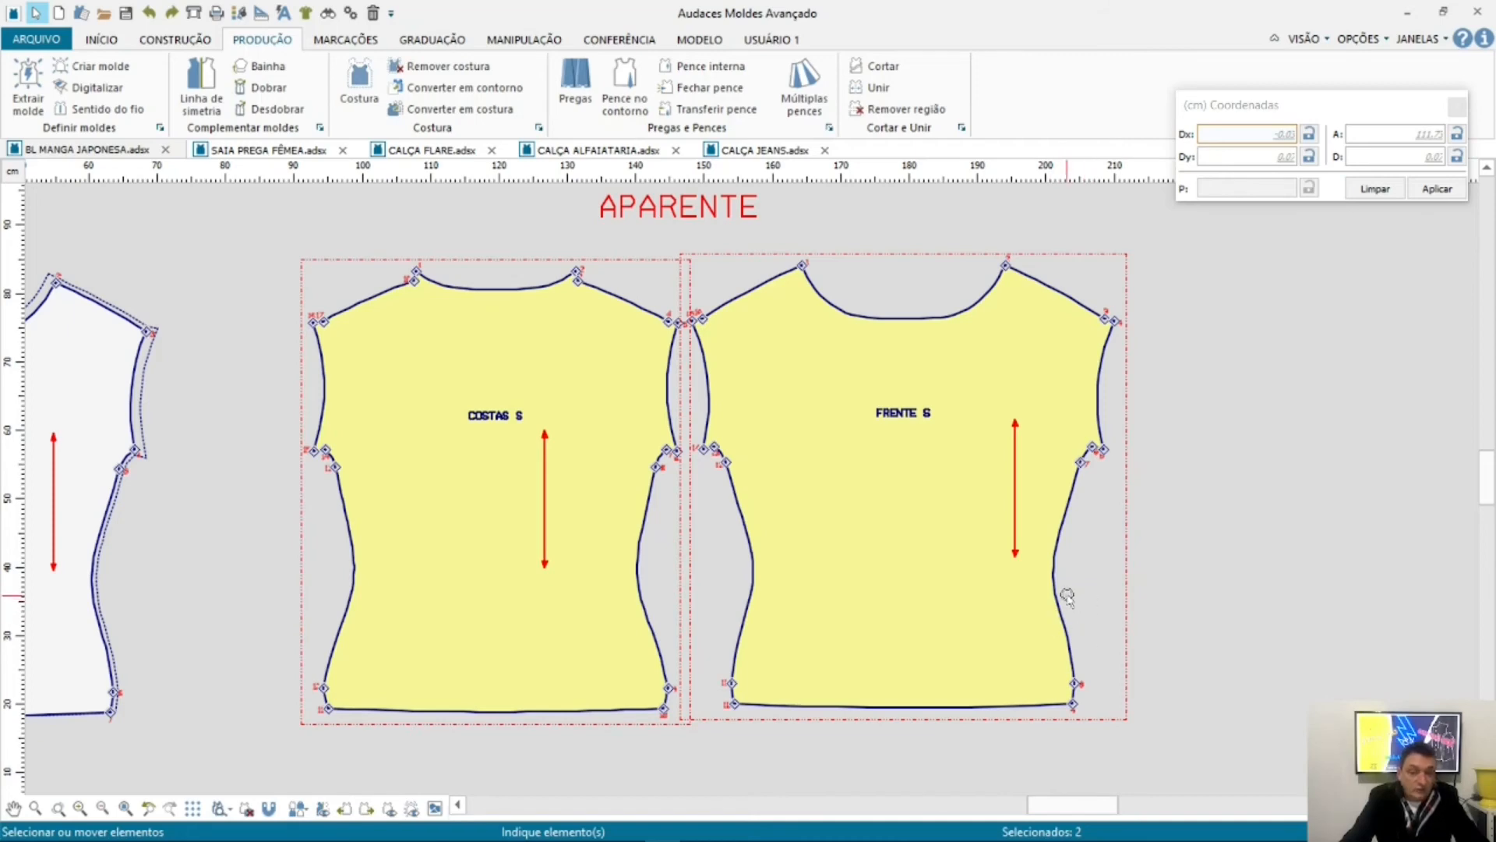
pyautogui.moveTo(1068, 598); pyautogui.dragTo(1340, 639, button='middle')
pyautogui.moveTo(823, 473); pyautogui.dragTo(1447, 621, button='middle')
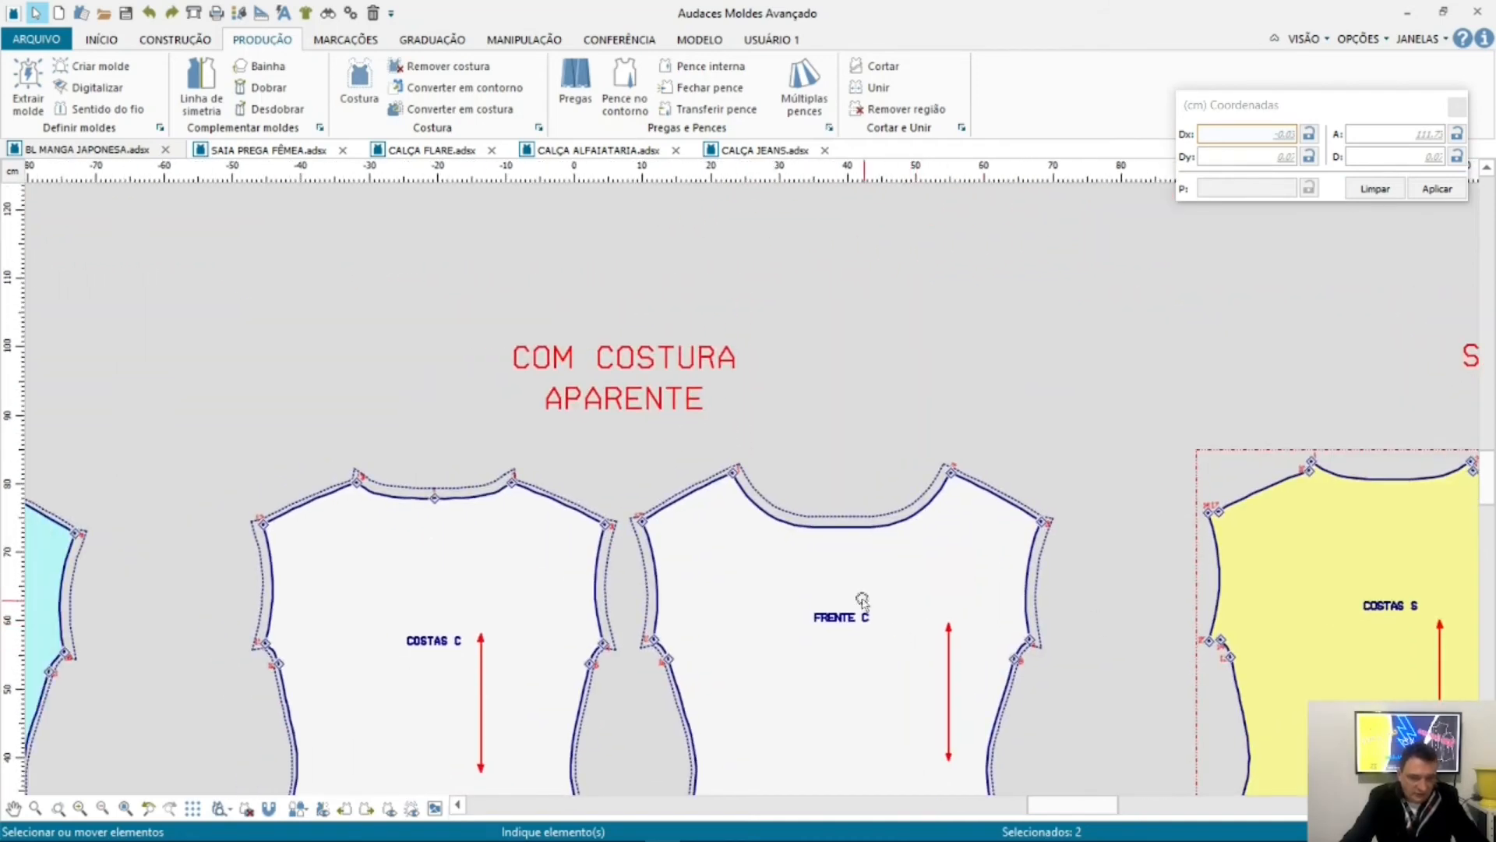
pyautogui.moveTo(873, 595); pyautogui.dragTo(1408, 380, button='middle')
pyautogui.scroll(-3, 788, 481)
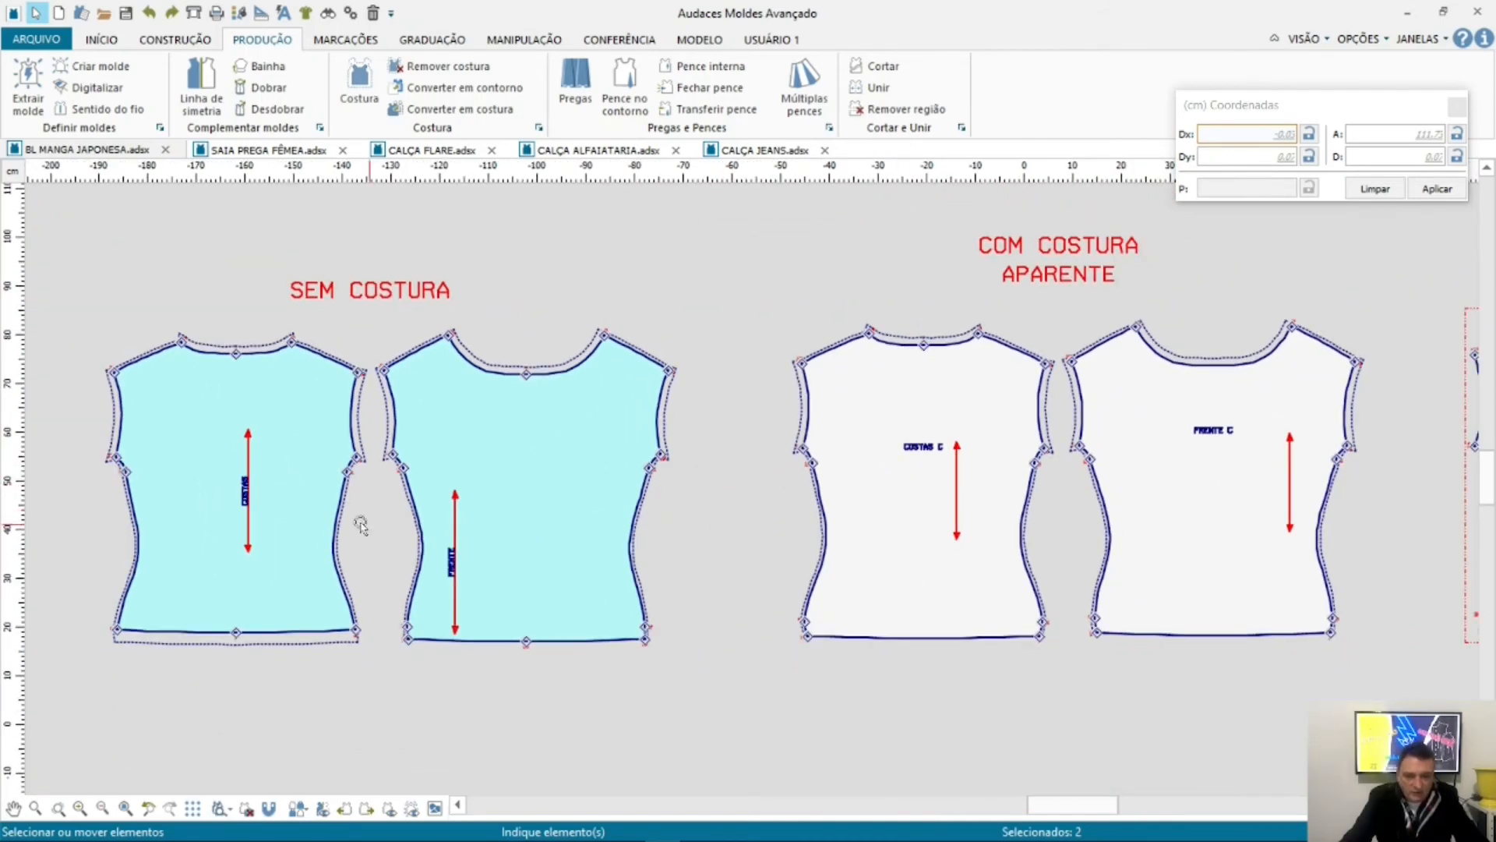
# Step: Examine the underarm points on COSTAS and FRENTE, and the front neckline curve
pyautogui.scroll(1, 78, 527)
pyautogui.scroll(1, 144, 534)
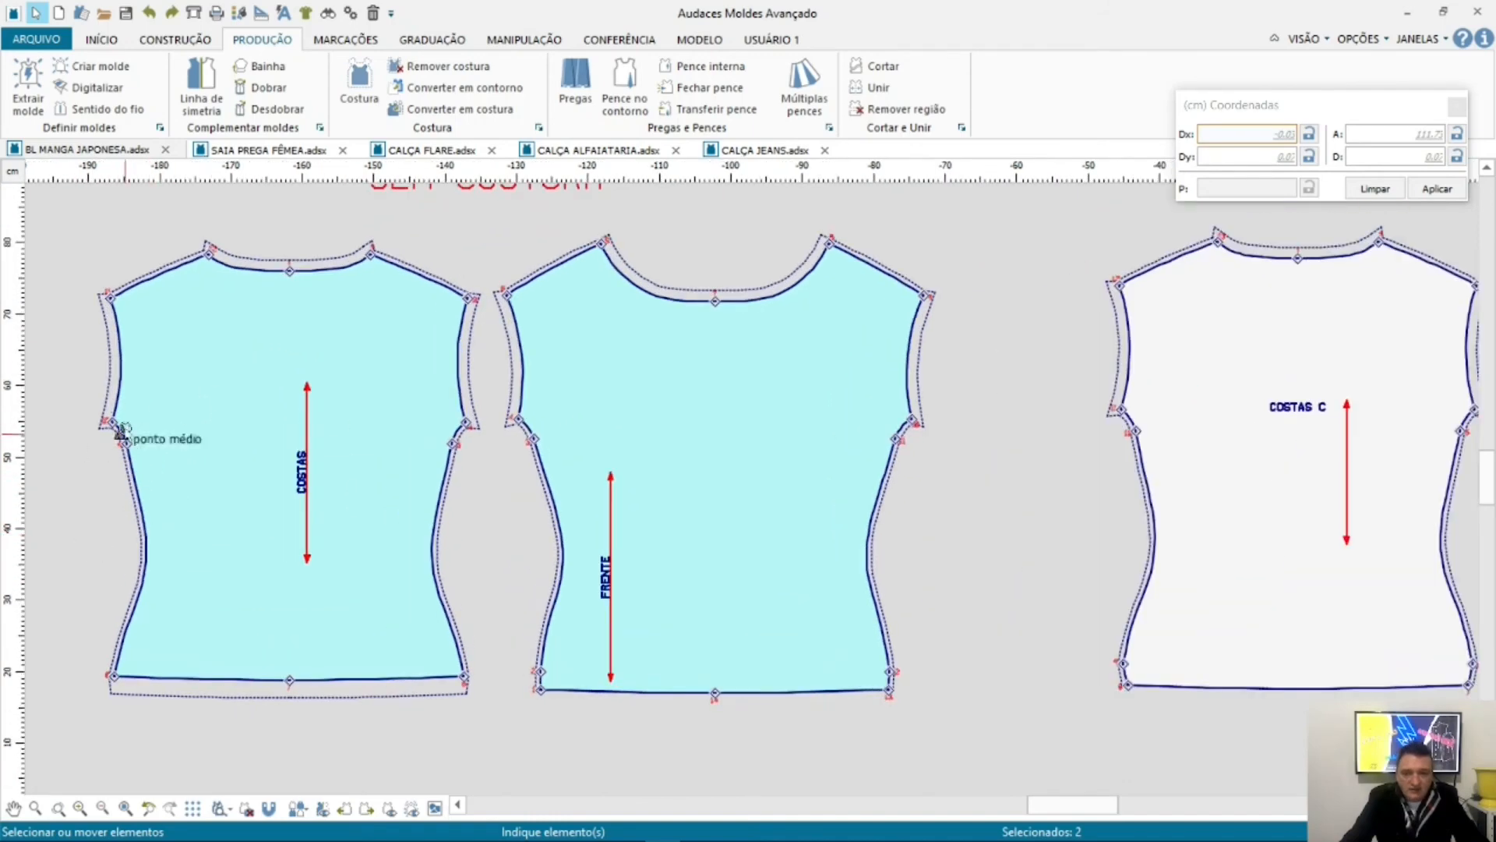
pyautogui.moveTo(65, 399); pyautogui.dragTo(990, 465)
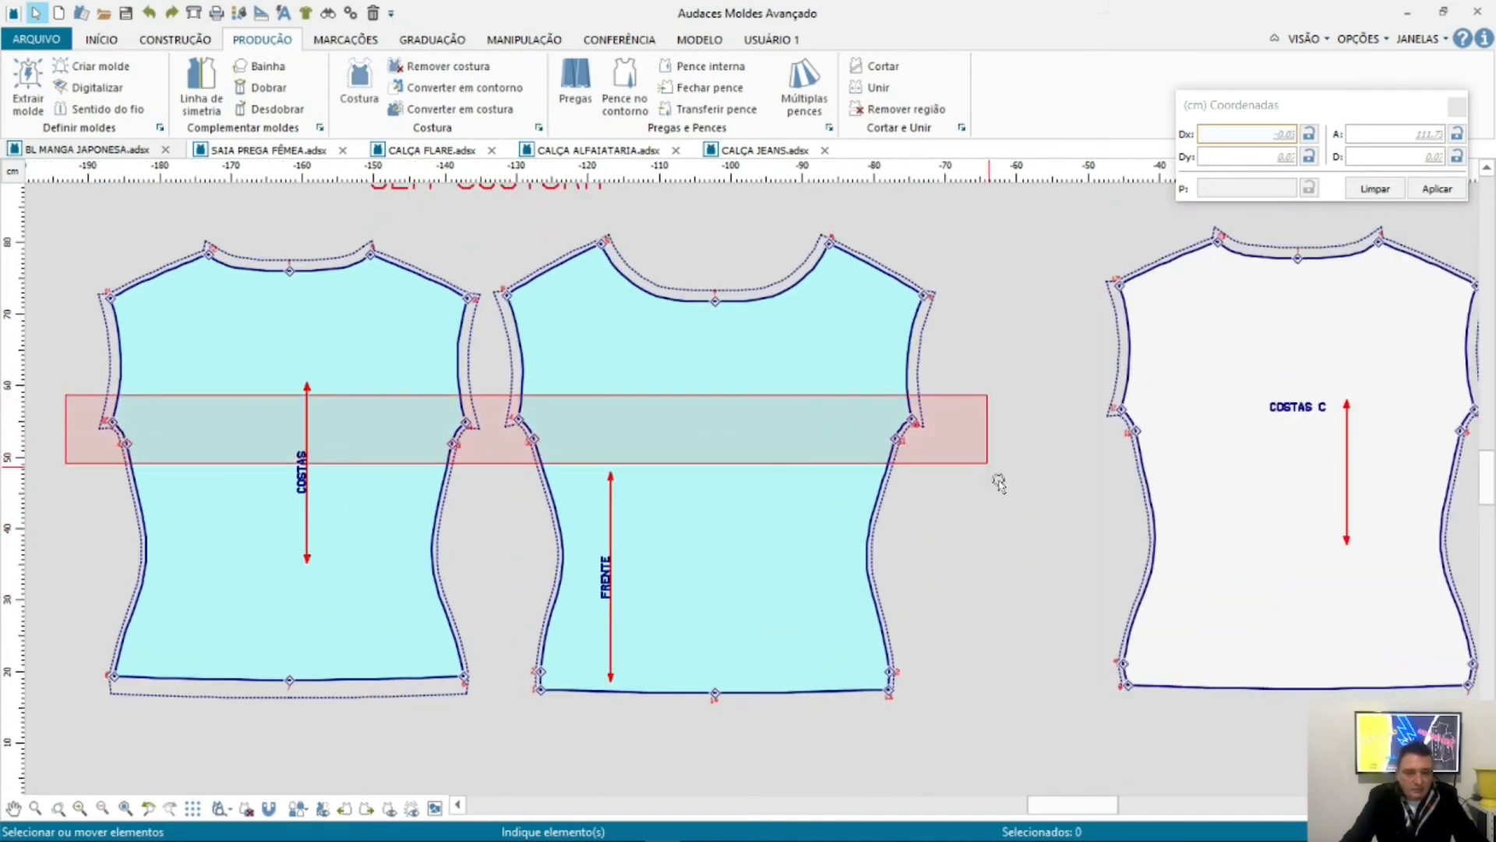
pyautogui.scroll(-1, 989, 465)
pyautogui.scroll(2, 560, 428)
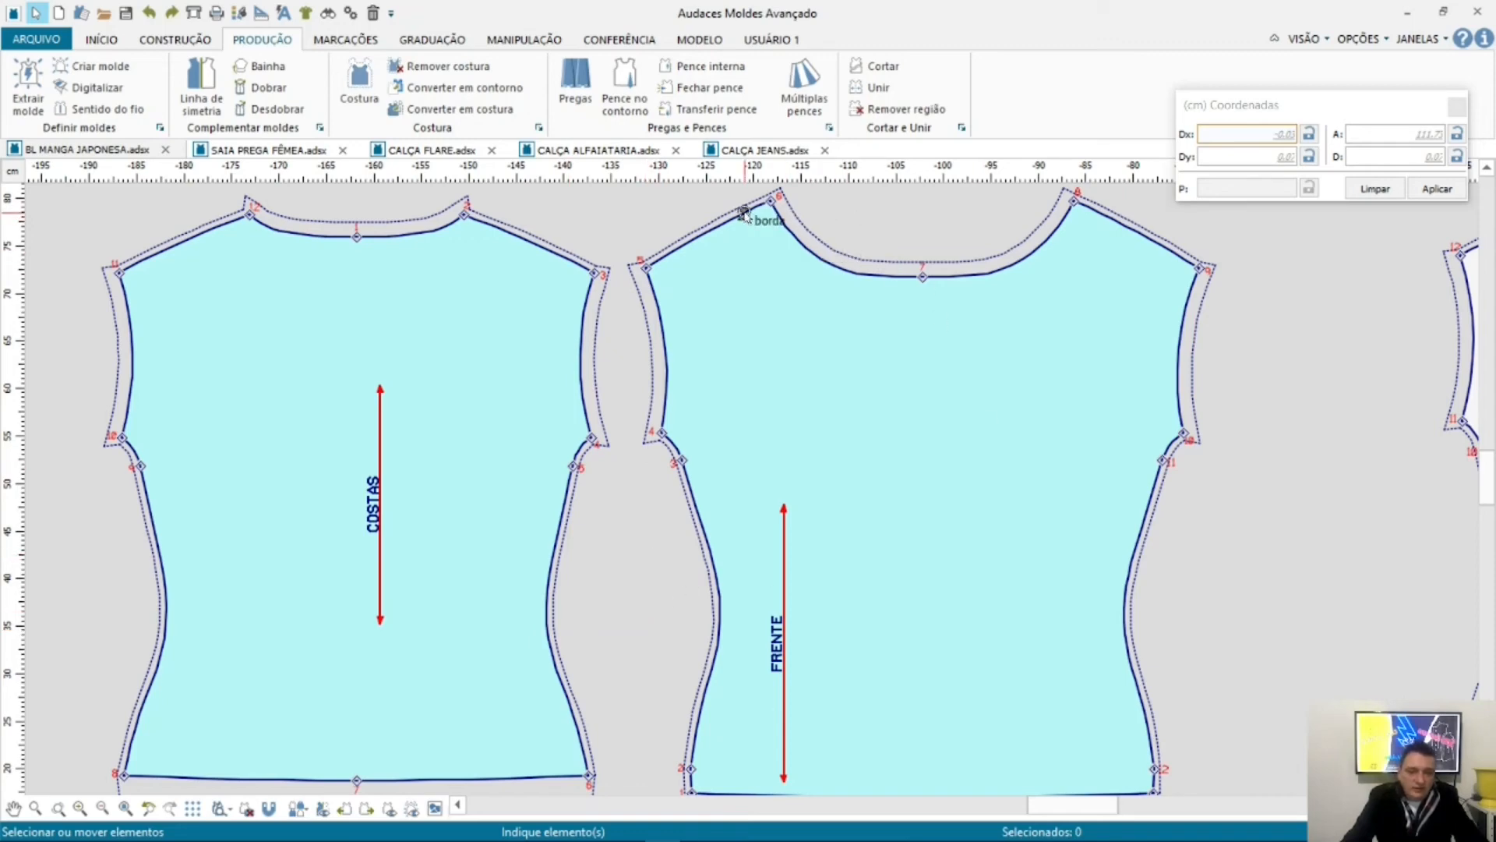
pyautogui.moveTo(736, 193); pyautogui.dragTo(1113, 343)
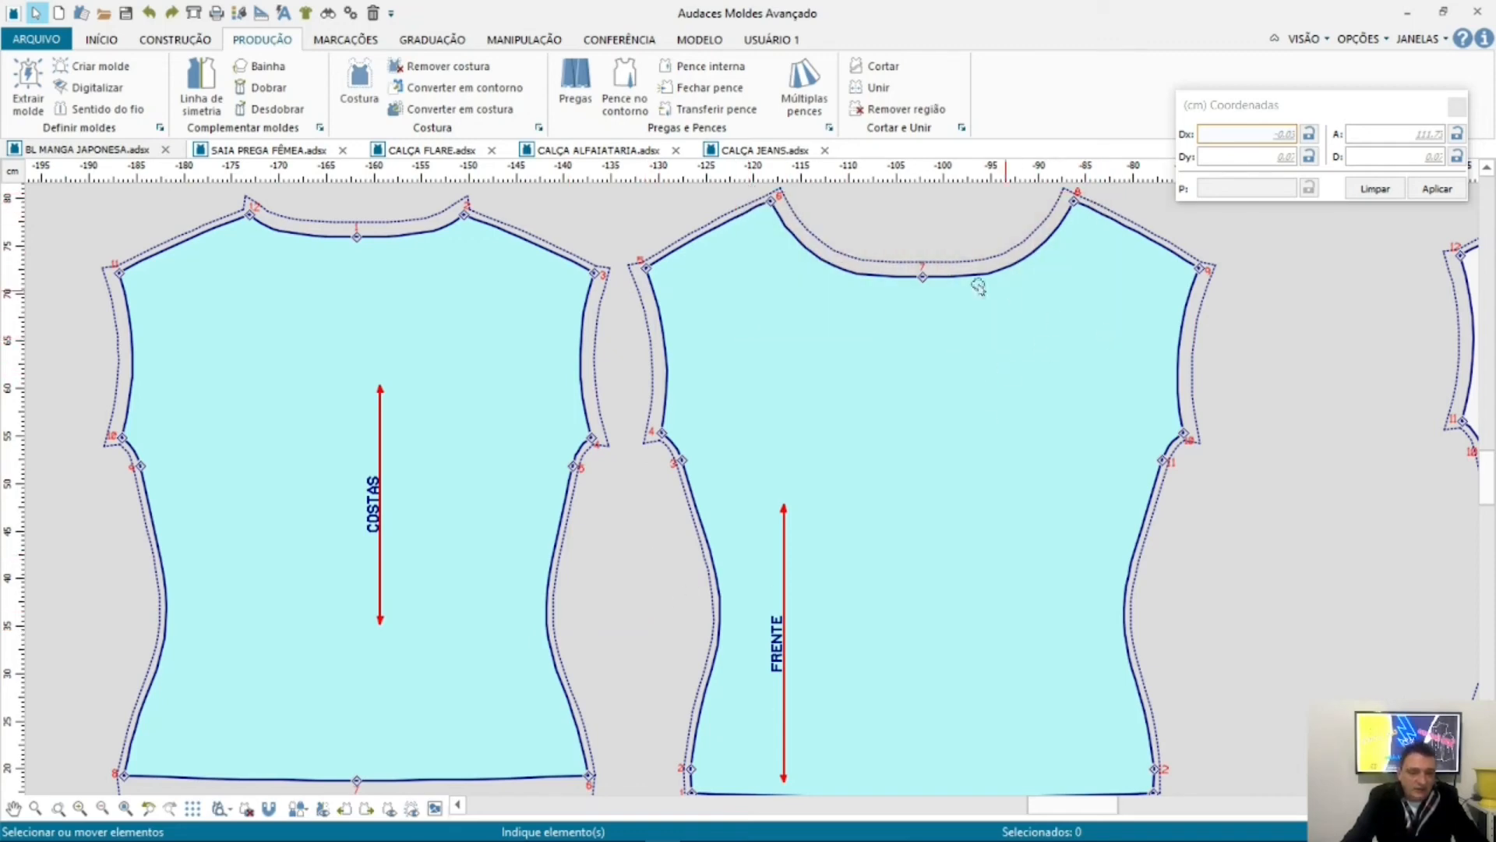
# Step: Overlay COSTAS on FRENTE by its lower side corner to compare necklines, armholes and sides, and move it back beside FRENTE
pyautogui.click(356, 237)
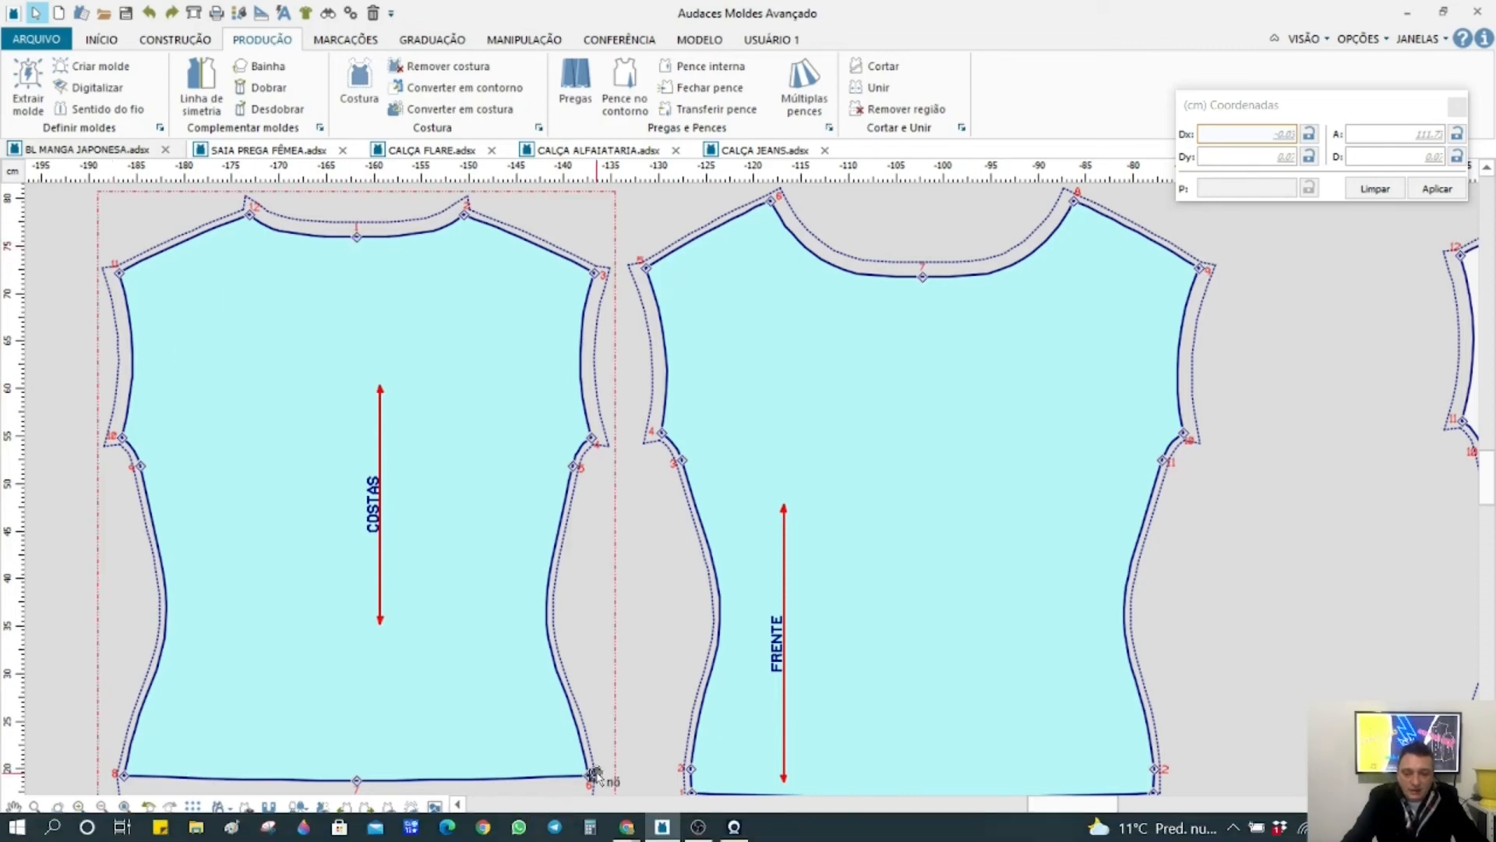
pyautogui.moveTo(590, 776); pyautogui.dragTo(1158, 771)
pyautogui.scroll(2, 899, 238)
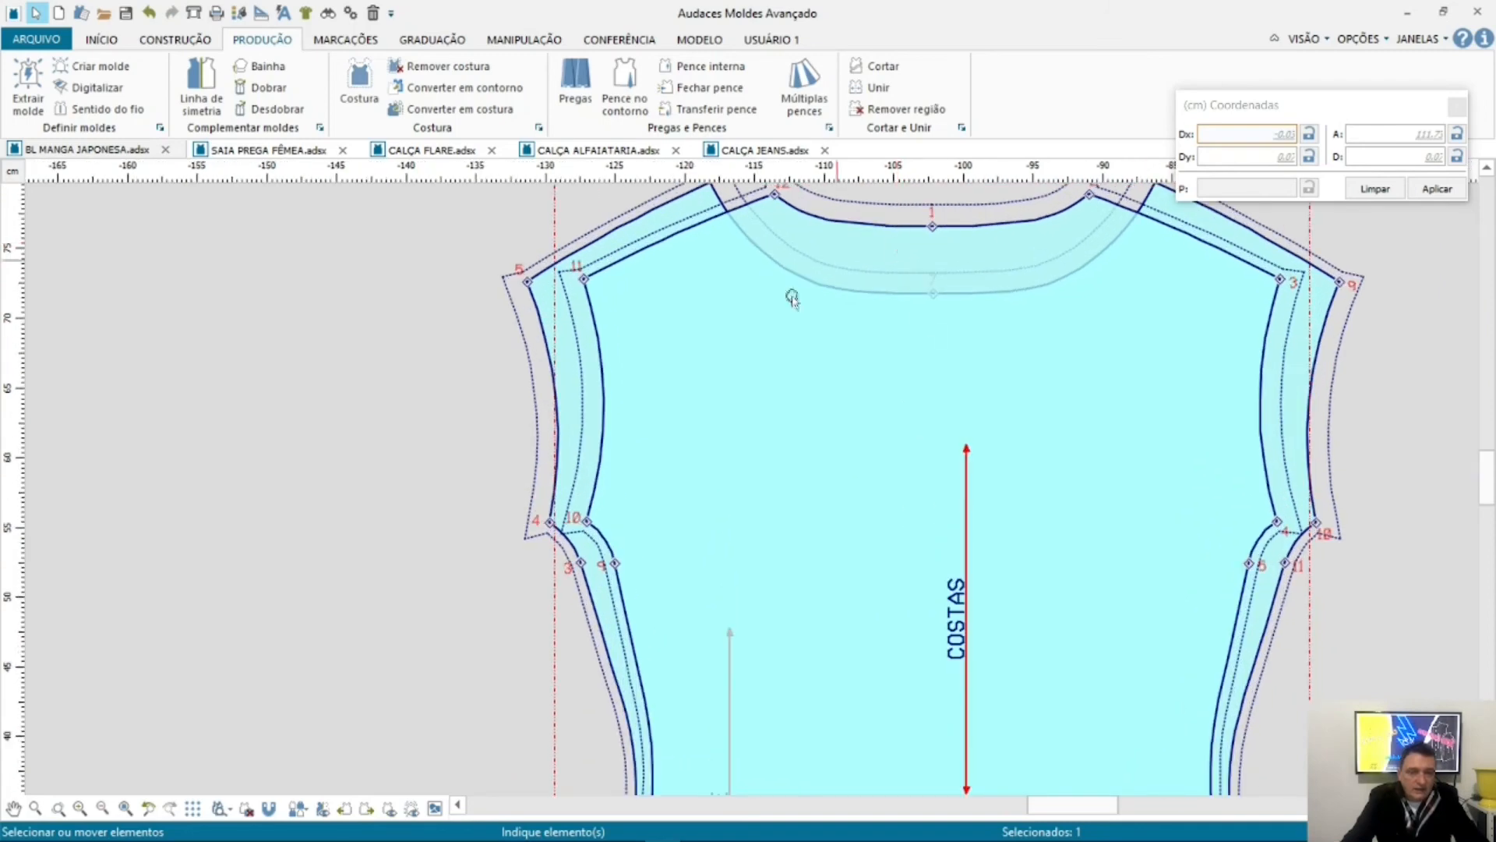
pyautogui.scroll(-2, 951, 363)
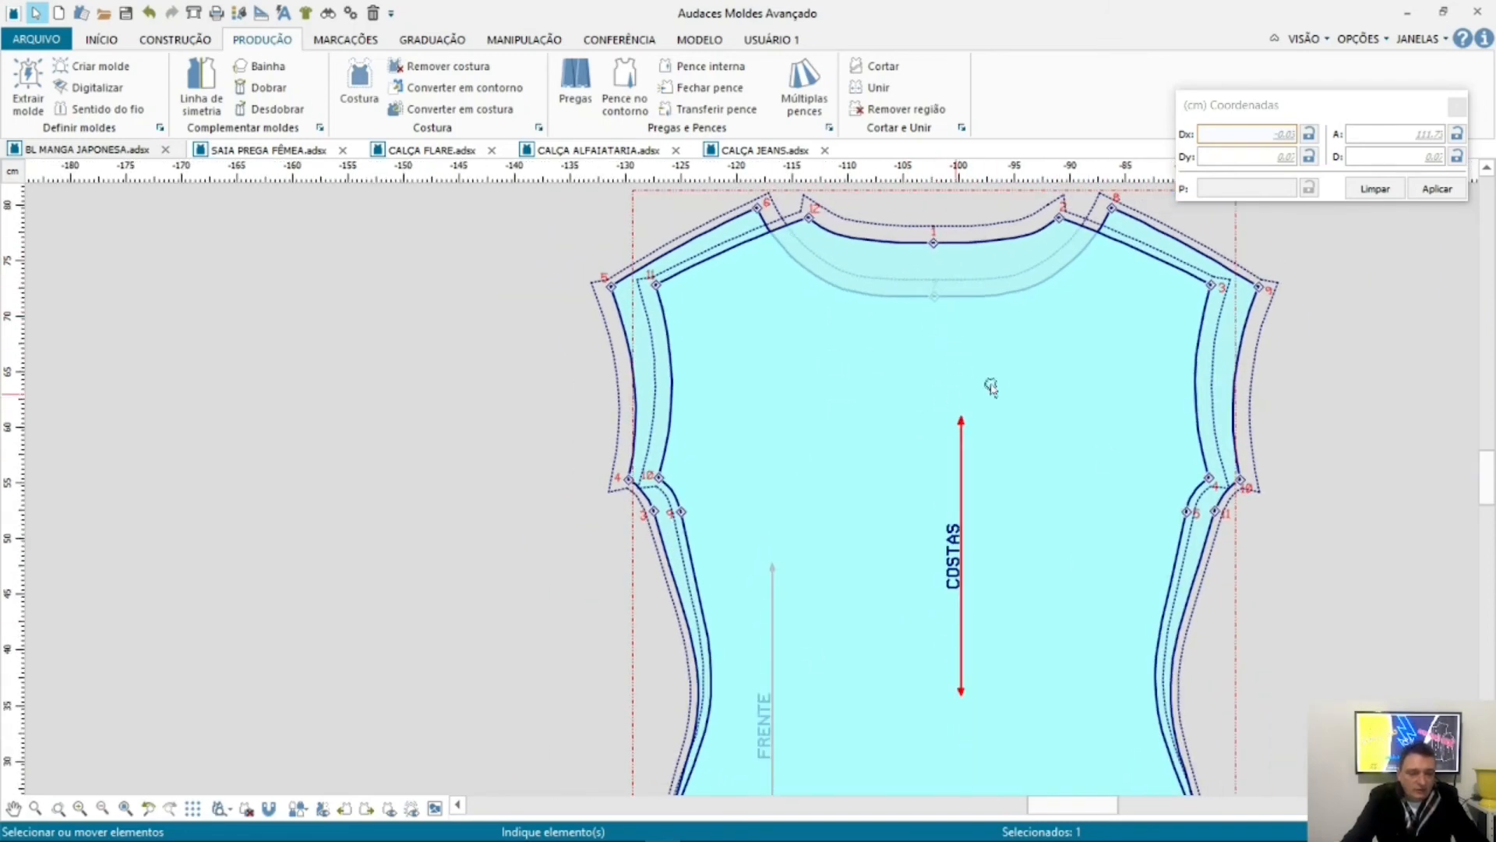
pyautogui.scroll(-1, 966, 261)
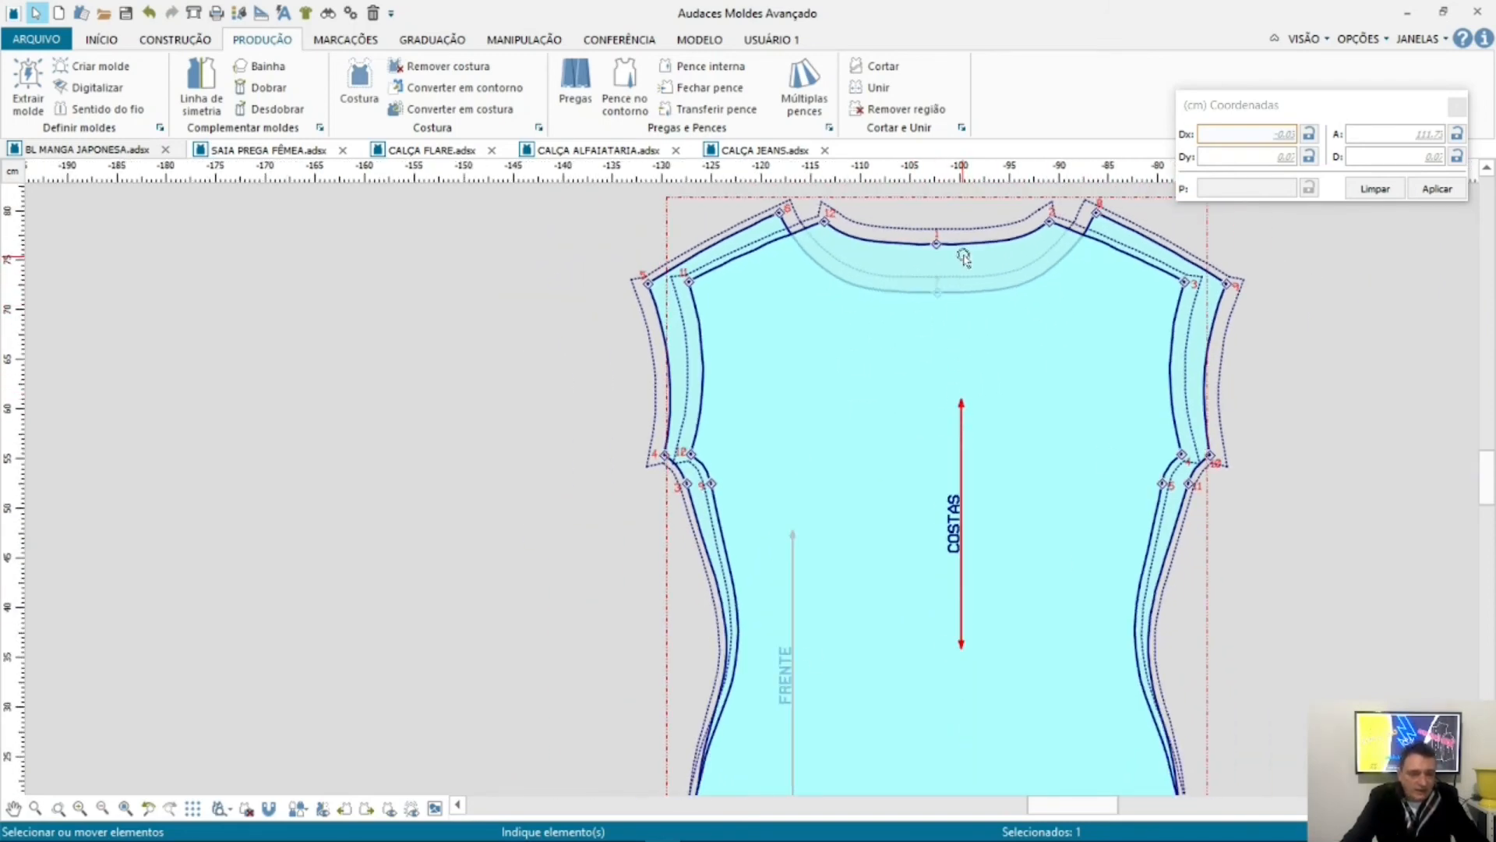
pyautogui.moveTo(937, 244); pyautogui.dragTo(304, 251)
pyautogui.scroll(-2, 732, 249)
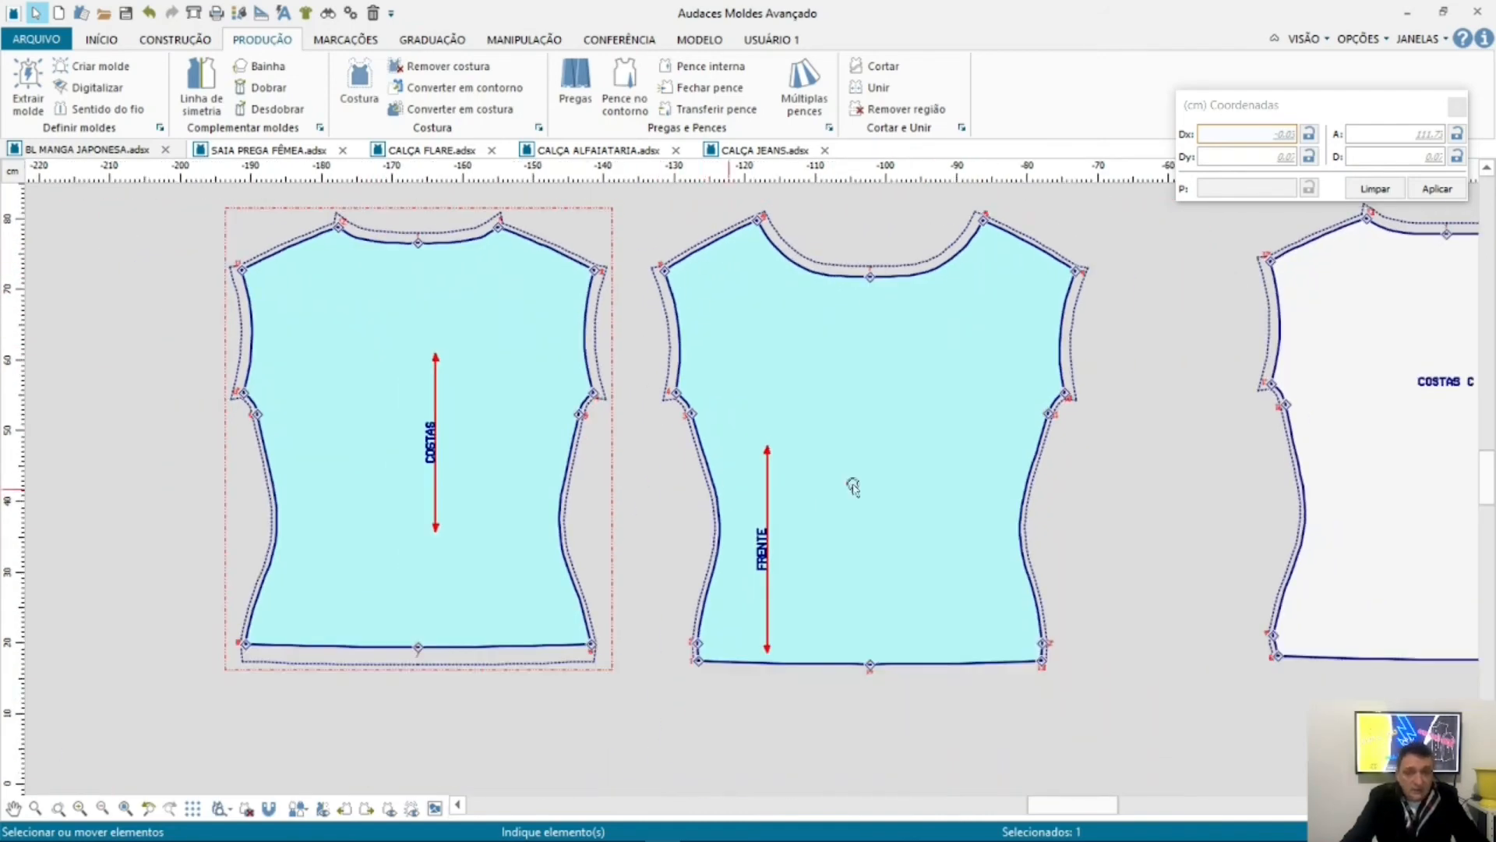
# Step: Examine the middle of the front neckline and the underarm points across the separated COSTAS and FRENTE pieces
pyautogui.moveTo(829, 226); pyautogui.dragTo(926, 349)
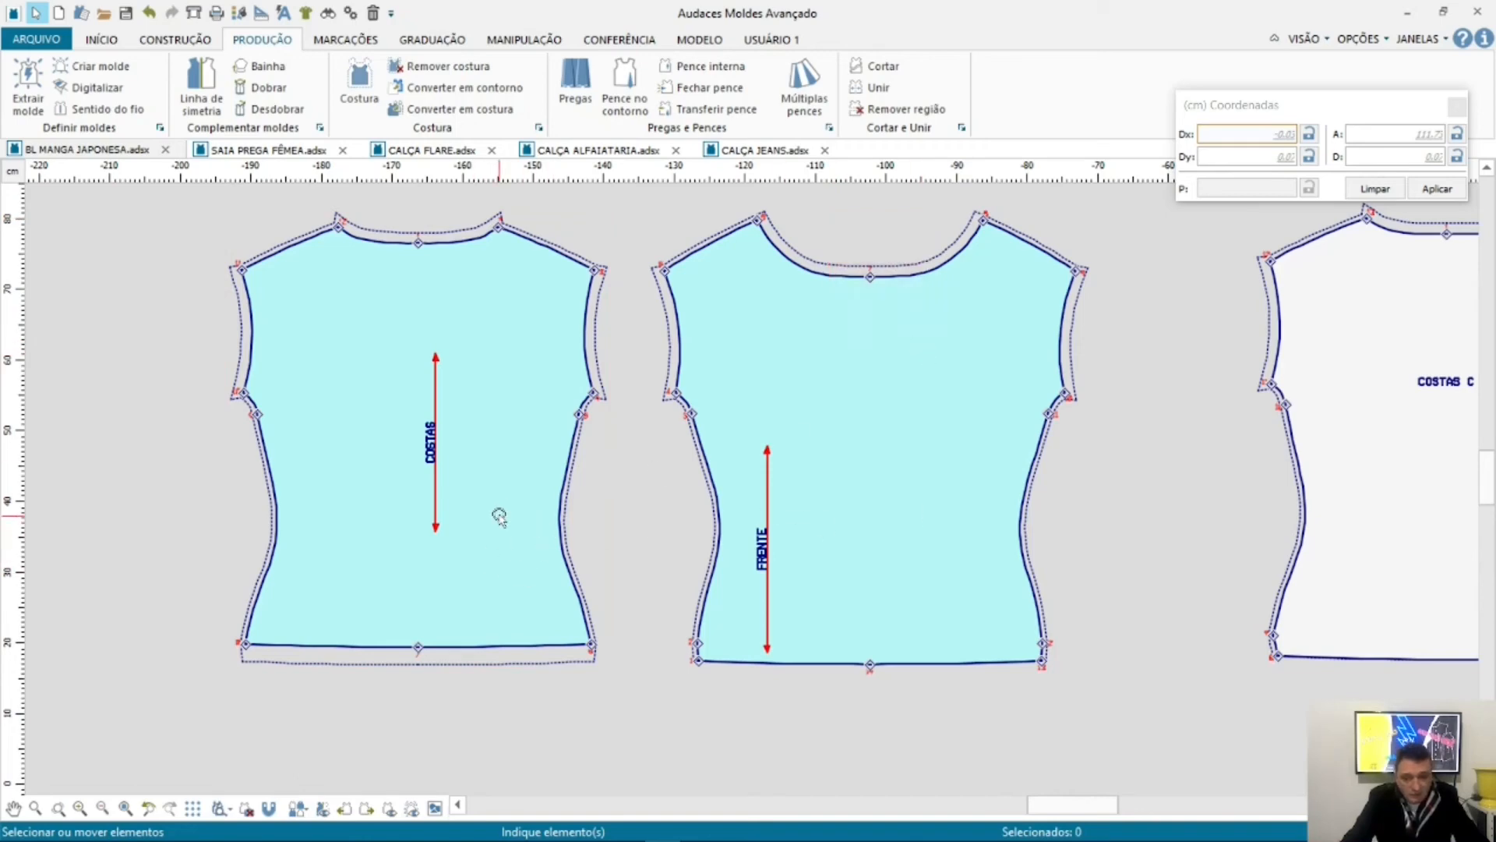
pyautogui.scroll(1, 494, 511)
pyautogui.scroll(1, 178, 407)
pyautogui.moveTo(184, 358); pyautogui.dragTo(872, 419)
pyautogui.scroll(-2, 124, 404)
pyautogui.moveTo(153, 358); pyautogui.dragTo(1195, 447)
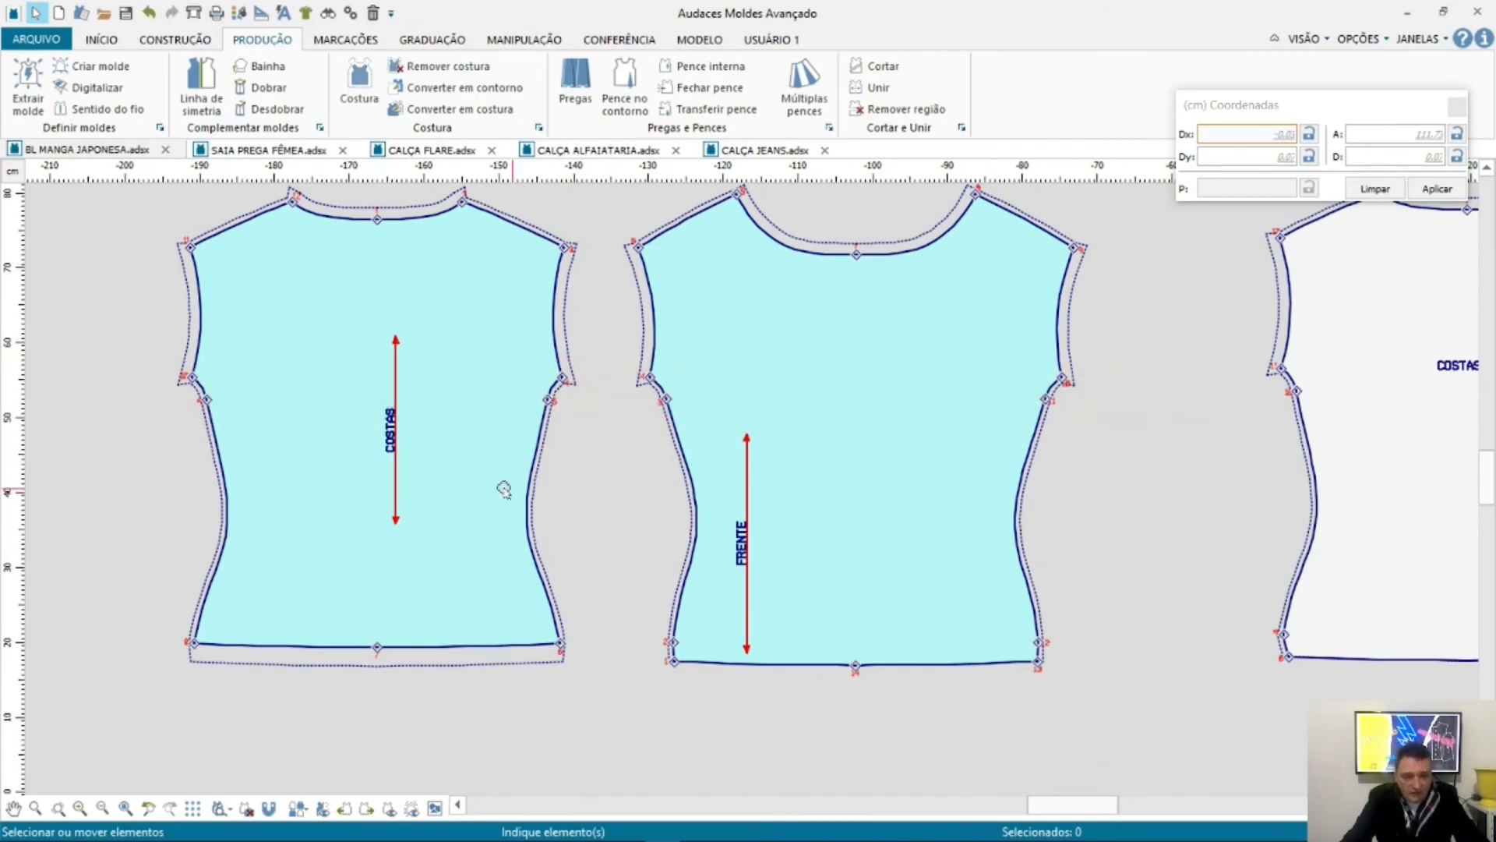
# Step: Start the Comparar distância measurement and move its results window above the blue COSTAS and FRENTE pieces
pyautogui.scroll(-1, 502, 335)
pyautogui.scroll(1, 398, 334)
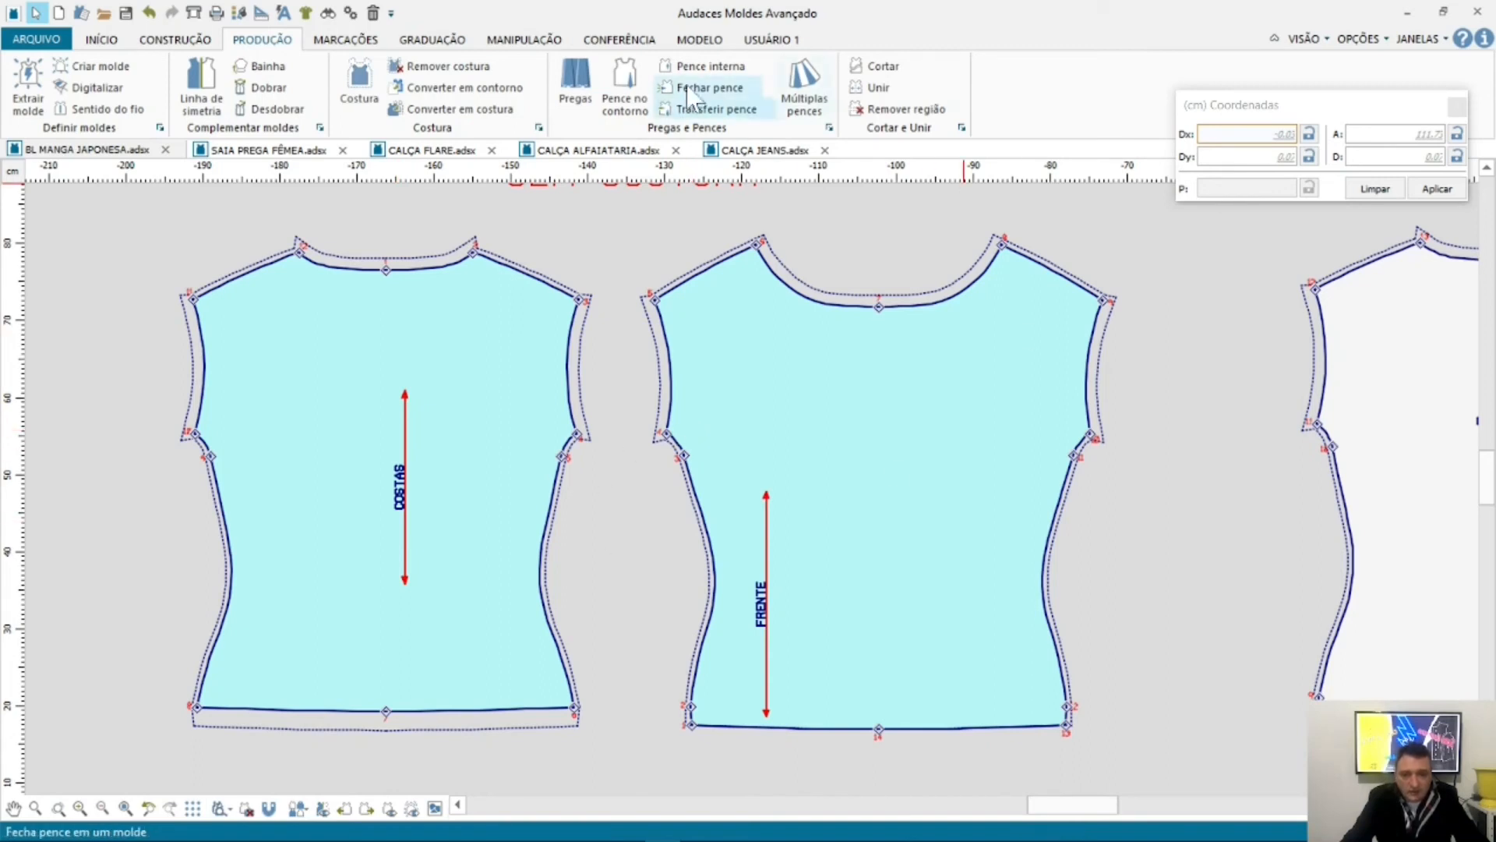
pyautogui.click(635, 42)
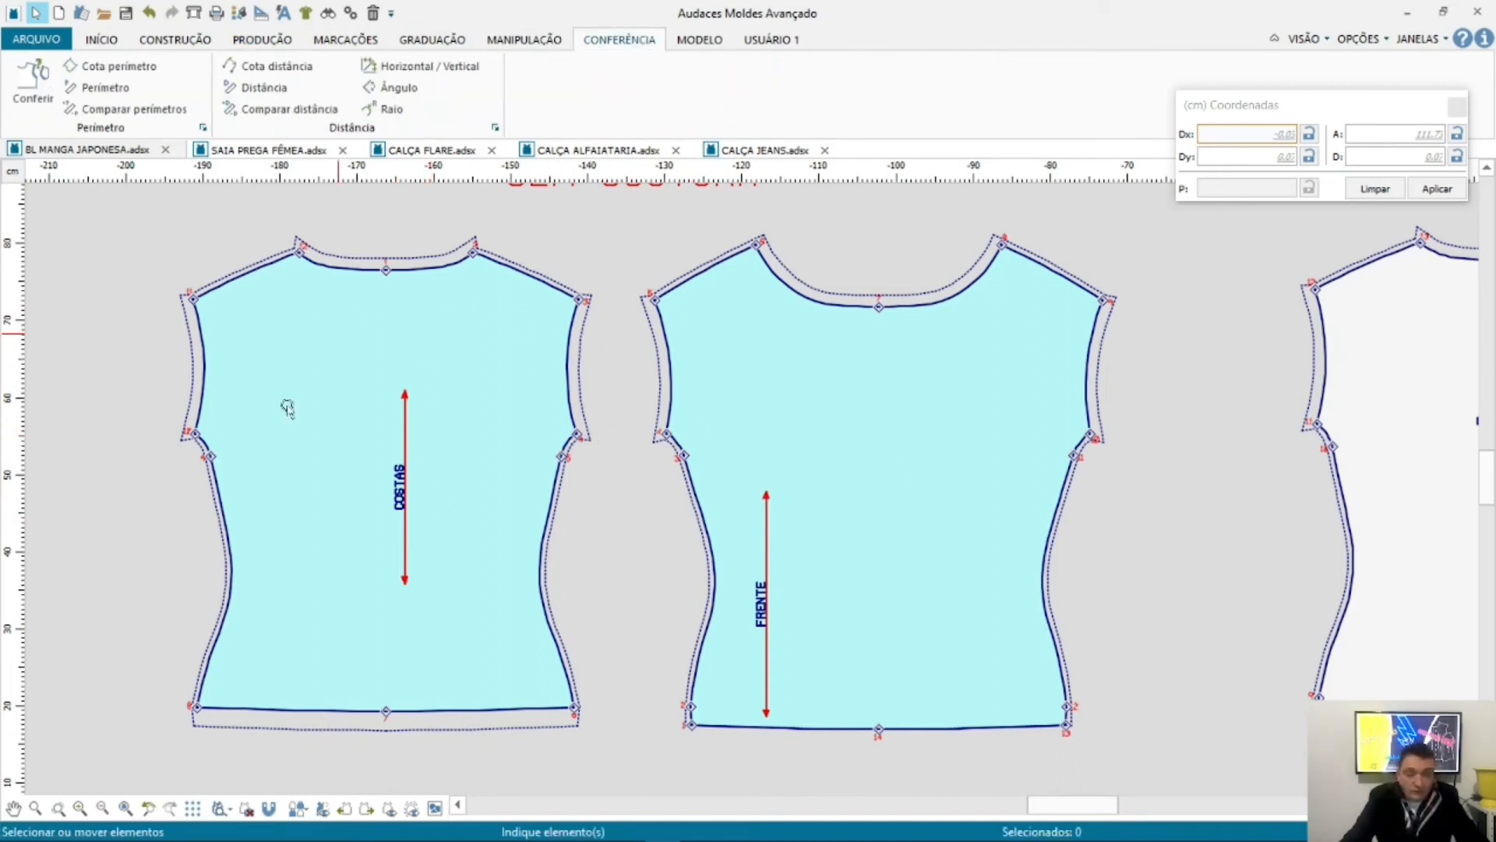
pyautogui.scroll(1, 183, 459)
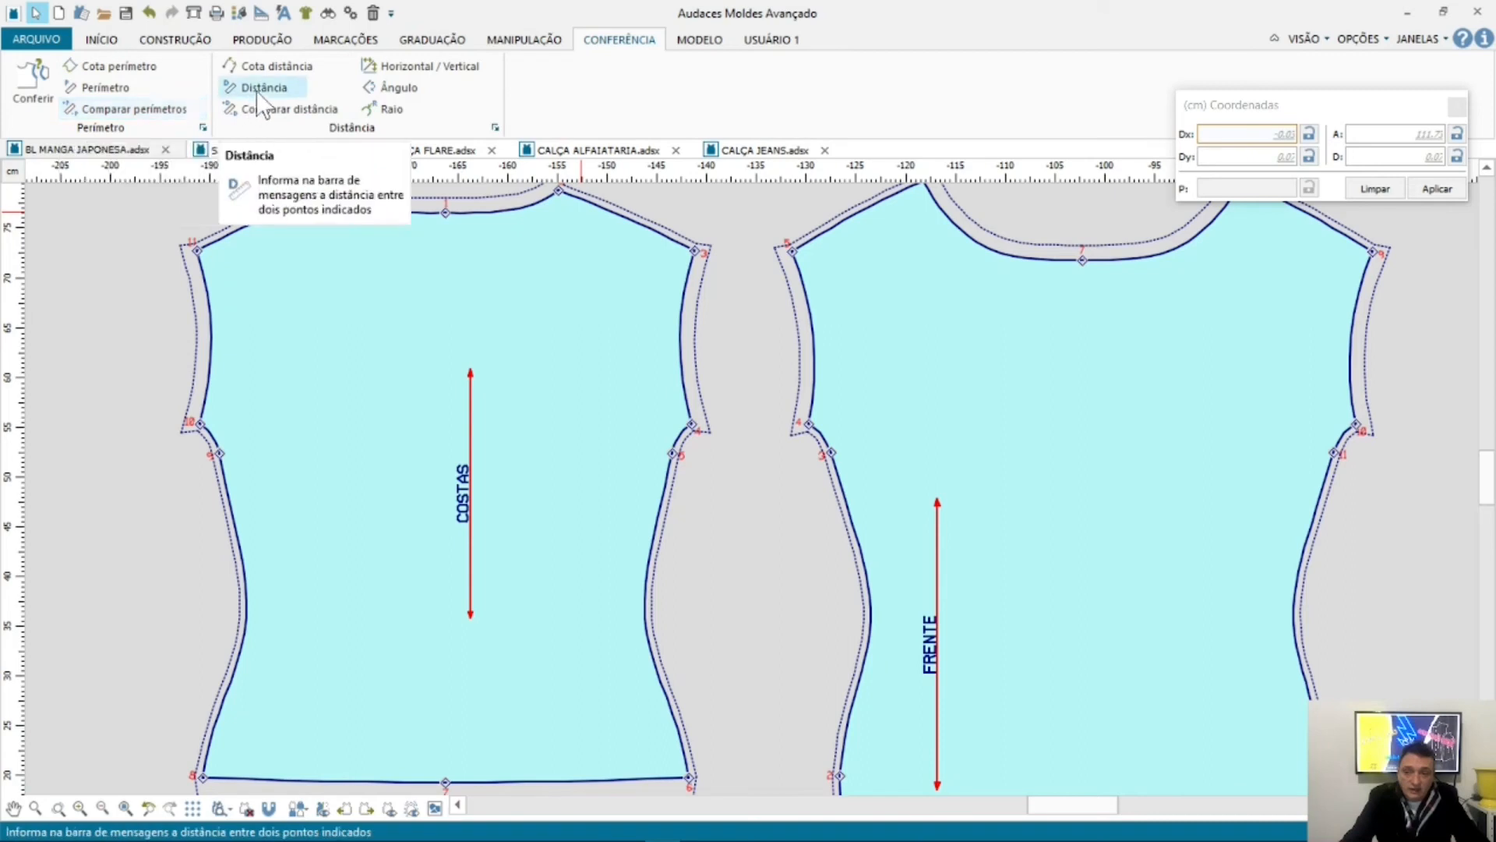
pyautogui.click(262, 113)
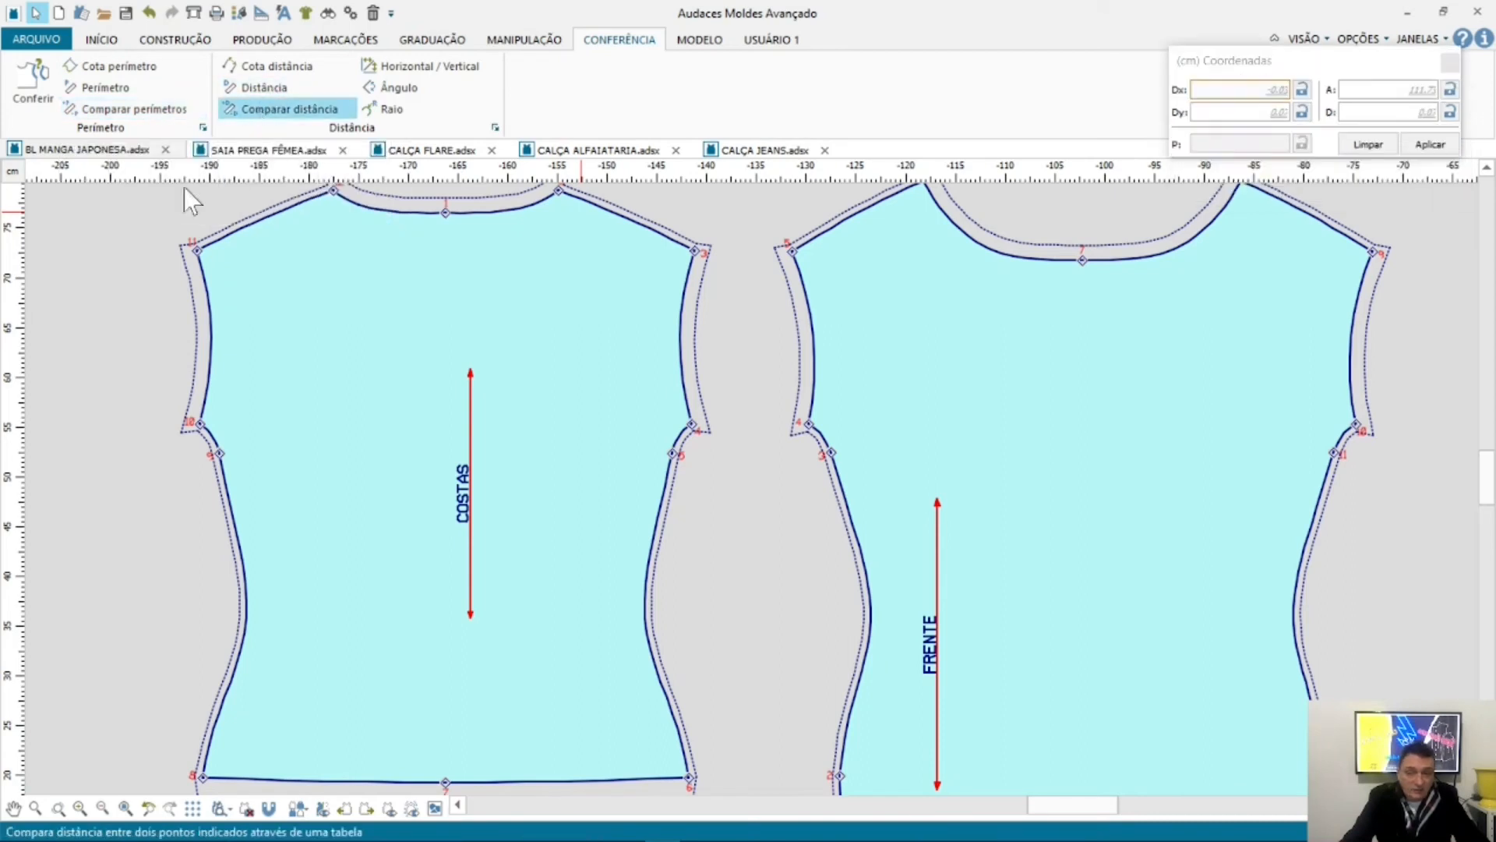
pyautogui.moveTo(754, 254); pyautogui.dragTo(855, 25)
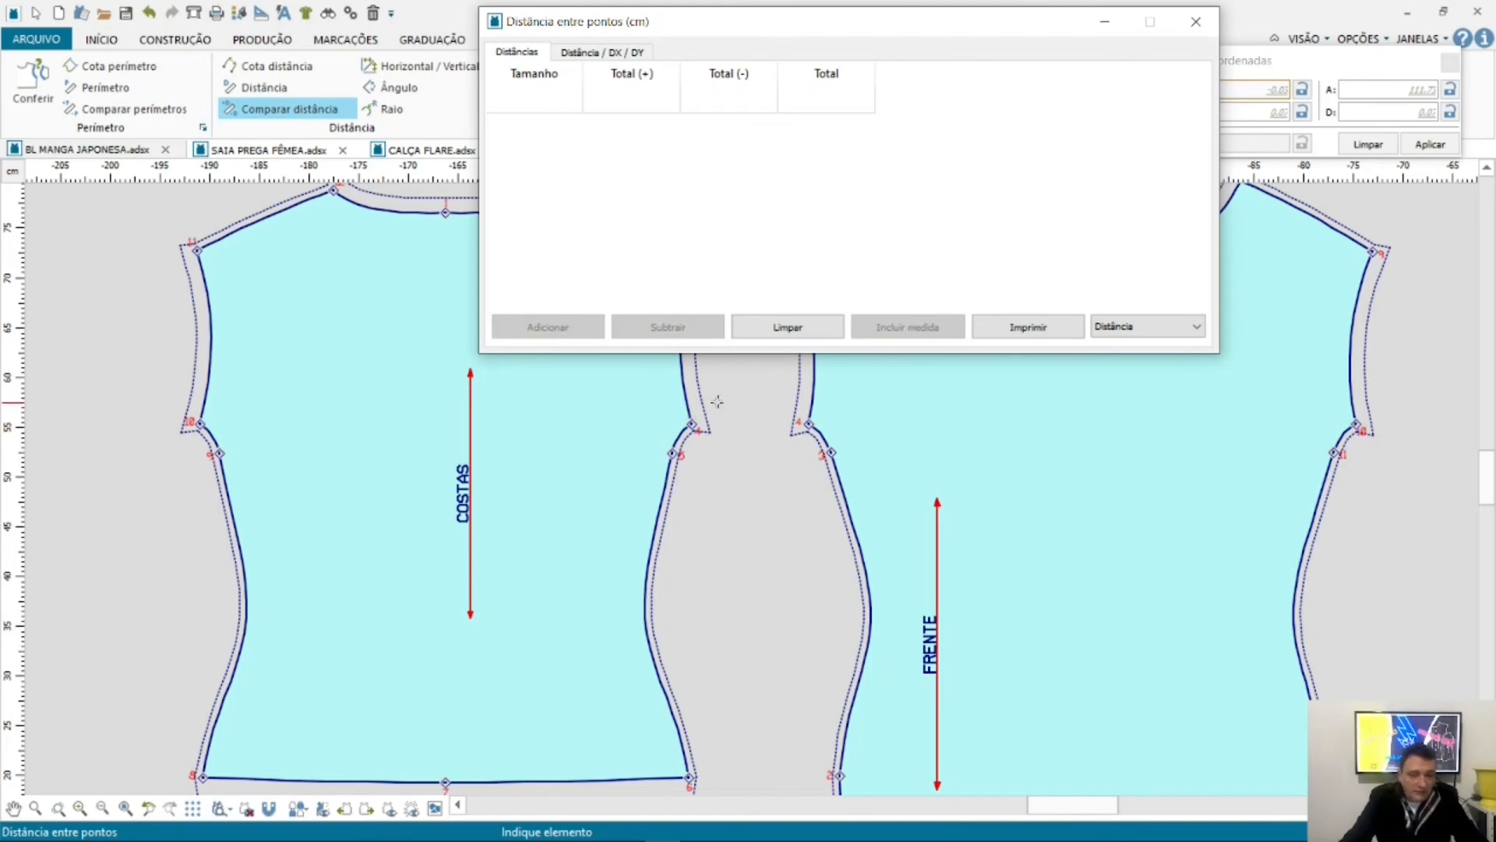
pyautogui.scroll(1, 716, 401)
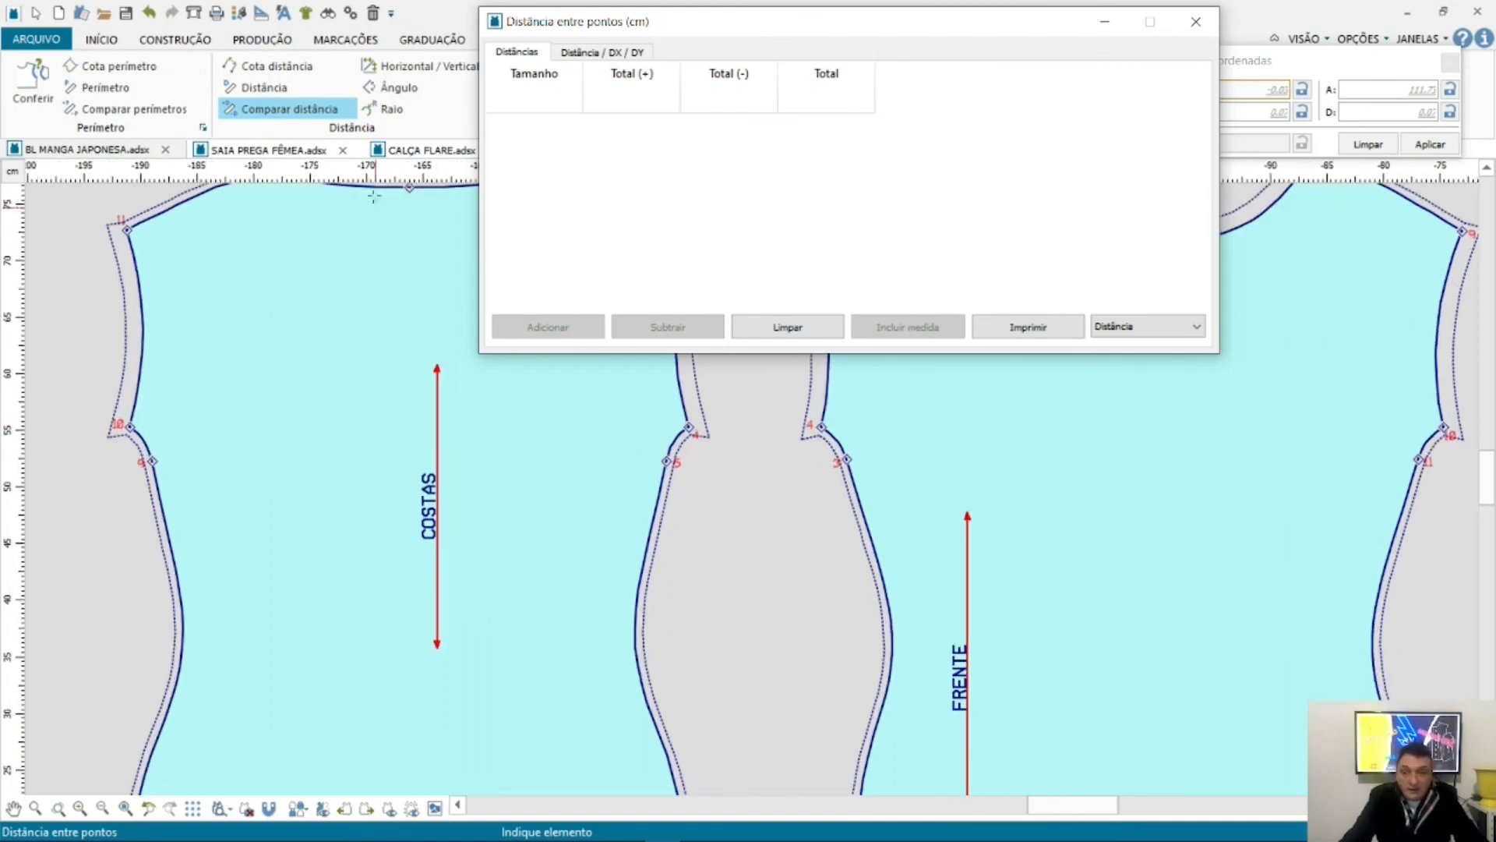
pyautogui.click(293, 110)
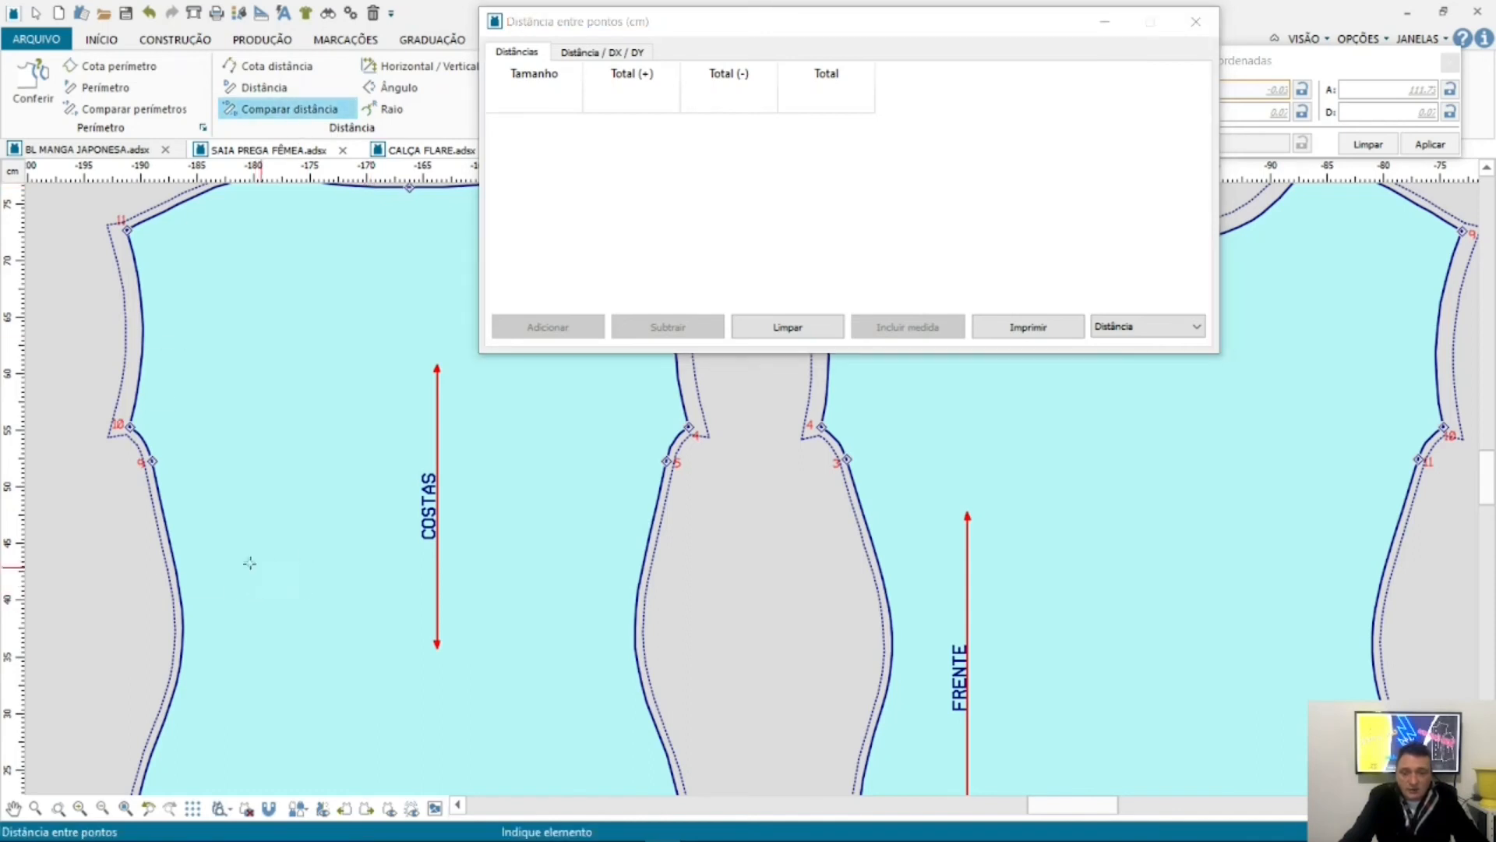
# Step: Hide the seam allowances, measure COSTAS between underarm points 10 and 4, and add the distance to the comparison table
pyautogui.click(131, 427)
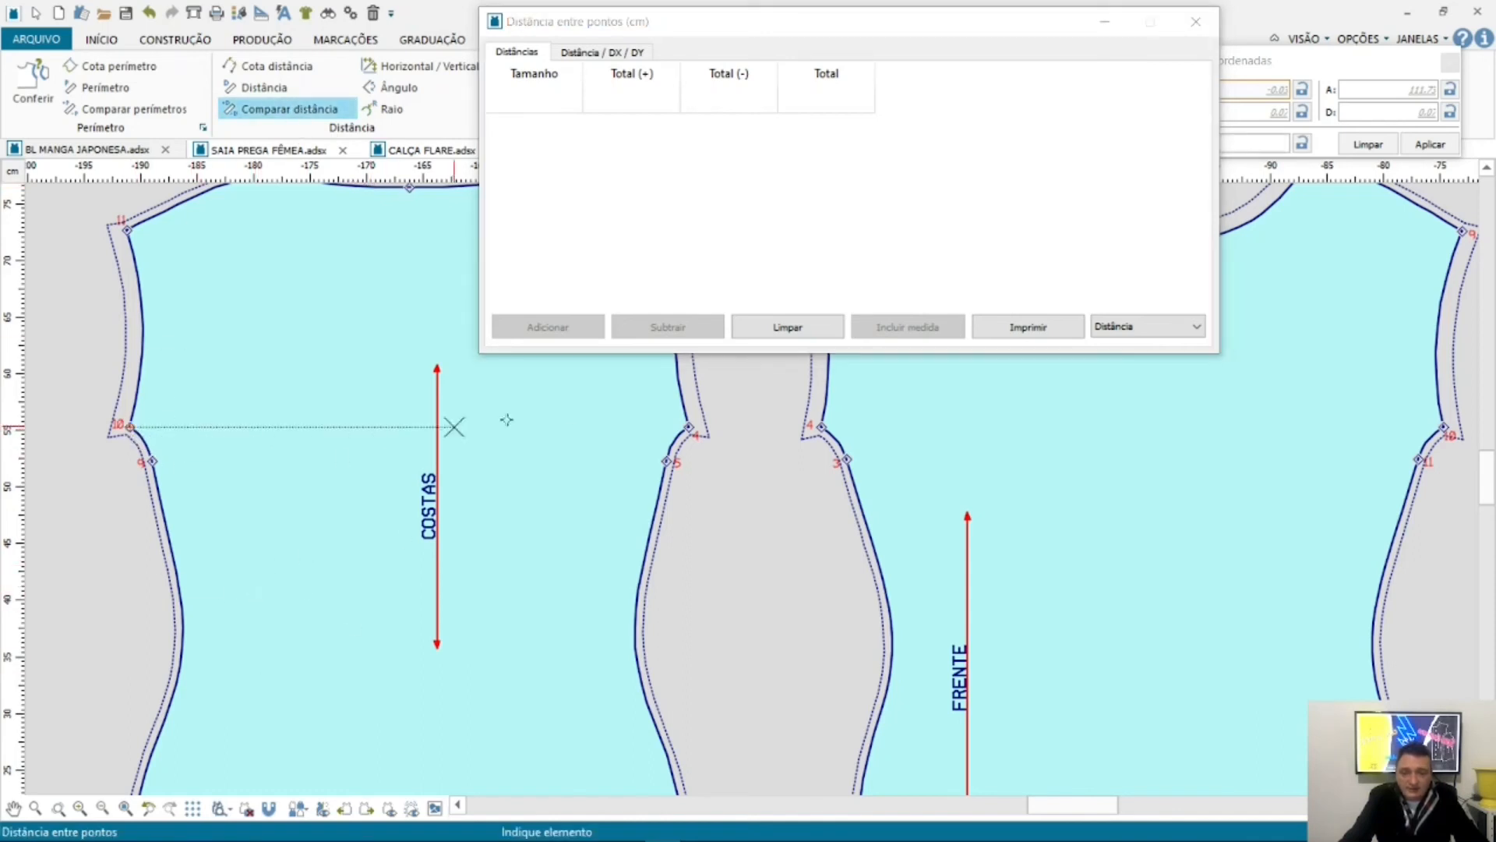
pyautogui.click(689, 427)
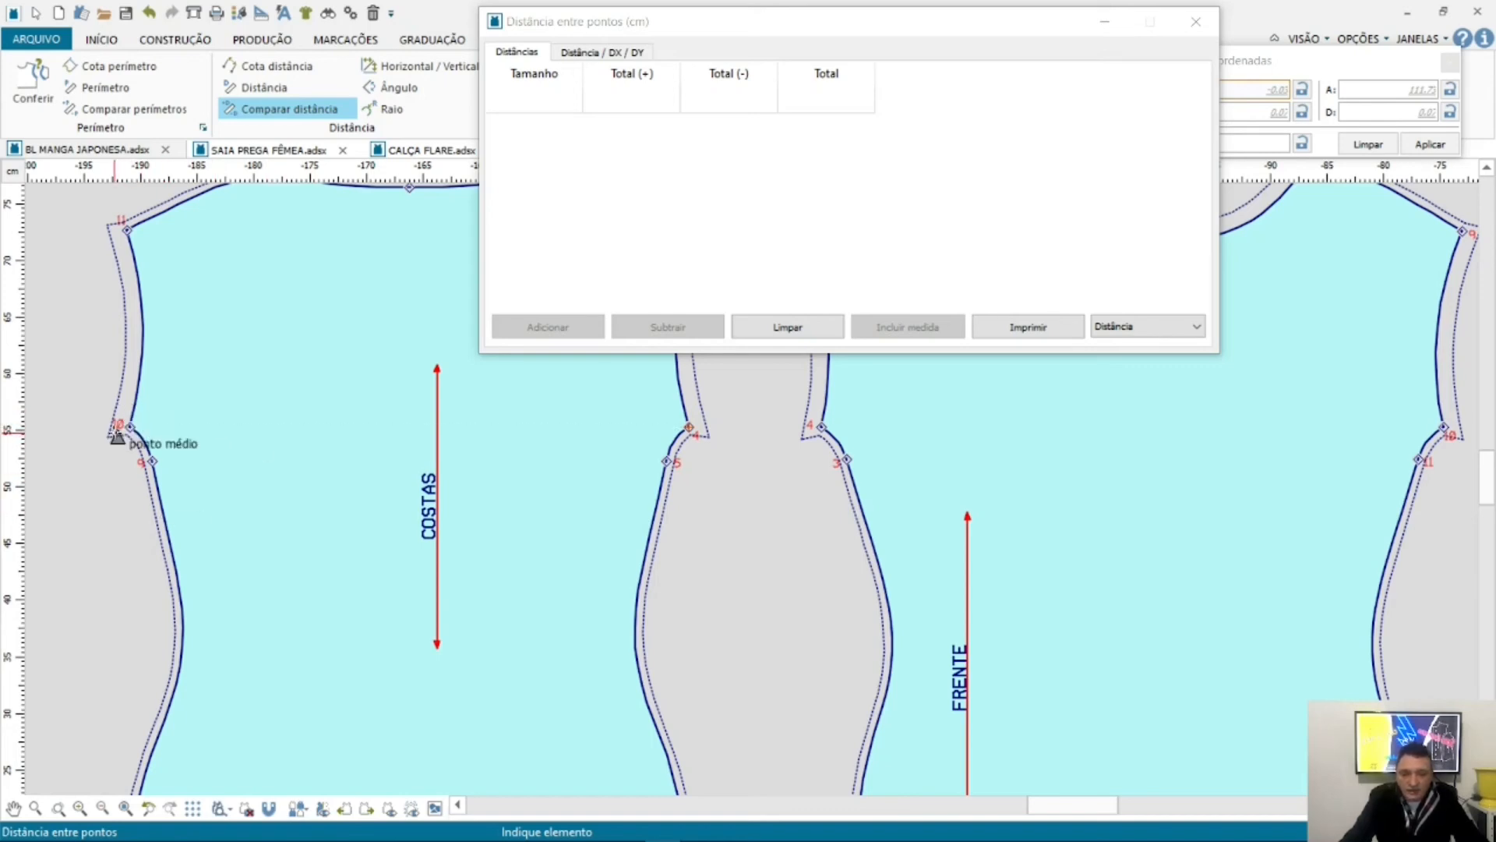
pyautogui.click(412, 811)
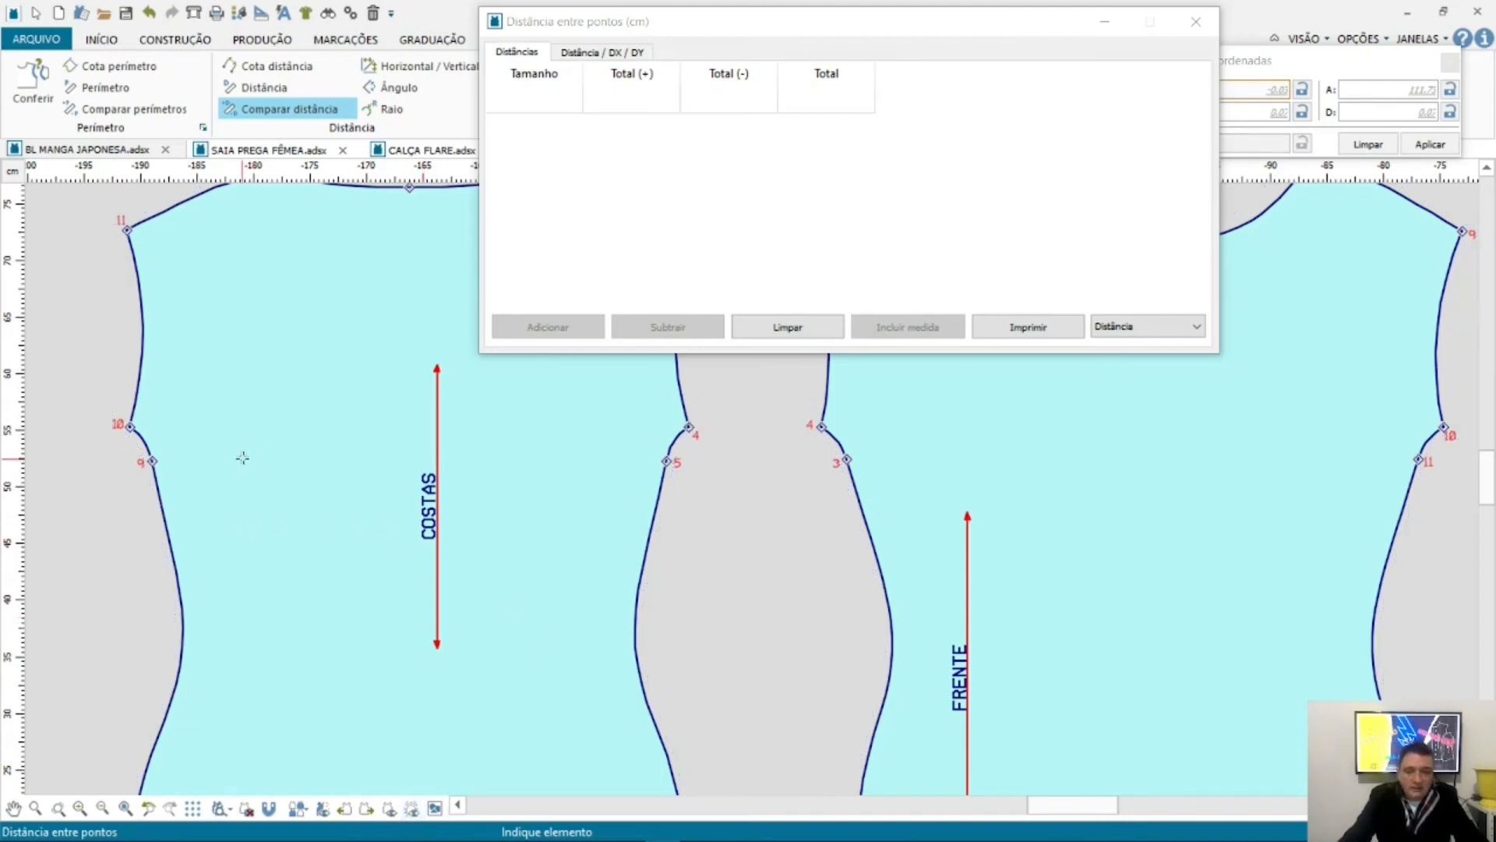
pyautogui.click(134, 430)
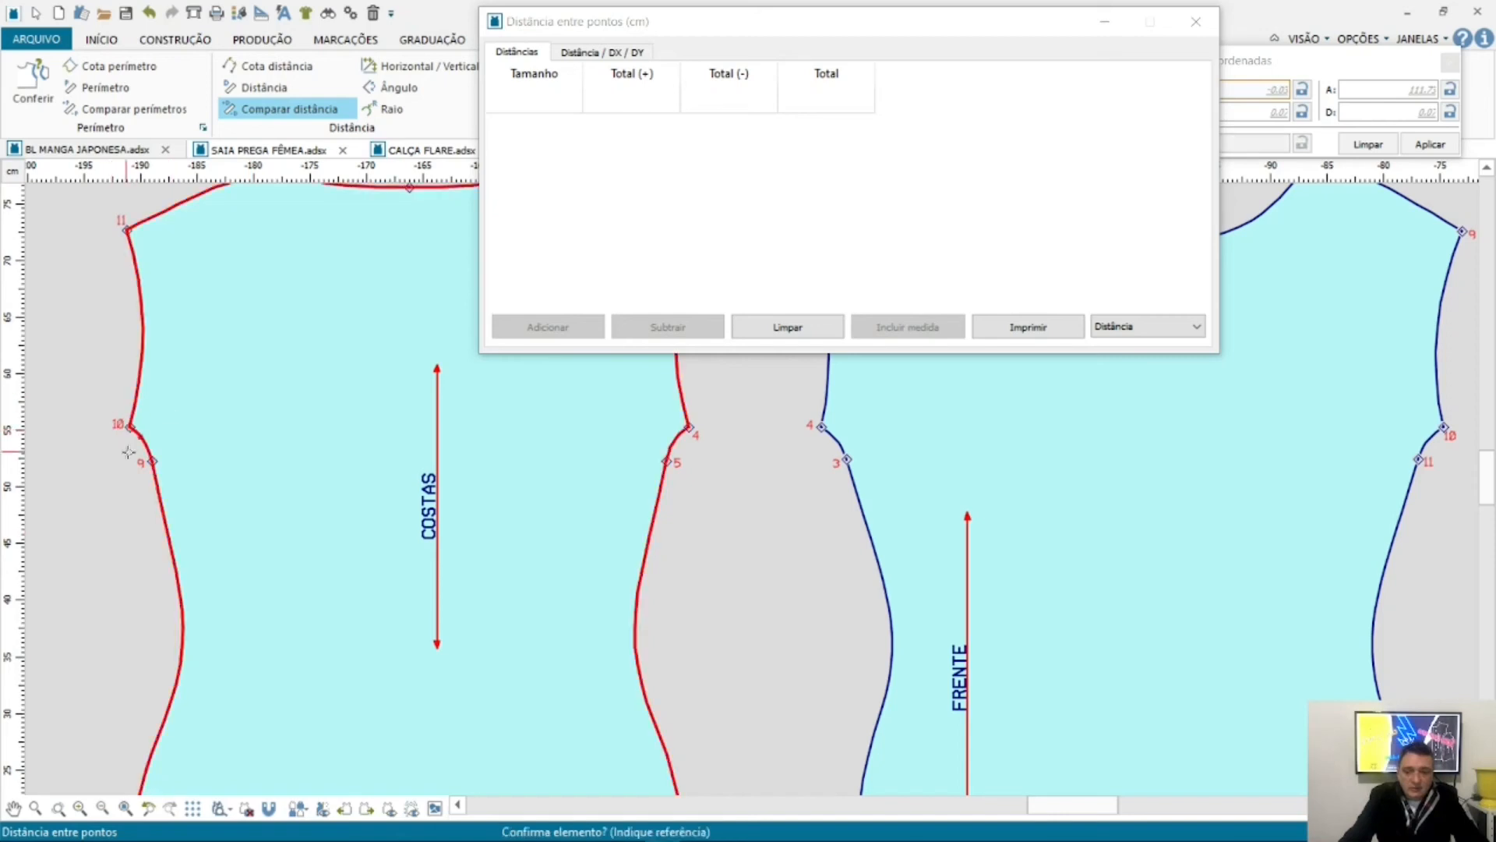
pyautogui.click(131, 428)
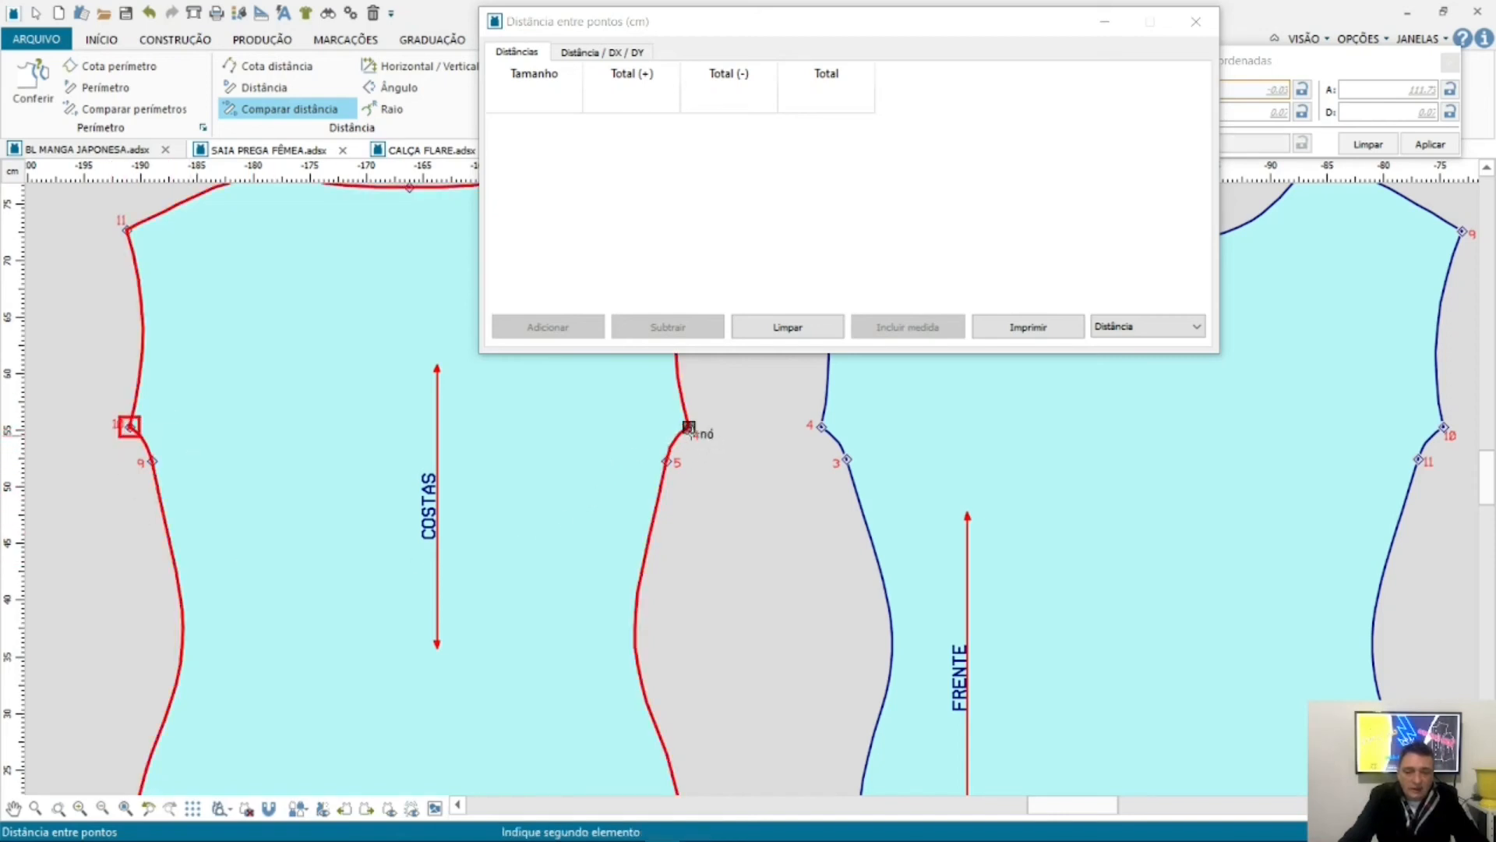
pyautogui.click(691, 431)
pyautogui.click(691, 428)
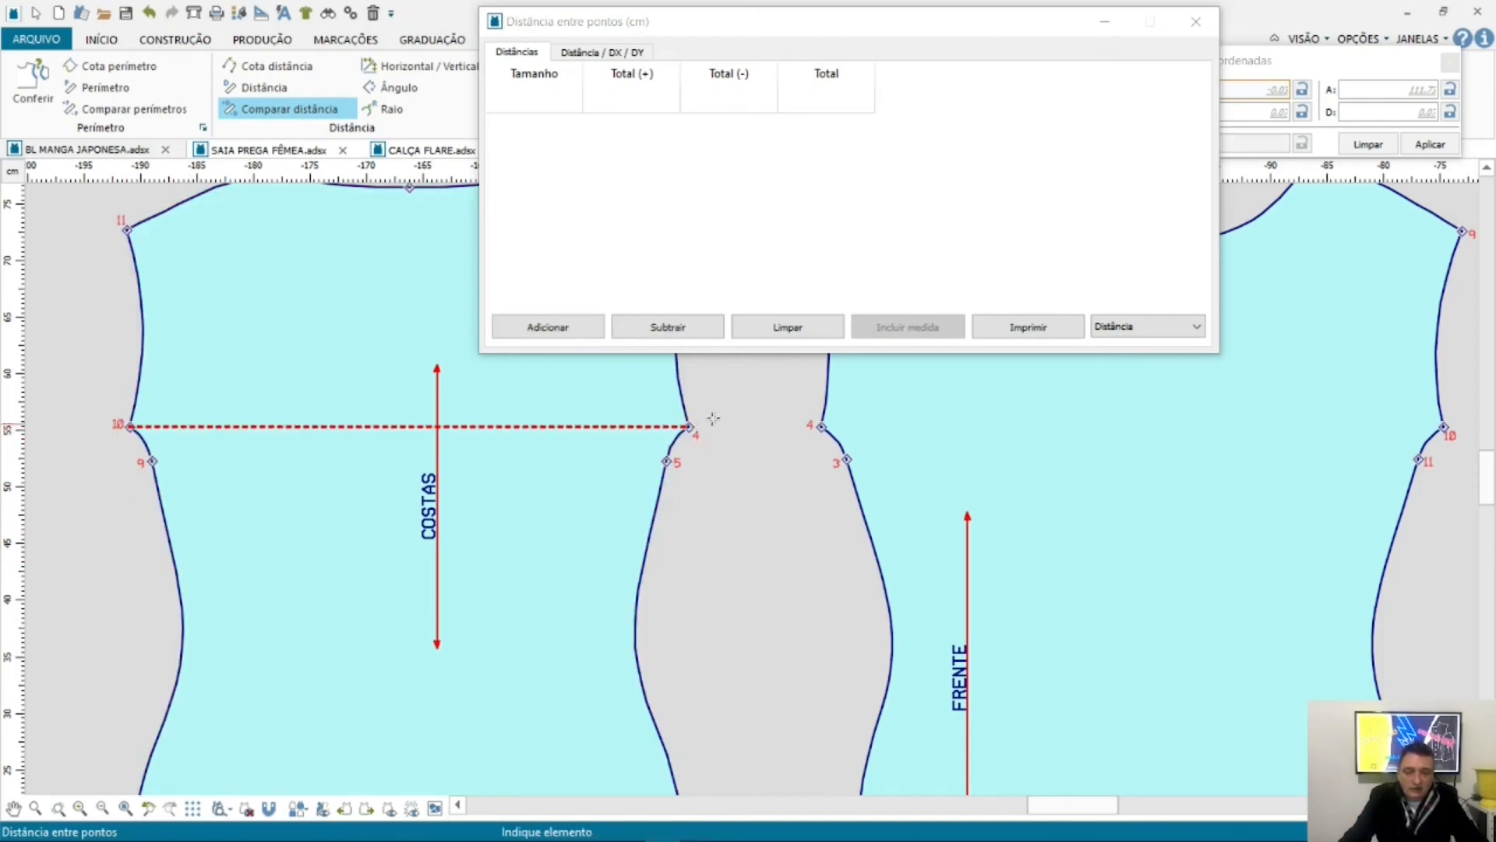
pyautogui.click(573, 327)
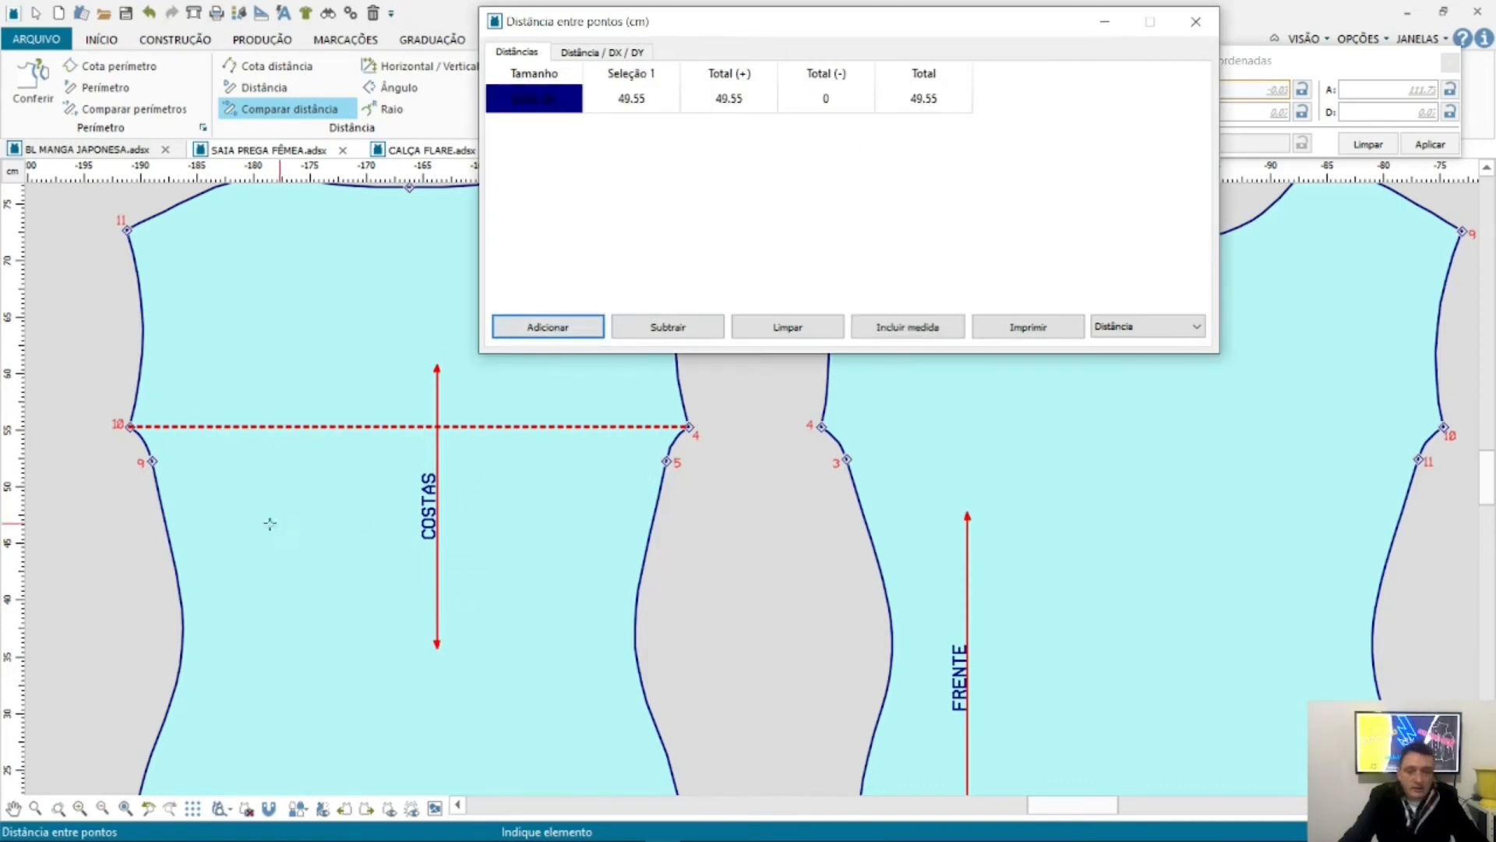
# Step: Measure FRENTE between underarm points 4 and 10, add the distance to the comparison table, and end the comparison
pyautogui.click(821, 427)
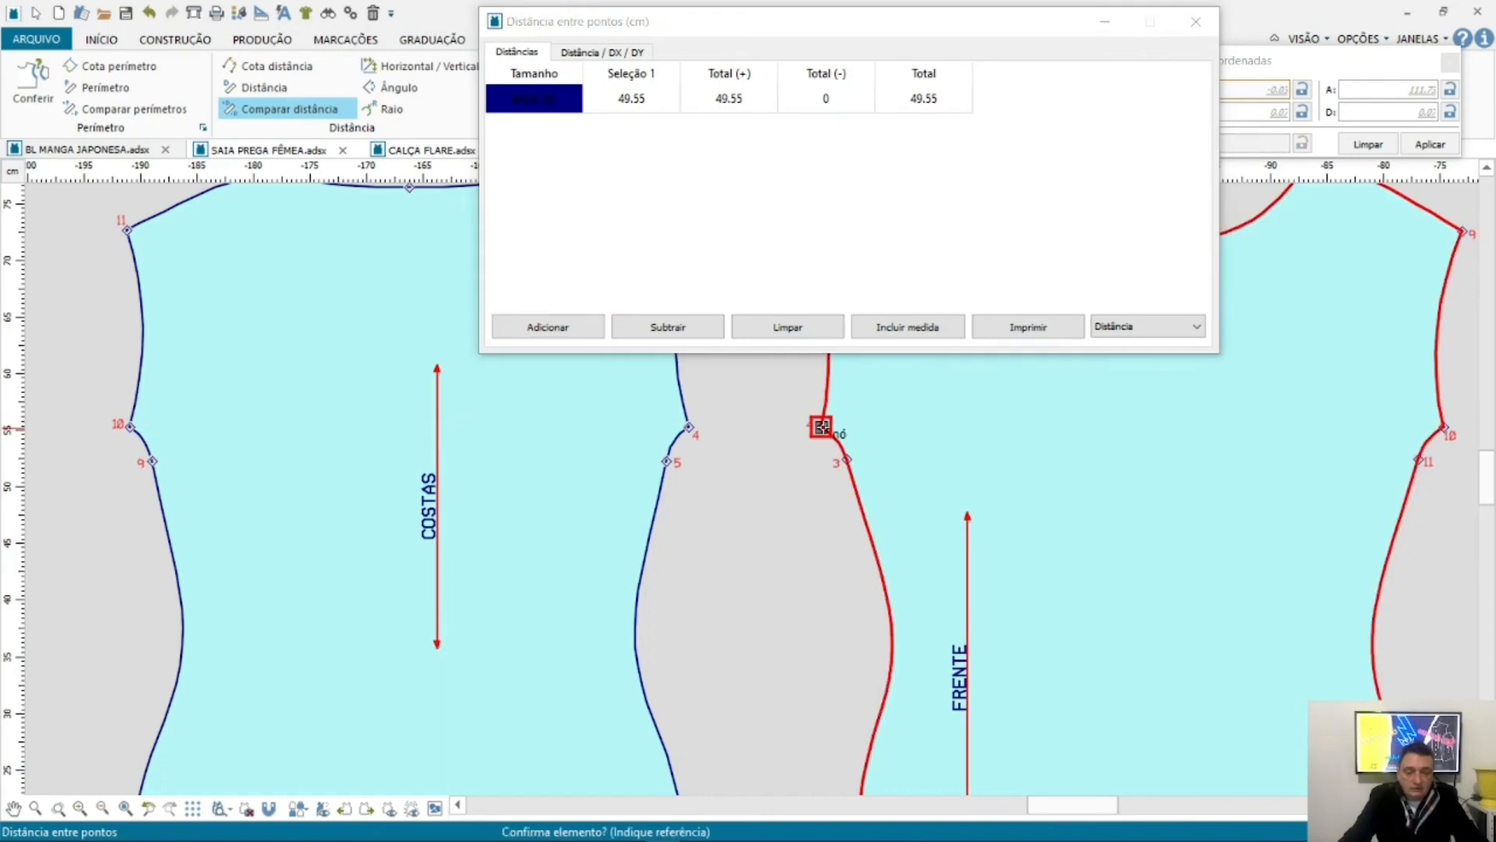
pyautogui.click(821, 427)
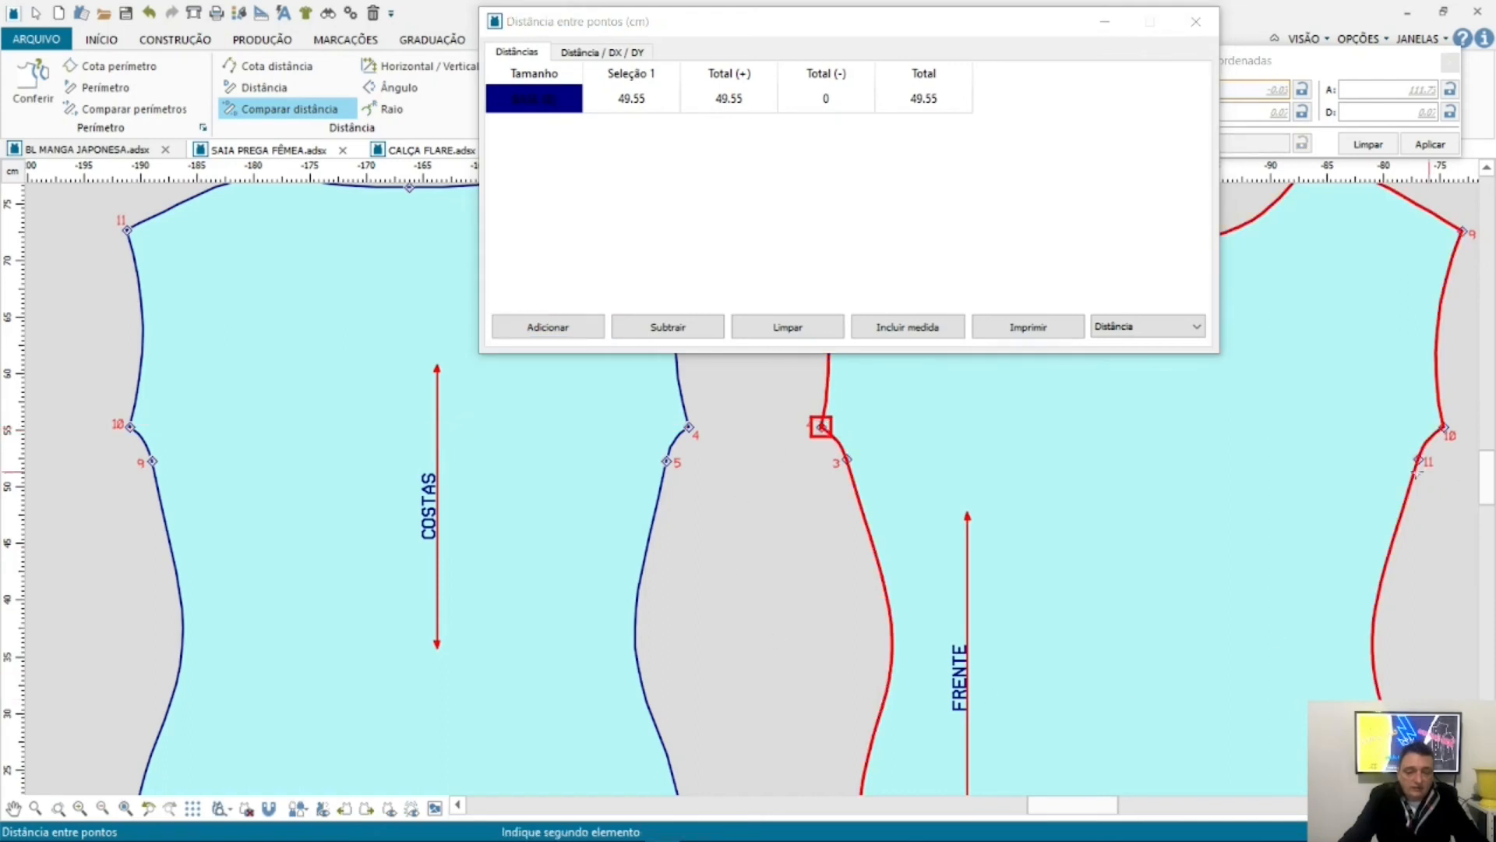
pyautogui.click(1443, 427)
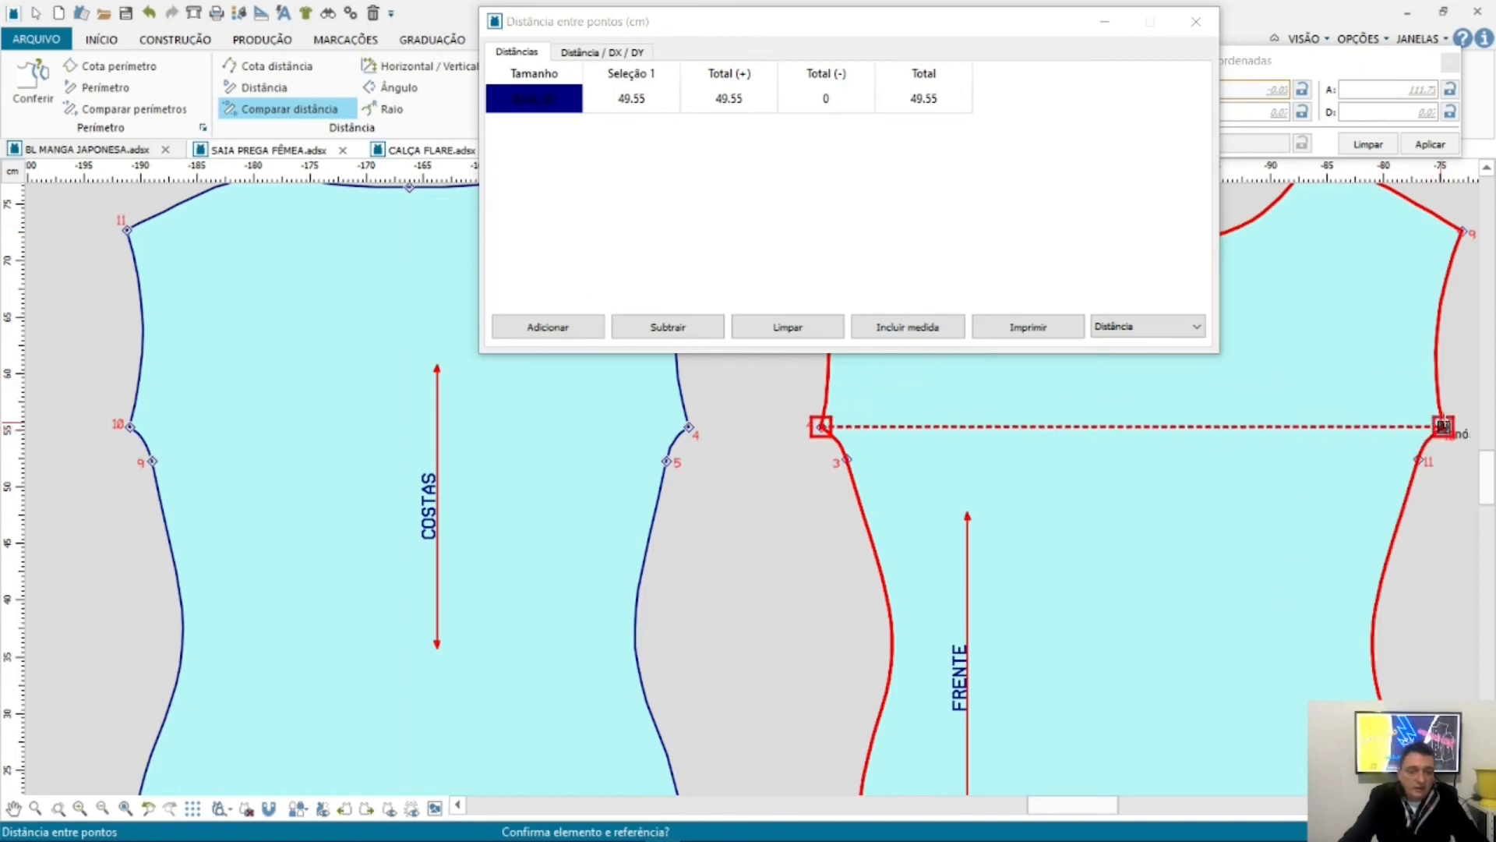
pyautogui.rightClick(1443, 427)
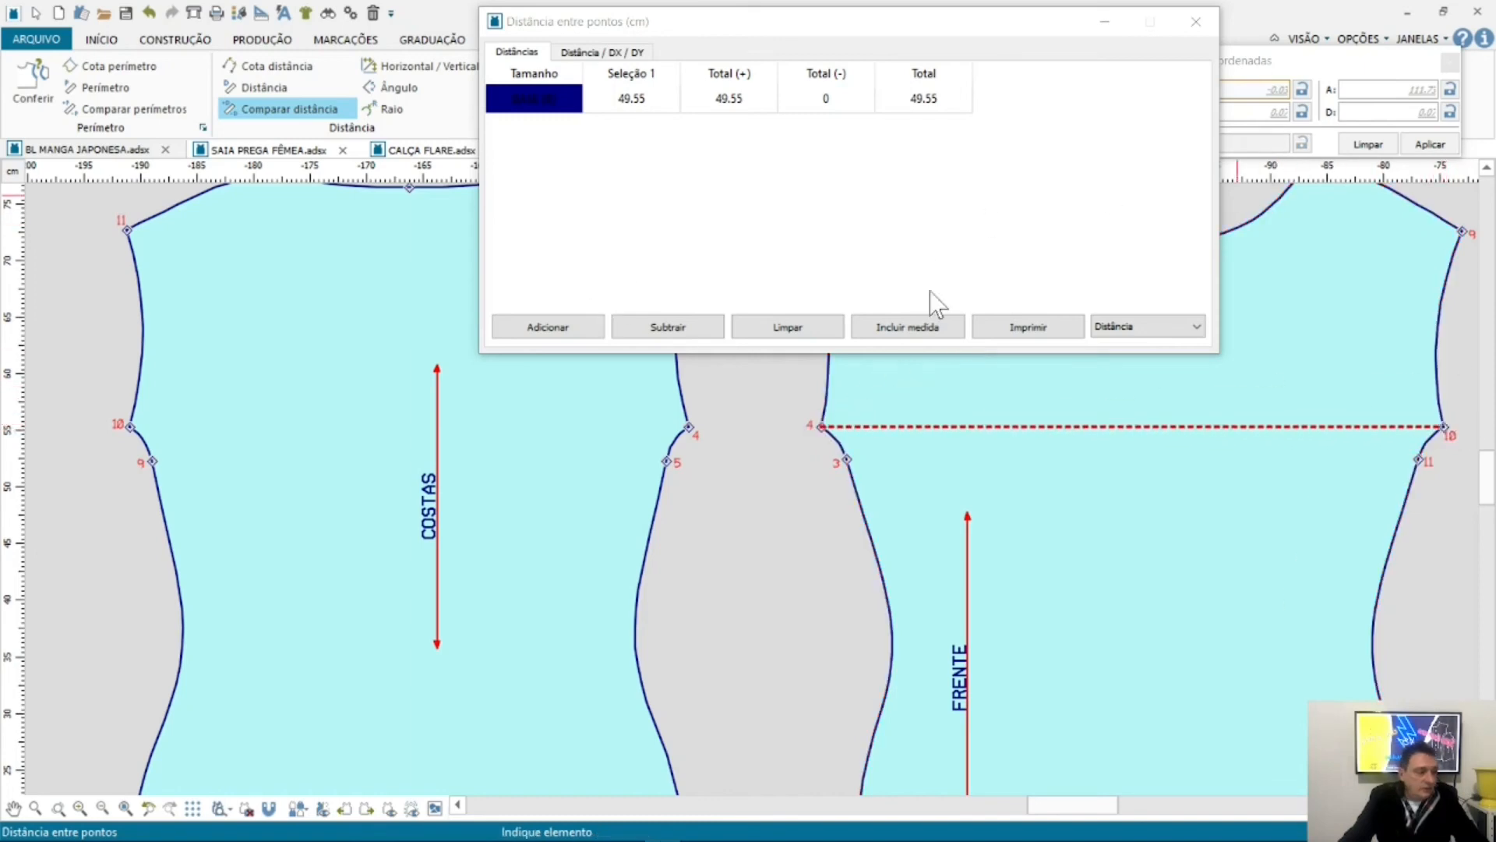
pyautogui.click(552, 331)
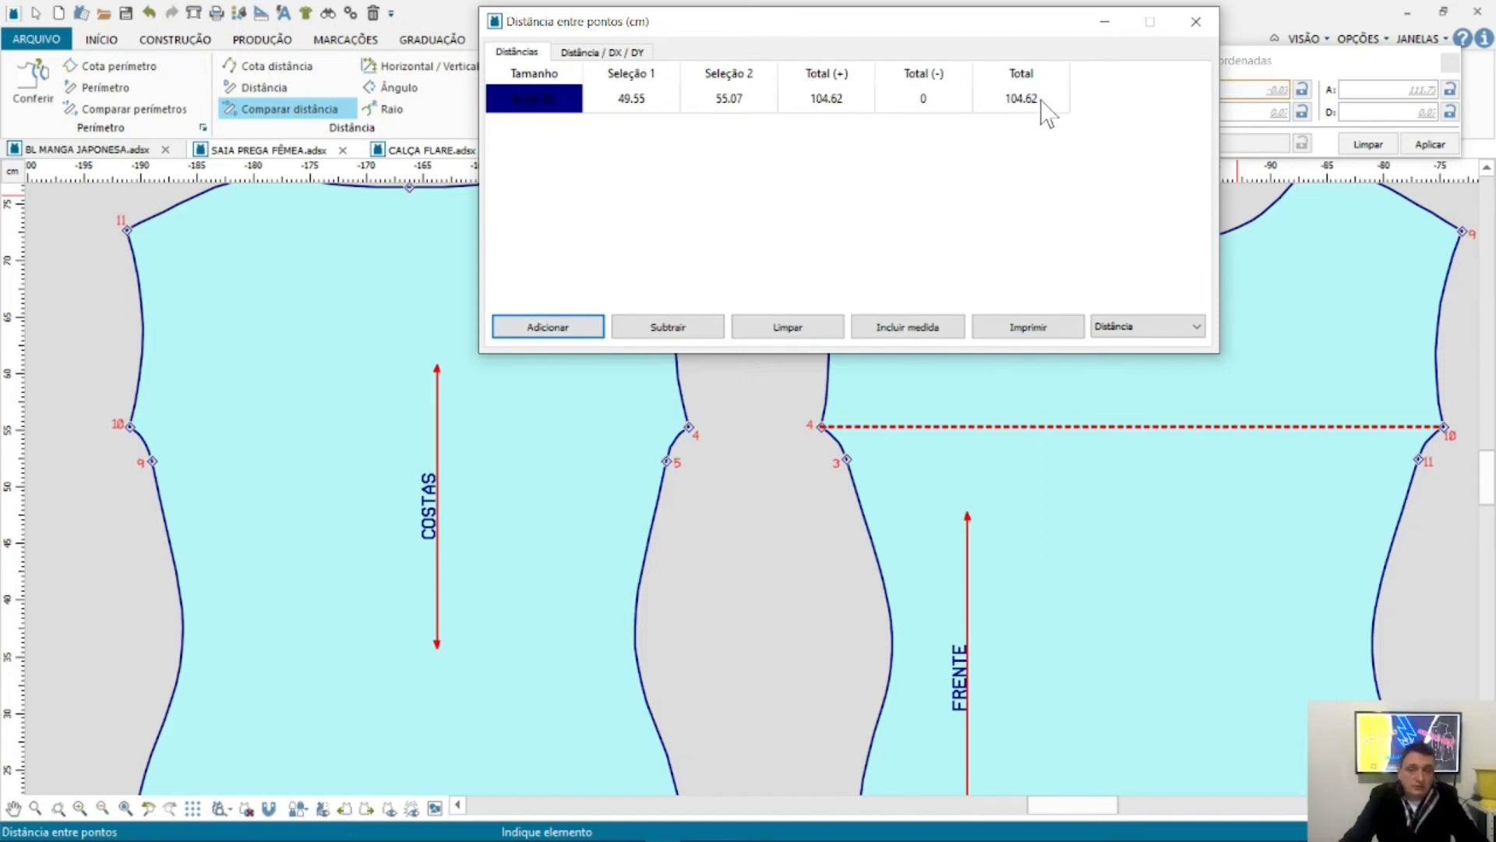
pyautogui.scroll(-5, 226, 419)
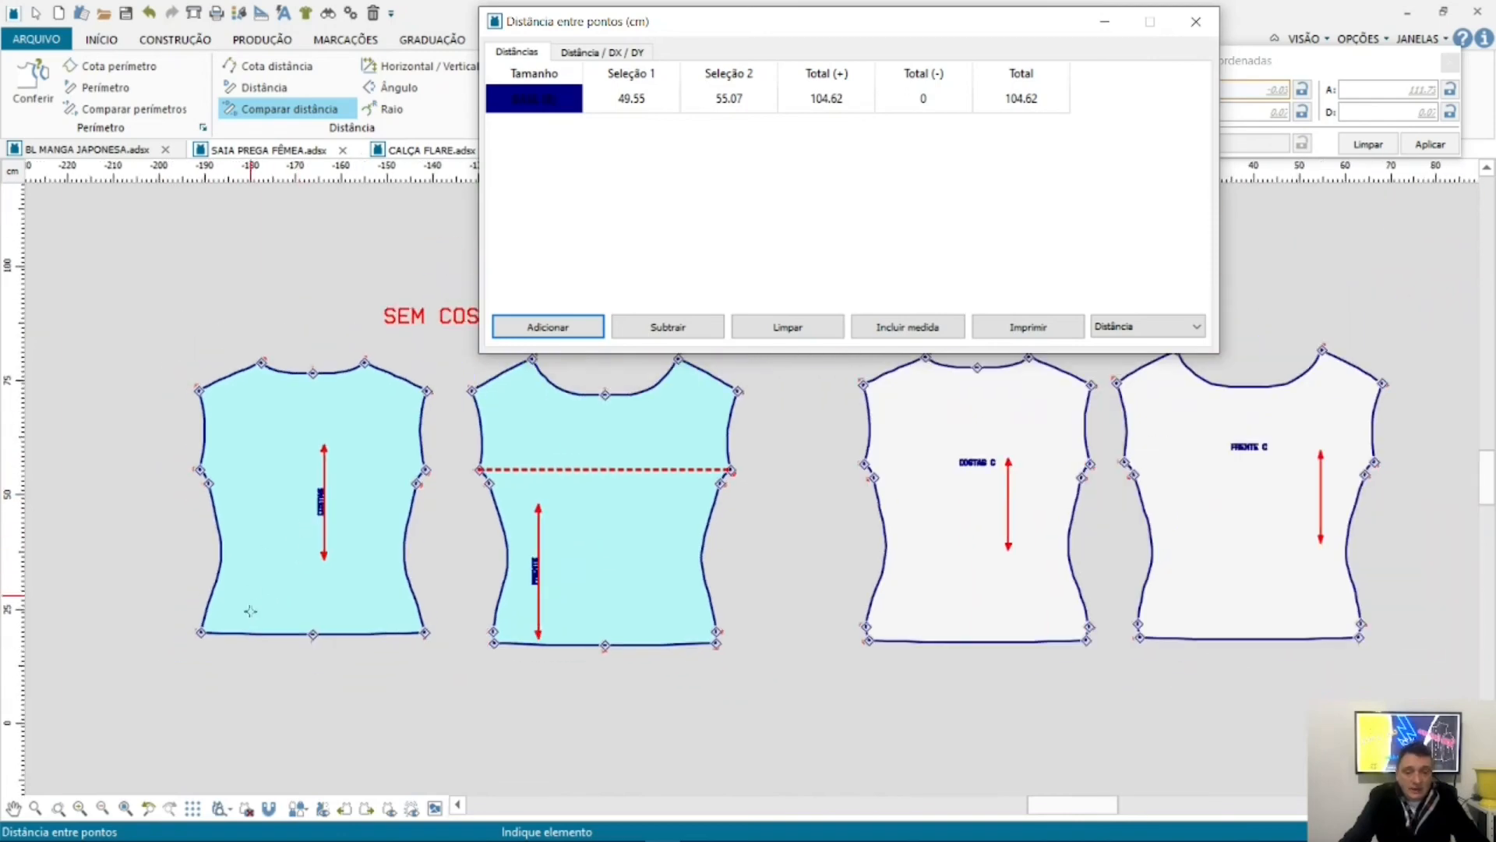
pyautogui.press('Escape')
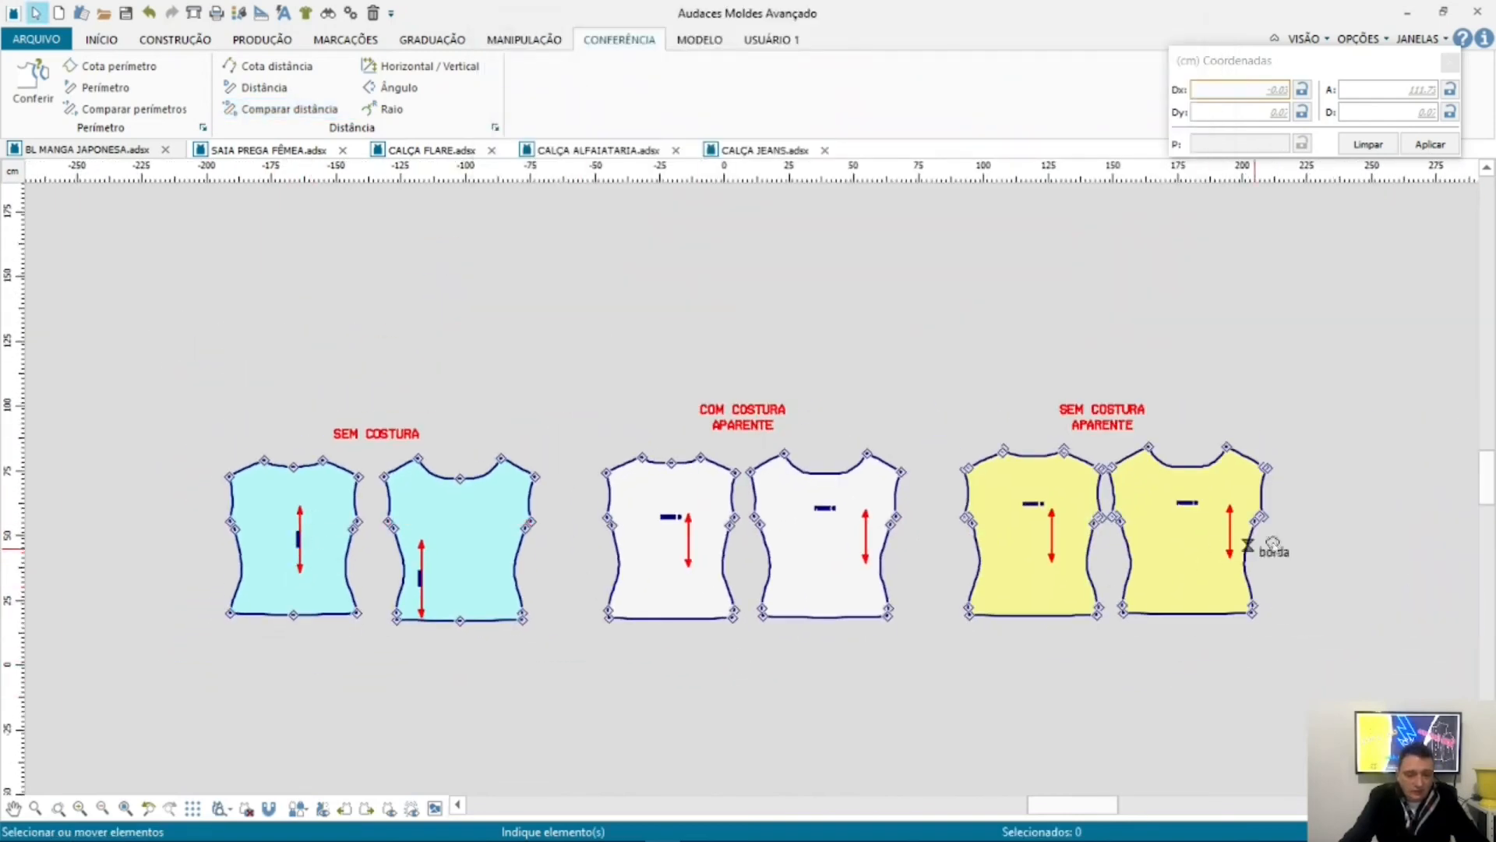
# Step: Examine the underarm points on both sides of the yellow COSTAS S piece
pyautogui.scroll(4, 1285, 550)
pyautogui.scroll(4, 1193, 555)
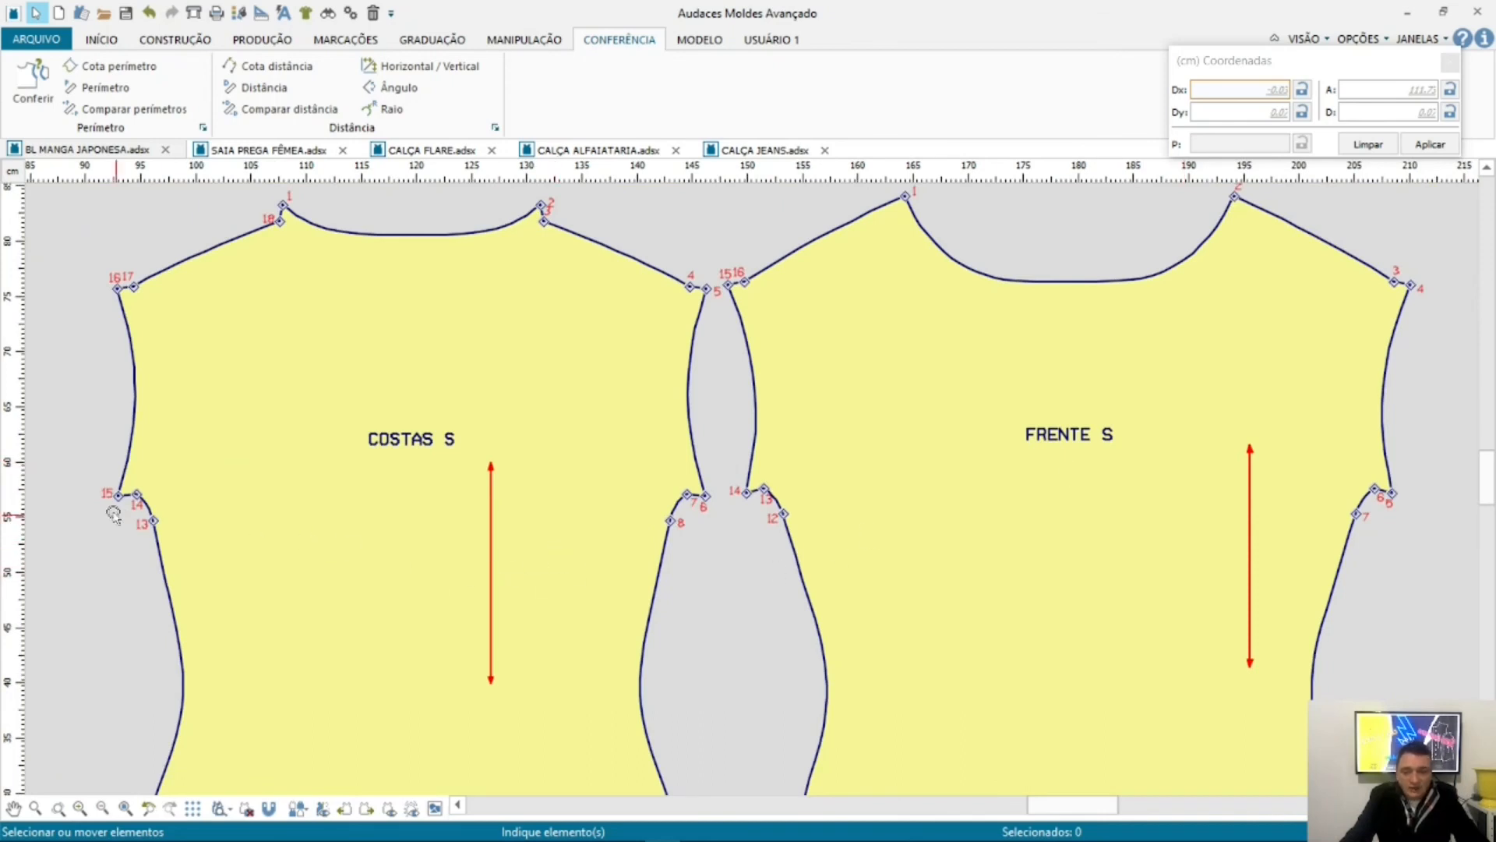
pyautogui.scroll(1, 113, 514)
pyautogui.scroll(2, 117, 502)
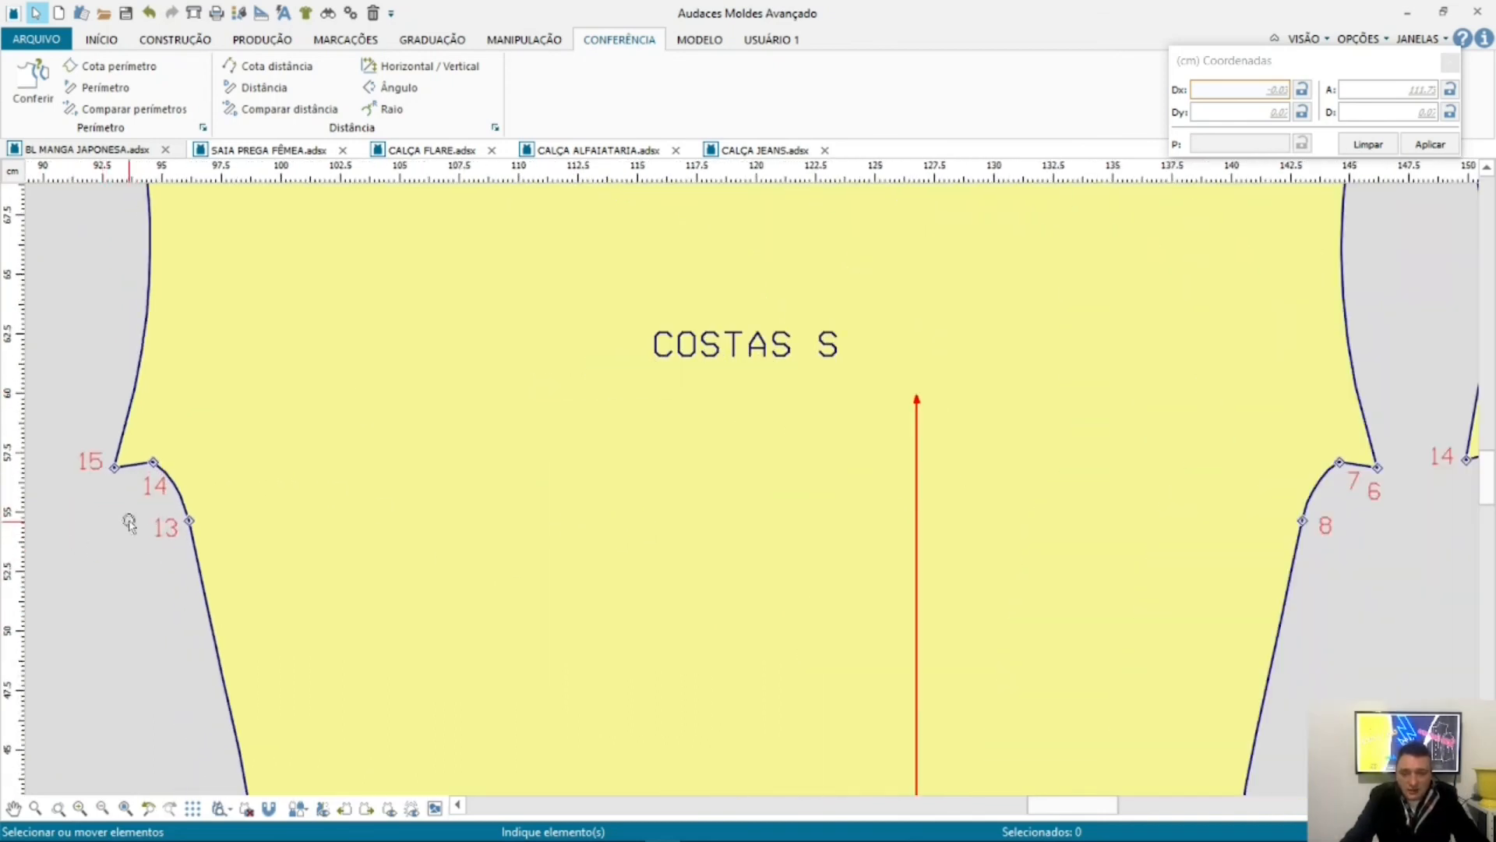
pyautogui.moveTo(147, 441); pyautogui.dragTo(1334, 477)
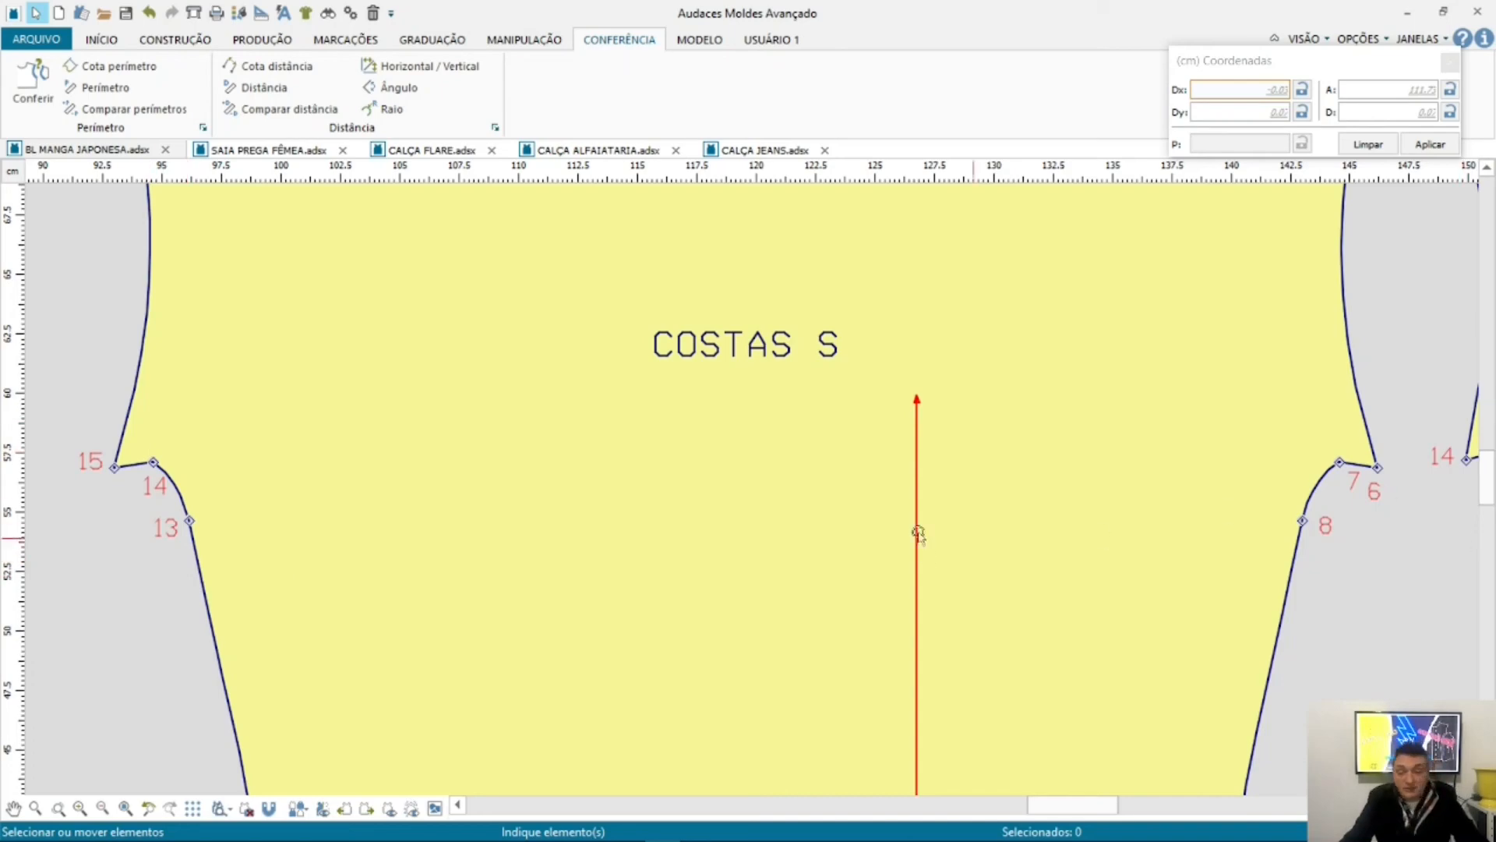
# Step: Show the seam allowances on the blouse pieces
pyautogui.scroll(-5, 780, 538)
pyautogui.scroll(-3, 995, 450)
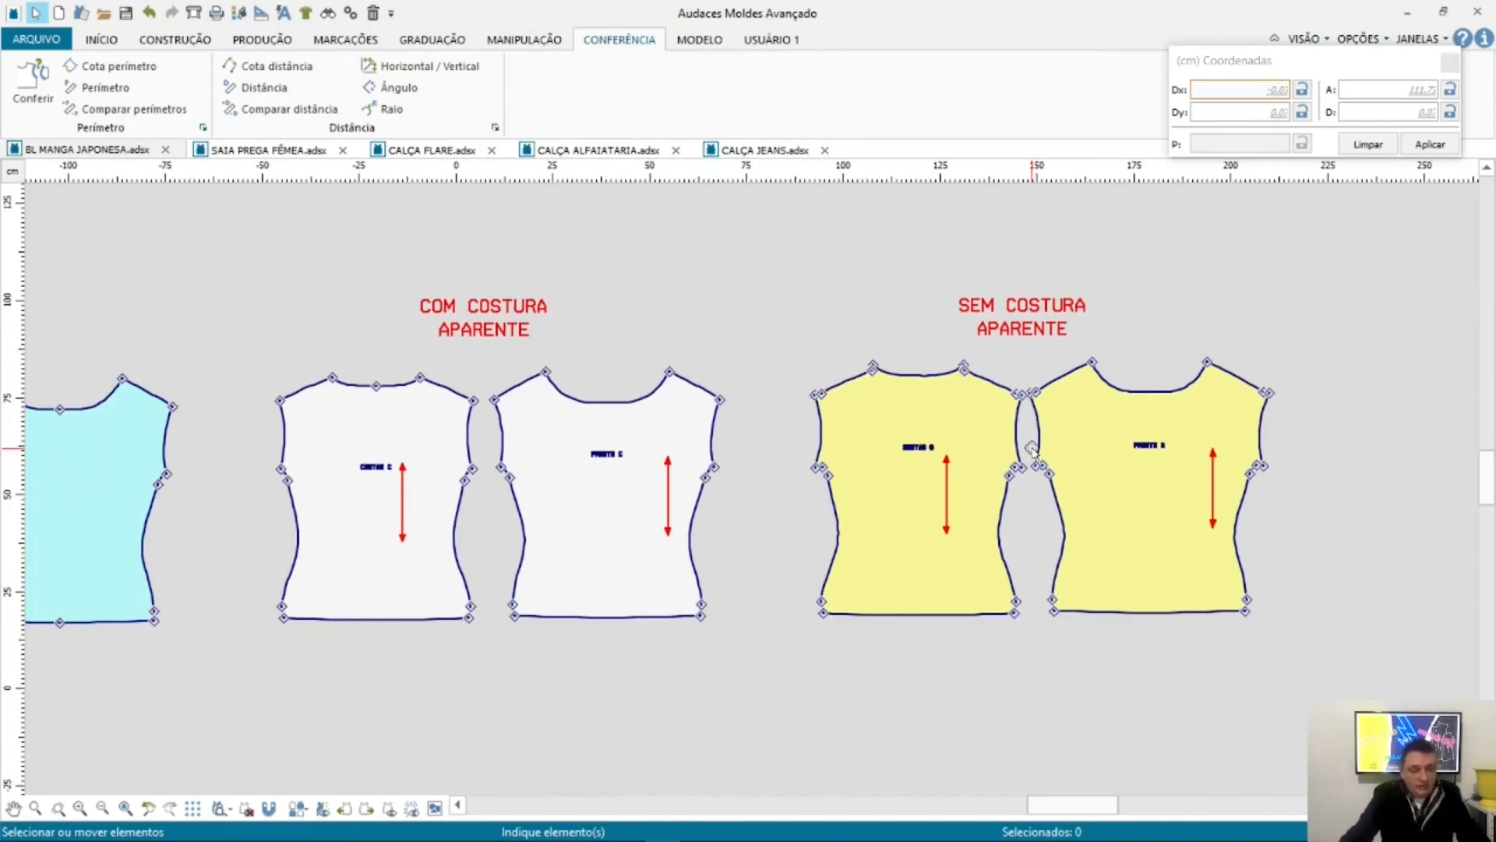
pyautogui.scroll(-2, 1126, 565)
pyautogui.scroll(3, 93, 559)
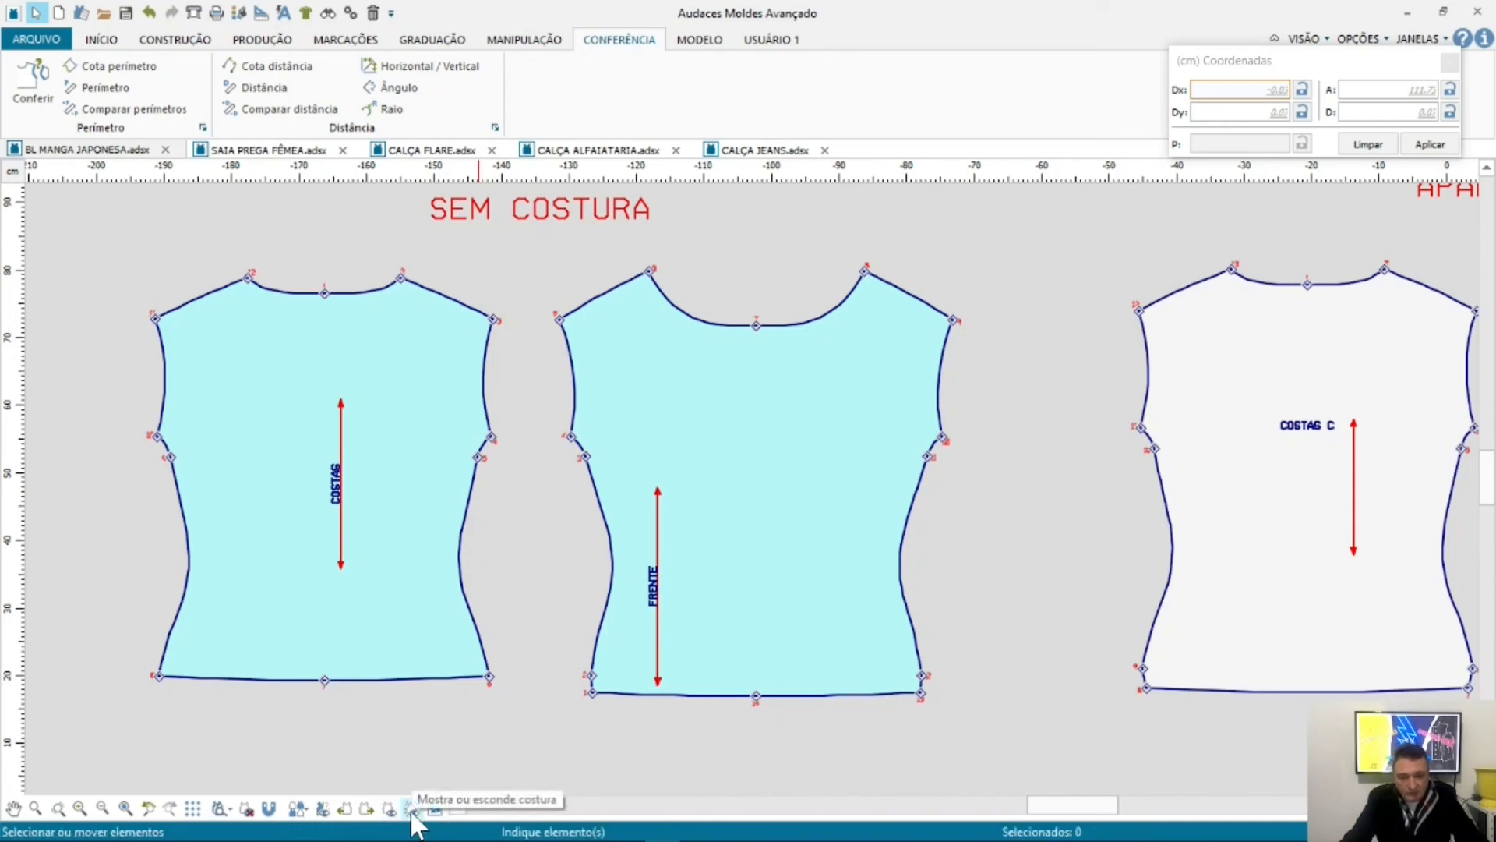
pyautogui.click(412, 813)
pyautogui.click(413, 813)
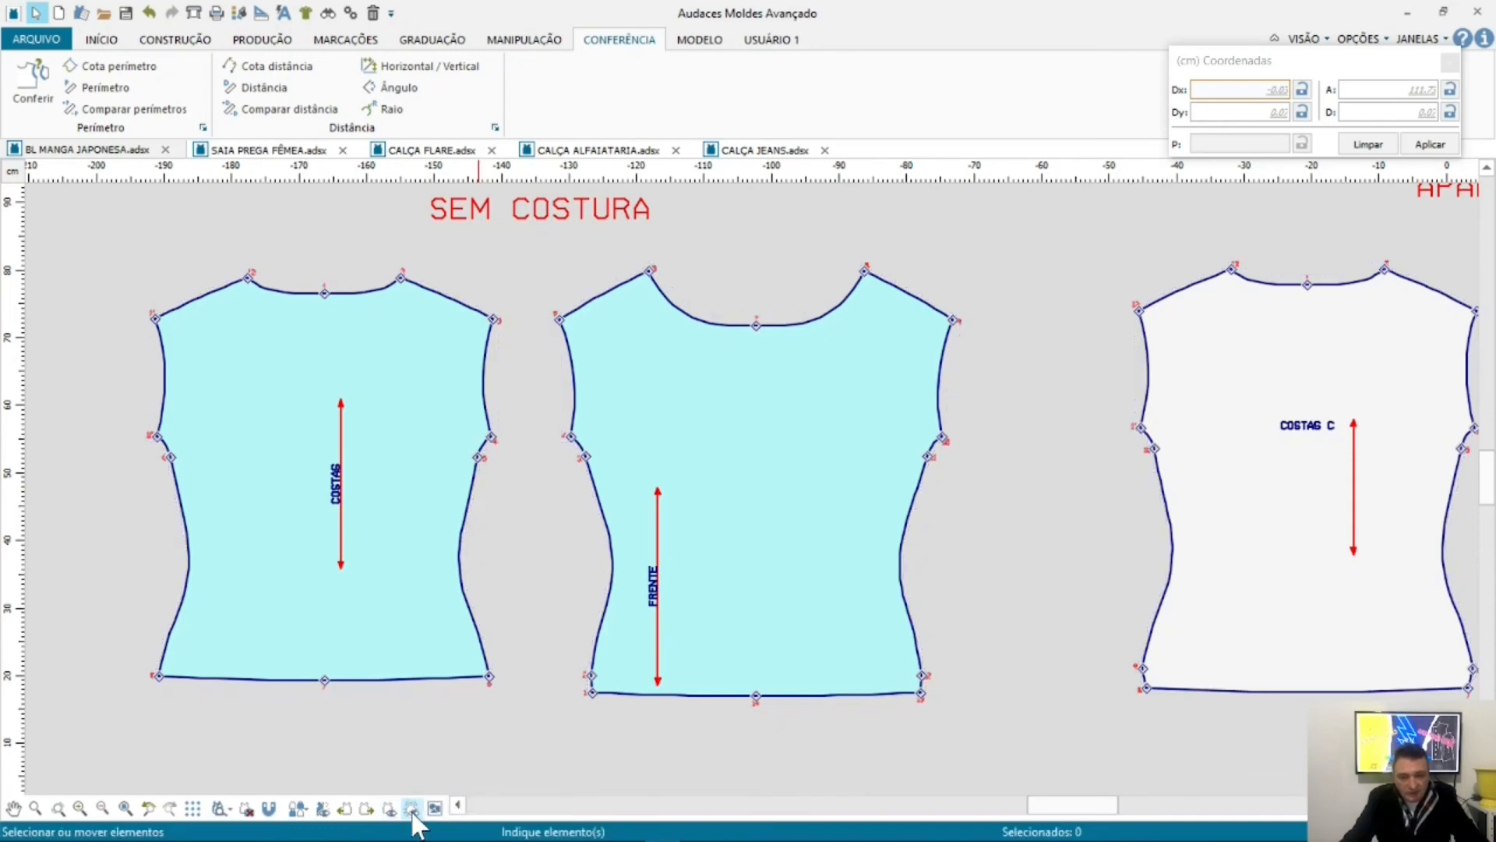
pyautogui.click(413, 811)
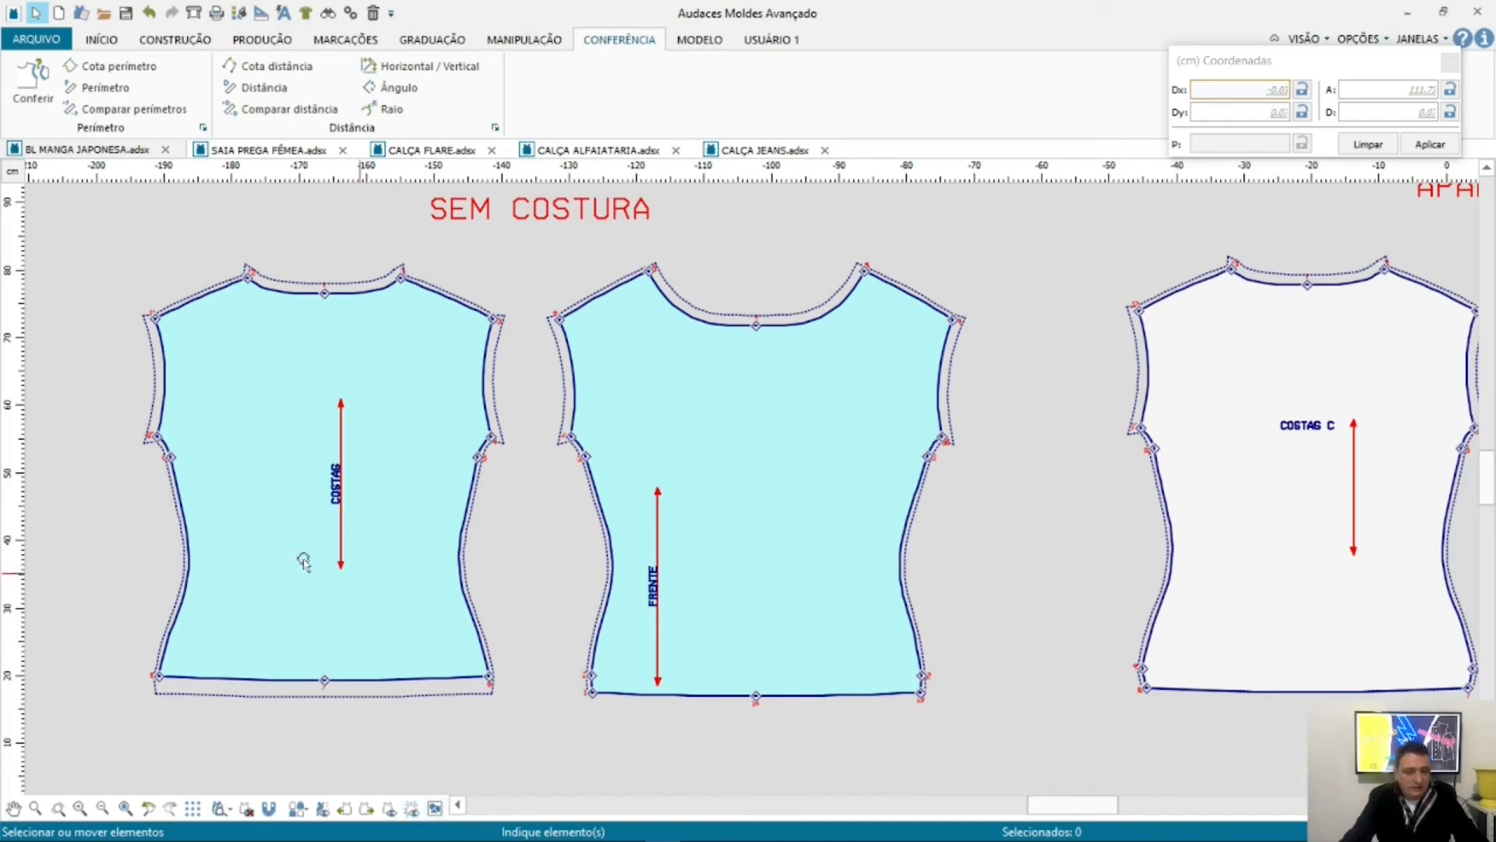
# Step: Compare the contours and seam allowances of the white COSTAS C and FRENTE C pieces with the yellow COSTAS S and FRENTE S
pyautogui.scroll(-2, 244, 487)
pyautogui.scroll(-1, 244, 487)
pyautogui.scroll(3, 1436, 447)
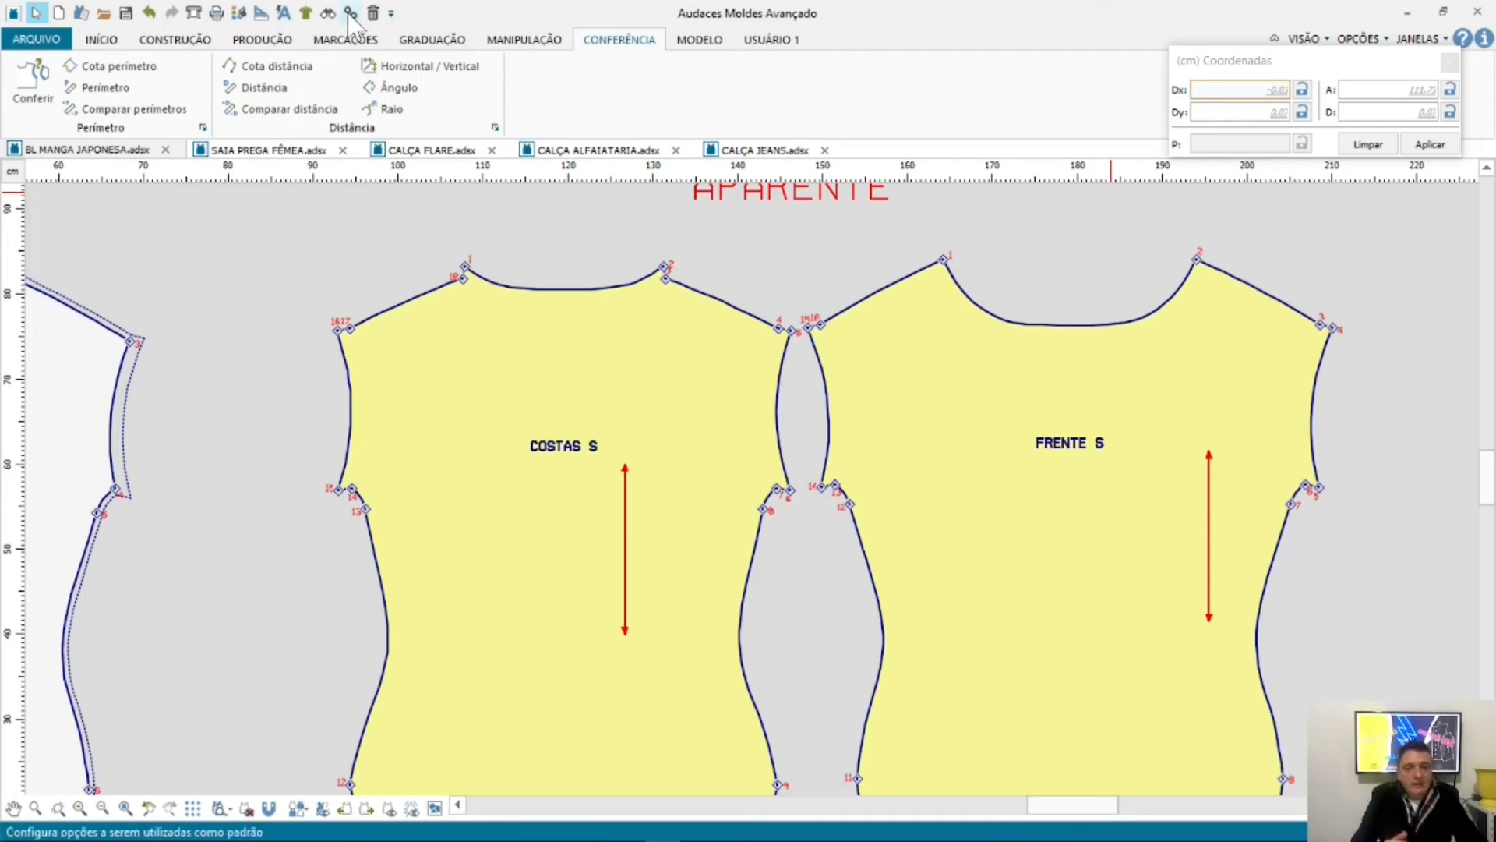
pyautogui.scroll(-1, 1083, 434)
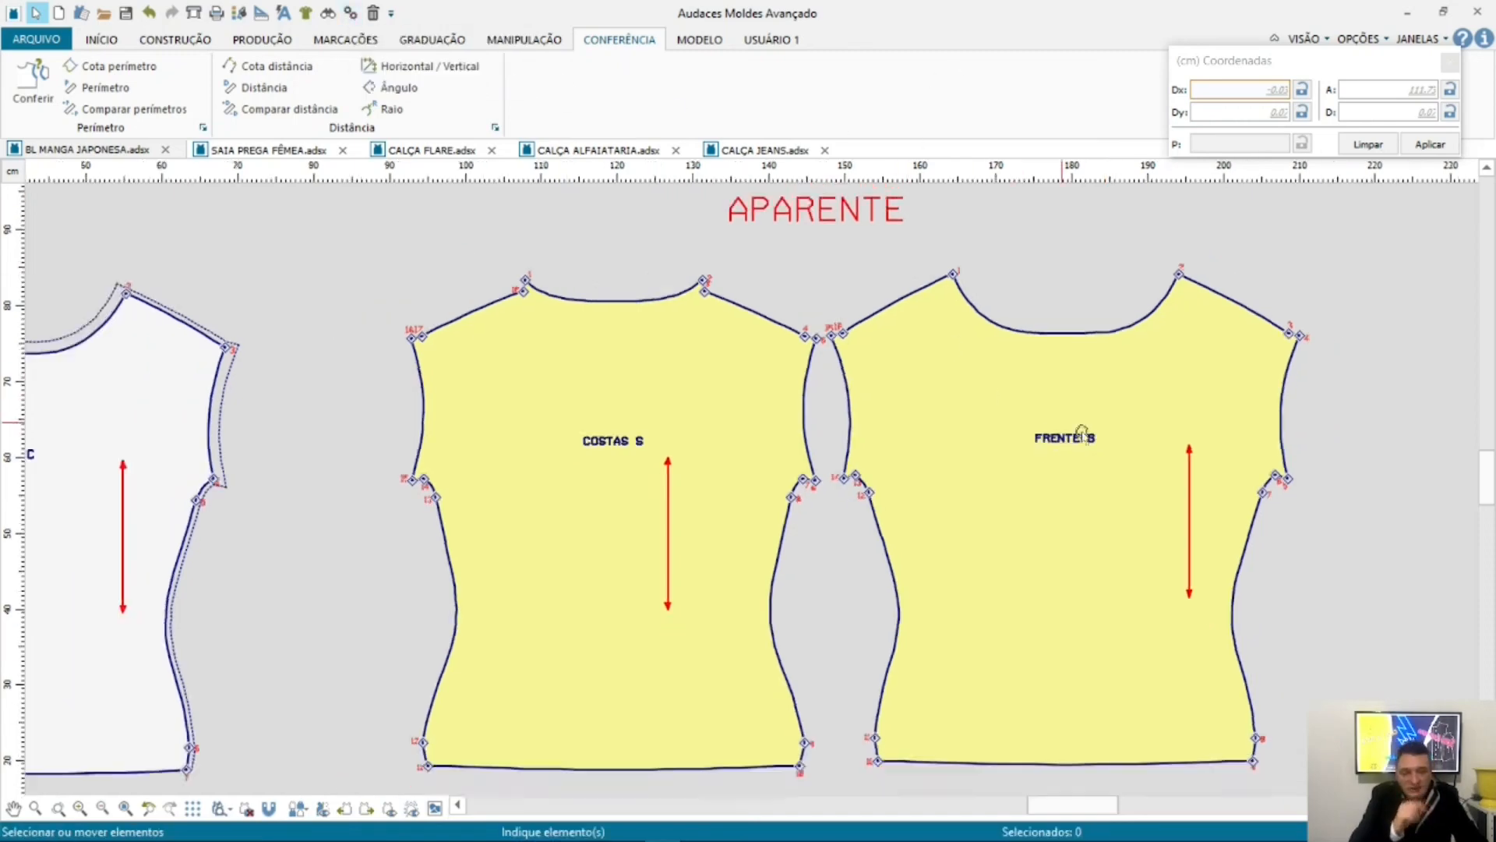
pyautogui.scroll(-2, 1083, 434)
pyautogui.scroll(-2, 779, 326)
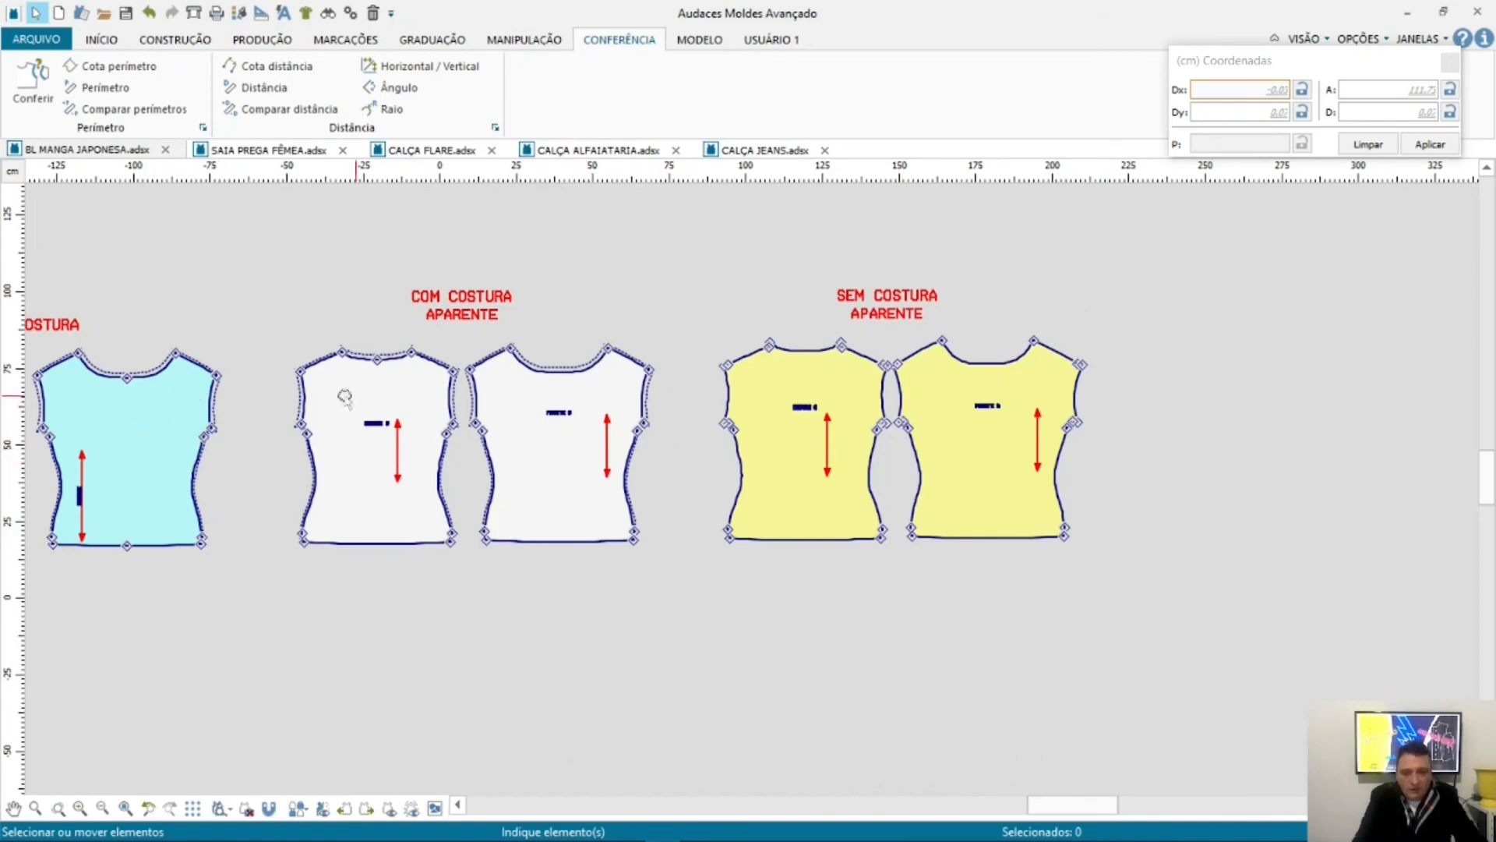
pyautogui.scroll(1, 628, 418)
pyautogui.scroll(1, 573, 418)
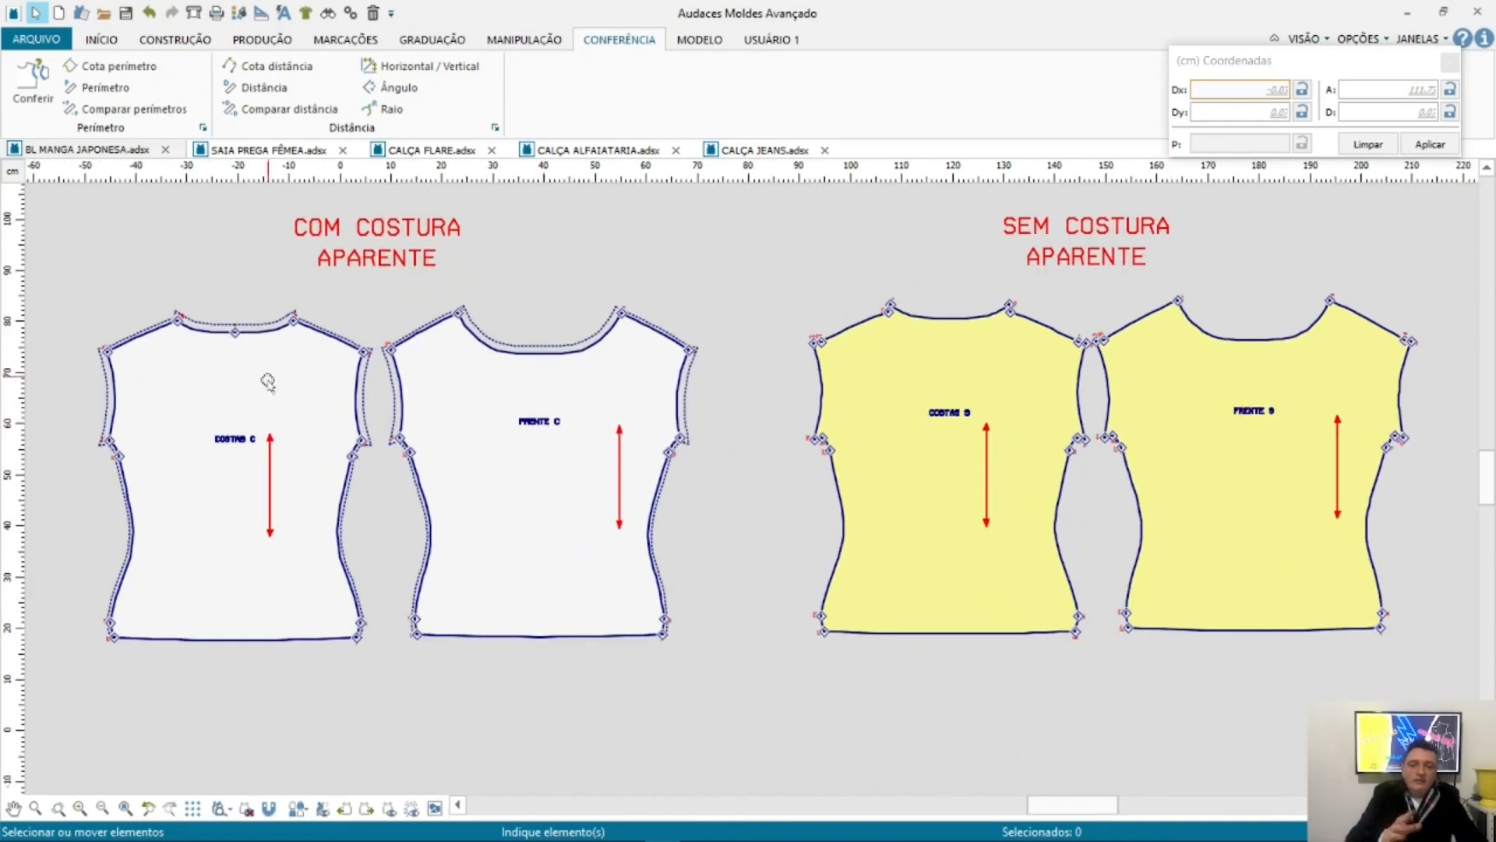
pyautogui.scroll(1, 267, 382)
pyautogui.scroll(1, 178, 389)
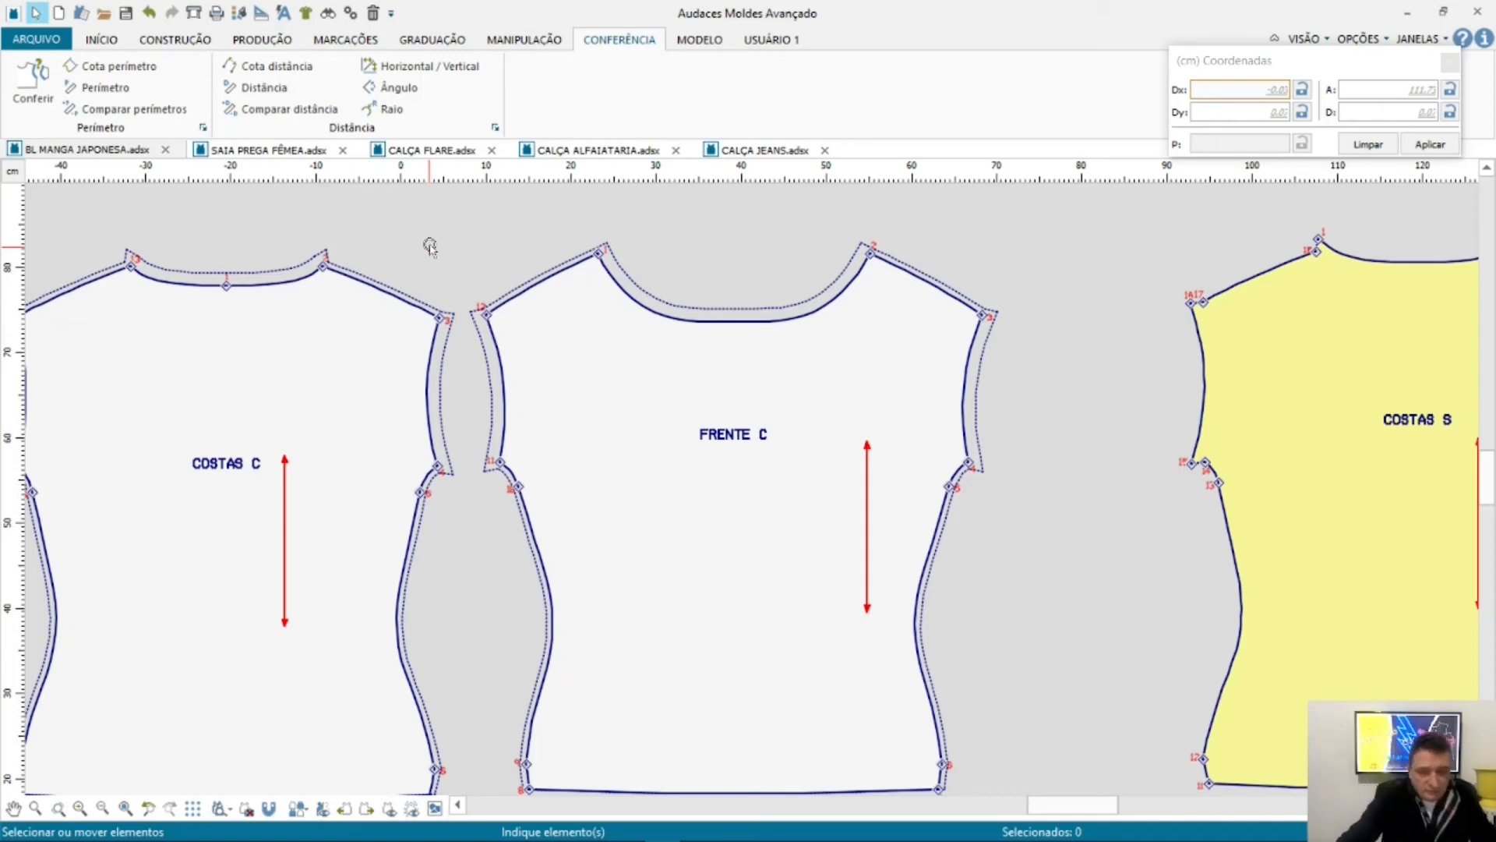
pyautogui.scroll(-1, 273, 357)
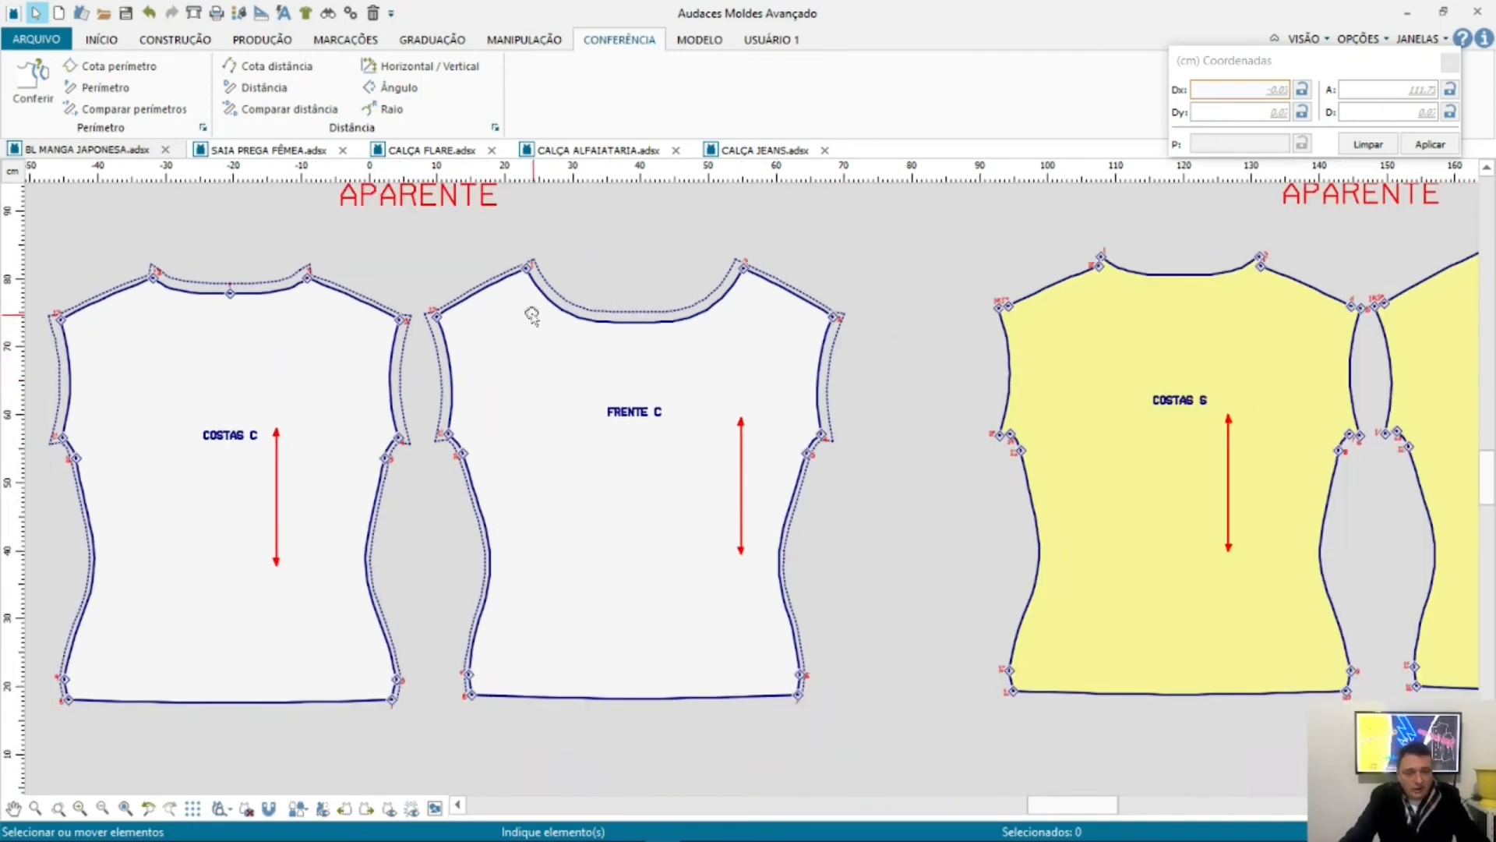
pyautogui.scroll(-1, 503, 391)
pyautogui.scroll(2, 1340, 340)
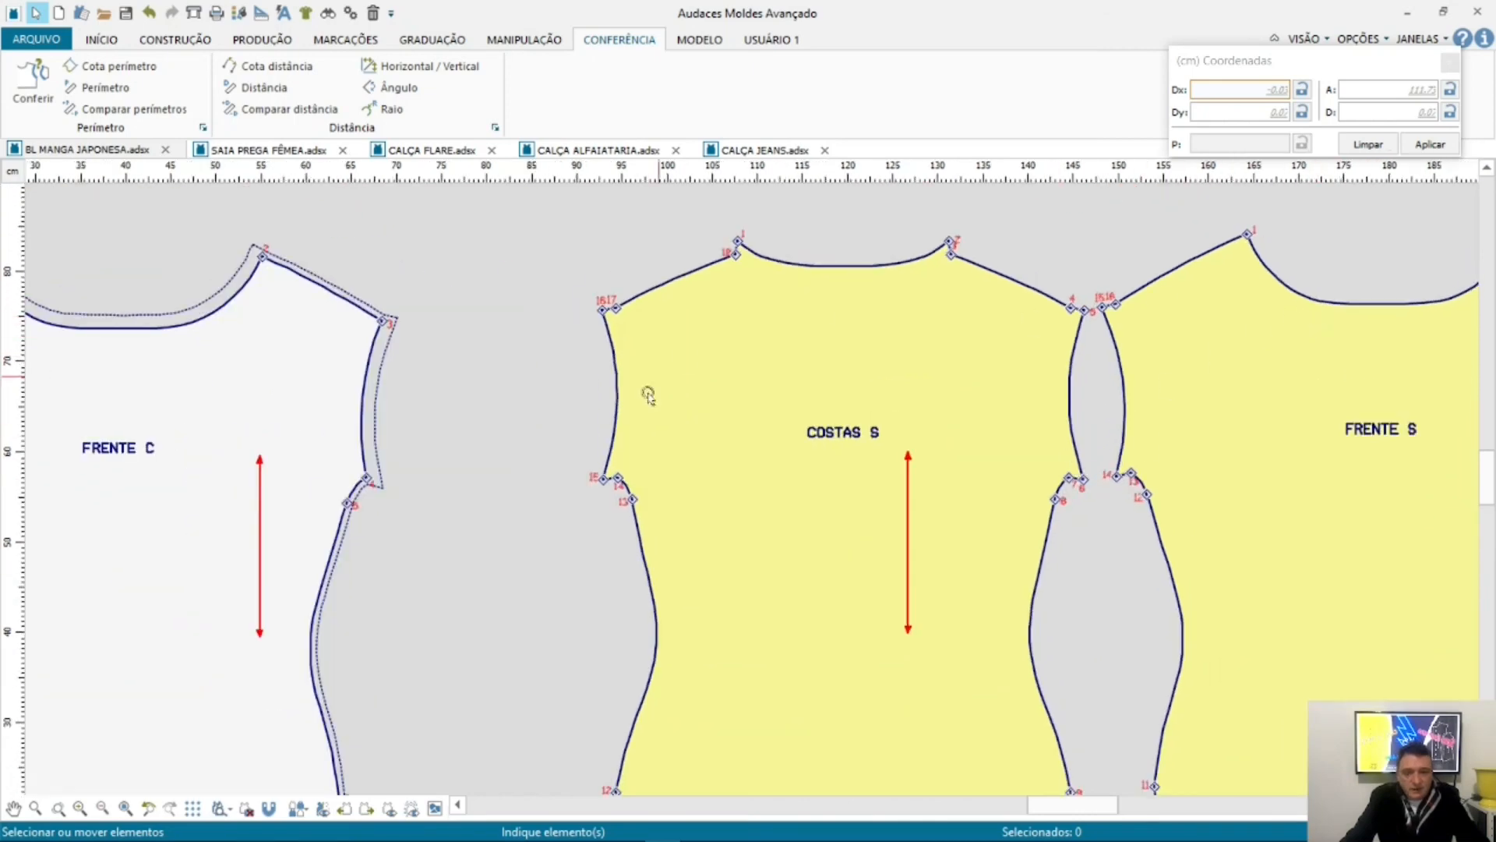
# Step: Measure the facing armhole curves of COSTAS S (5-6) and FRENTE S (14-15), adding both to a perimeter comparison
pyautogui.scroll(-2, 323, 281)
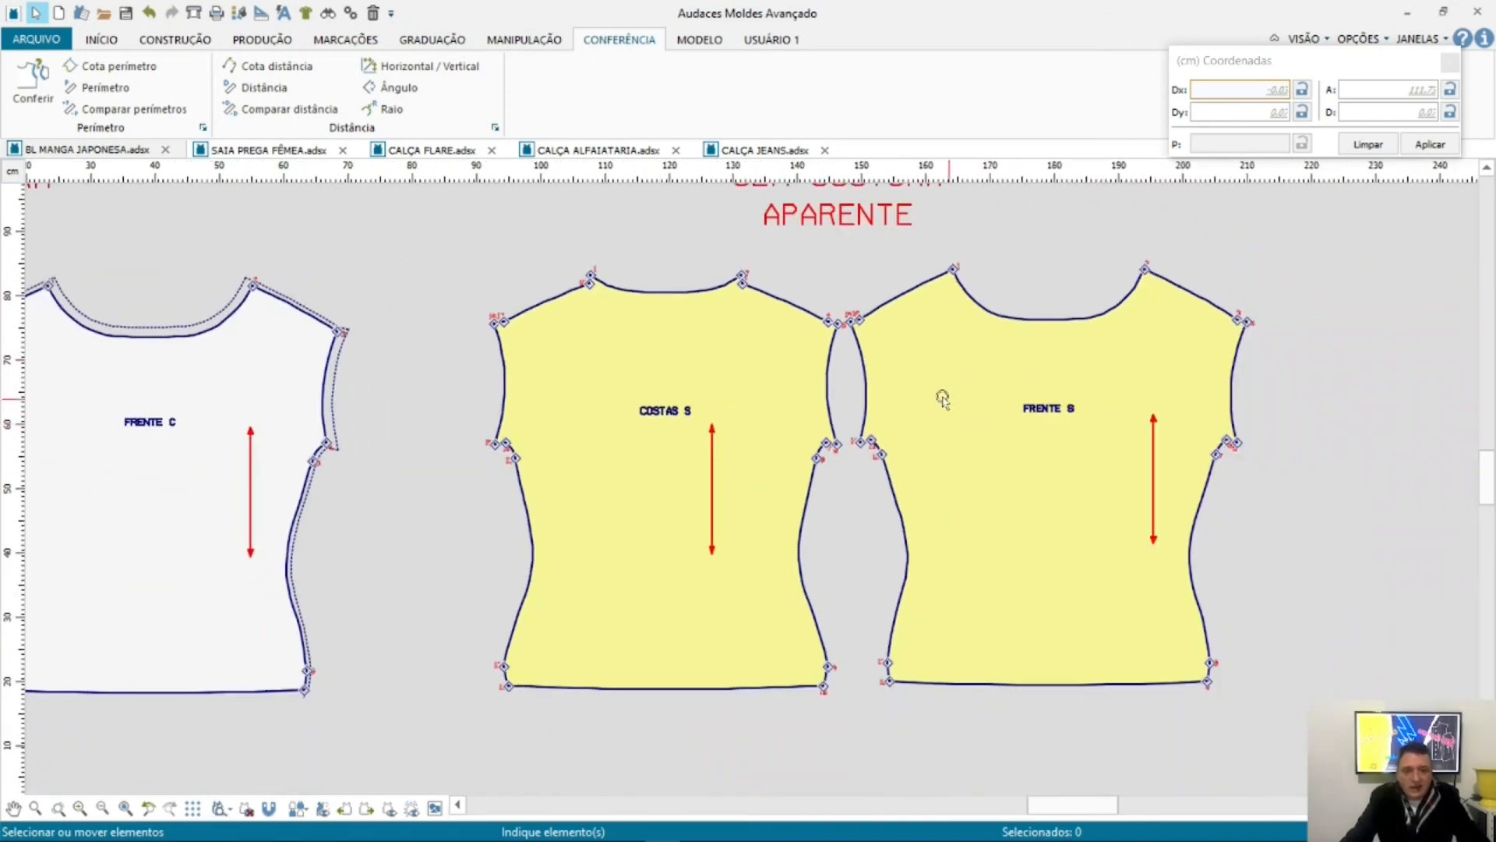
pyautogui.scroll(3, 943, 399)
pyautogui.scroll(-1, 891, 385)
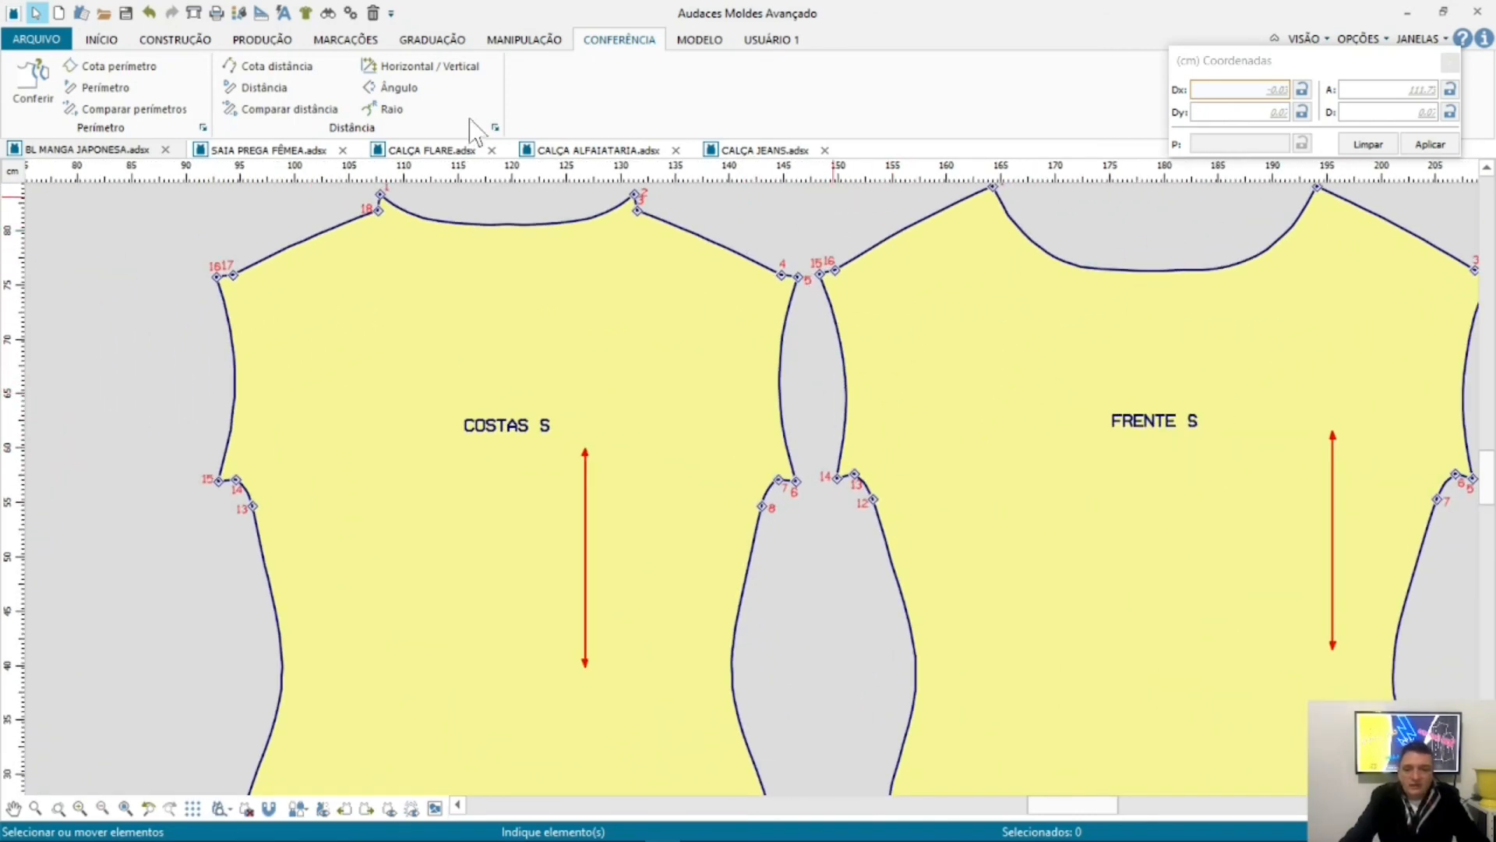
pyautogui.click(144, 113)
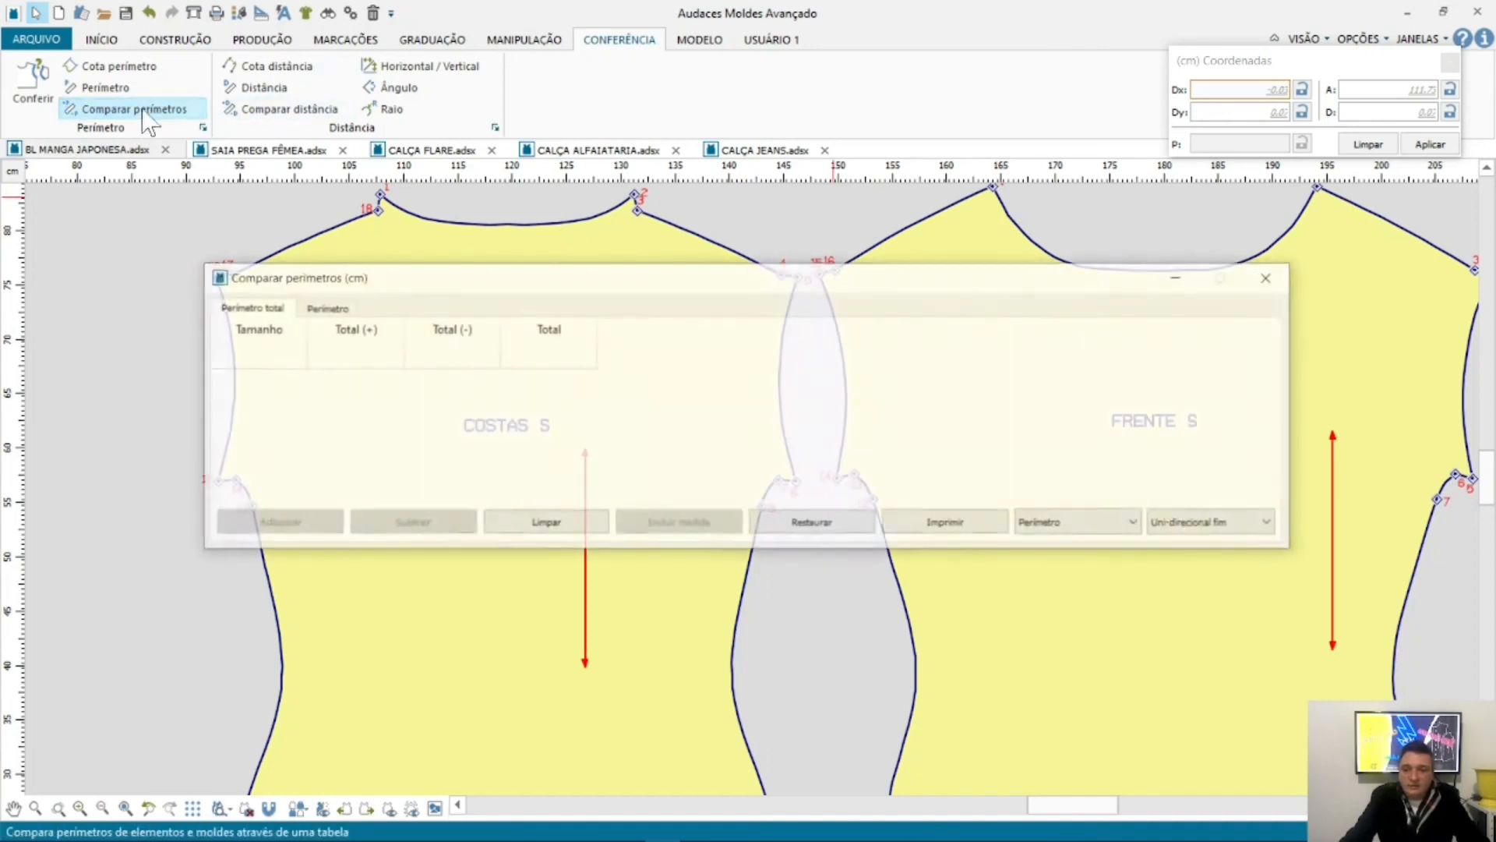
pyautogui.moveTo(872, 285); pyautogui.dragTo(965, 545)
pyautogui.scroll(-1, 662, 327)
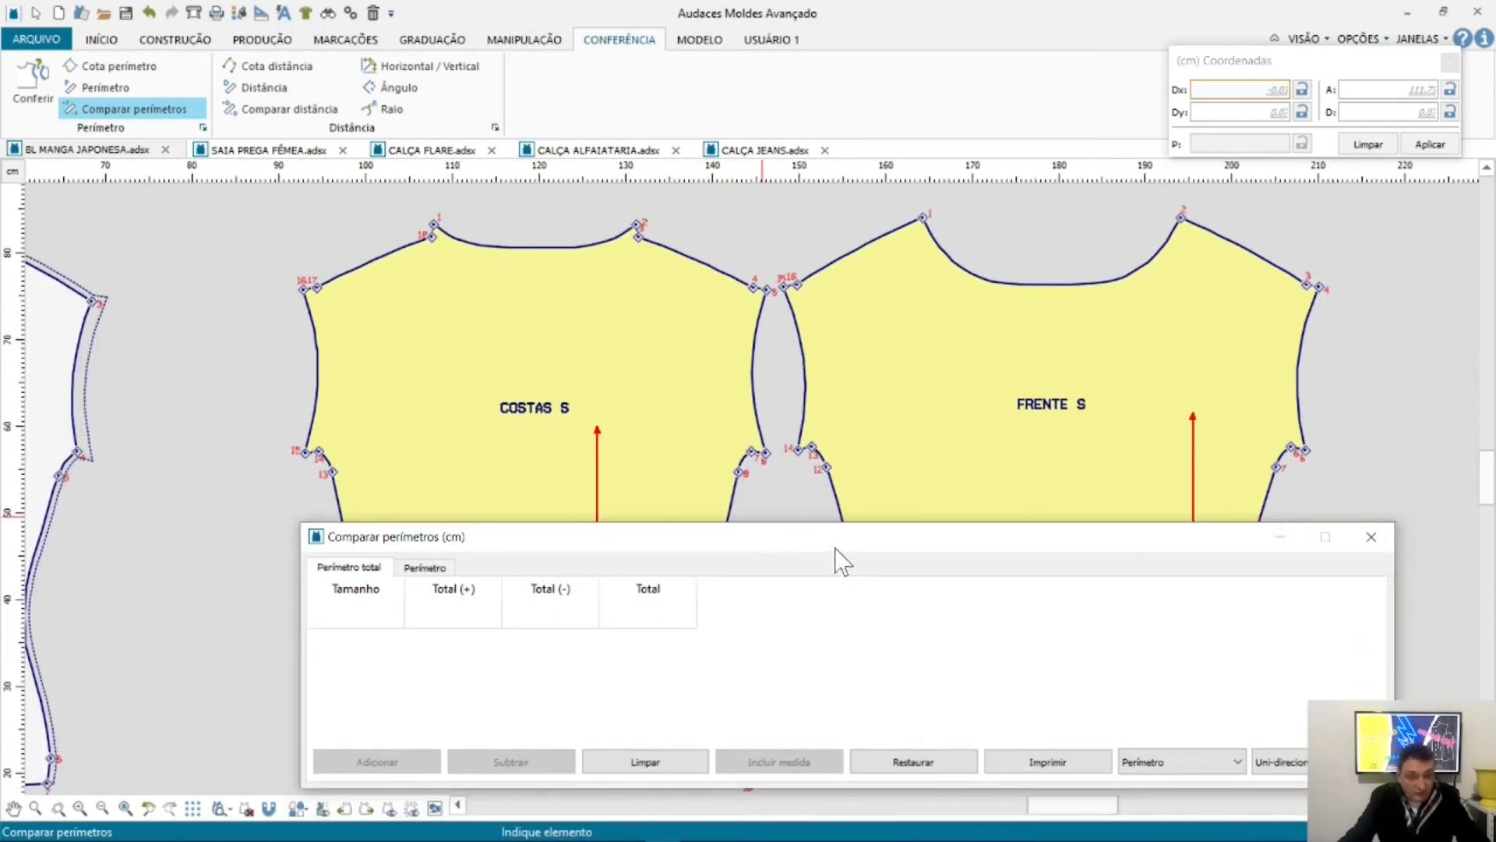
pyautogui.moveTo(833, 539); pyautogui.dragTo(837, 497)
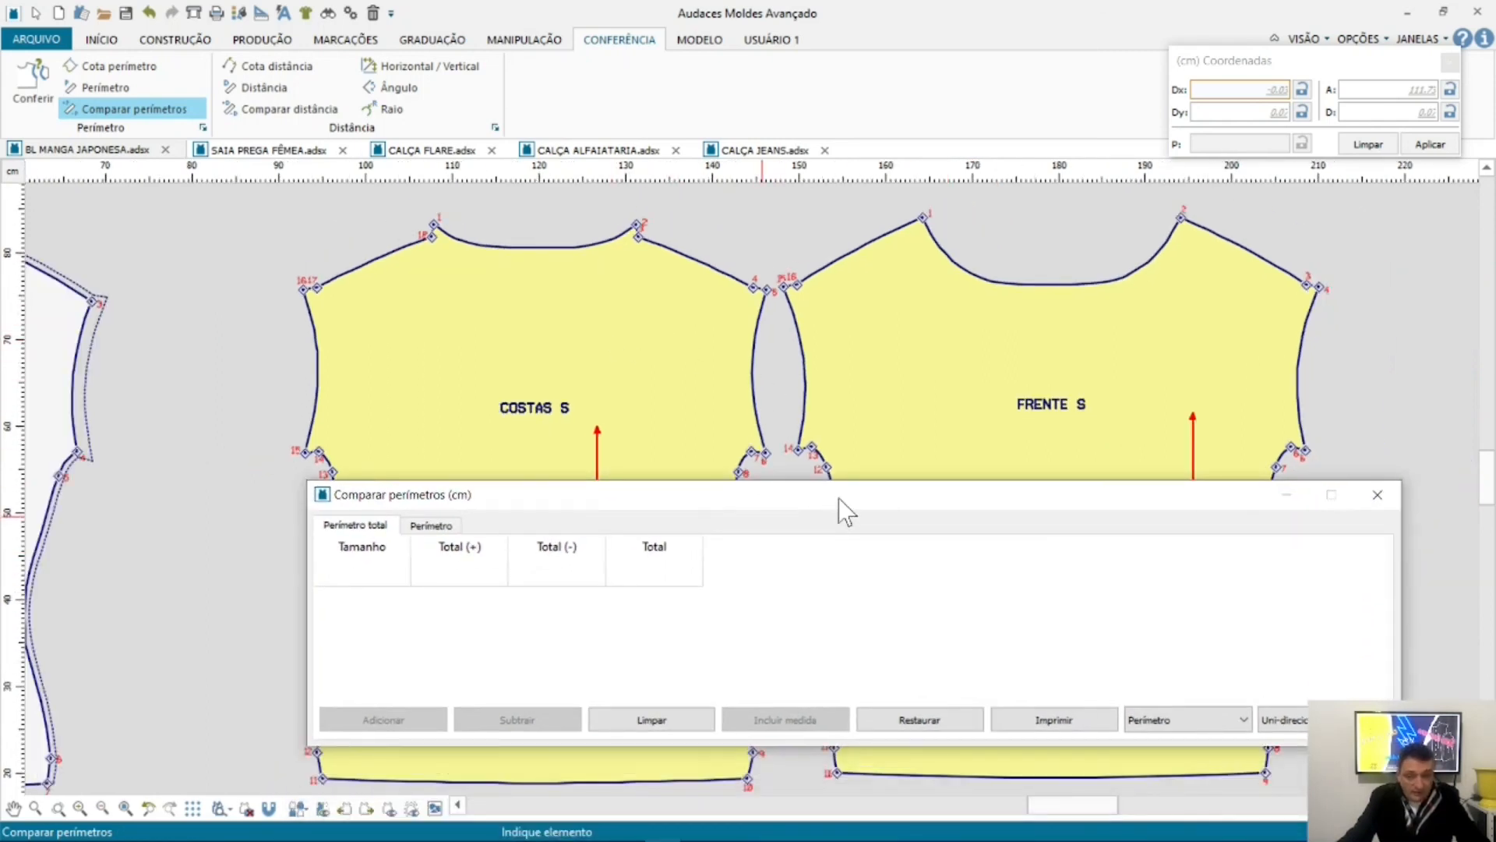
pyautogui.click(755, 402)
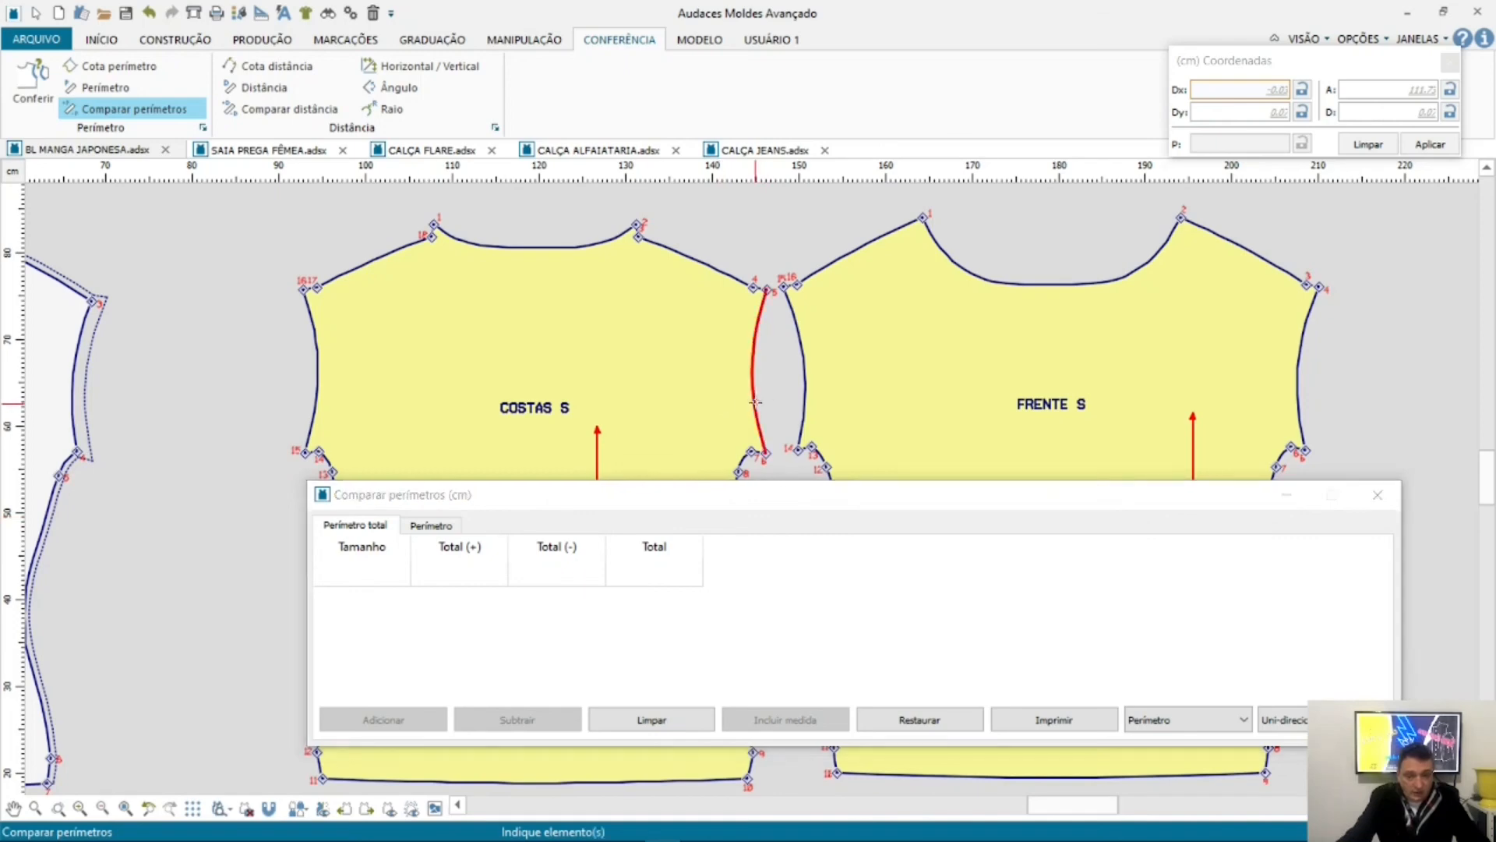
pyautogui.click(408, 718)
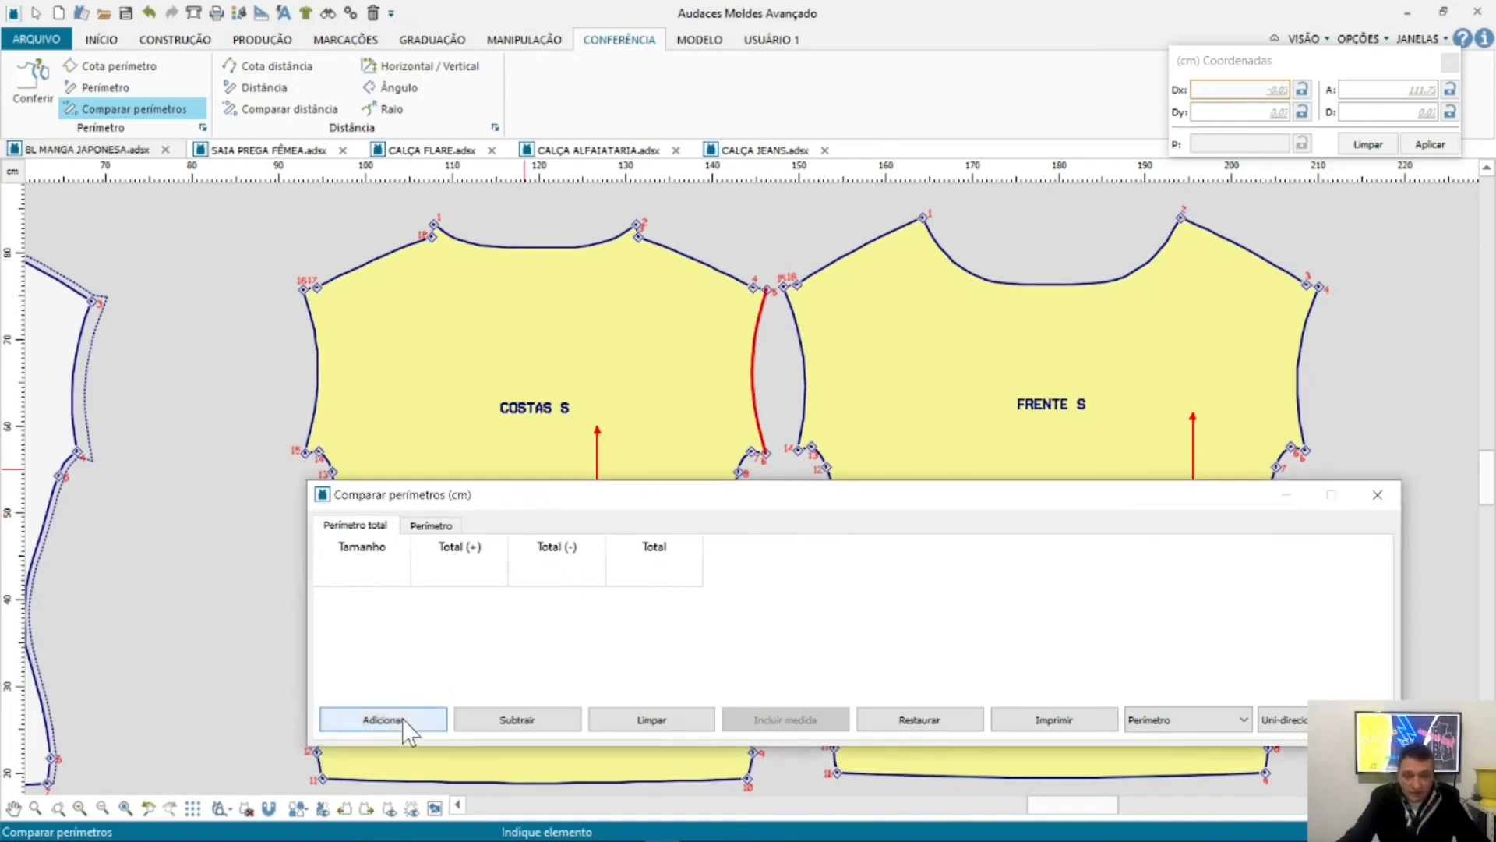
pyautogui.click(807, 394)
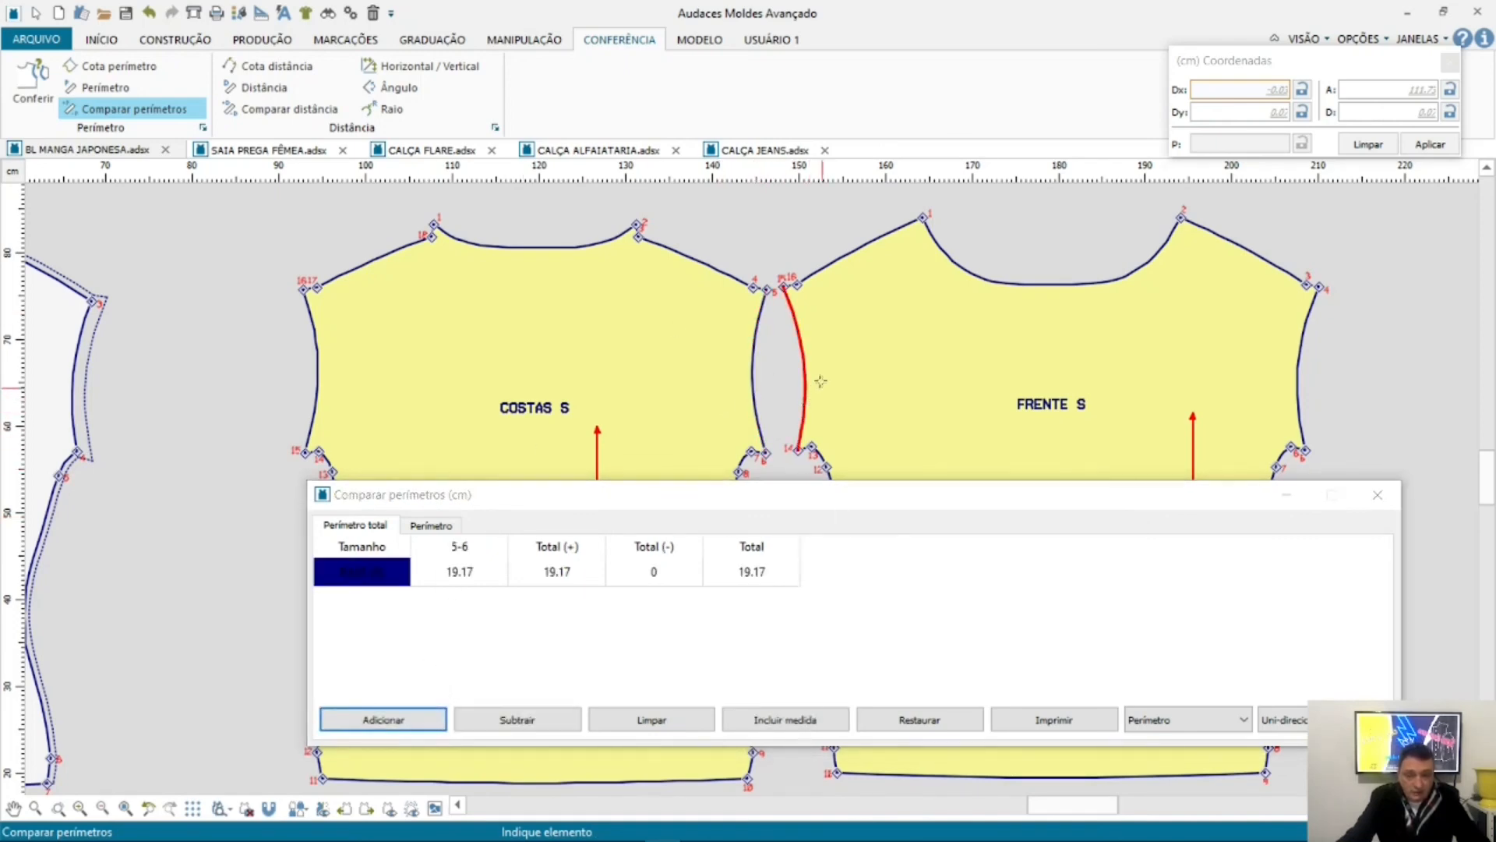
pyautogui.click(429, 719)
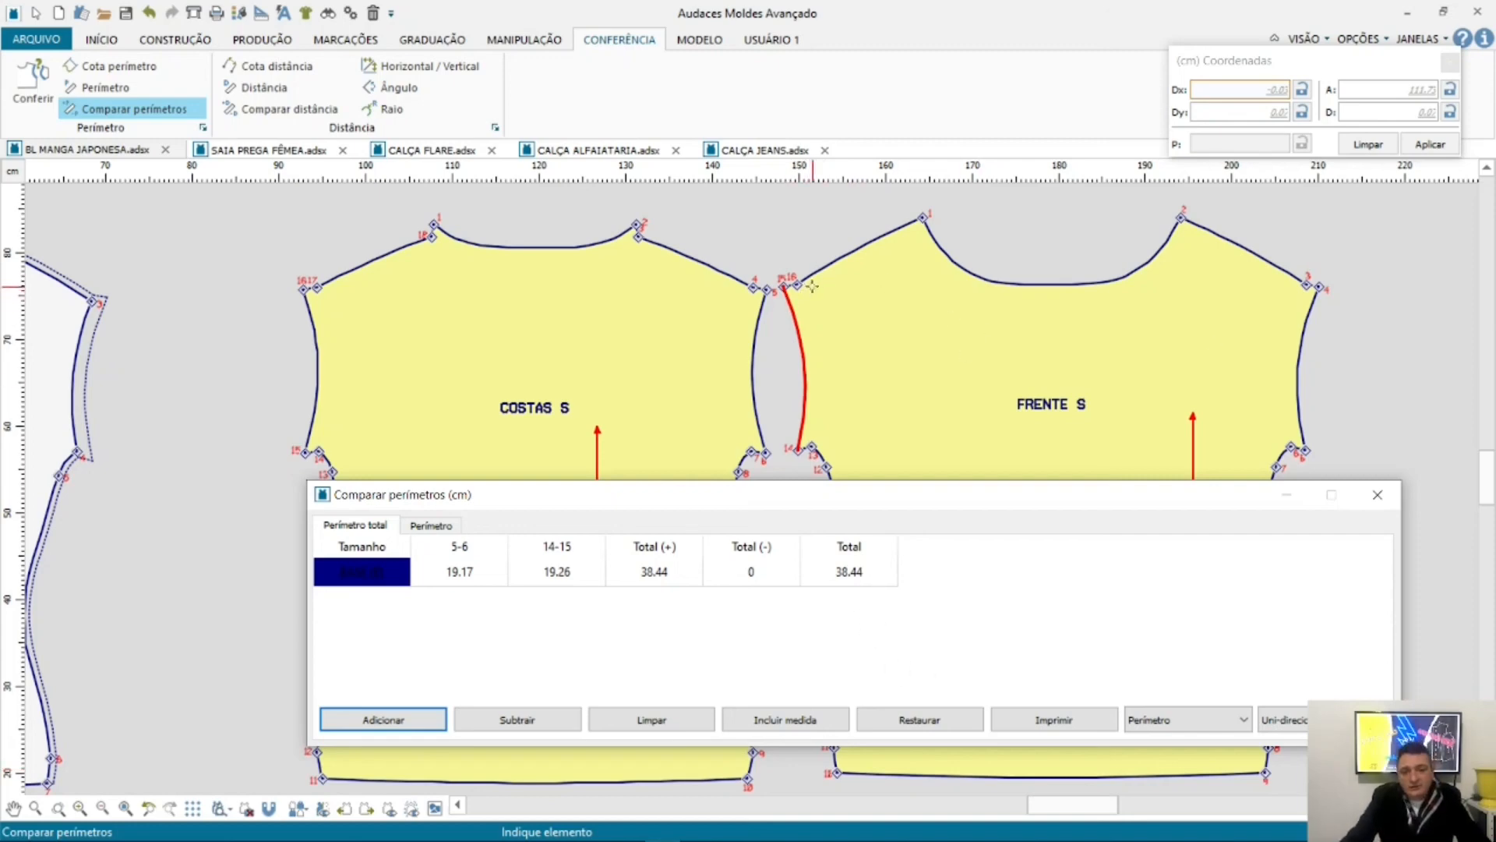
# Step: Examine the sleeve-edge points 4-5 on COSTAS S and 15-16 on FRENTE S at the shoulder ends
pyautogui.scroll(1, 743, 327)
pyautogui.scroll(2, 724, 266)
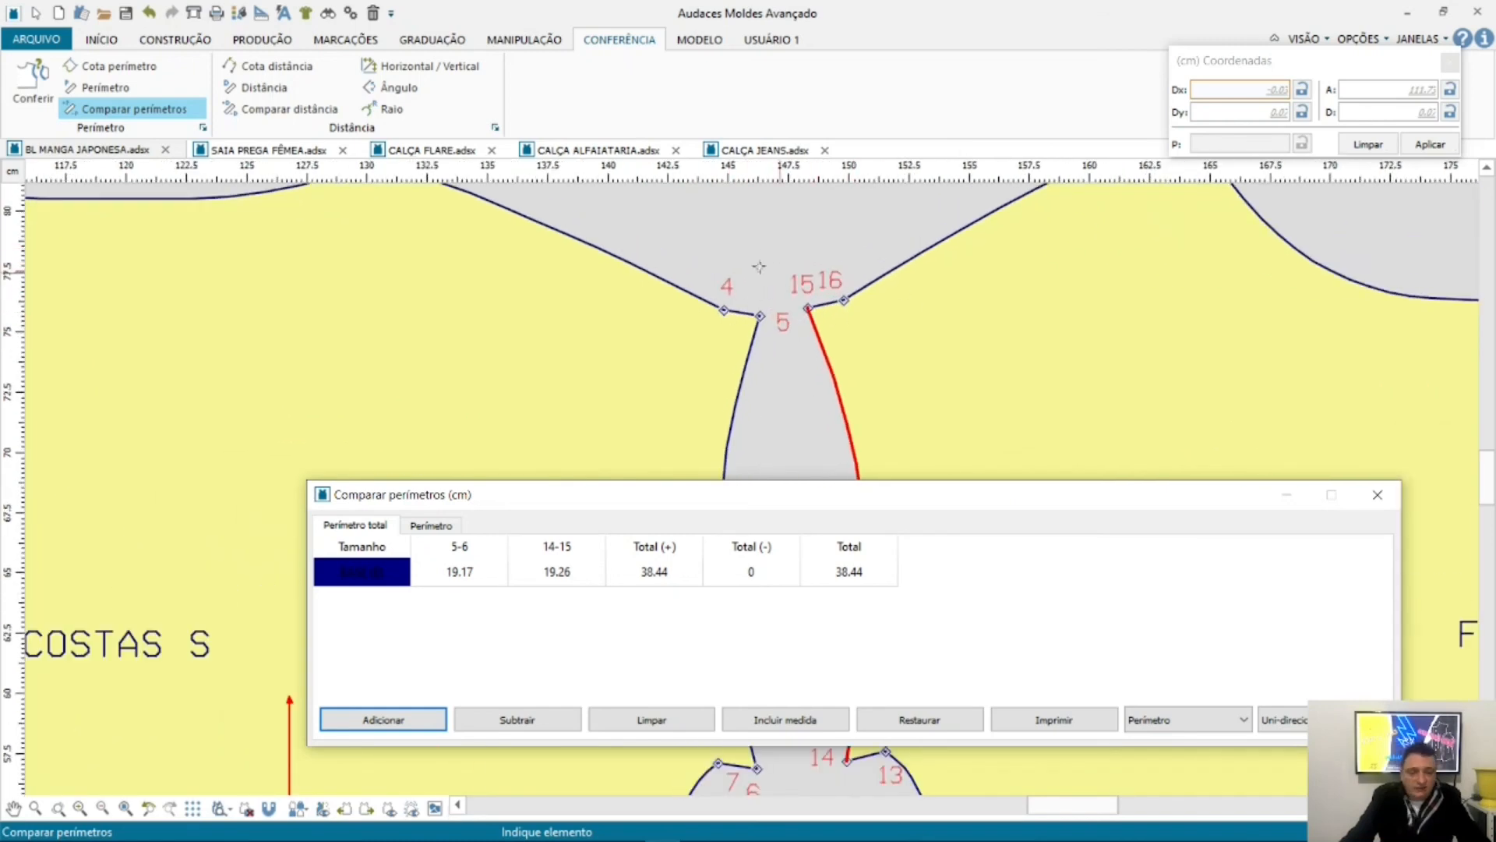
pyautogui.scroll(-1, 688, 268)
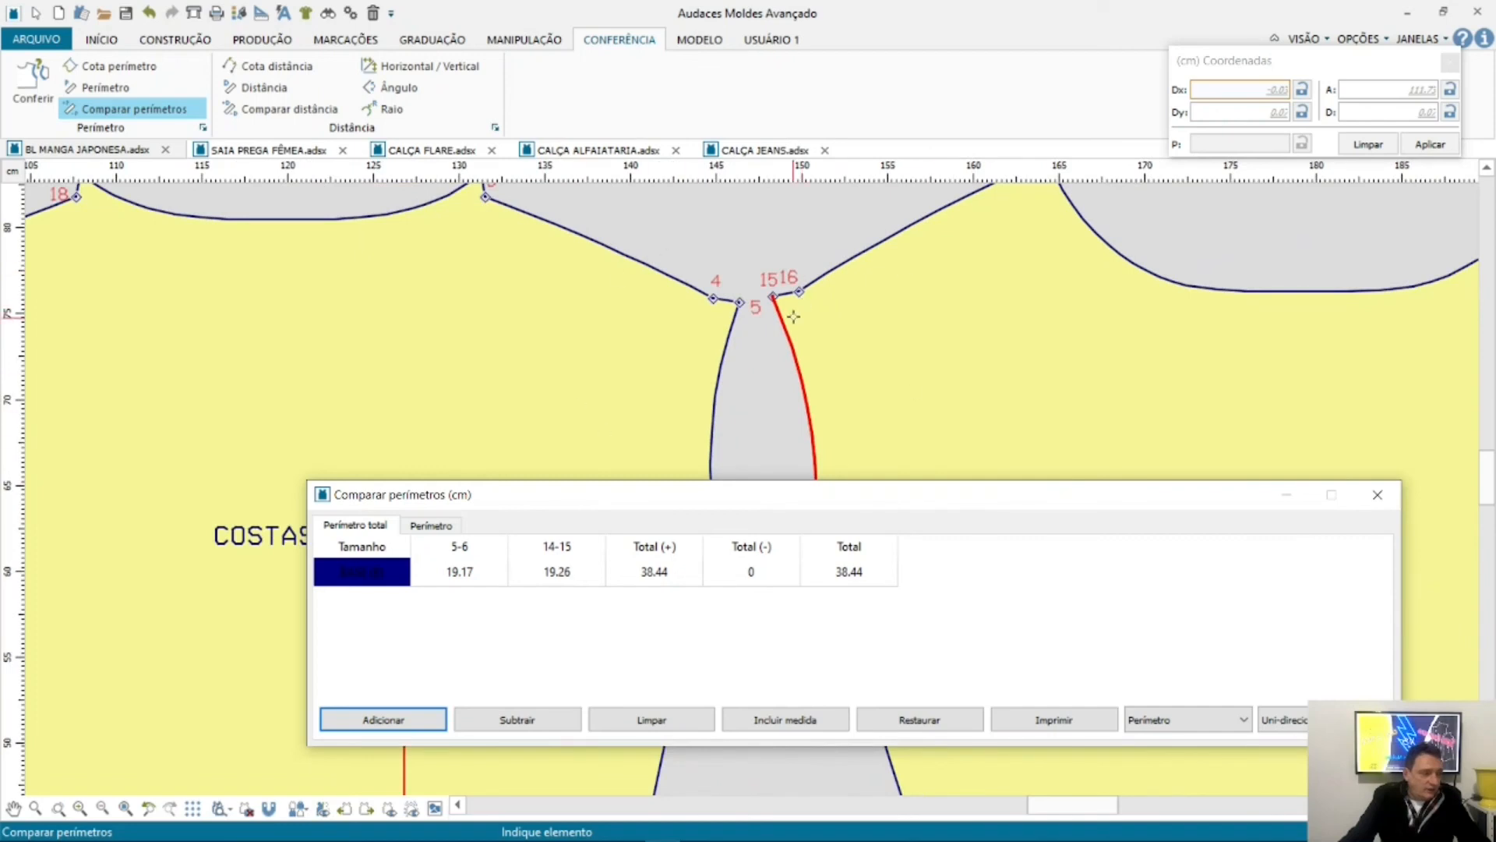
pyautogui.scroll(2, 784, 306)
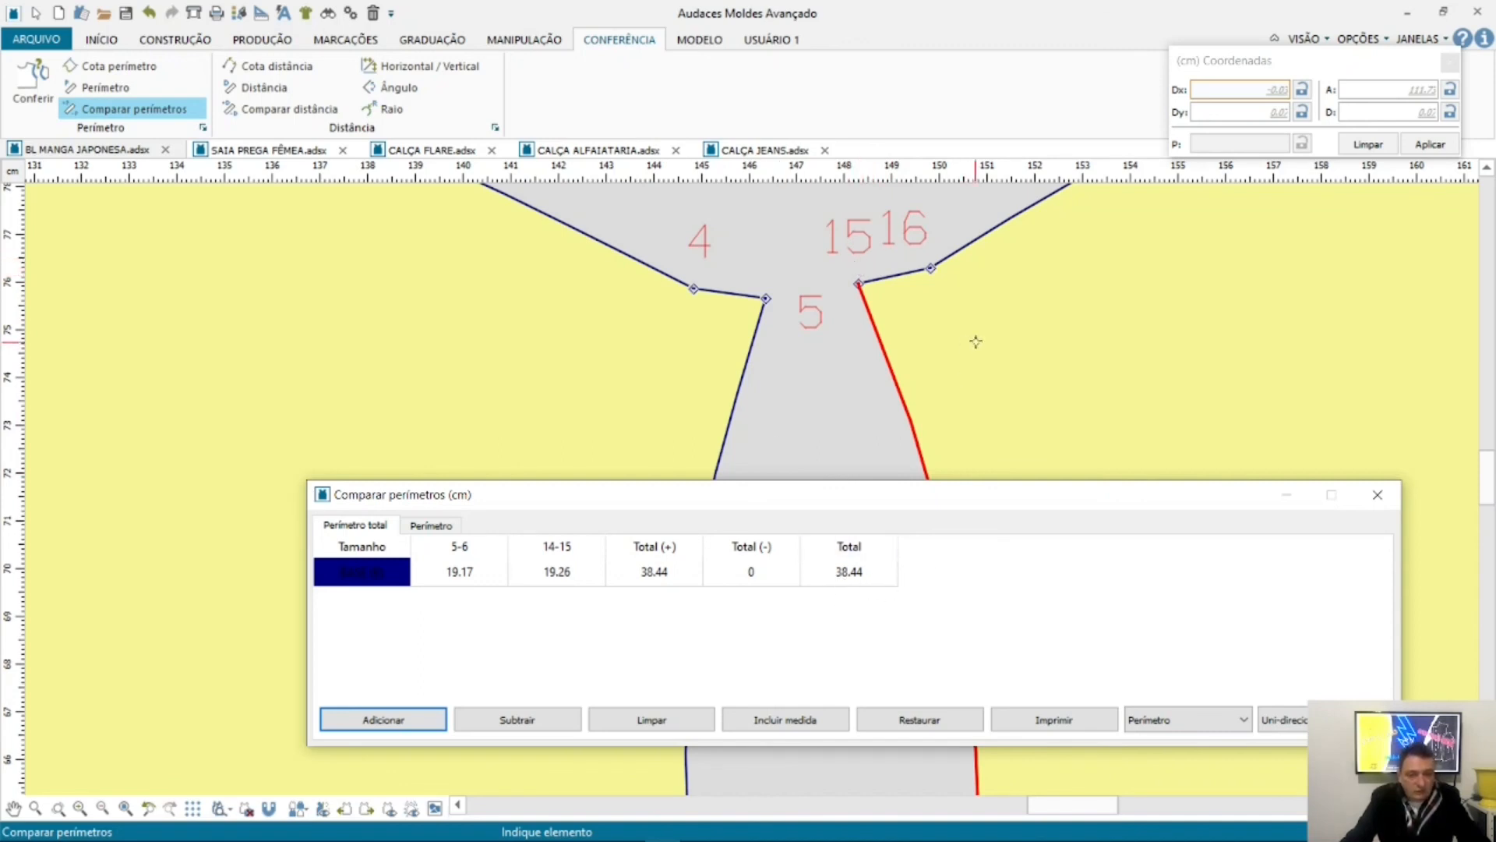
# Step: Clear the yellow pieces' armhole measurements from the perimeter comparison table
pyautogui.scroll(-5, 1013, 366)
pyautogui.scroll(-1, 862, 244)
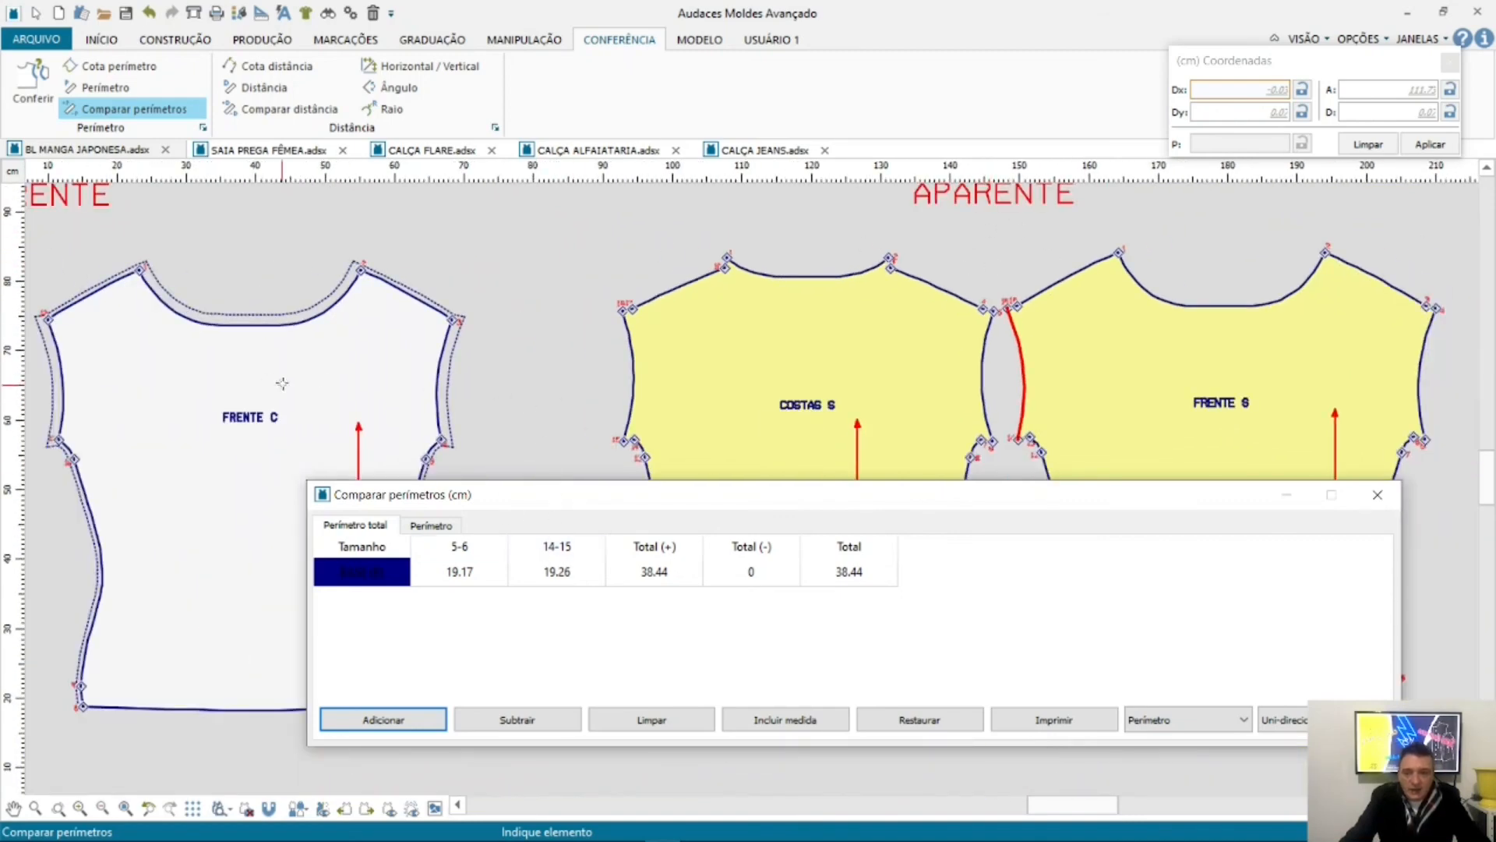
pyautogui.scroll(-1, 862, 244)
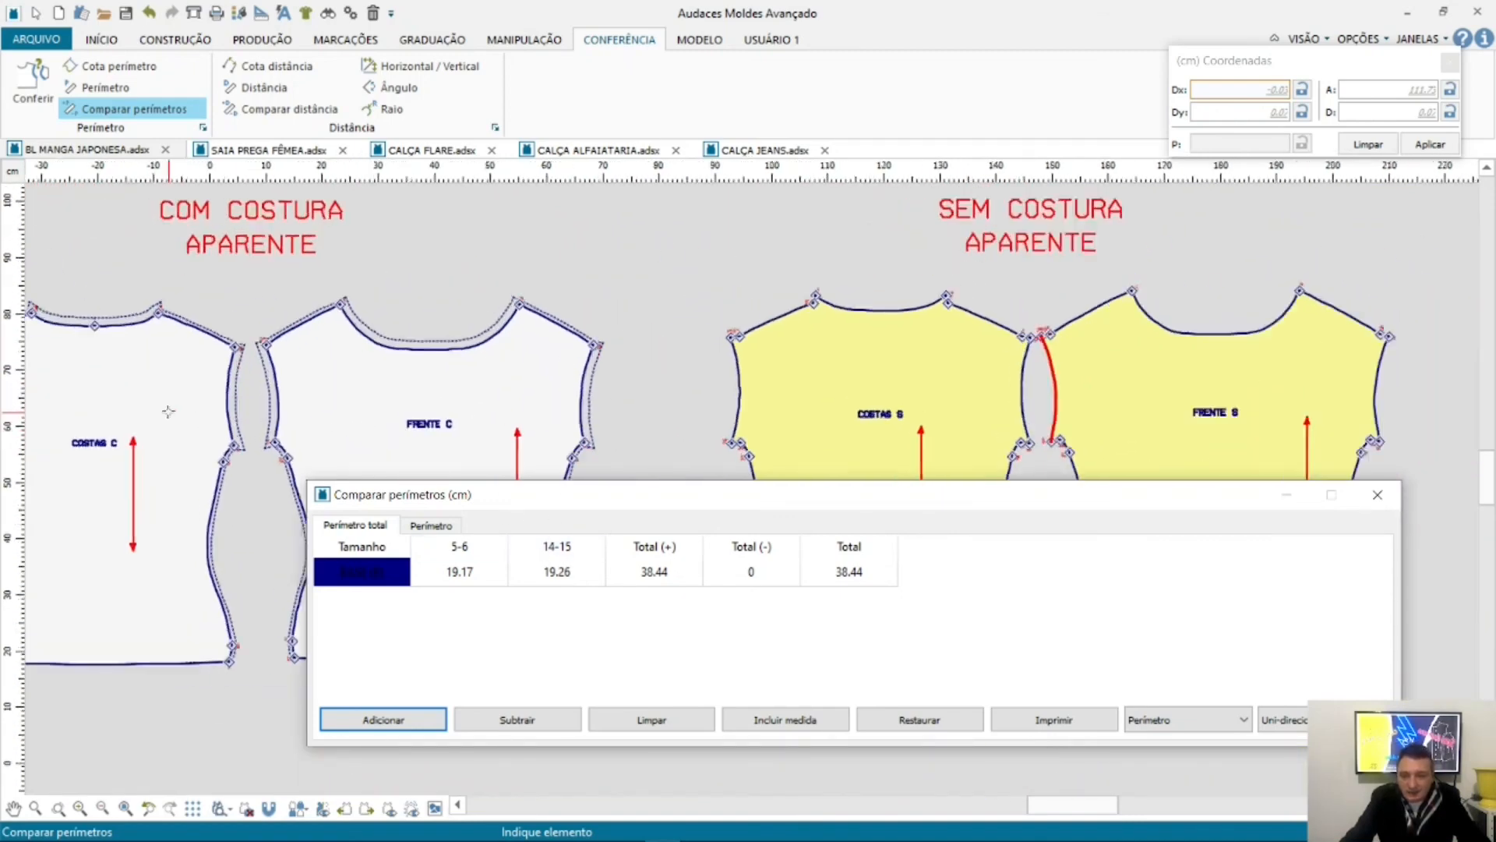
pyautogui.scroll(3, 247, 427)
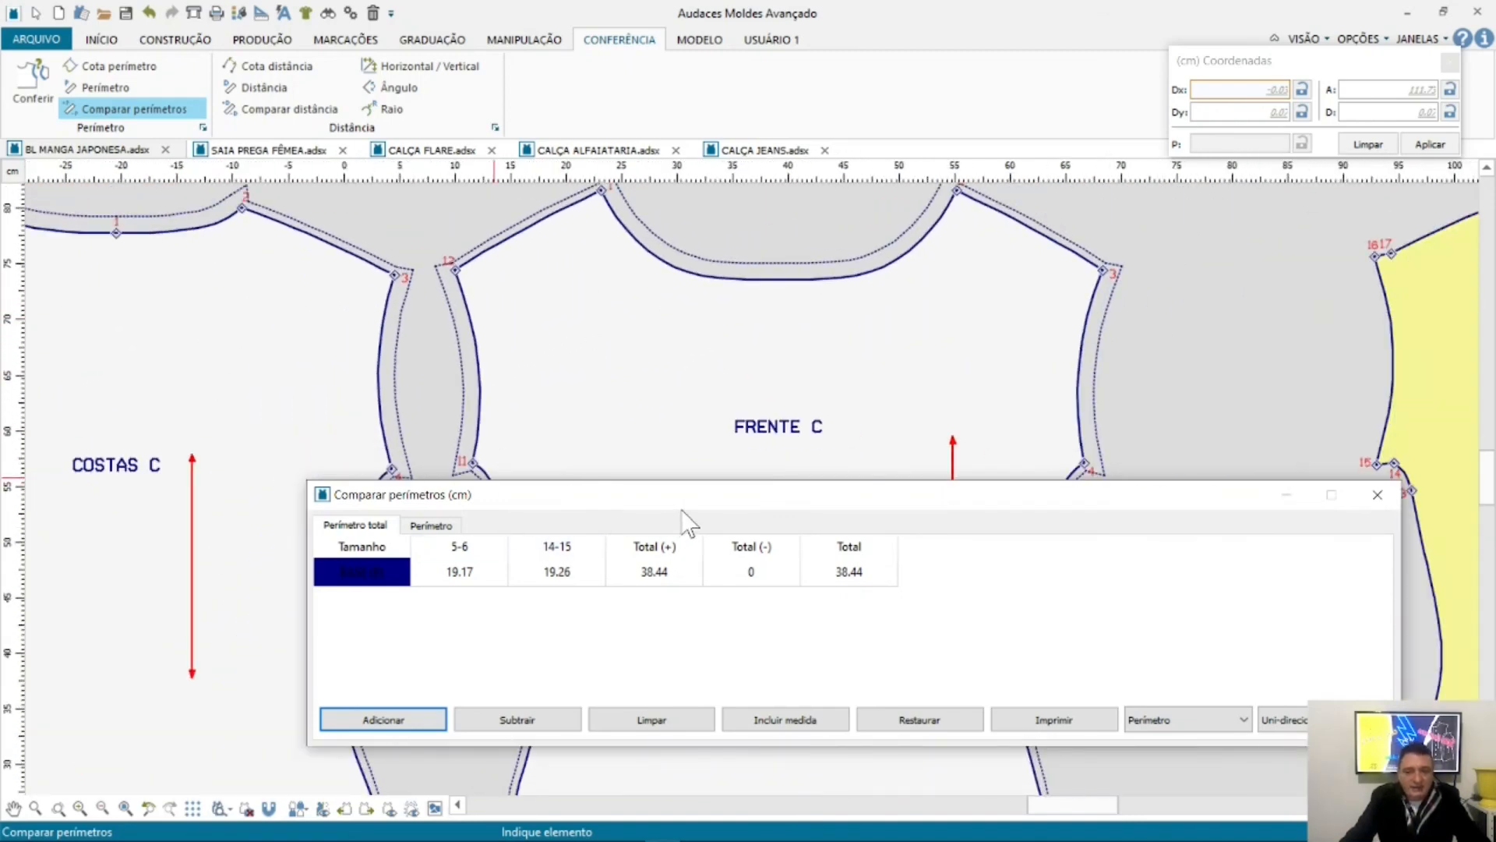
pyautogui.moveTo(685, 502); pyautogui.dragTo(902, 97)
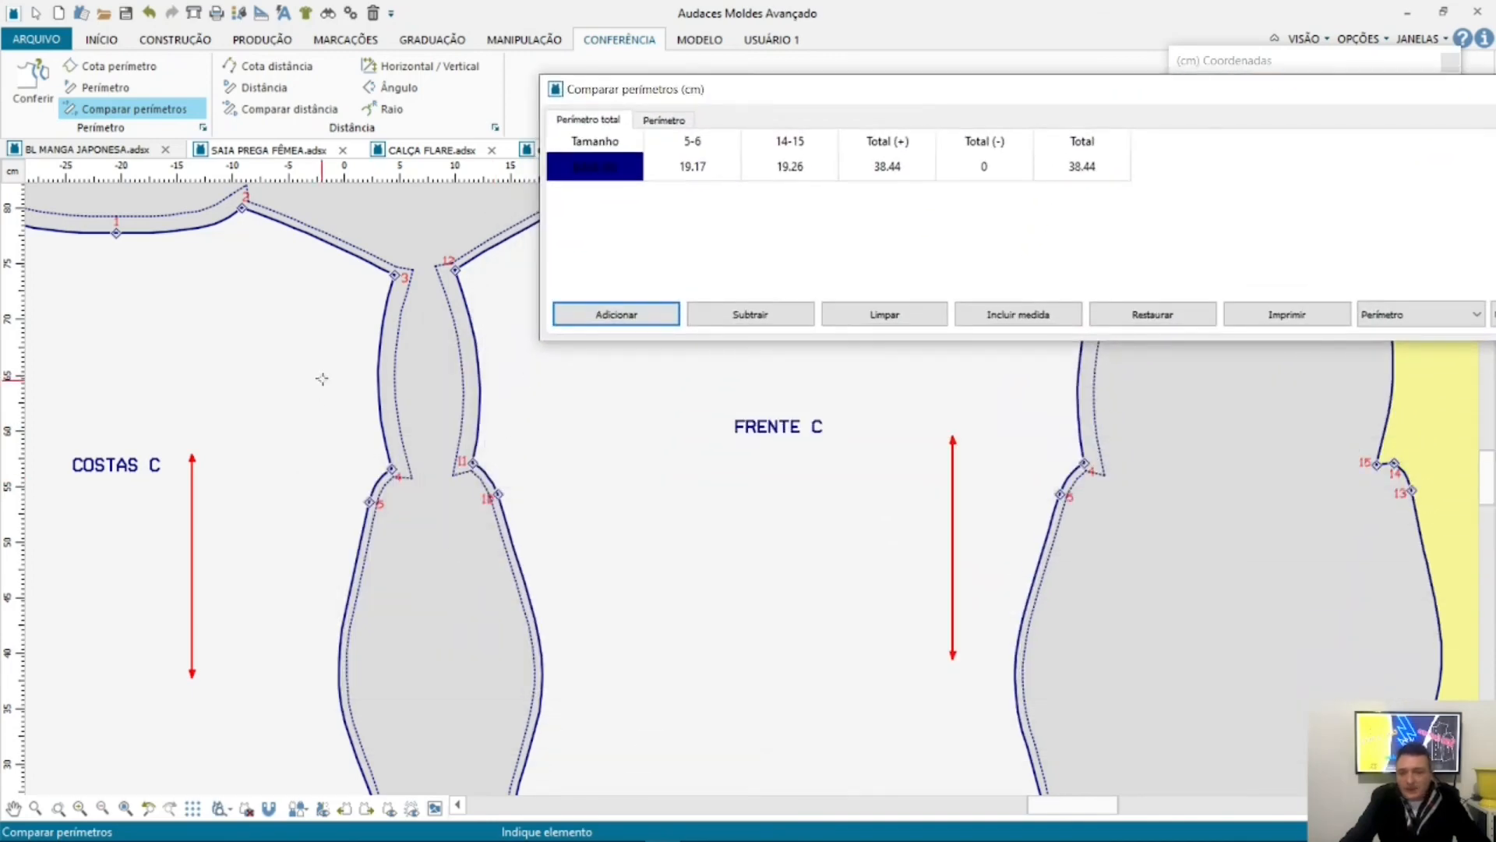
pyautogui.scroll(2, 327, 366)
pyautogui.scroll(-1, 324, 360)
pyautogui.scroll(2, 333, 388)
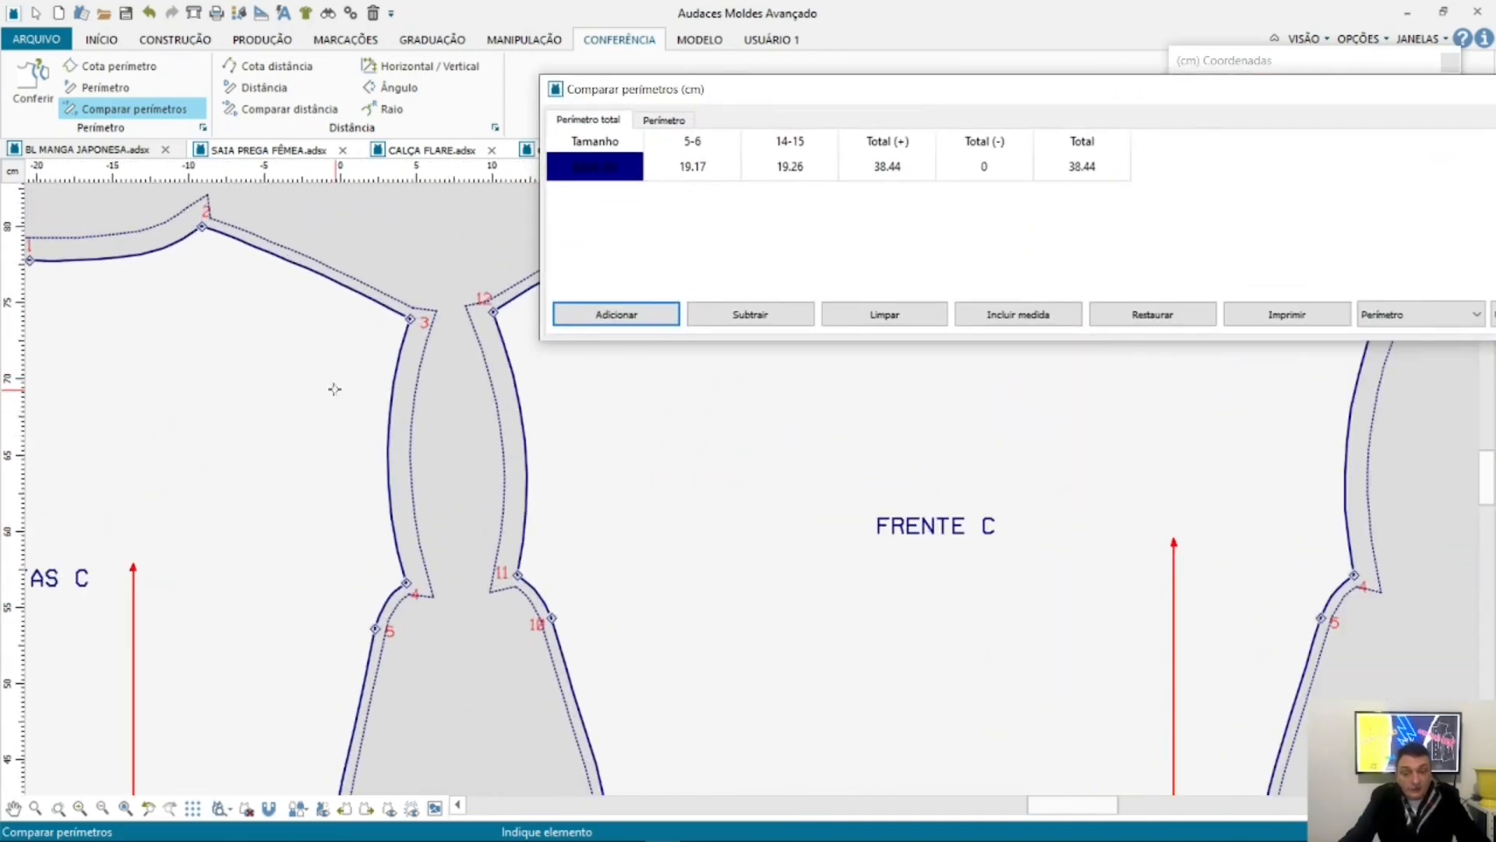
pyautogui.scroll(-1, 477, 364)
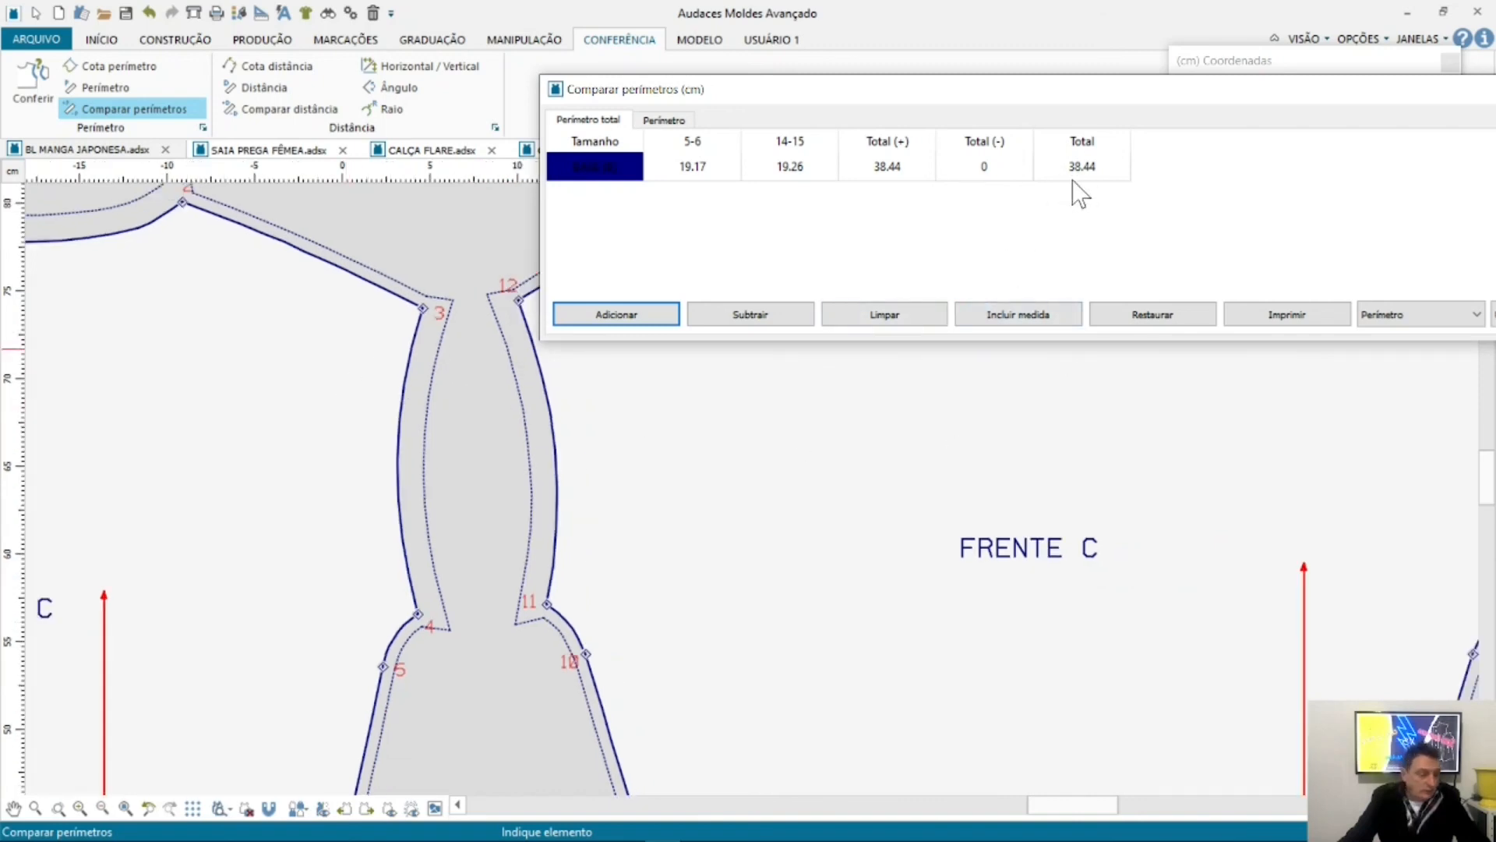
pyautogui.click(883, 319)
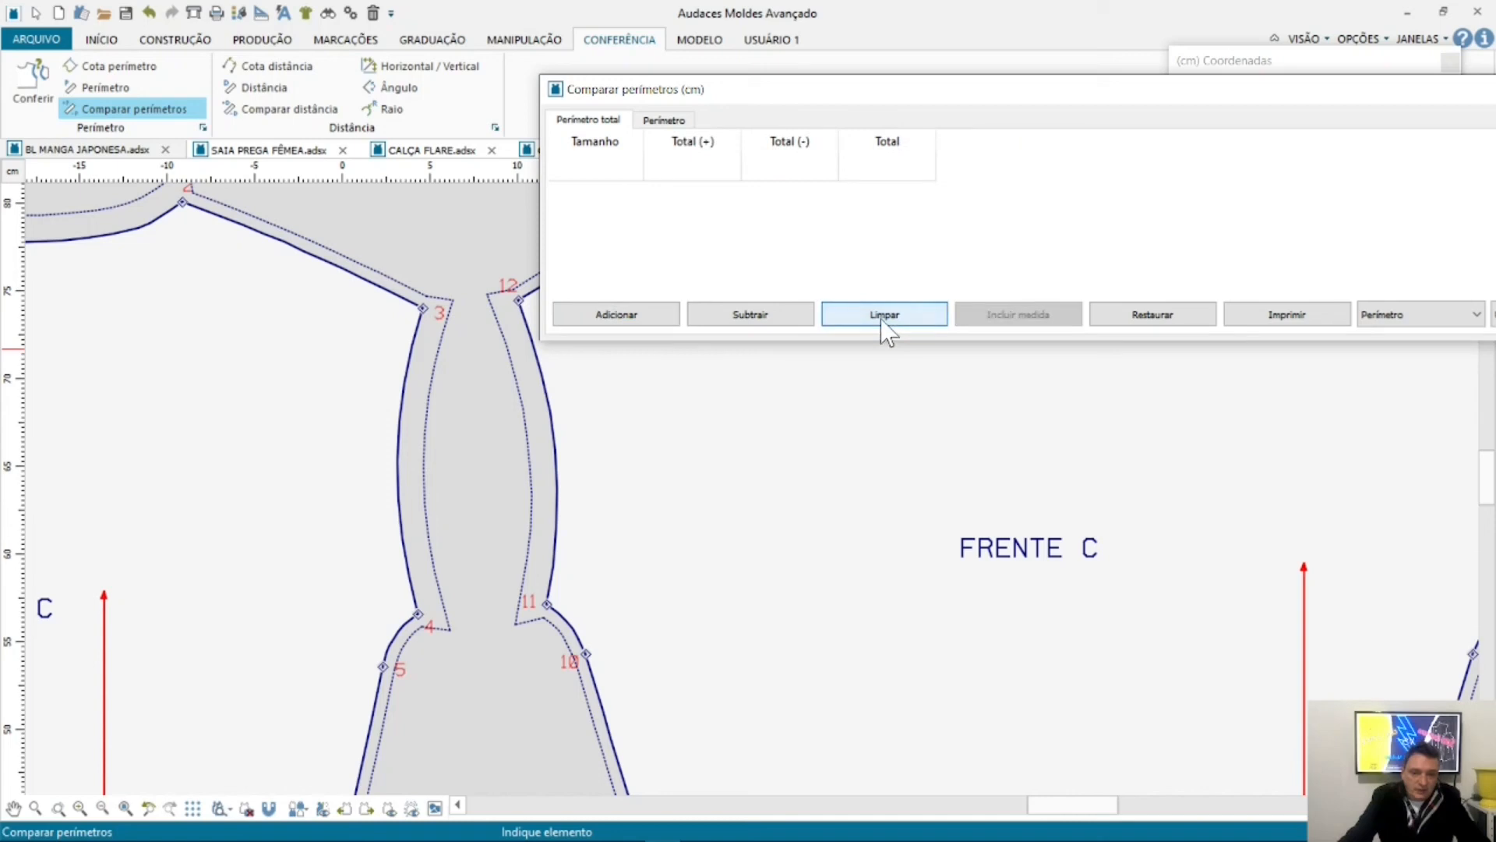
# Step: Measure the facing armhole curves of COSTAS C (3-4) and FRENTE C (11-12), adding both to the perimeter comparison
pyautogui.click(397, 451)
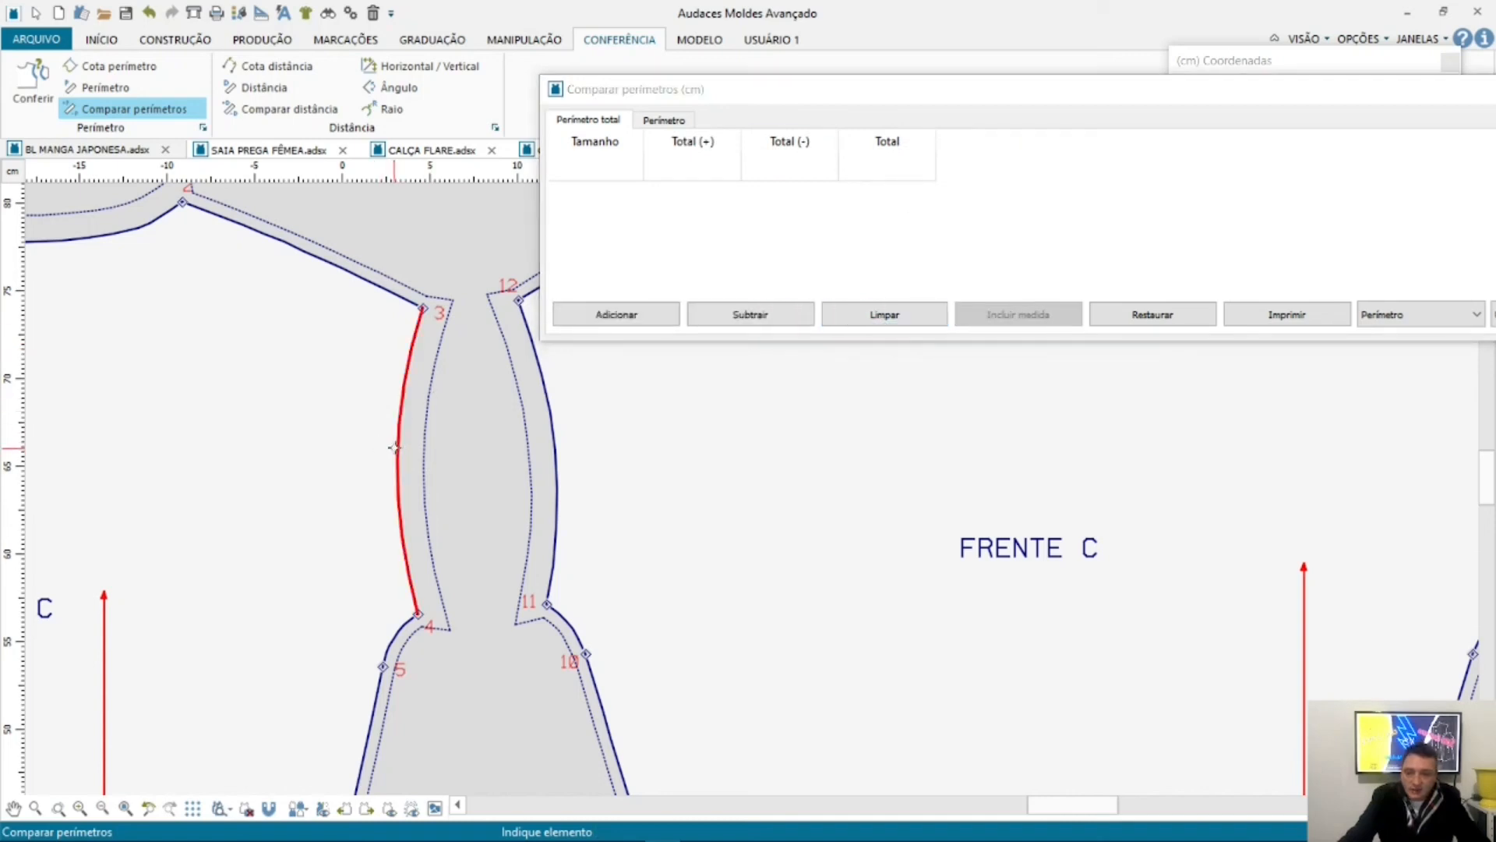
pyautogui.click(628, 318)
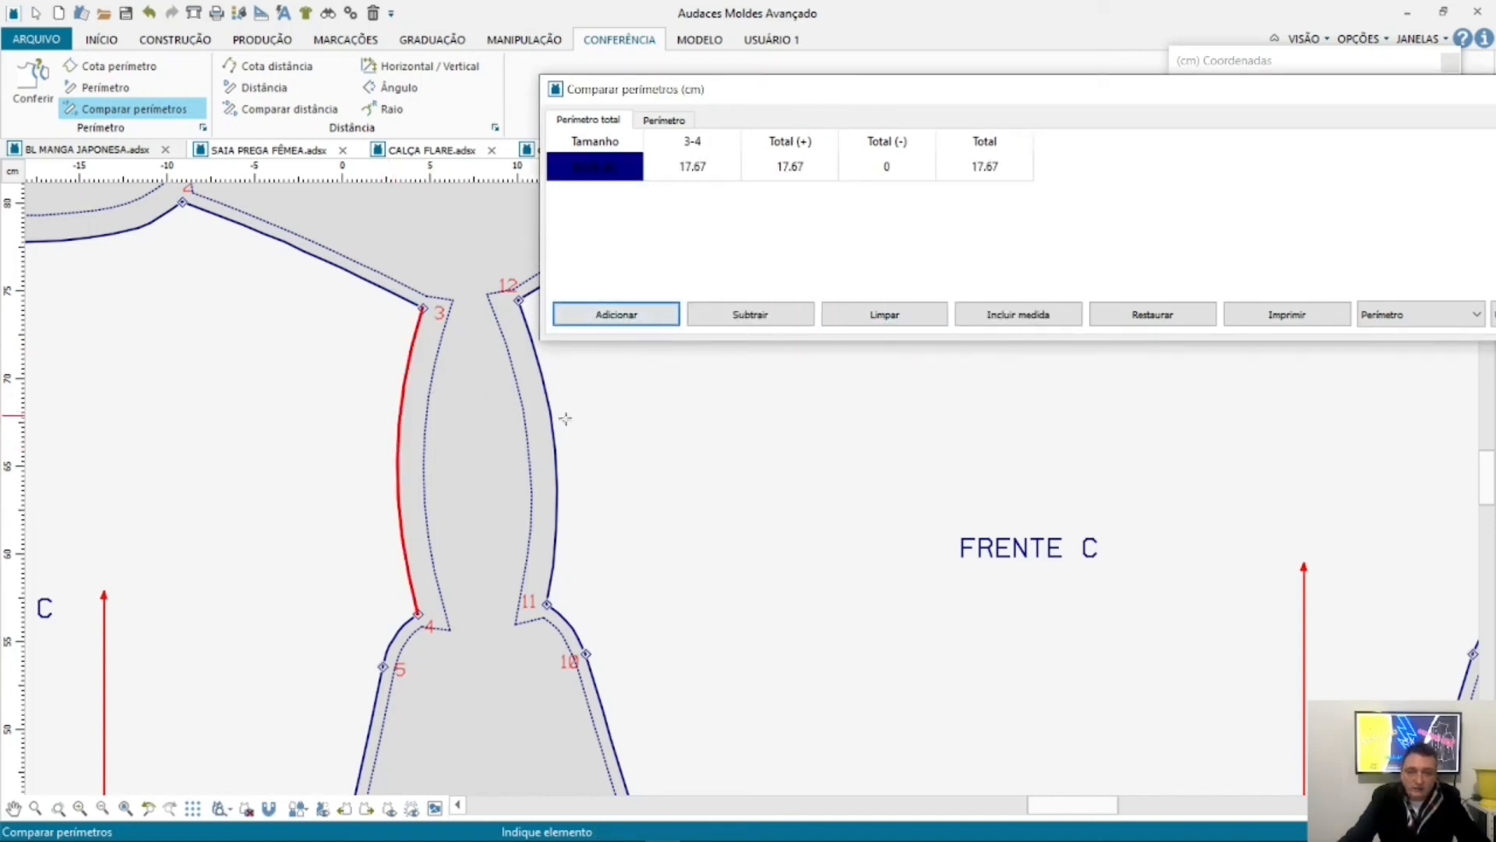
pyautogui.click(553, 452)
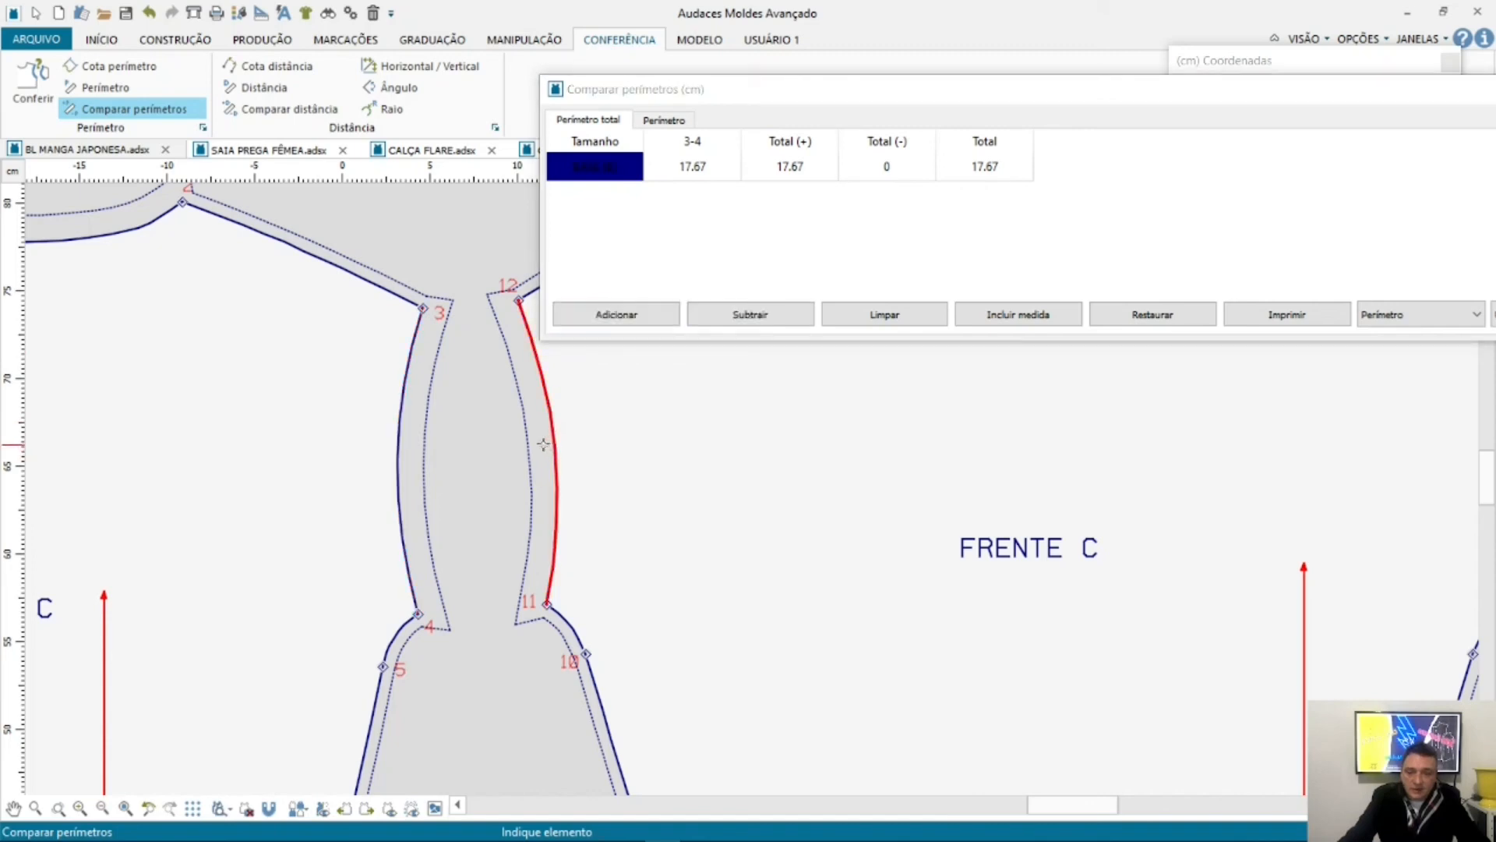
pyautogui.click(622, 318)
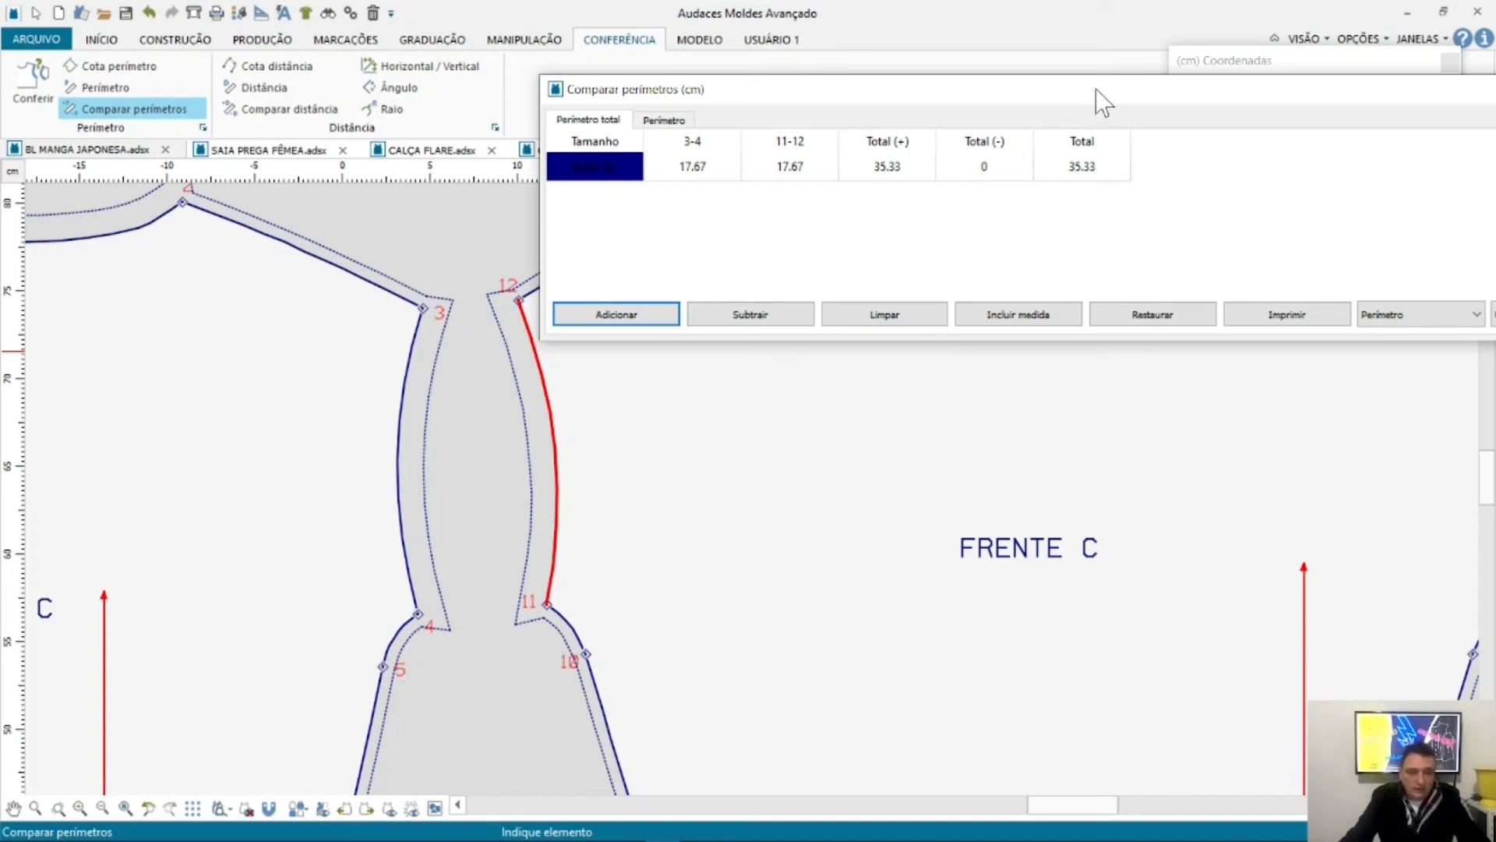
pyautogui.moveTo(1098, 99); pyautogui.dragTo(1075, 35)
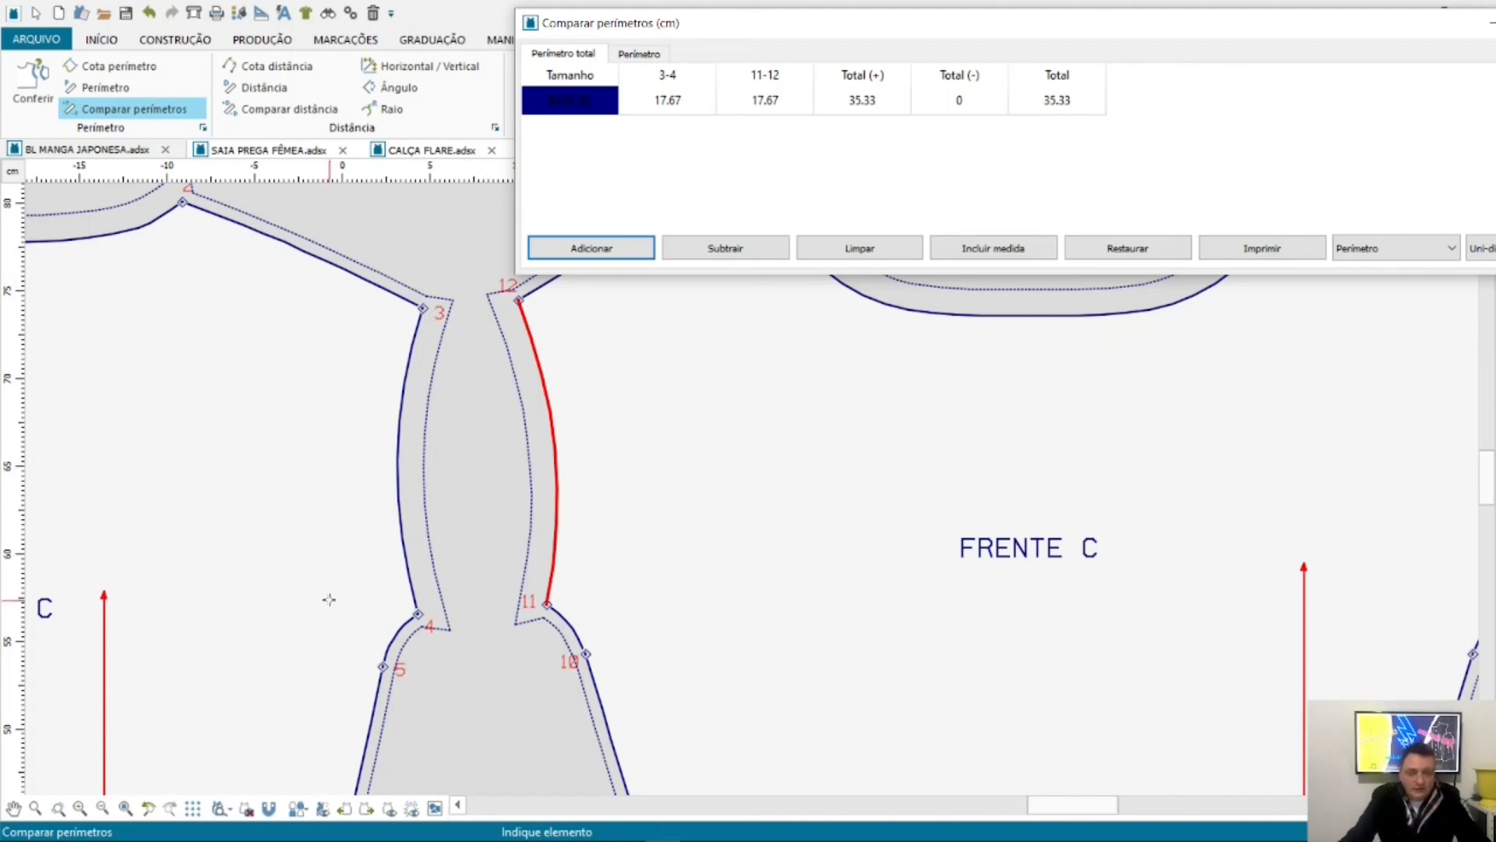
# Step: Examine the shoulder and armhole points of COSTAS S and FRENTE S against the white COSTAS C and FRENTE C
pyautogui.scroll(-2, 327, 602)
pyautogui.scroll(-3, 390, 555)
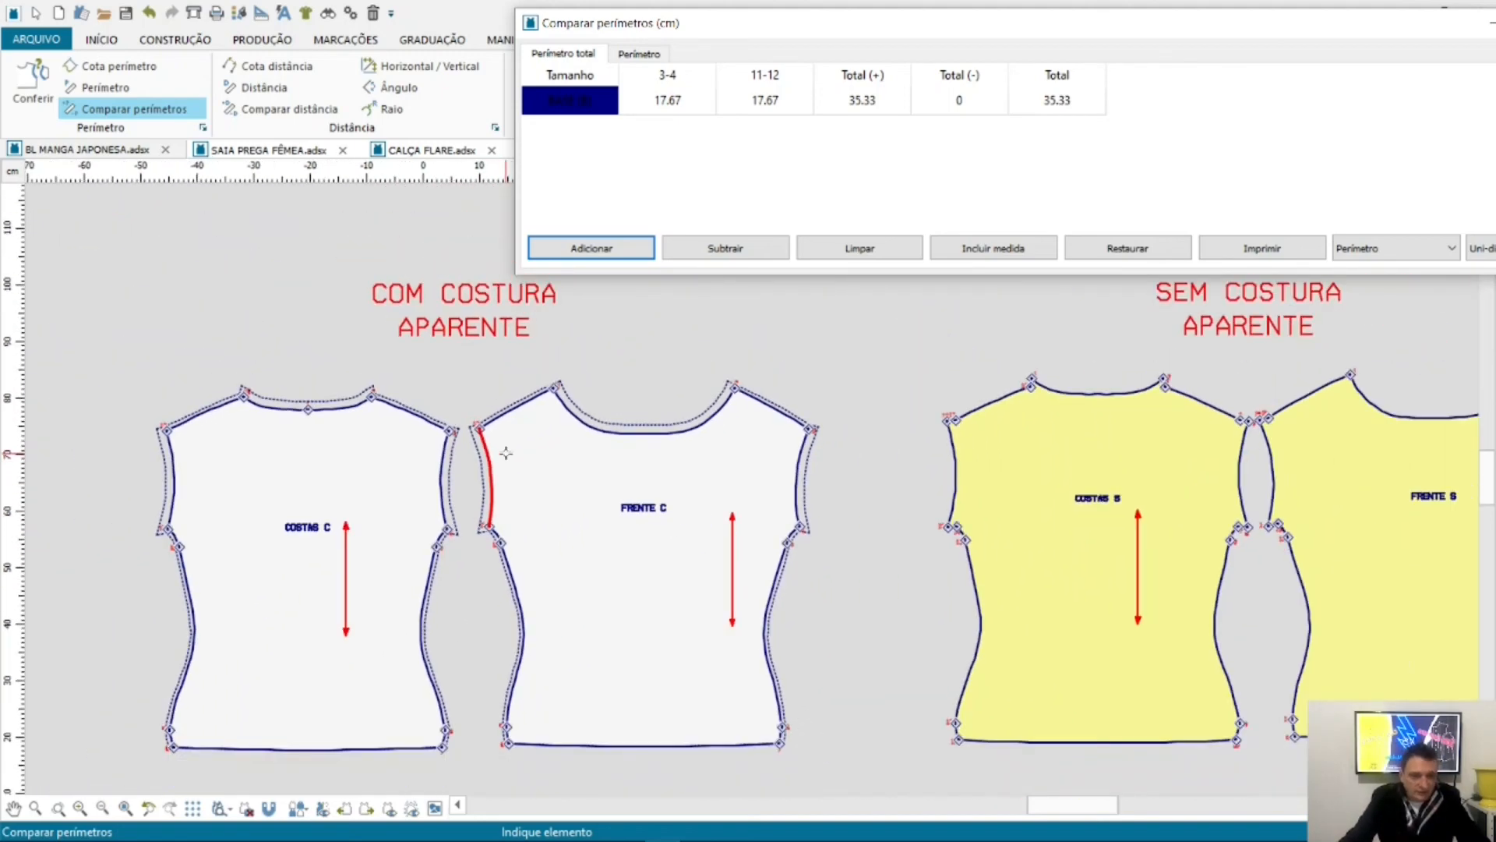
pyautogui.scroll(-2, 450, 438)
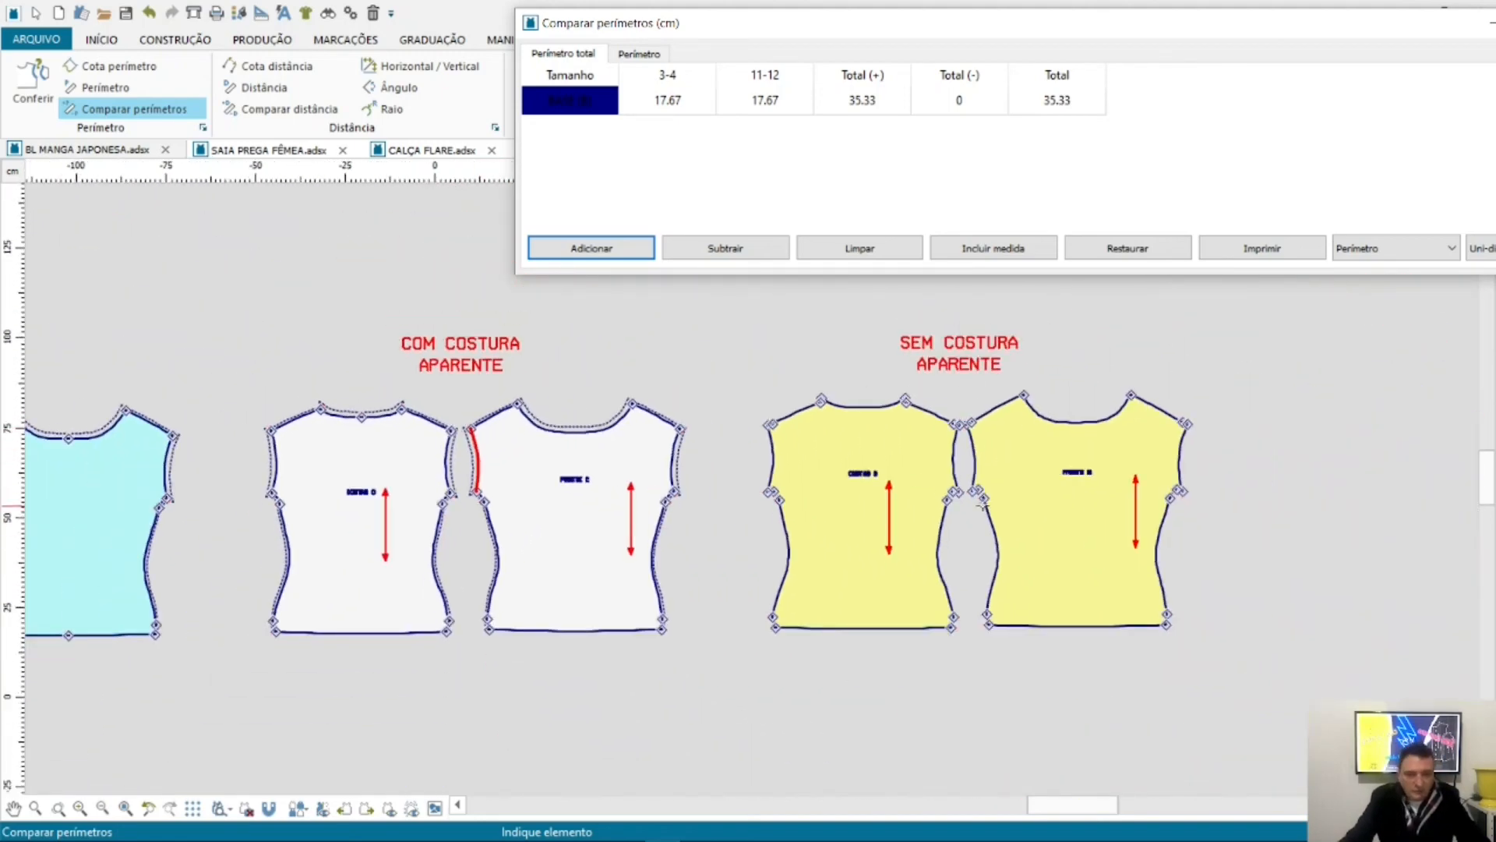
pyautogui.scroll(3, 983, 505)
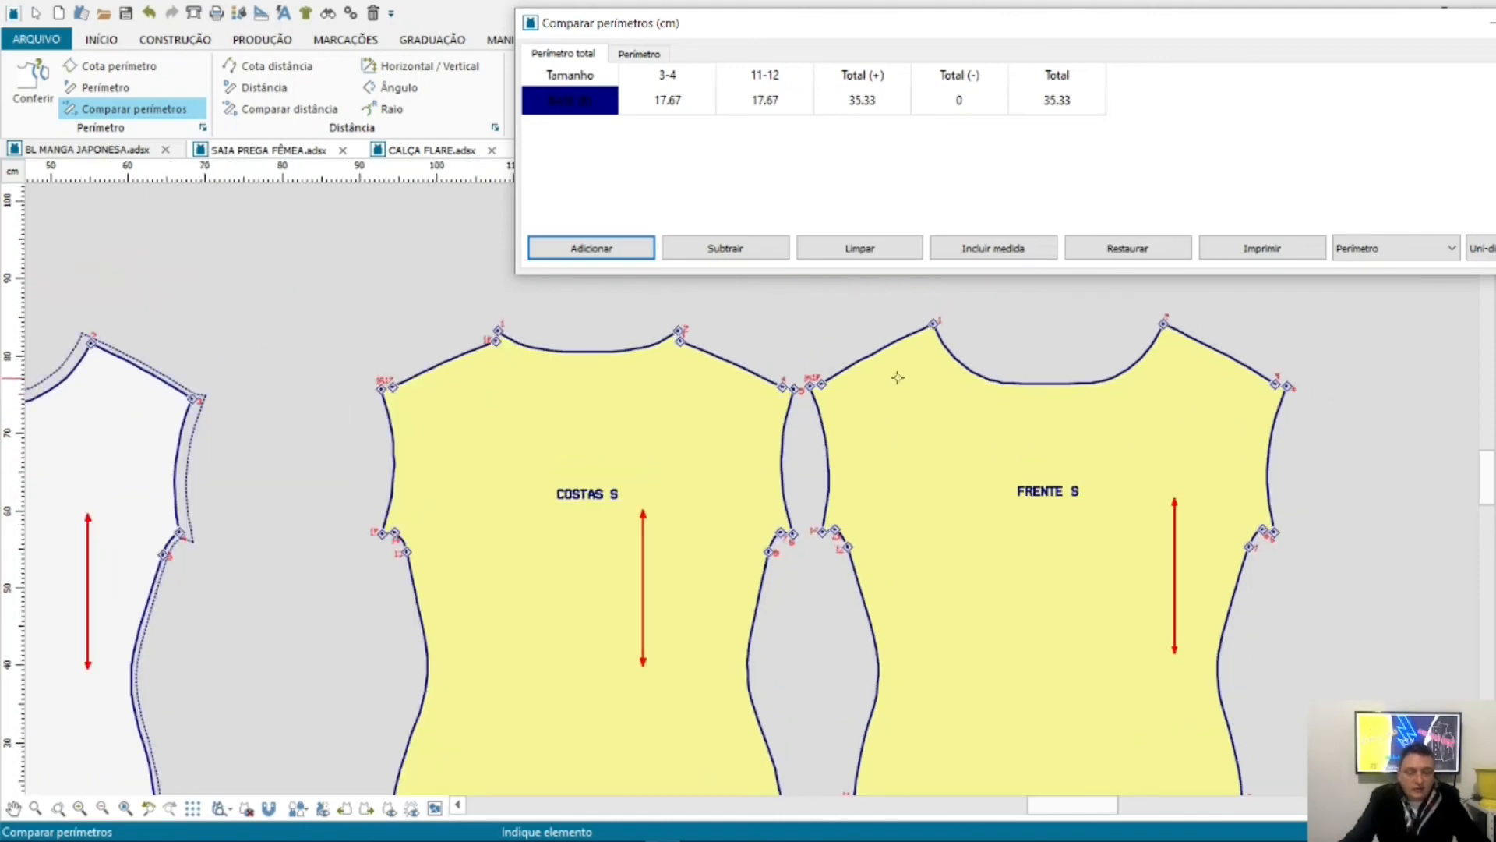
pyautogui.scroll(2, 802, 380)
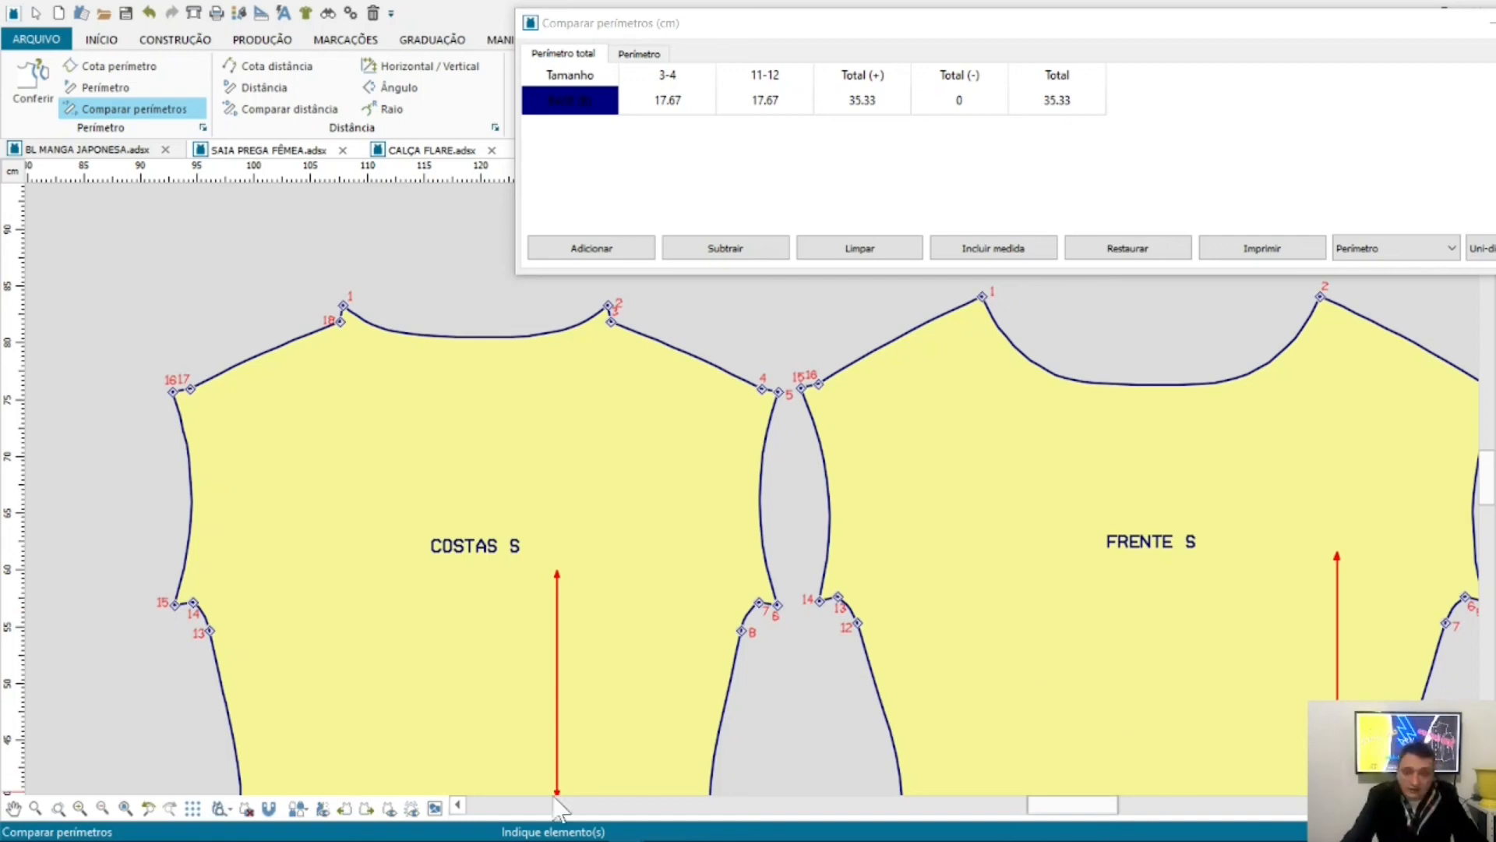
pyautogui.scroll(-1, 577, 624)
pyautogui.scroll(1, 753, 434)
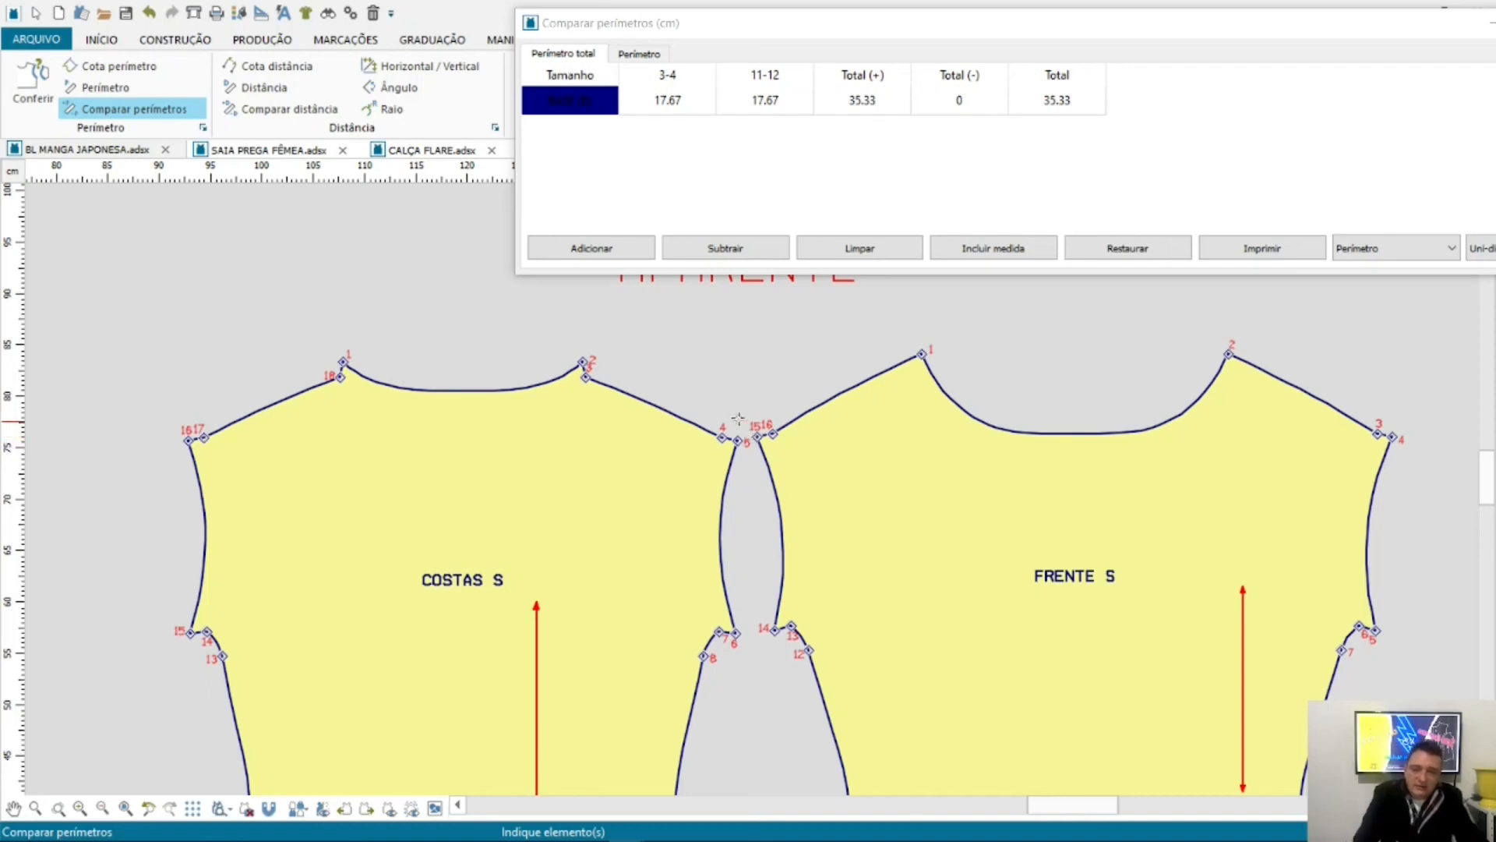
# Step: End the perimeter comparison and return to element selection
pyautogui.rightClick(713, 360)
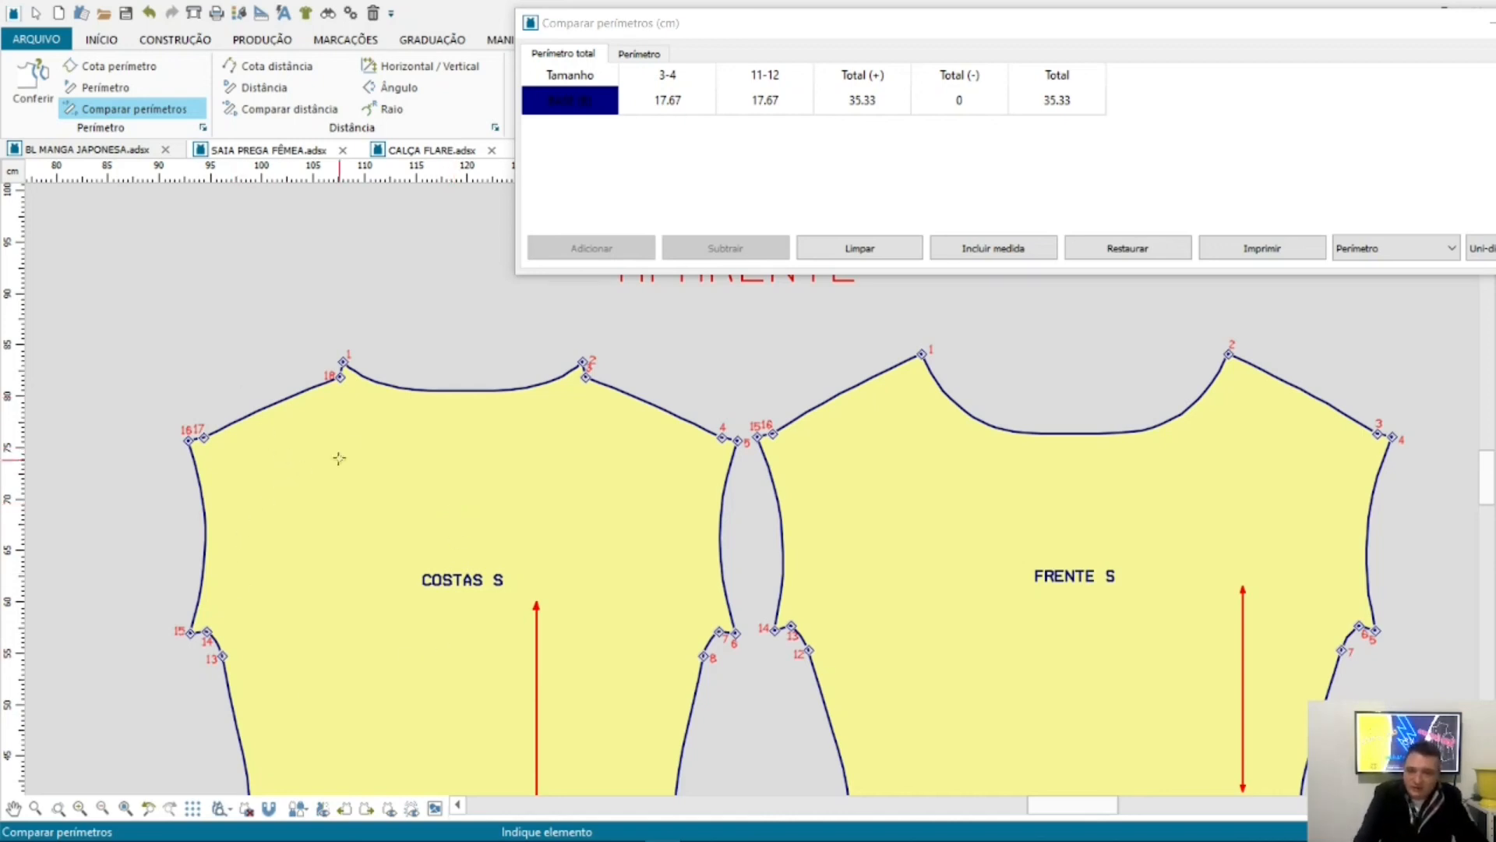
pyautogui.scroll(-2, 251, 367)
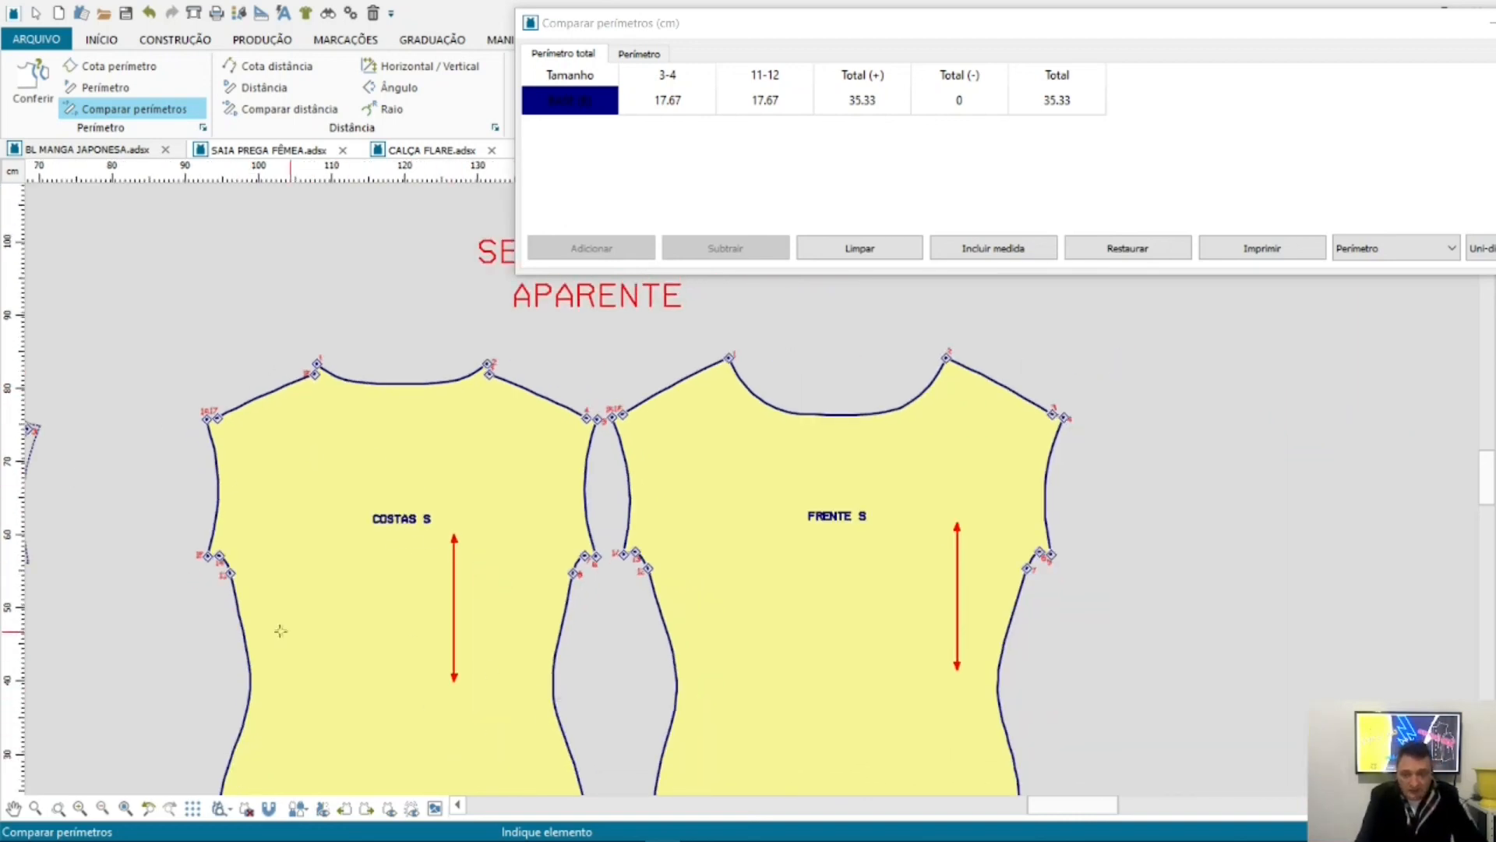
pyautogui.scroll(1, 225, 605)
pyautogui.press('Escape')
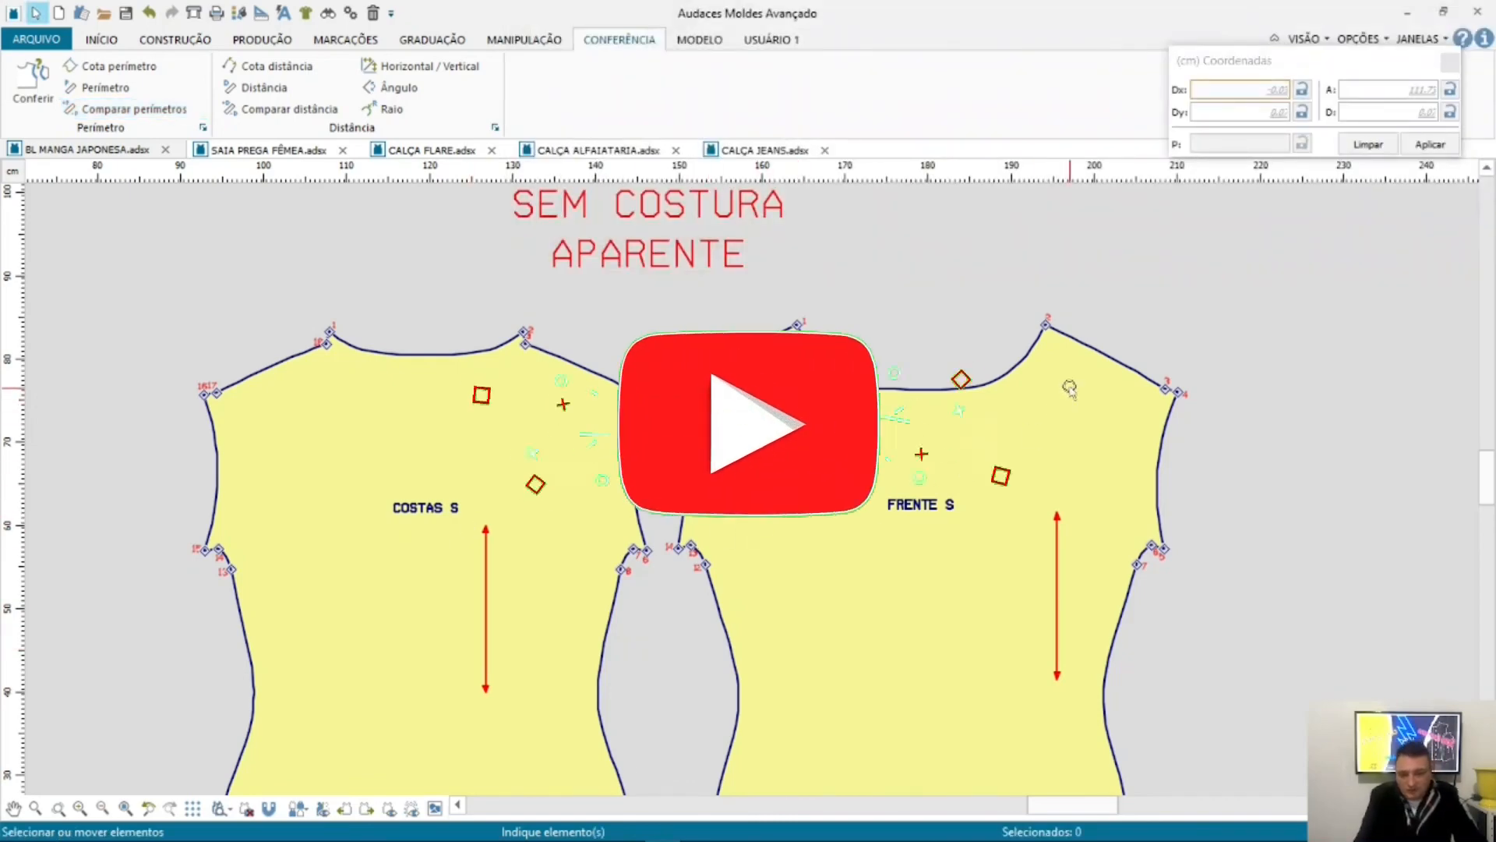
pyautogui.scroll(-2, 1066, 389)
pyautogui.scroll(1, 593, 594)
pyautogui.scroll(-3, 936, 656)
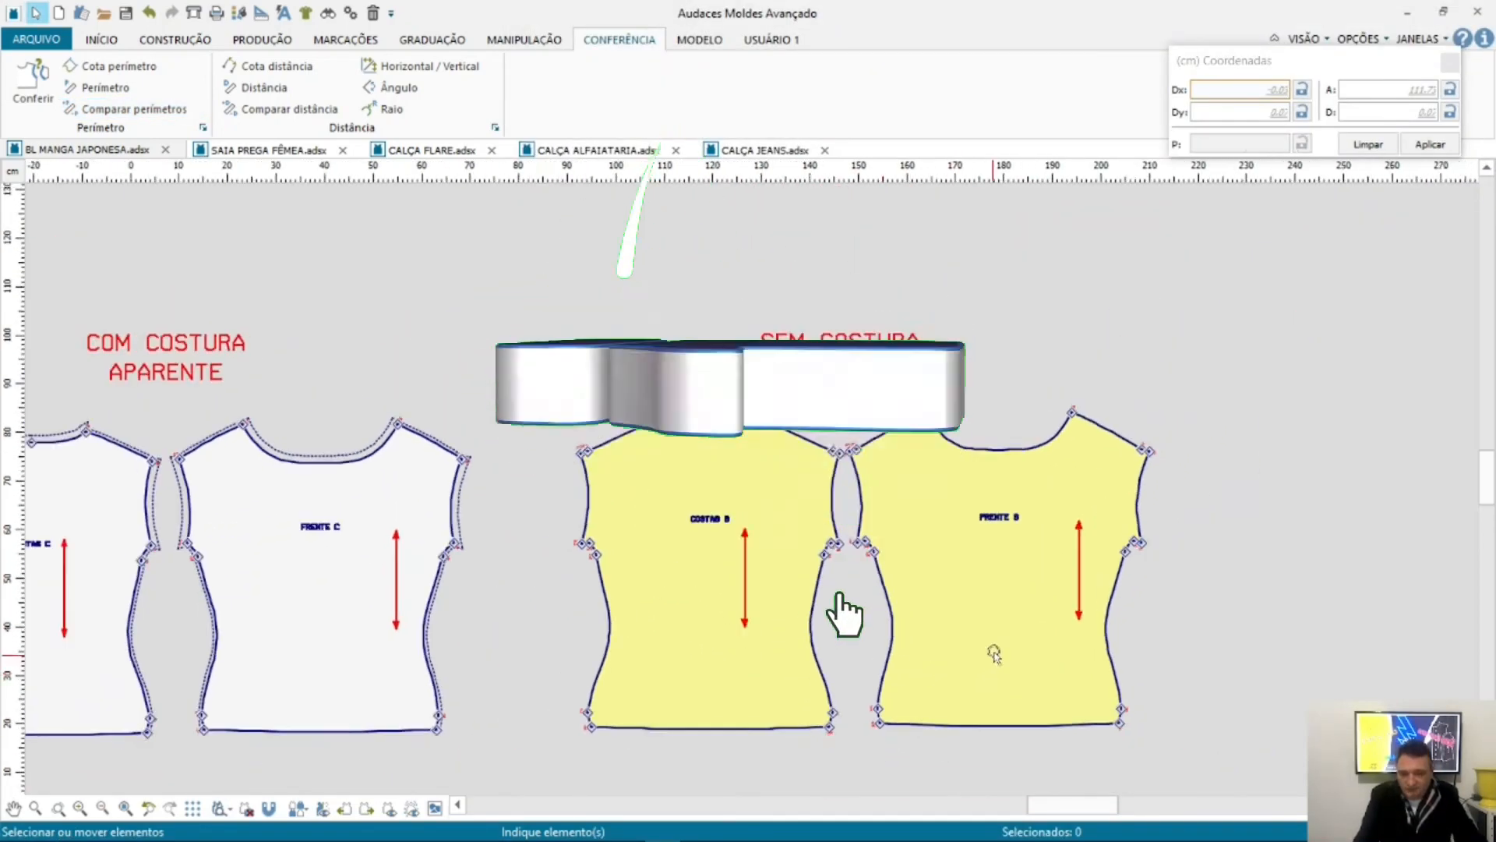
pyautogui.scroll(3, 212, 612)
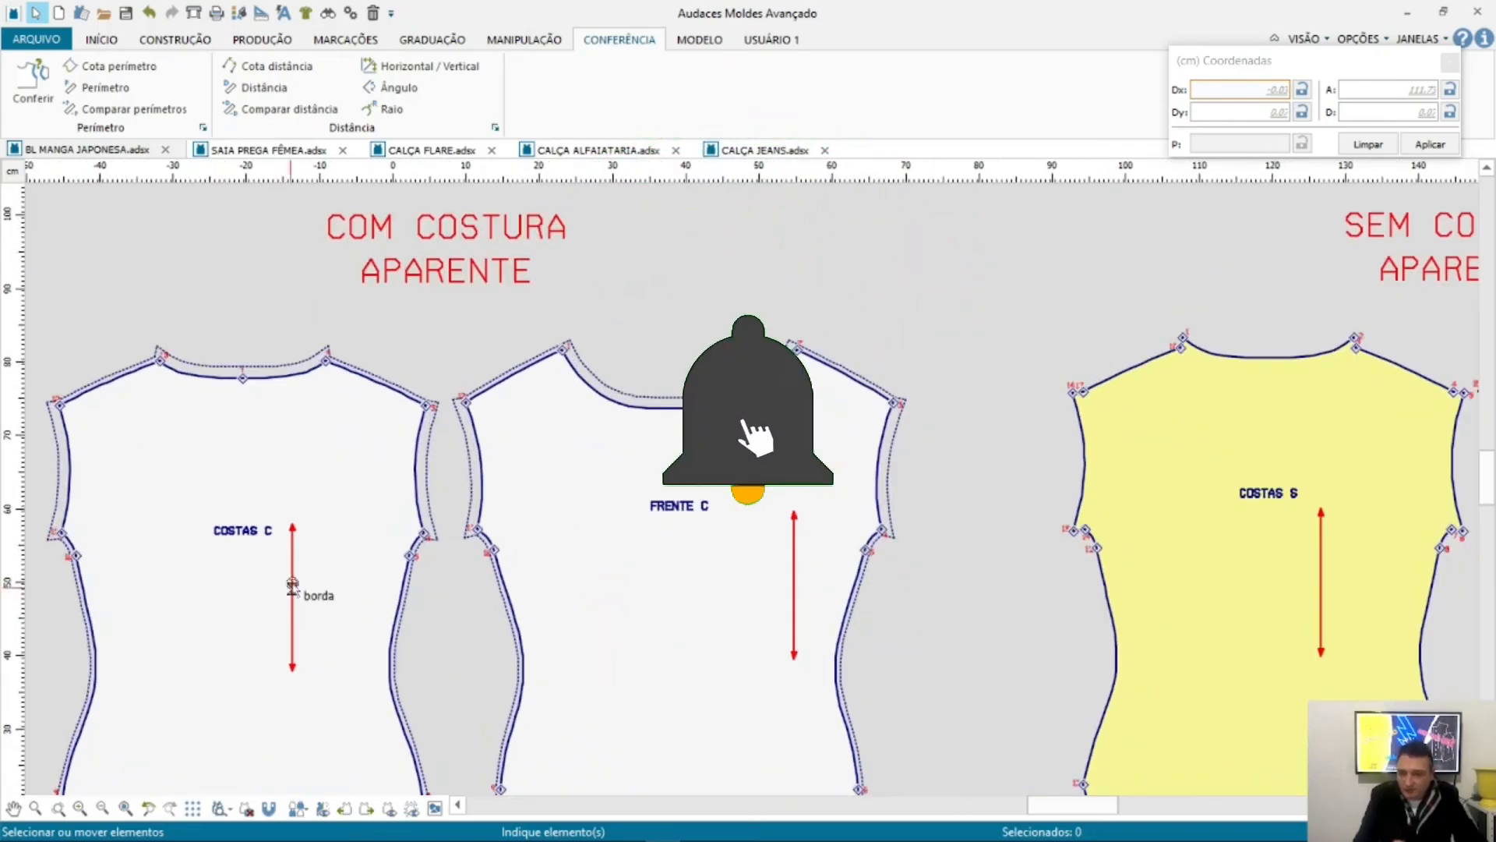